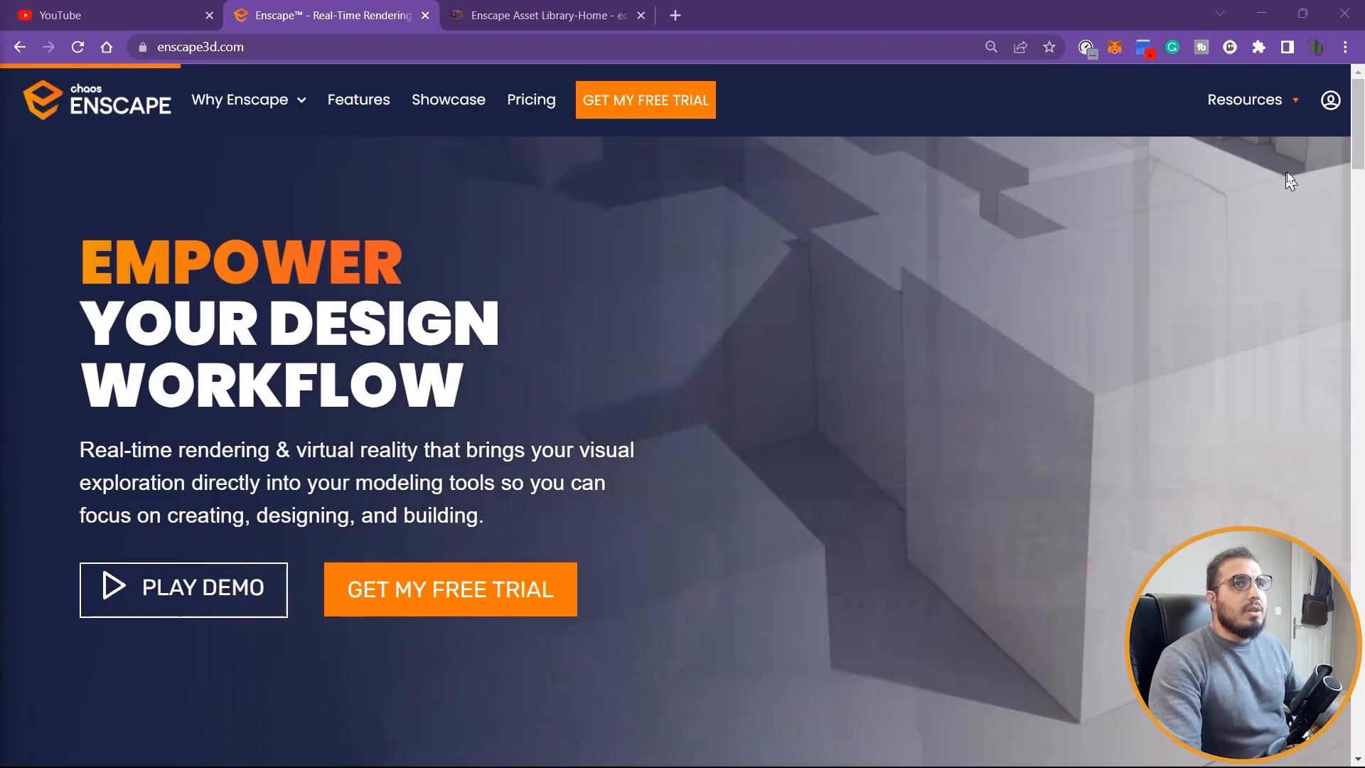
Step: Open Enscape's free sample projects page and look through the downloads offered for Revit, SketchUp, ArchiCAD, Rhino and Vectorworks
mouse_move(1282, 111)
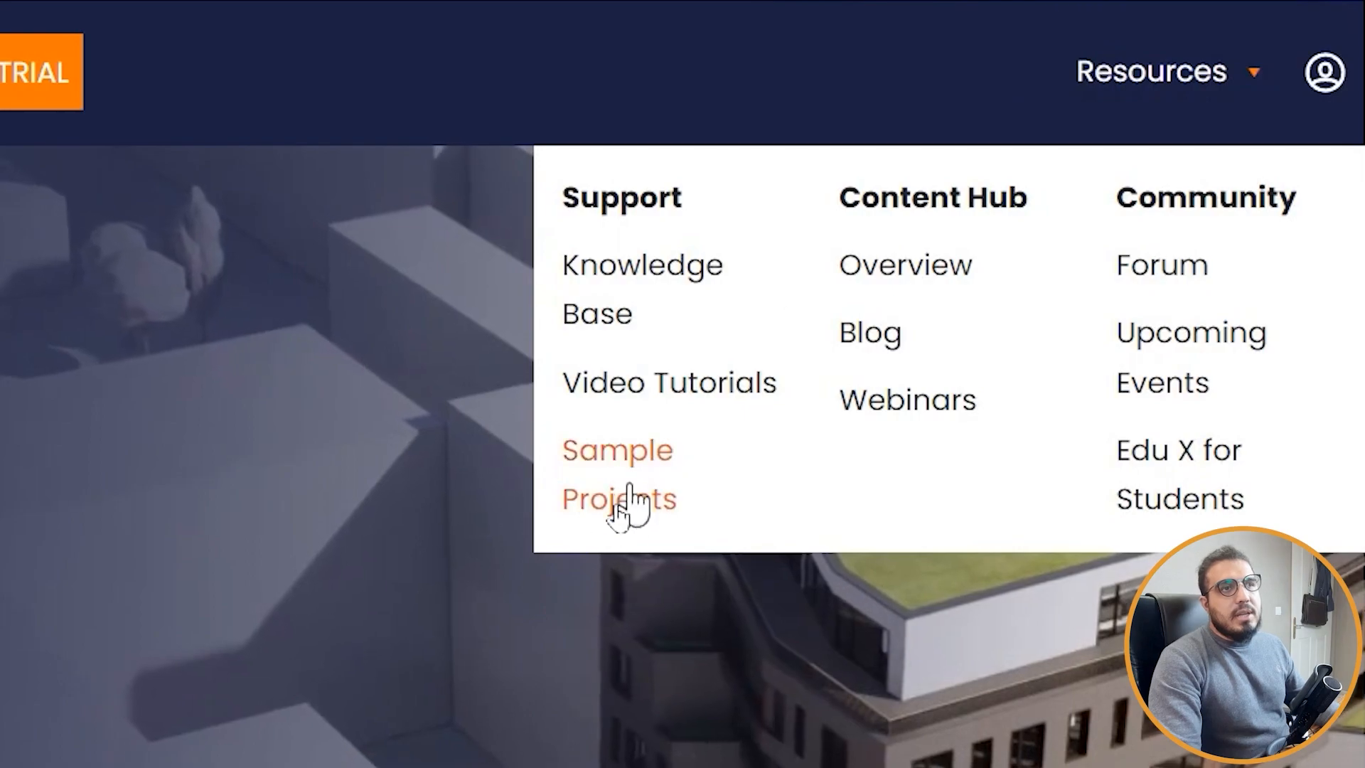
left_click(638, 467)
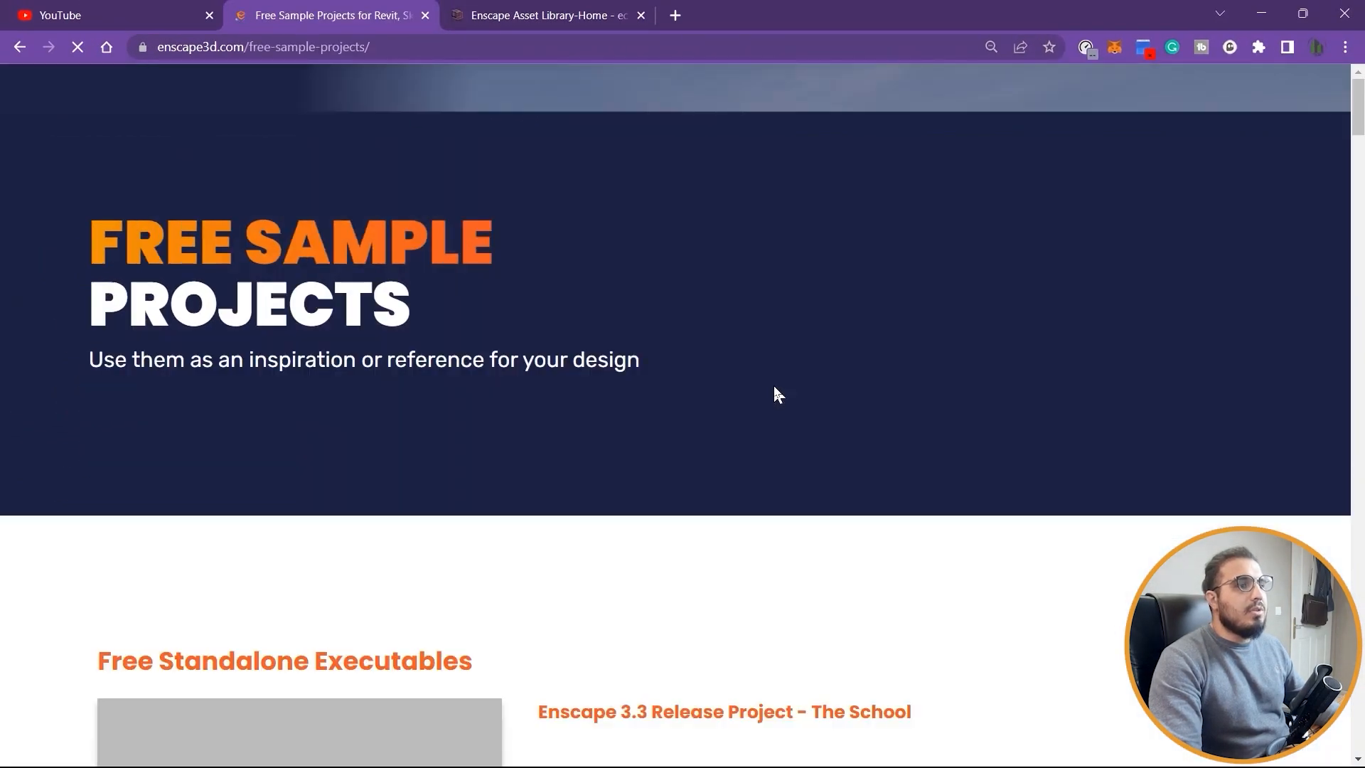
scroll(754, 327, "down", 5)
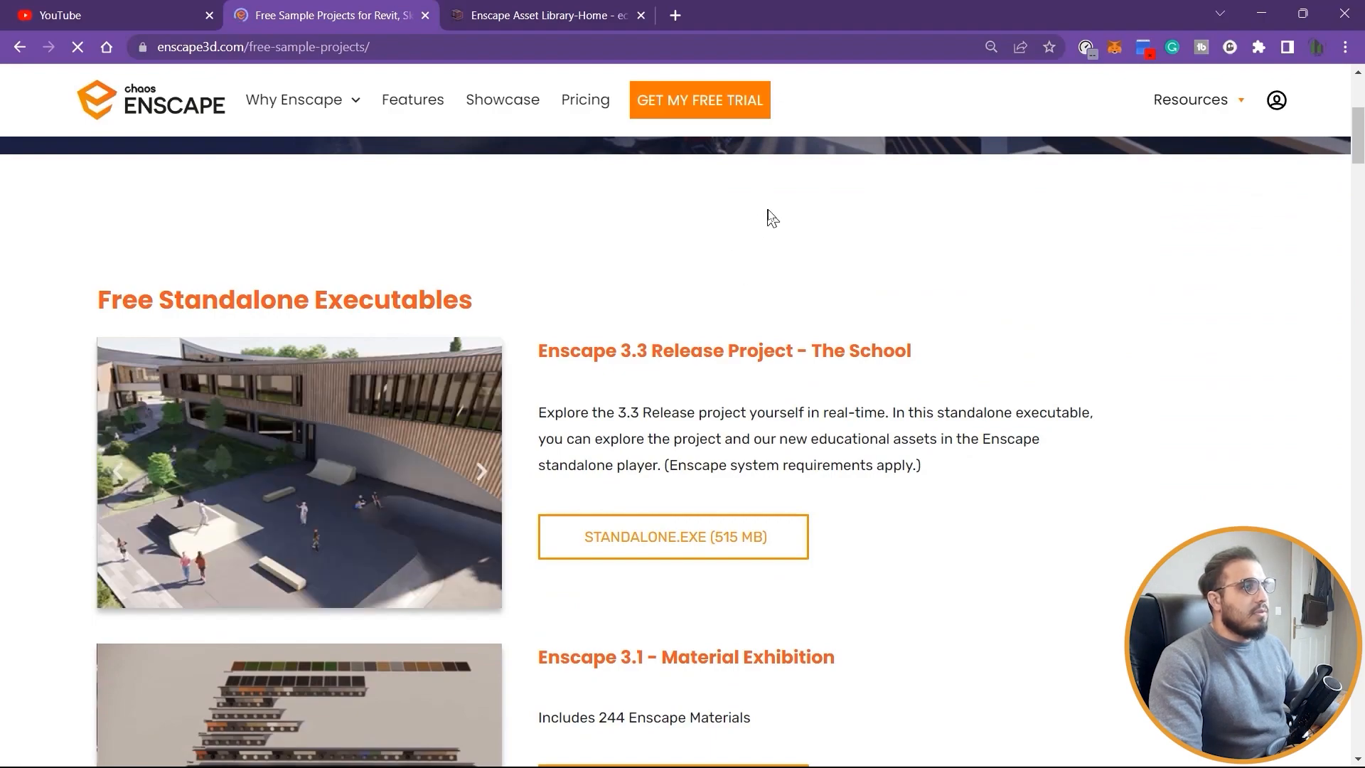
scroll(768, 217, "down", 8)
scroll(934, 347, "down", 3)
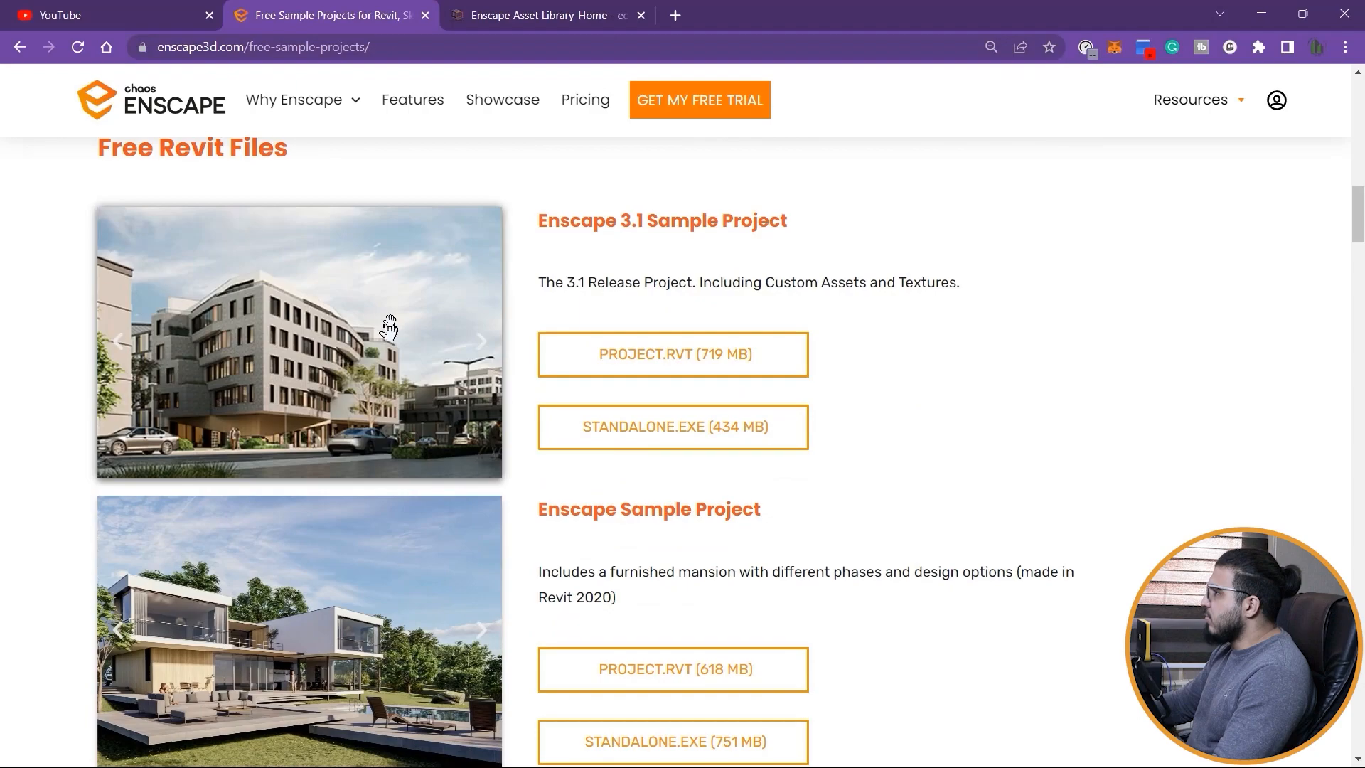
scroll(390, 328, "down", 10)
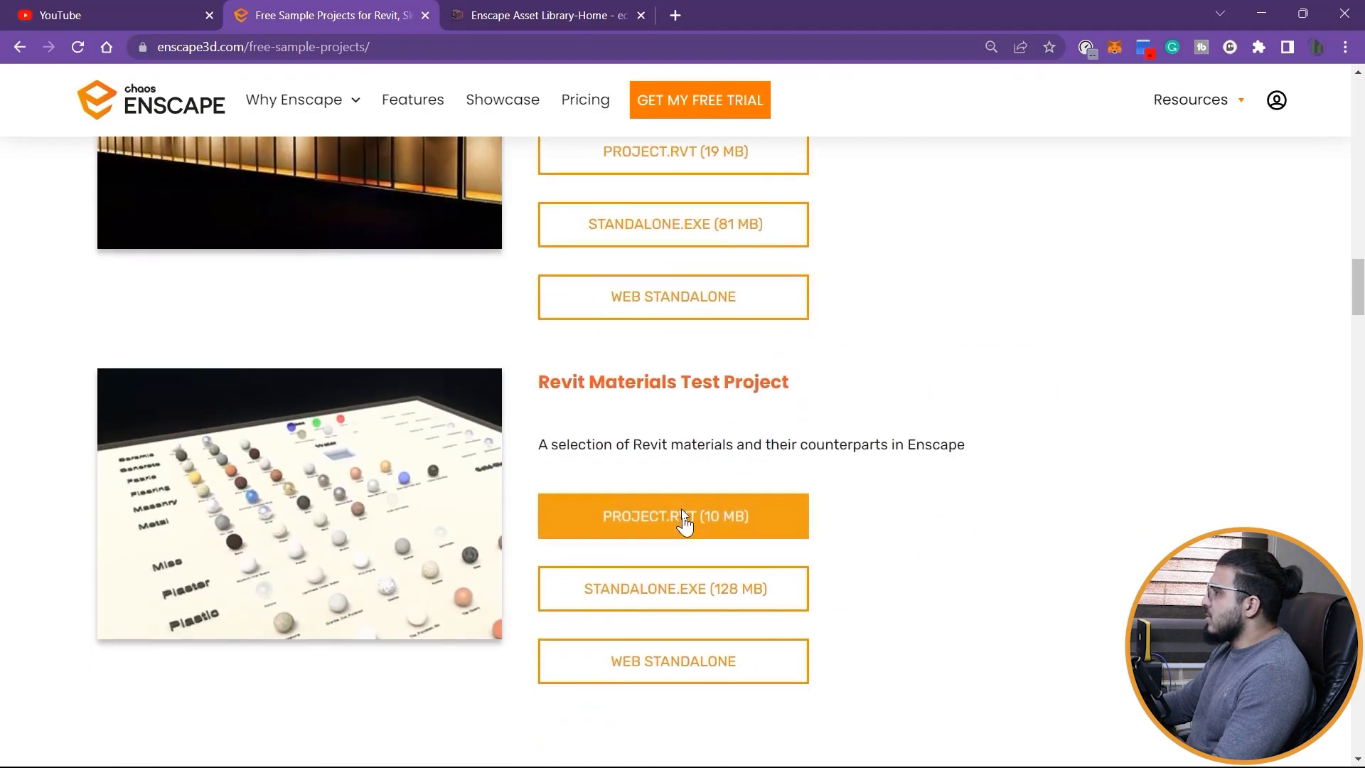
scroll(683, 523, "down", 8)
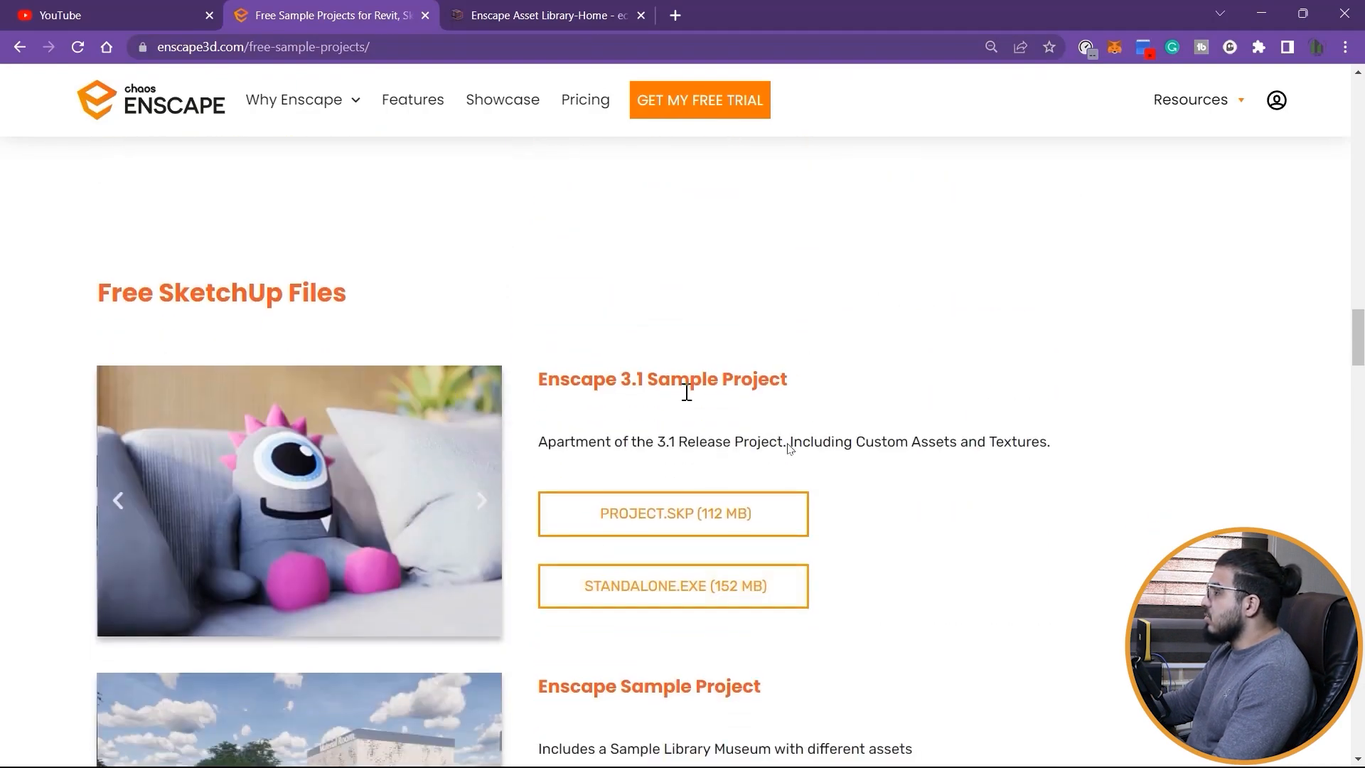
scroll(436, 457, "down", 9)
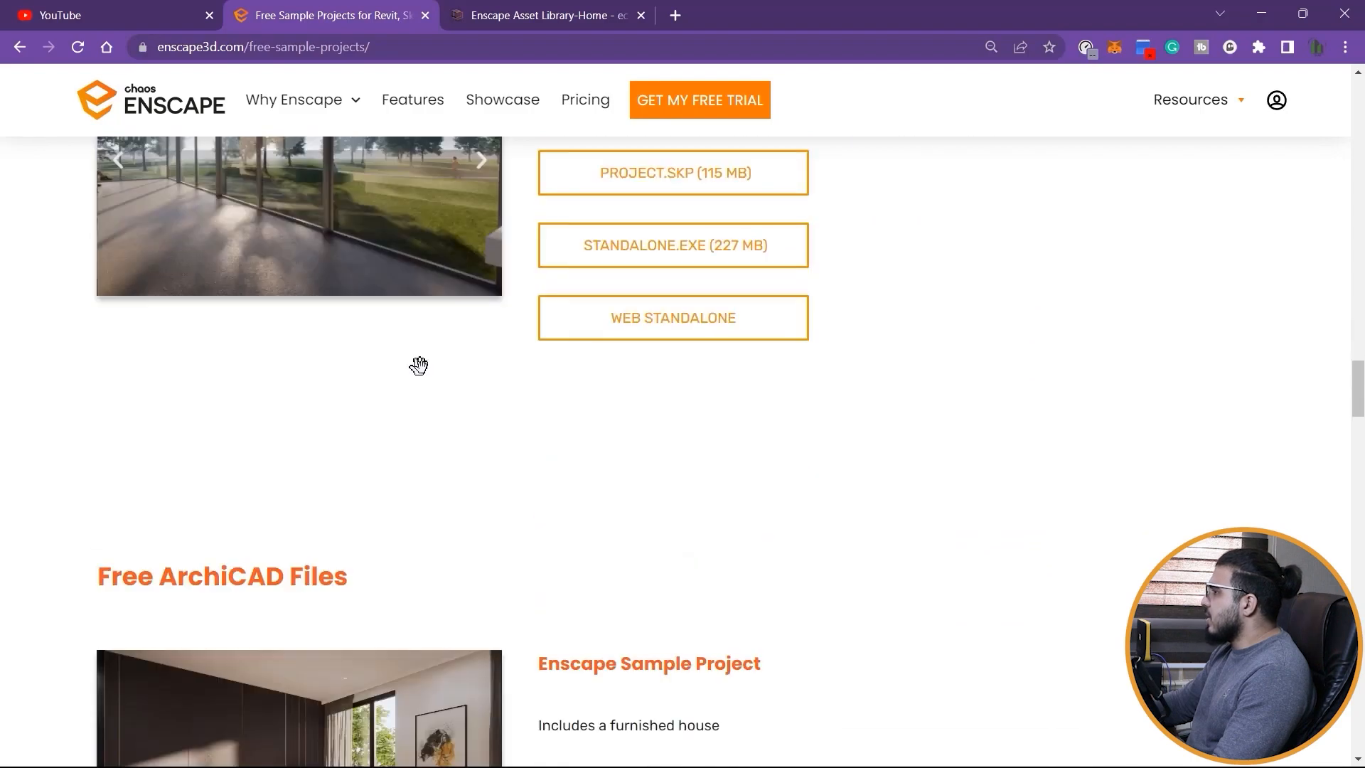
scroll(419, 365, "down", 7)
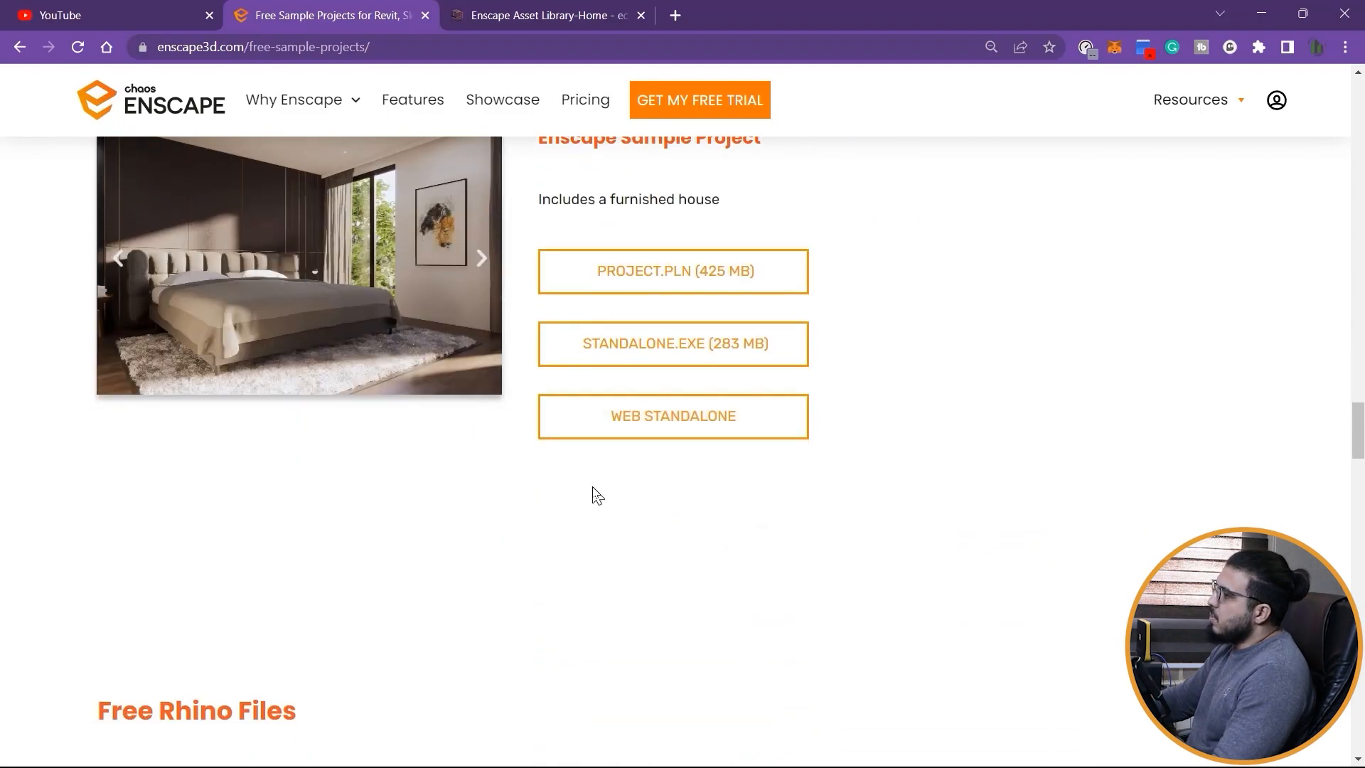
scroll(597, 496, "down", 15)
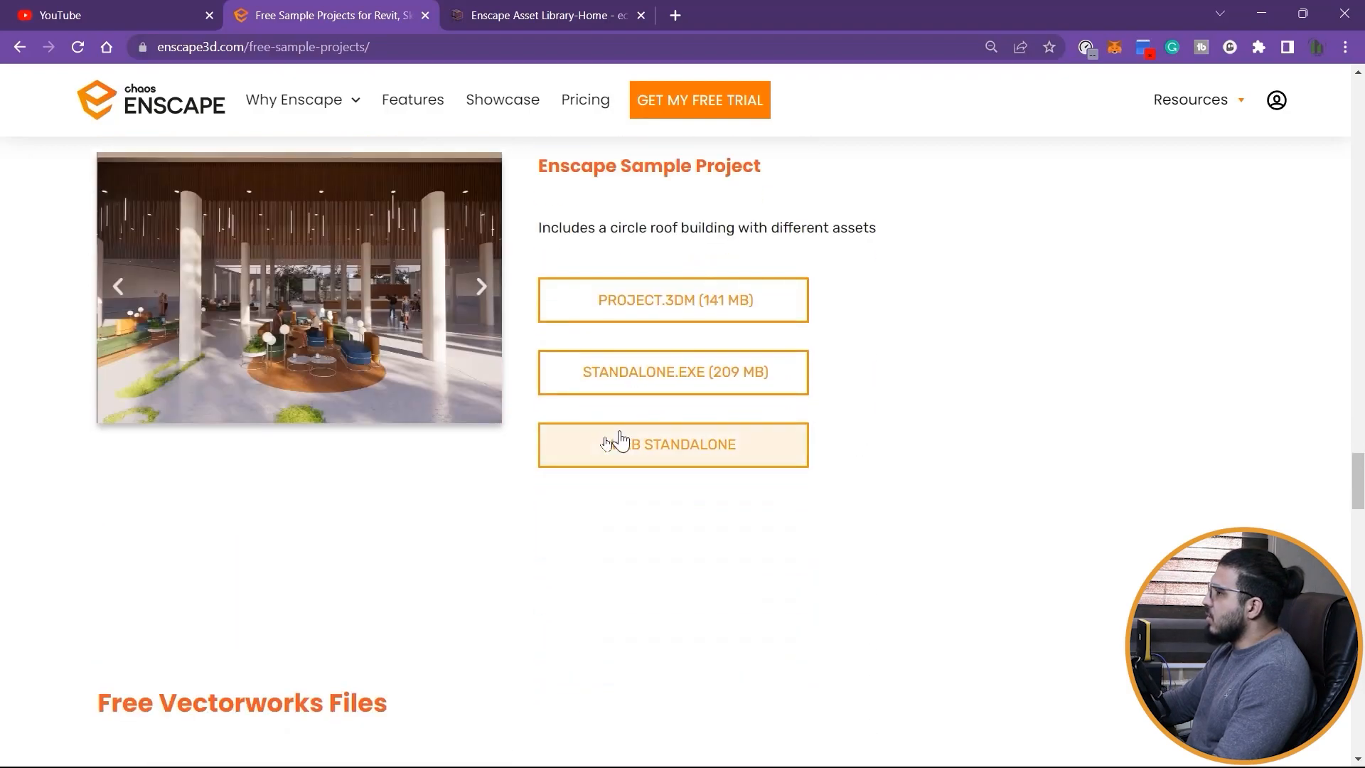
scroll(597, 430, "down", 12)
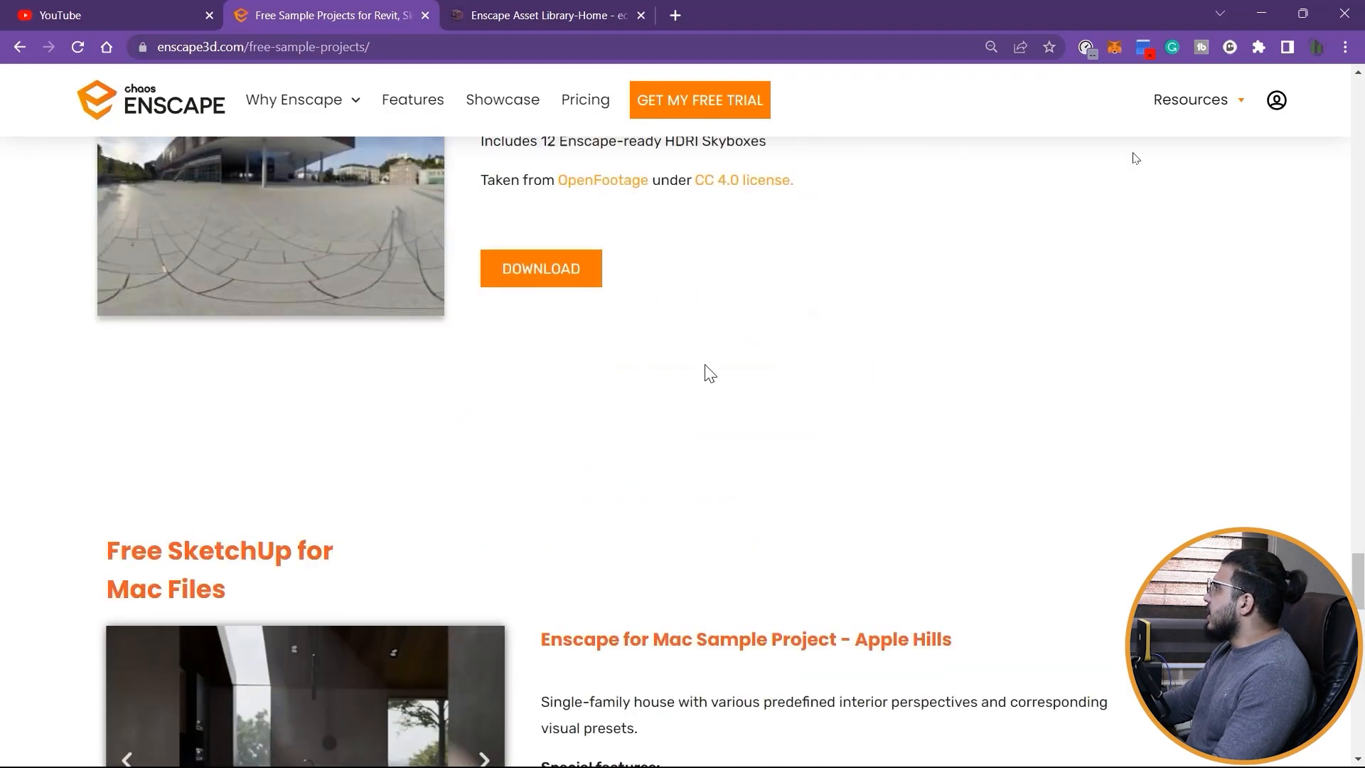
Step: Minimize the browser and close the running Enscape render window to return to the Revit sample project
left_click(1259, 15)
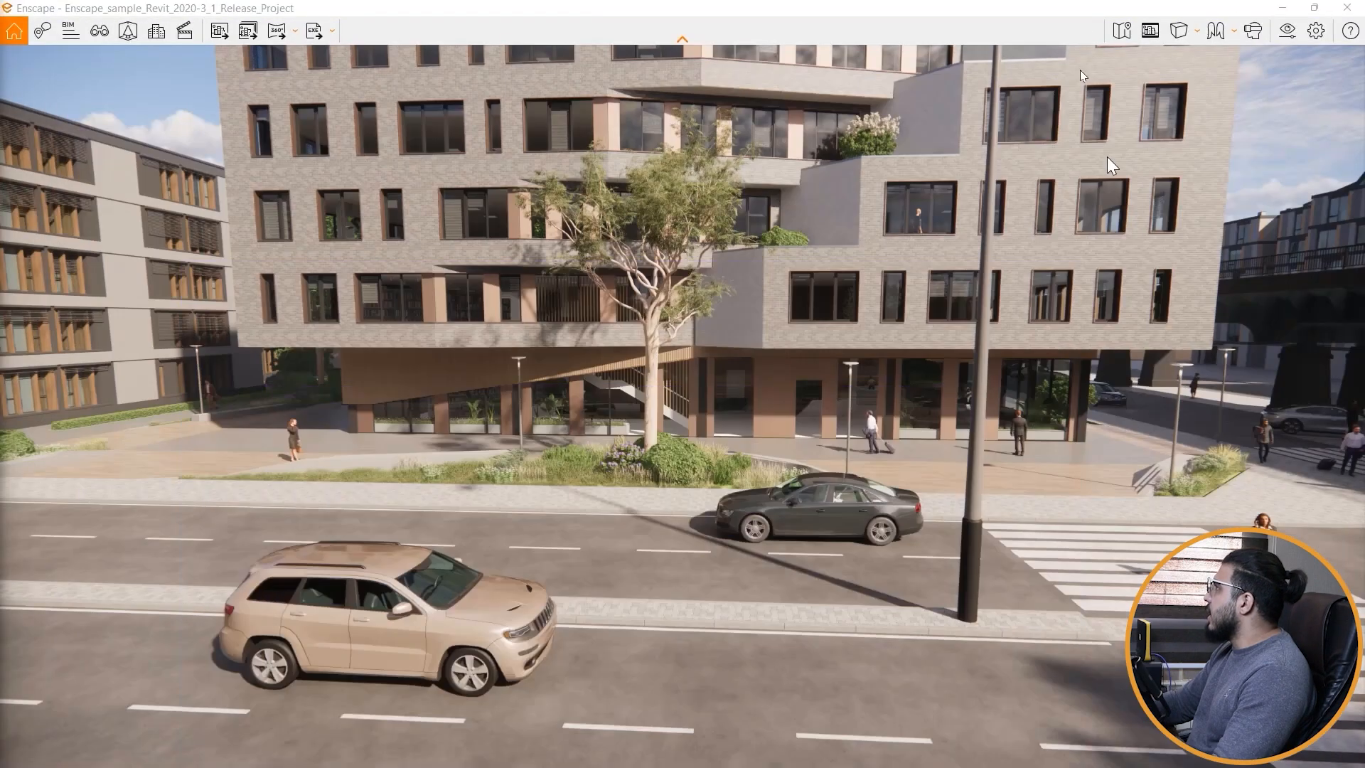
left_click(1348, 7)
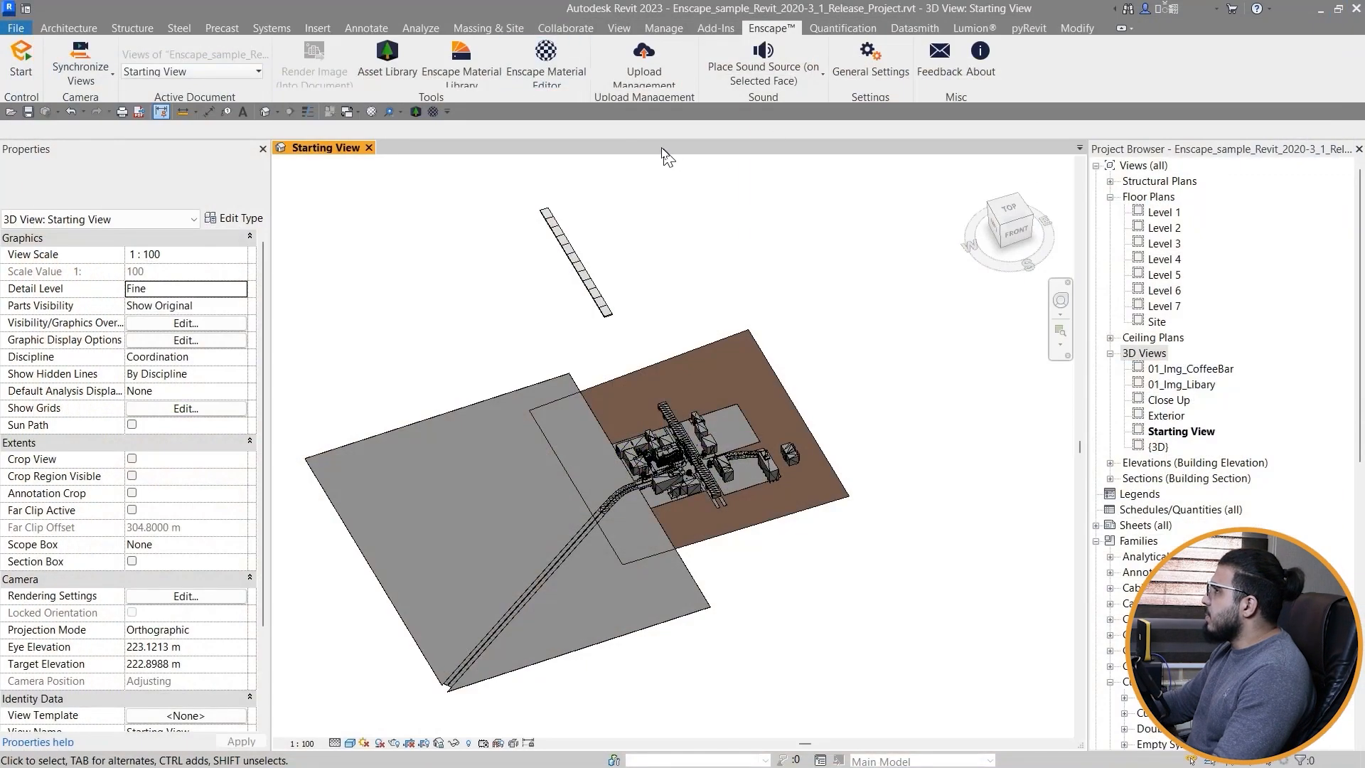
Step: Examine the main building and its surroundings up close in Revit's Starting View
scroll(622, 505, "up", 7)
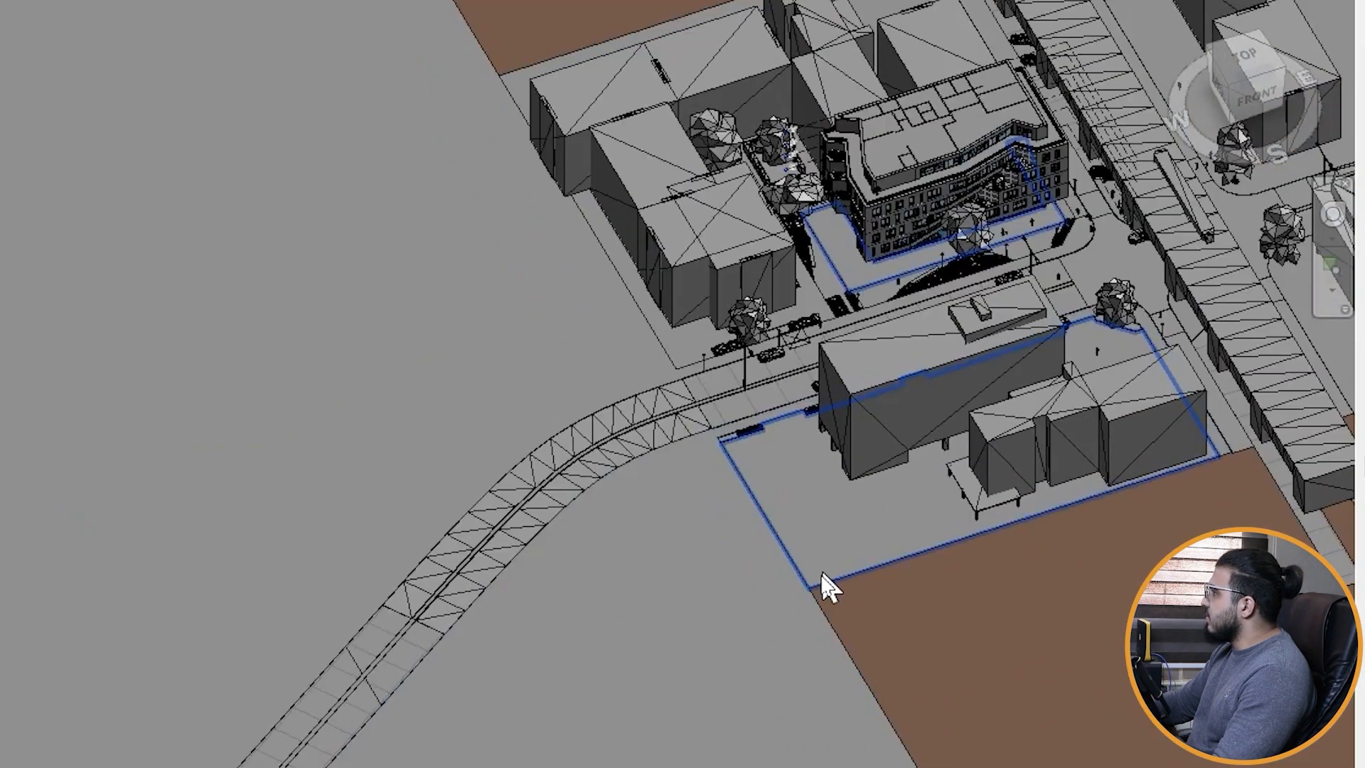
middle_click_drag(761, 512, 387, 650)
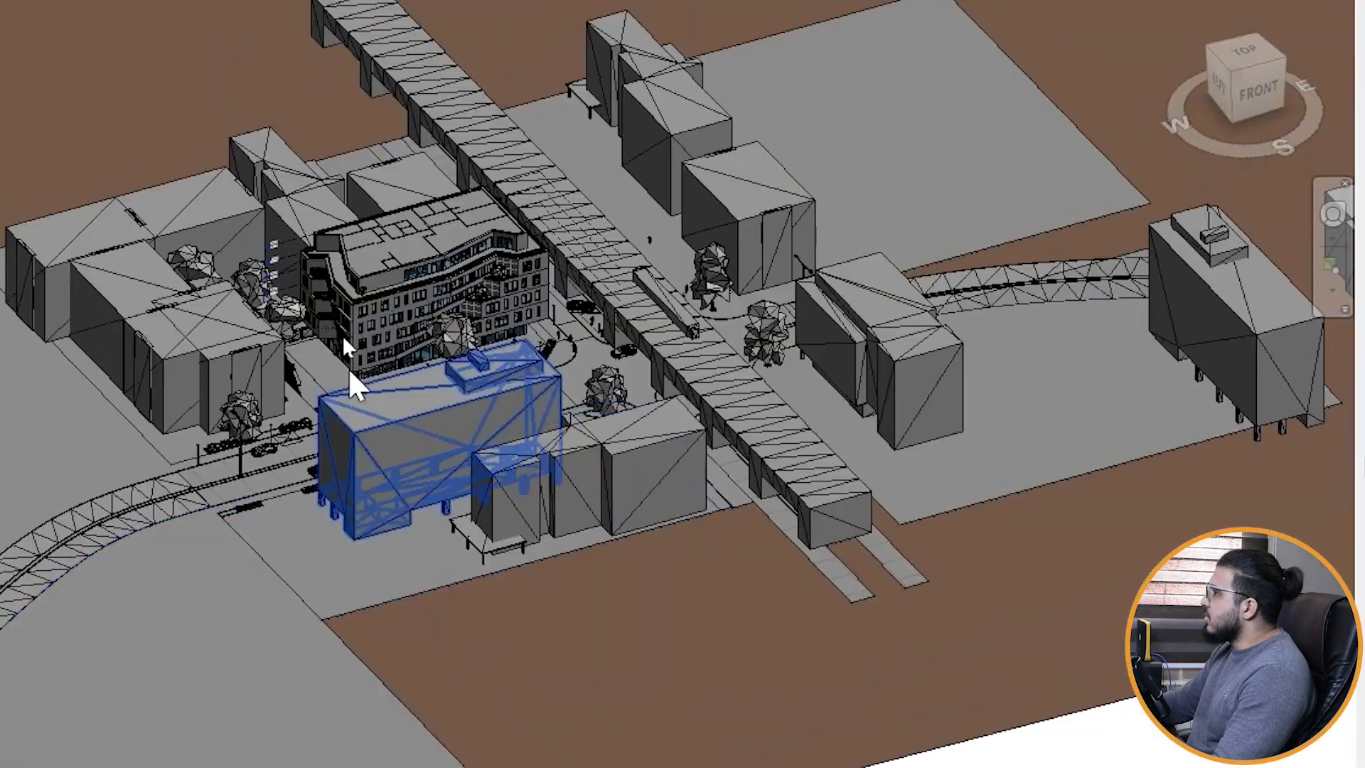
scroll(341, 326, "up", 4)
middle_click_drag(341, 326, 421, 362)
middle_click_drag(933, 515, 784, 478)
scroll(644, 220, "down", 1)
middle_click_drag(633, 234, 649, 325)
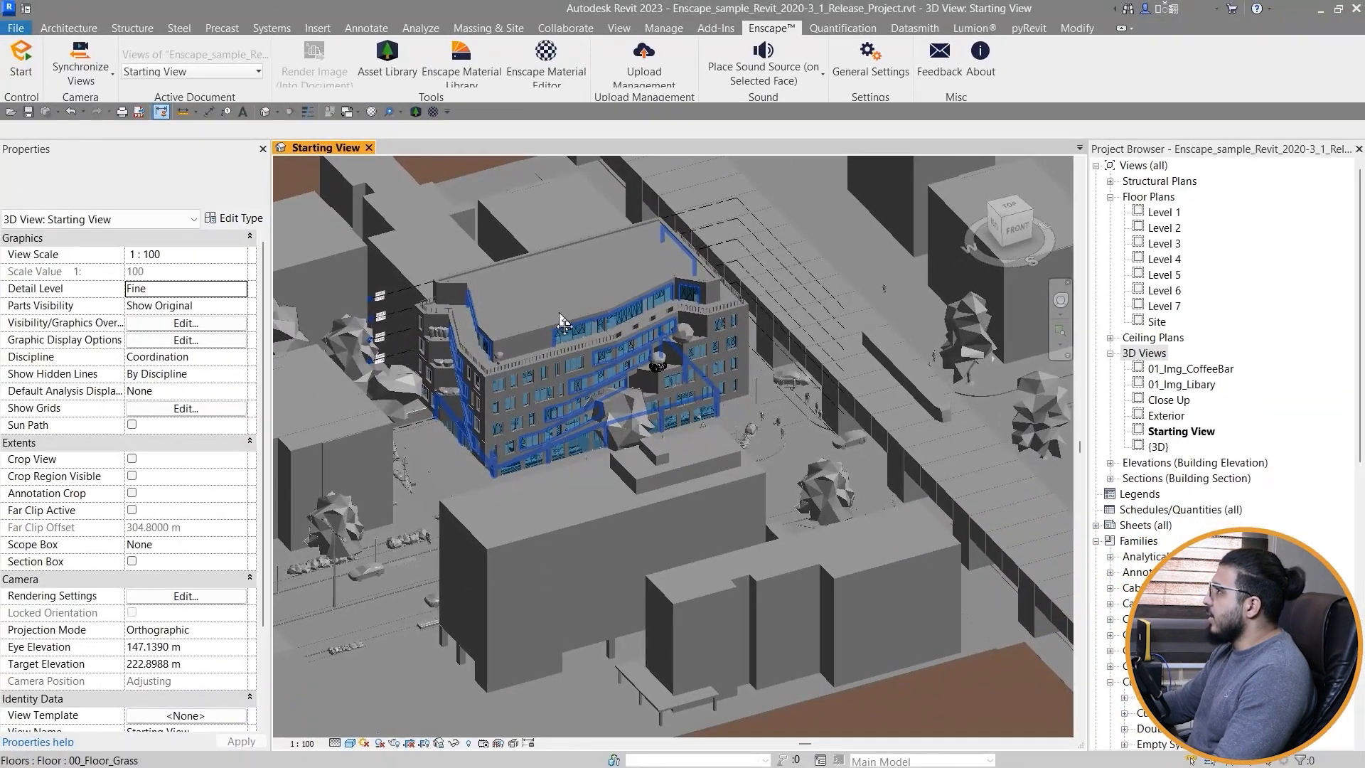
middle_click_drag(562, 322, 549, 343)
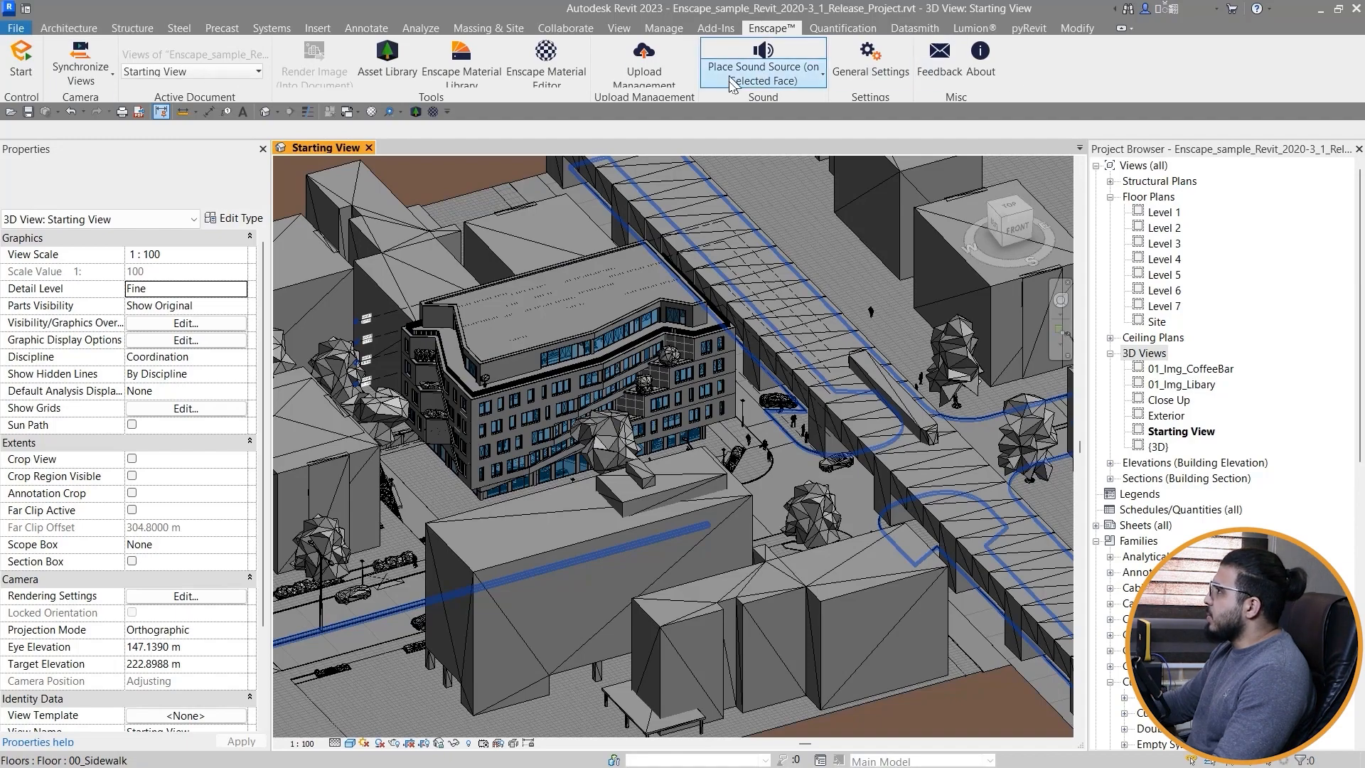
Step: Start Enscape from the Revit Starting View and look around the rendered site from above
left_click(20, 74)
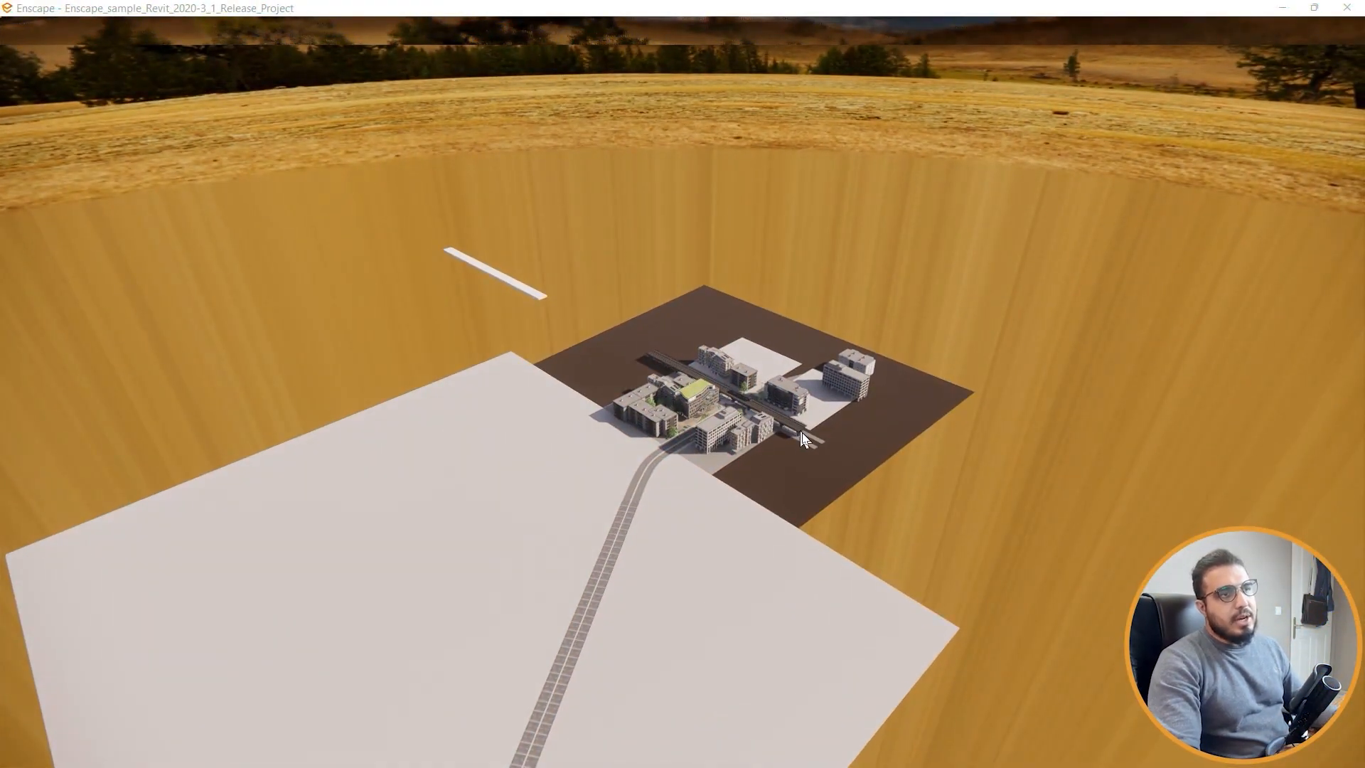
left_click(954, 181)
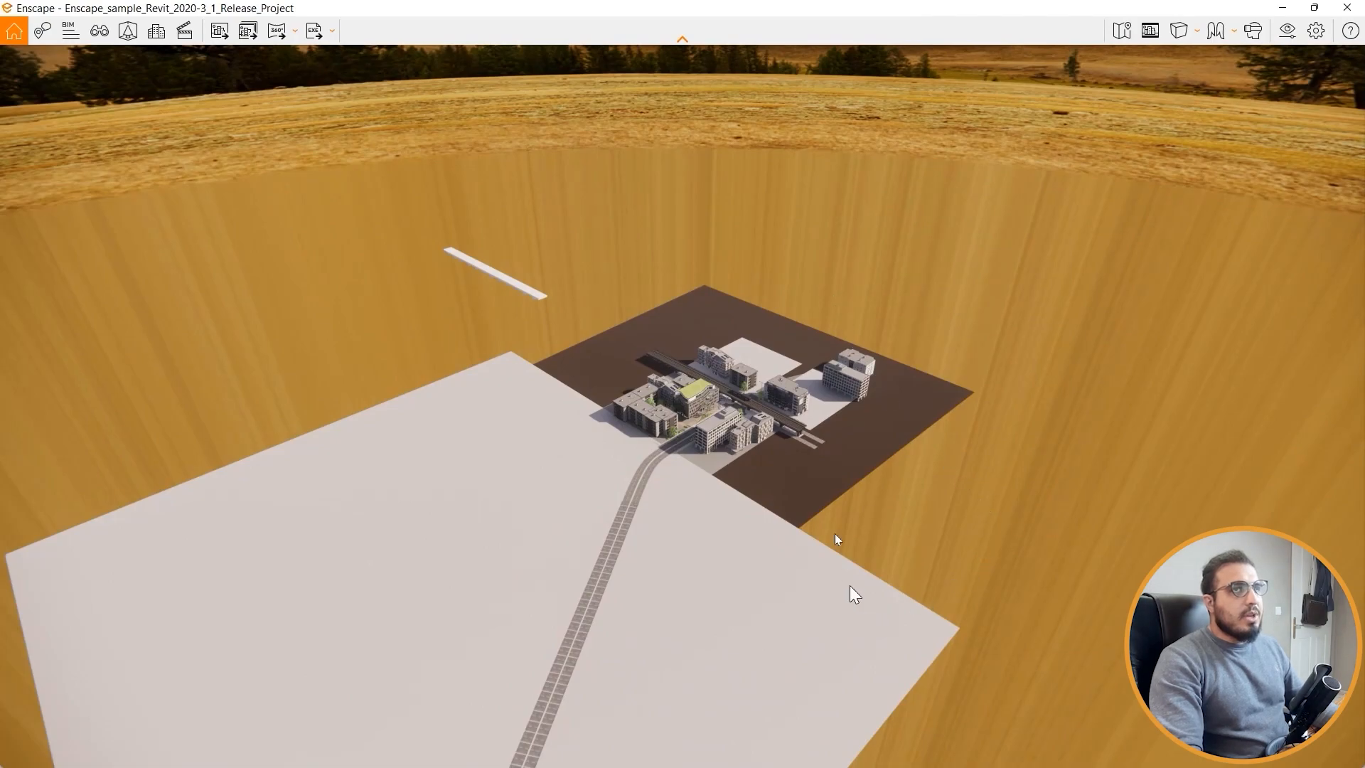
left_click_drag(782, 426, 850, 403)
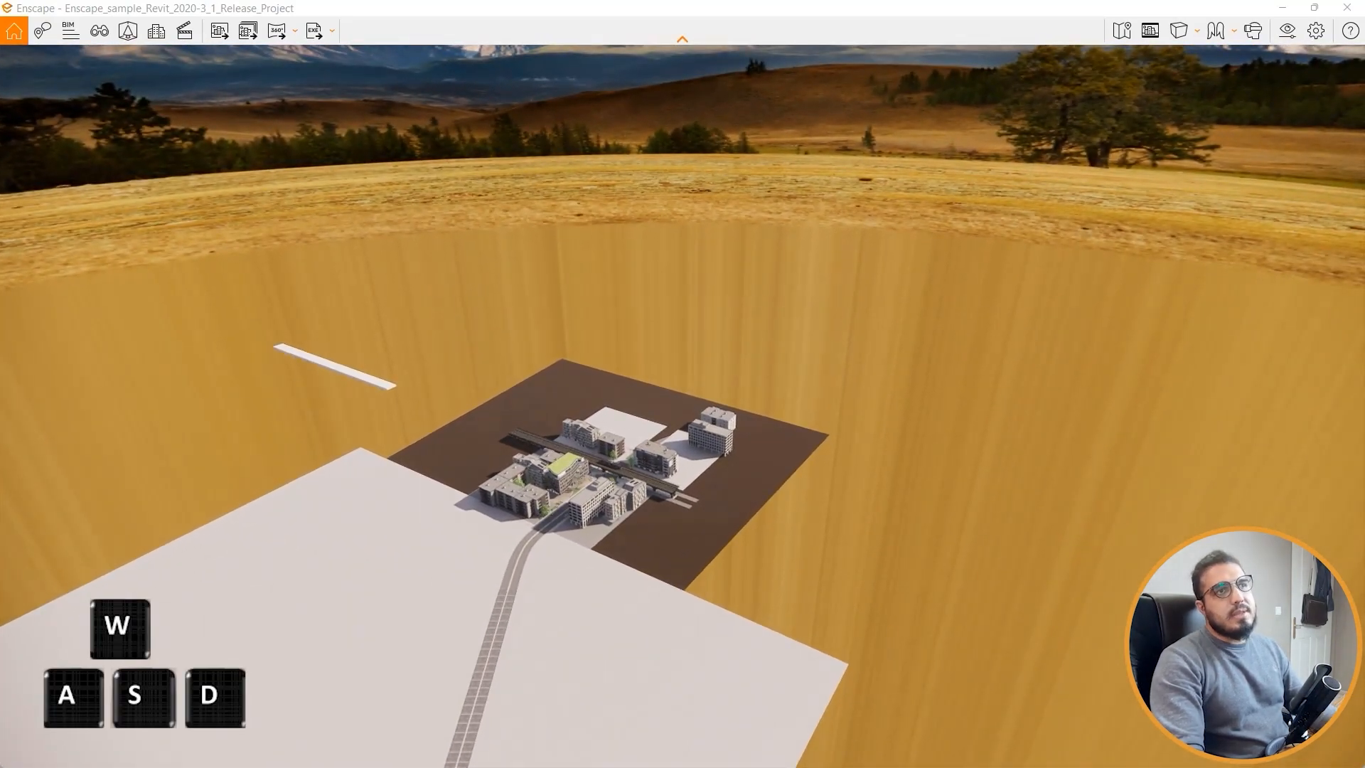
left_click_drag(849, 403, 793, 466)
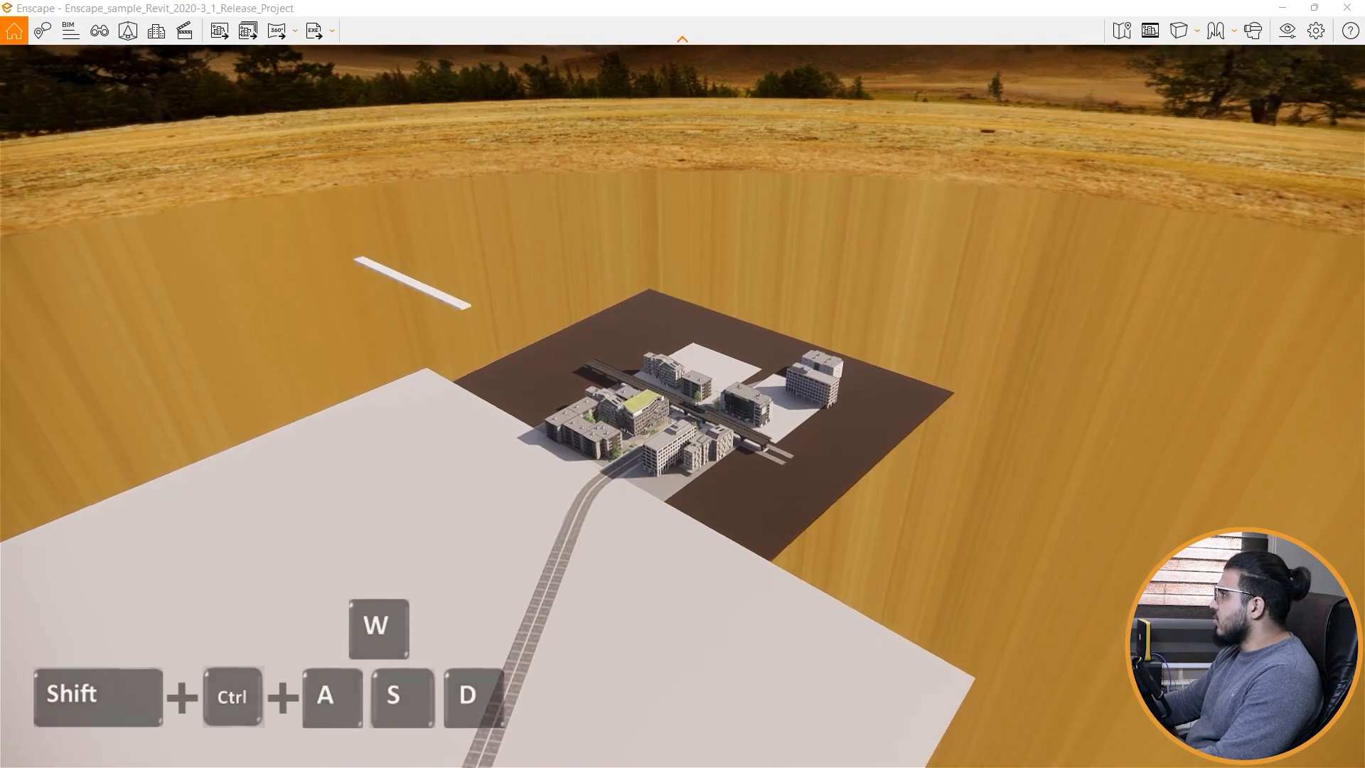
Step: Fly the Enscape camera at its fastest speed towards the main building and stop in front of its street facade
key("ctrl+shift+w")
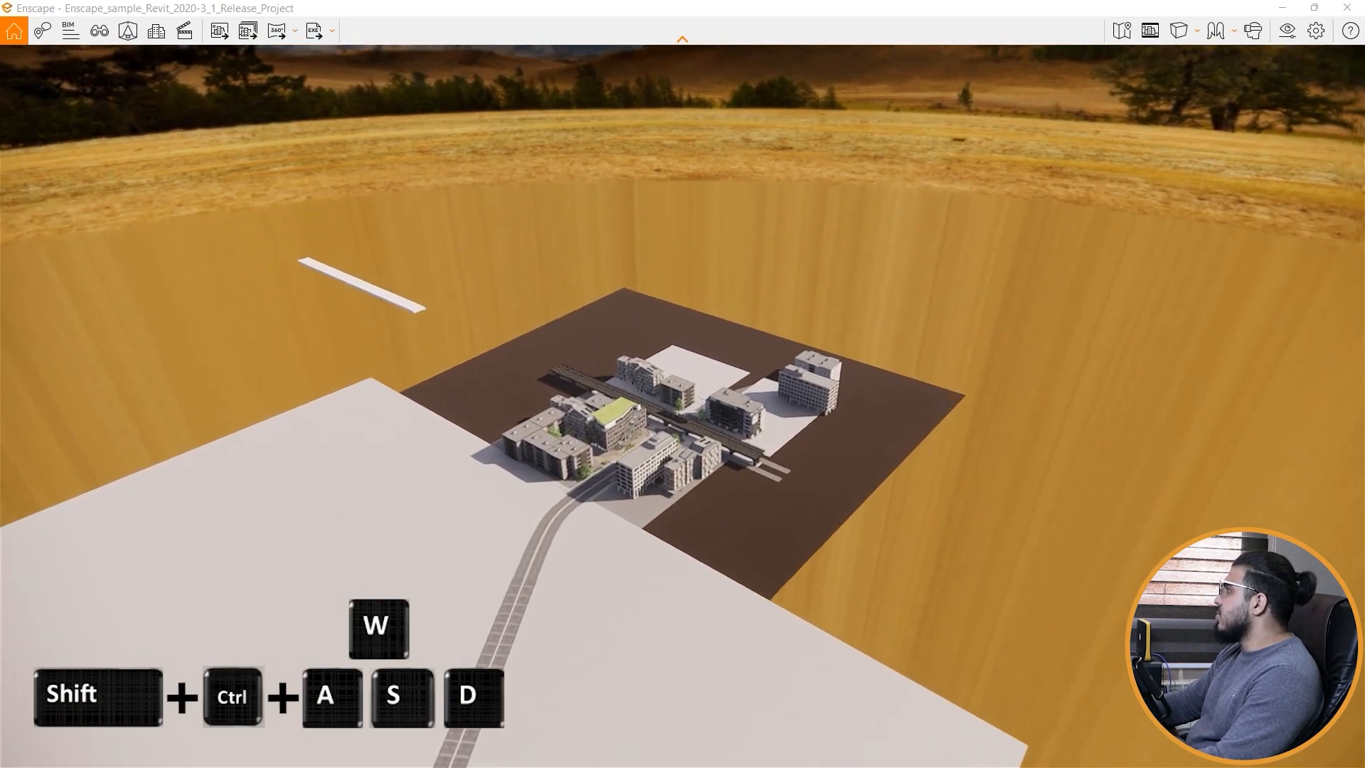
left_click_drag(793, 466, 632, 459)
key("ctrl+shift+w")
key("w")
key("w")
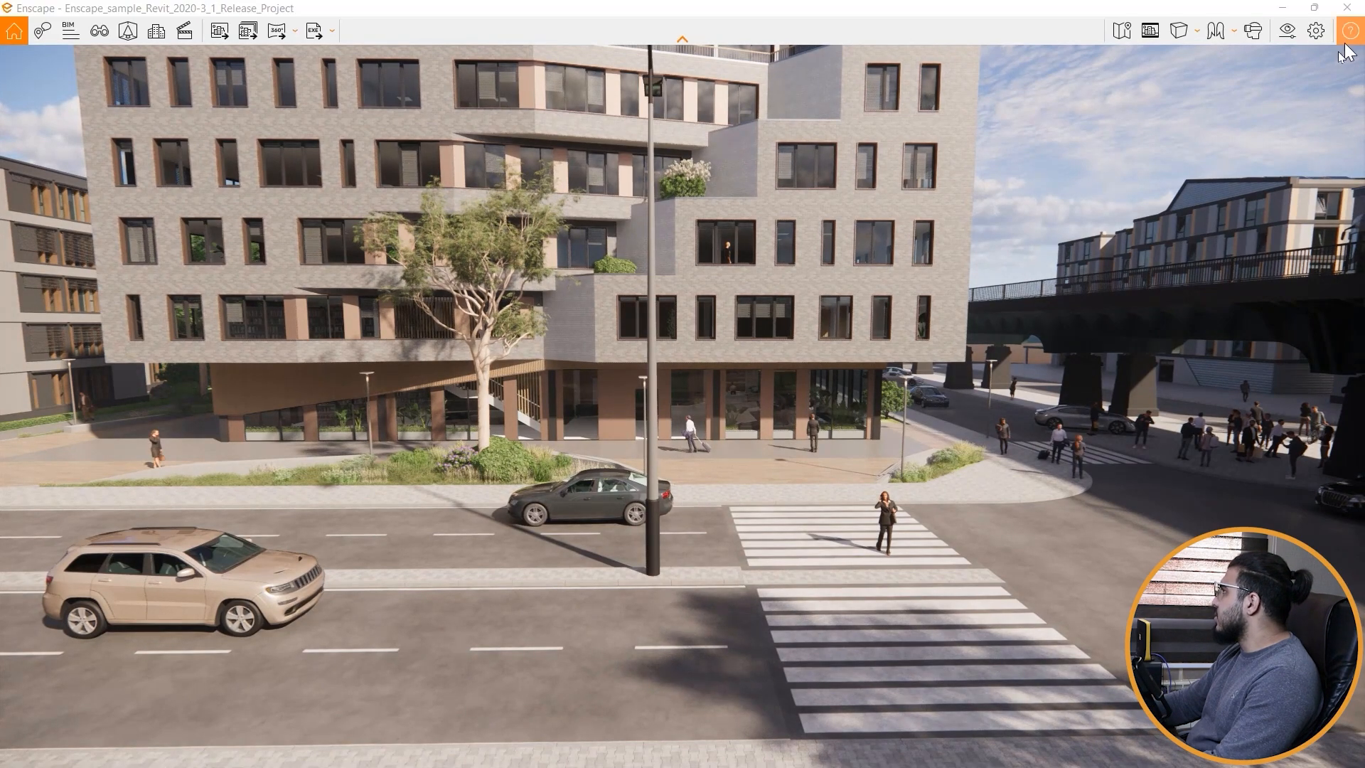
Step: Set the Movement Speed to 1.481 in the Enscape window's input settings and close the settings
left_click(1321, 33)
left_click(500, 216)
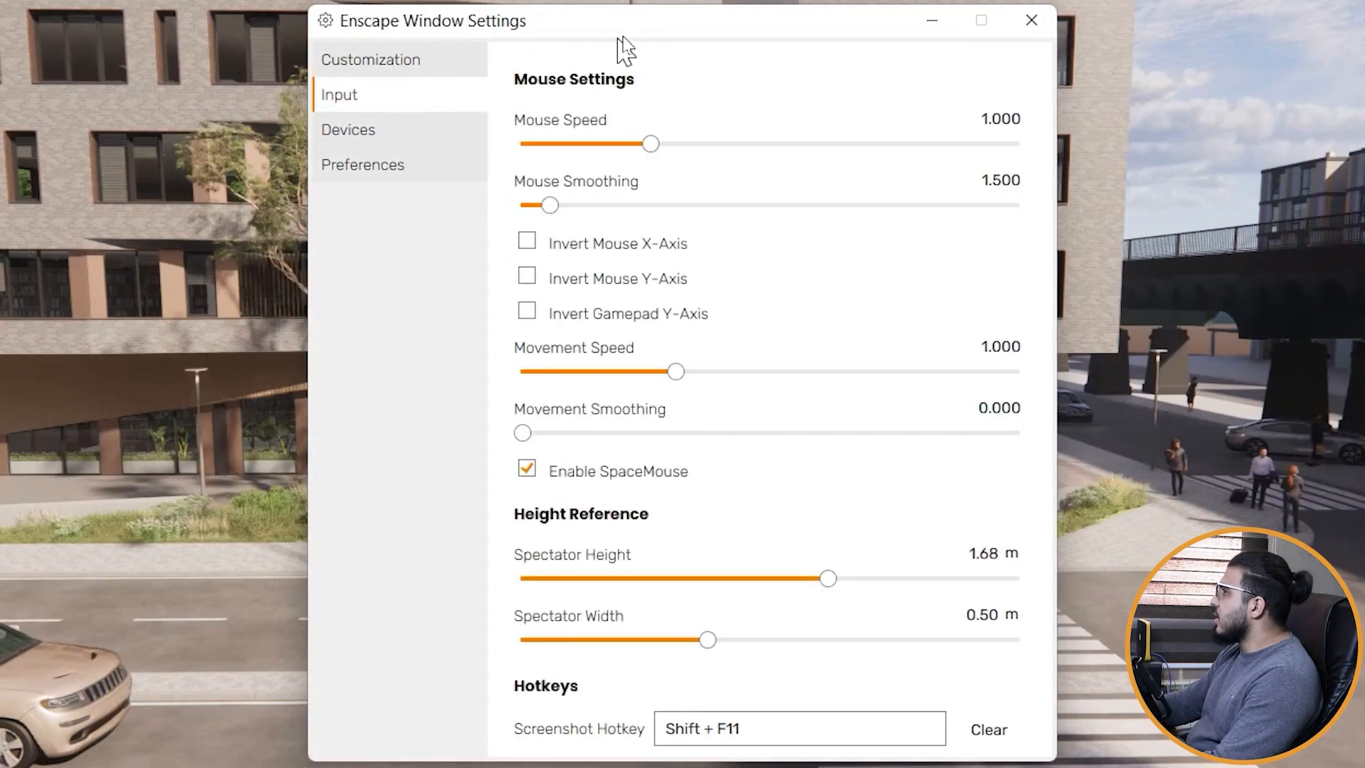
left_click_drag(618, 40, 322, 119)
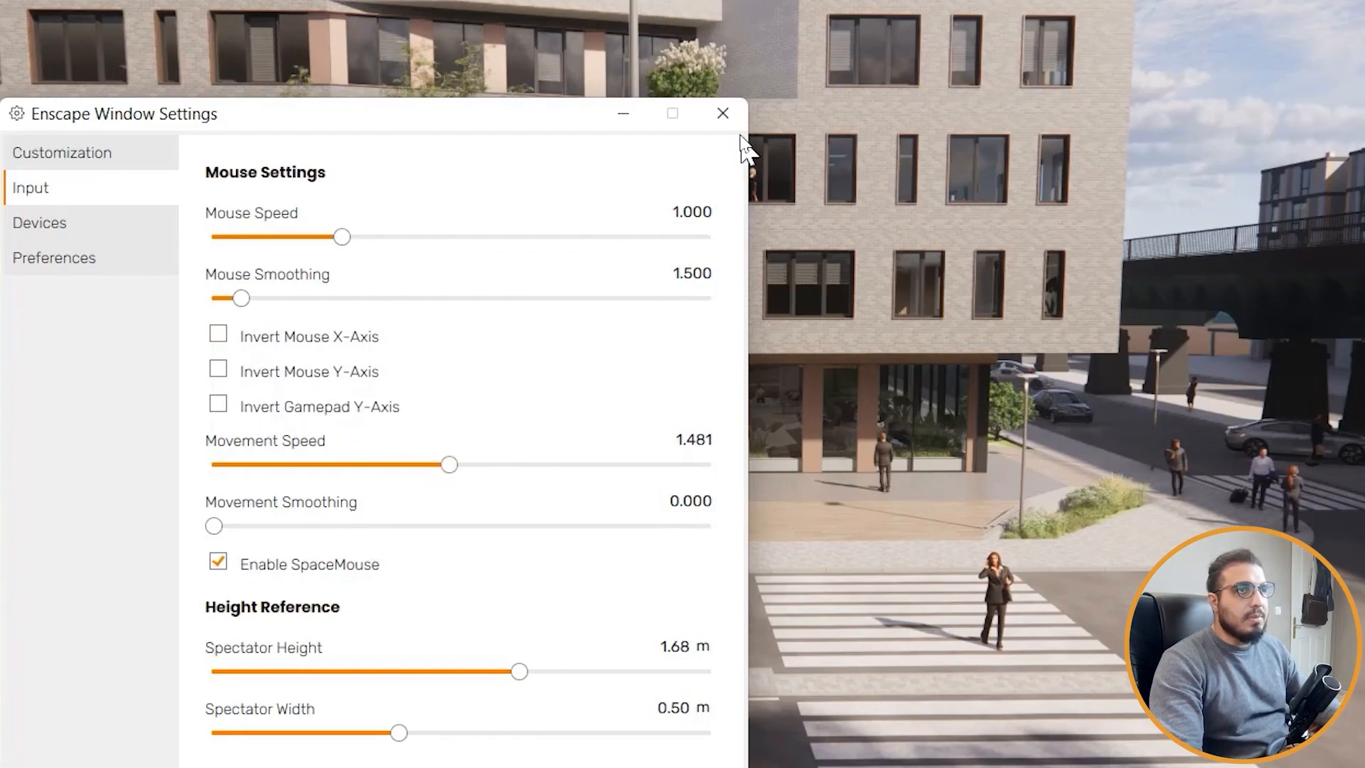
left_click(734, 114)
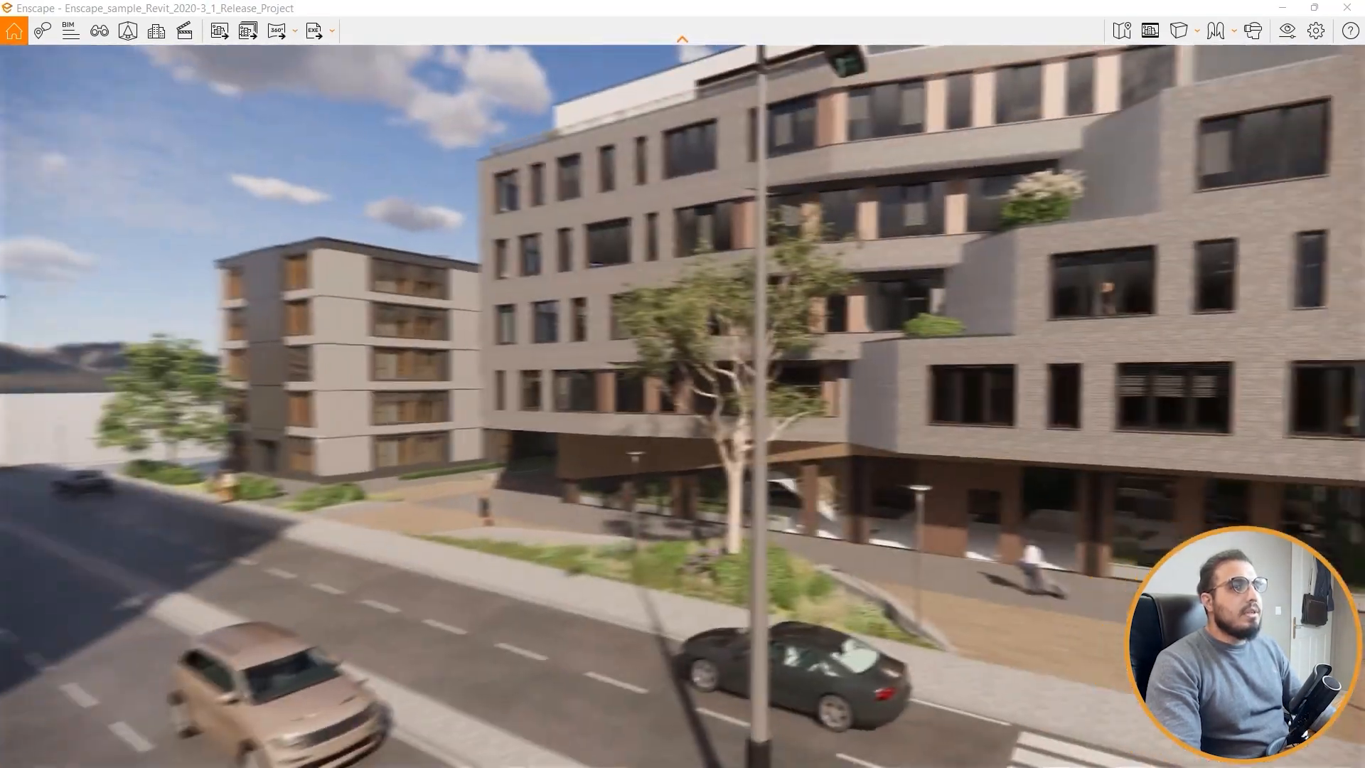
Step: Raise the flying camera along the facade to above the green roof, then lower it again at increased speed
key("space")
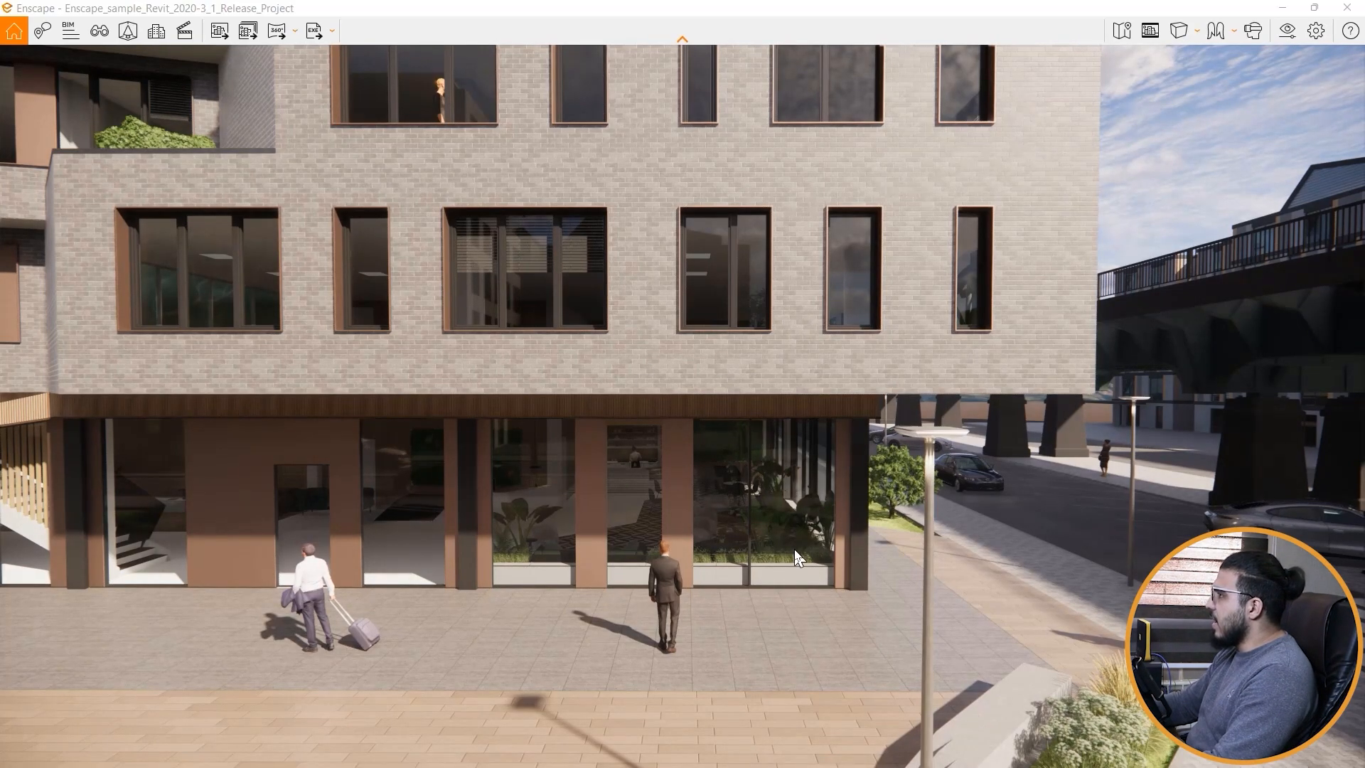
key("e")
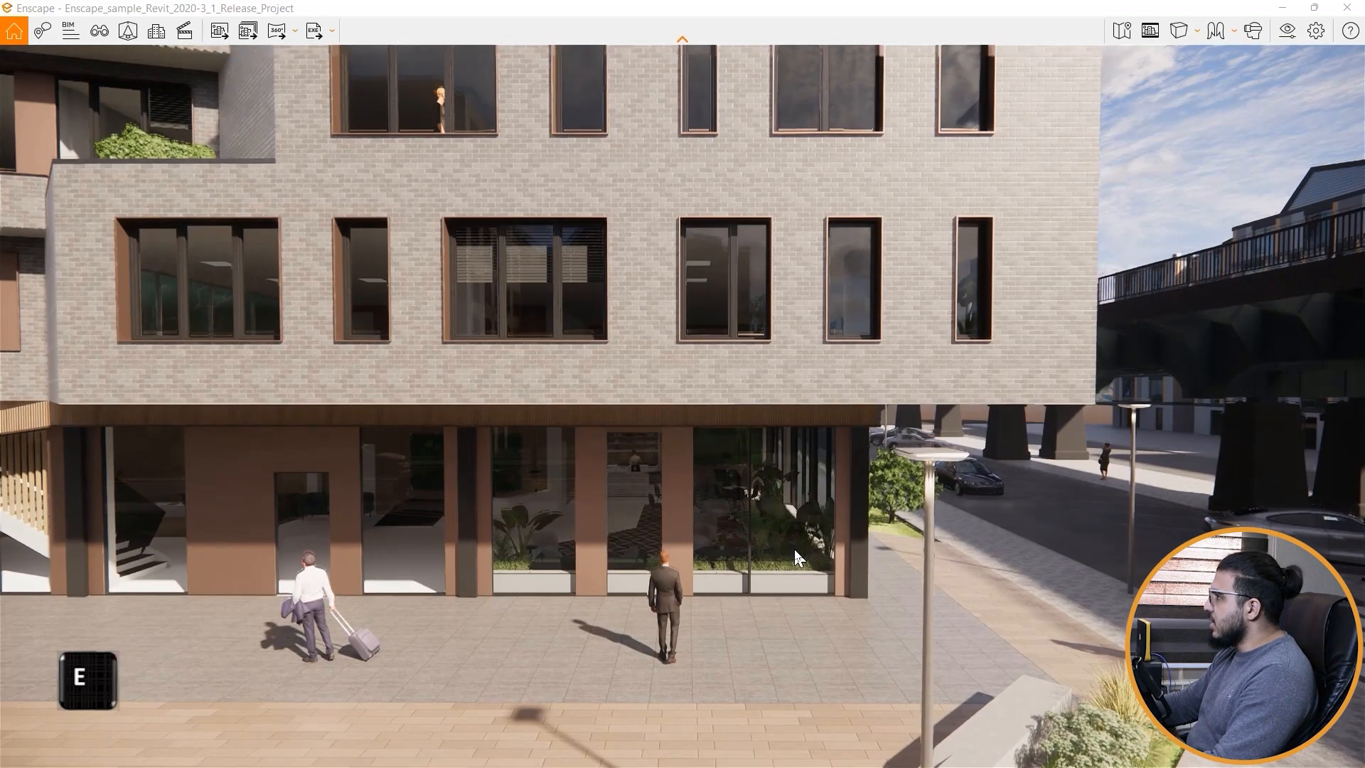
key("e")
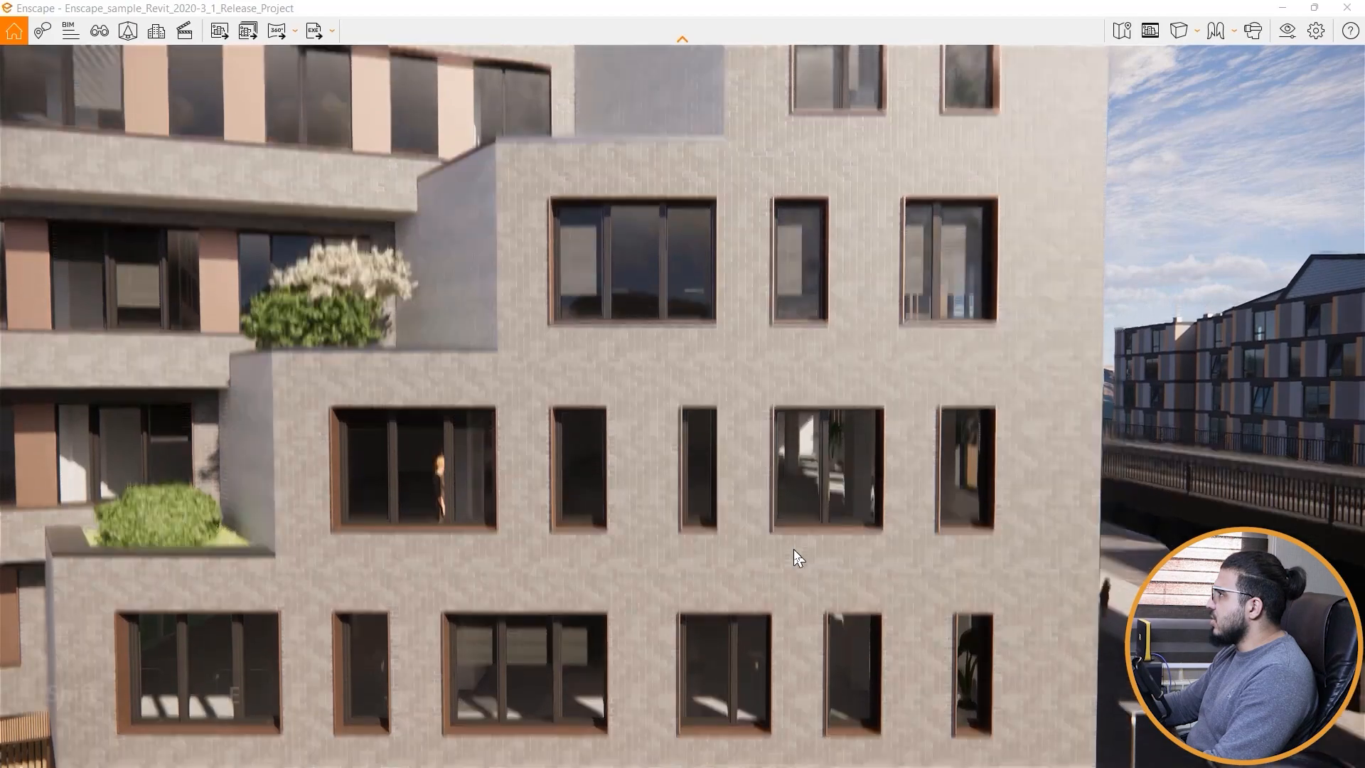
key("shift+e")
key("shift+e")
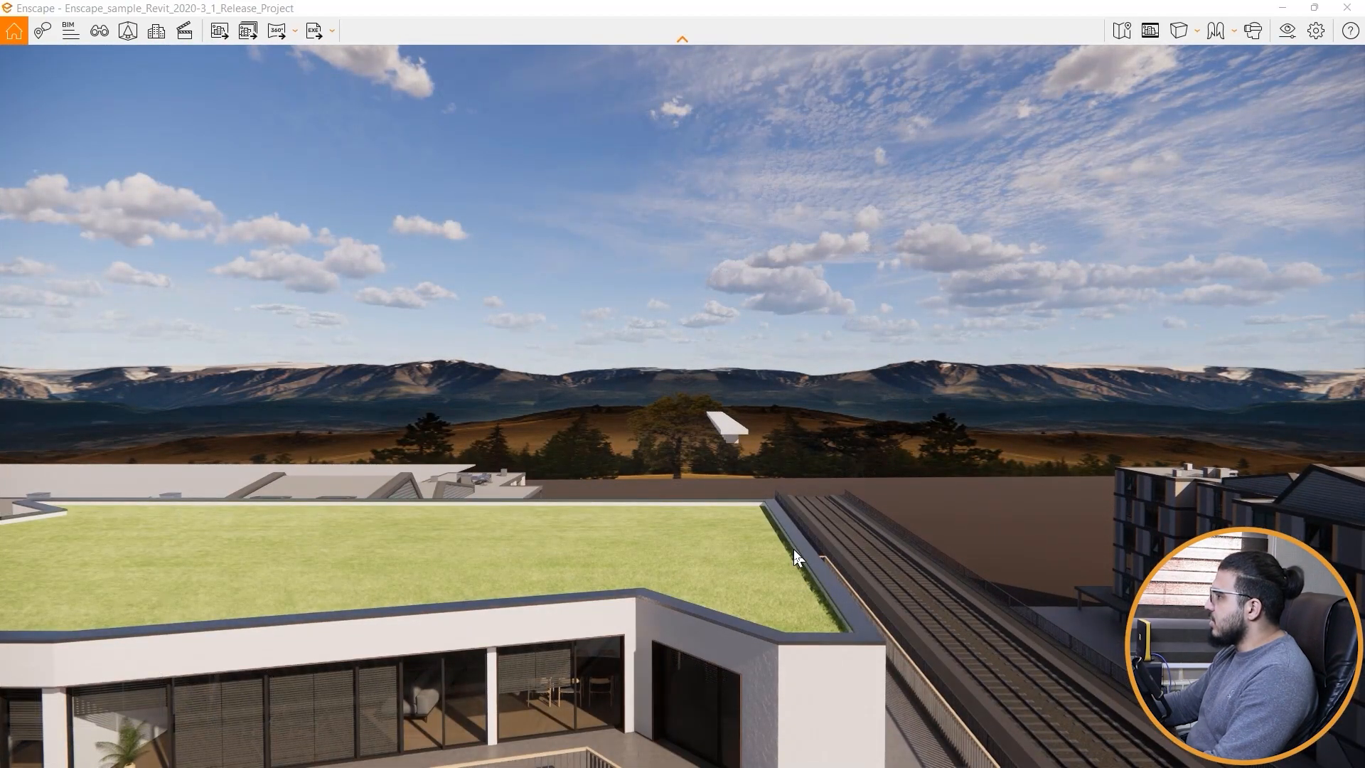
key("shift+q")
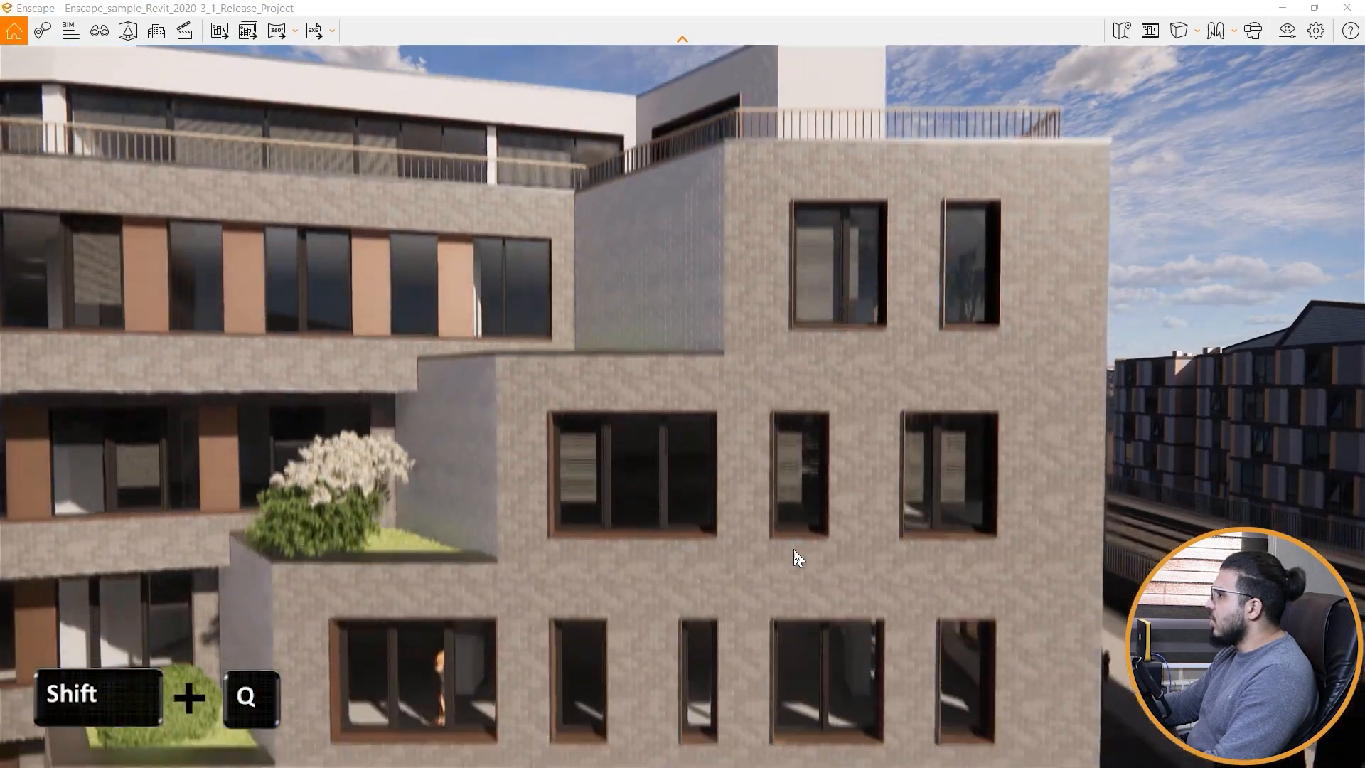
key("shift+q")
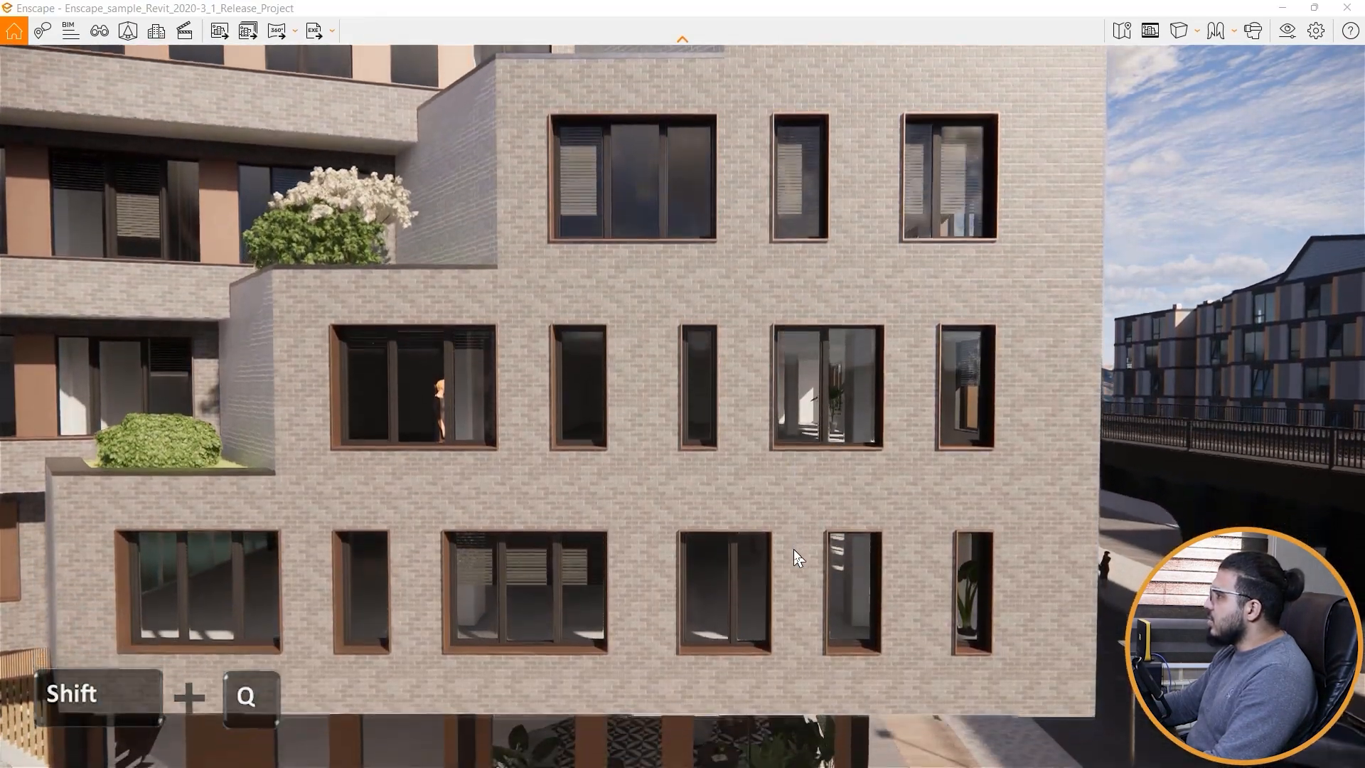
key("shift+q")
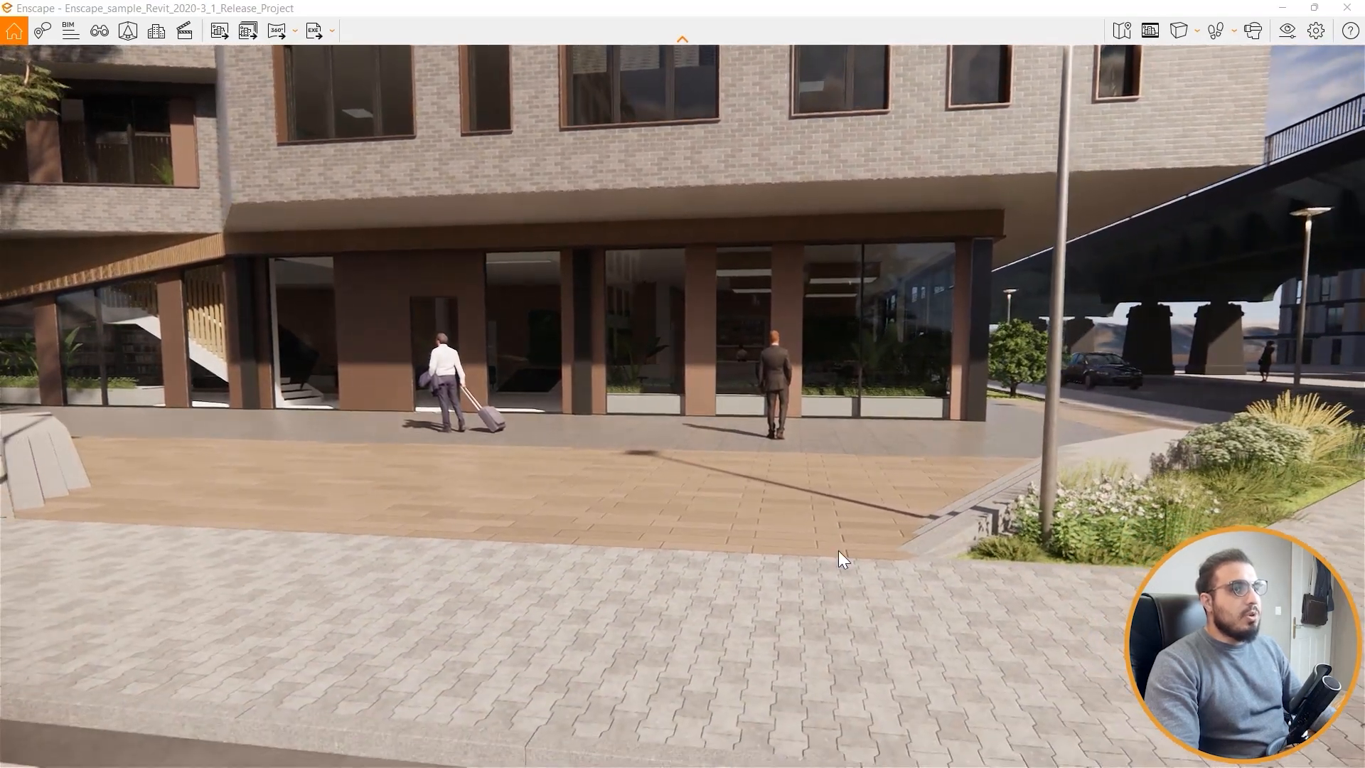
Step: Move in Walk Mode towards the ground-floor storefront and back, looking around the building's forecourt at eye level
key("w")
left_click_drag(791, 517, 785, 544)
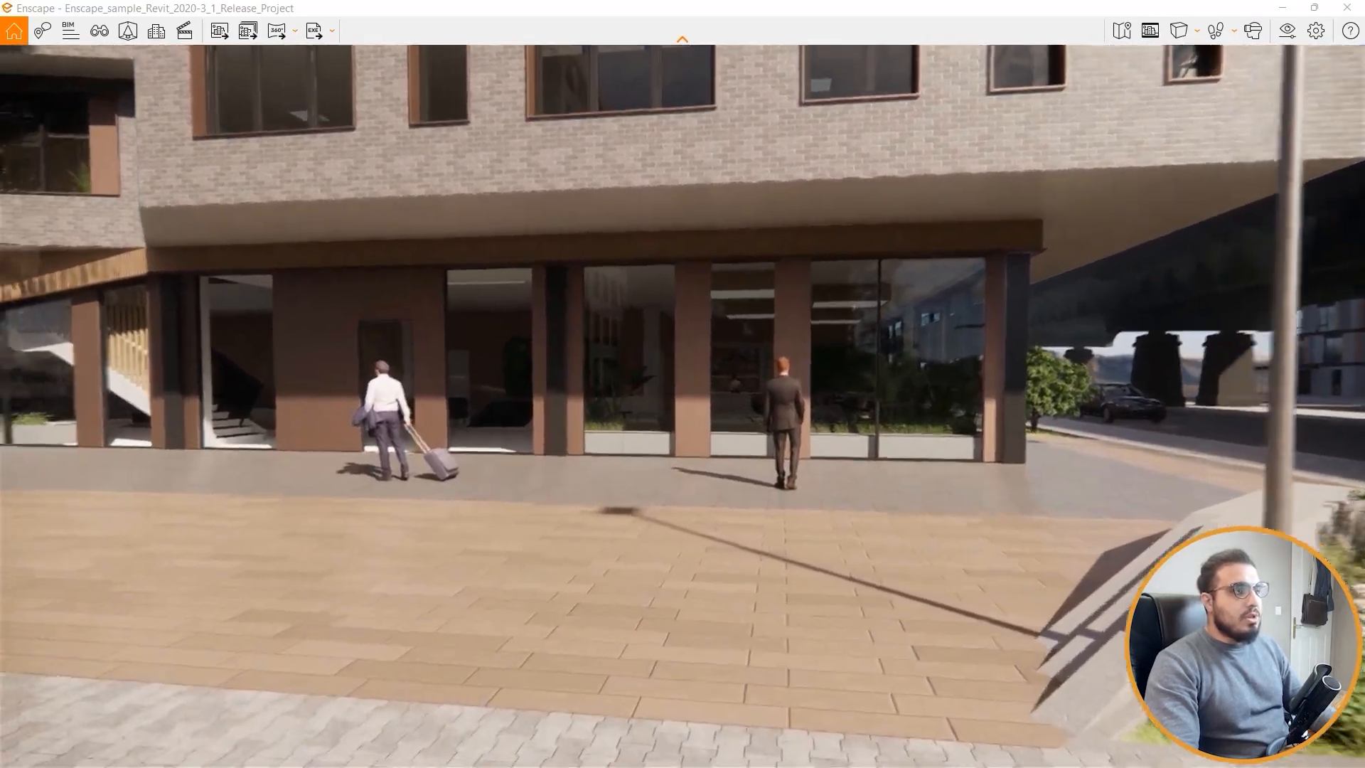
key("w")
left_click_drag(682, 383, 630, 494)
key("s")
key("s")
left_click_drag(785, 500, 713, 516)
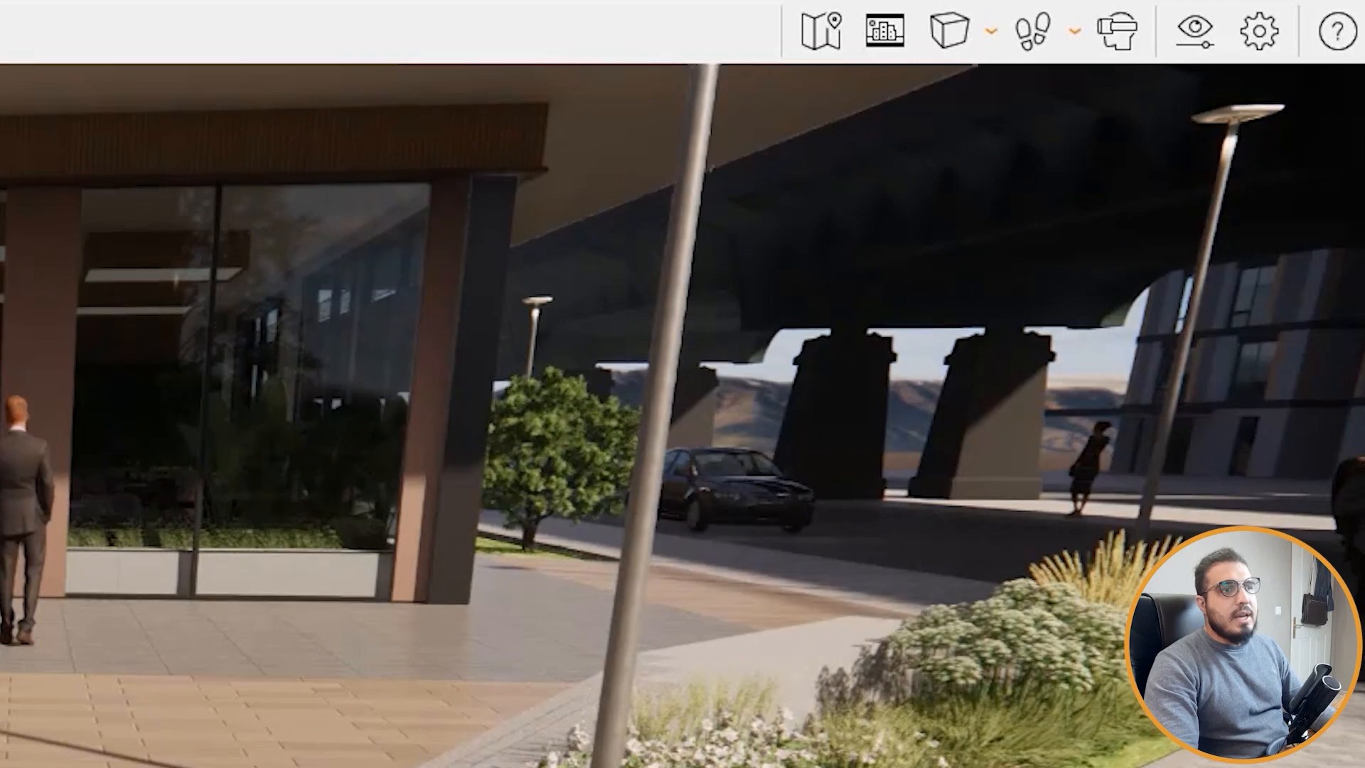
left_click_drag(825, 761, 814, 691)
key("w")
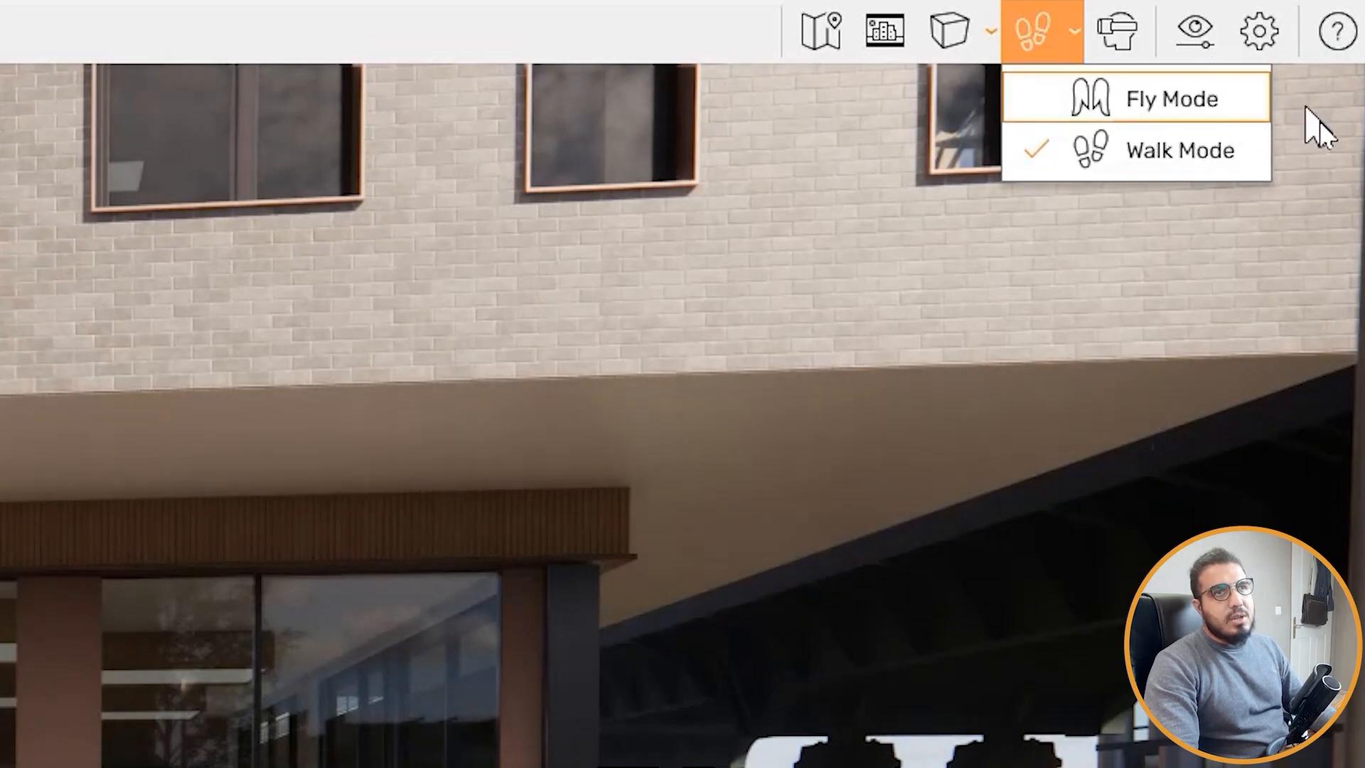
Step: Switch the camera to Fly Mode and raise it back from the storefront to above the forecourt
left_click(1172, 100)
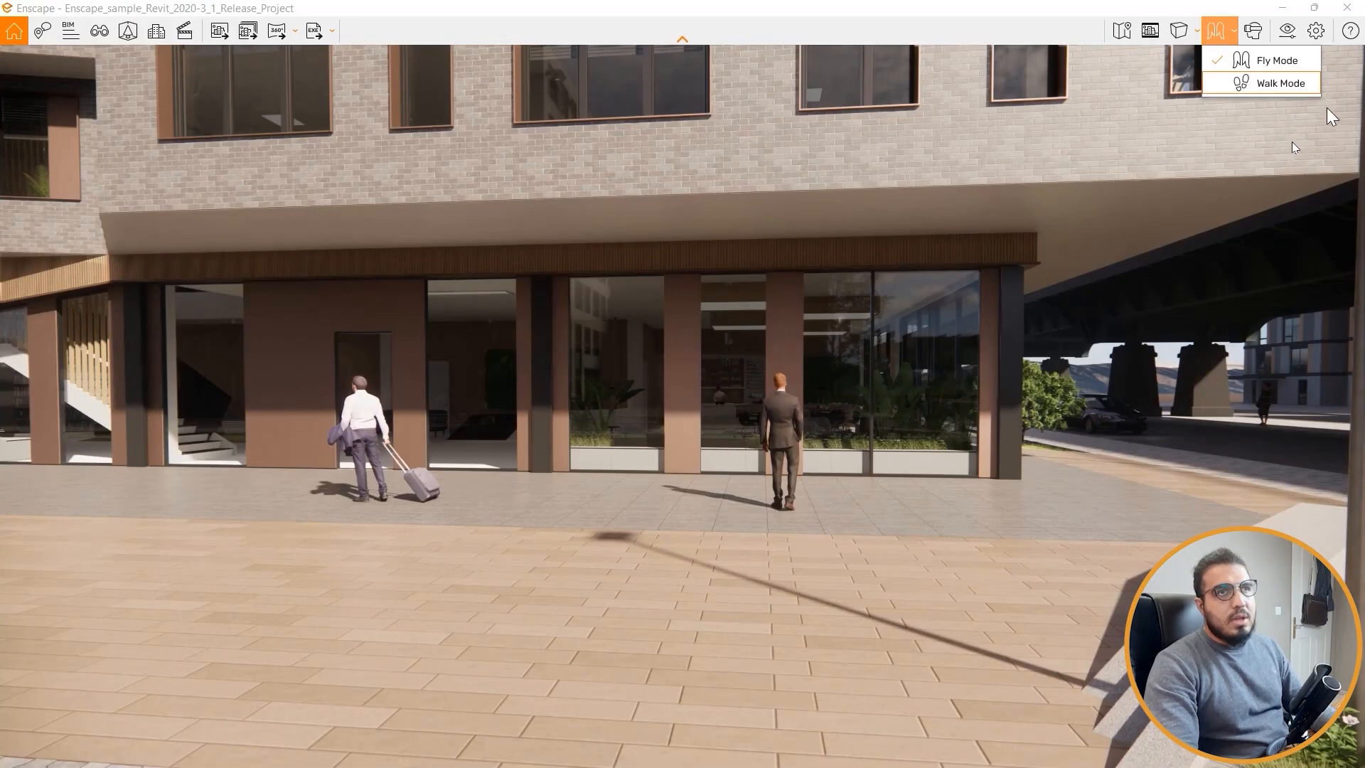
left_click_drag(1292, 144, 1288, 86)
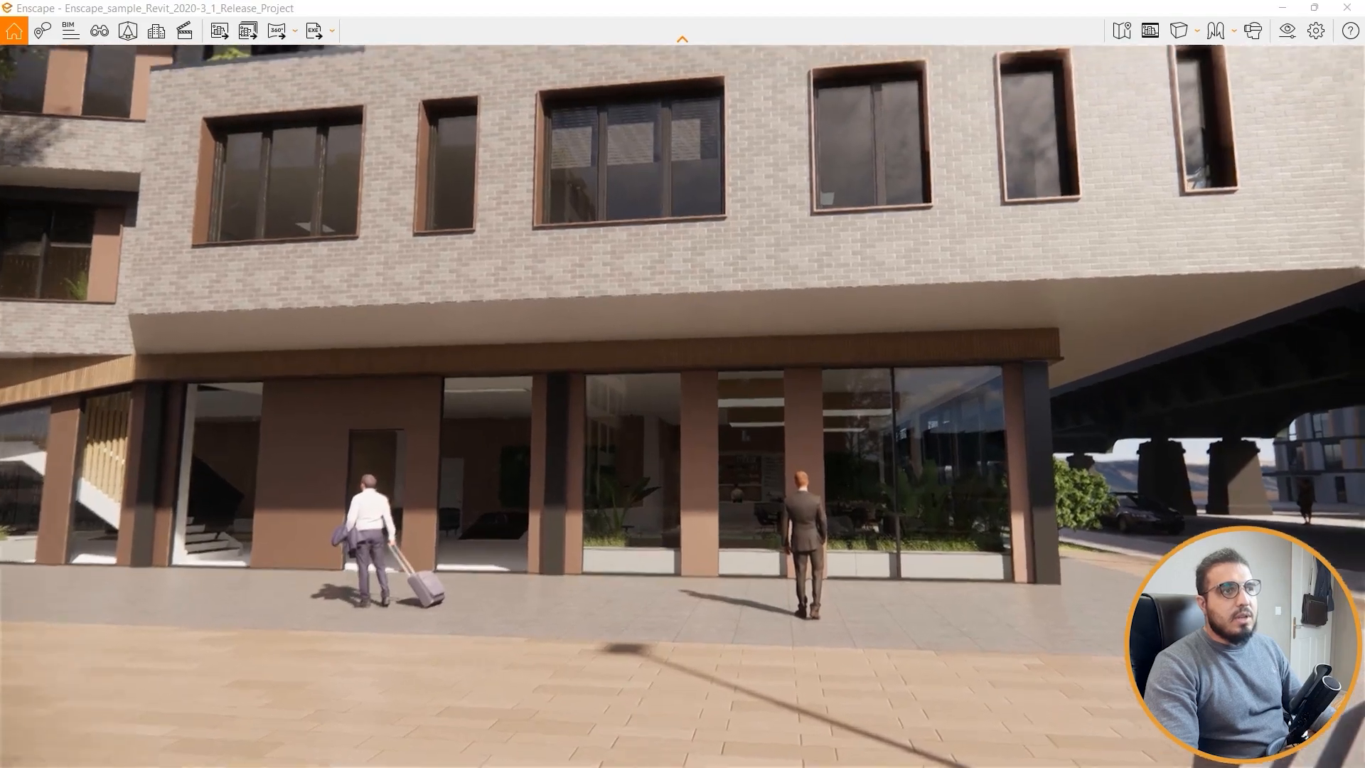
key("e")
key("s")
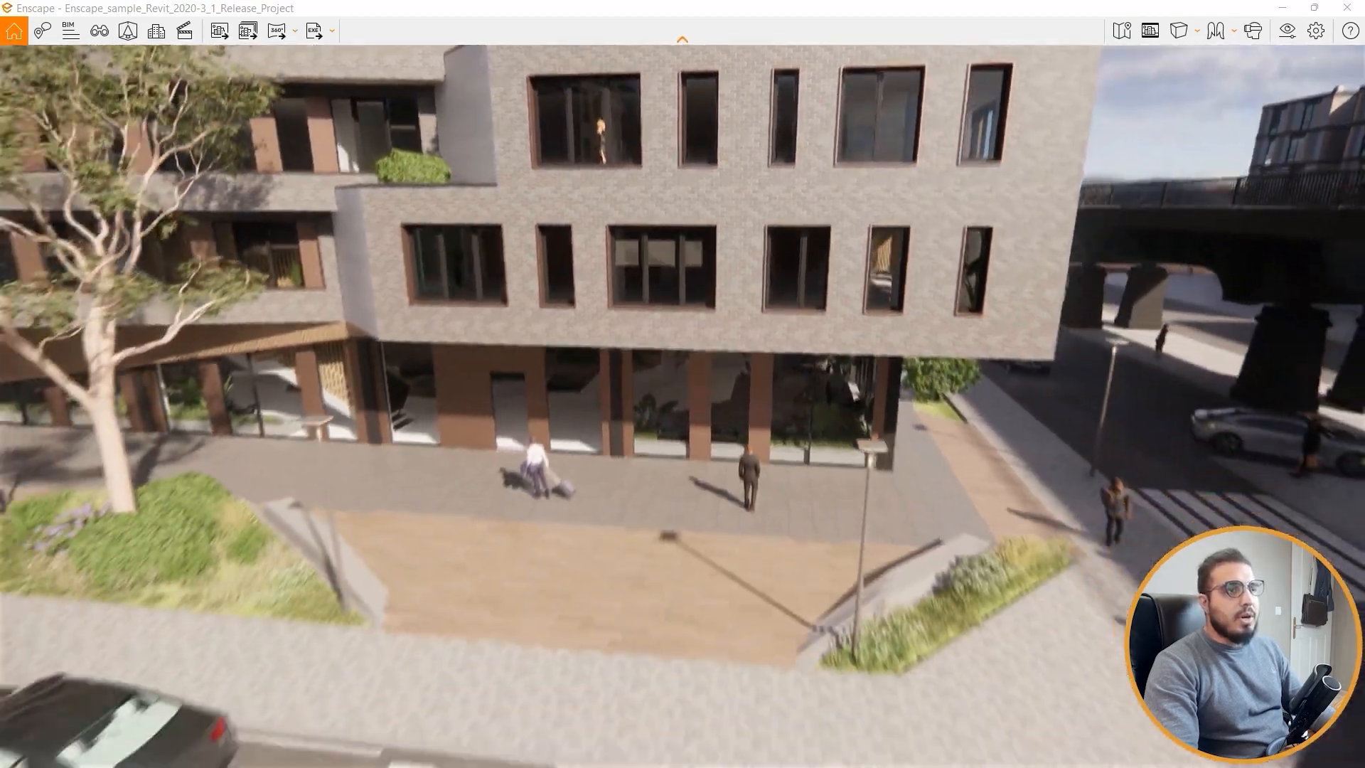
Step: Drop to street level in Walk Mode and cross the road to face the street beside the viaduct
key("space")
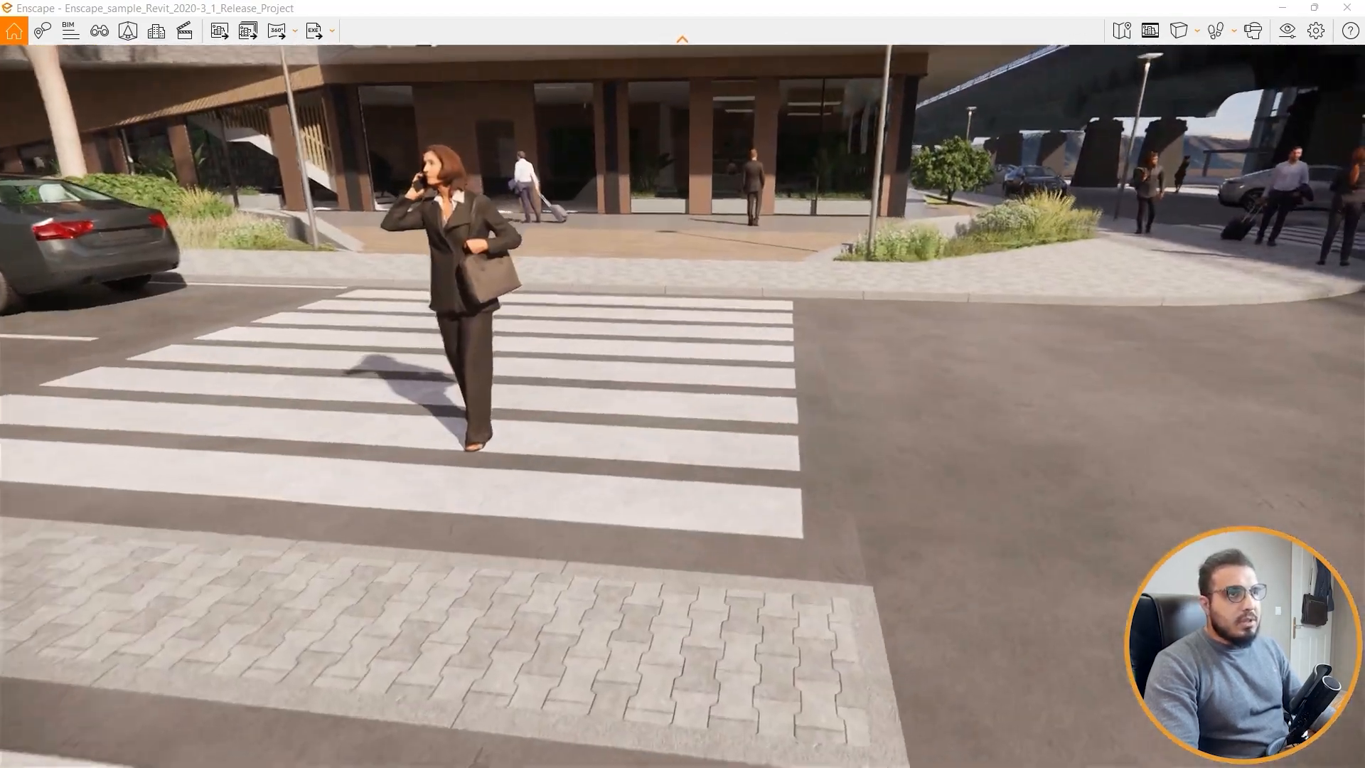
key("w")
left_click_drag(1043, 315, 1344, 256)
key("w")
left_click_drag(682, 384, 320, 362)
left_click_drag(1080, 256, 922, 333)
key("s")
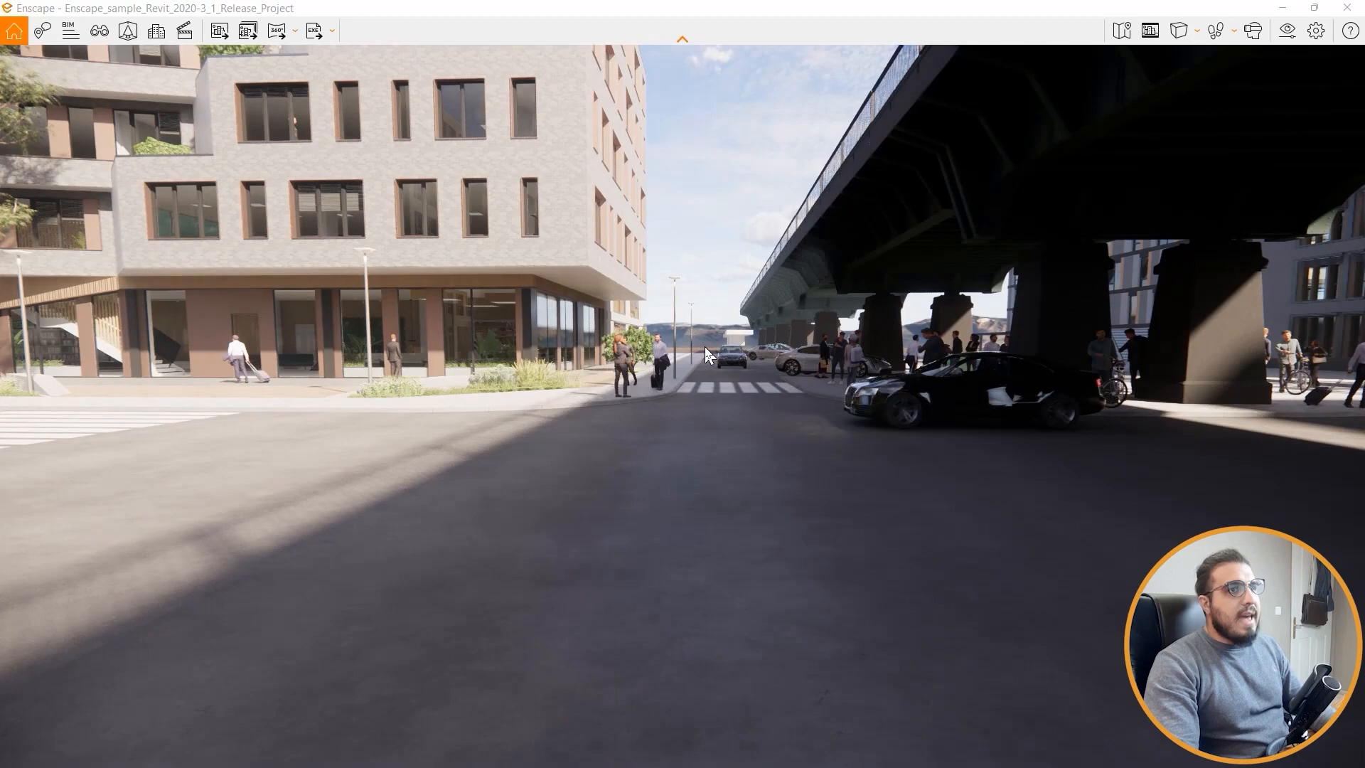
Step: Move quickly down the street beside the viaduct, turn around and return to the black car parked beneath it
key("w")
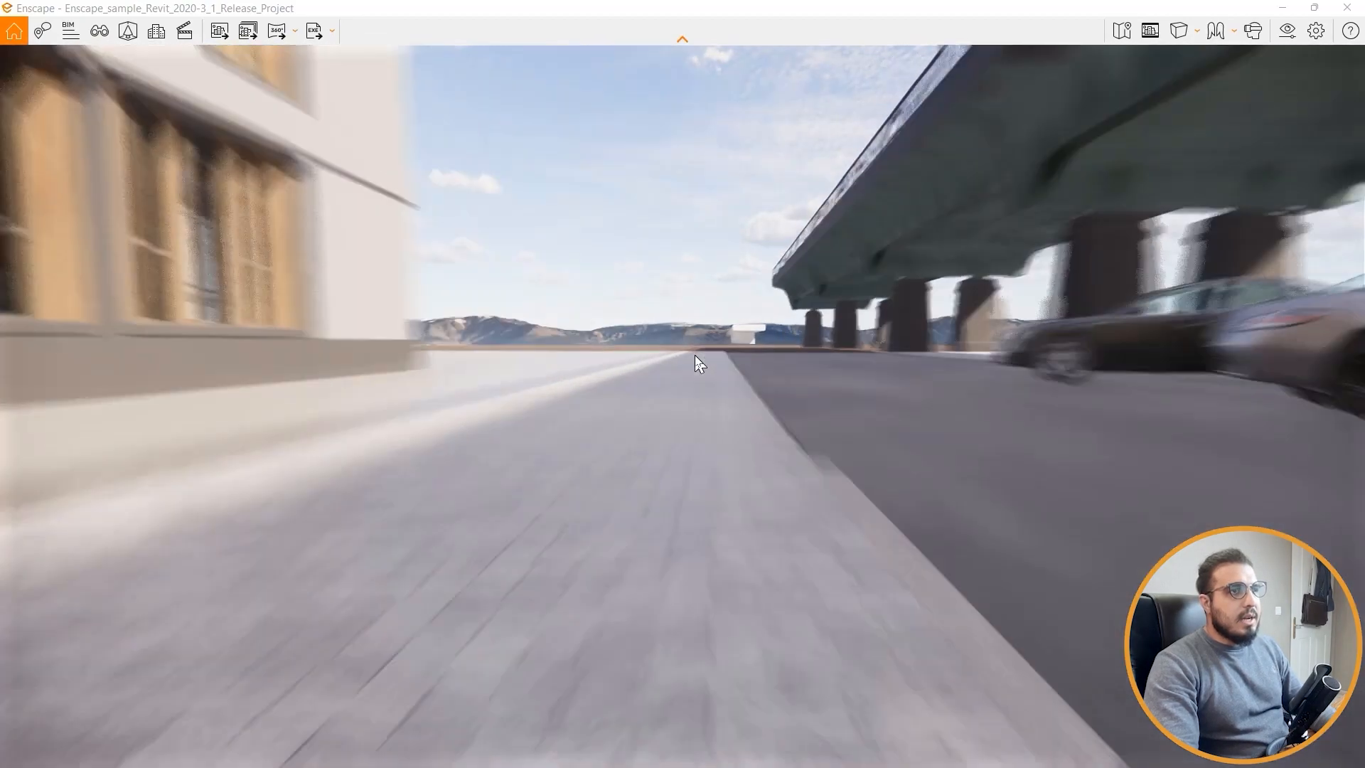
key("space")
left_click_drag(771, 377, 1238, 377)
left_click_drag(682, 384, 1109, 384)
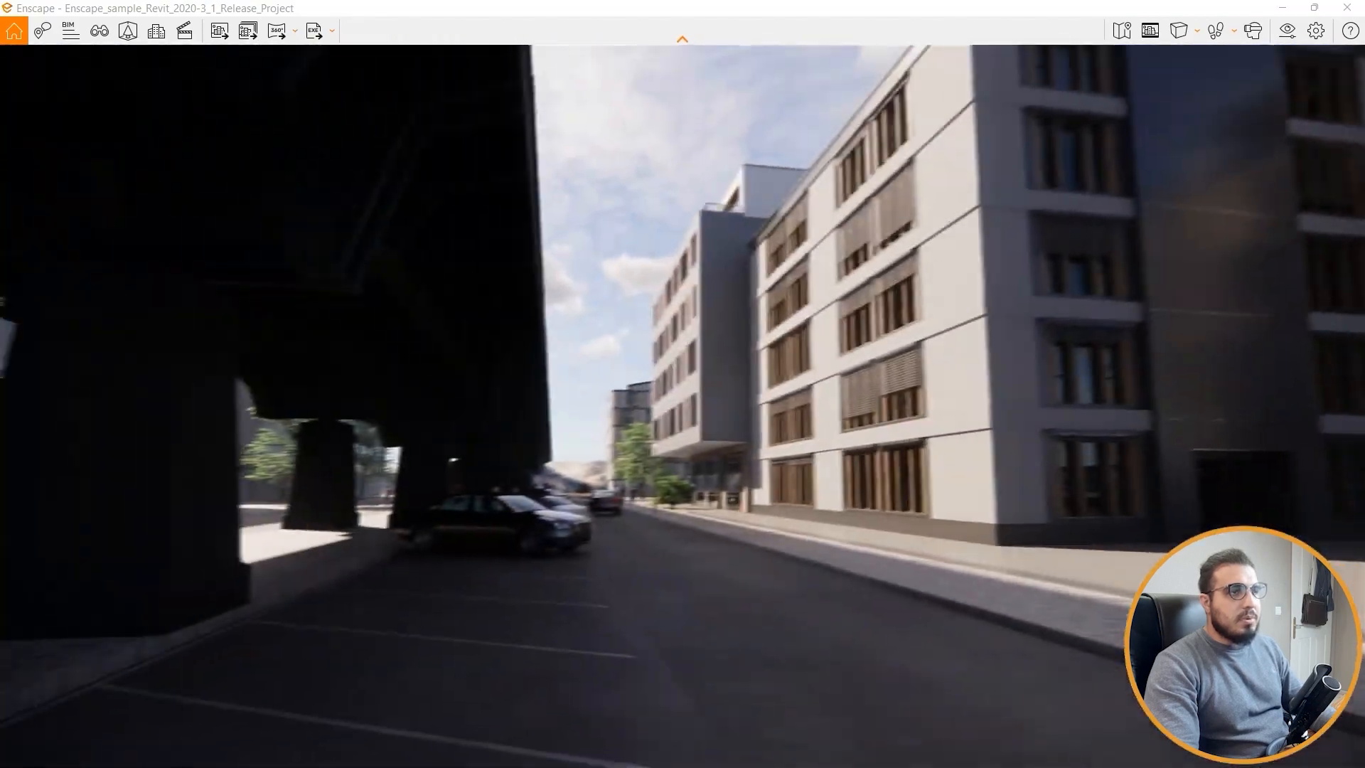
key("w")
left_click_drag(682, 384, 369, 421)
key("w")
key("w")
key("d")
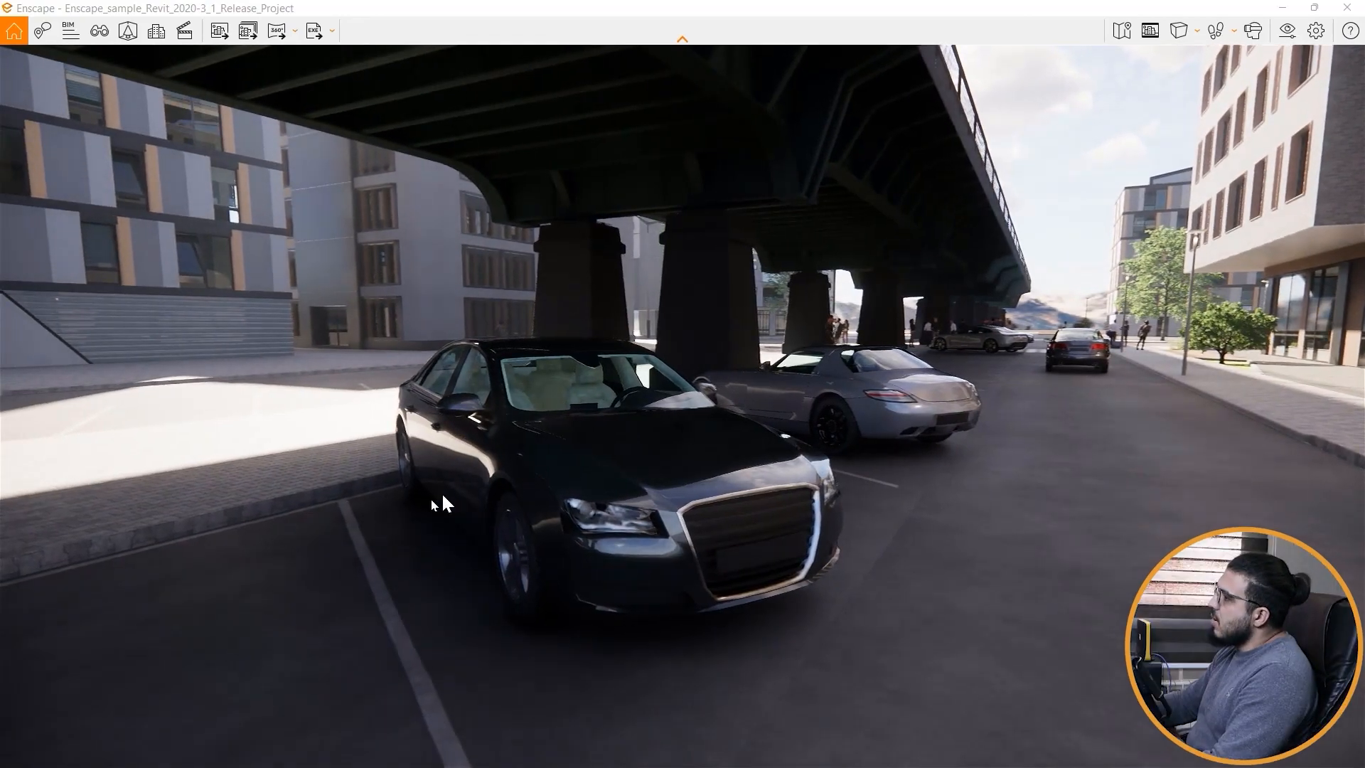
Step: Orbit around the parked black car and move to the opposite sidewalk, toggling between Fly and Walk Mode
right_click_drag(494, 471, 469, 502)
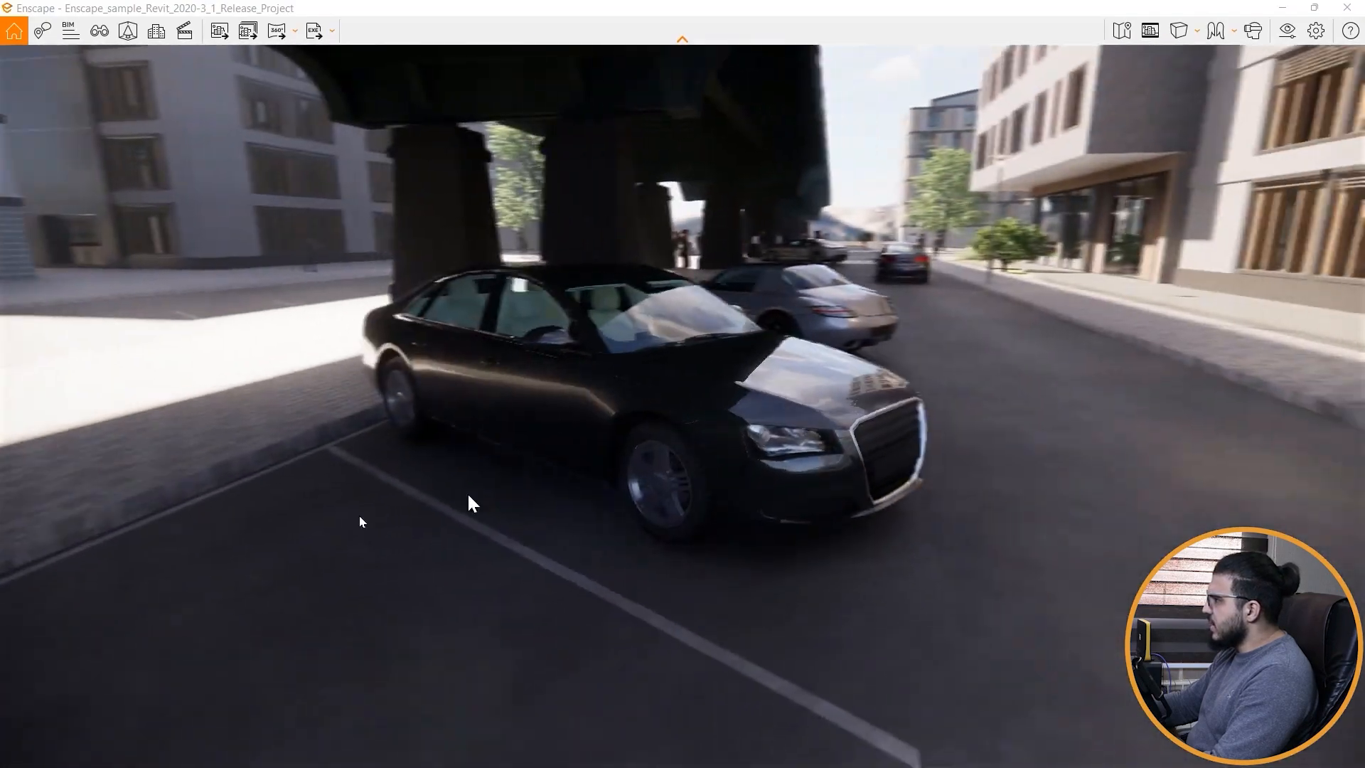
left_click_drag(466, 502, 956, 444)
key("space")
key("w")
left_click_drag(313, 465, 181, 355)
key("w")
key("space")
key("w")
left_click_drag(640, 487, 656, 433)
key("space")
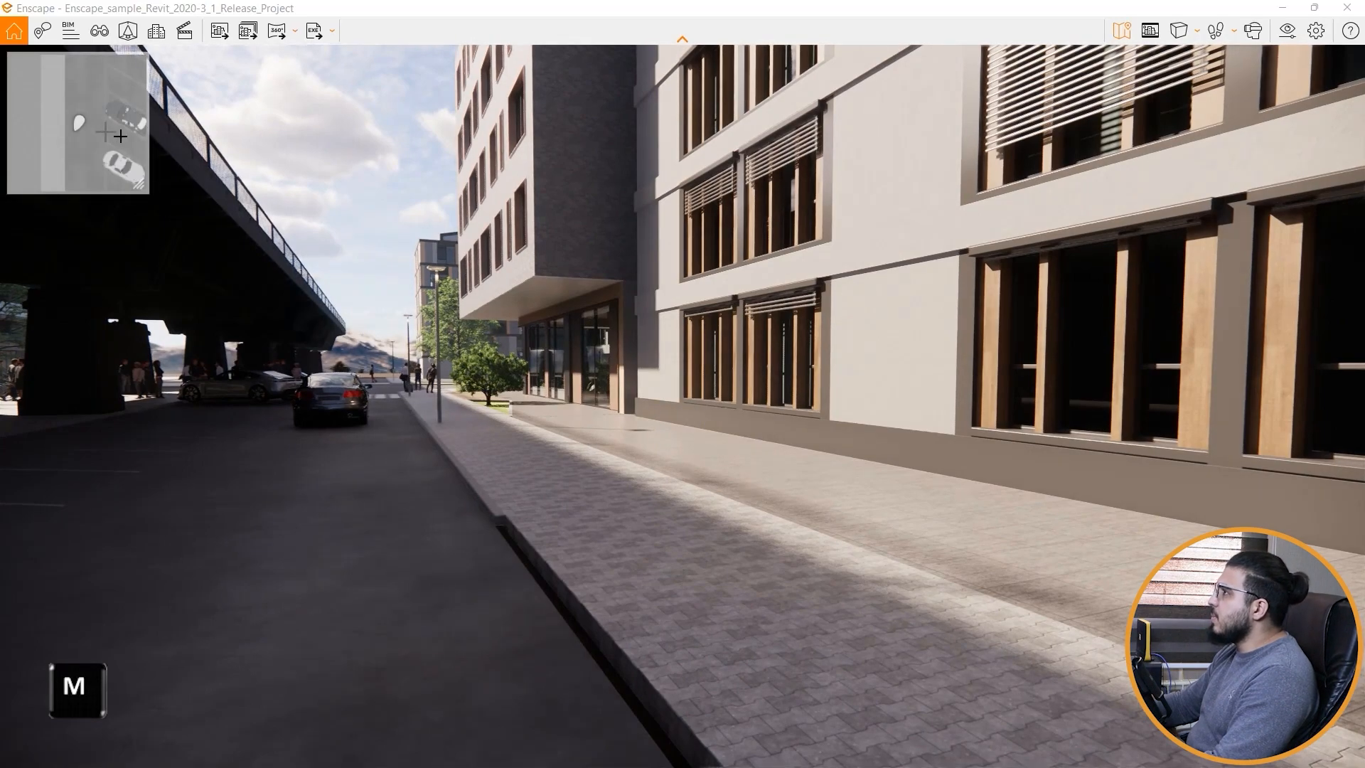
Step: Enlarge the mini map and walk from the street into the main building's lobby, towards the café seating
left_click_drag(145, 188, 342, 321)
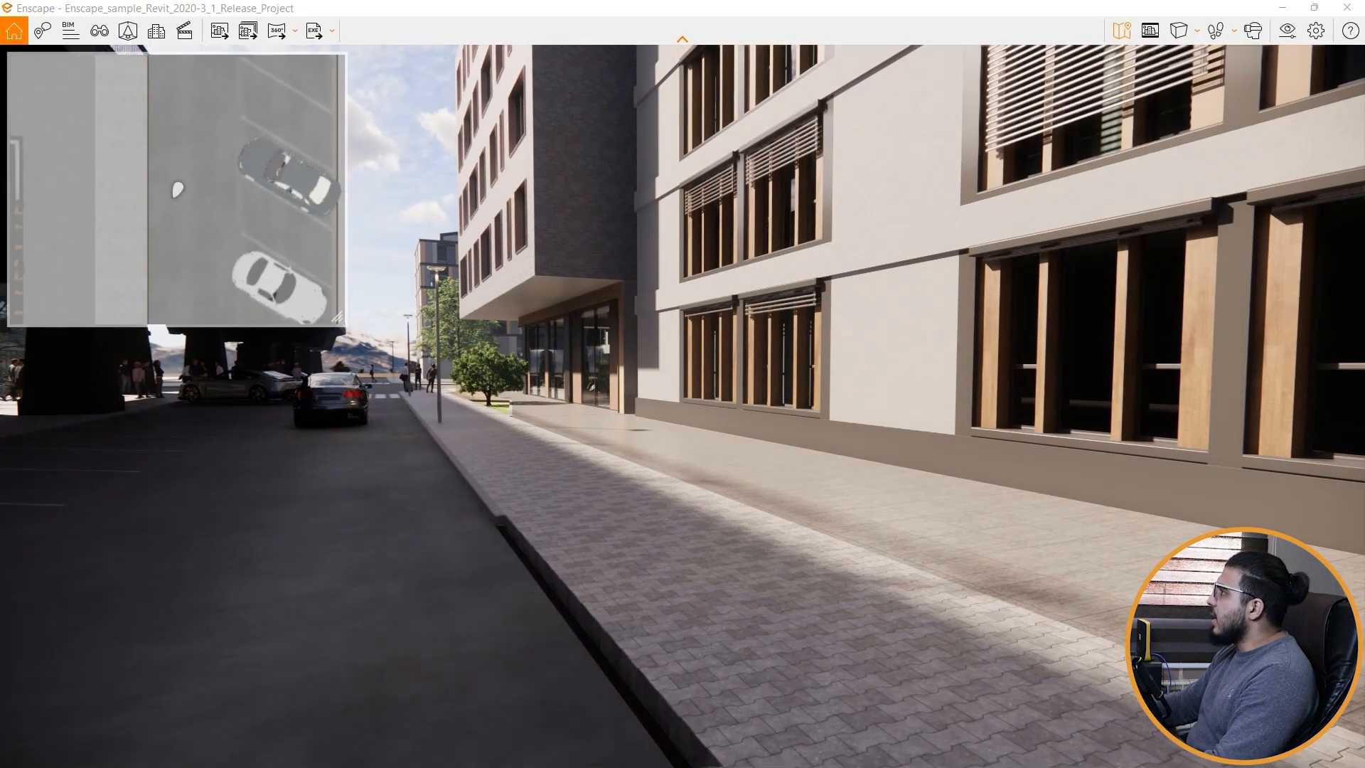
key("w")
left_click_drag(640, 441, 583, 348)
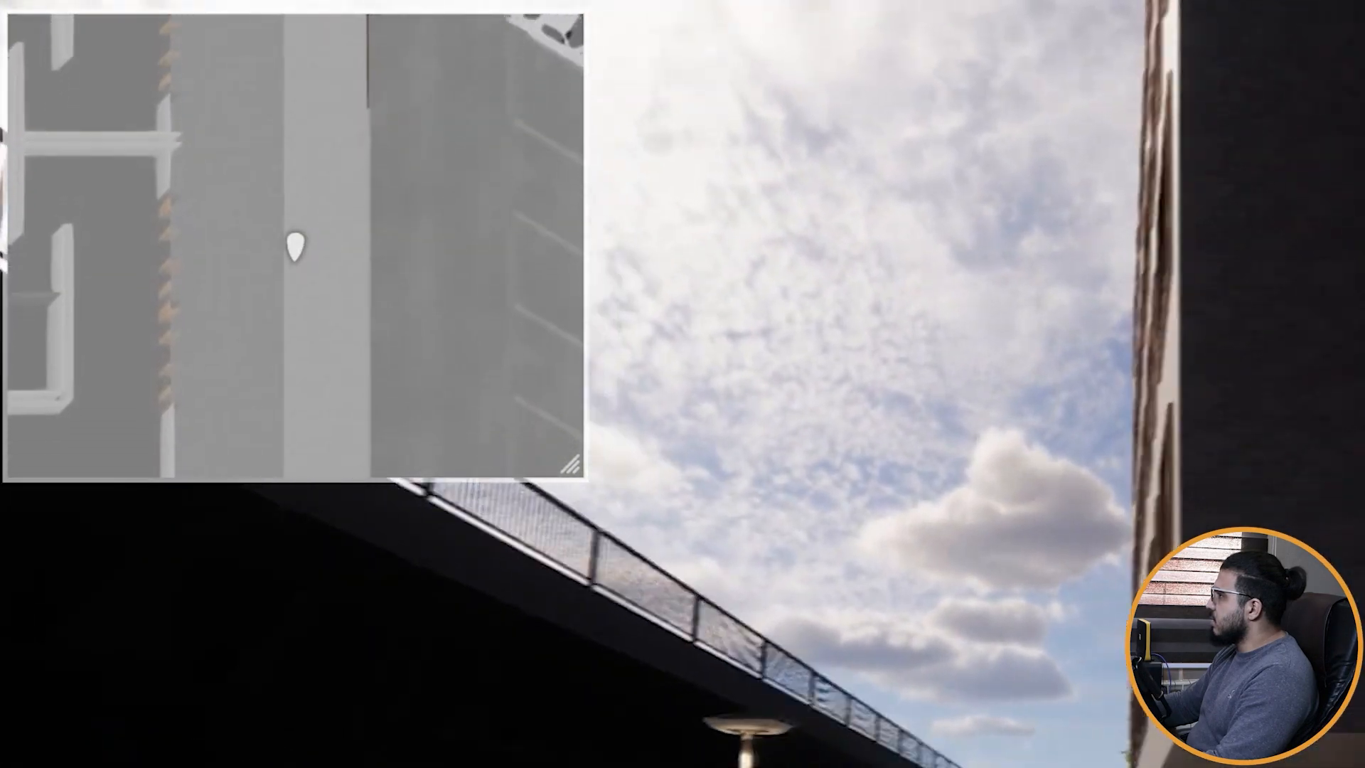
key("w")
right_click_drag(683, 384, 732, 502)
key("w")
left_click_drag(732, 502, 1088, 533)
key("w")
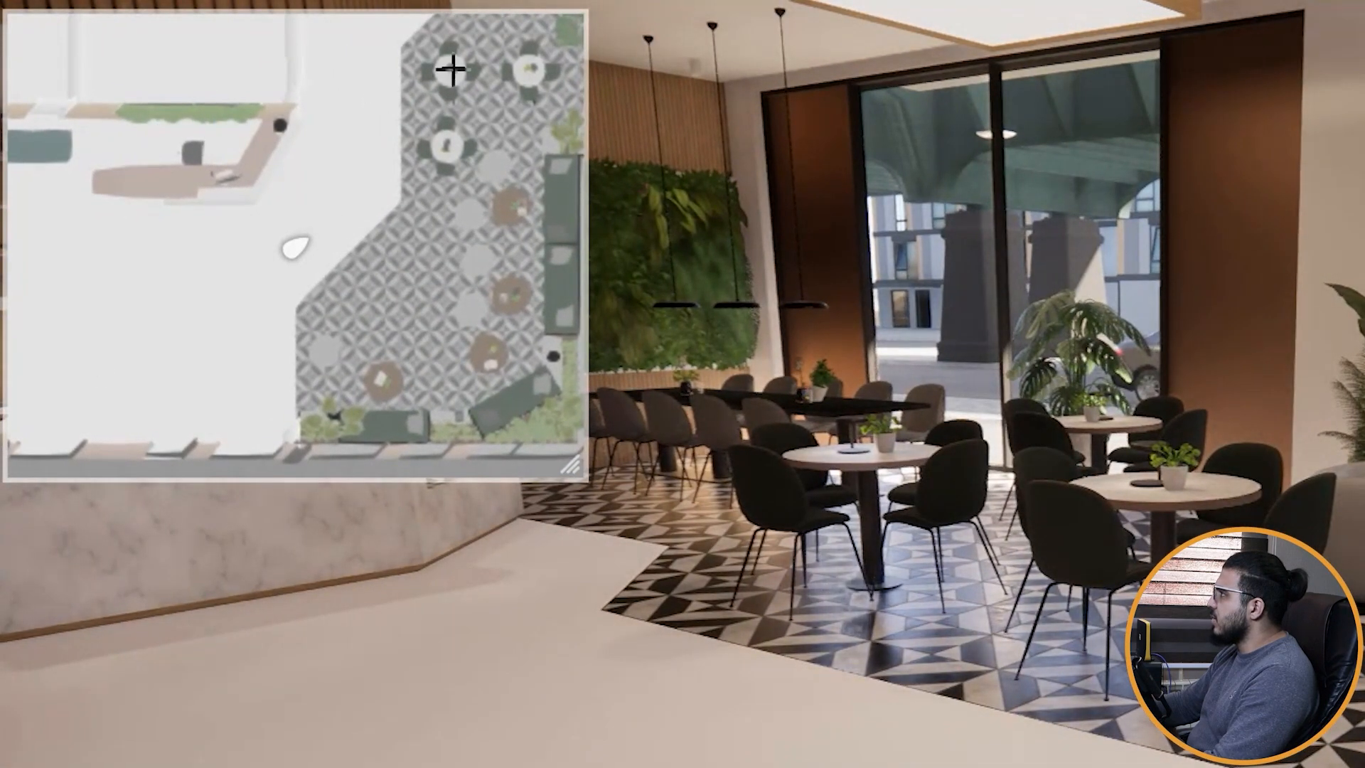
Step: Jump to the café tables and behind the coffee bar through the mini map, and look around there
left_click(478, 41)
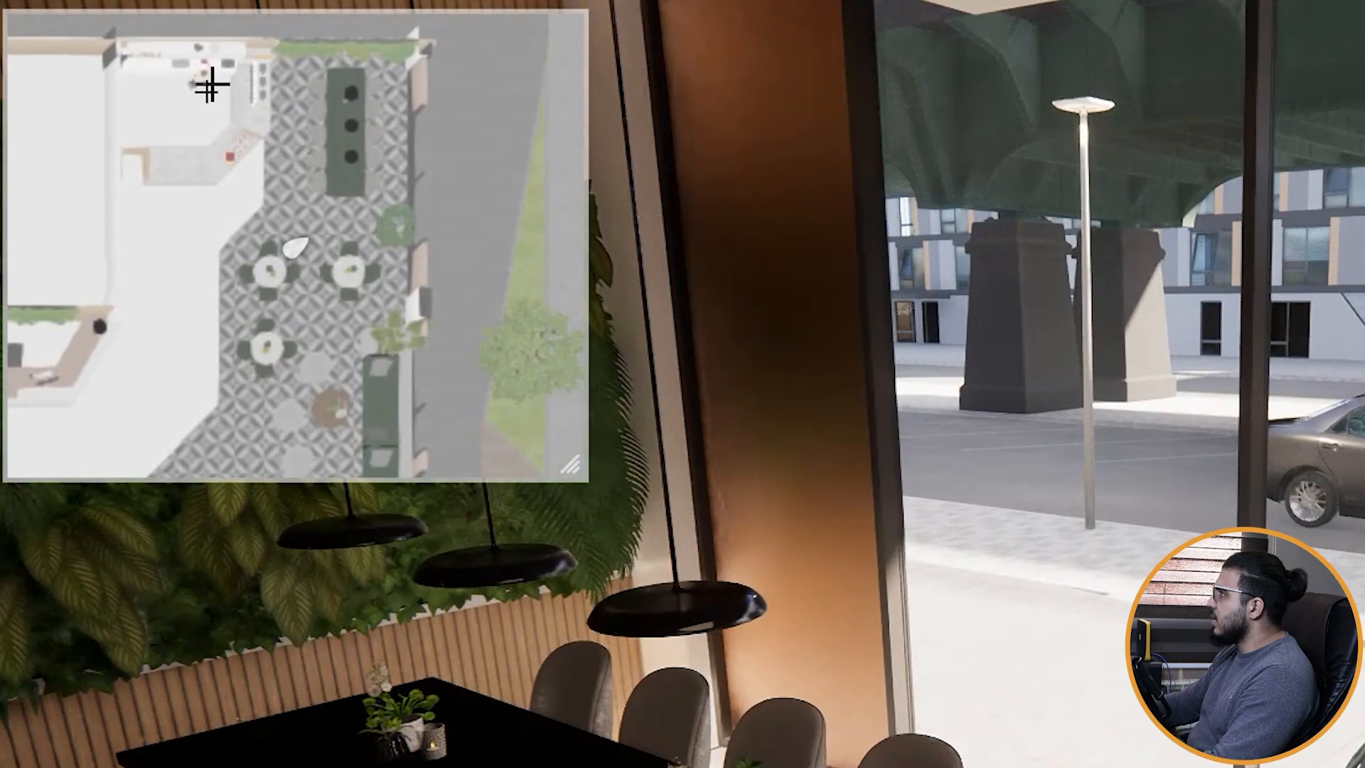
left_click(191, 96)
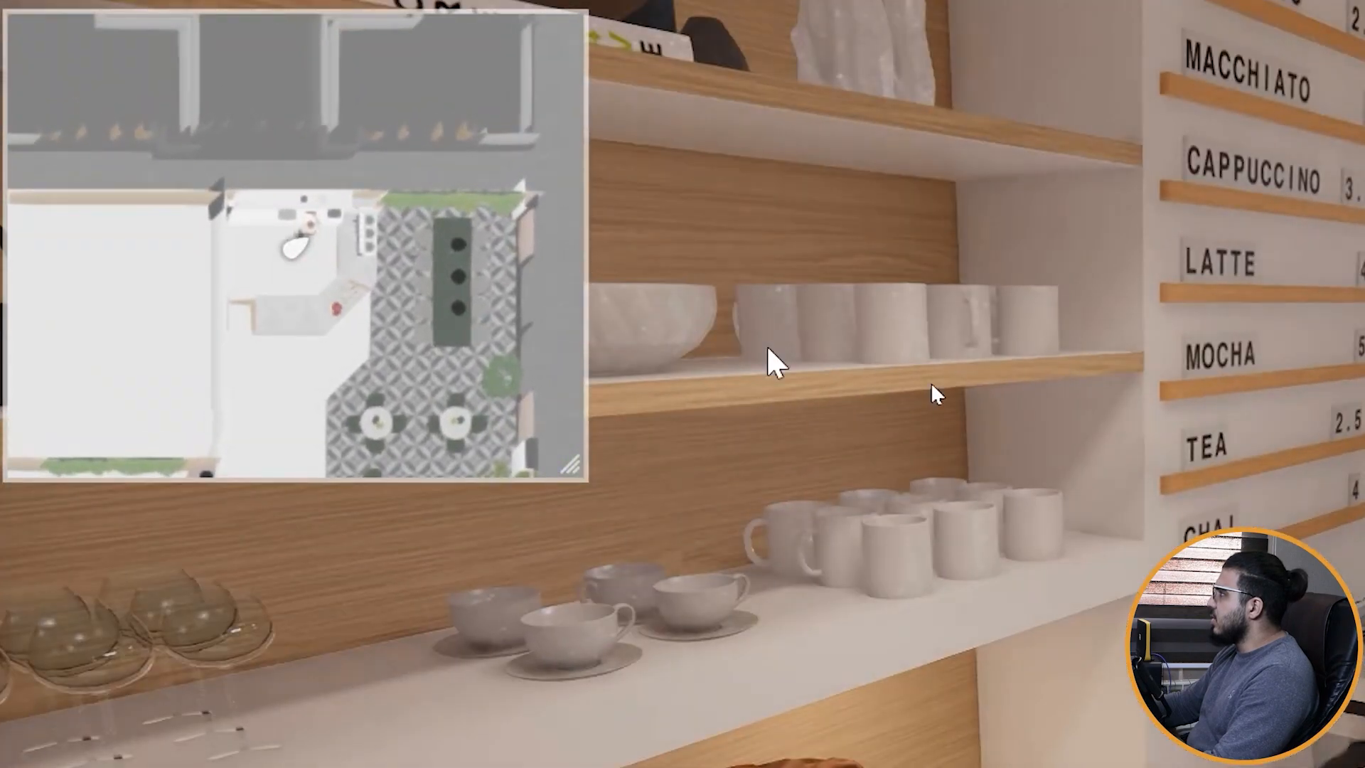
left_click_drag(933, 390, 1294, 401)
key("w")
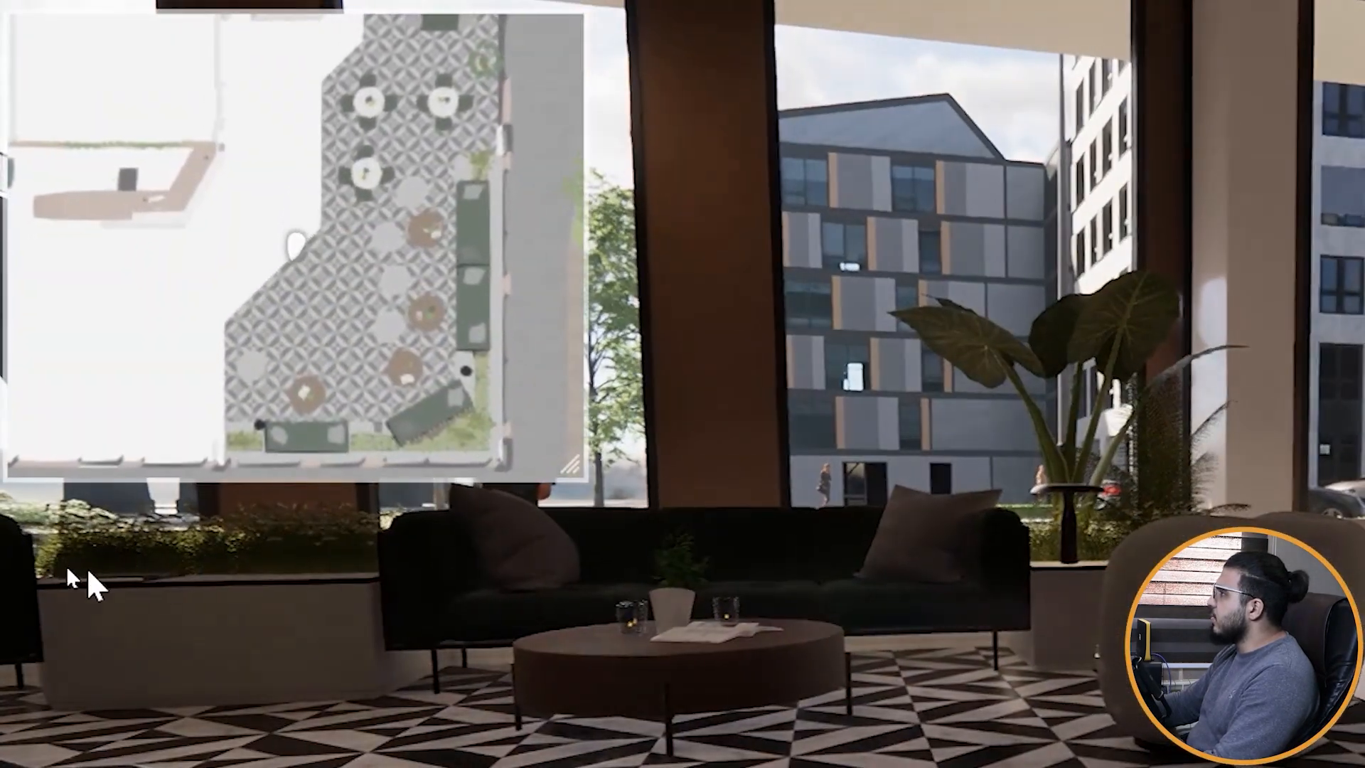
Step: Walk through the lobby to face the main staircase, and shrink the mini map
left_click_drag(574, 500, 1010, 520)
key("w")
key("w")
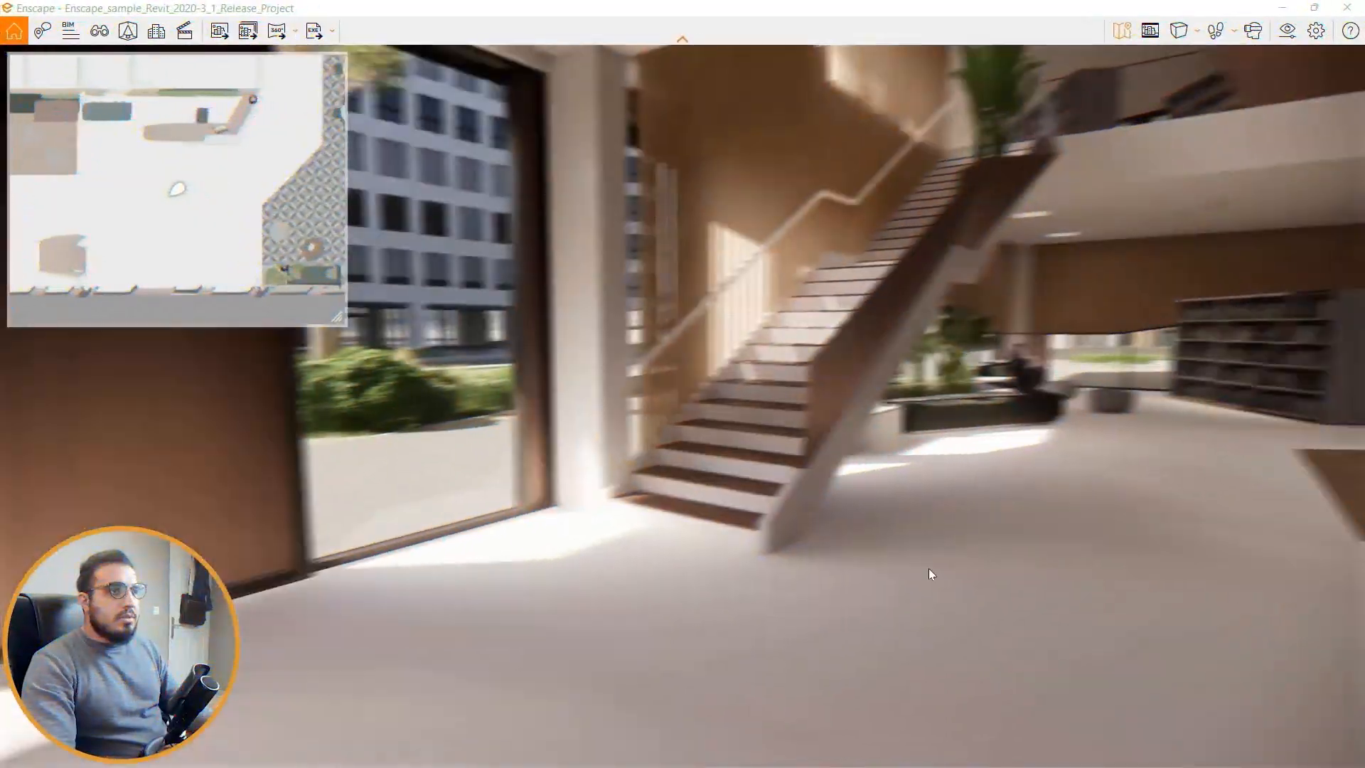
left_click_drag(930, 571, 648, 430)
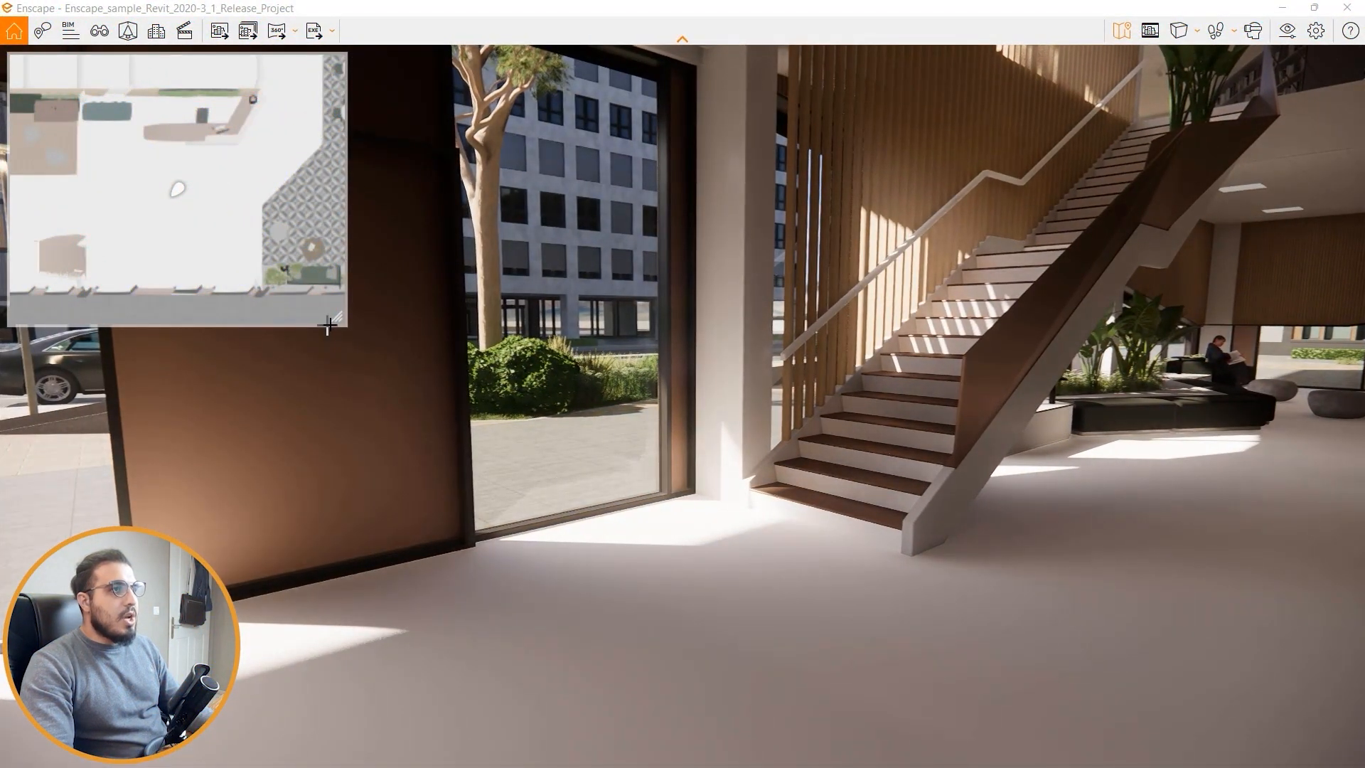
left_click_drag(331, 321, 192, 256)
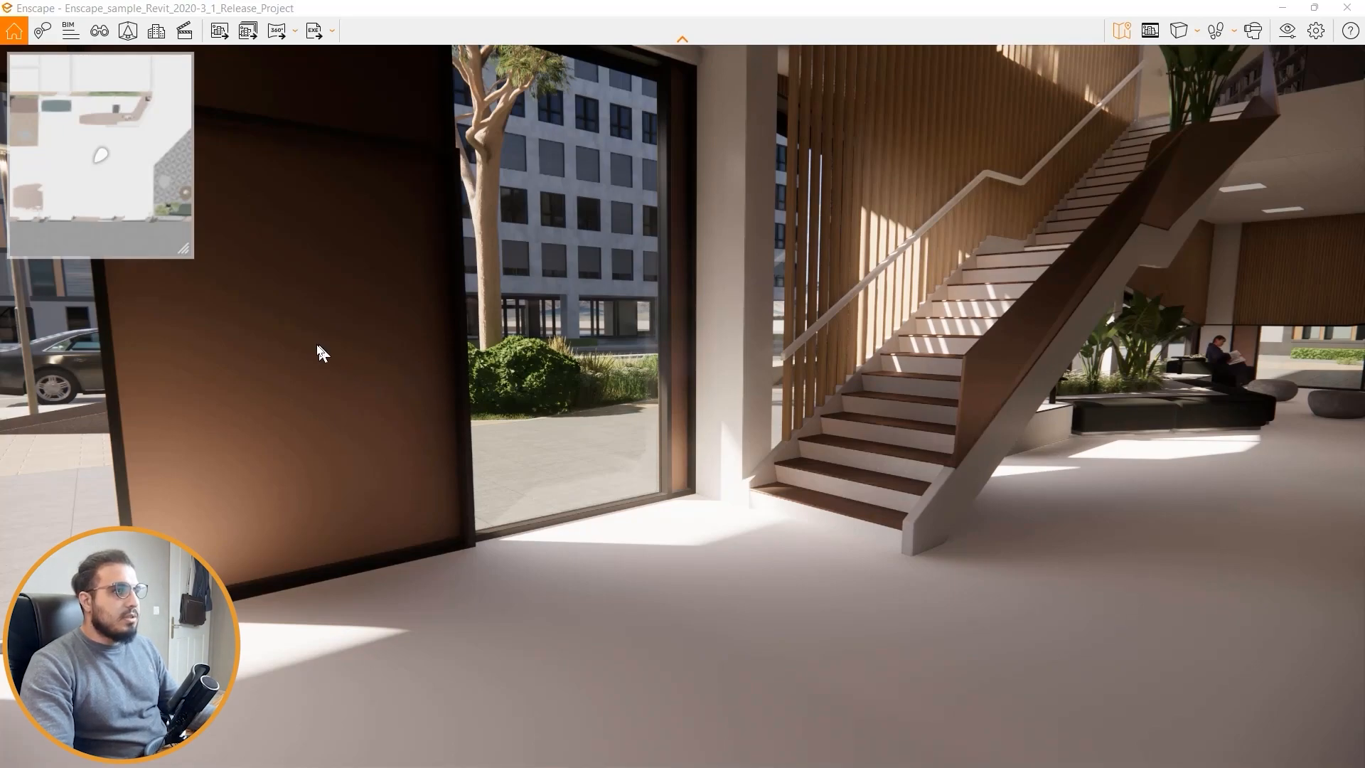
Step: Shift the scene's time of day backward and forward between day and night, ending at 18:26
key("i")
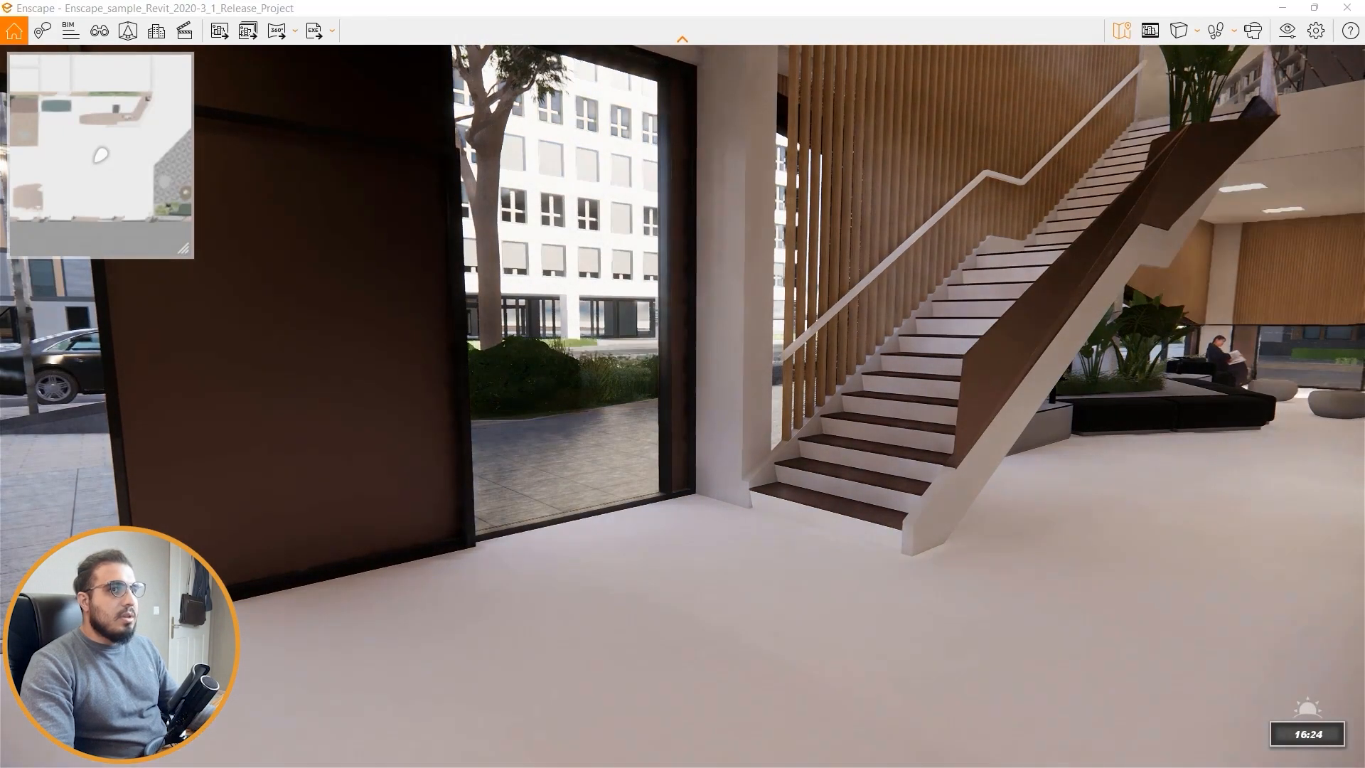
key("u")
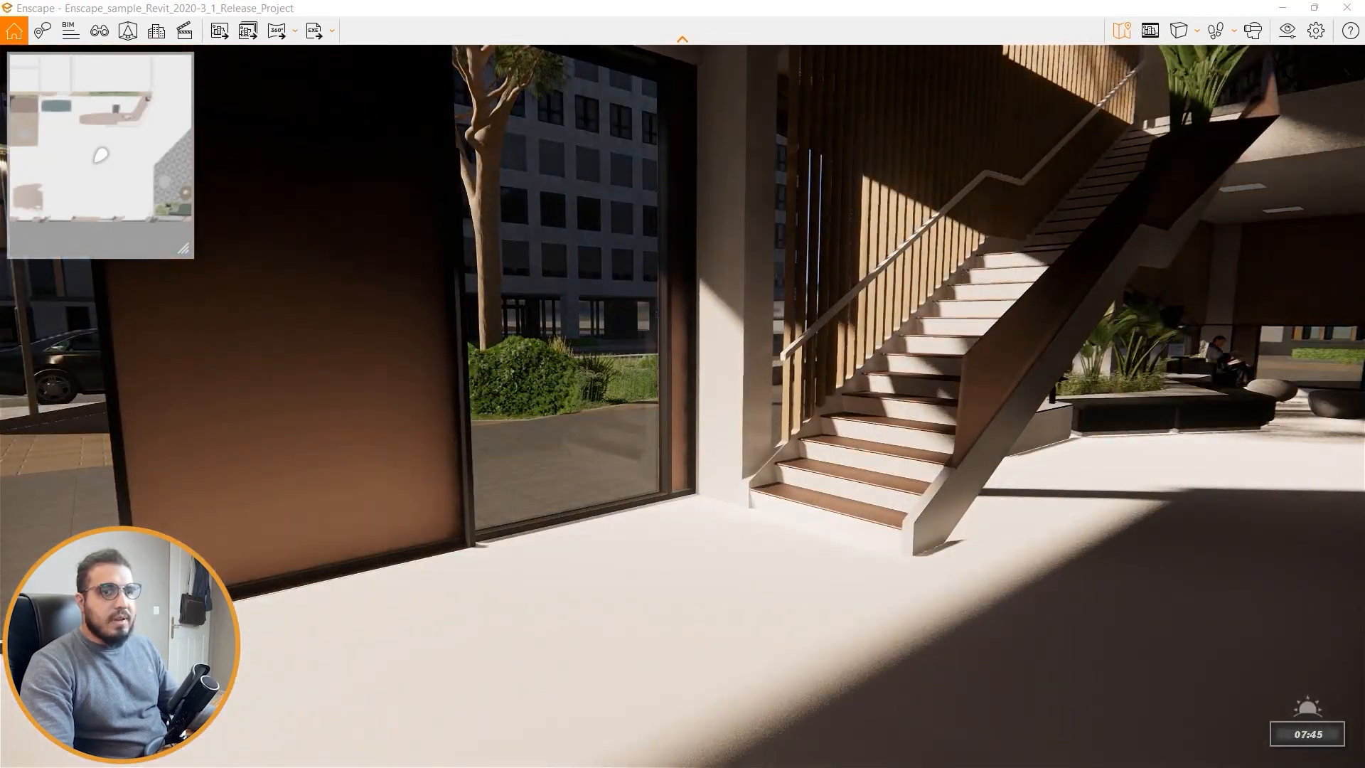
key("i")
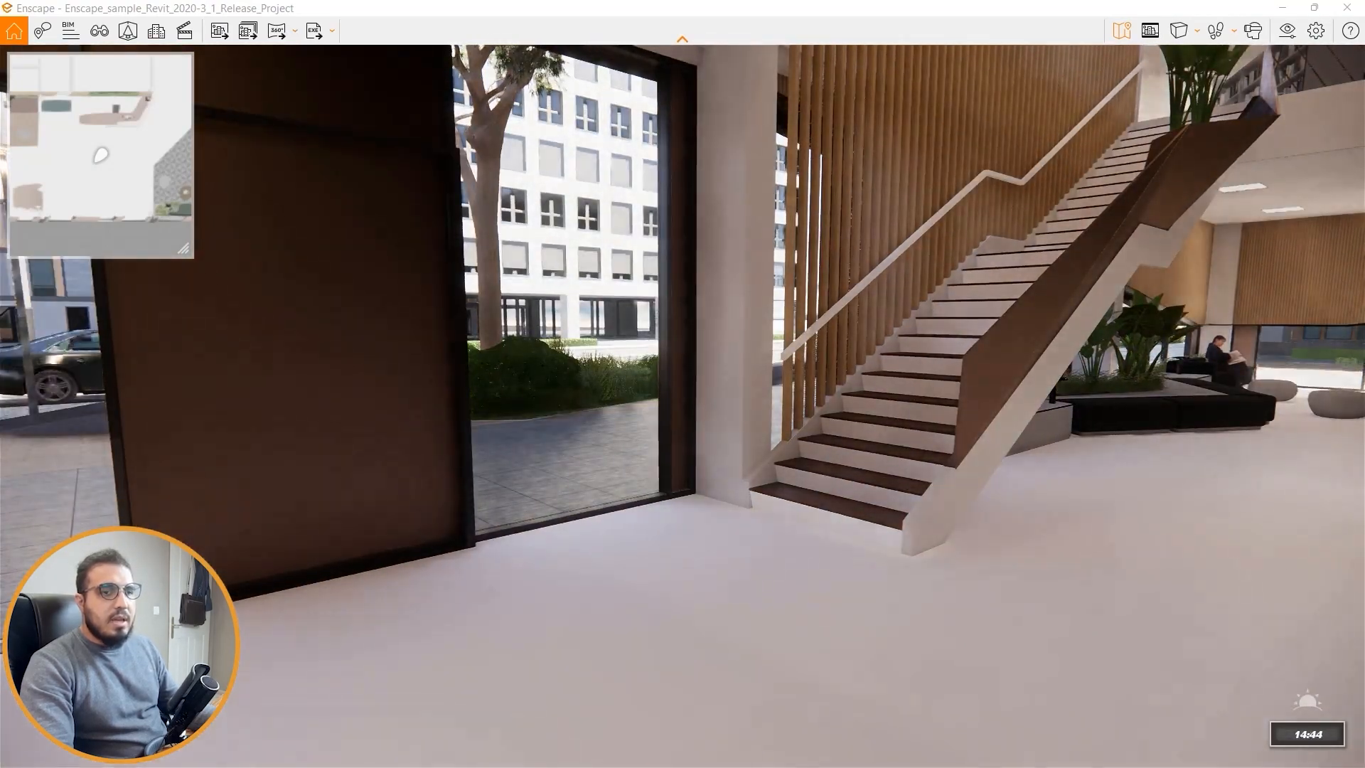
key("i")
key("i")
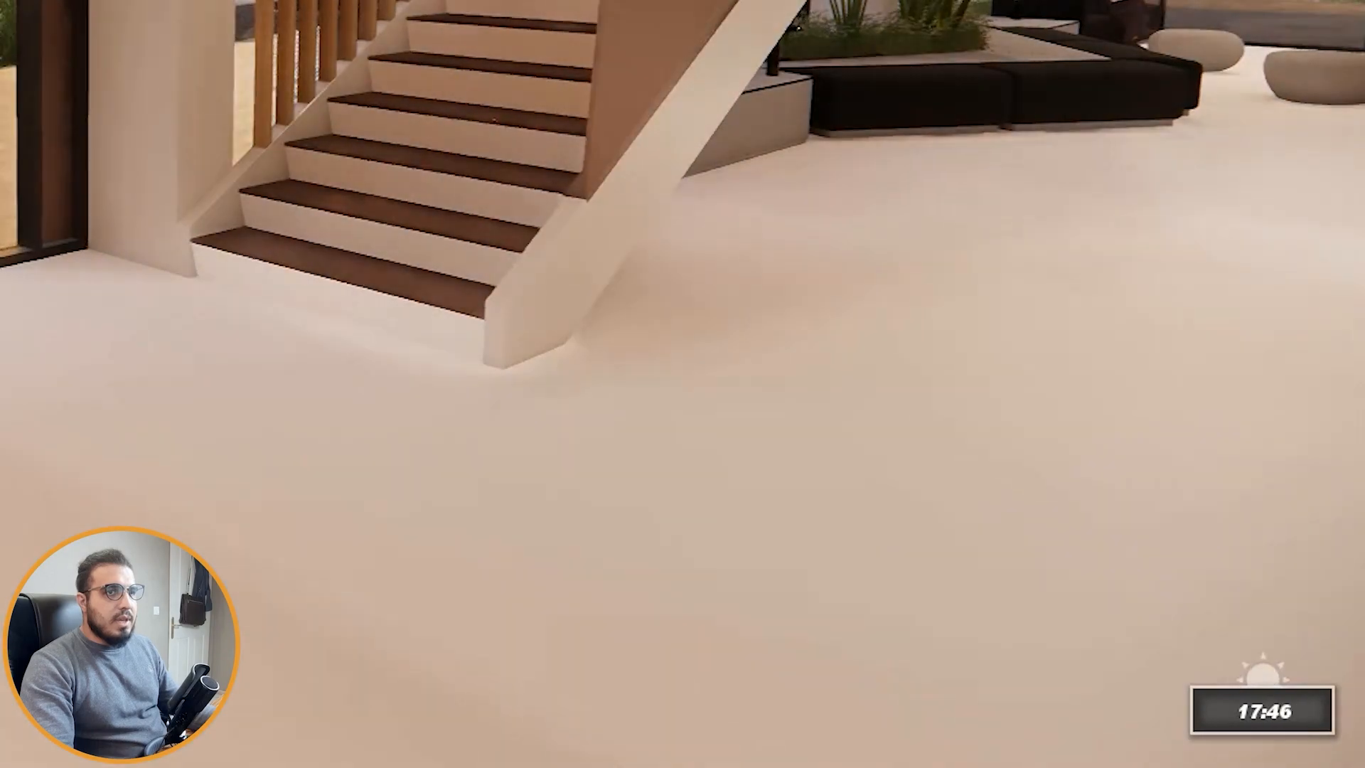
key("u")
key("u")
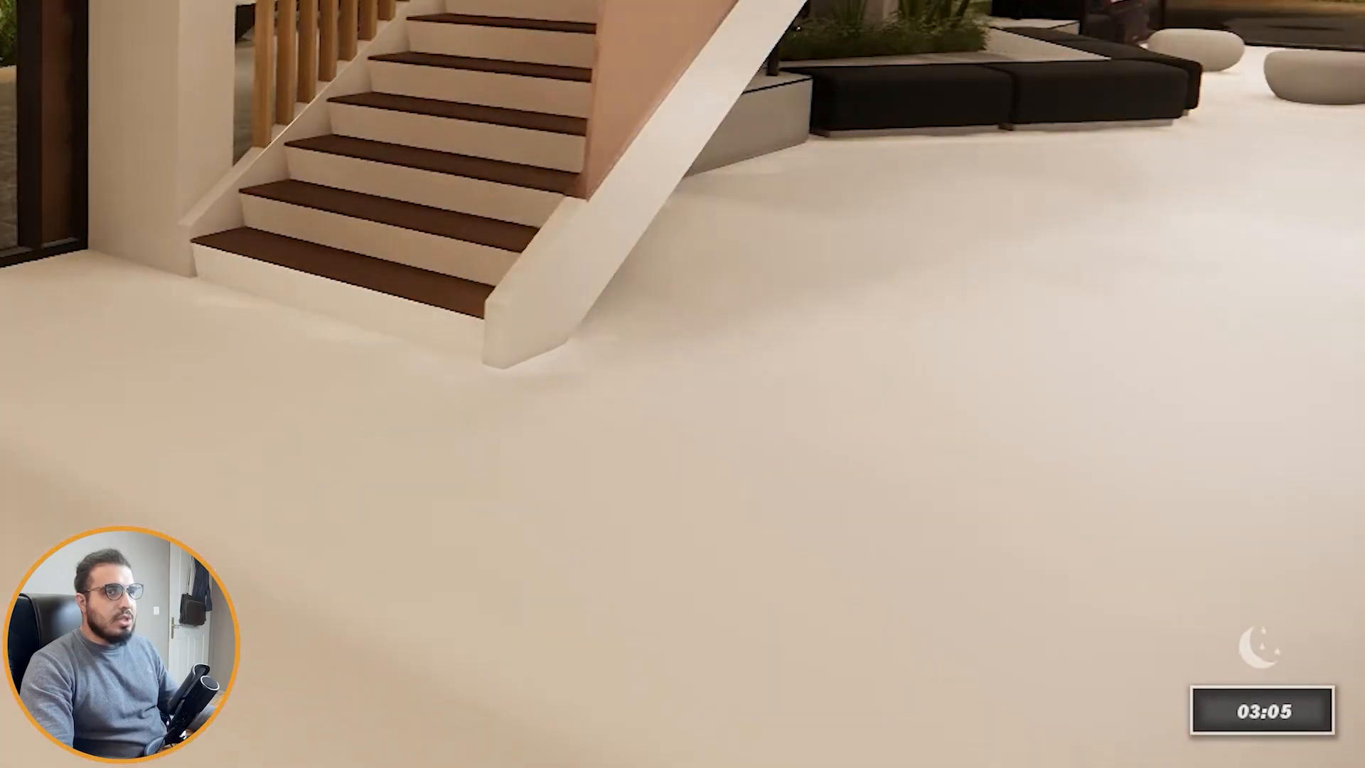
key("i")
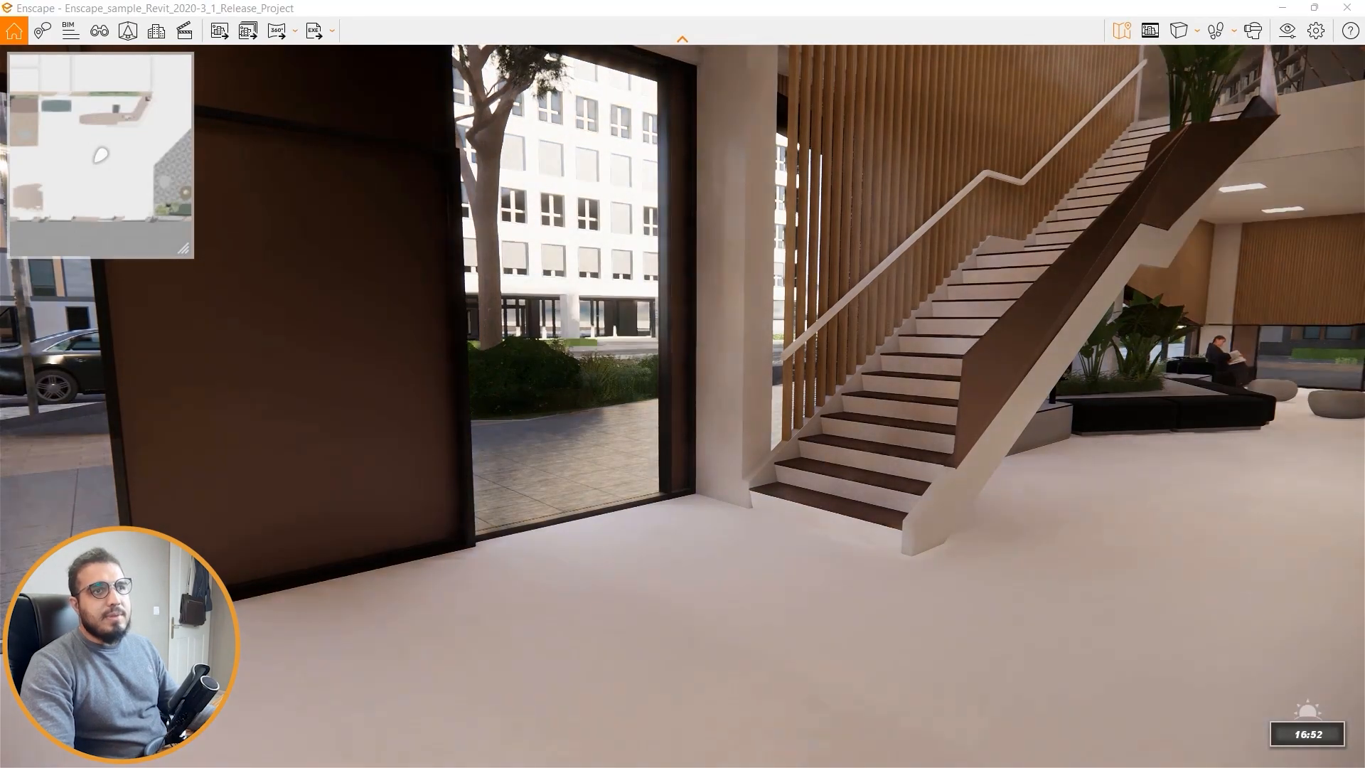
key("i")
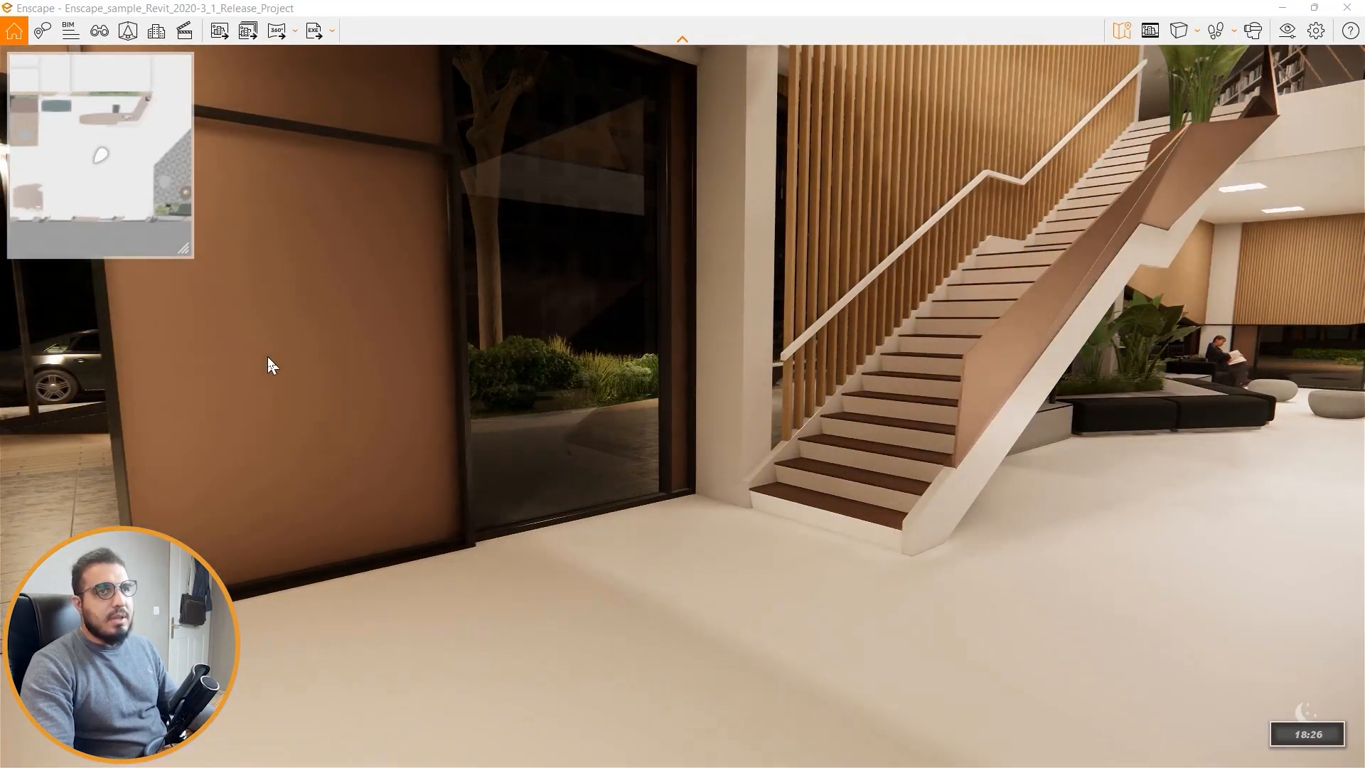
Step: Fly along the street in front of the main building and raise the camera above the pedestrian crossing
left_click_drag(267, 357, 394, 353)
key("w")
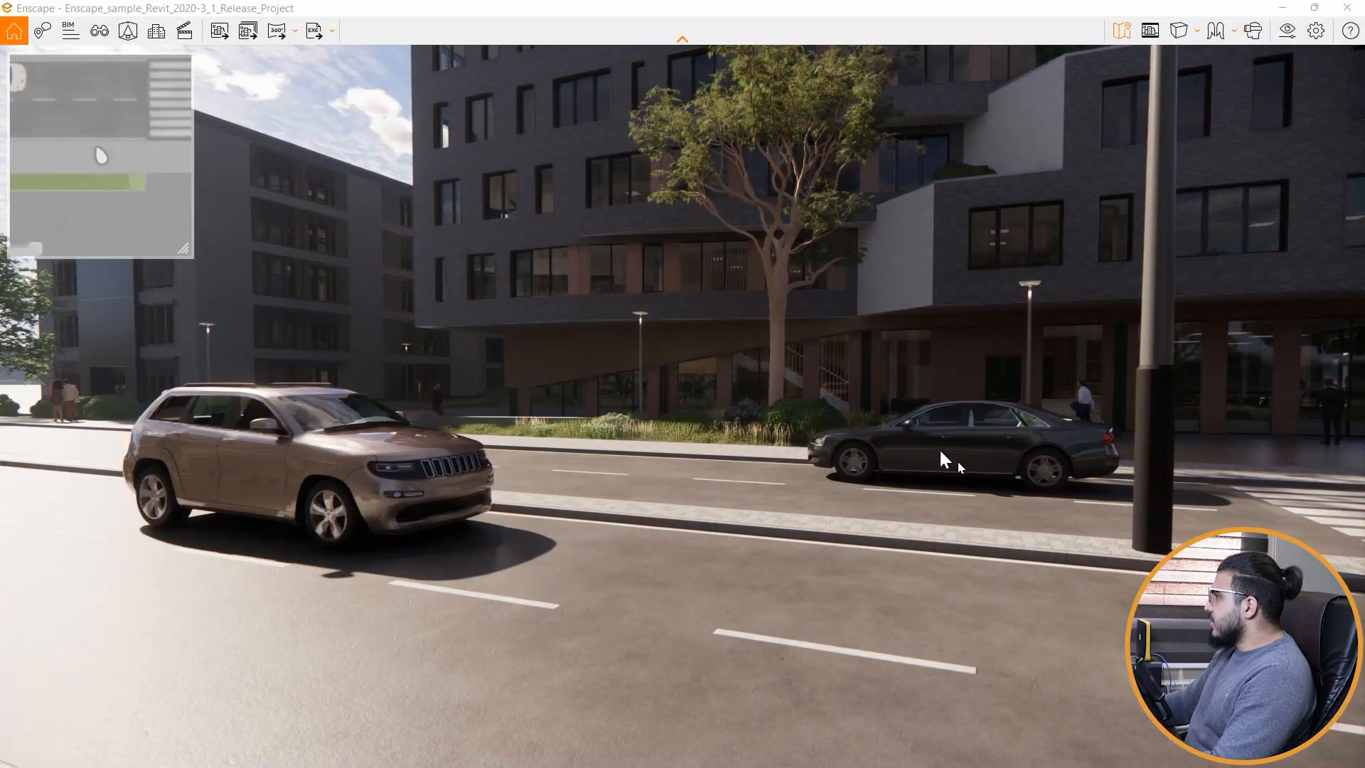
mouse_move(940, 450)
left_mouse_down()
mouse_move(1152, 409)
mouse_move(1131, 455)
mouse_move(924, 452)
mouse_move(768, 405)
mouse_move(753, 387)
mouse_move(797, 426)
mouse_move(970, 462)
mouse_move(903, 466)
left_mouse_up()
key("w")
key("w")
key("d")
left_click_drag(1095, 522, 985, 524)
key("s")
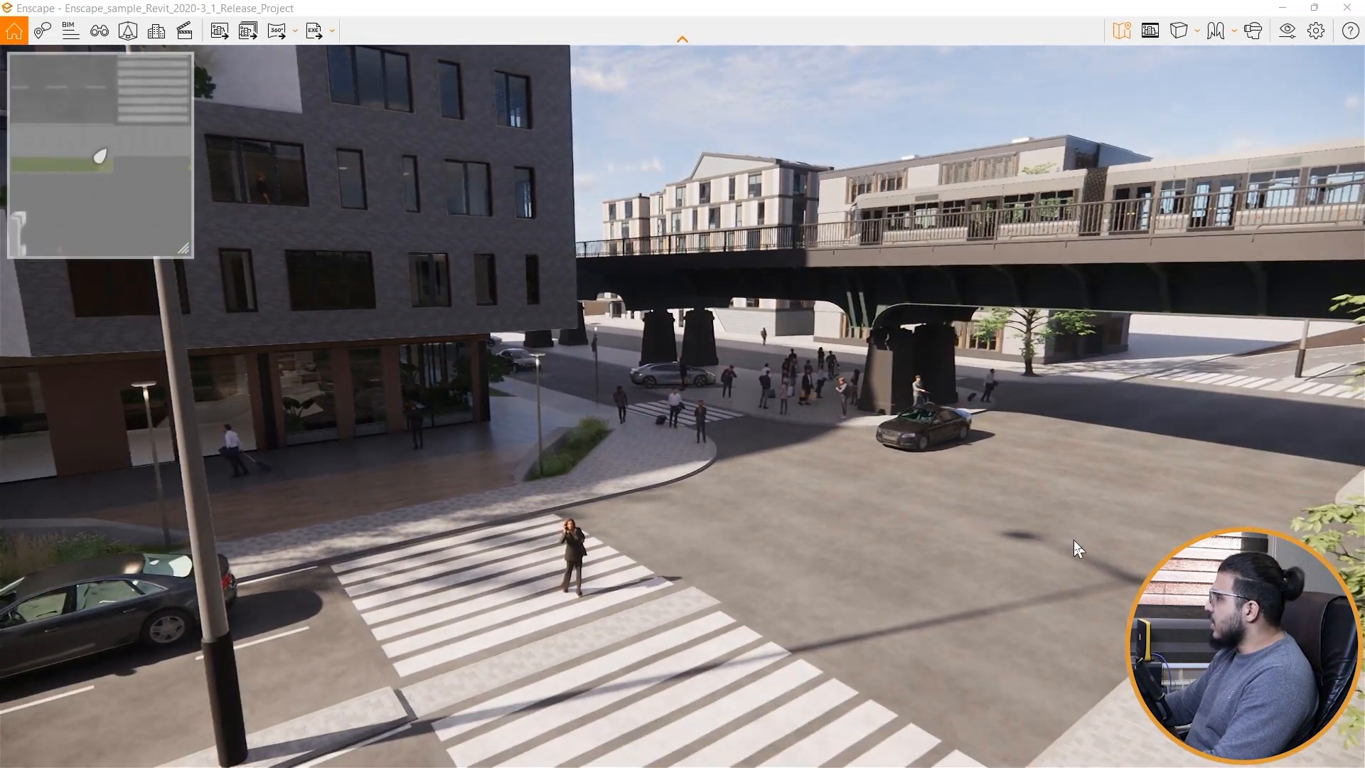
left_click_drag(1077, 549, 1052, 623)
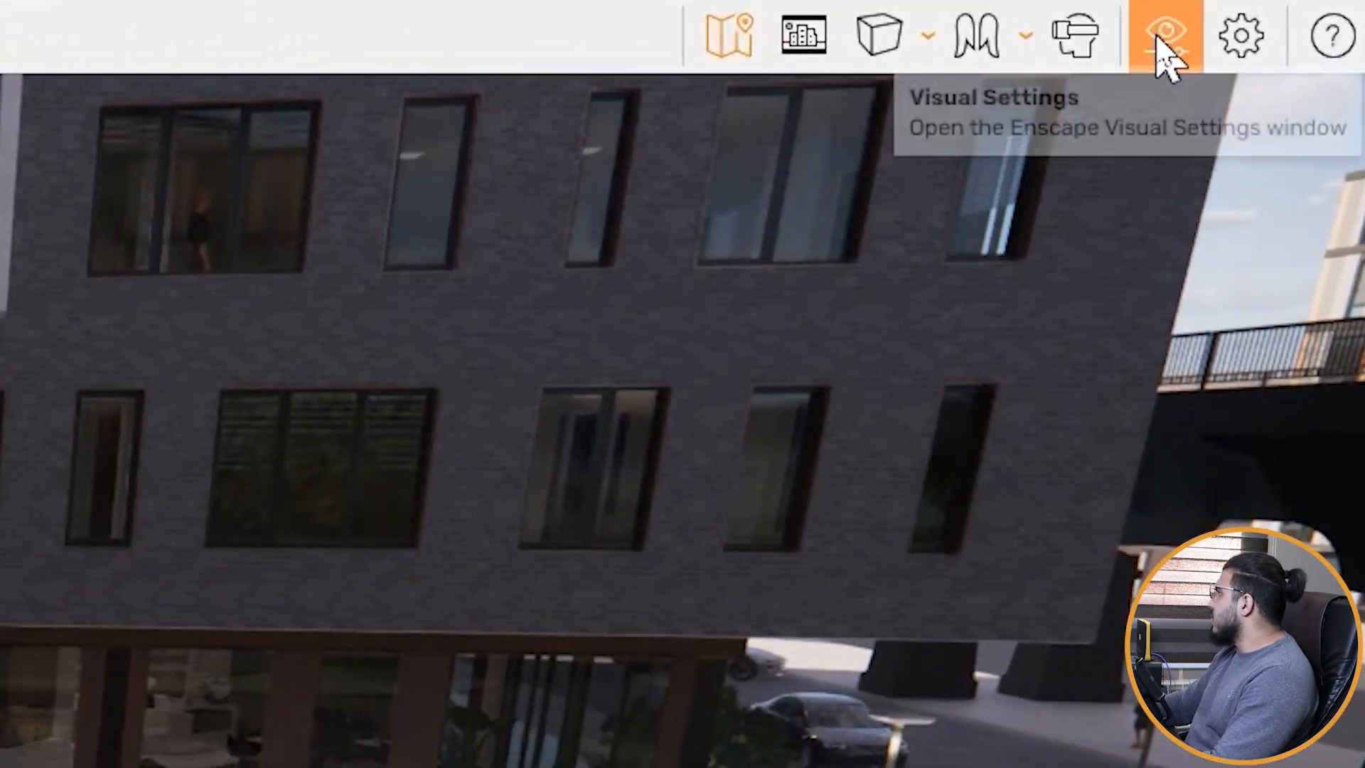
Step: Move the Enscape window down to reach Revit, review the Rendering, Network and Revit pages of Enscape's General Settings, and close them
left_click(1166, 48)
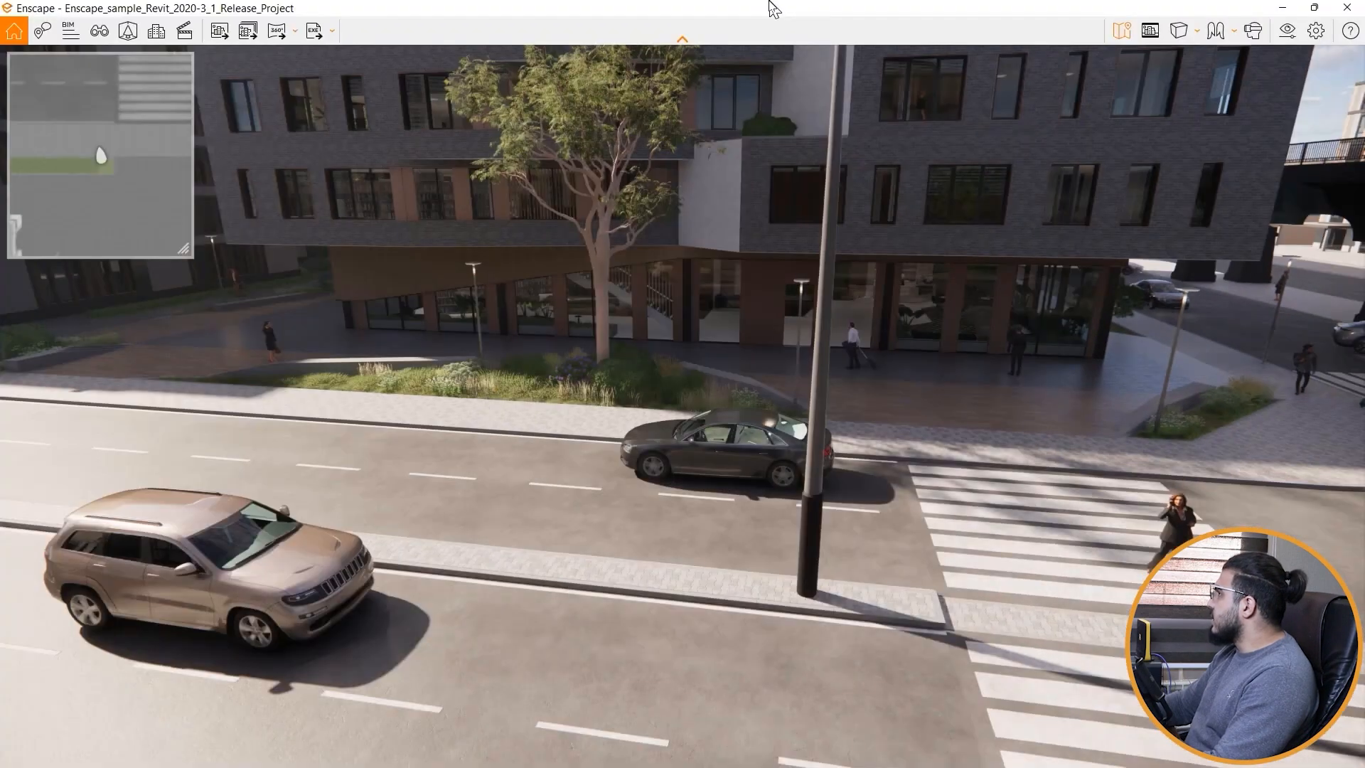
left_click_drag(773, 8, 729, 250)
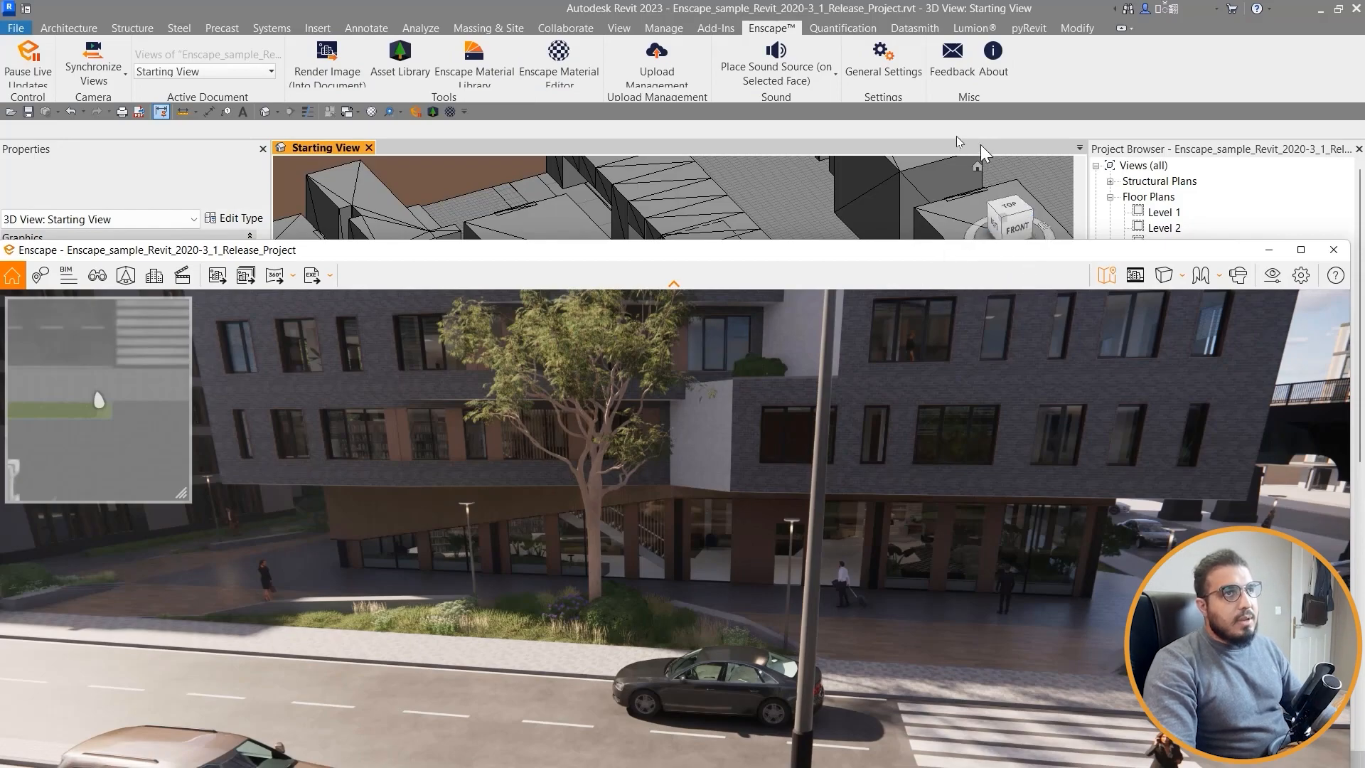
left_click(889, 71)
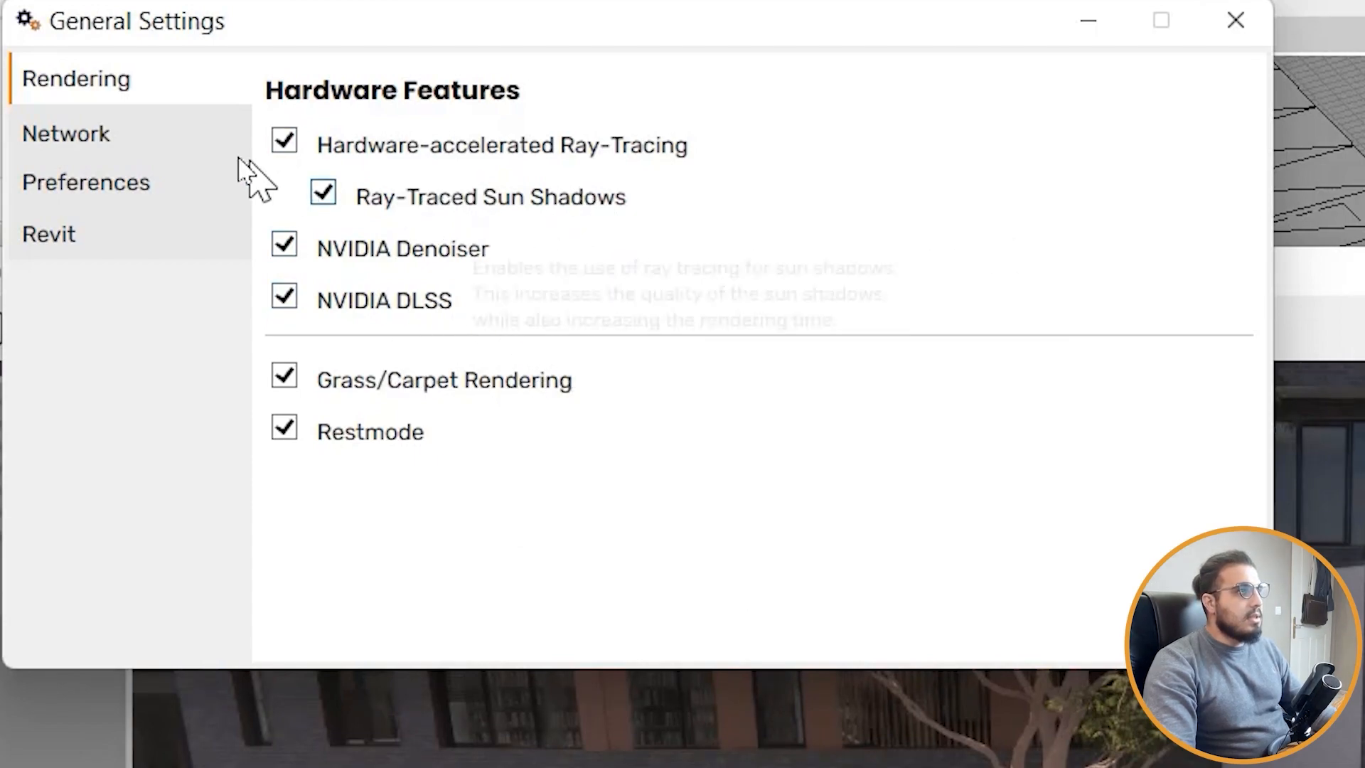
left_click(162, 139)
left_click(128, 233)
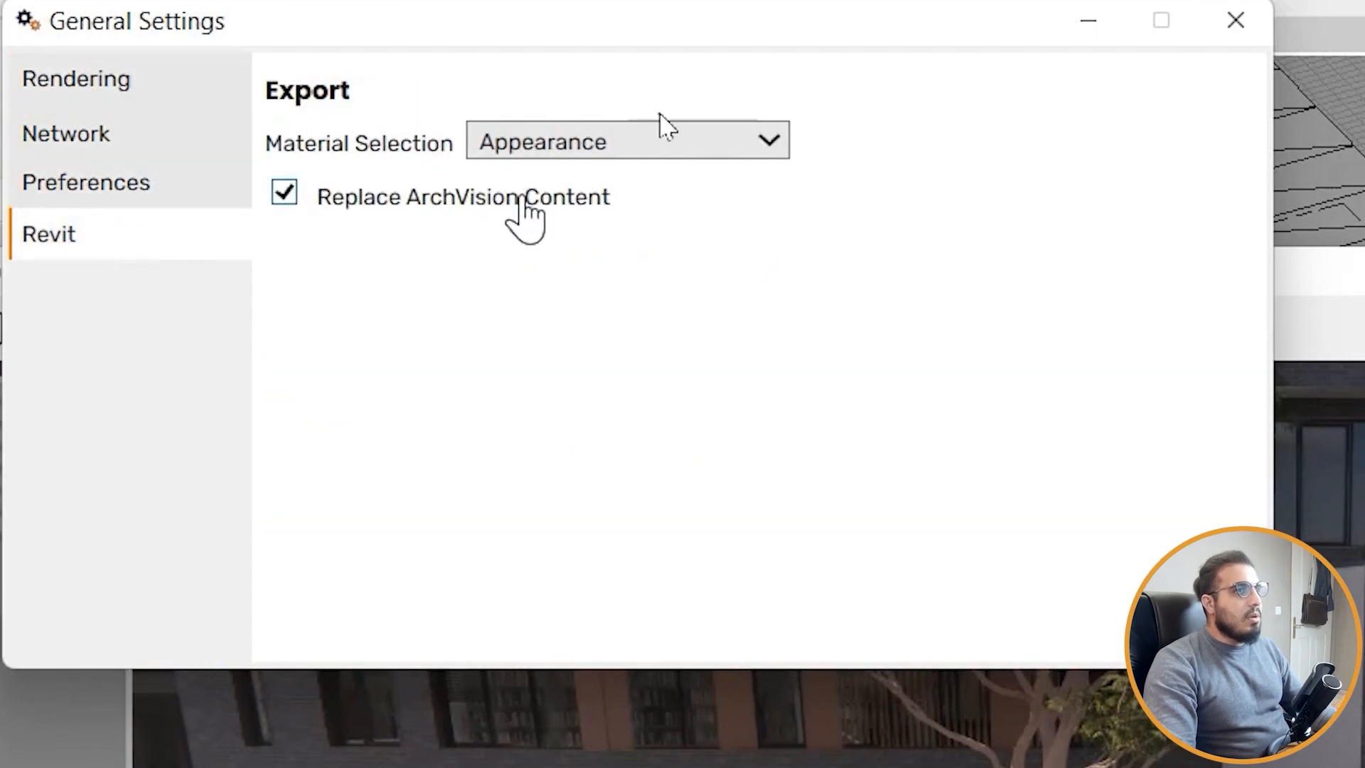
left_click(1236, 20)
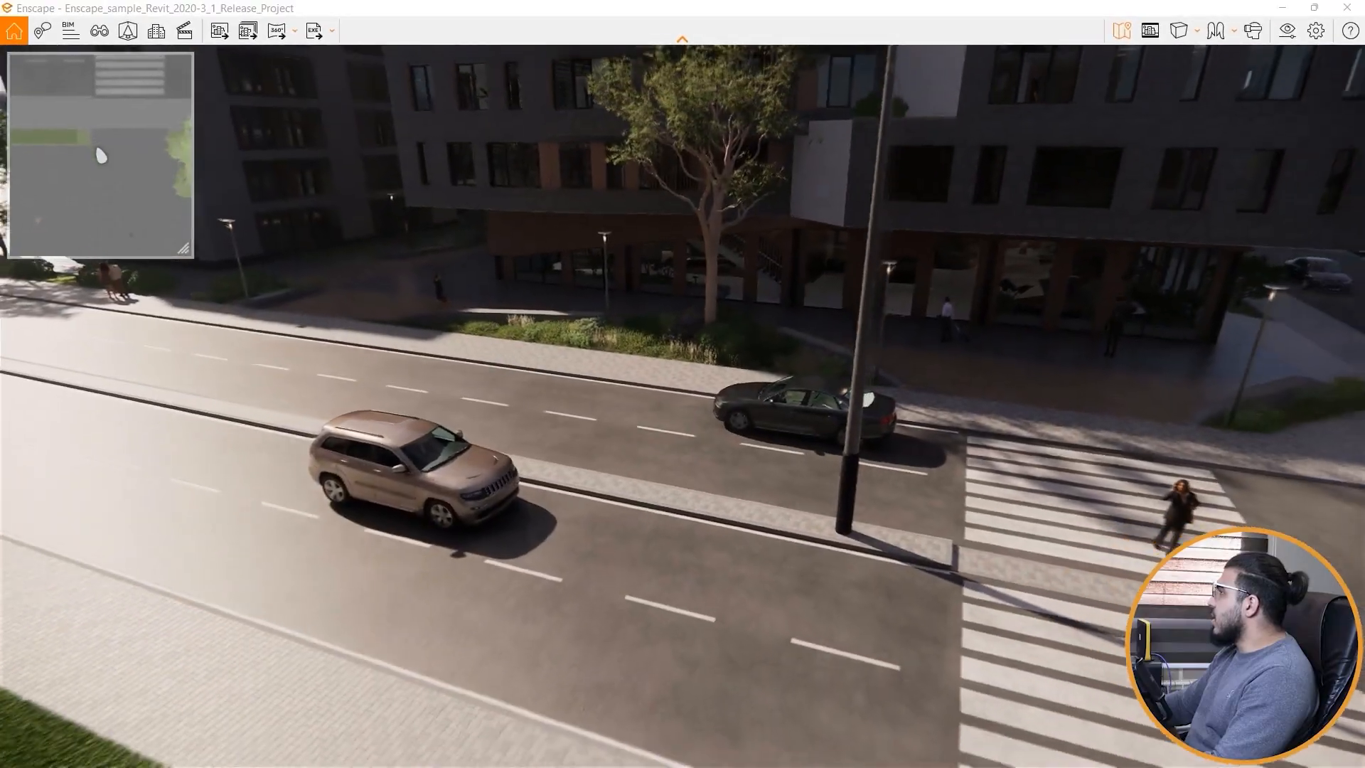
Step: Fly backward over the street, and forward again towards the pedestrian crossing
key("s")
key("w")
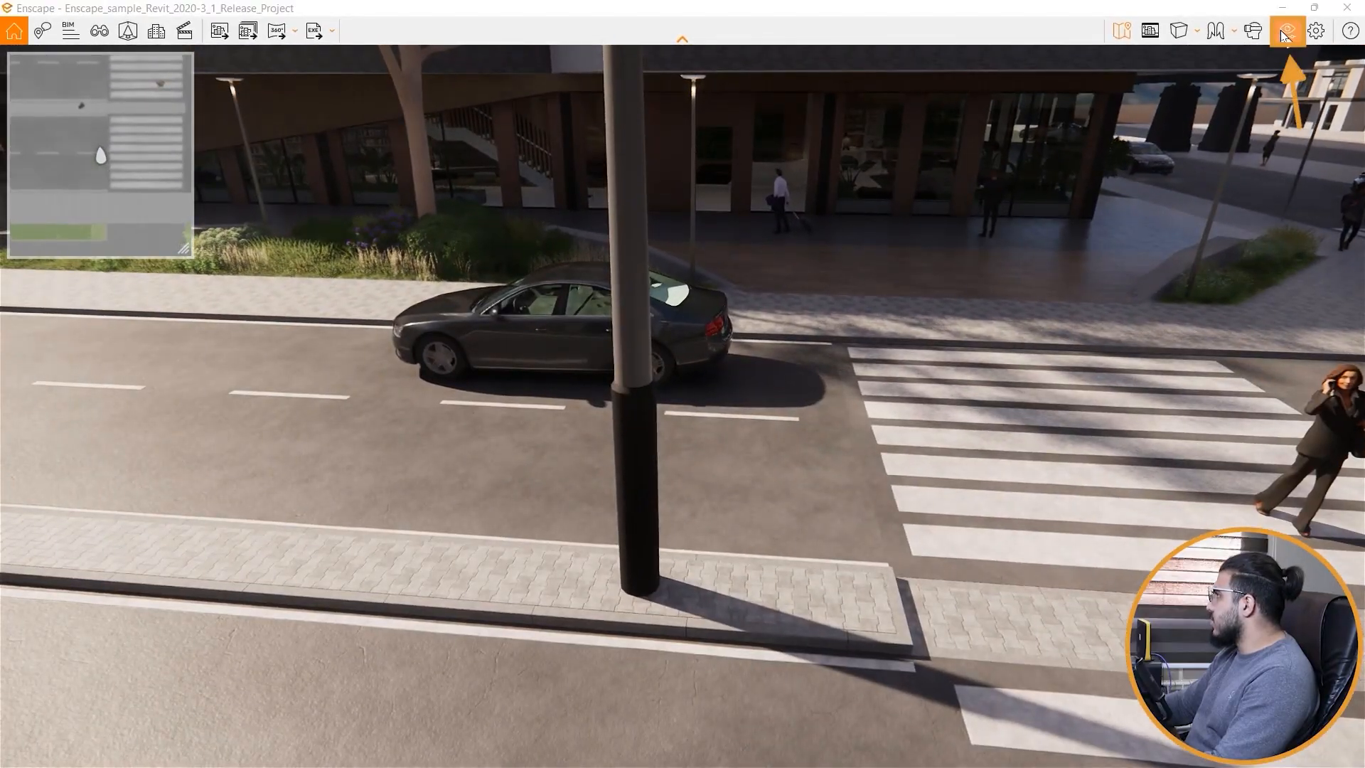
Step: Open the Visual Settings, collapse the presets list and move the window aside so the street view stays clear
left_click(1285, 32)
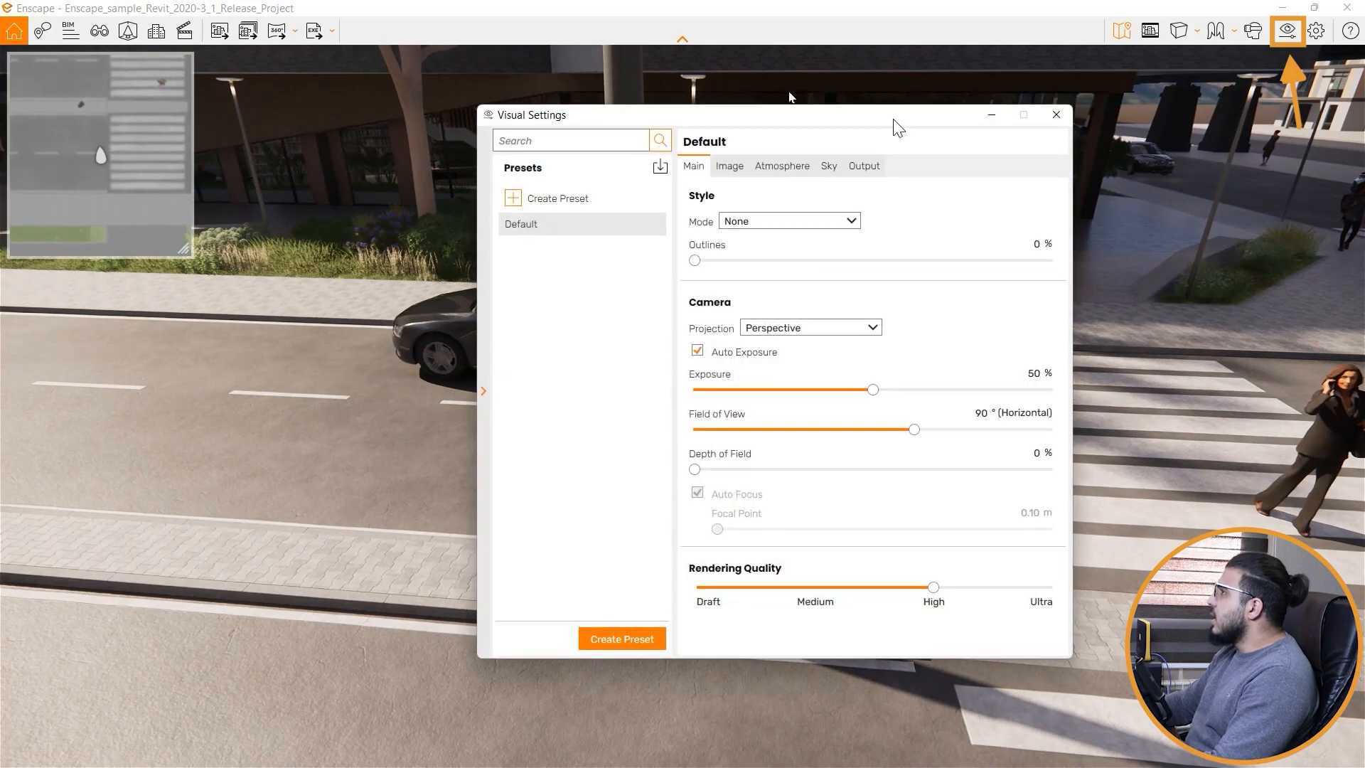
left_click_drag(775, 126, 885, 128)
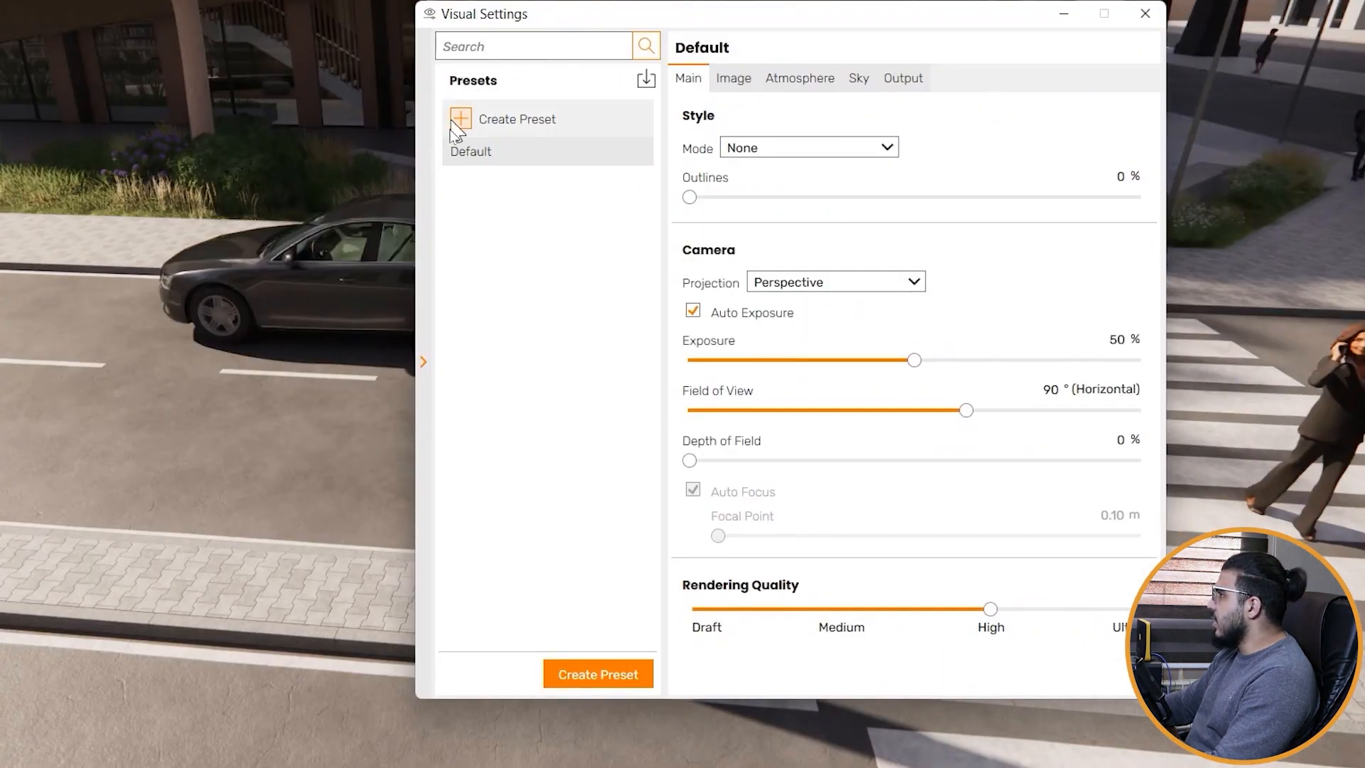
left_click(422, 361)
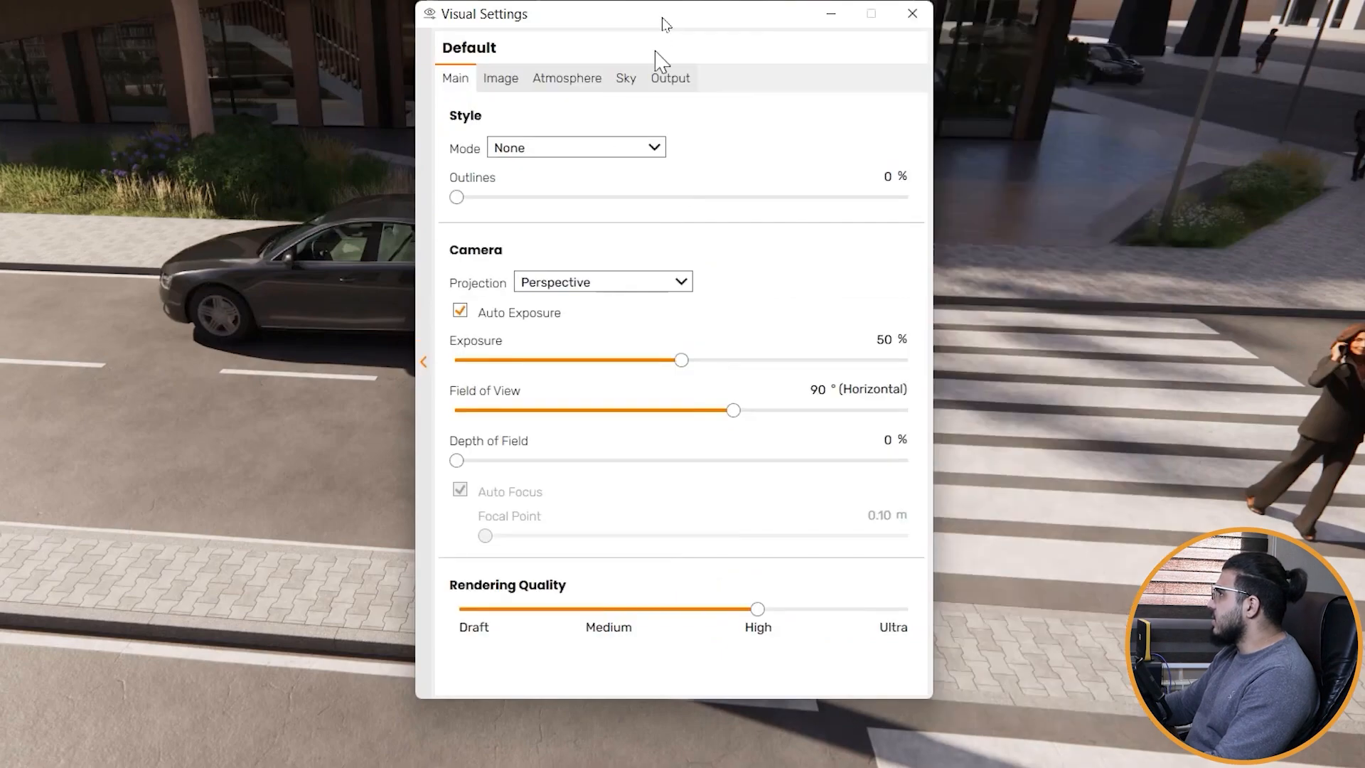
left_click_drag(661, 23, 1102, 41)
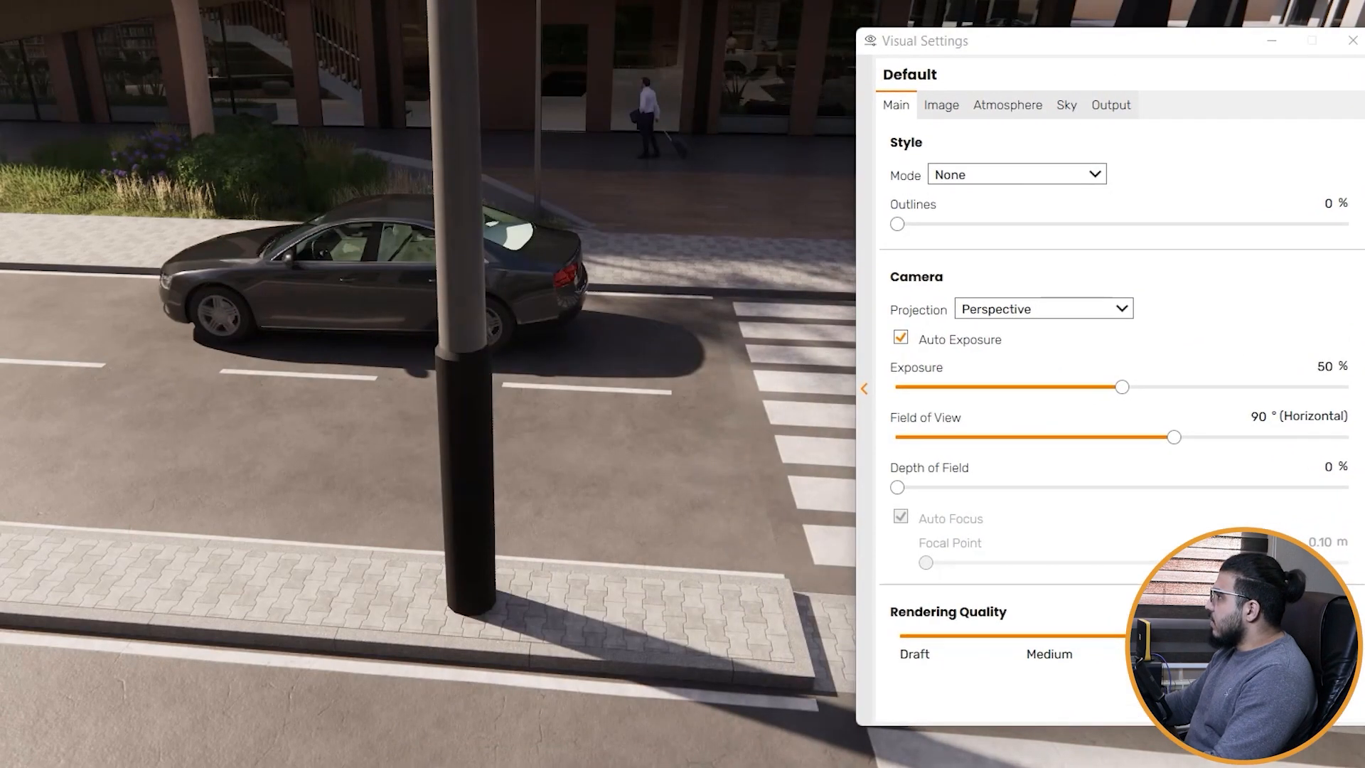
Step: Fly backward and look up until the whole main facade is in view, and hide the mini map
key("s")
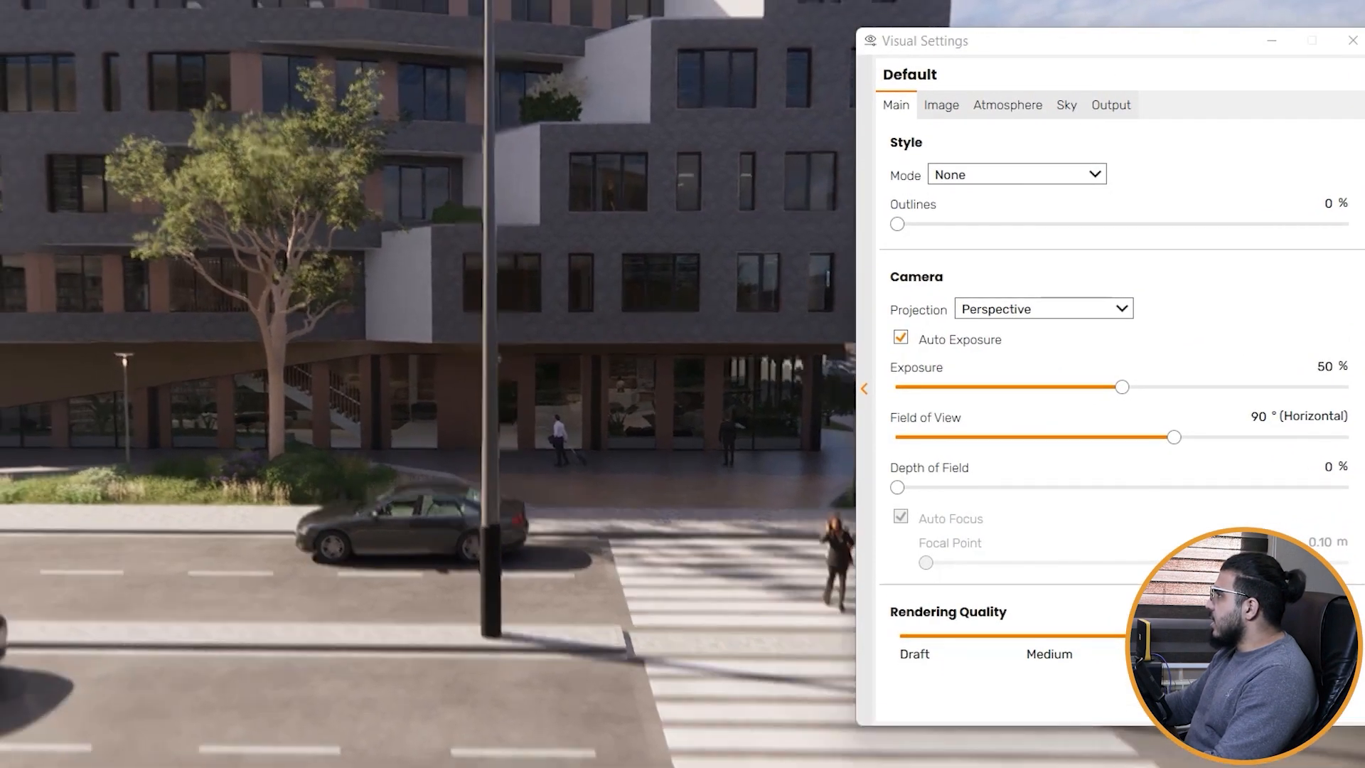
left_click_drag(1337, 327, 1342, 254)
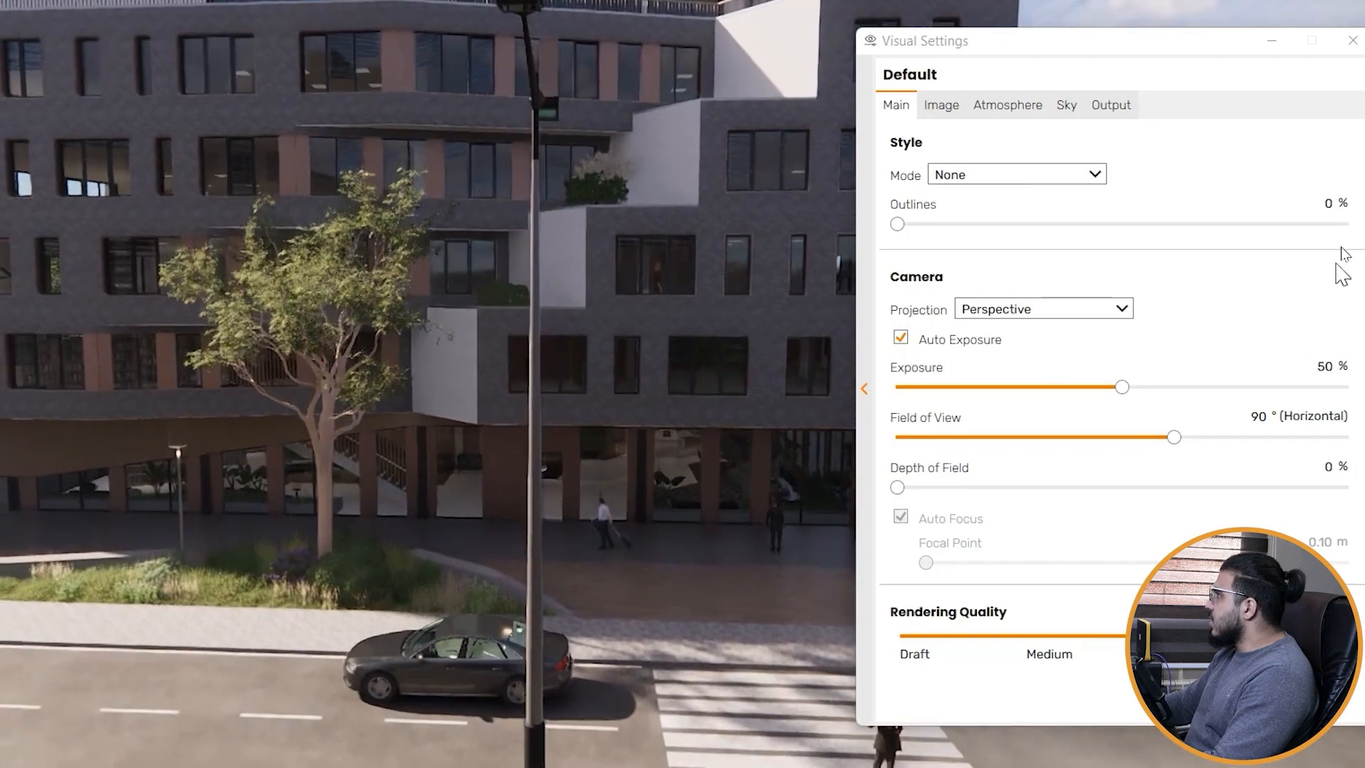
left_click_drag(1198, 45, 1135, 78)
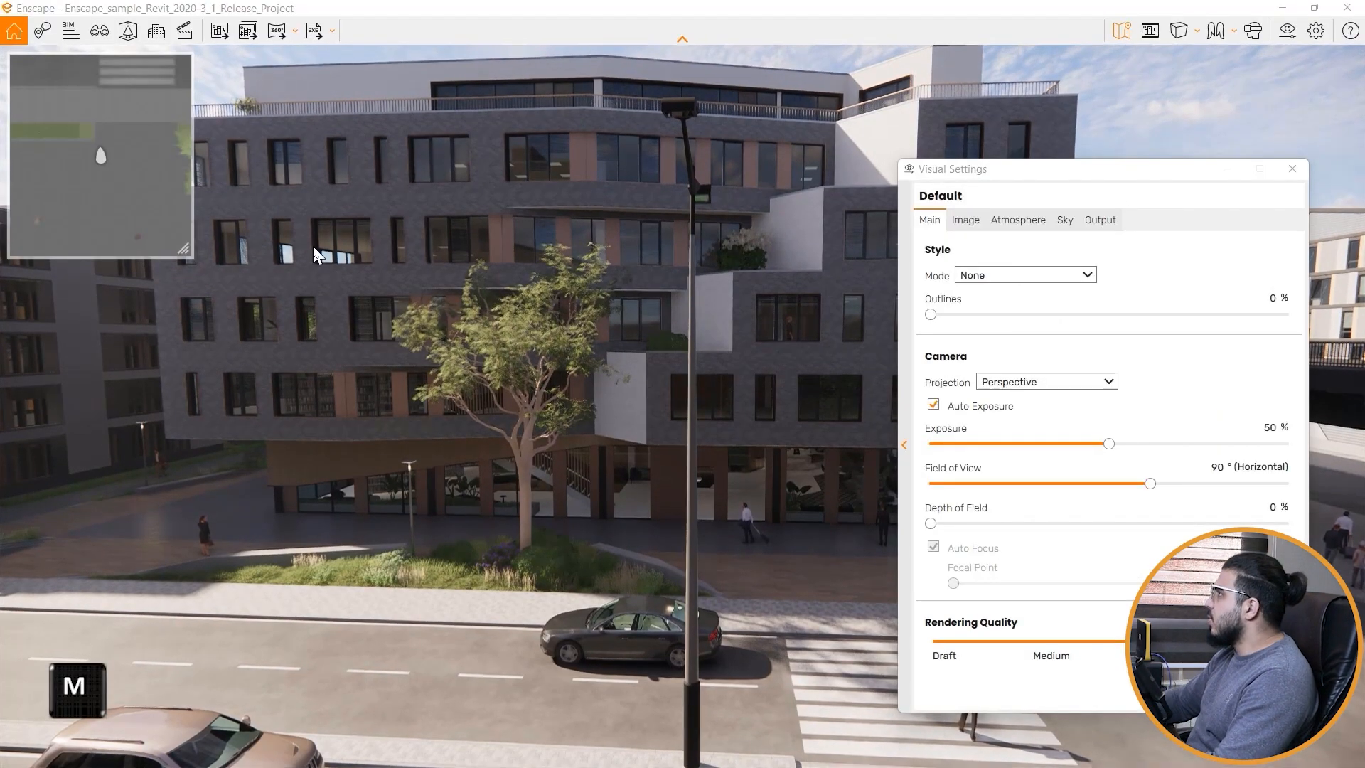
key("m")
Step: Set the style mode to White and fly past the crossing into the building's ground-floor lounge
left_click_drag(379, 317, 407, 325)
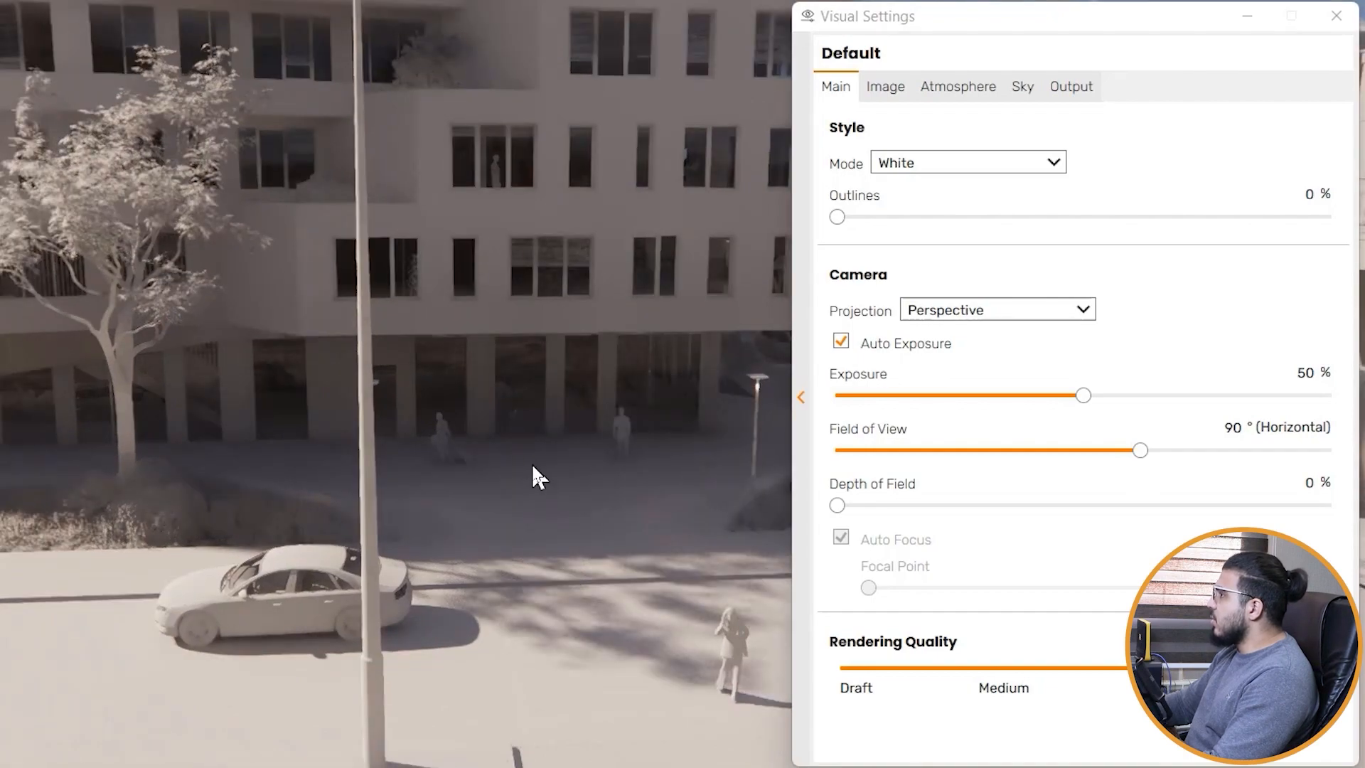
left_click_drag(531, 462, 768, 544)
key("w")
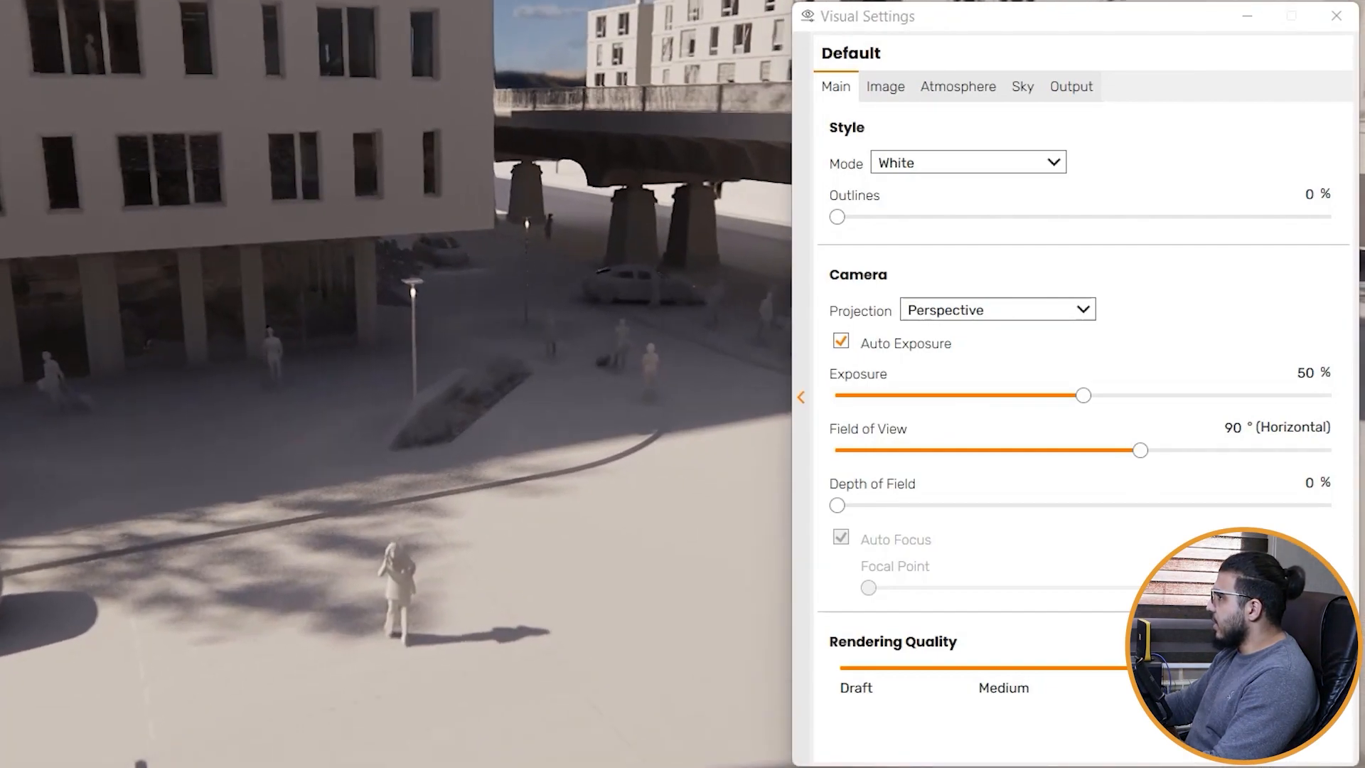
key("w")
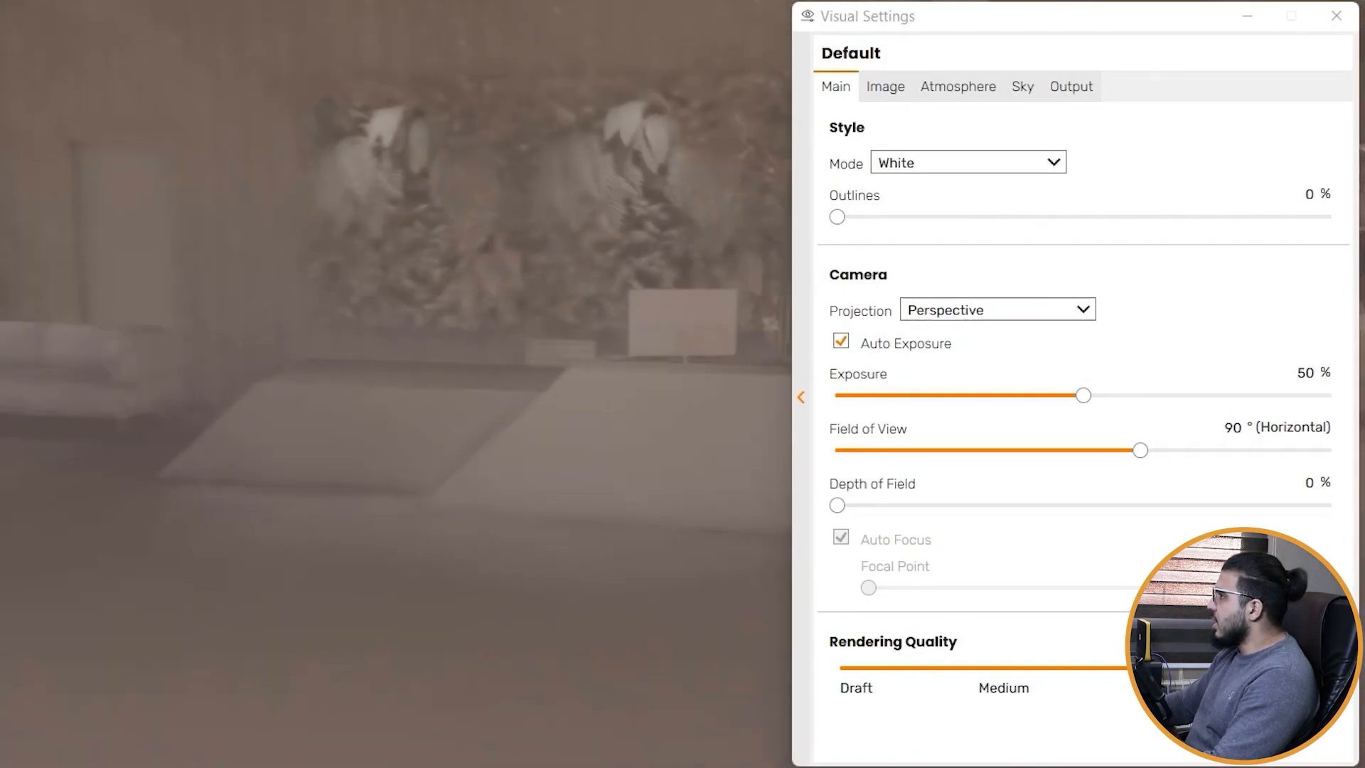
key("w")
left_click_drag(562, 544, 31, 556)
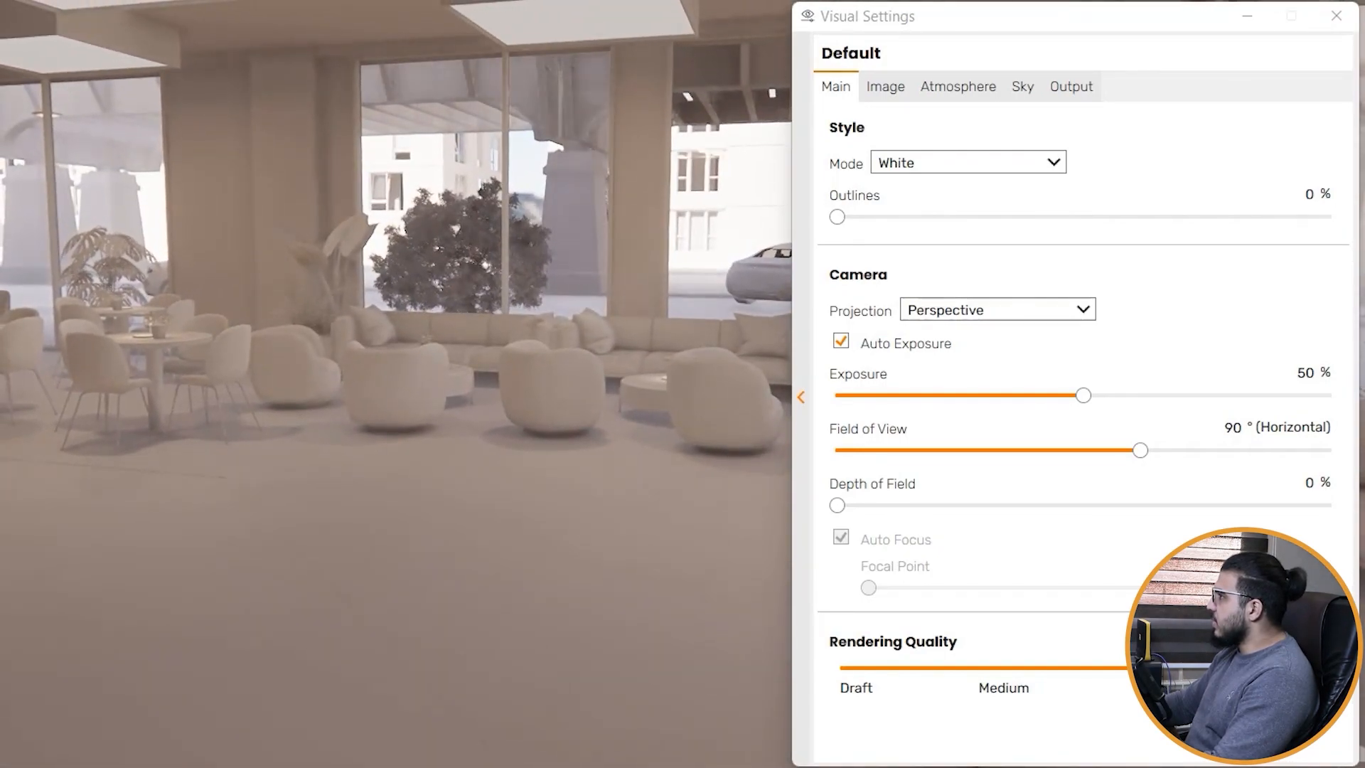
Step: Advance the time of day into night and move through the lounge to the tufted sofa near the bookshelves
key("i")
key("w")
left_click_drag(568, 562, 77, 666)
key("w")
left_click_drag(384, 455, 327, 455)
key("w")
left_click_drag(455, 455, 569, 455)
key("w")
left_click_drag(337, 616, 72, 571)
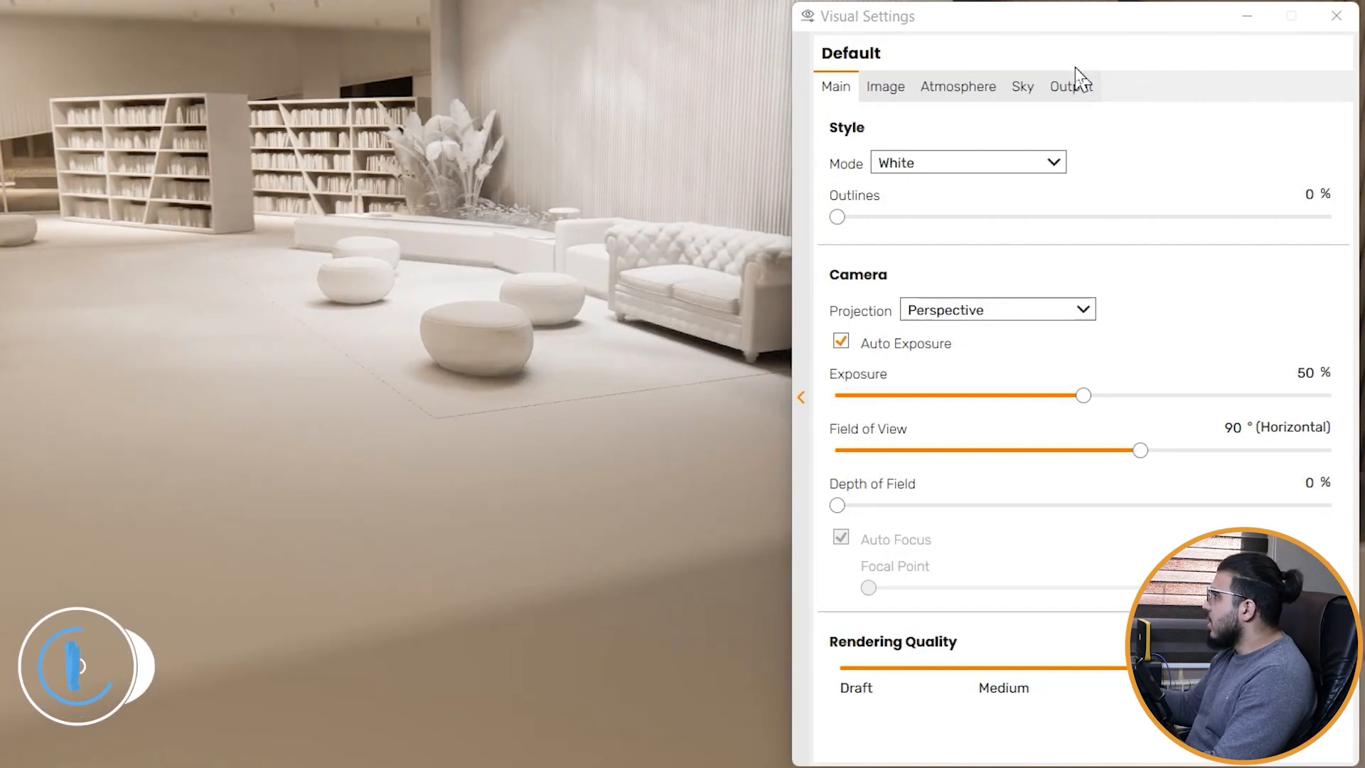
Step: Set the style mode to Polystyrol and back the camera away from the lounge seating to inspect it
left_click(995, 165)
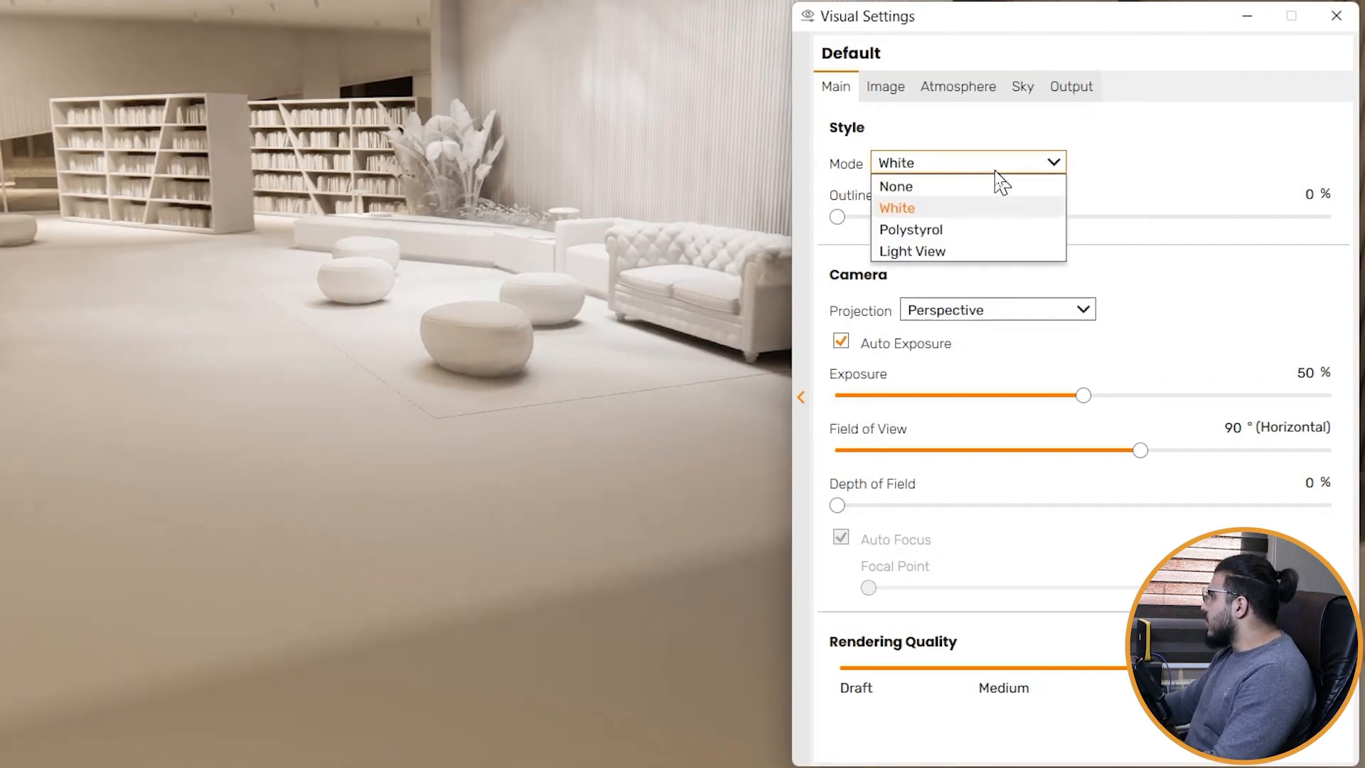
left_click(918, 229)
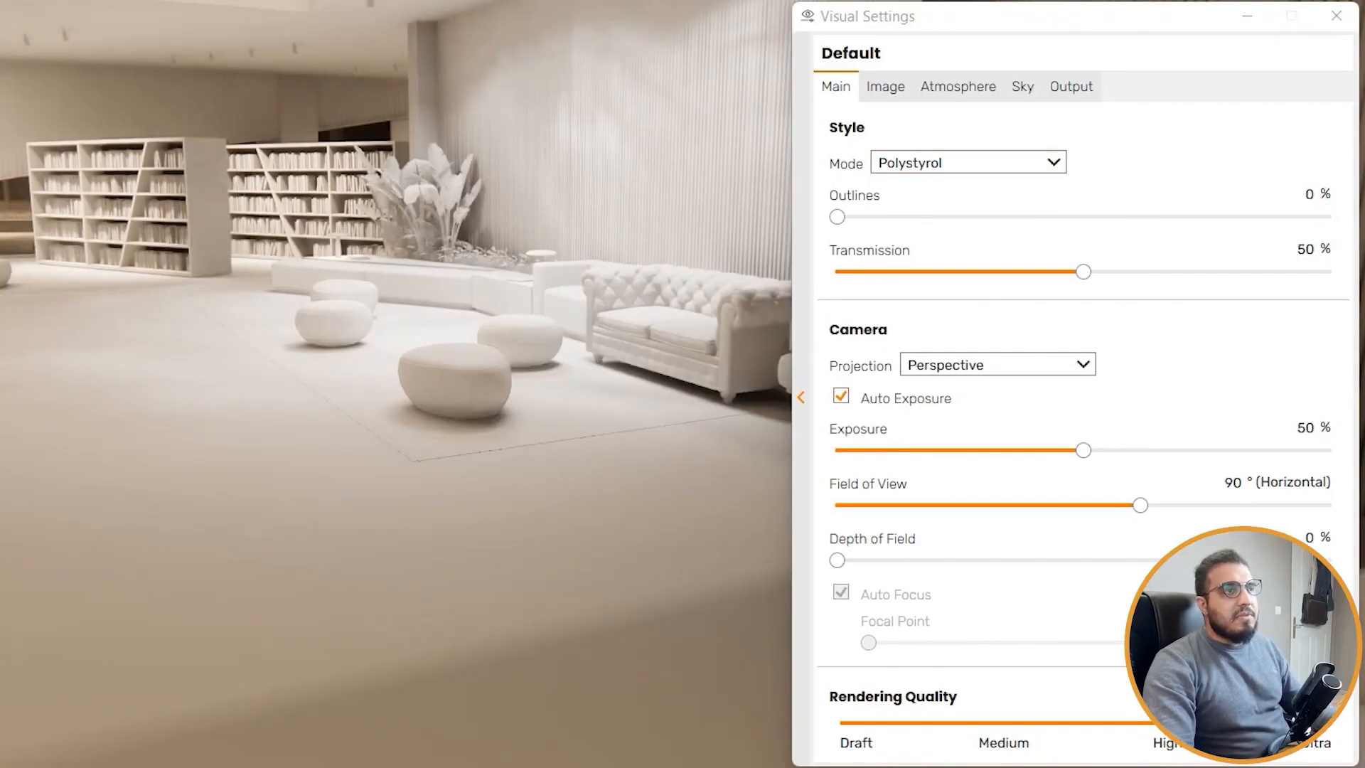
key("s")
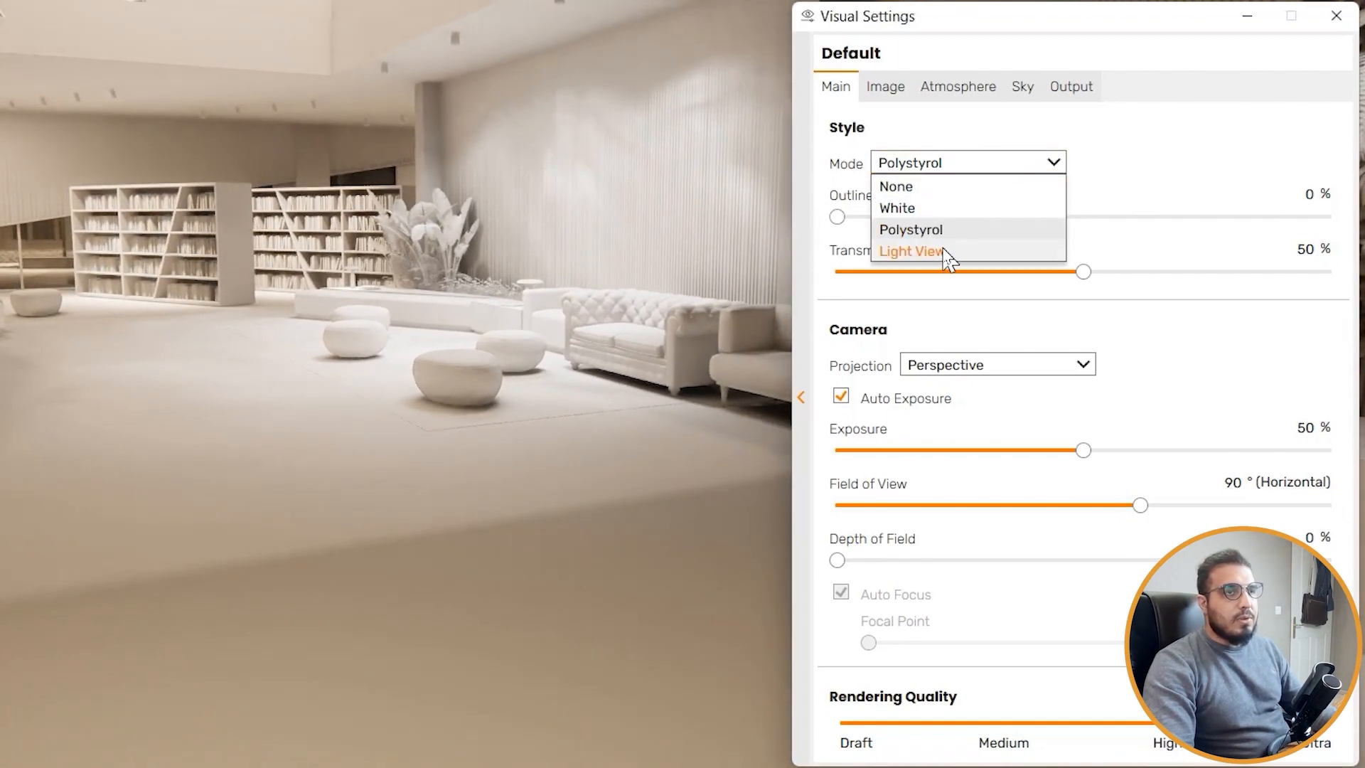
Step: Set the style mode to Light View and move closer to the lounge seating to examine the light distribution
left_click(912, 251)
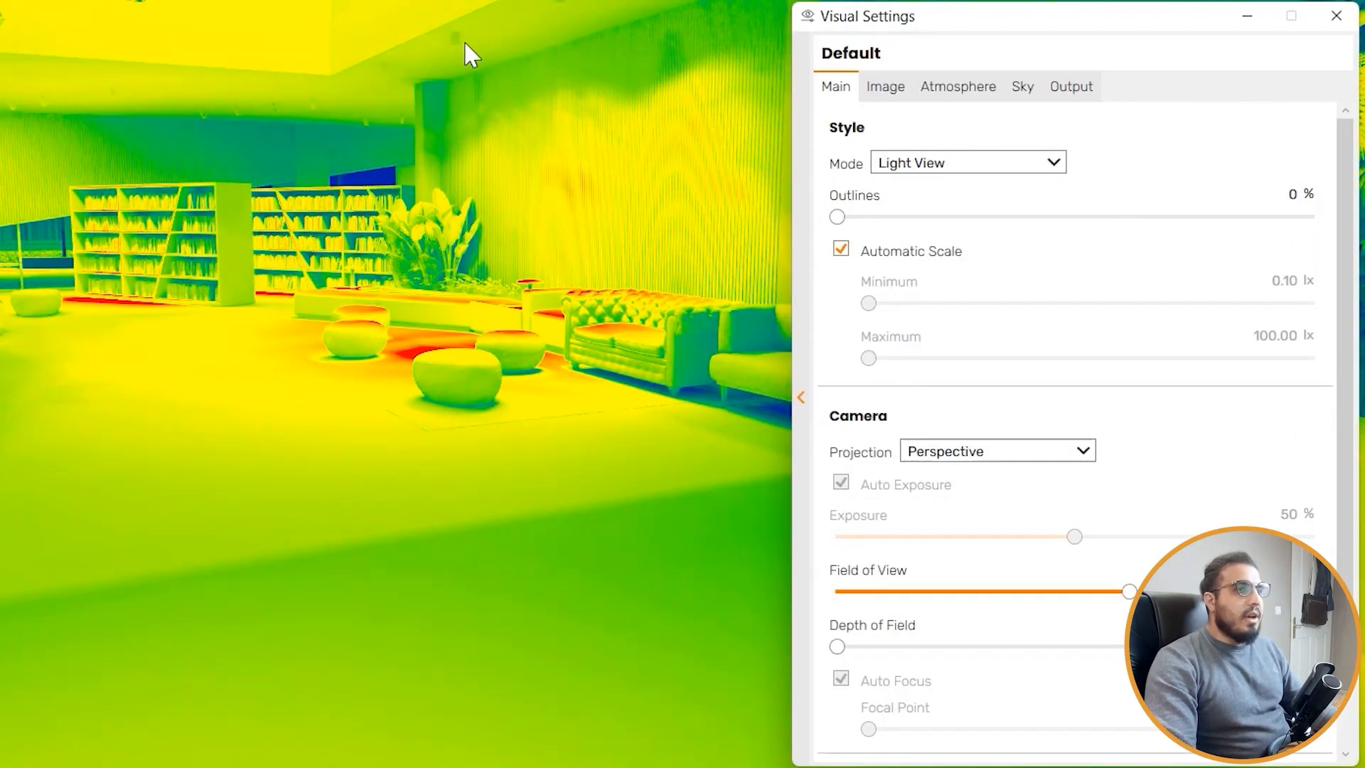
left_click_drag(567, 156, 463, 153)
key("w")
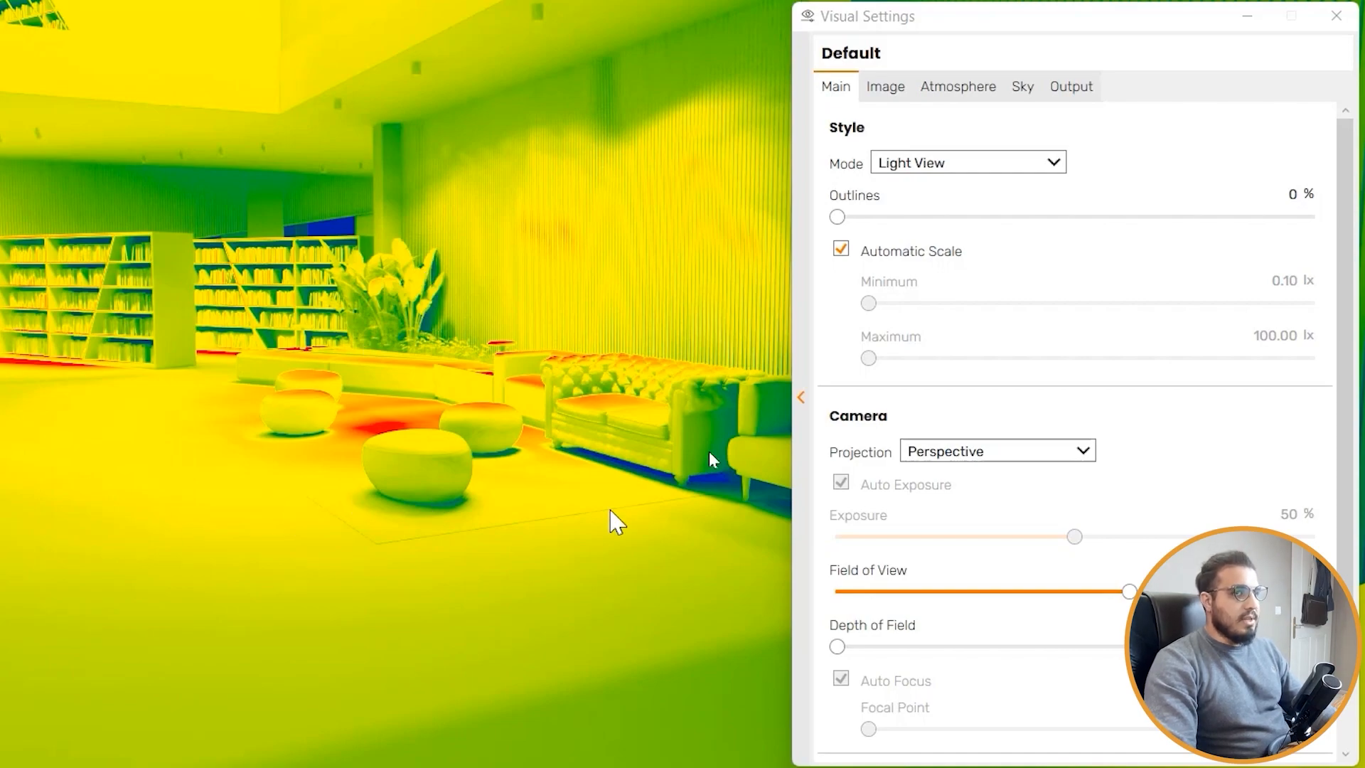
Step: Return the style mode to None and set the outlines to 59%
left_click(952, 186)
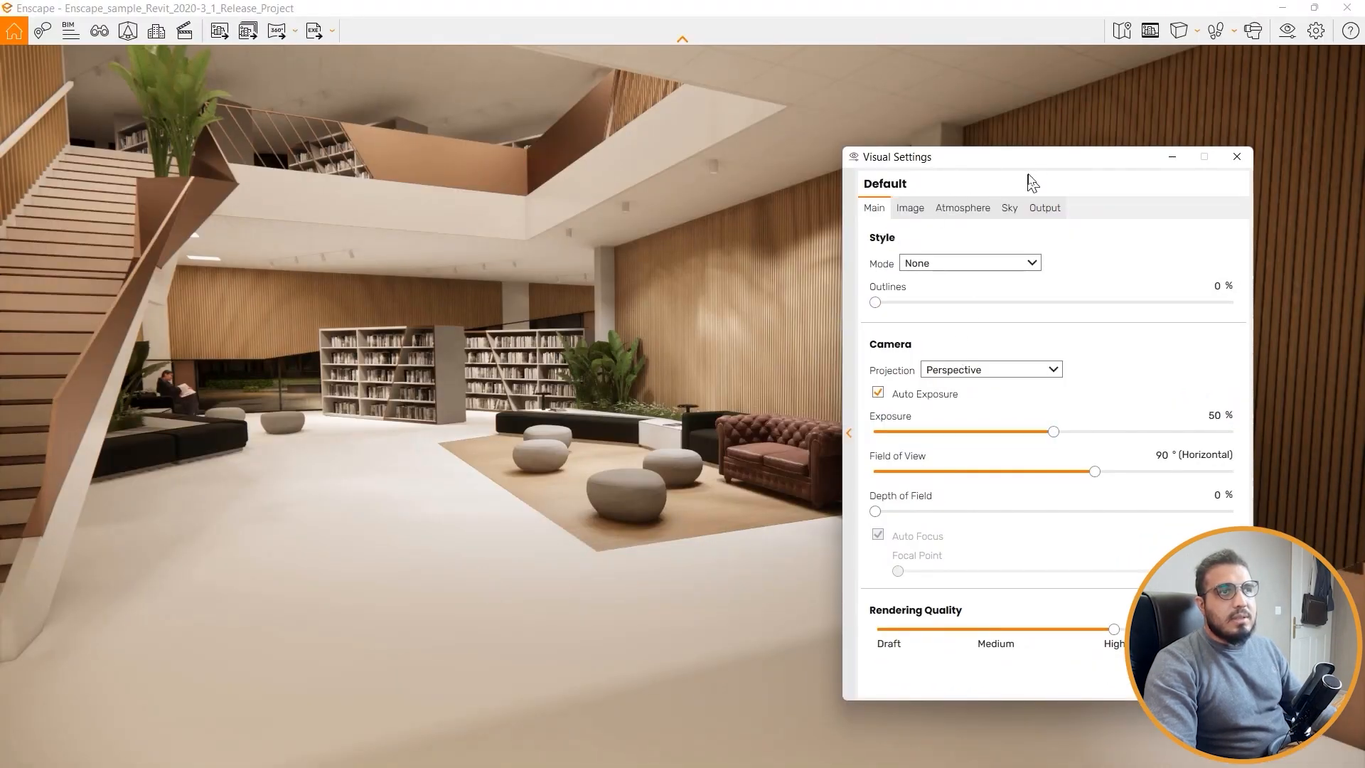
left_click_drag(1019, 170, 1077, 168)
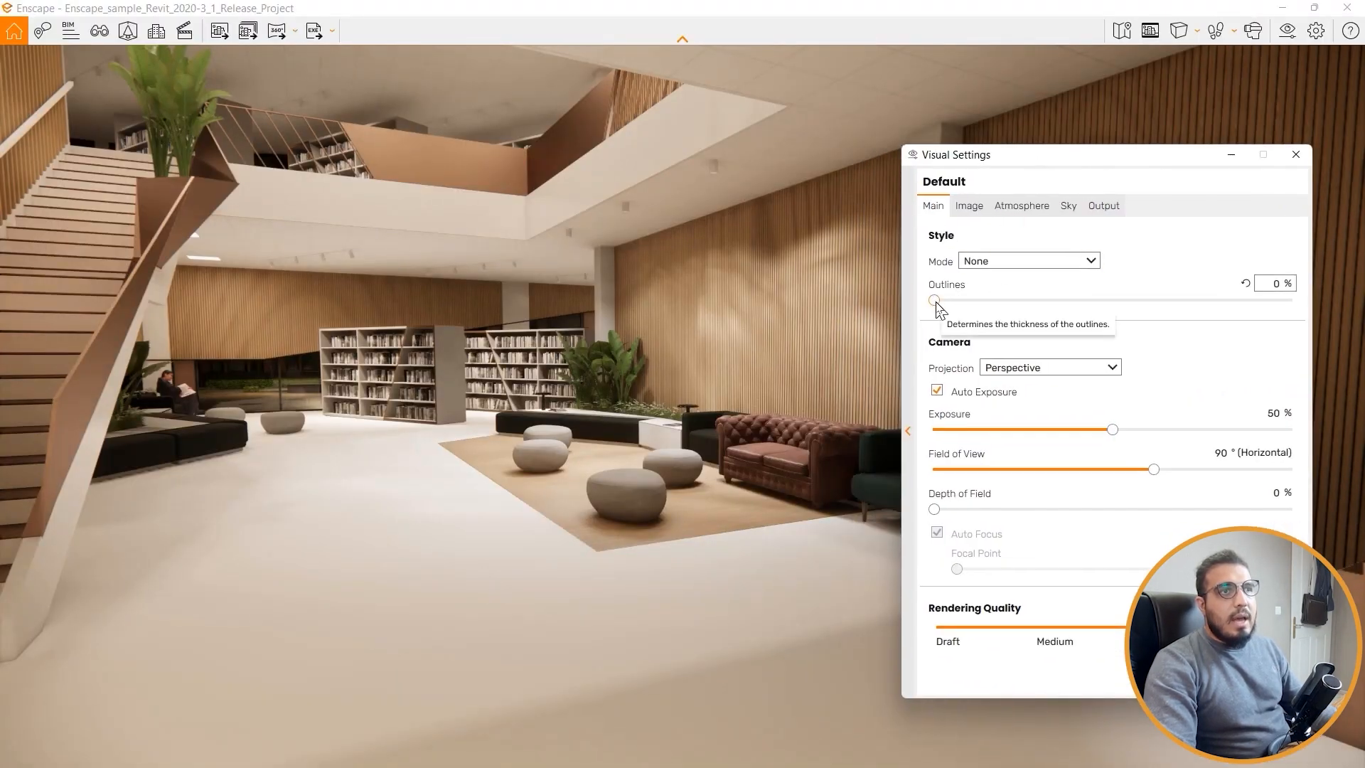
left_click_drag(934, 300, 1145, 300)
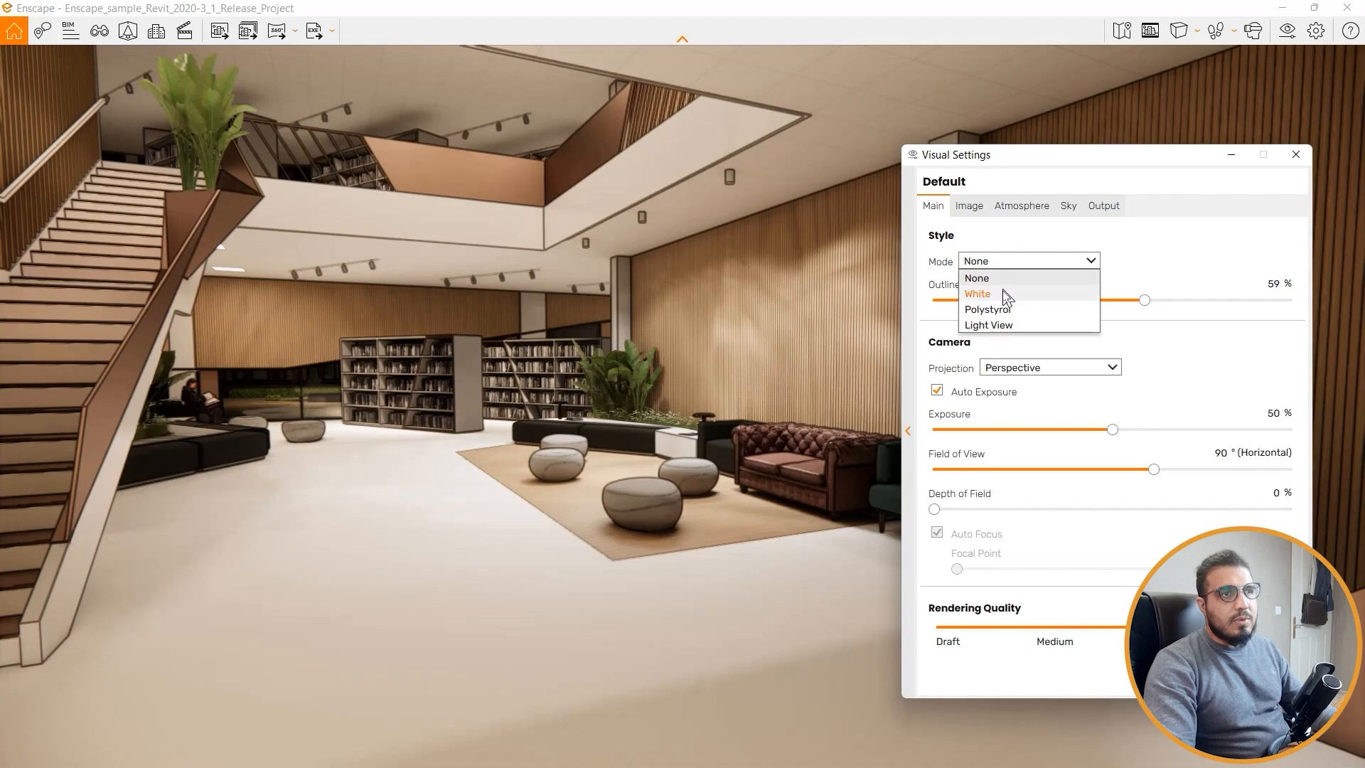
Step: Combine the White style mode with outlines reduced to 18% and look around the lounge
left_click(1006, 295)
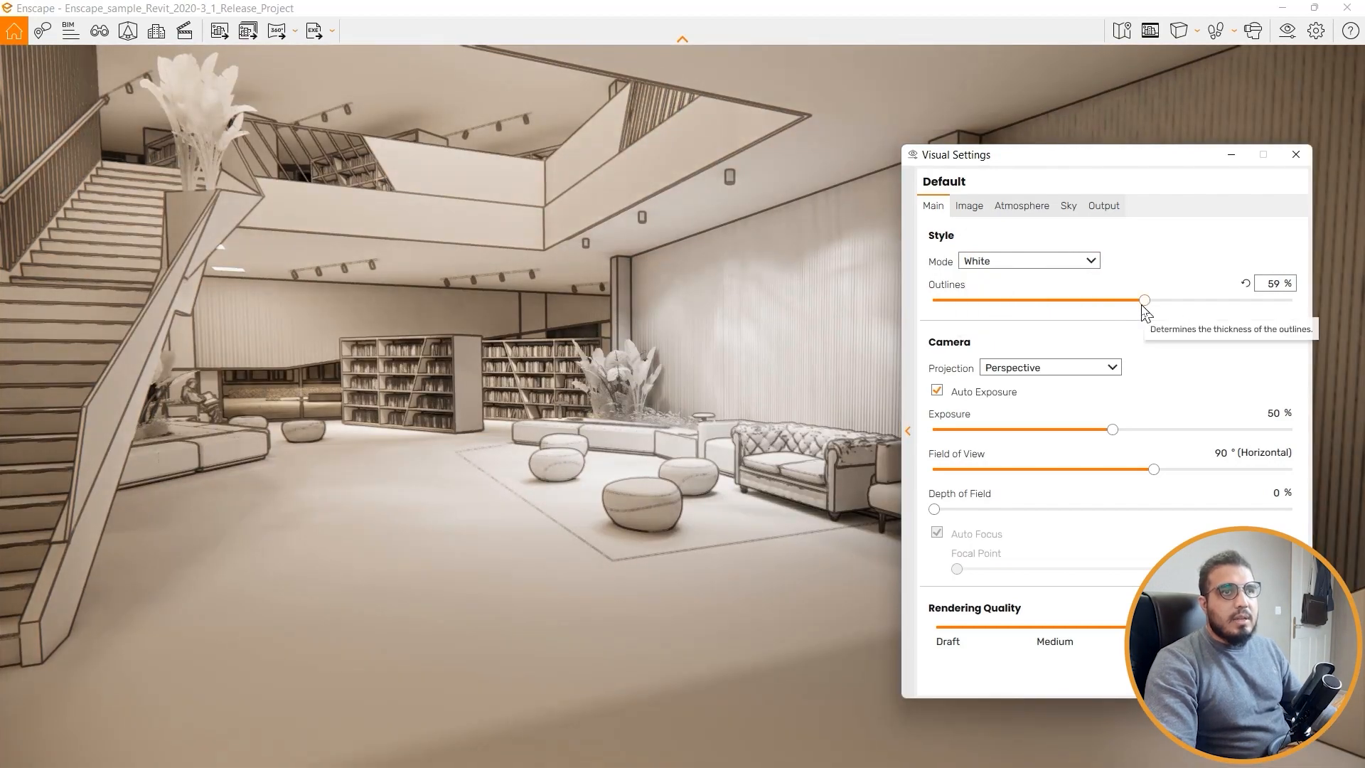
left_click_drag(1143, 302, 1006, 301)
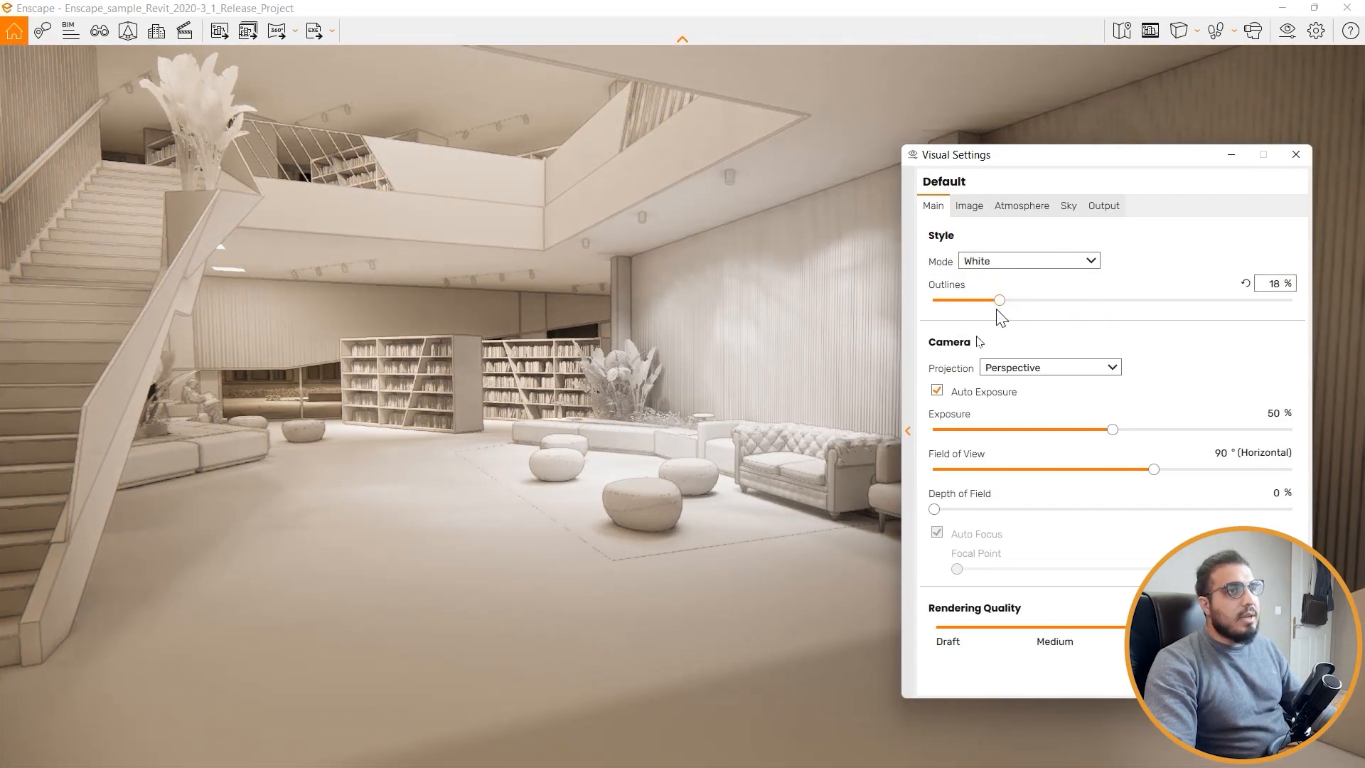
mouse_move(455, 398)
left_mouse_down()
mouse_move(753, 398)
mouse_move(441, 398)
mouse_move(469, 398)
left_mouse_up()
Step: Set the style mode back to None and lower the outlines to 6%
left_click(1015, 266)
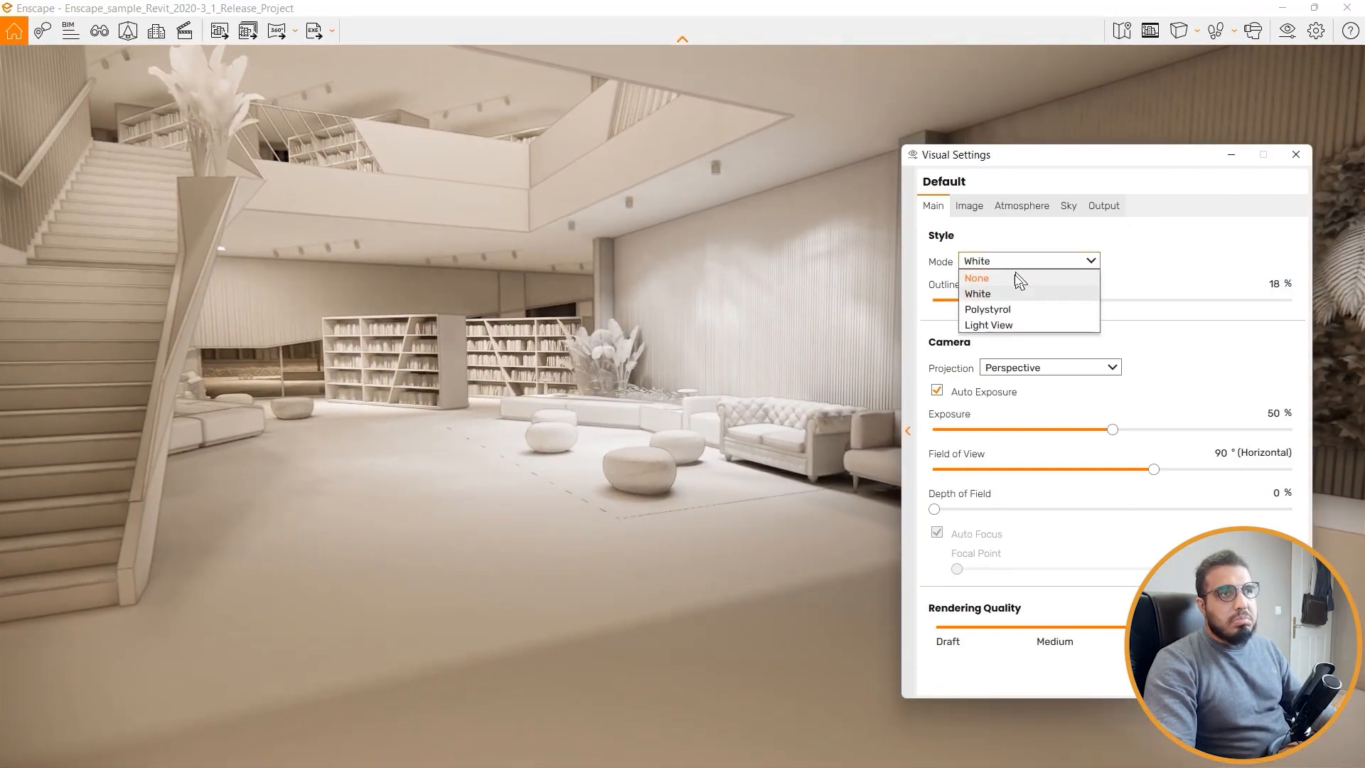
left_click(1010, 279)
left_click_drag(999, 300, 974, 300)
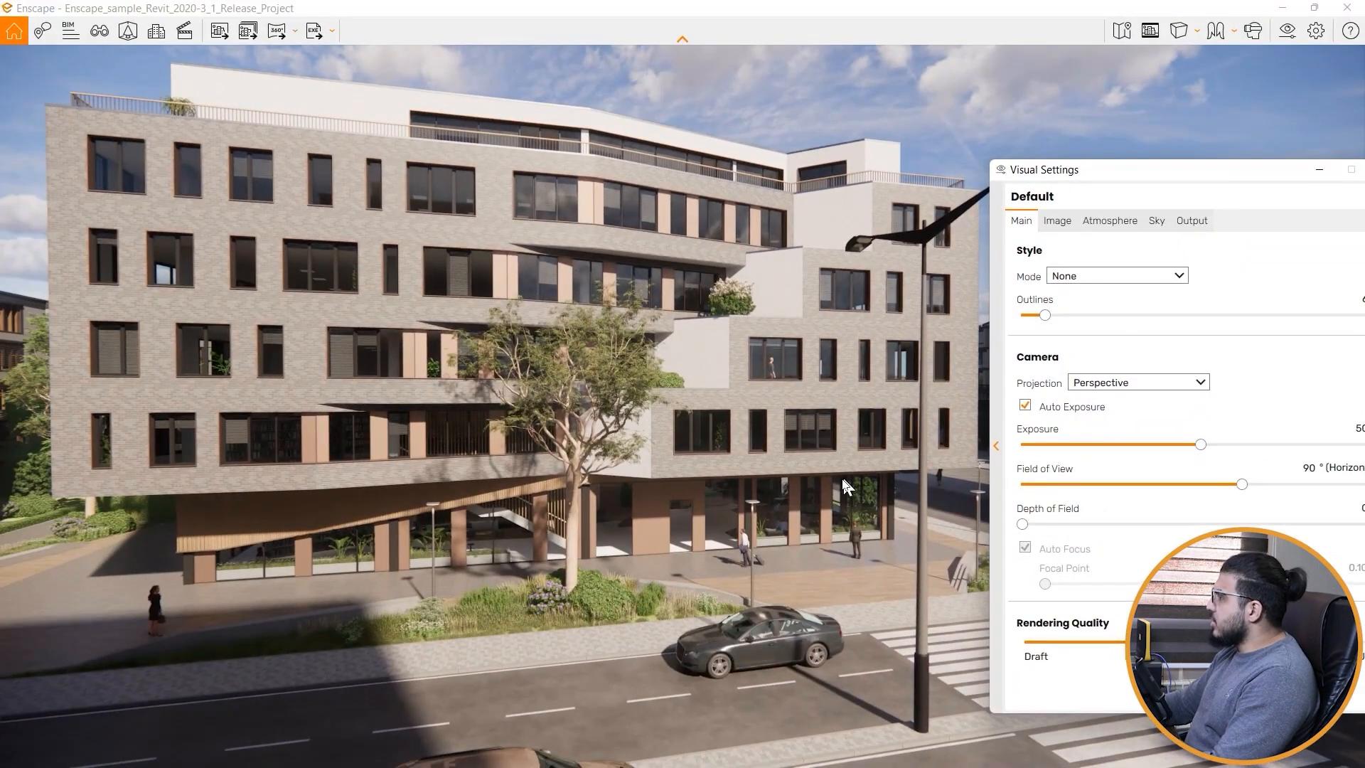
Step: Fly towards the building entrance and back out again until the whole street facade is framed
left_click_drag(1216, 177, 1090, 182)
left_click(697, 467)
key("w")
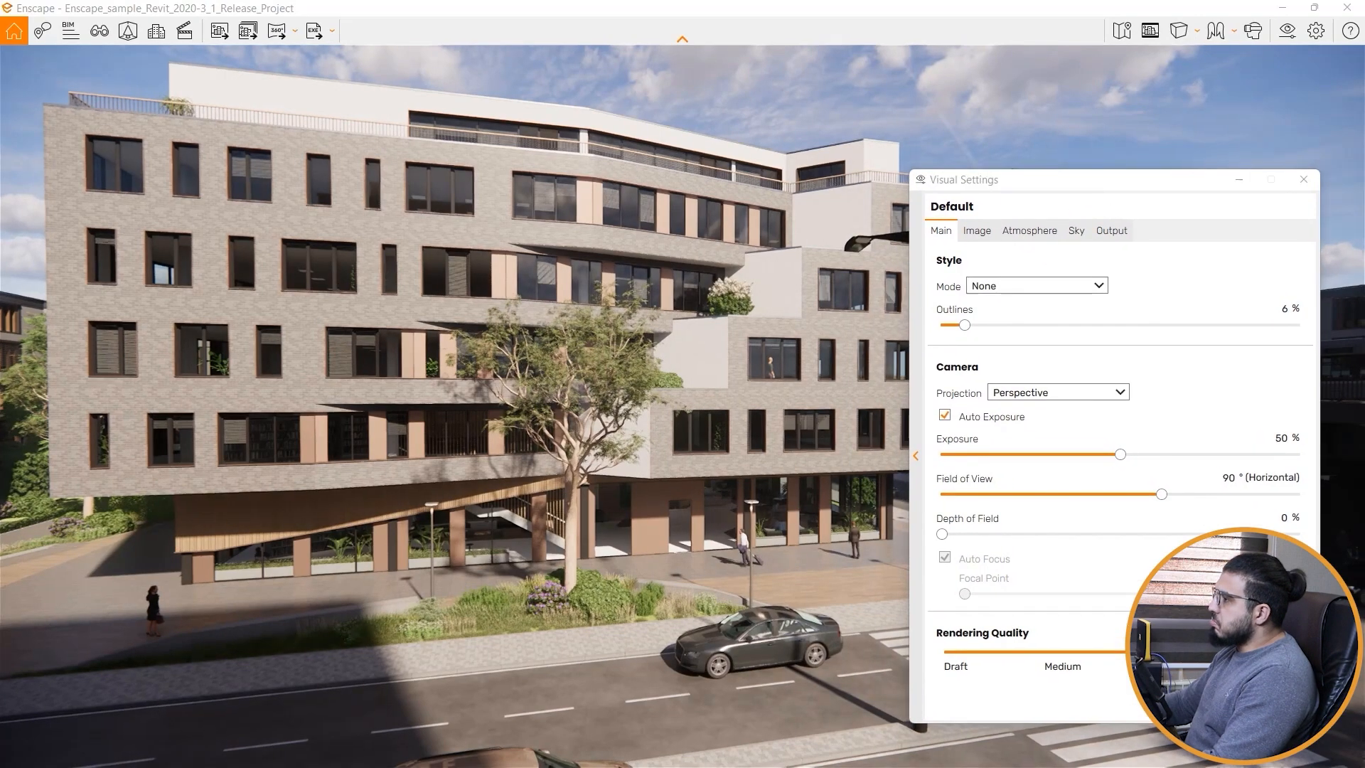
key("w")
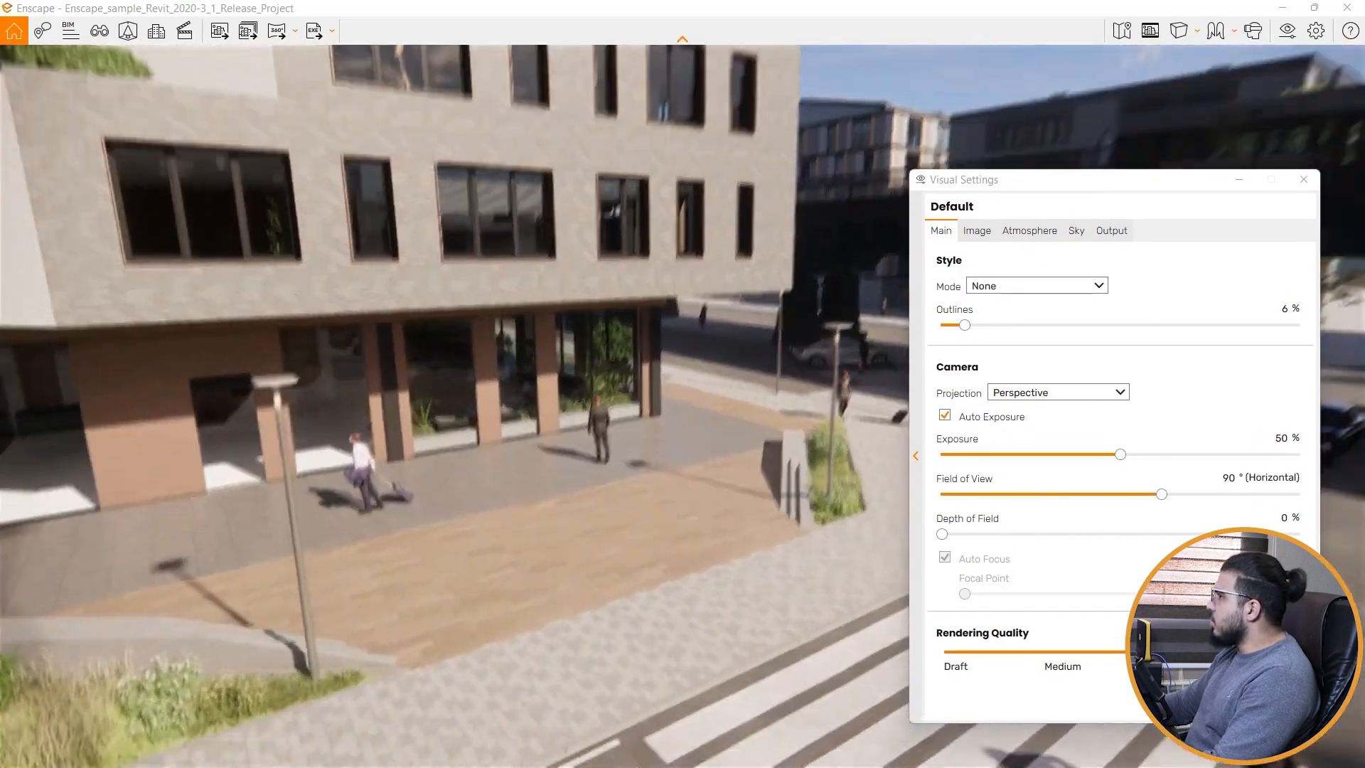
key("s")
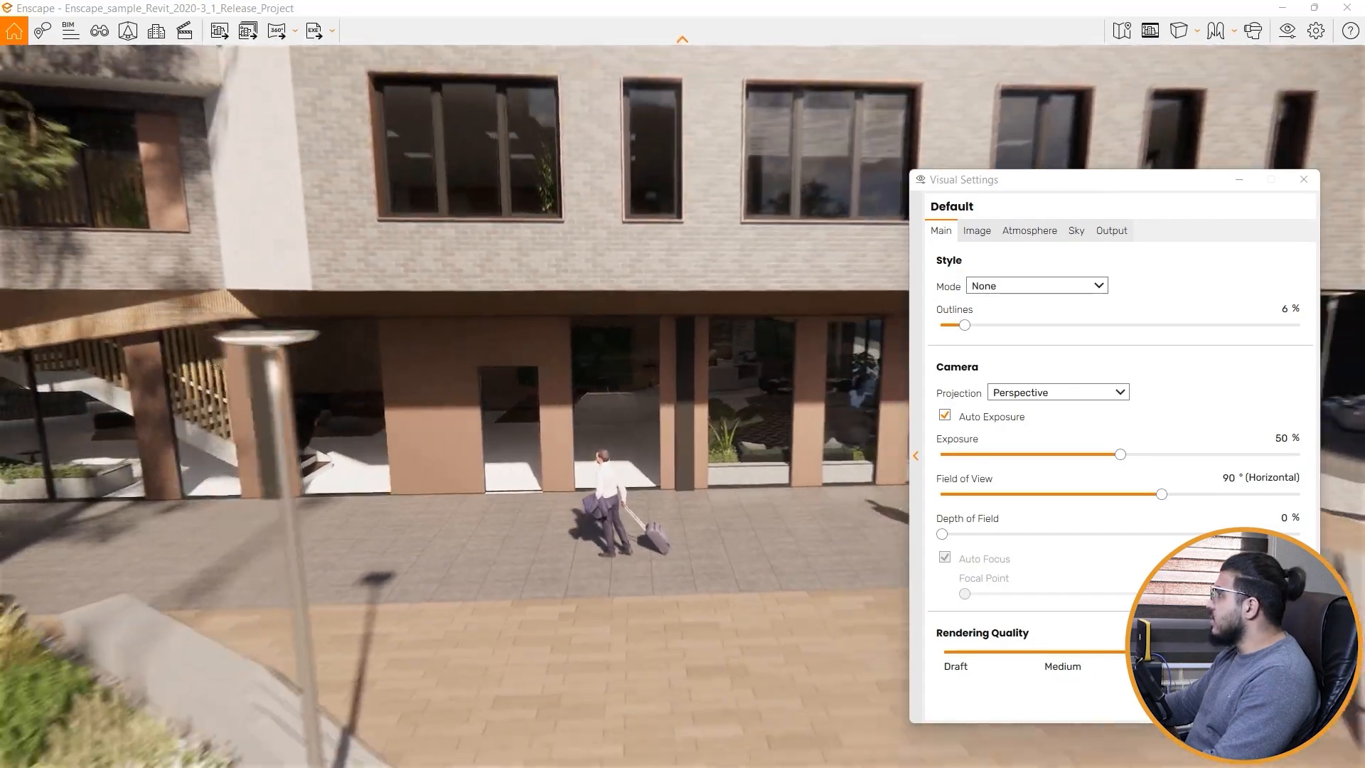
key("s")
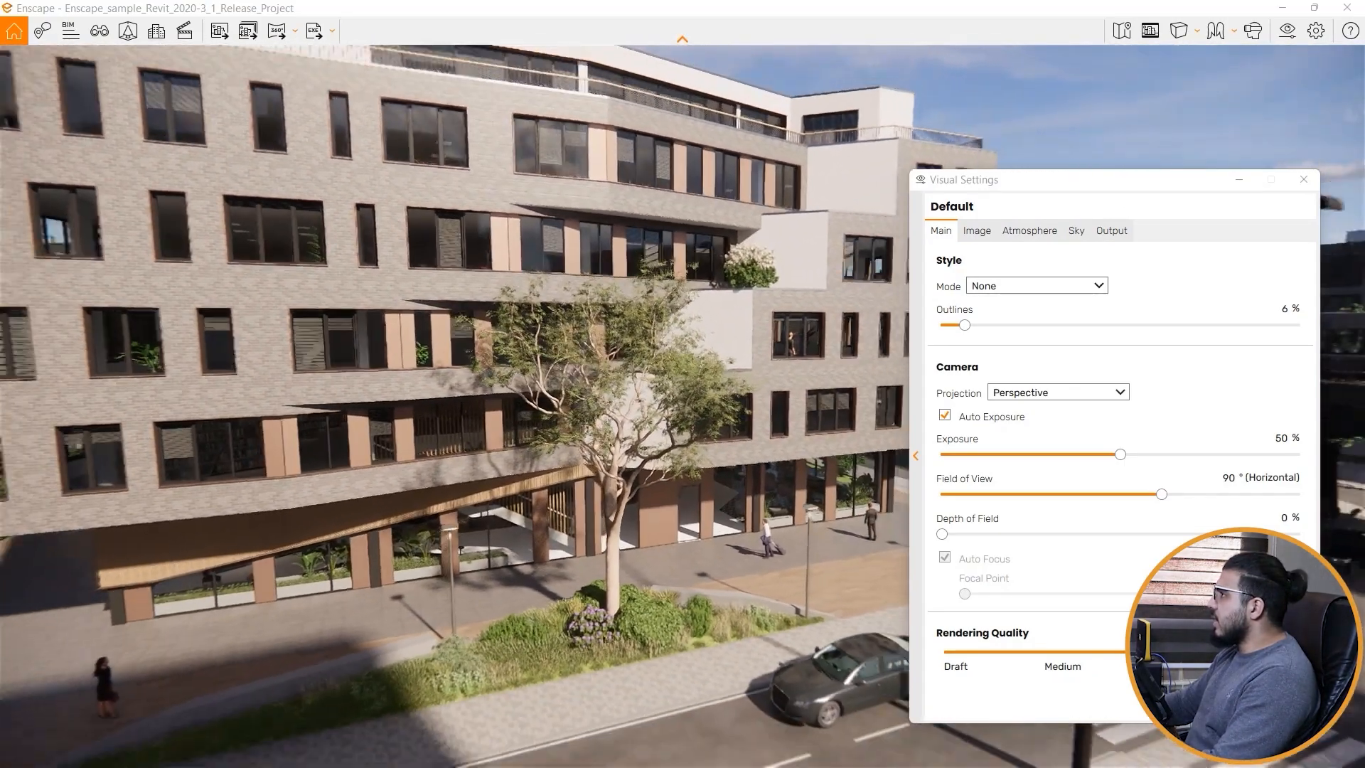
key("w")
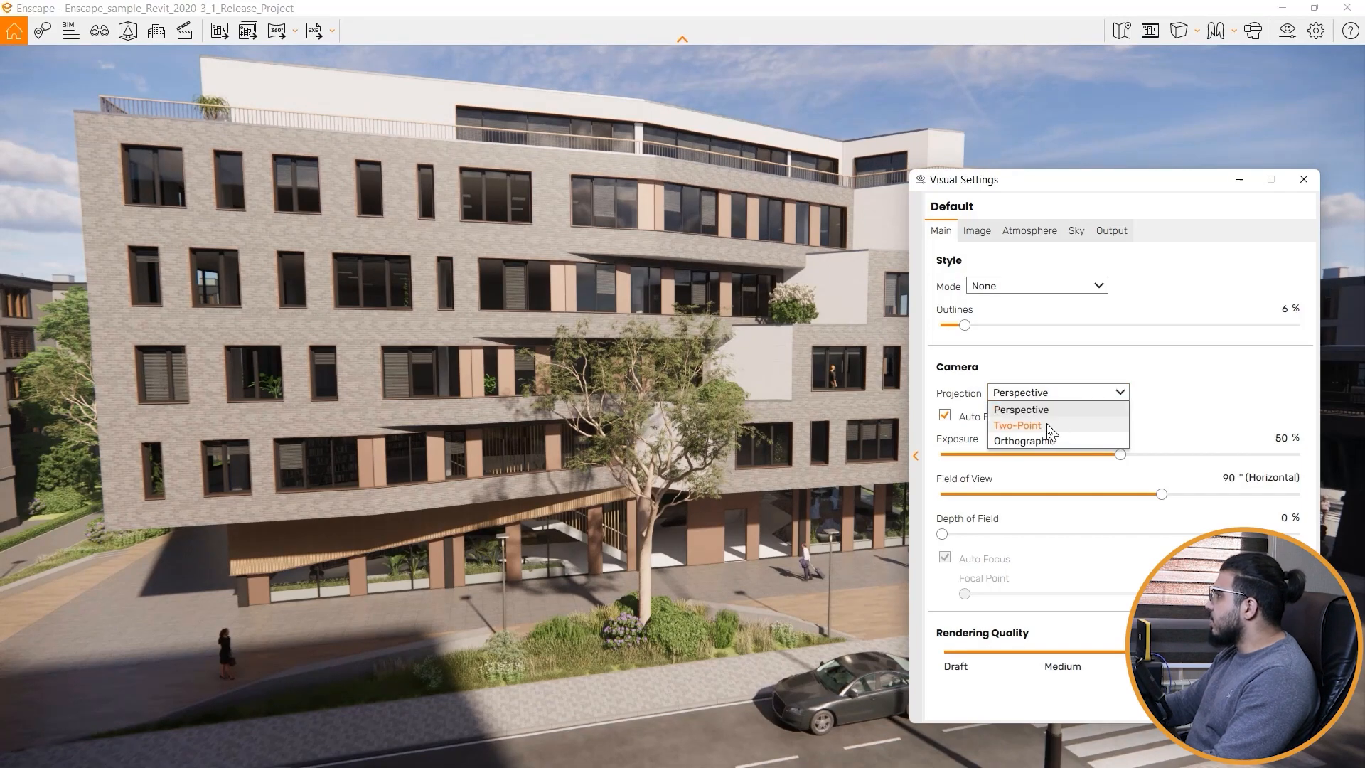
Step: Set the camera projection to Two-Point and adjust the view of the street facade
left_click(1017, 425)
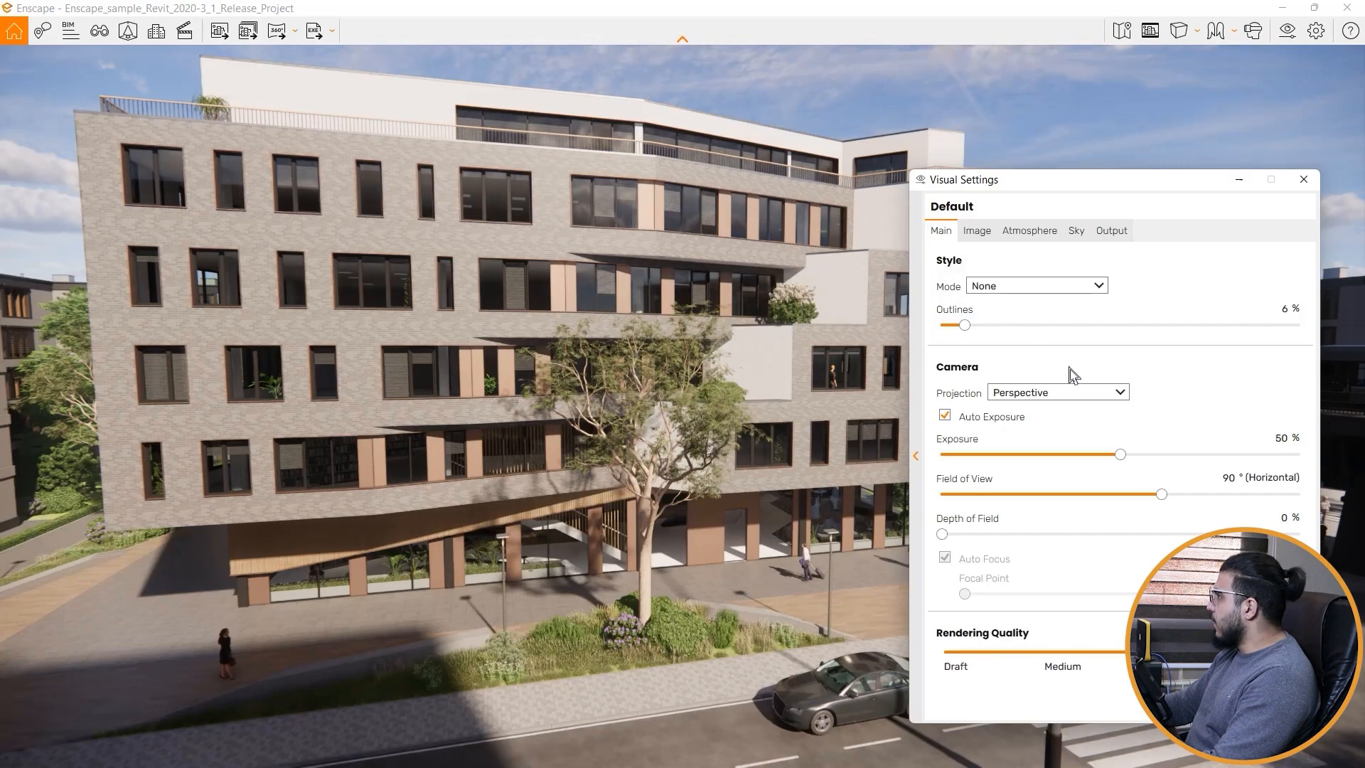
left_click(1018, 426)
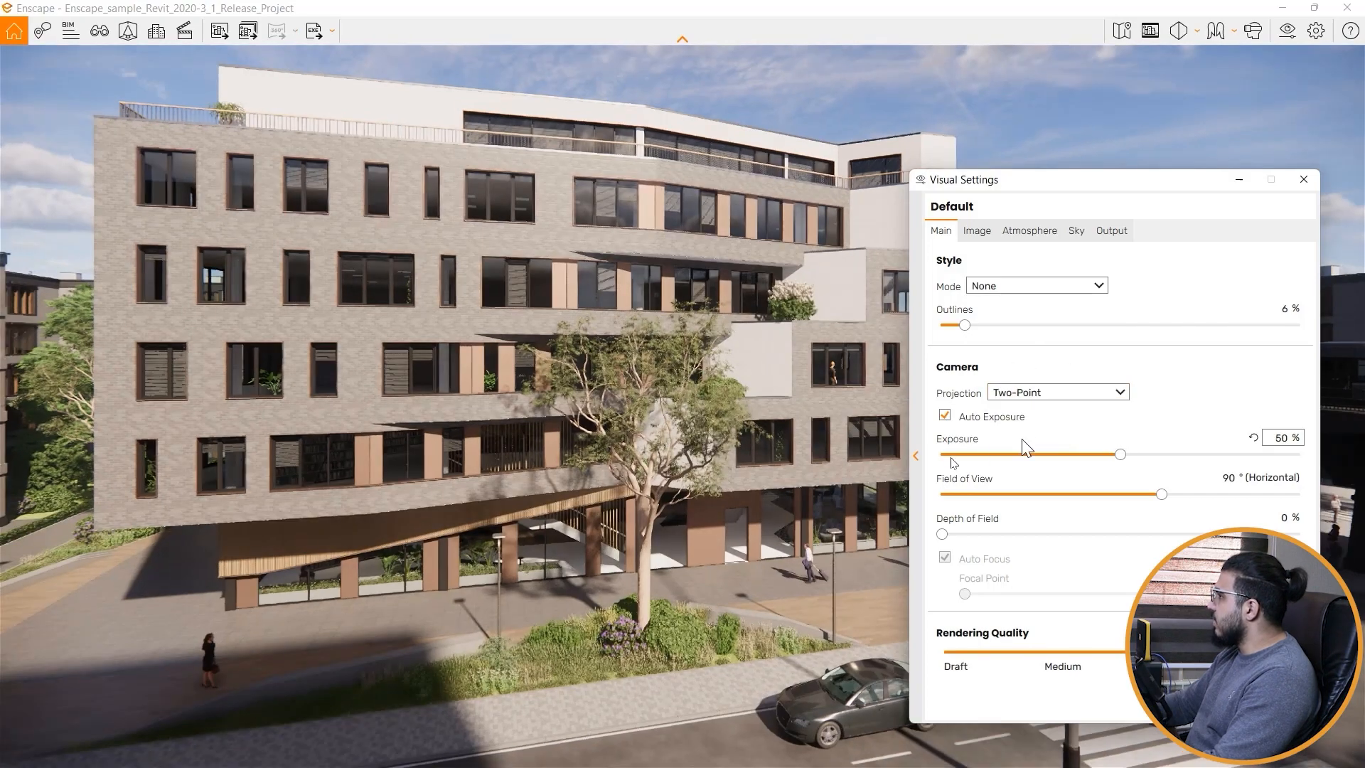
mouse_move(711, 535)
left_mouse_down()
mouse_move(625, 612)
mouse_move(732, 537)
mouse_move(681, 390)
mouse_move(707, 526)
left_mouse_up()
Step: Fly backward far beyond the project site into the surrounding landscape and look up towards the horizon
key("w")
key("s")
key("space")
key("s")
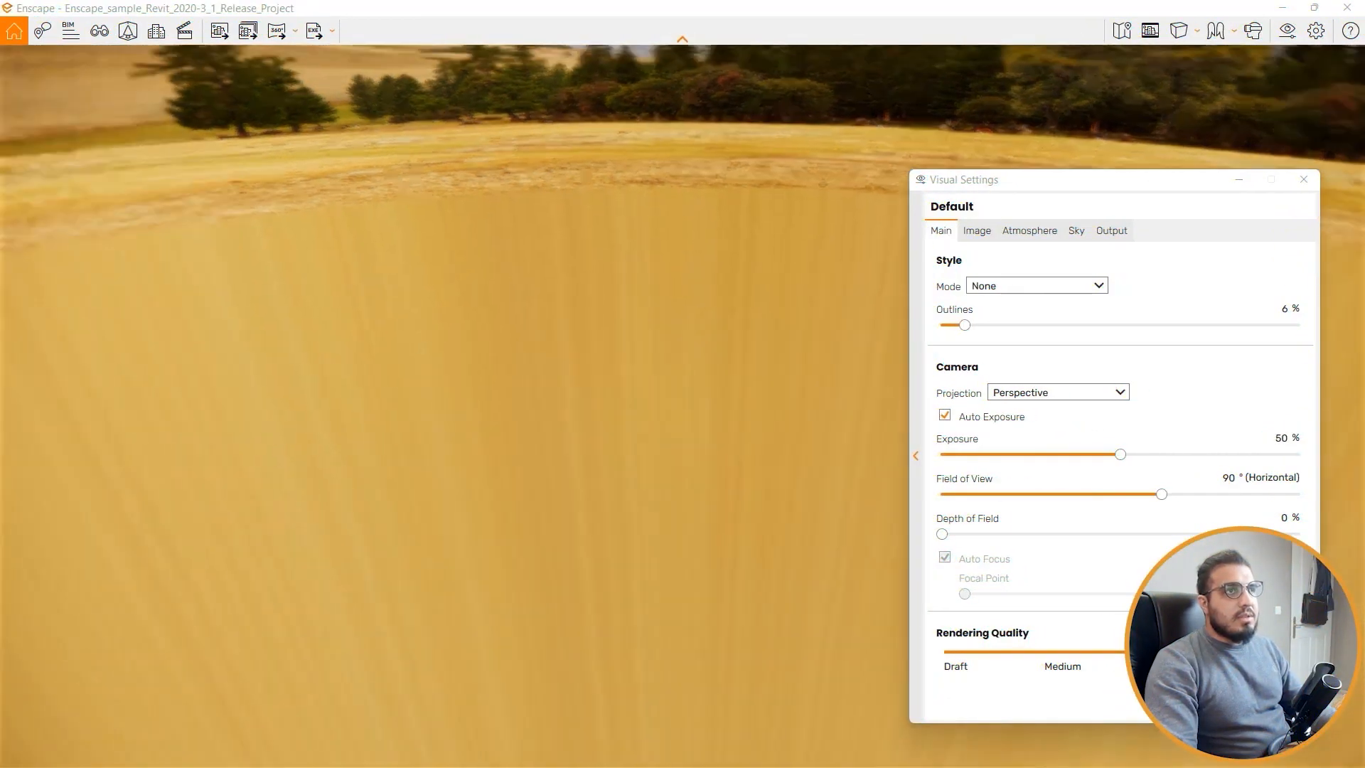
mouse_move(683, 398)
left_mouse_down()
mouse_move(466, 362)
mouse_move(679, 387)
left_mouse_up()
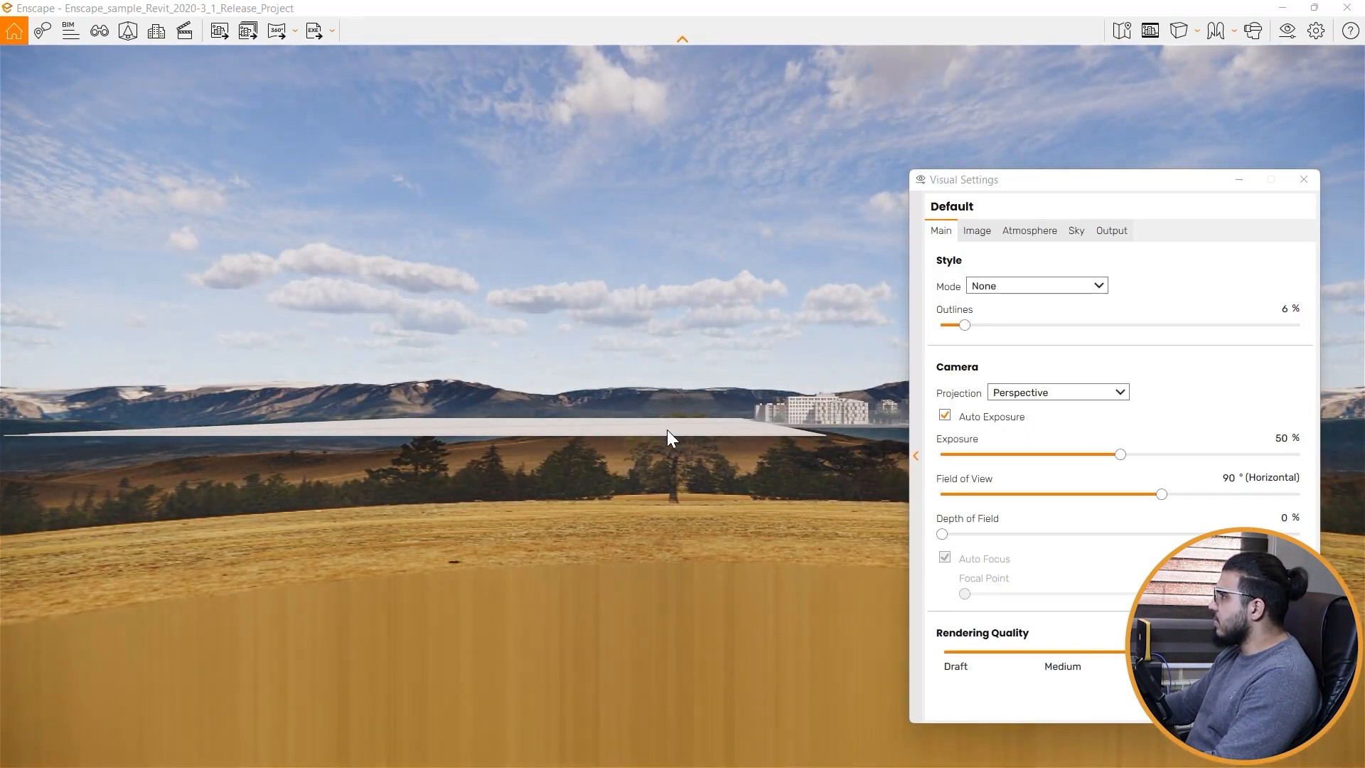
Step: Fly back to a raised view of the building's corner and crossing, and set the camera projection to Orthographic
key("w")
left_click_drag(667, 429, 754, 405)
key("w")
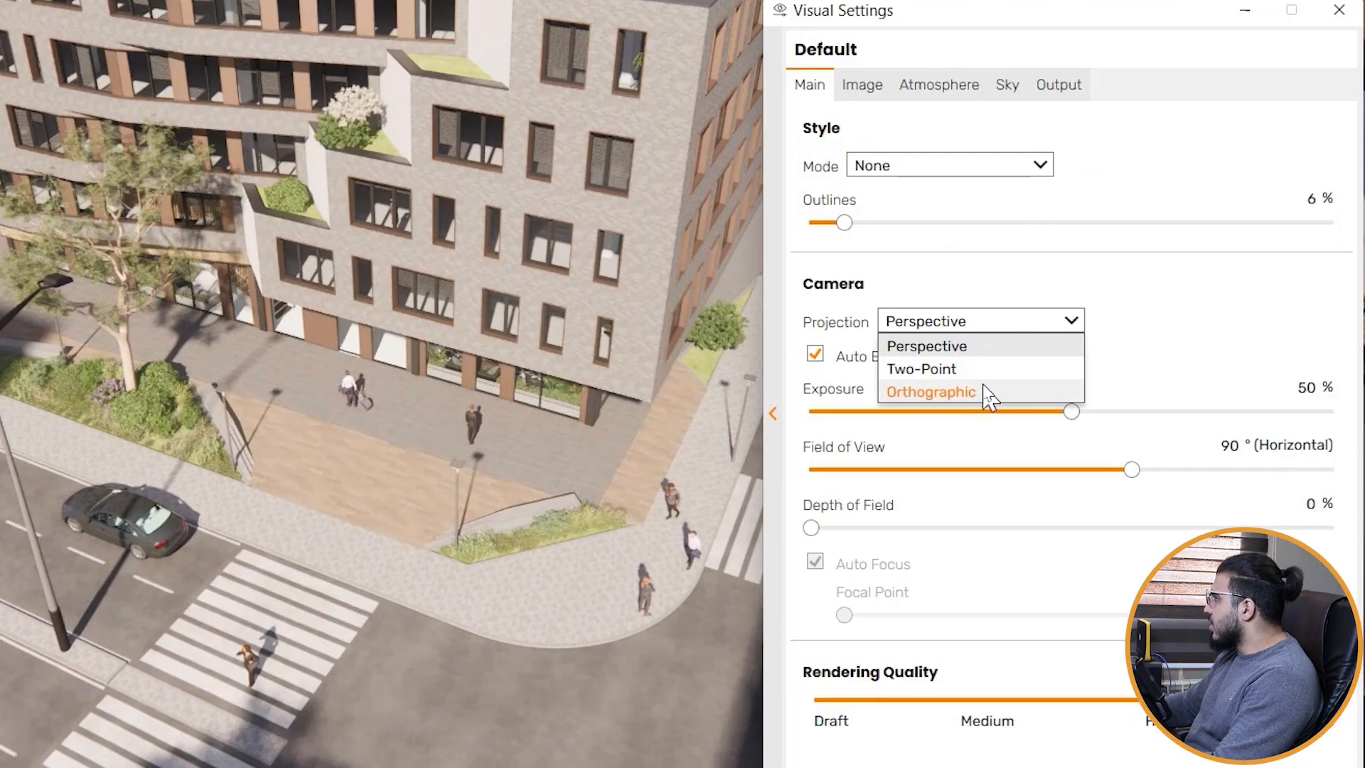
left_click(1066, 441)
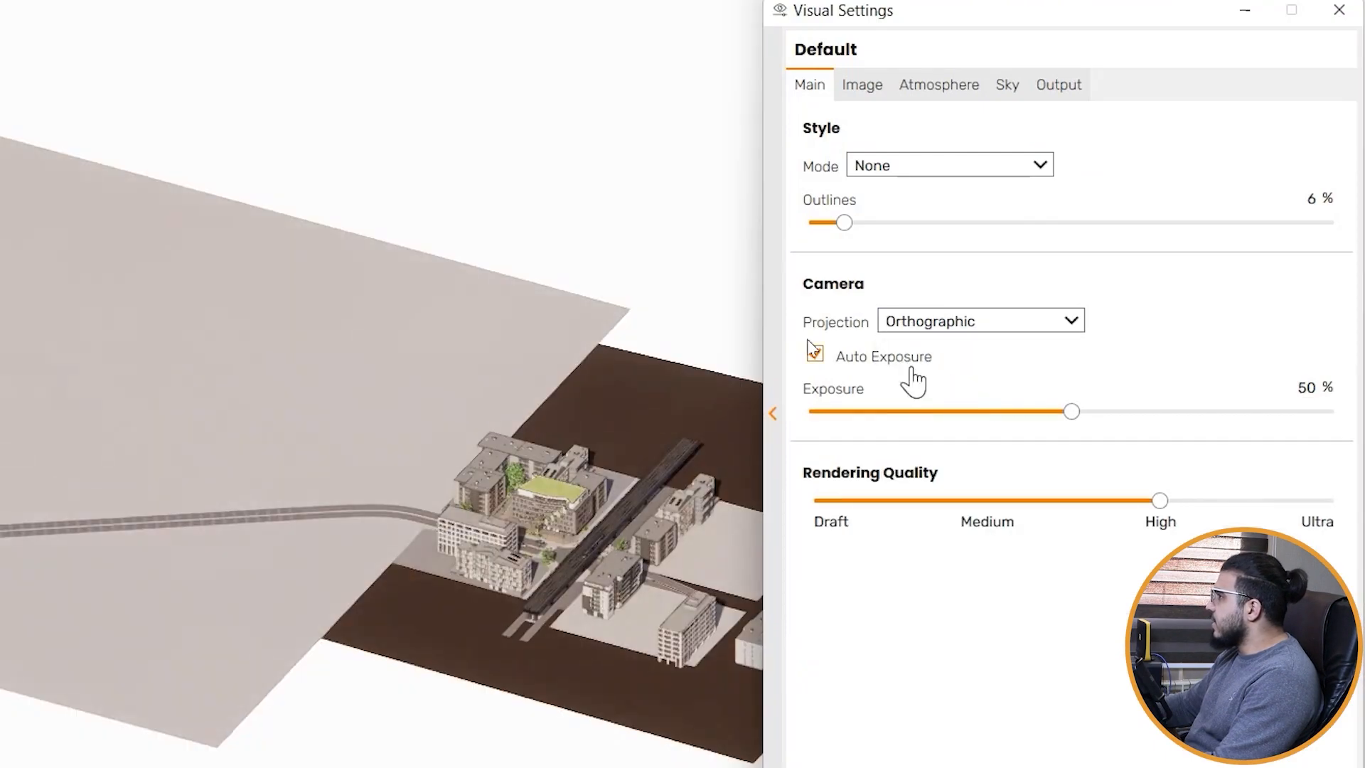
Step: Examine the green-roofed building up close in orthographic view, orbiting around it, and set the camera projection back to Perspective
mouse_move(527, 537)
right_mouse_down()
mouse_move(591, 558)
mouse_move(548, 549)
mouse_move(544, 533)
right_mouse_up()
scroll(600, 643, "up", 5)
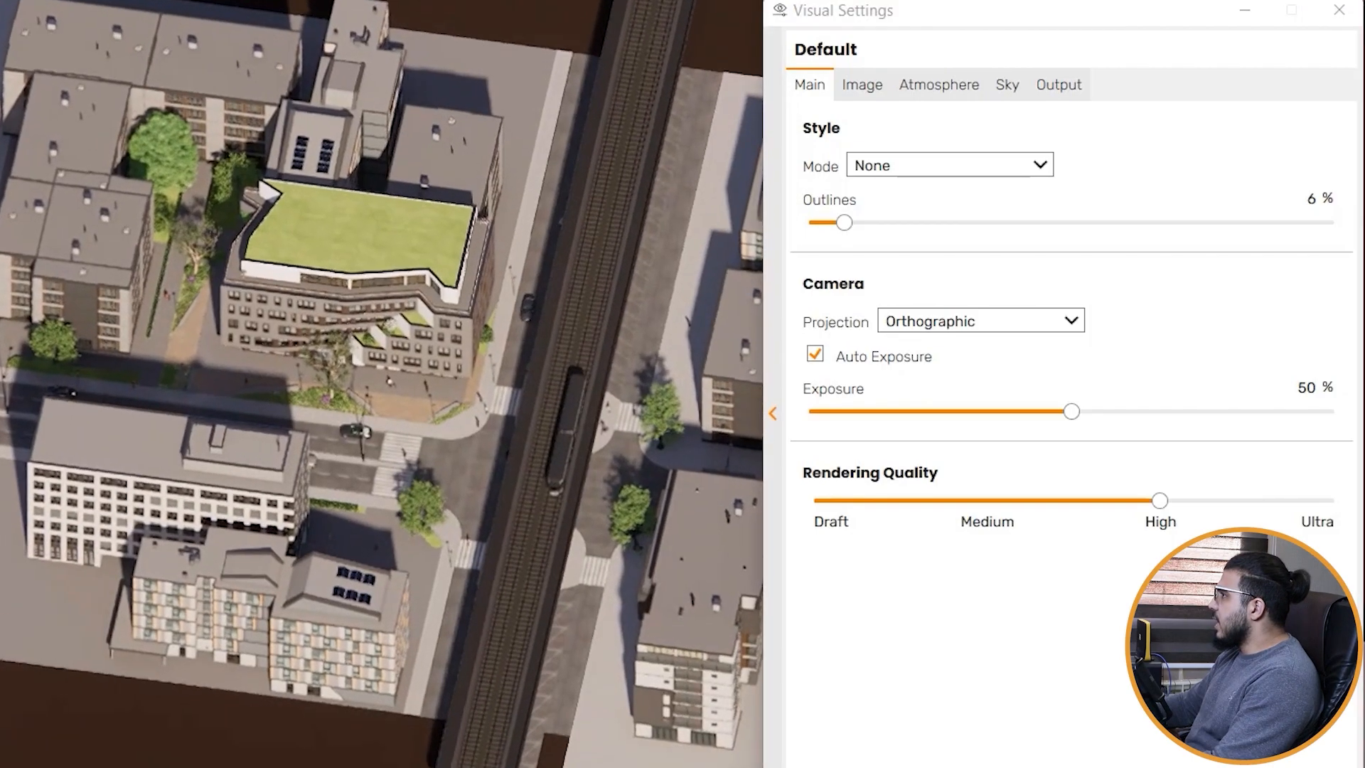
scroll(382, 384, "up", 5)
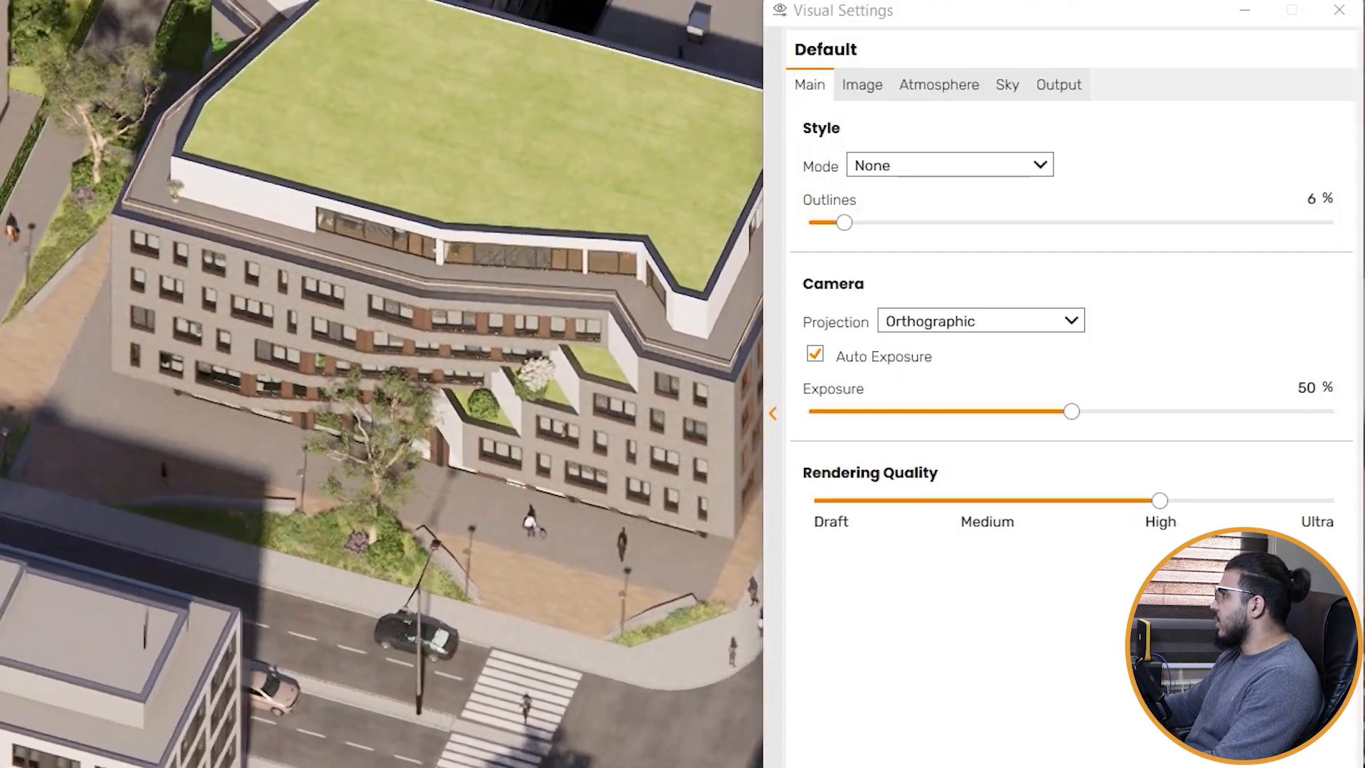
middle_click_drag(540, 427, 178, 394)
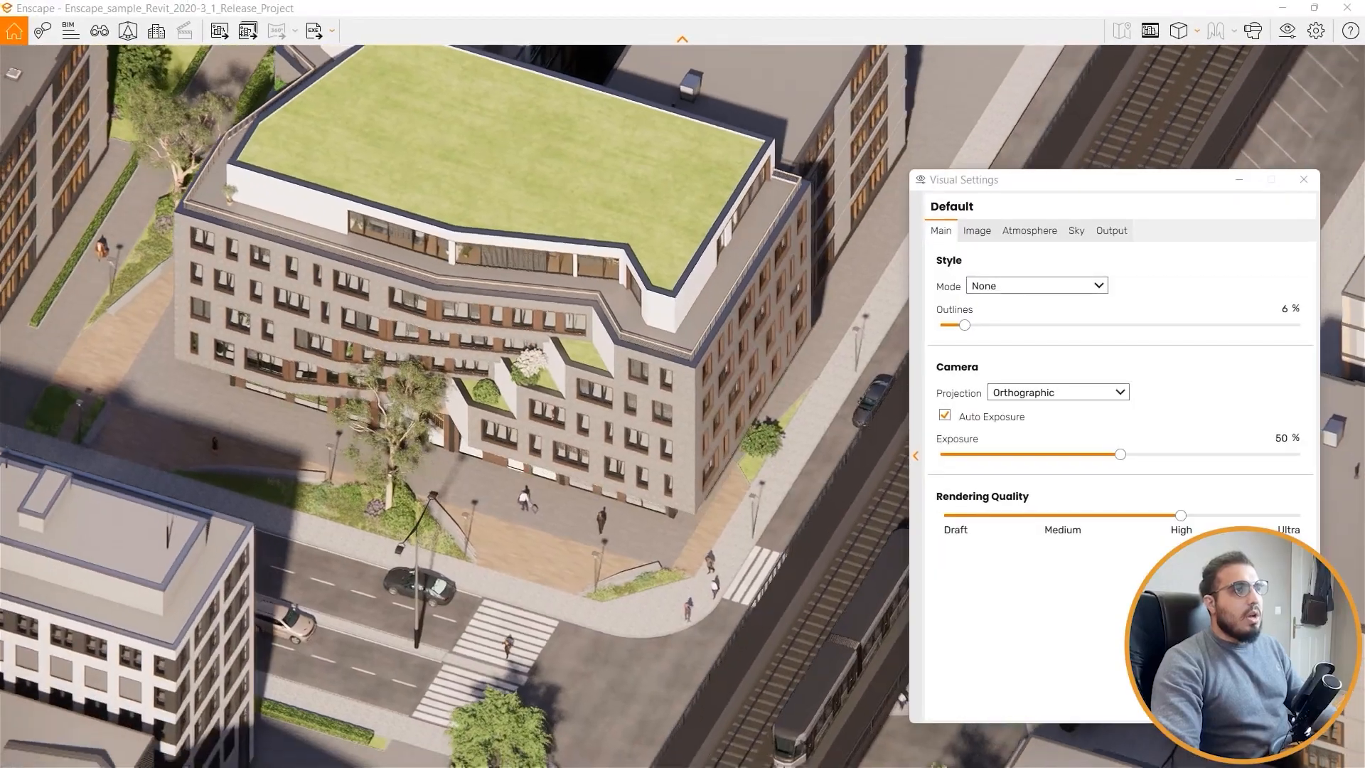
right_click_drag(526, 427, 551, 416)
right_click_drag(642, 662, 642, 620)
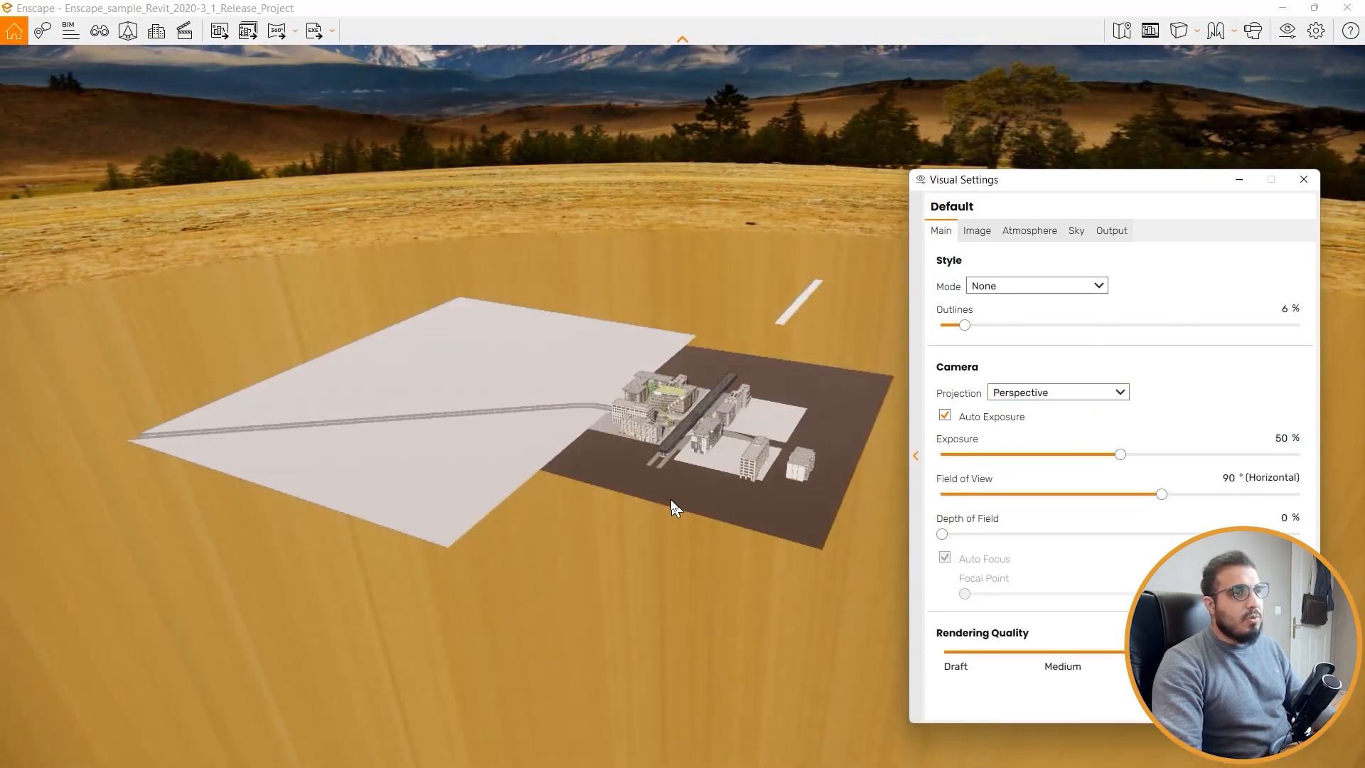
Step: Fly from the overview of the whole site down to ground level in the shaded paved courtyard
right_click_drag(673, 509, 669, 459)
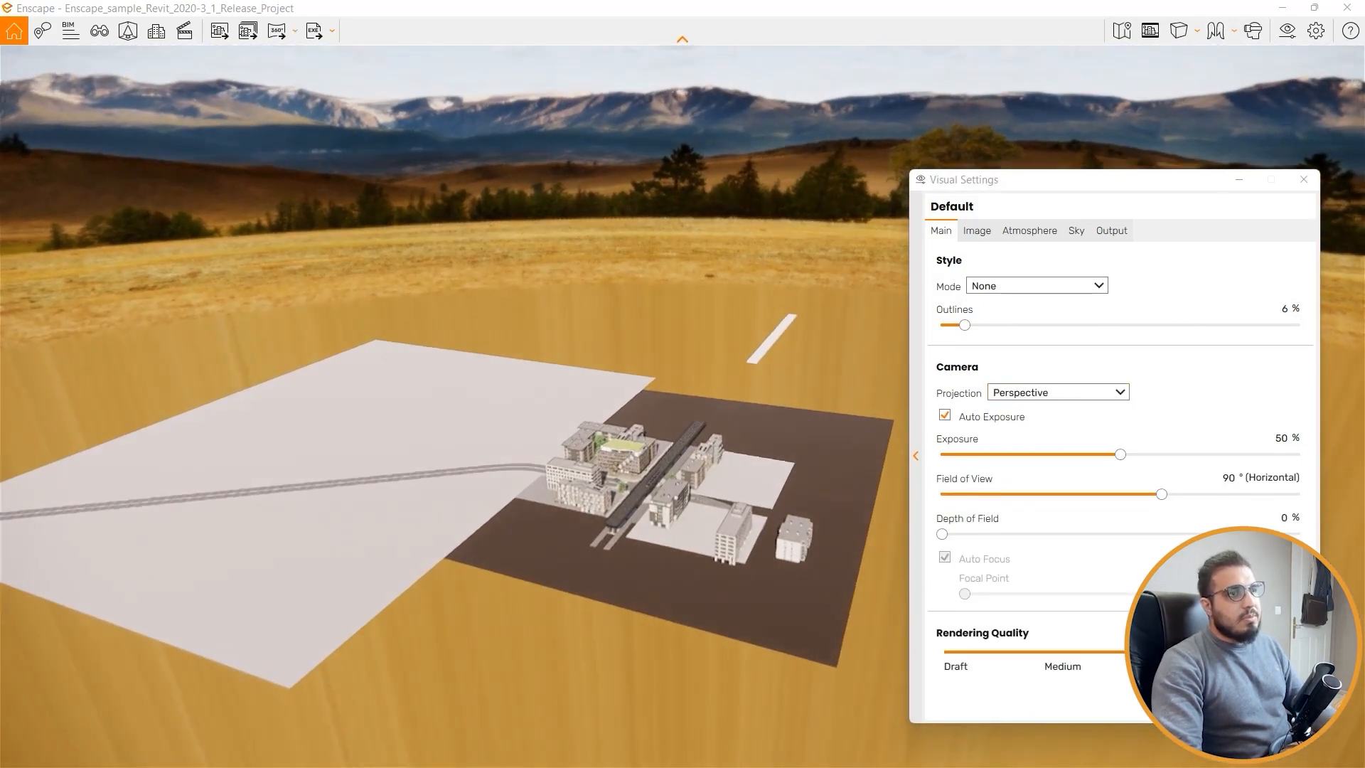
key("w")
left_click_drag(668, 458, 651, 505)
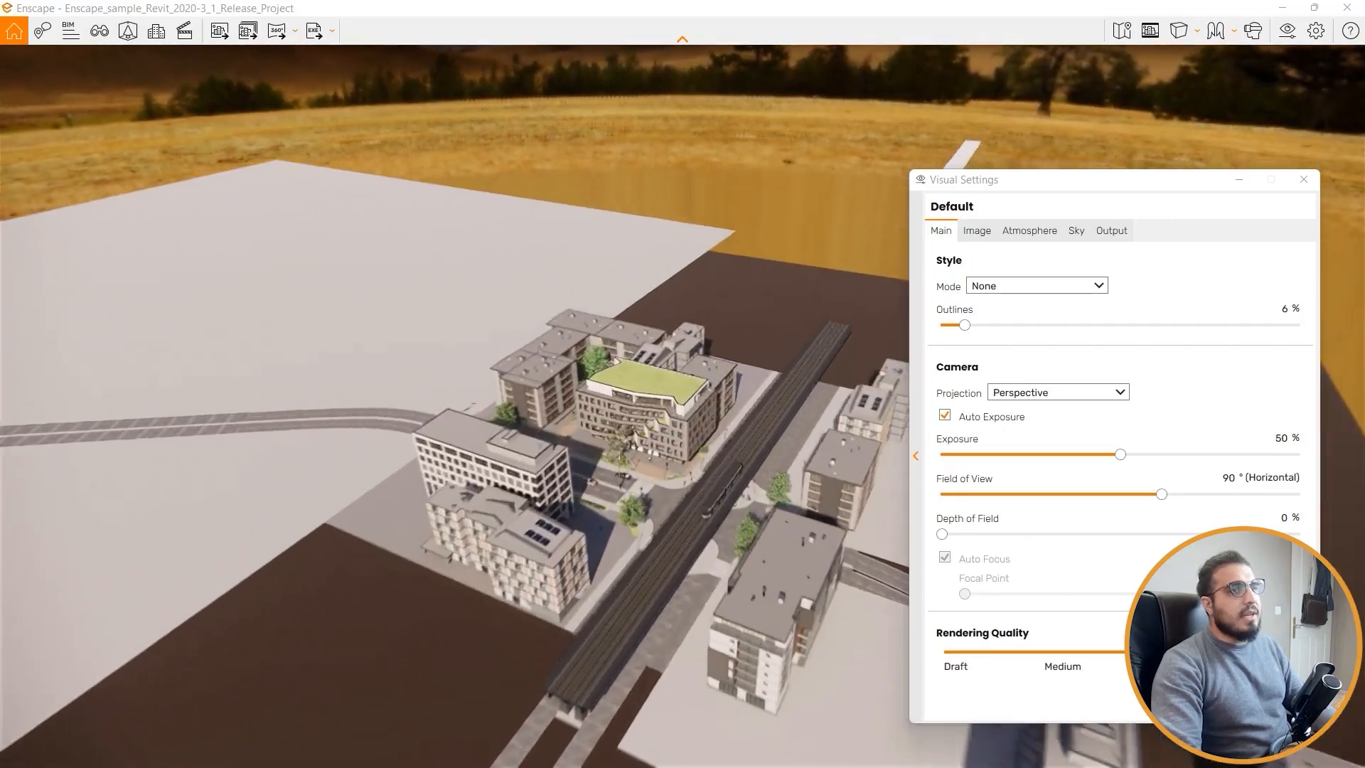
key("w")
mouse_move(651, 426)
right_mouse_down()
mouse_move(633, 384)
mouse_move(650, 426)
right_mouse_up()
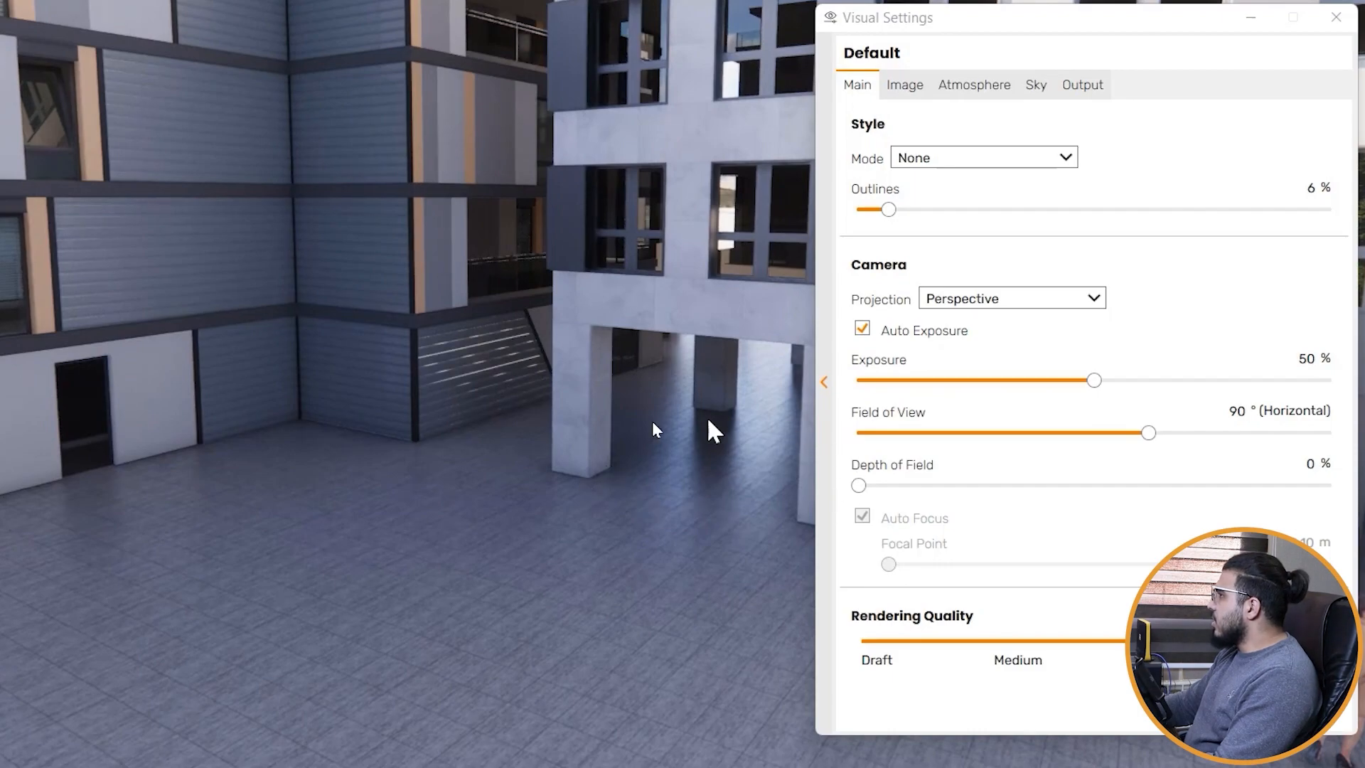
Step: Fly between the courtyard's shaded corner and more distant, sunlit viewpoints to compare how Auto Exposure adapts the brightness
key("s")
left_click_drag(380, 466, 363, 341)
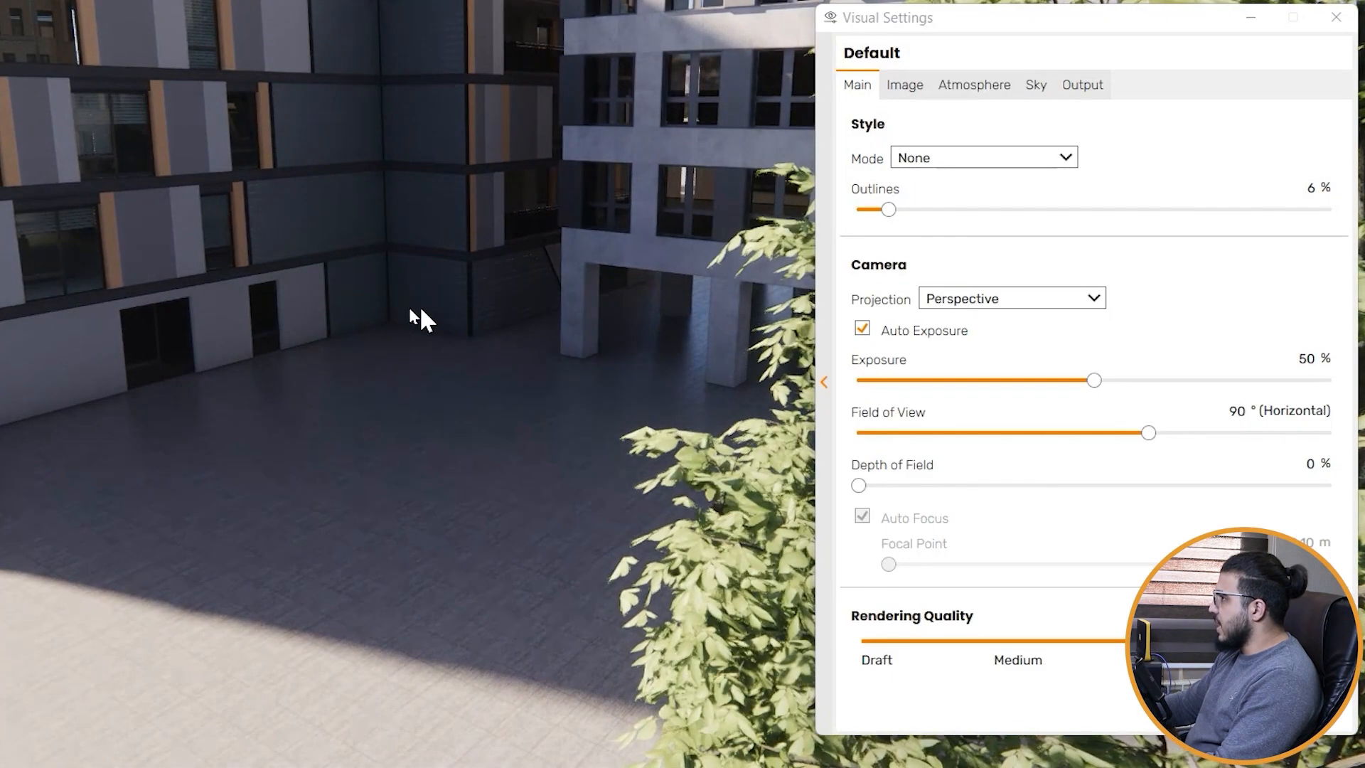
key("w")
left_click_drag(441, 378, 661, 402)
key("w")
key("w")
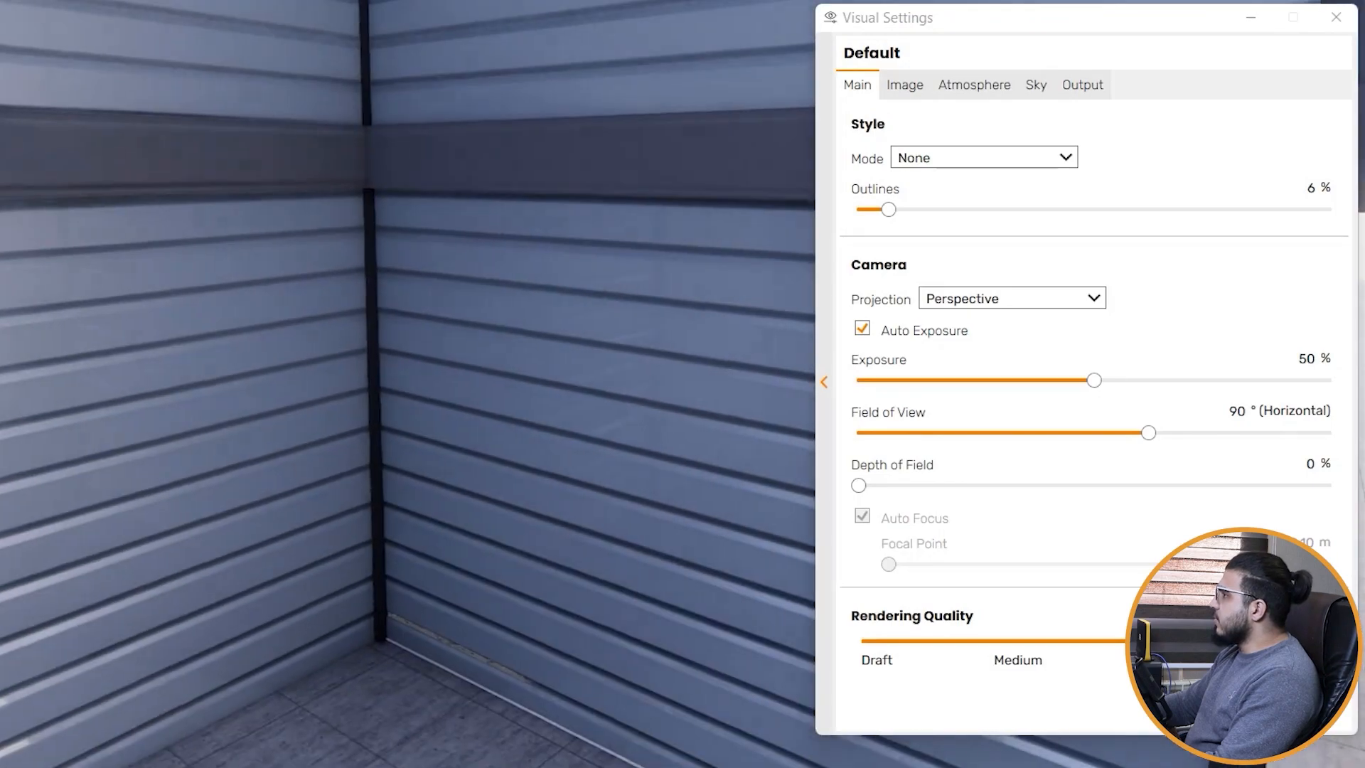
key("s")
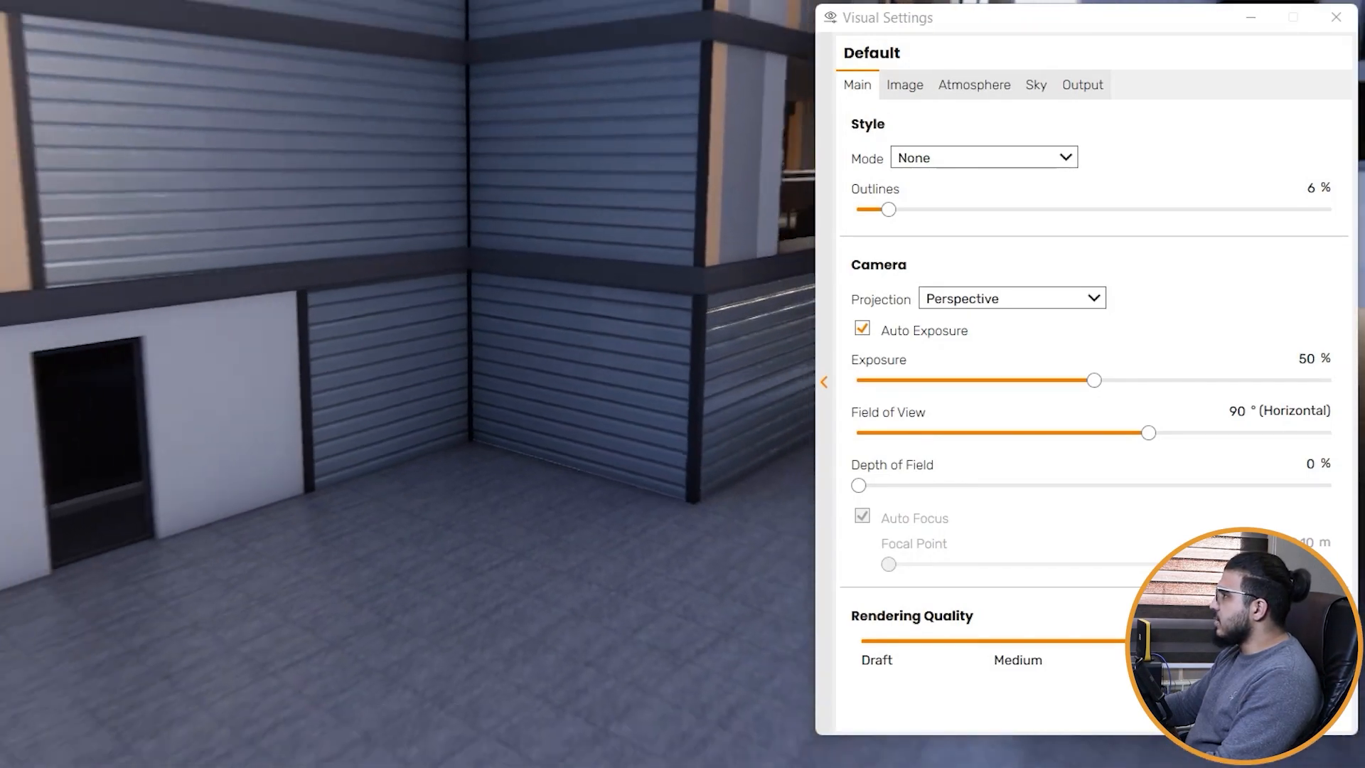
key("w")
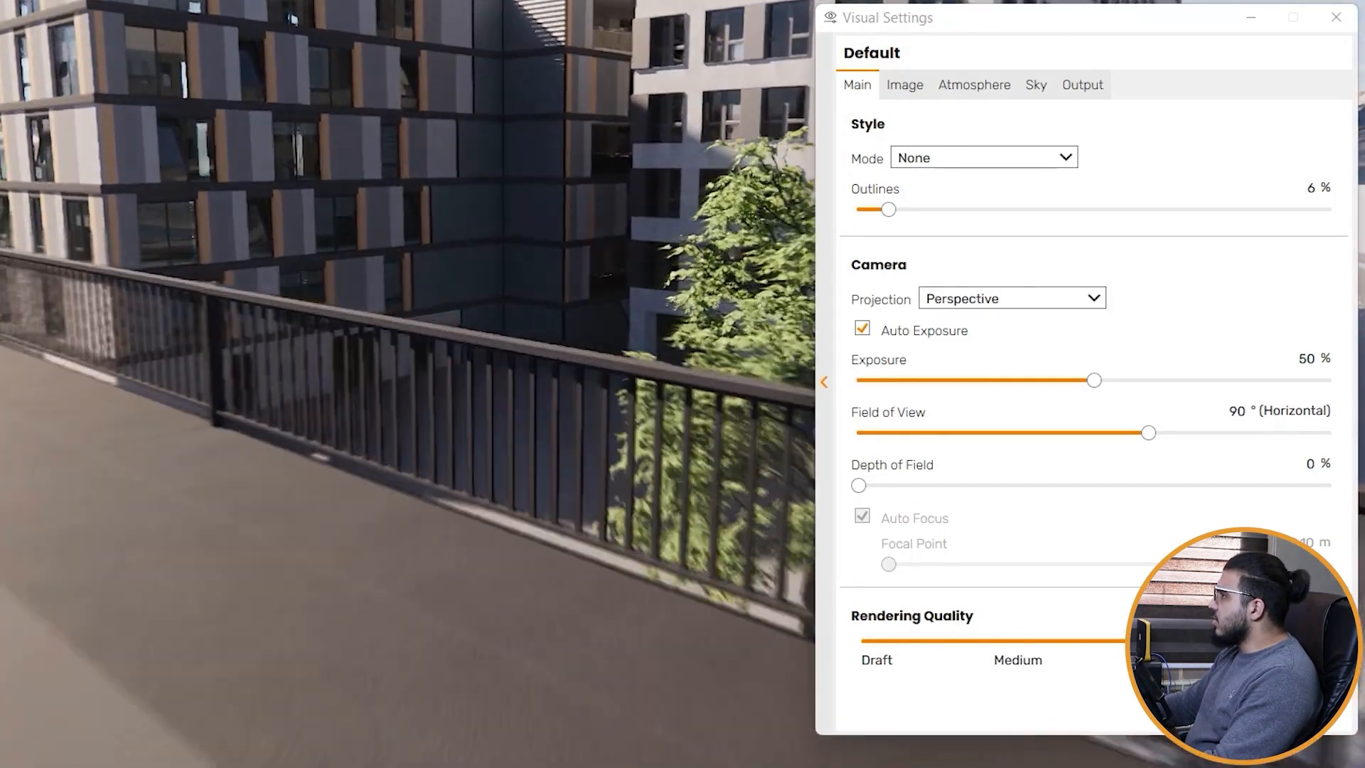
key("w")
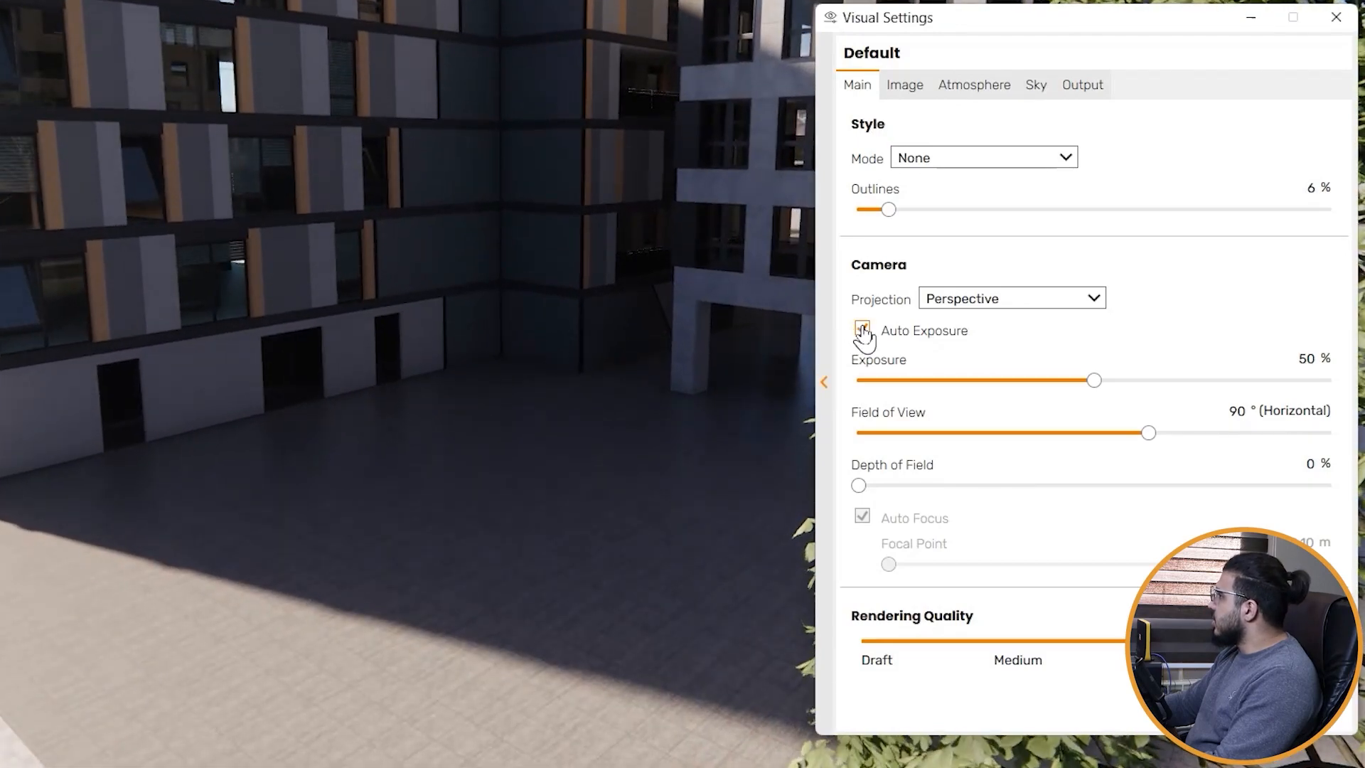
Step: Turn off Auto Exposure and fly from the shaded courtyard to the sunlit street facade
left_click(862, 328)
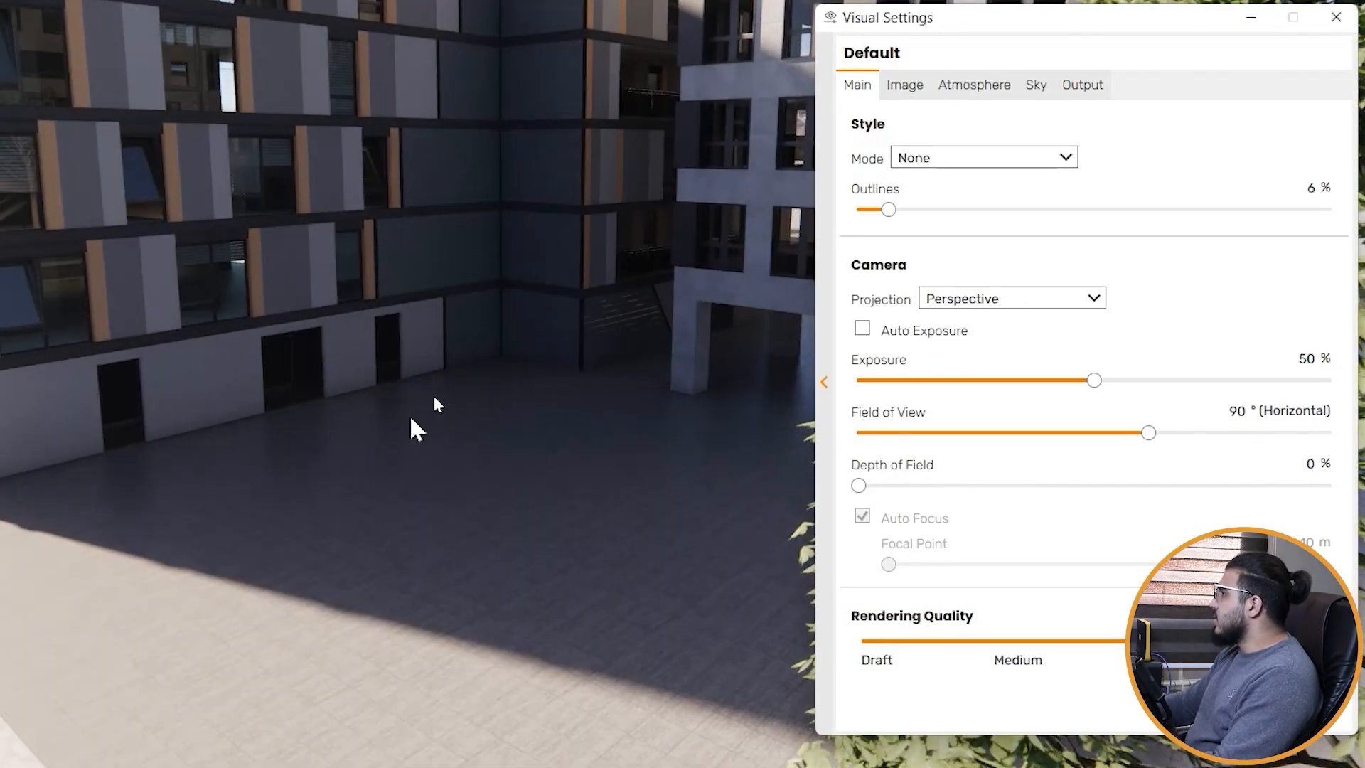
key("w")
left_click_drag(443, 367, 661, 366)
mouse_move(526, 416)
left_mouse_down()
mouse_move(568, 384)
mouse_move(500, 410)
left_mouse_up()
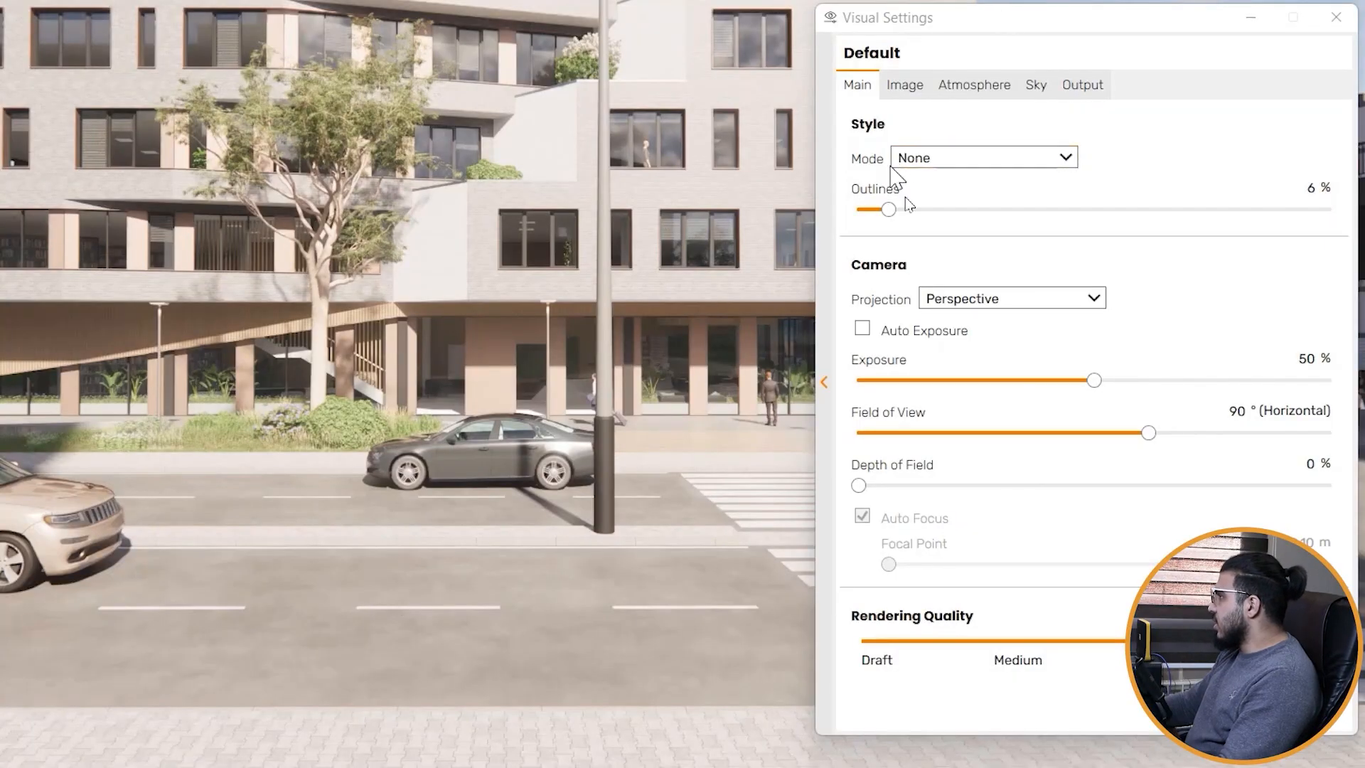
Step: Turn Auto Exposure back on and reframe the street facade from a raised viewpoint
left_click(938, 337)
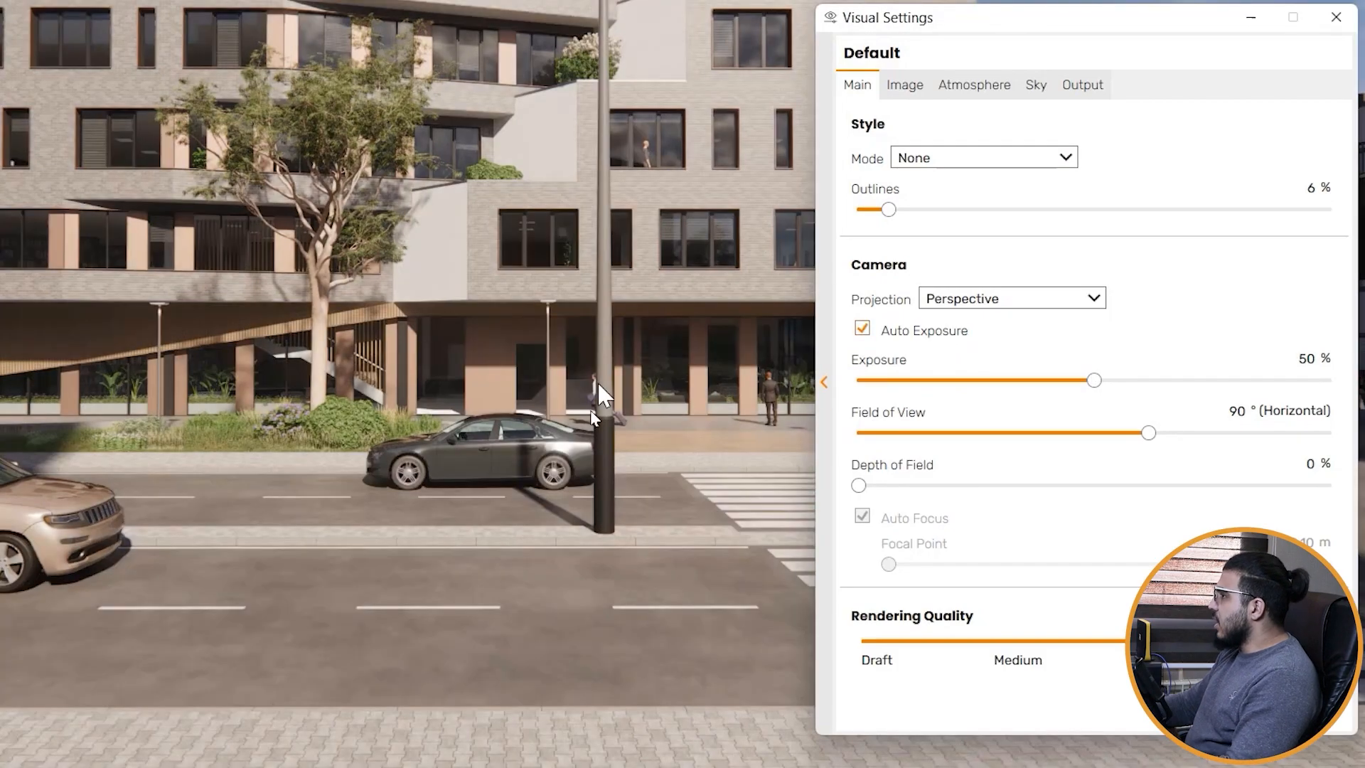
key("e")
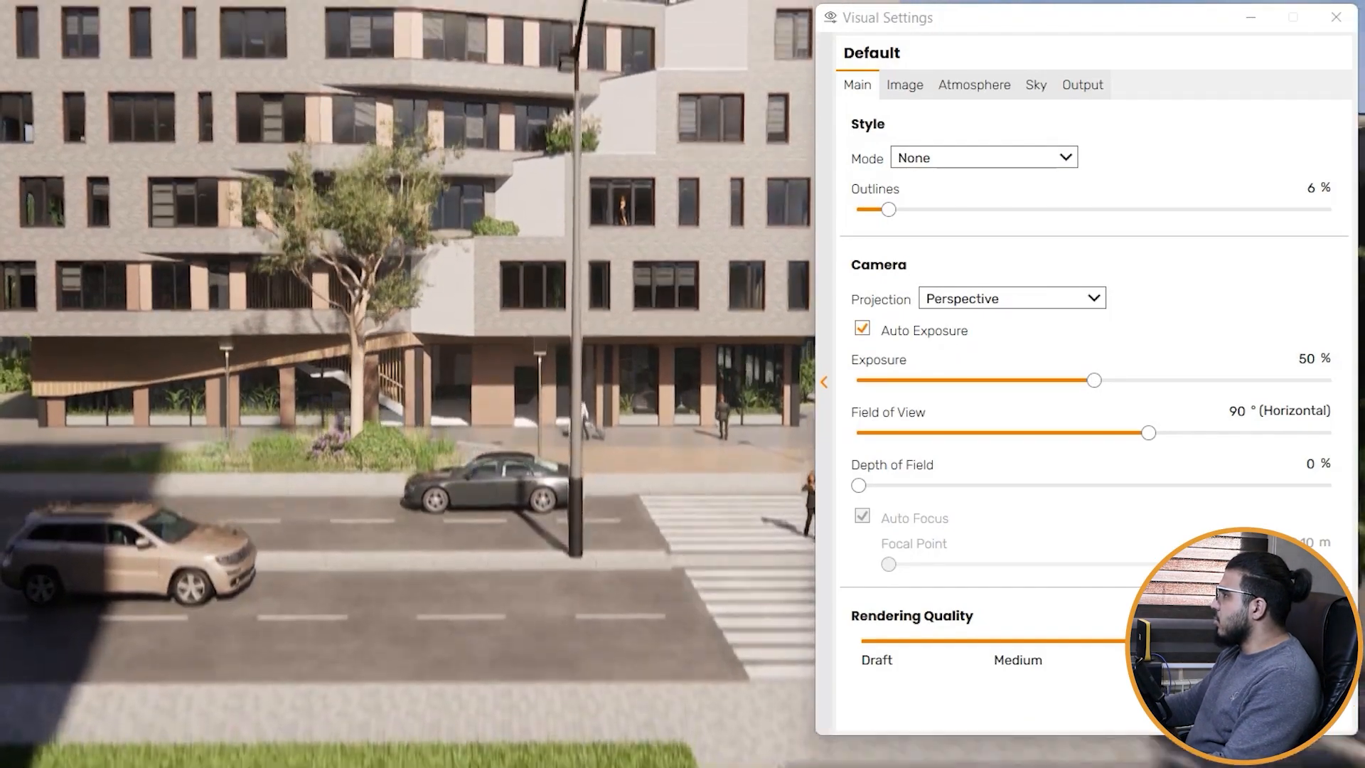
key("w")
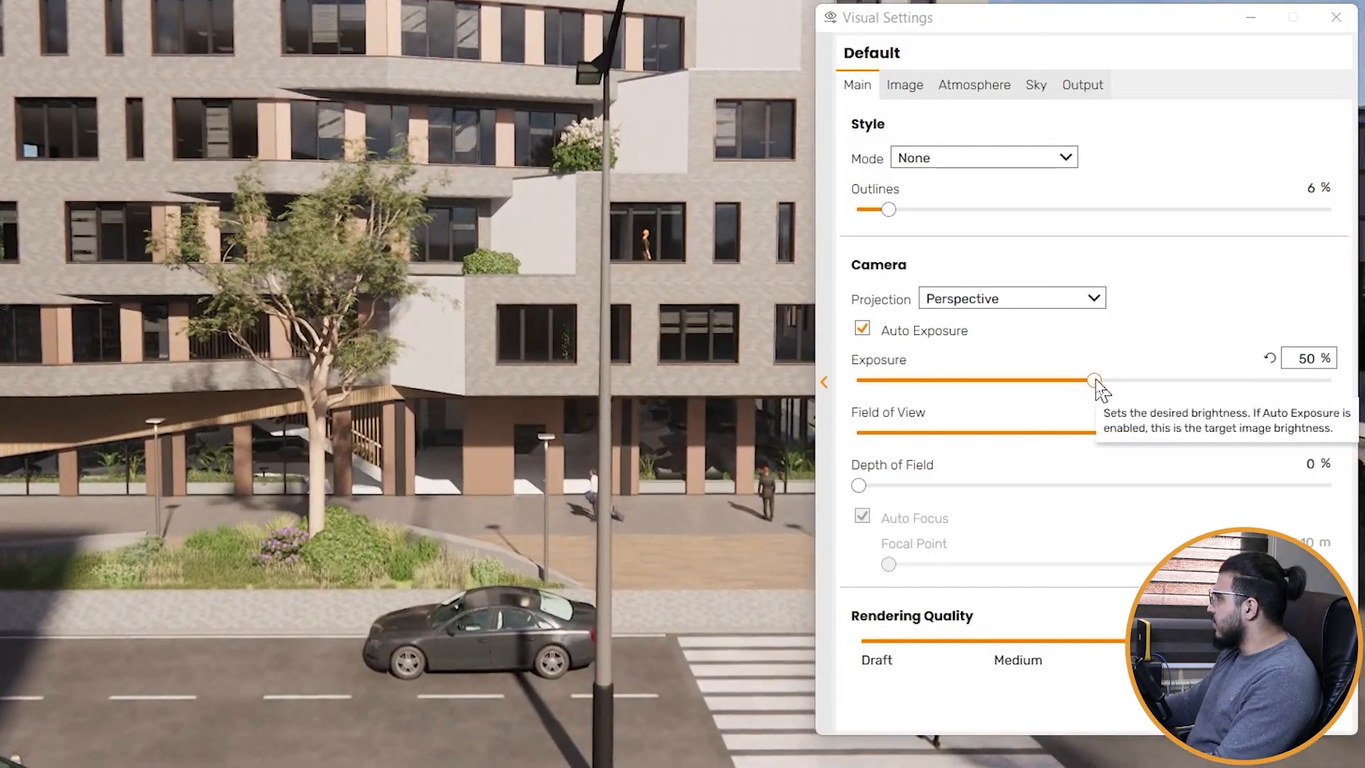
Step: Try a brighter exposure of 71% and a darker one, restoring the exposure to 50%
left_click_drag(1095, 382, 1197, 407)
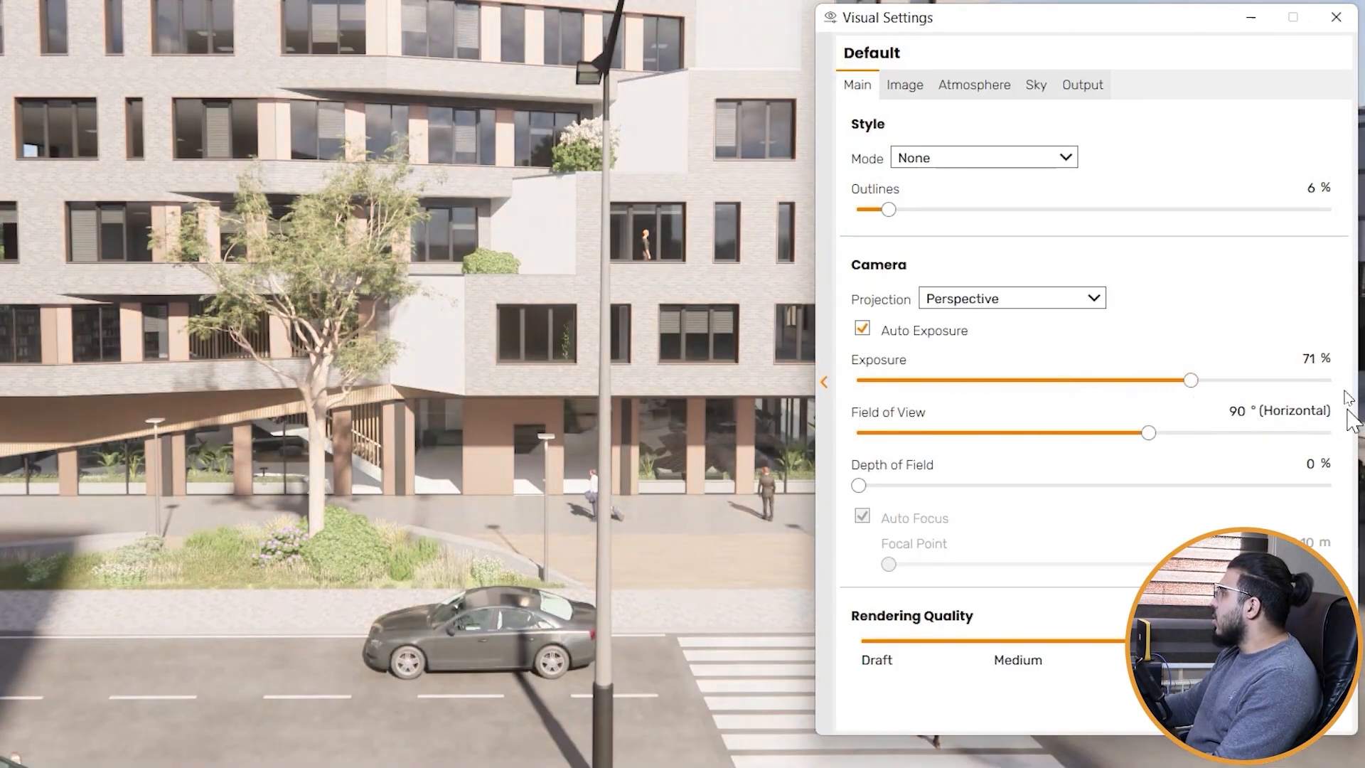
left_click(1264, 363)
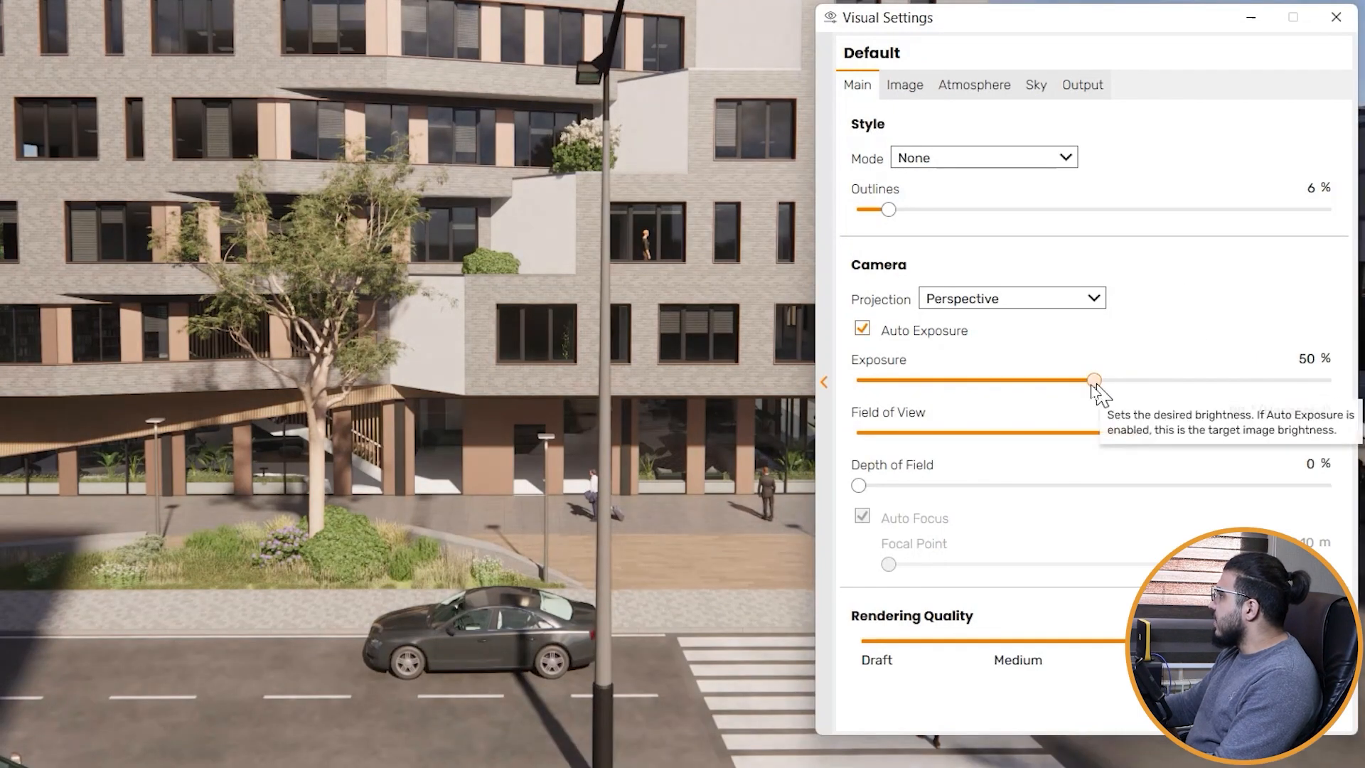
left_click_drag(1097, 384, 1064, 384)
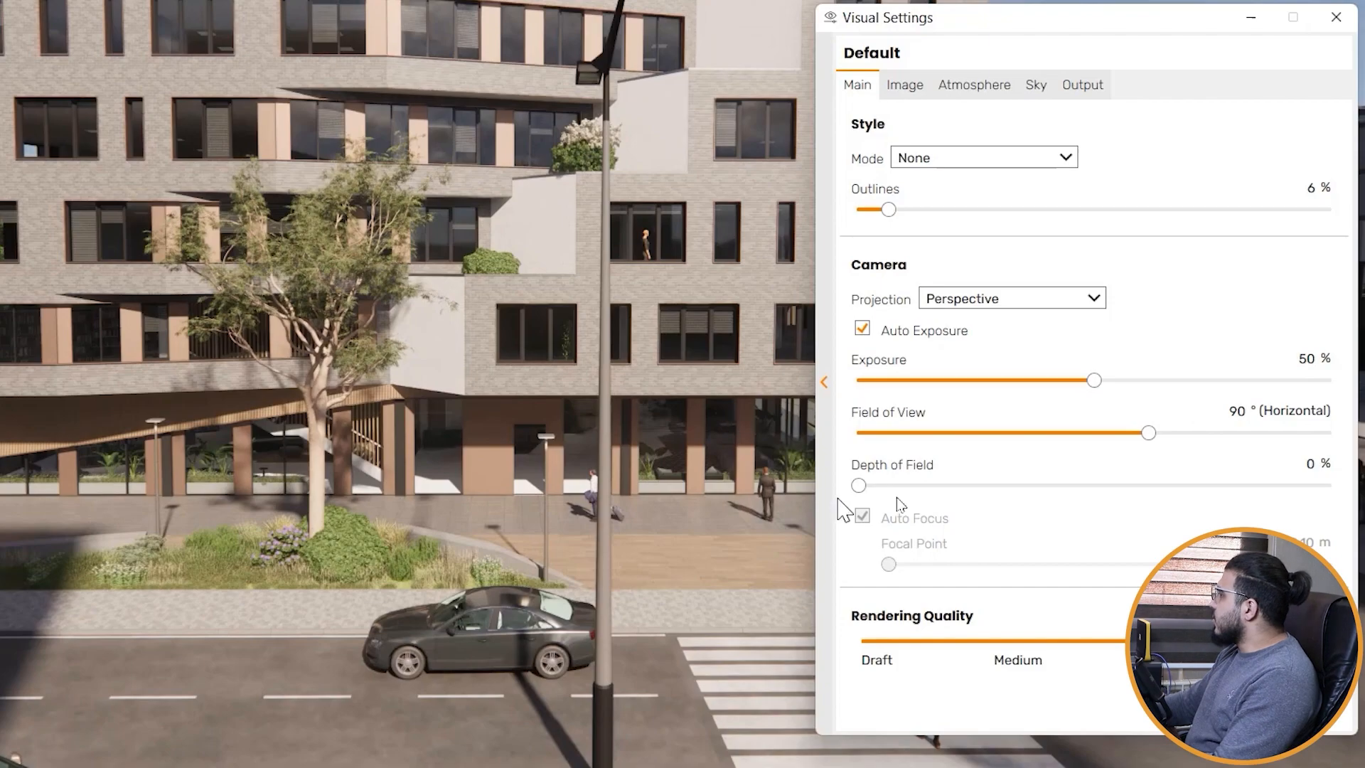
Step: Try wide and narrow horizontal fields of view, including 30° and 140°, and reset the value to 90°
left_click_drag(1148, 433, 1284, 435)
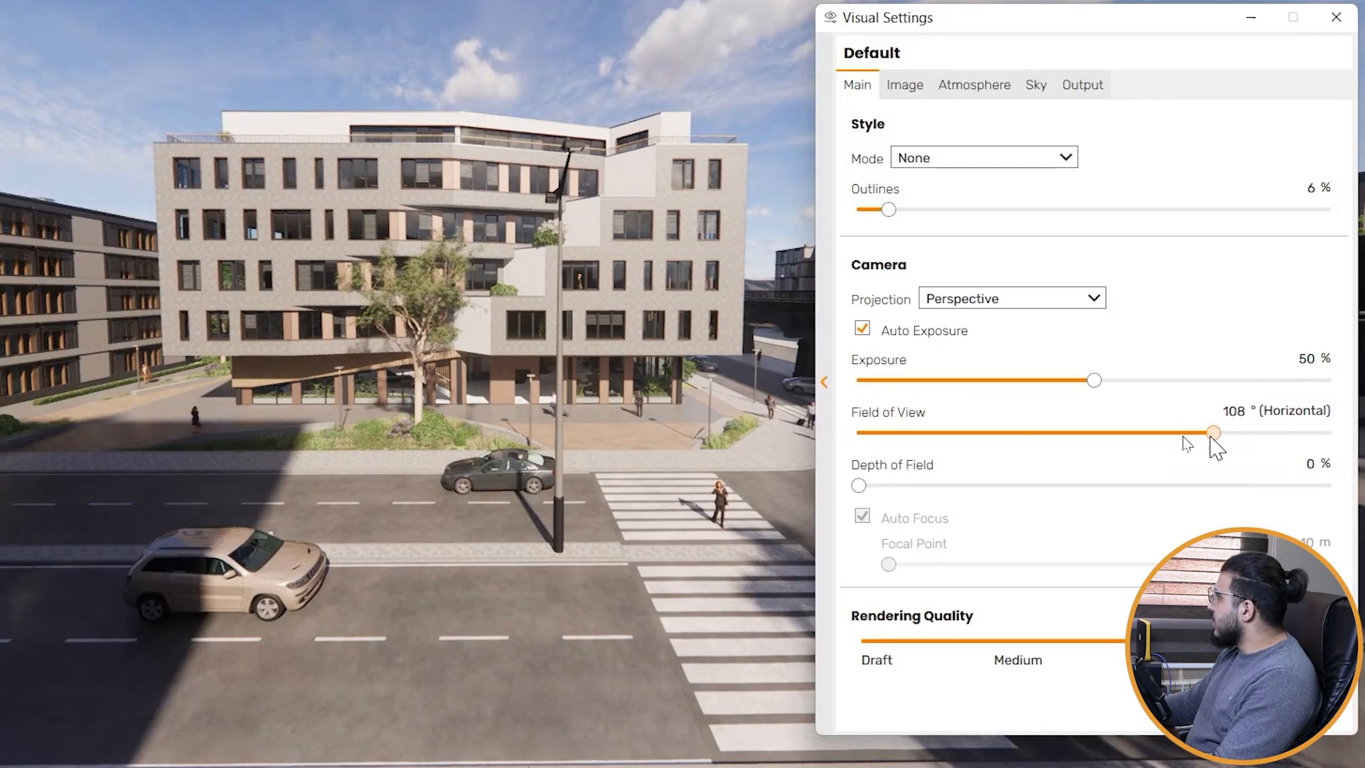
left_click_drag(1214, 447, 930, 457)
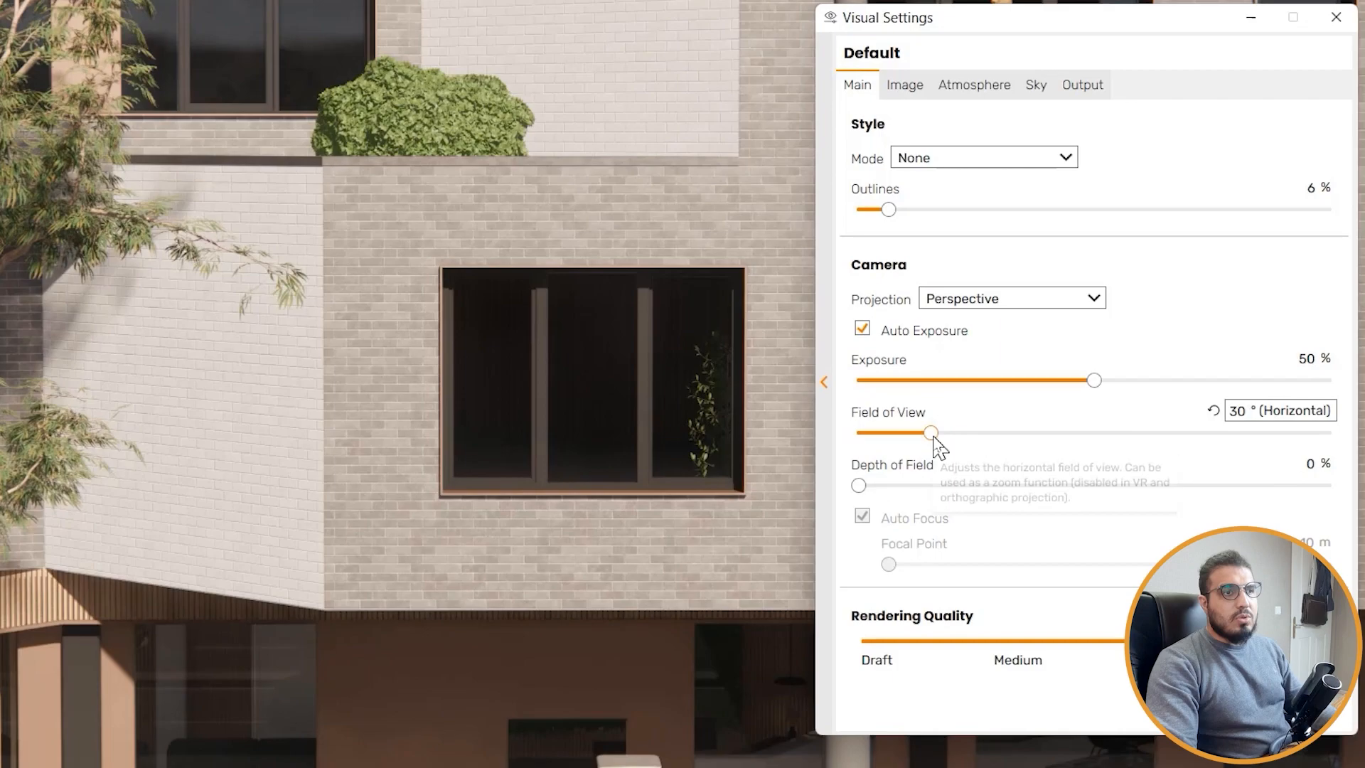
left_click_drag(934, 438, 1331, 435)
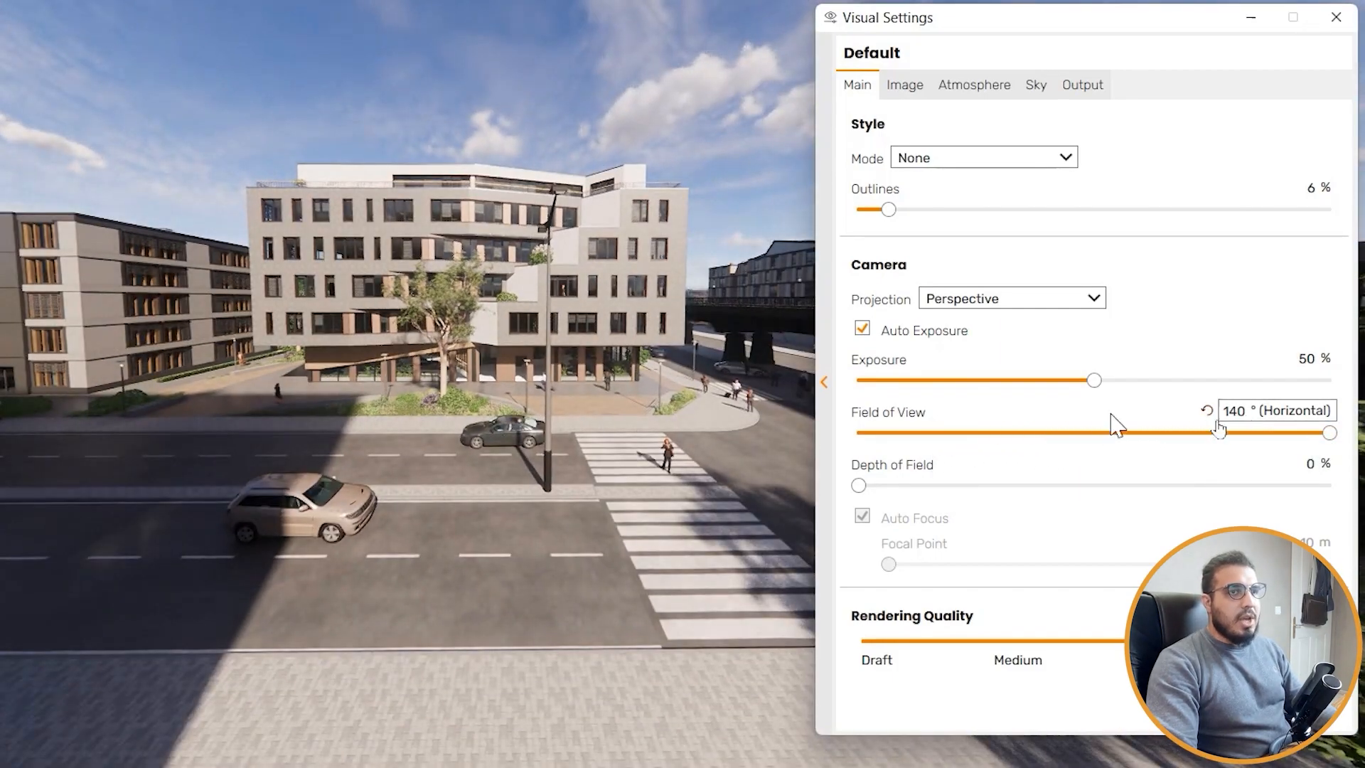
left_click(1205, 412)
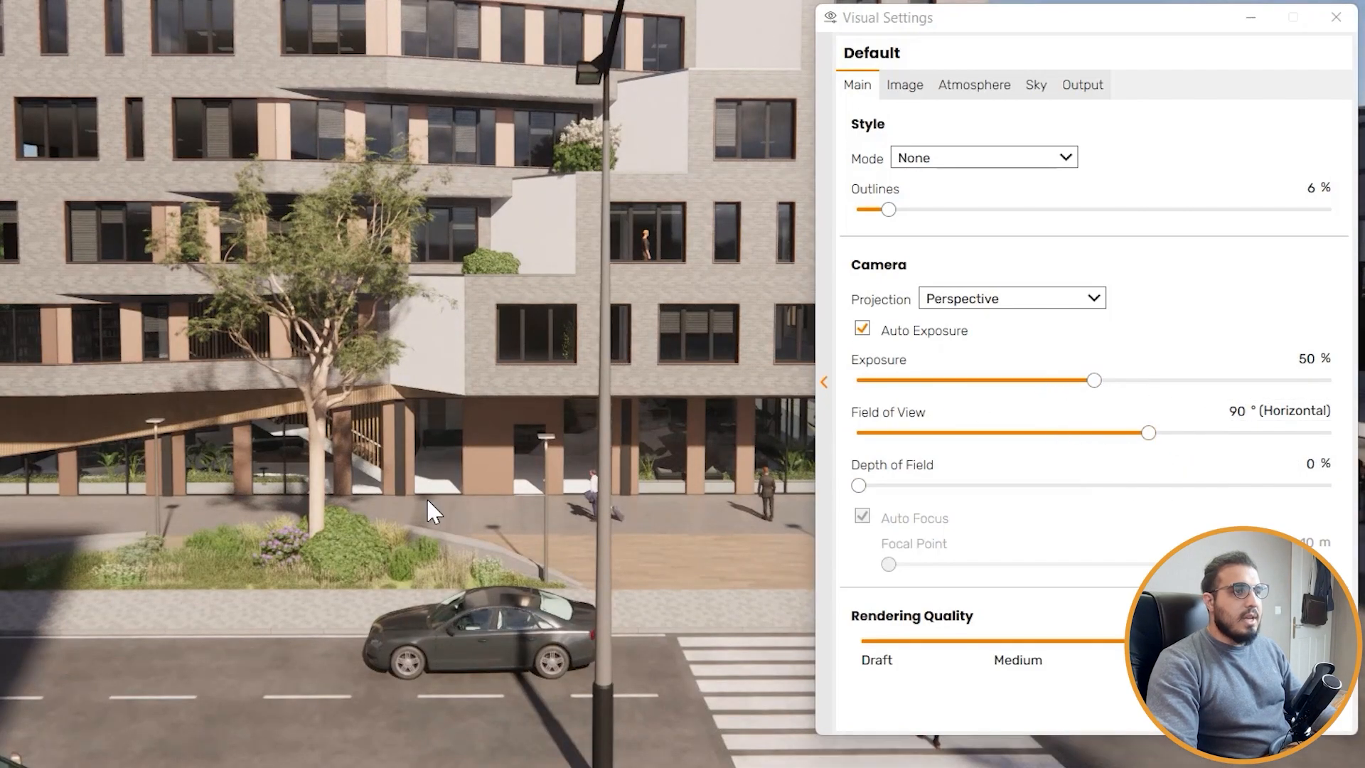
Step: Fly into the ground-floor café and frame the round marble table with the lamp and potted plant
left_click_drag(425, 497, 554, 533)
key("w")
key("s")
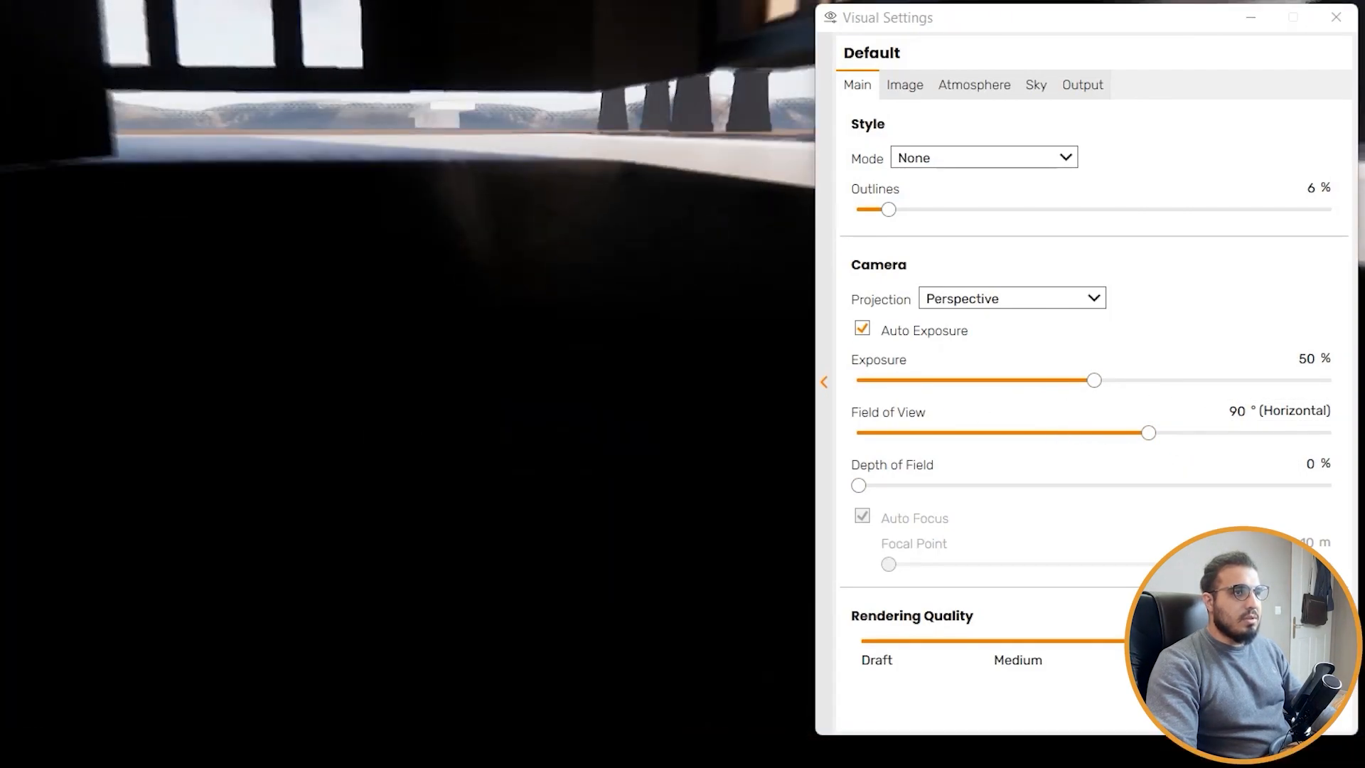
key("w")
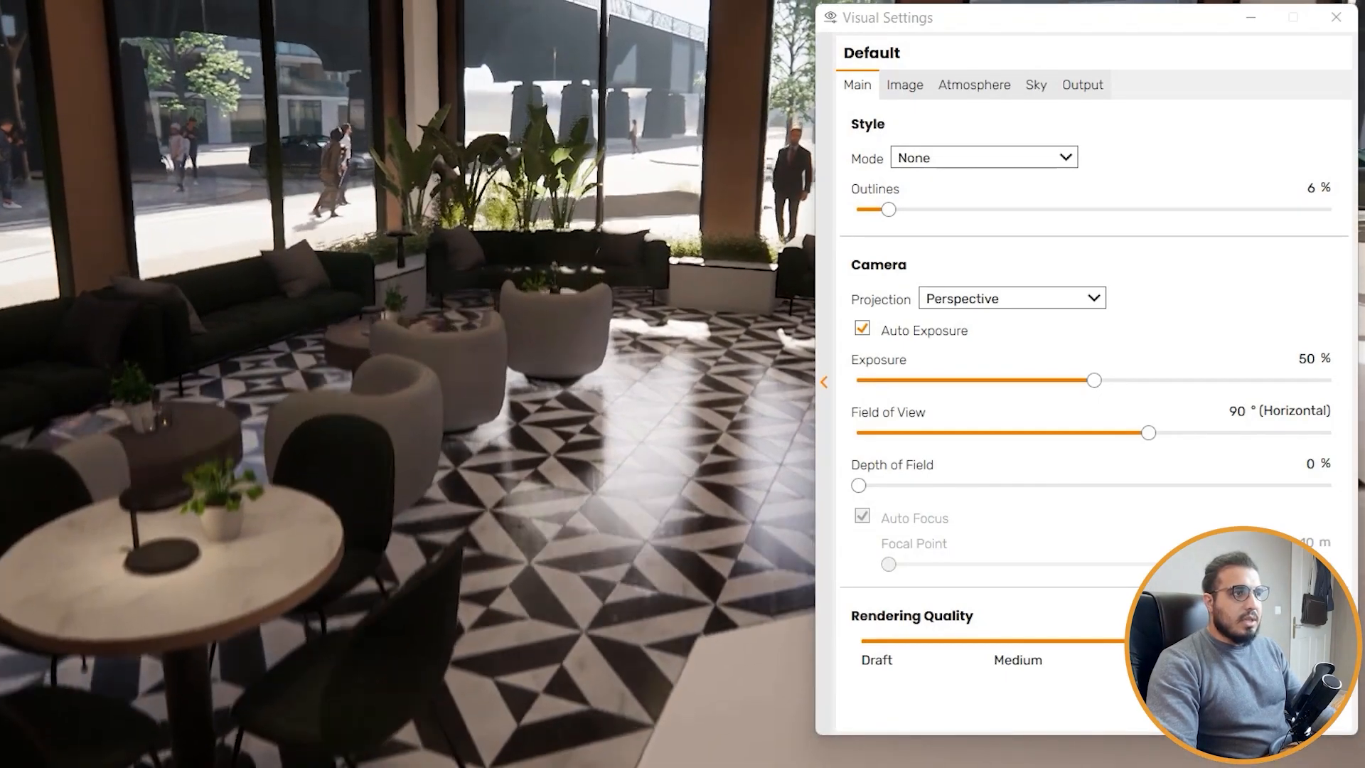
left_click_drag(499, 363, 487, 447)
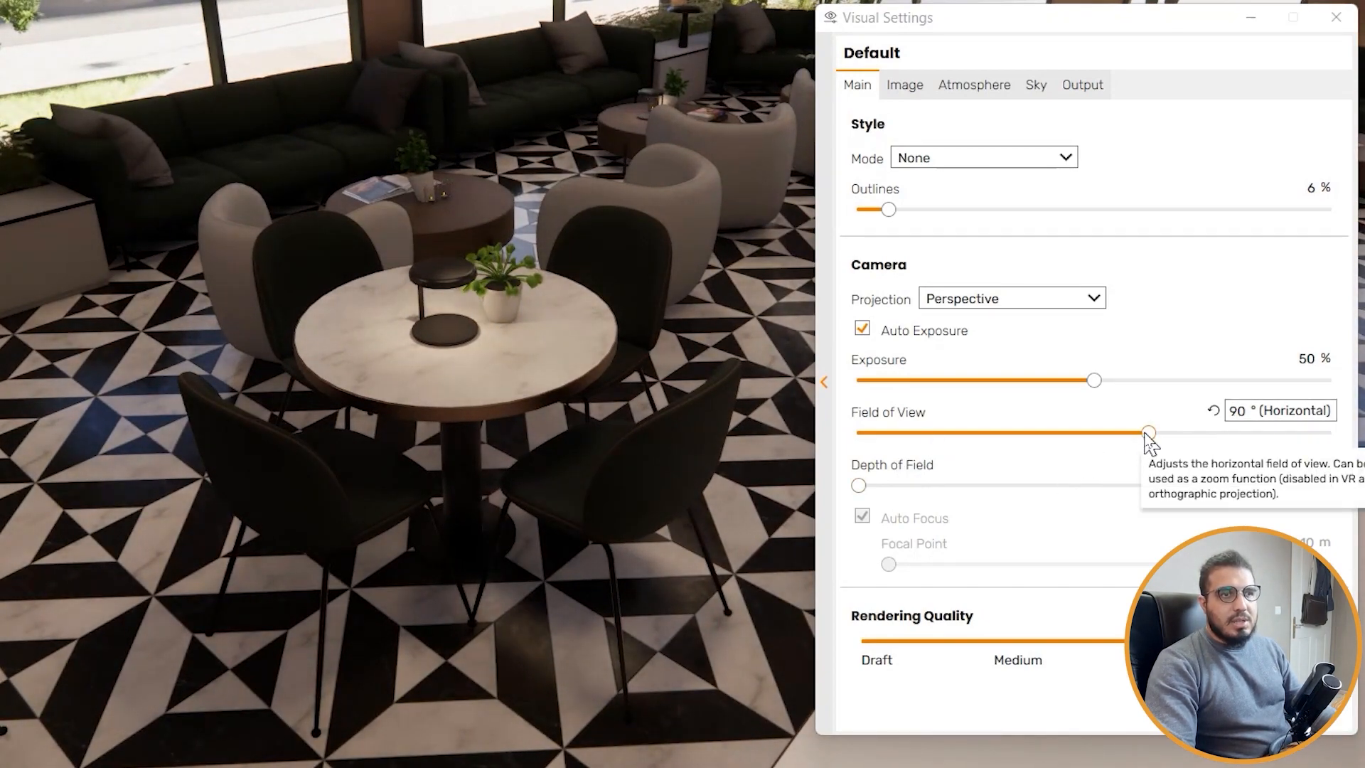
Step: Set the horizontal field of view to 38° and the depth of field to 25% for the table view
left_click_drag(1147, 434, 959, 435)
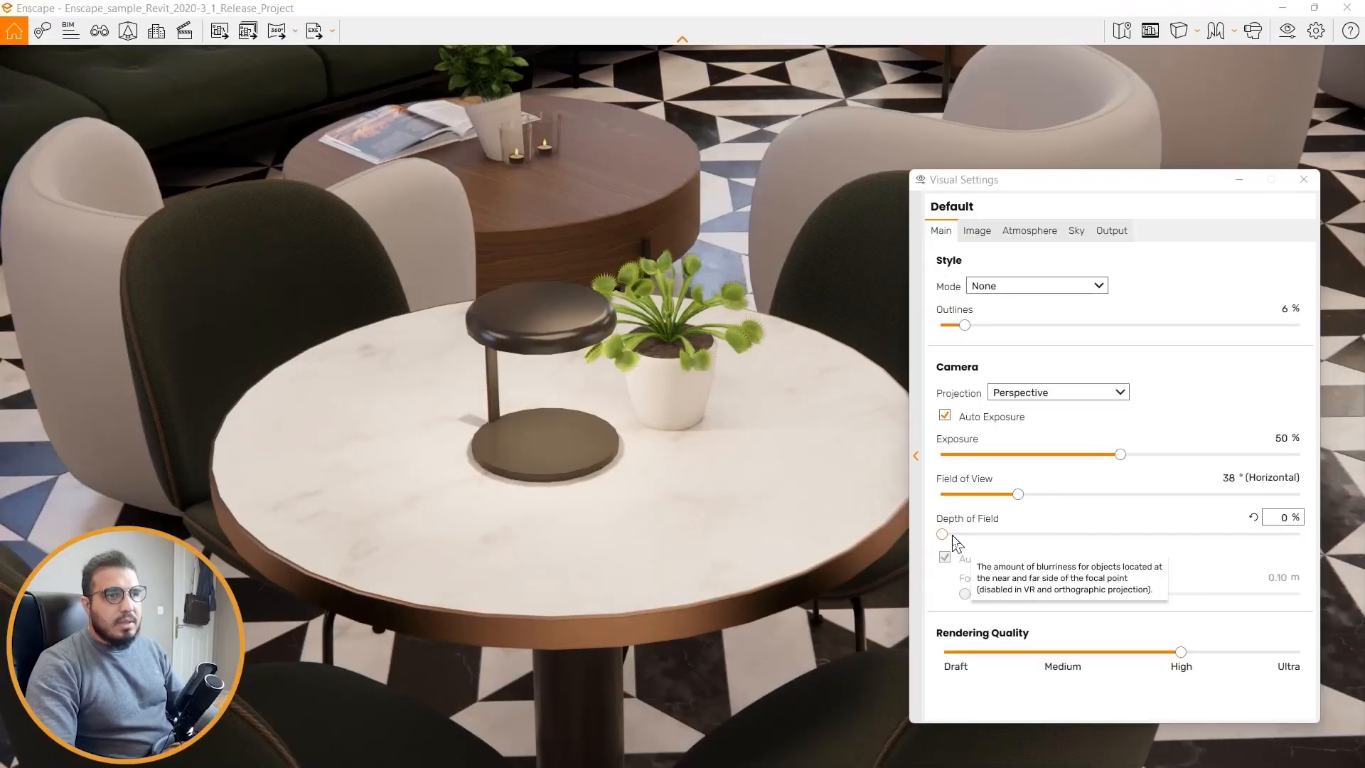
left_click_drag(953, 539, 1036, 540)
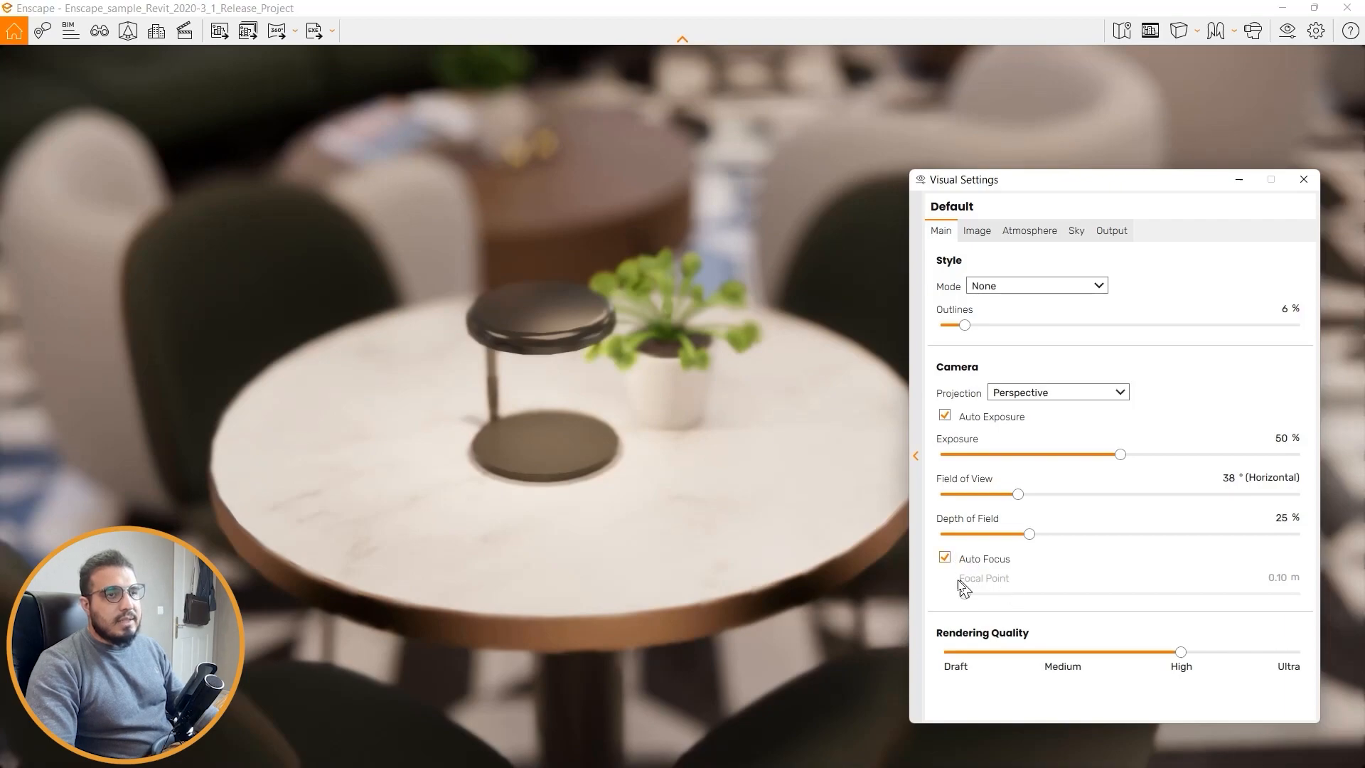
Step: Turn off Auto Focus and adjust the focal point to 2.49 m to focus on the potted plant
left_click(945, 558)
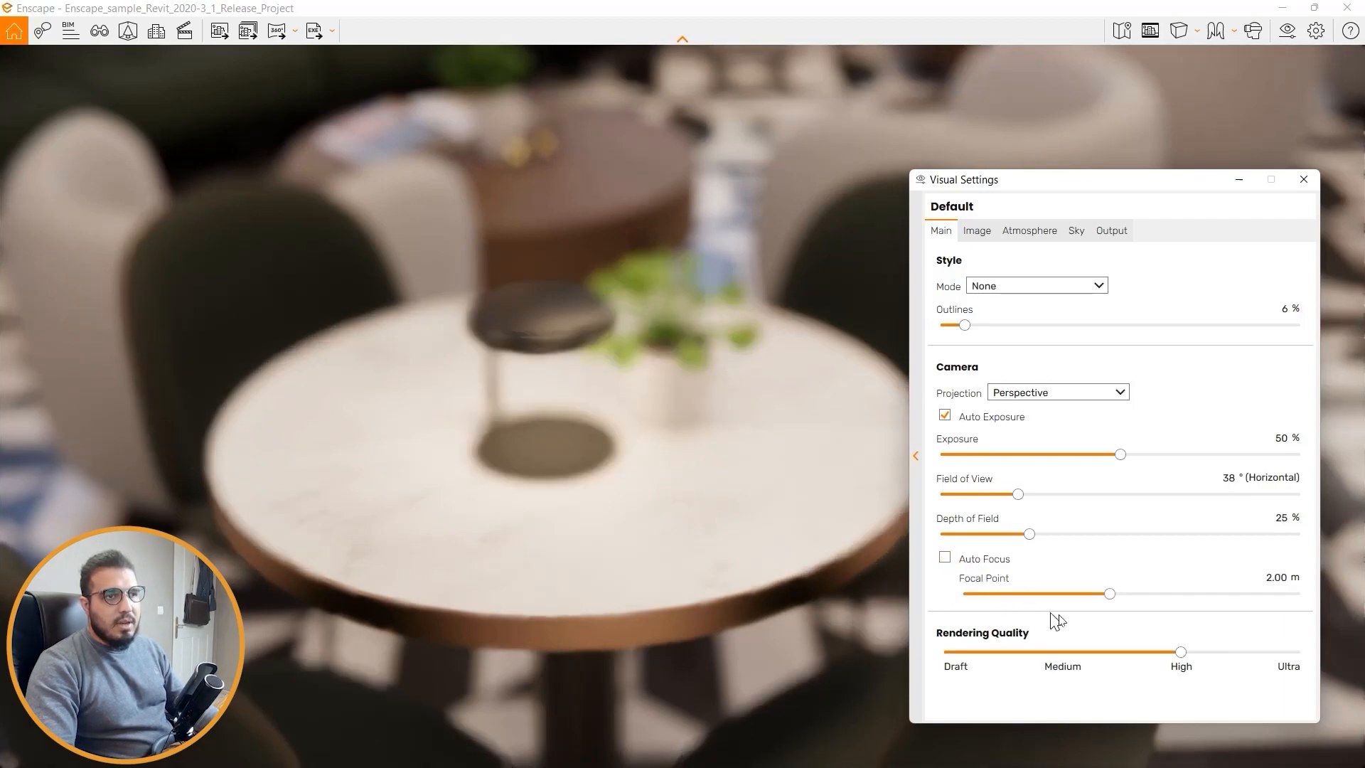
left_click_drag(1113, 595, 1080, 596)
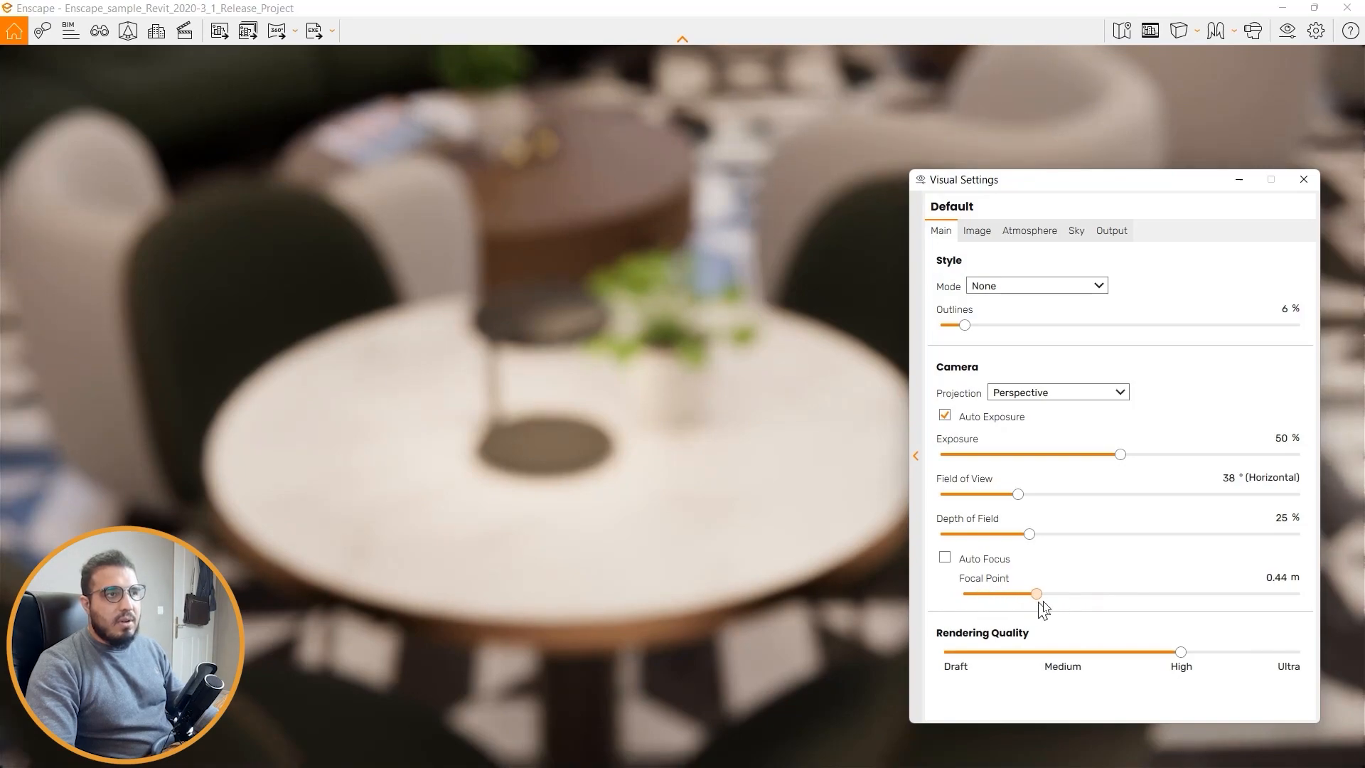
left_click_drag(1107, 600, 1119, 595)
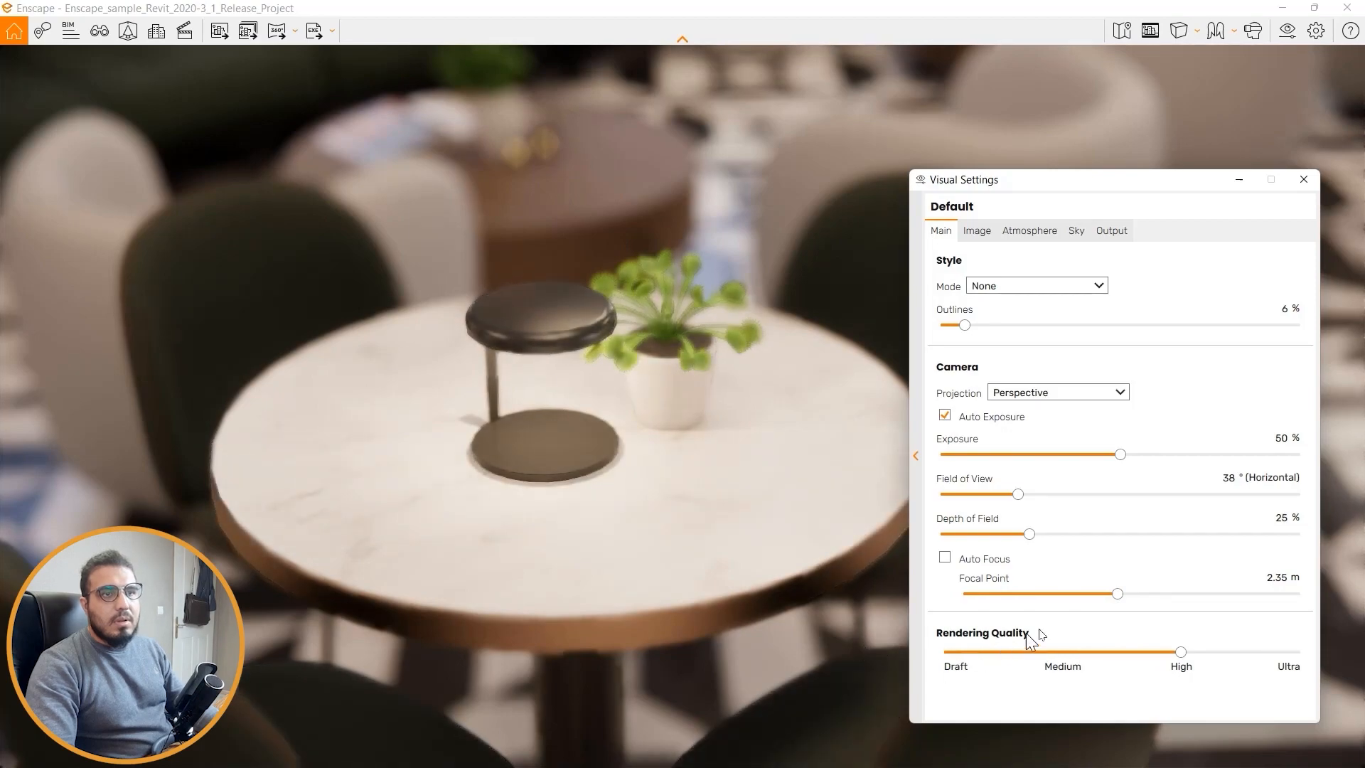
left_click_drag(1117, 597, 1121, 597)
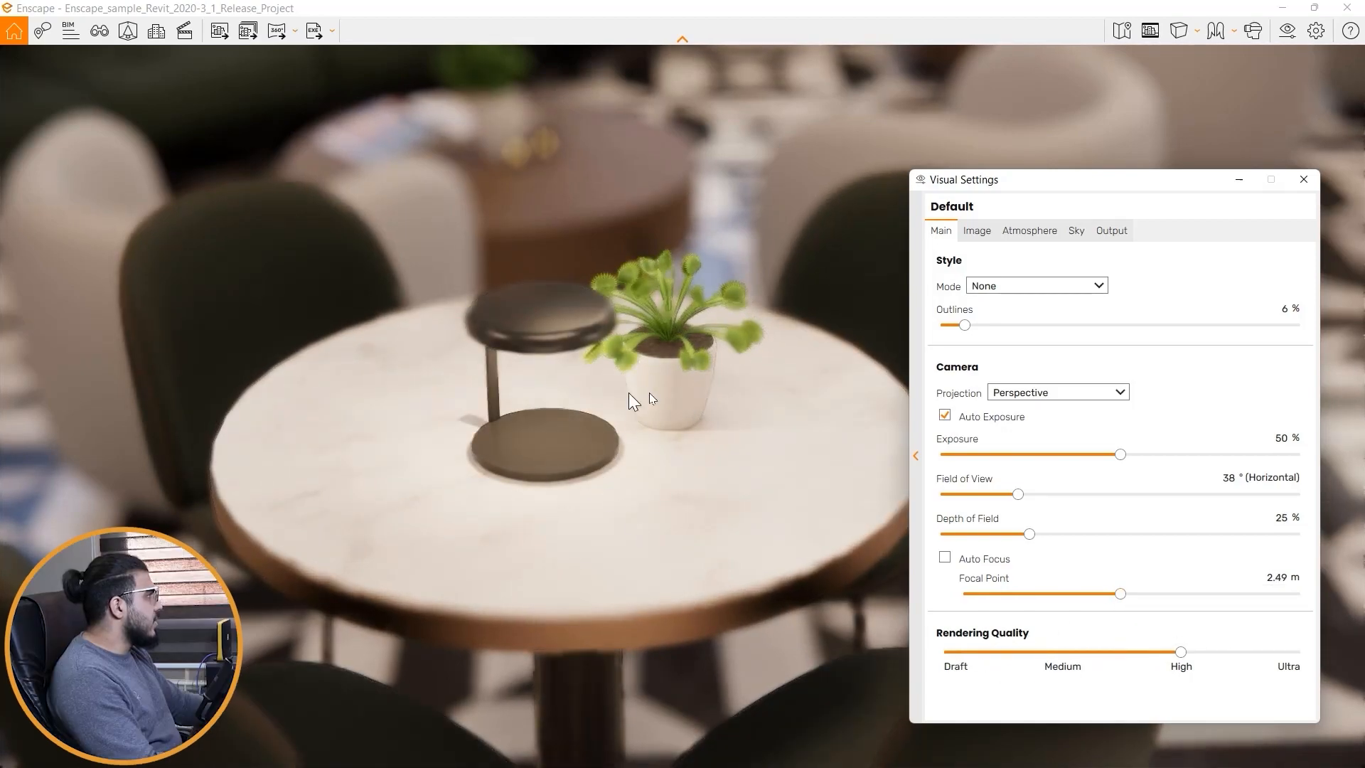
Step: Shift the view of the marble table slightly and turn Auto Focus back on
left_click_drag(668, 341, 726, 231)
key("a")
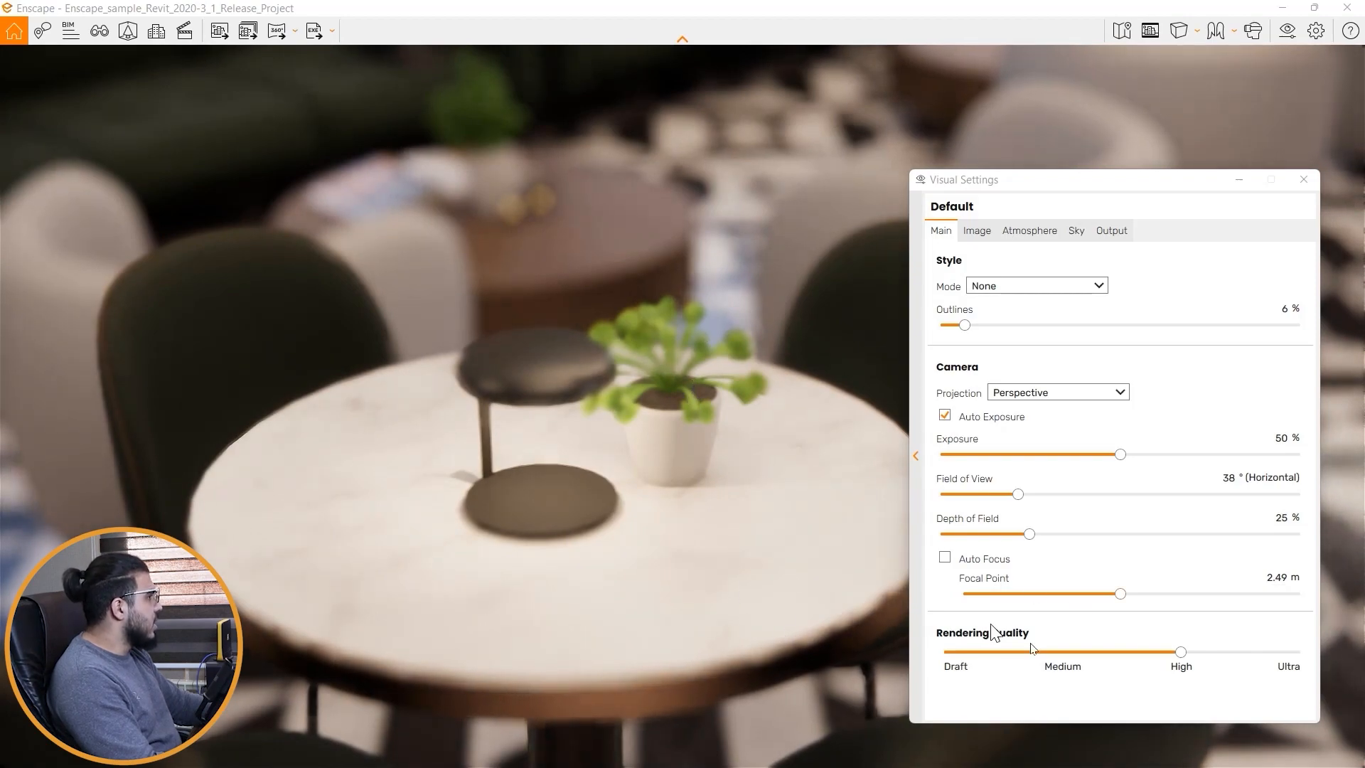
left_click(943, 558)
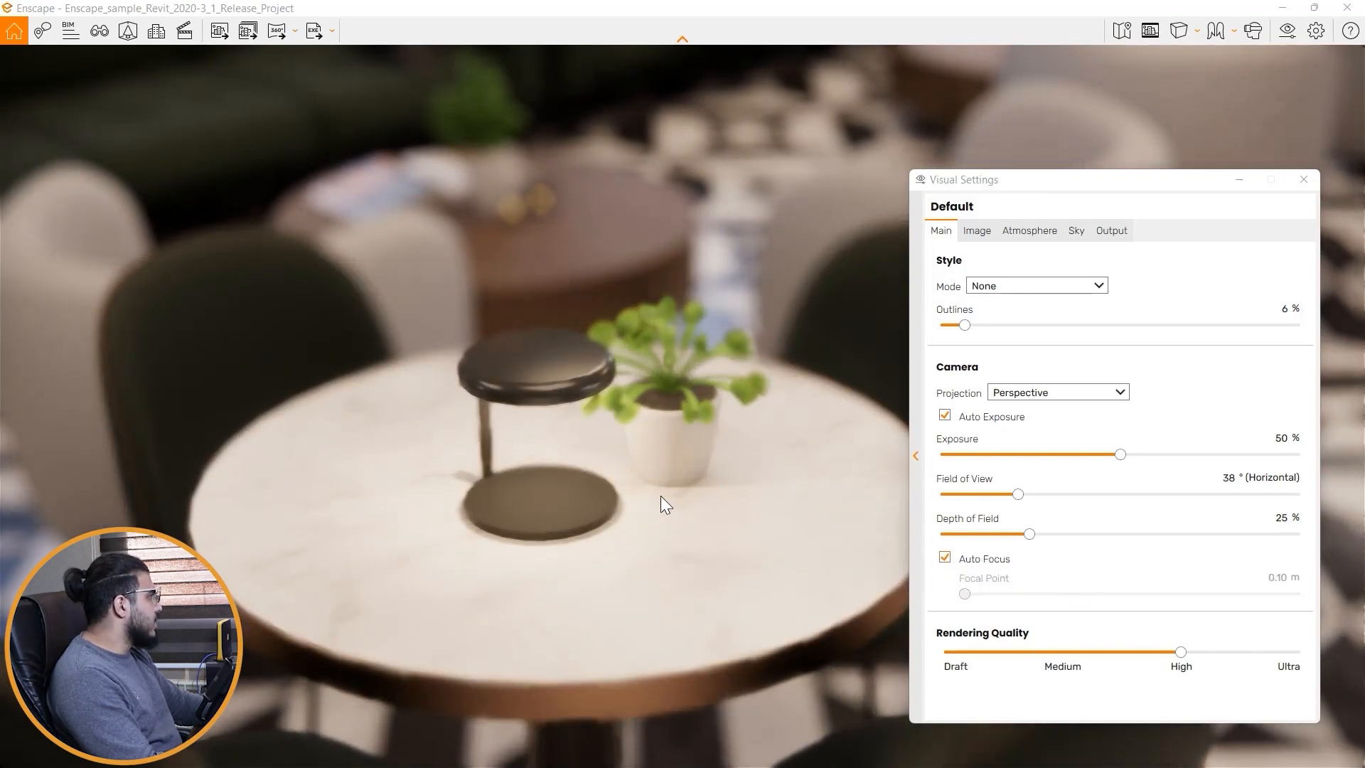
Step: Move closer to the marble table, turn off Auto Focus and set the focal point to 1.75 m to sharpen the potted plant
key("w")
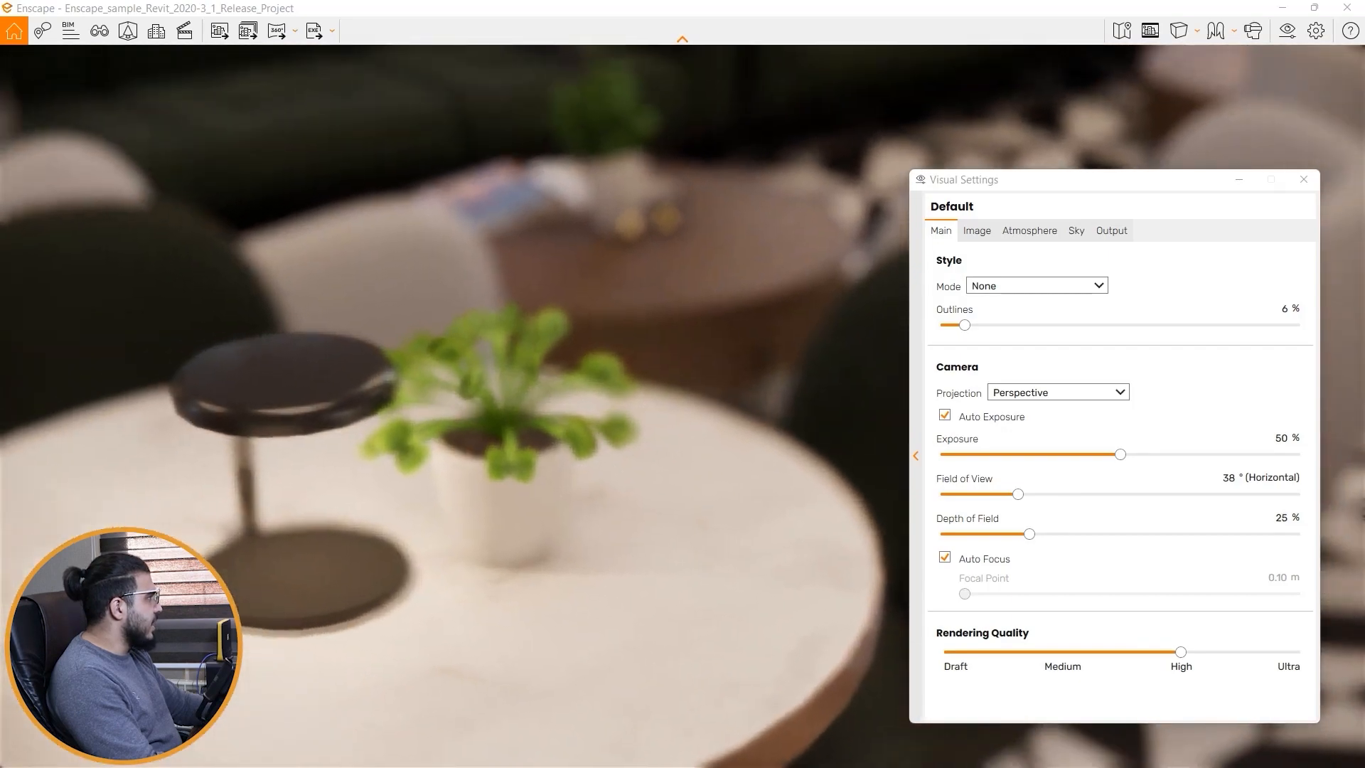
key("w")
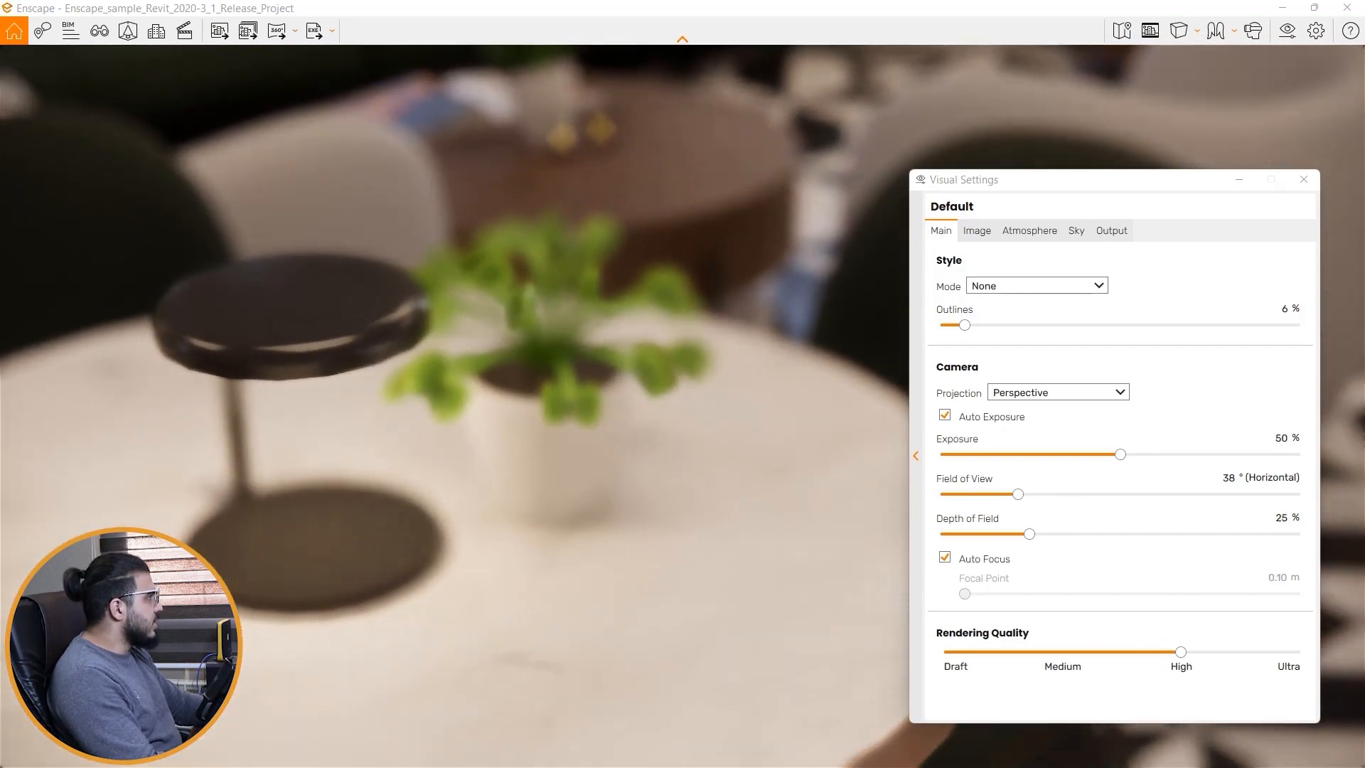
scroll(710, 574, "down", 3)
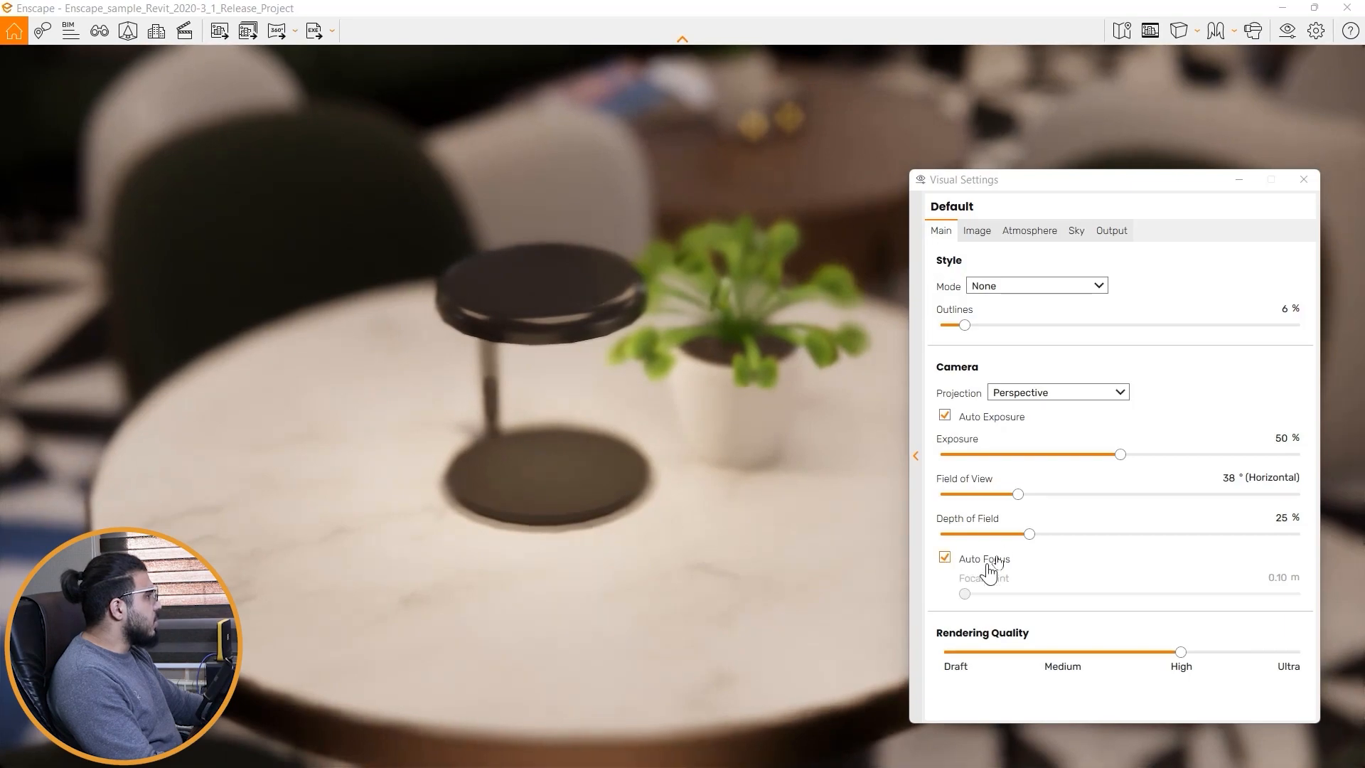
left_click(945, 558)
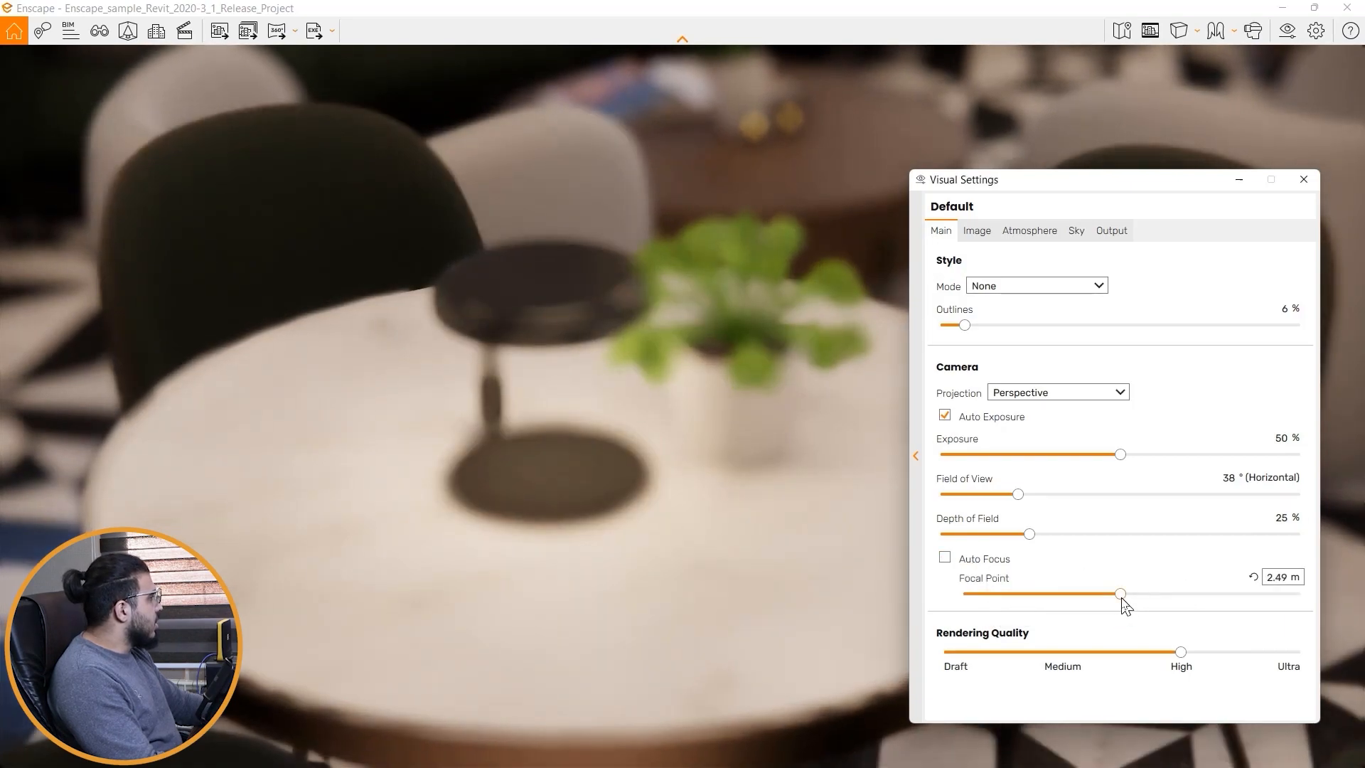
mouse_move(1106, 596)
left_mouse_down()
mouse_move(1081, 594)
mouse_move(1107, 595)
left_mouse_up()
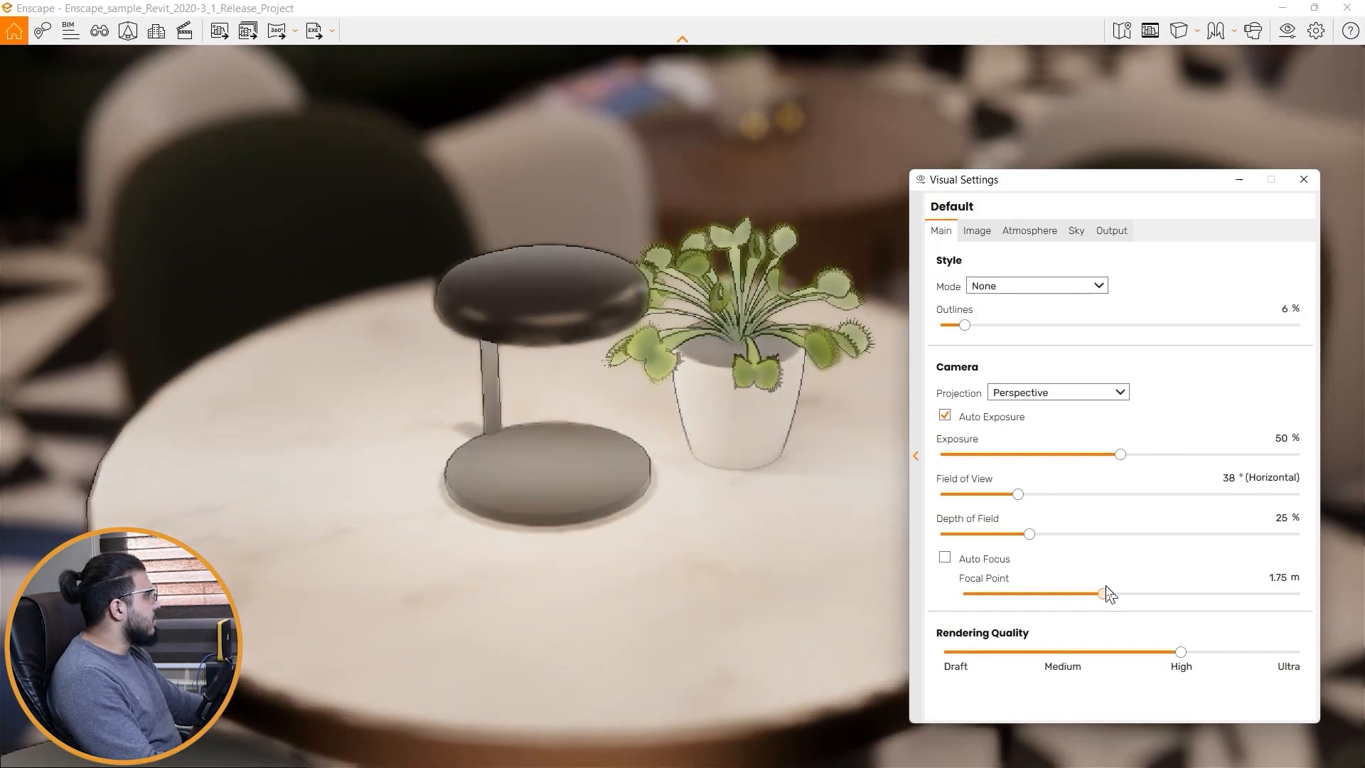
left_click_drag(731, 599, 1327, 616)
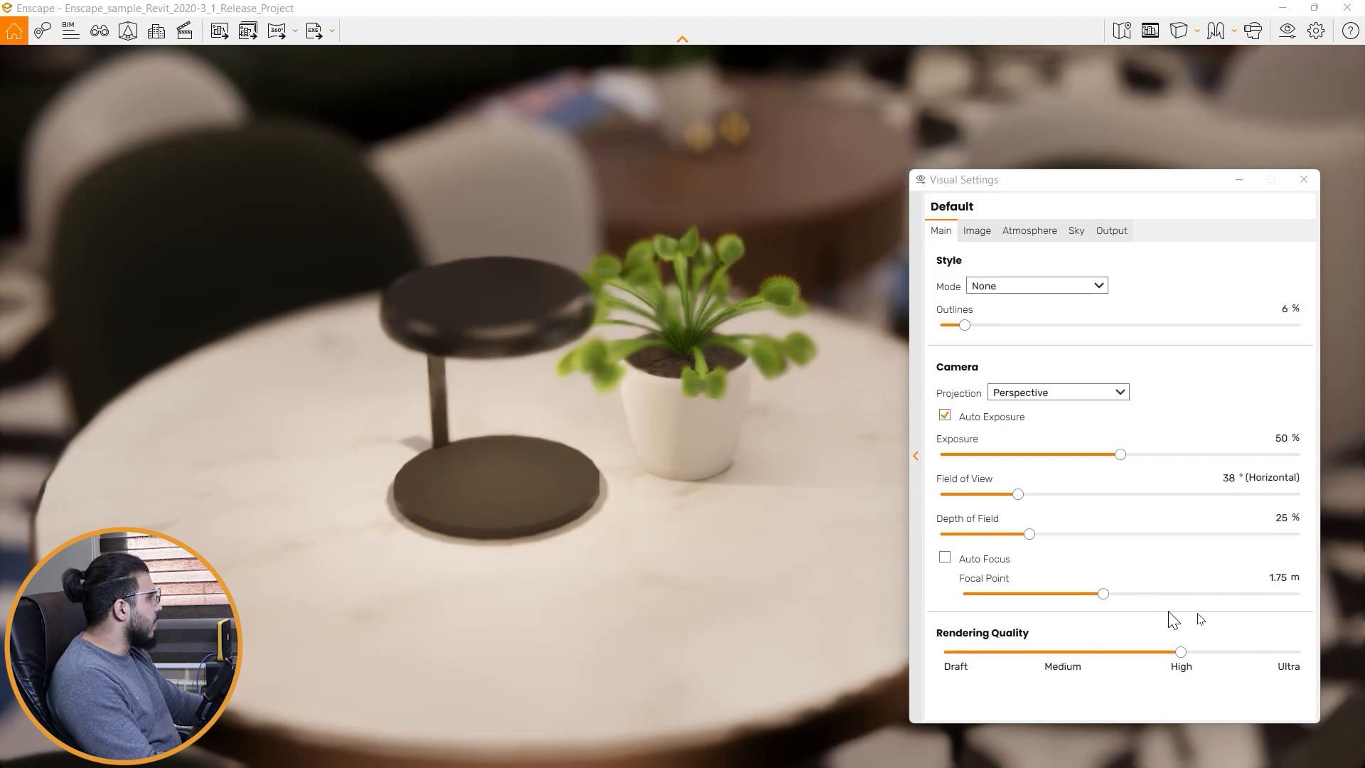
Step: Set the depth of field to 0% and reset the horizontal field of view to 90°
left_click_drag(1041, 538, 942, 535)
left_click_drag(817, 554, 682, 569)
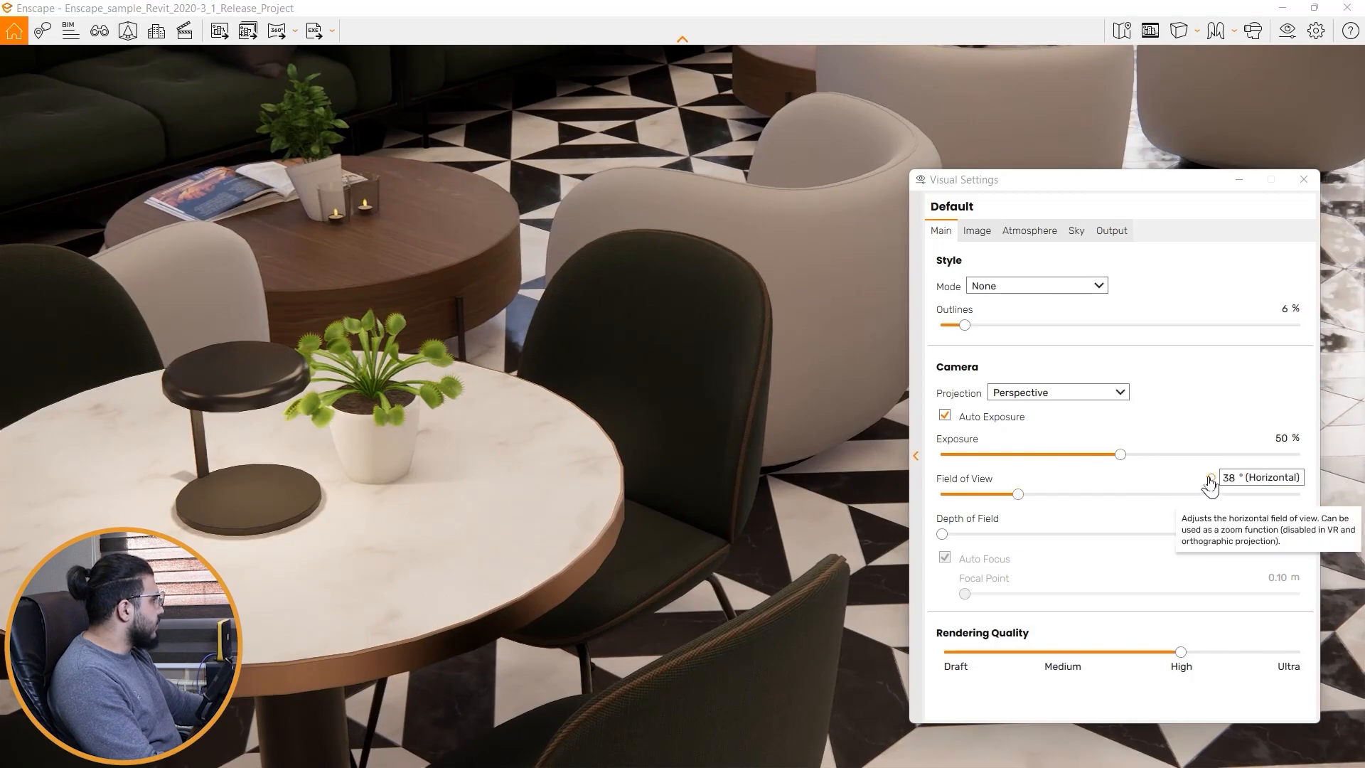
left_click(1210, 480)
Step: Fly out of the café and frame the building's street corner from above the crosswalk
key("w")
left_click_drag(653, 526, 839, 455)
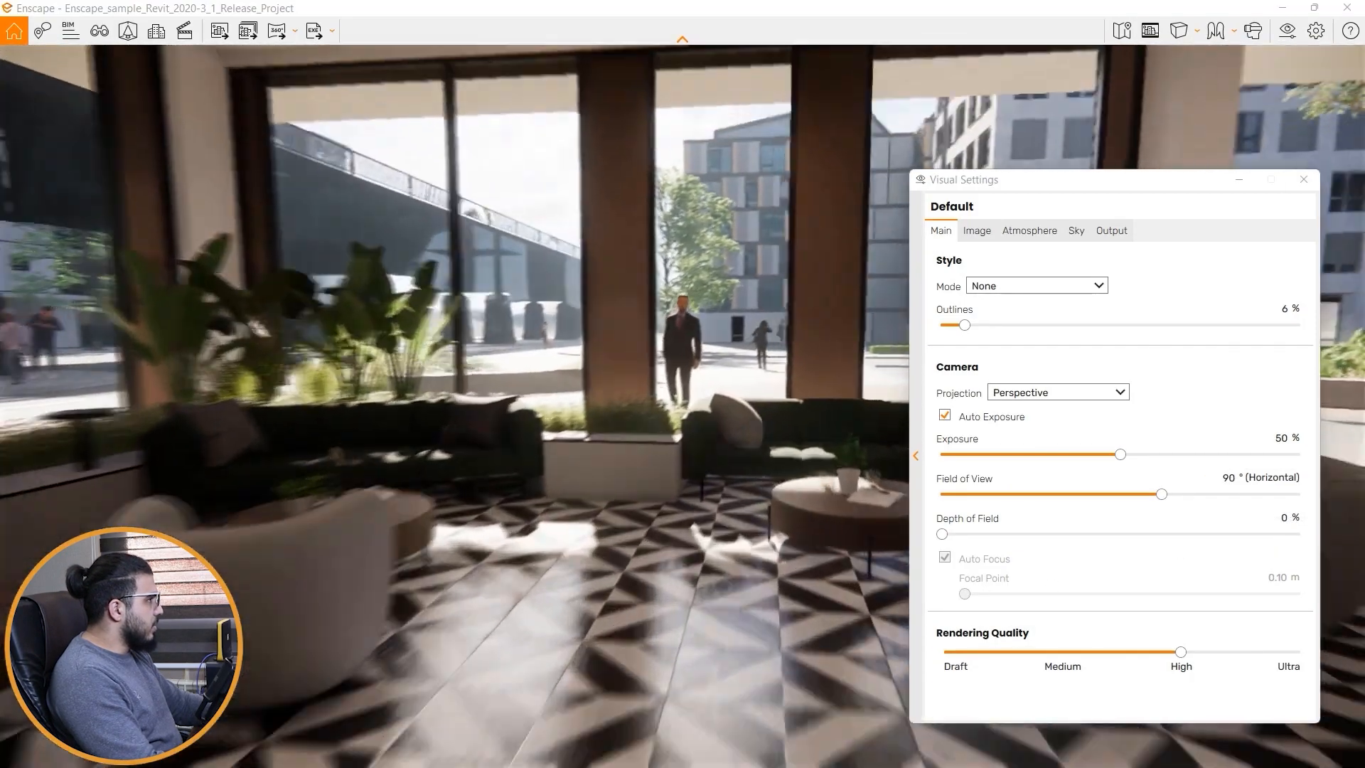
key("w")
left_click_drag(568, 469, 803, 498)
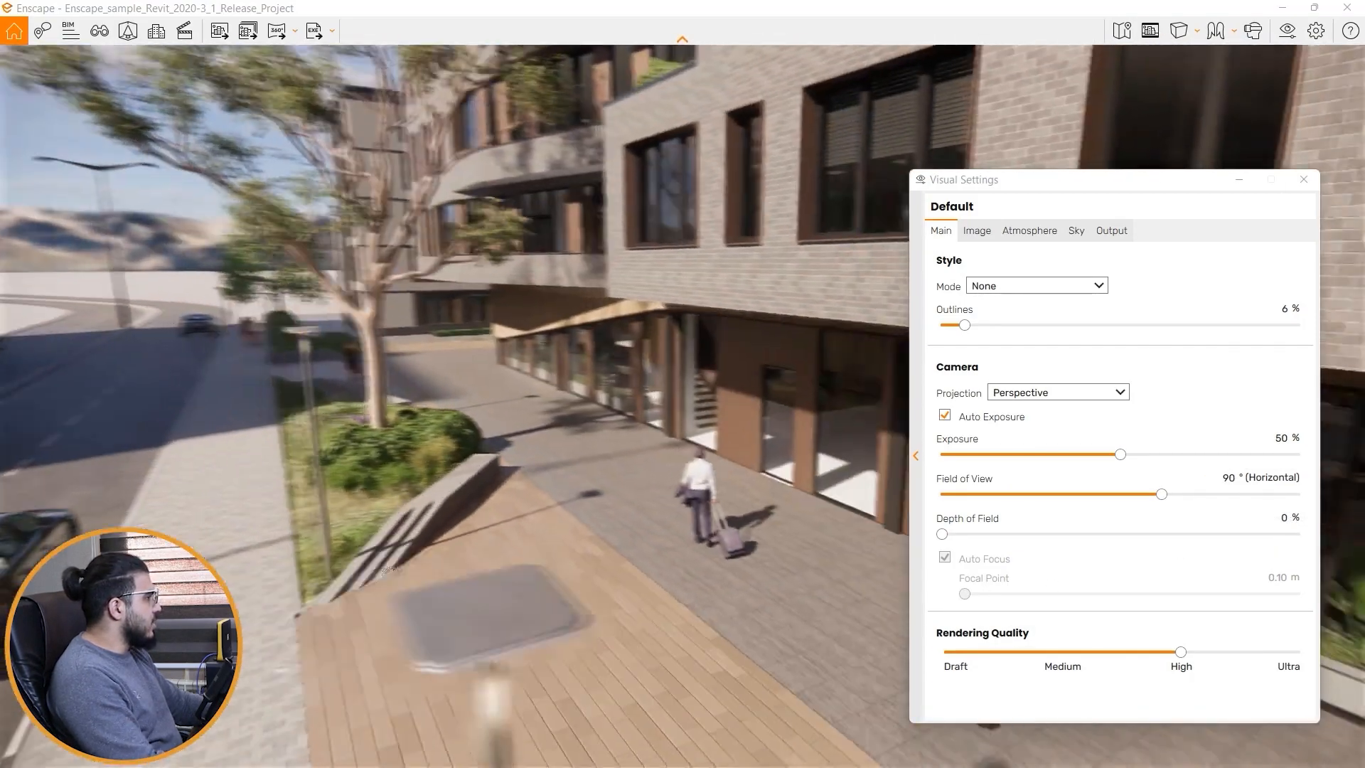
key("s")
left_click_drag(659, 529, 818, 535)
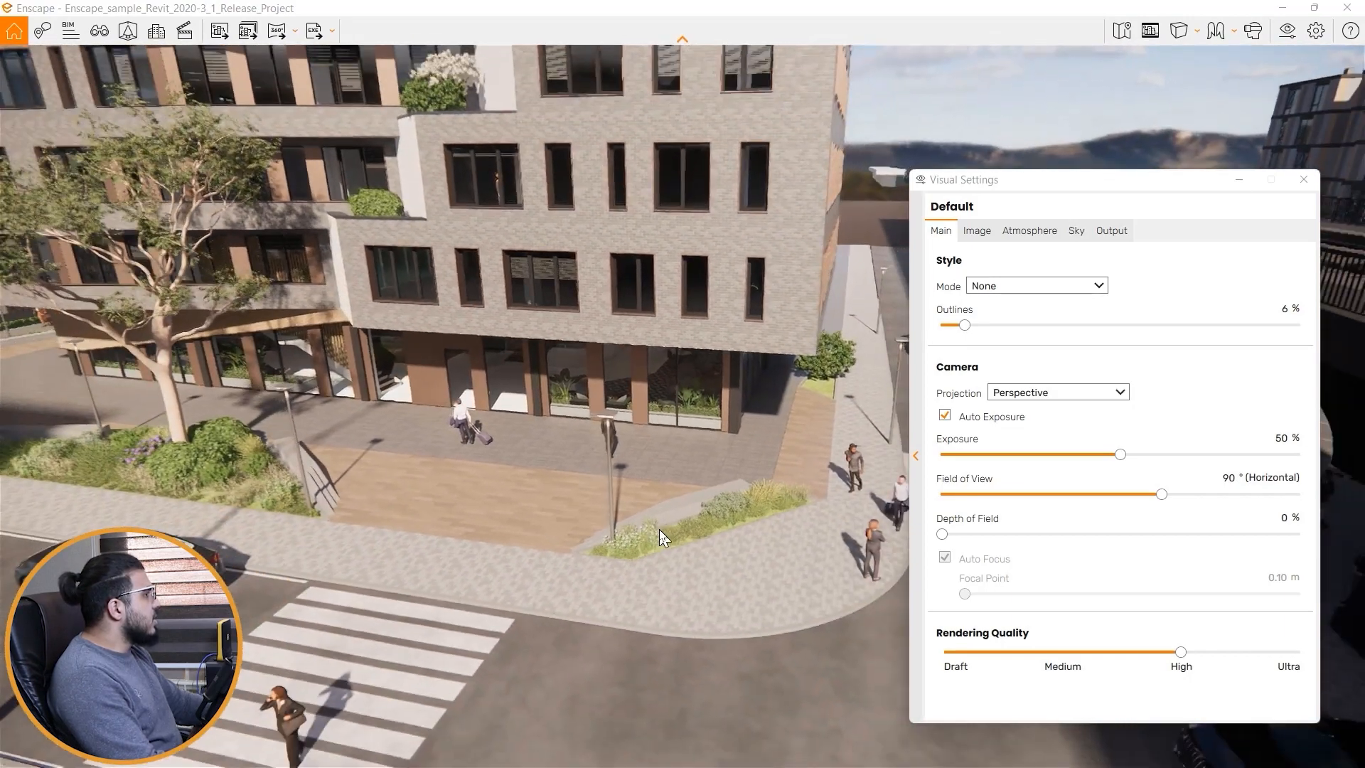
key("w")
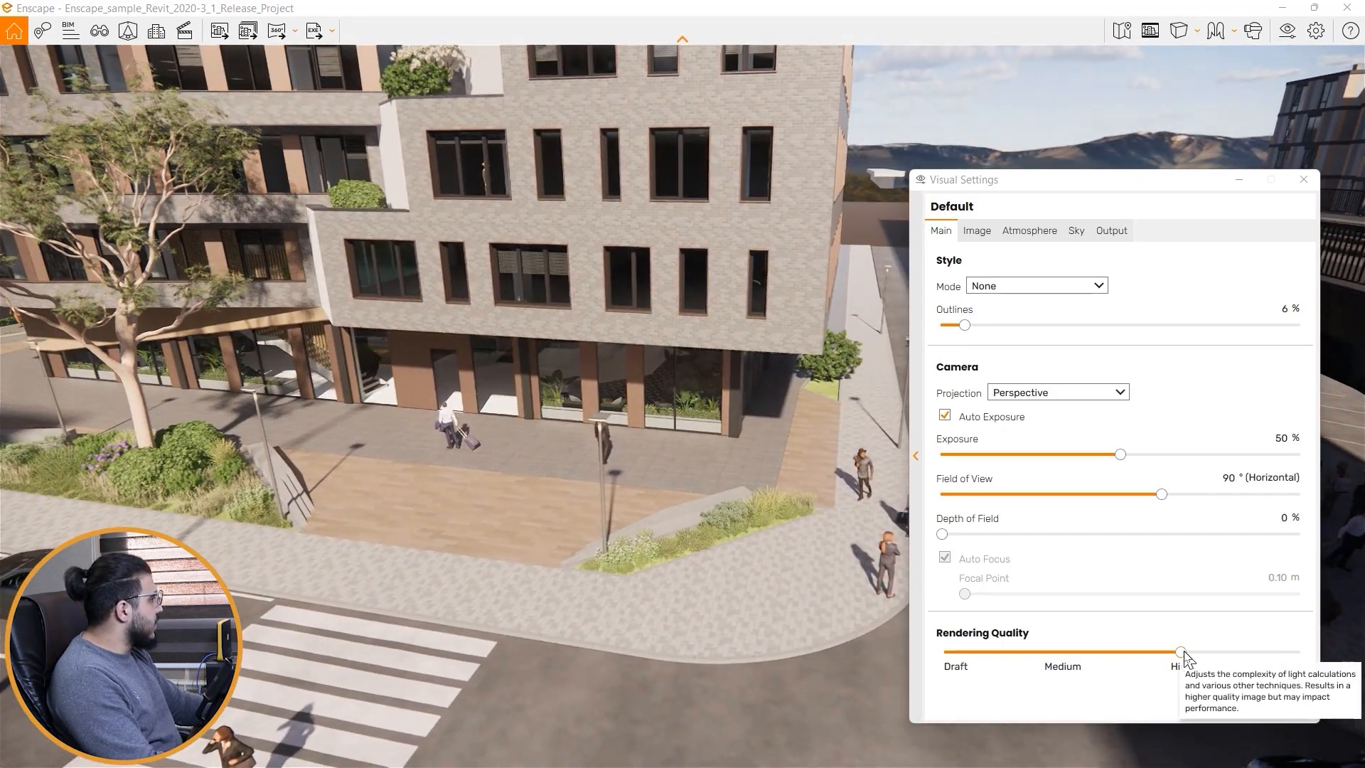
Step: Lower the rendering quality to Draft and check its effect on the building exterior
left_click_drag(1181, 652, 1031, 652)
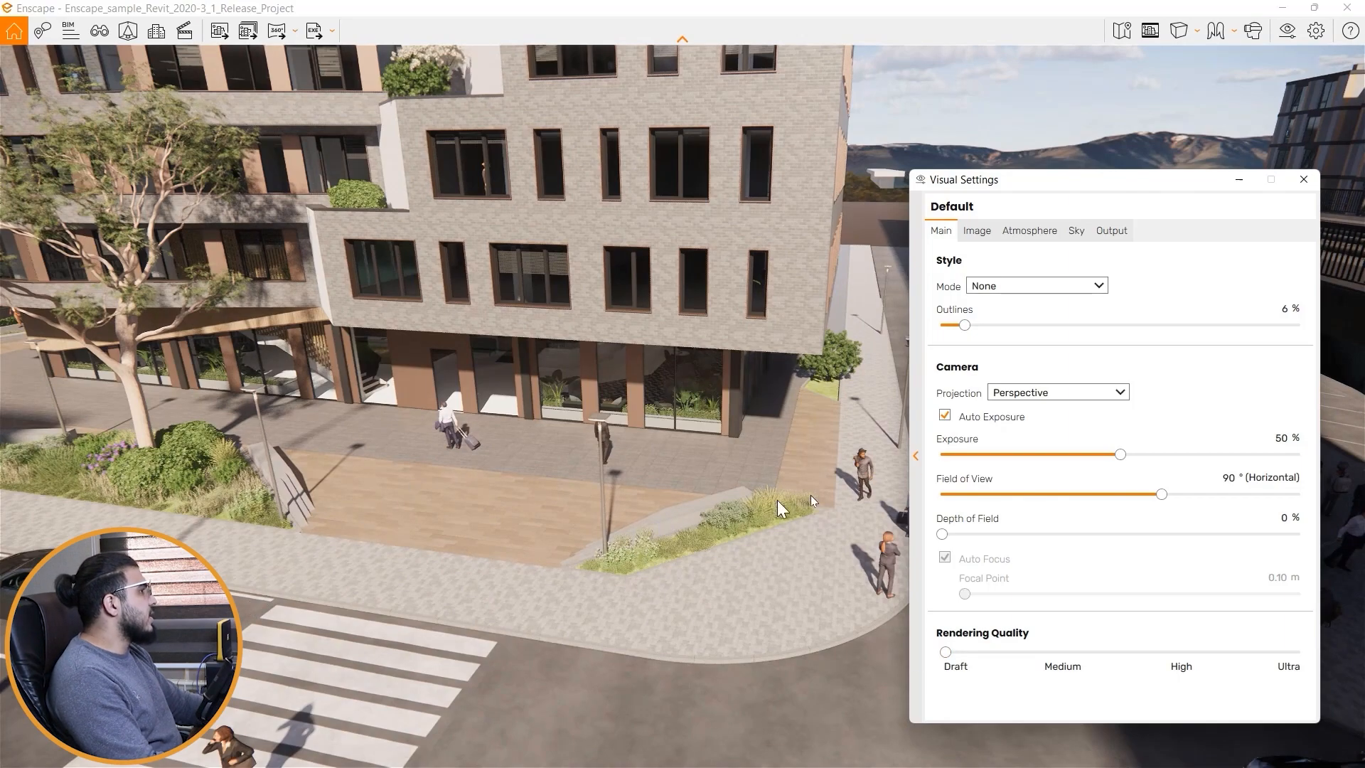
left_click(498, 489)
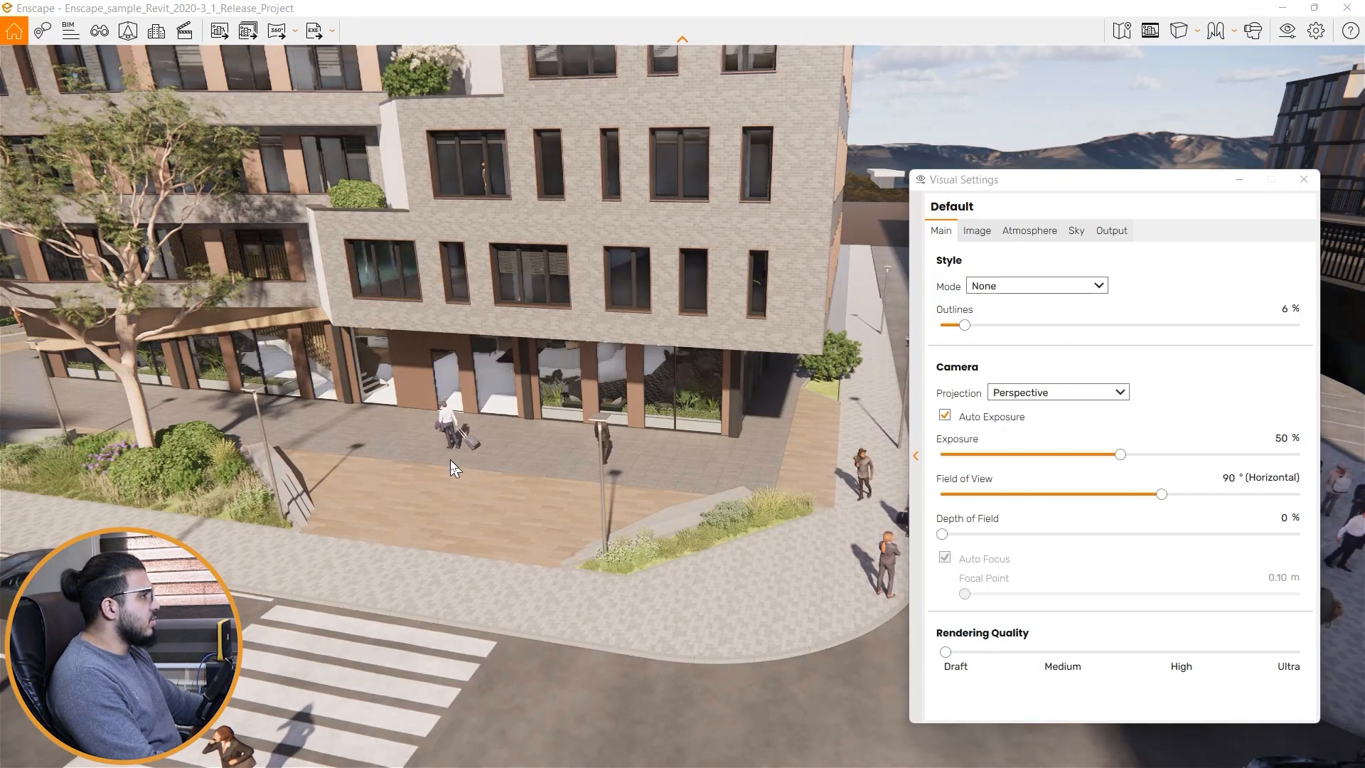
left_click_drag(450, 460, 450, 459)
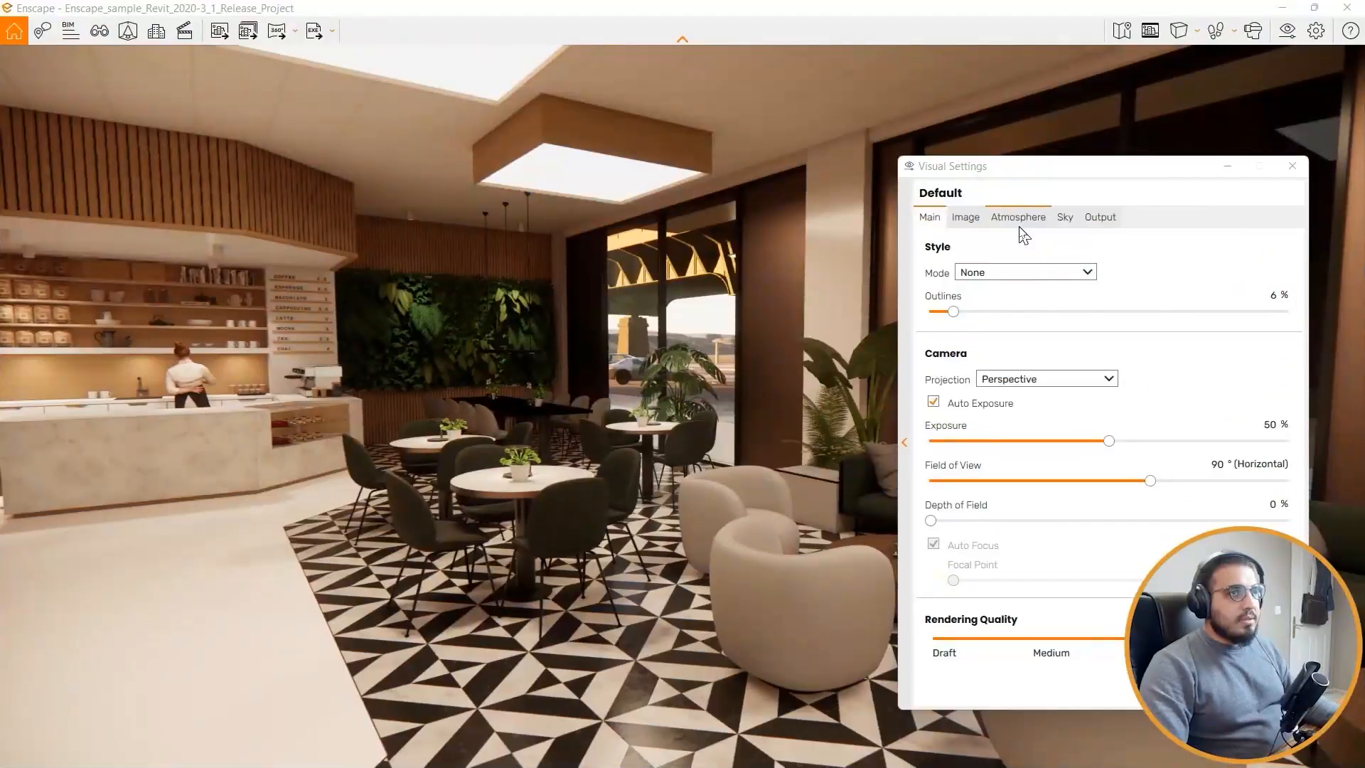
Step: Try Auto Contrast in the image corrections and turn it off again
left_click(965, 224)
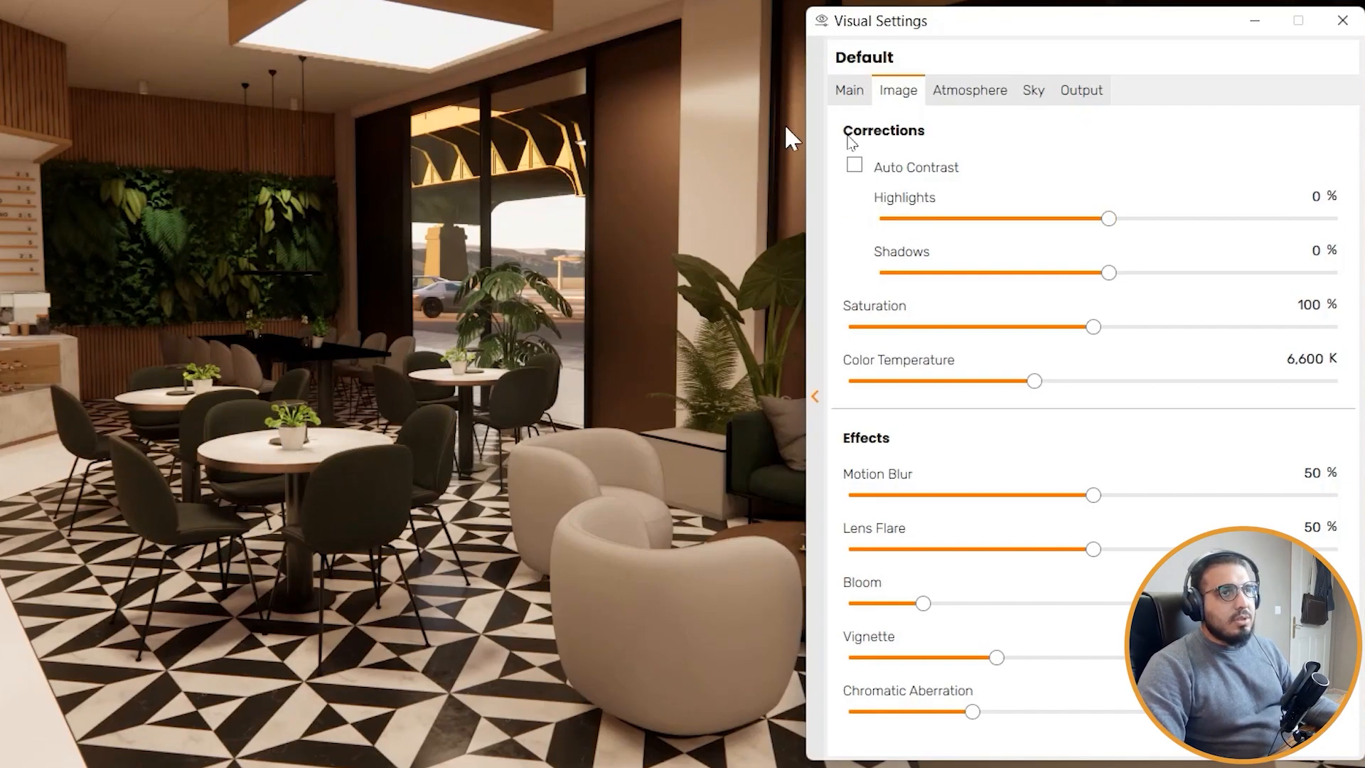
left_click(856, 168)
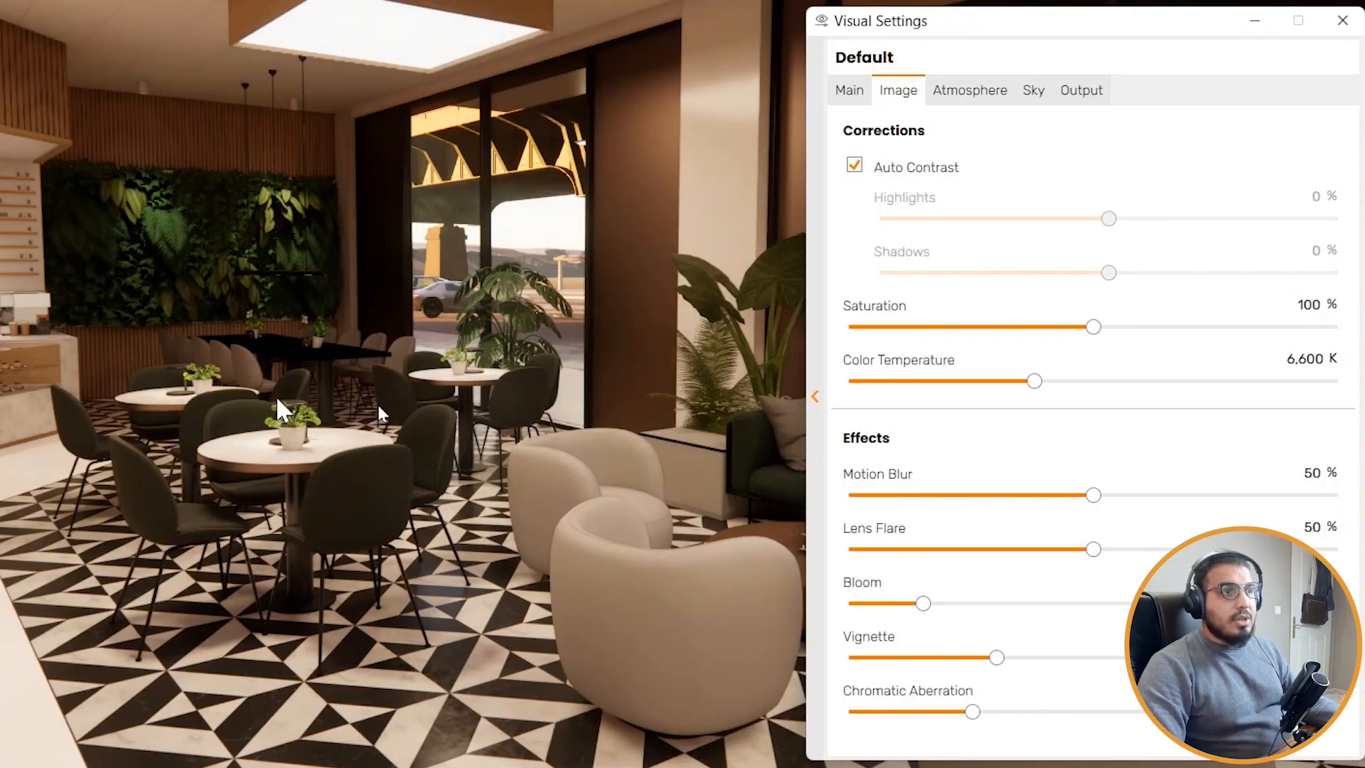
left_click(856, 166)
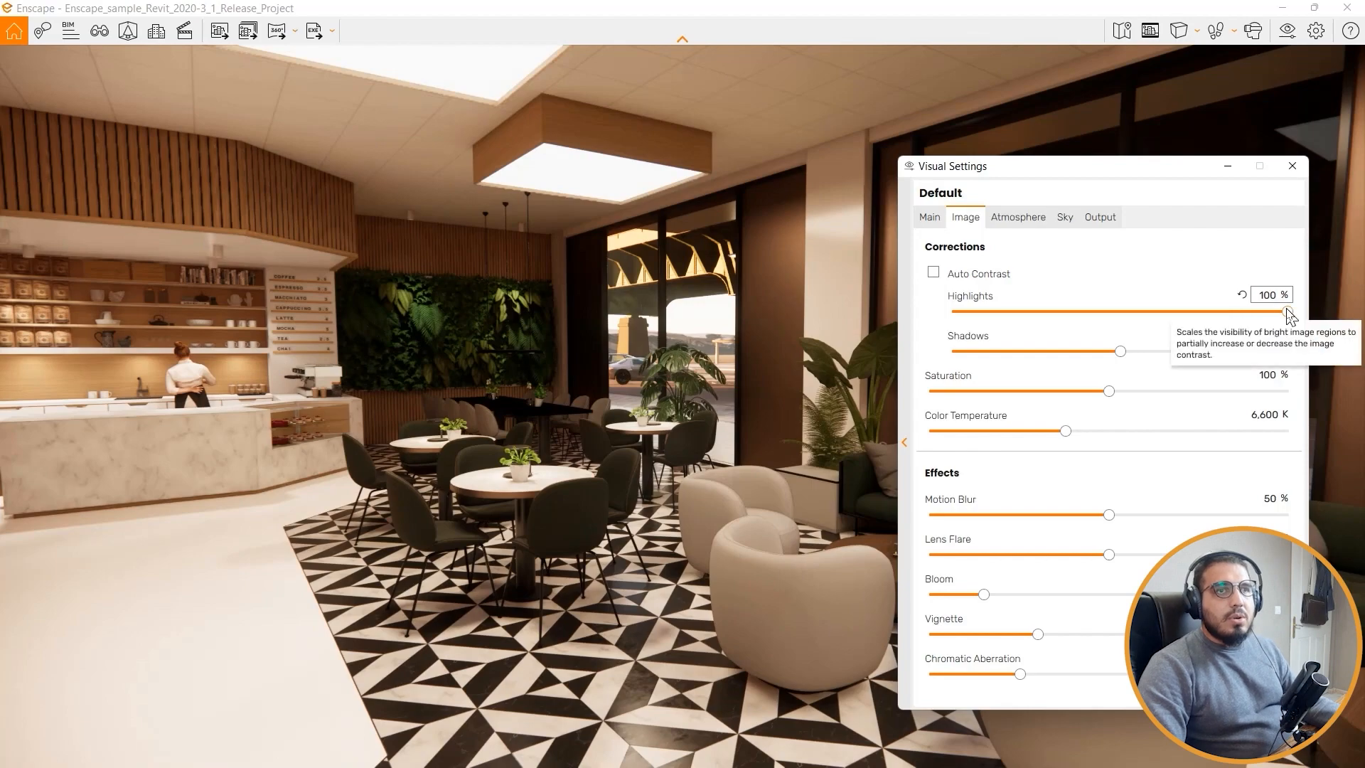
Step: Try Highlights at -100% and Shadows at -91%, resetting each to 0%
left_click_drag(1286, 311, 954, 312)
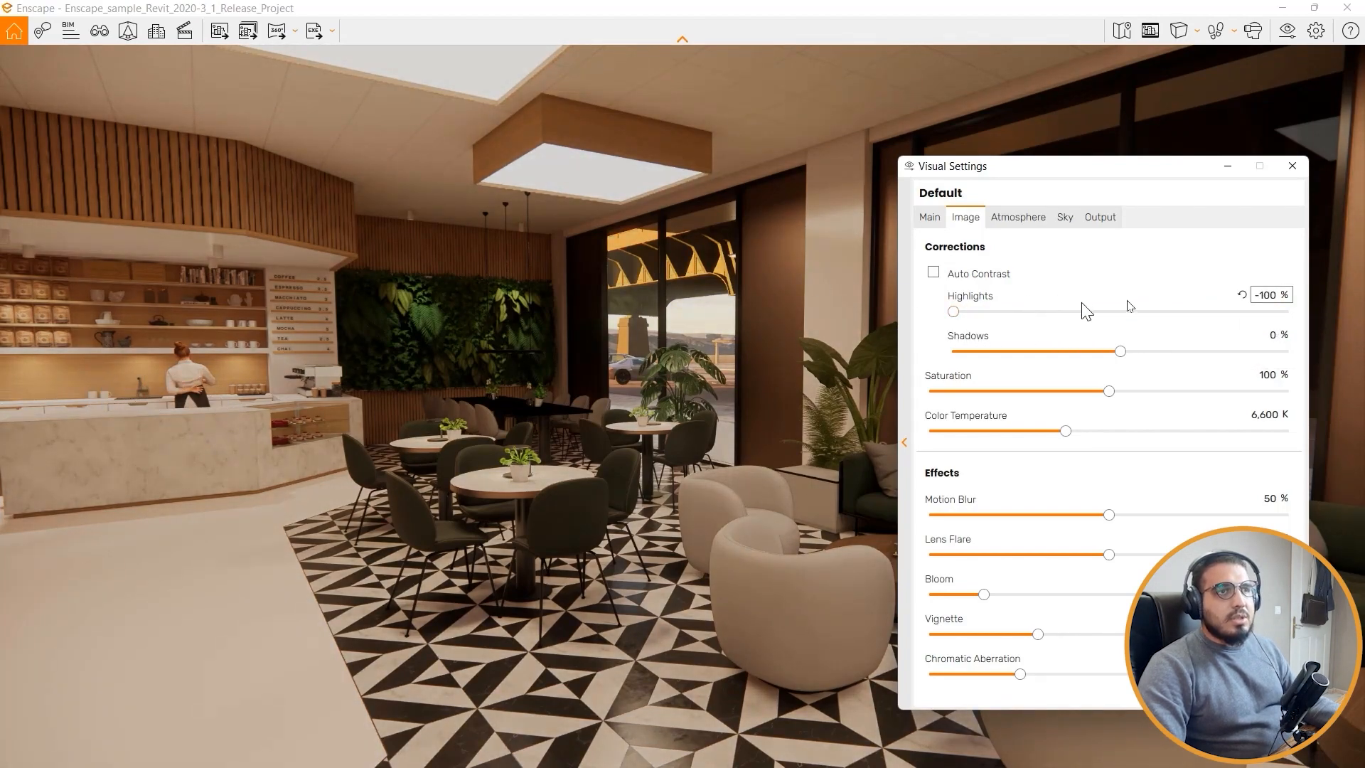
left_click(1242, 296)
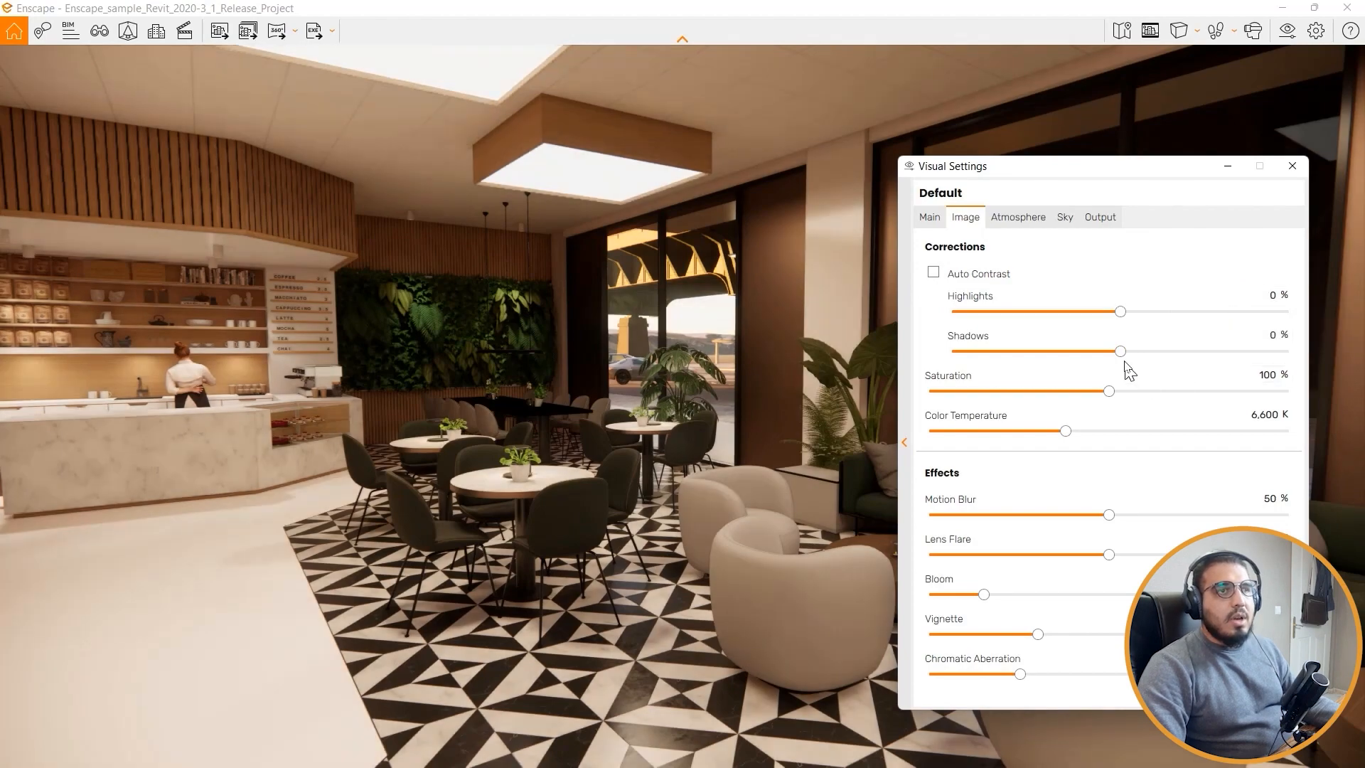
left_click_drag(1122, 352, 1024, 366)
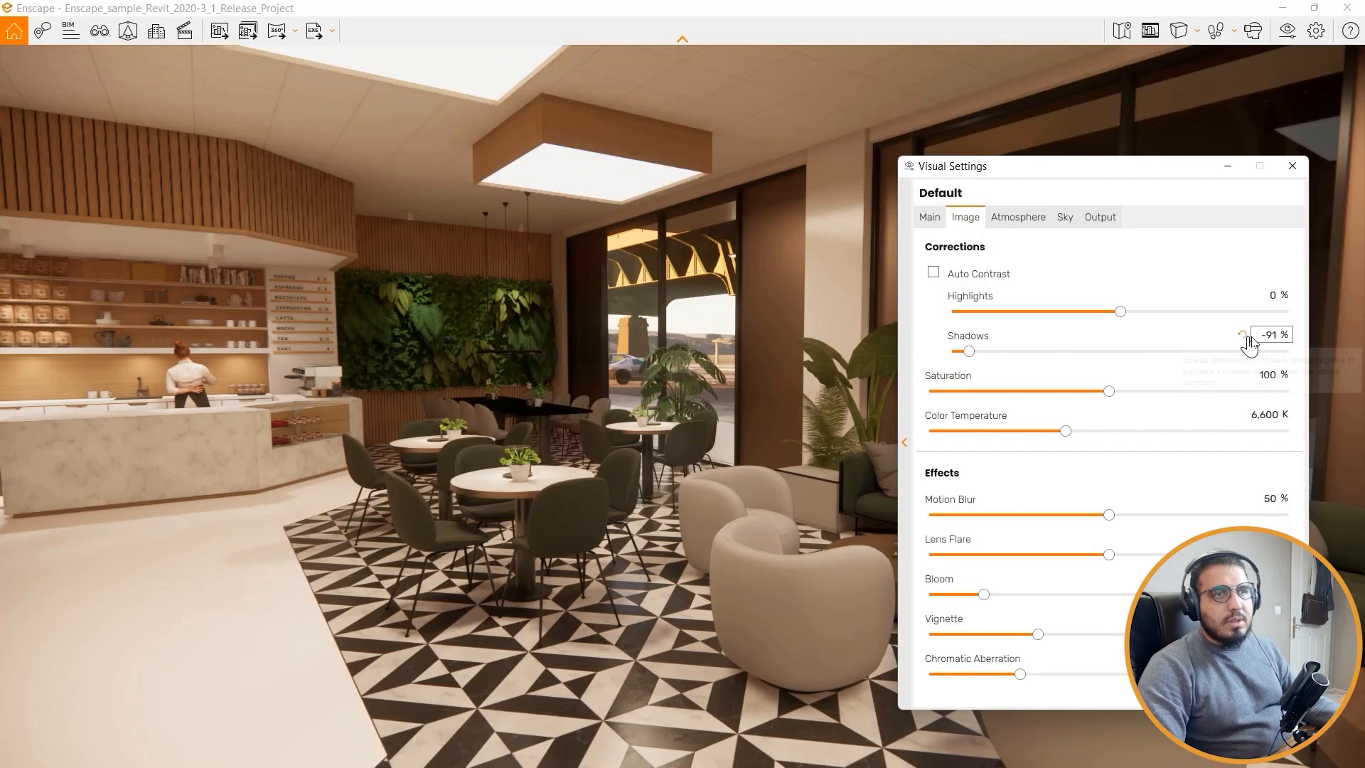
left_click(1242, 335)
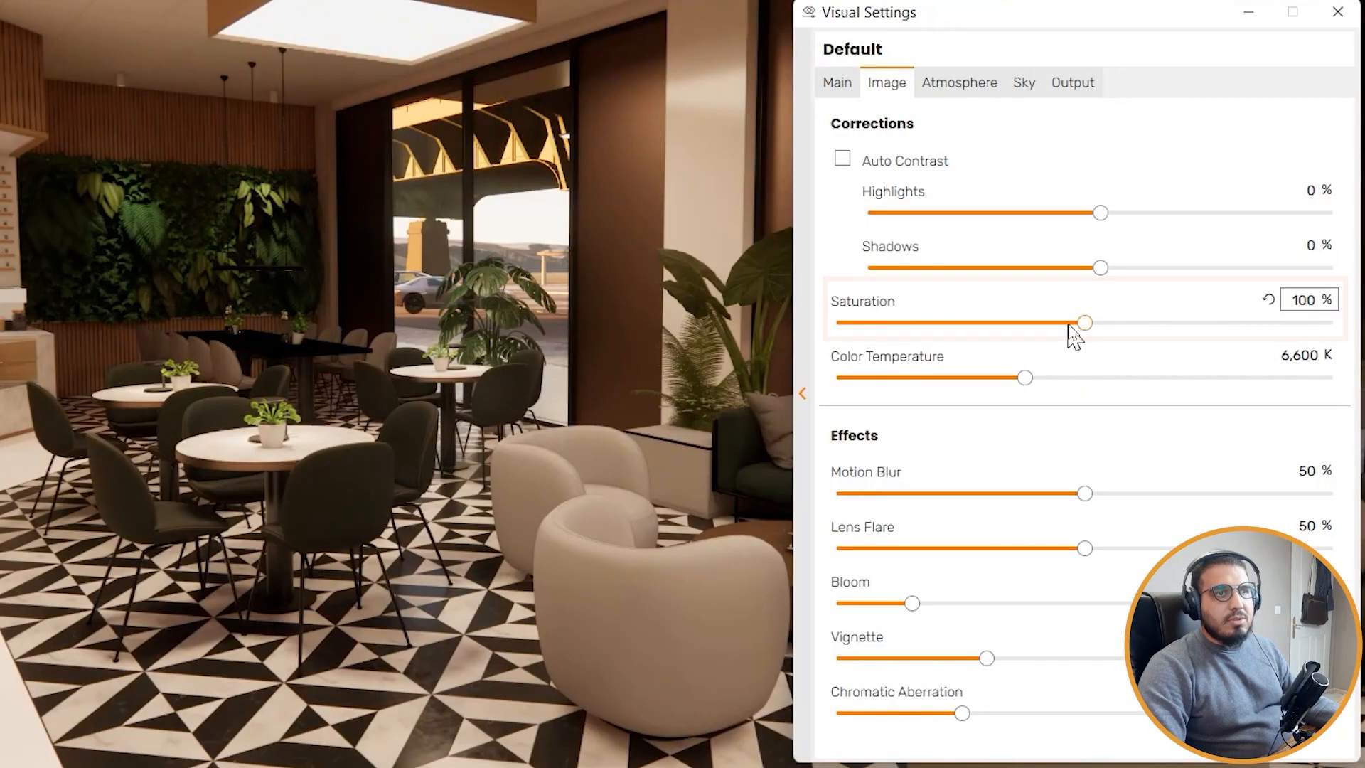
Step: Try a saturation of 81%, reset it to 100%, and set the color temperature to 9,568 K
left_click_drag(1108, 391, 1018, 391)
left_click_drag(960, 324, 1021, 326)
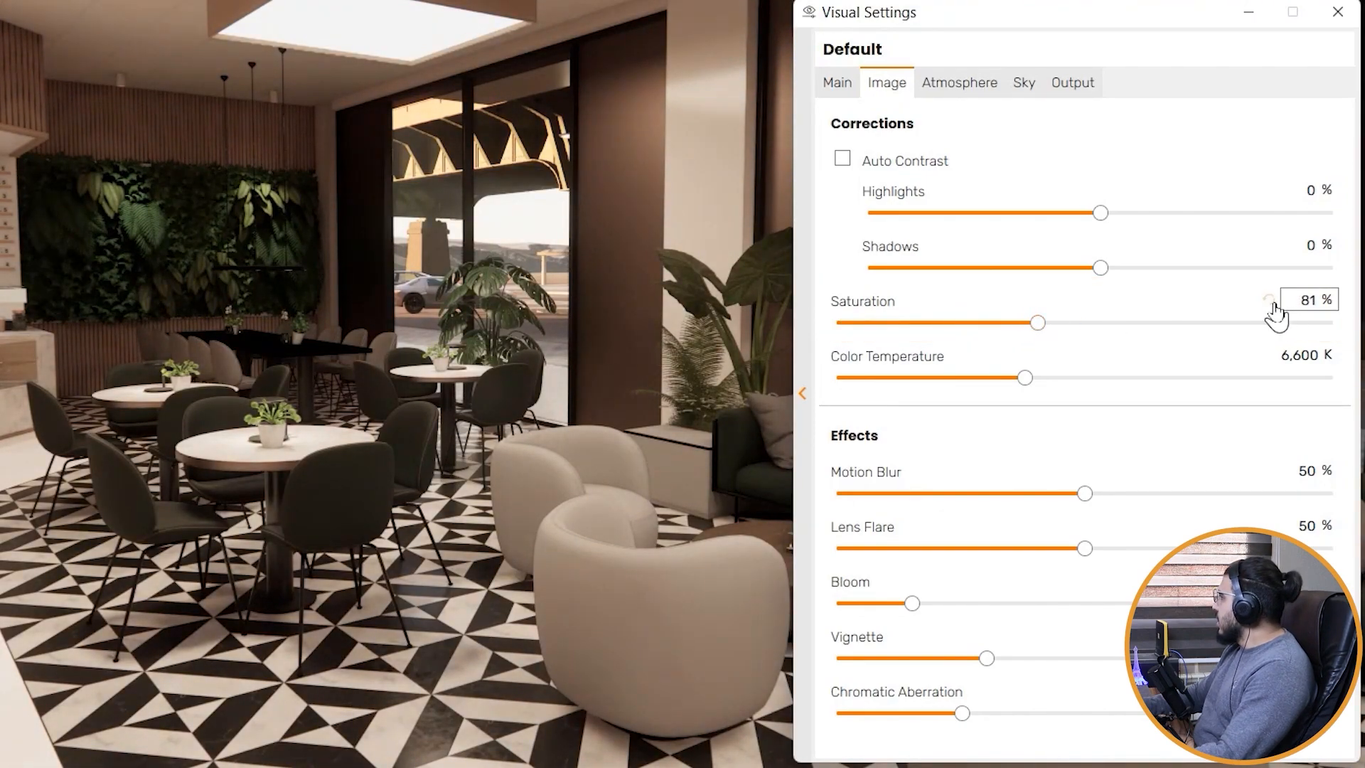
left_click(1272, 303)
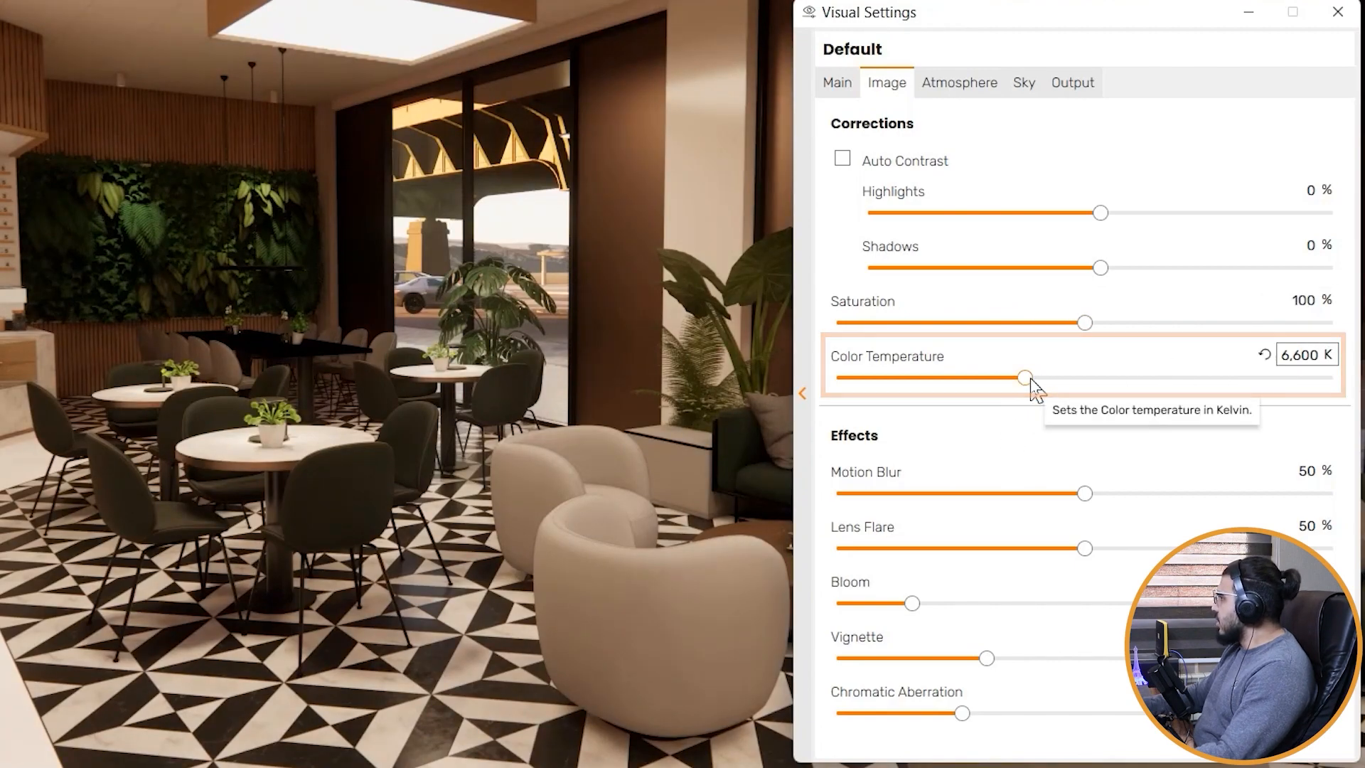
left_click_drag(1028, 380, 1156, 399)
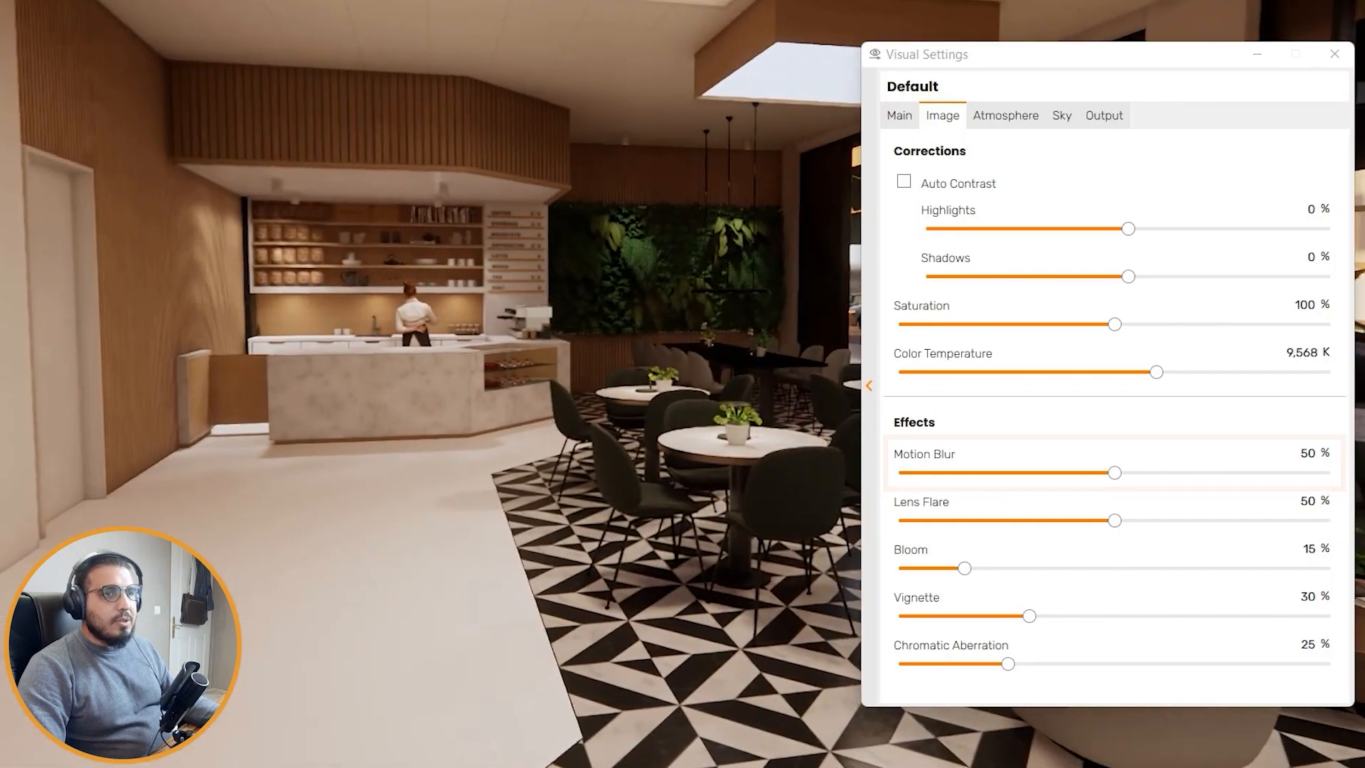
Step: Compare motion blur at 0% and 75% in the café and reset it to 50%
left_click_drag(1114, 472, 839, 475)
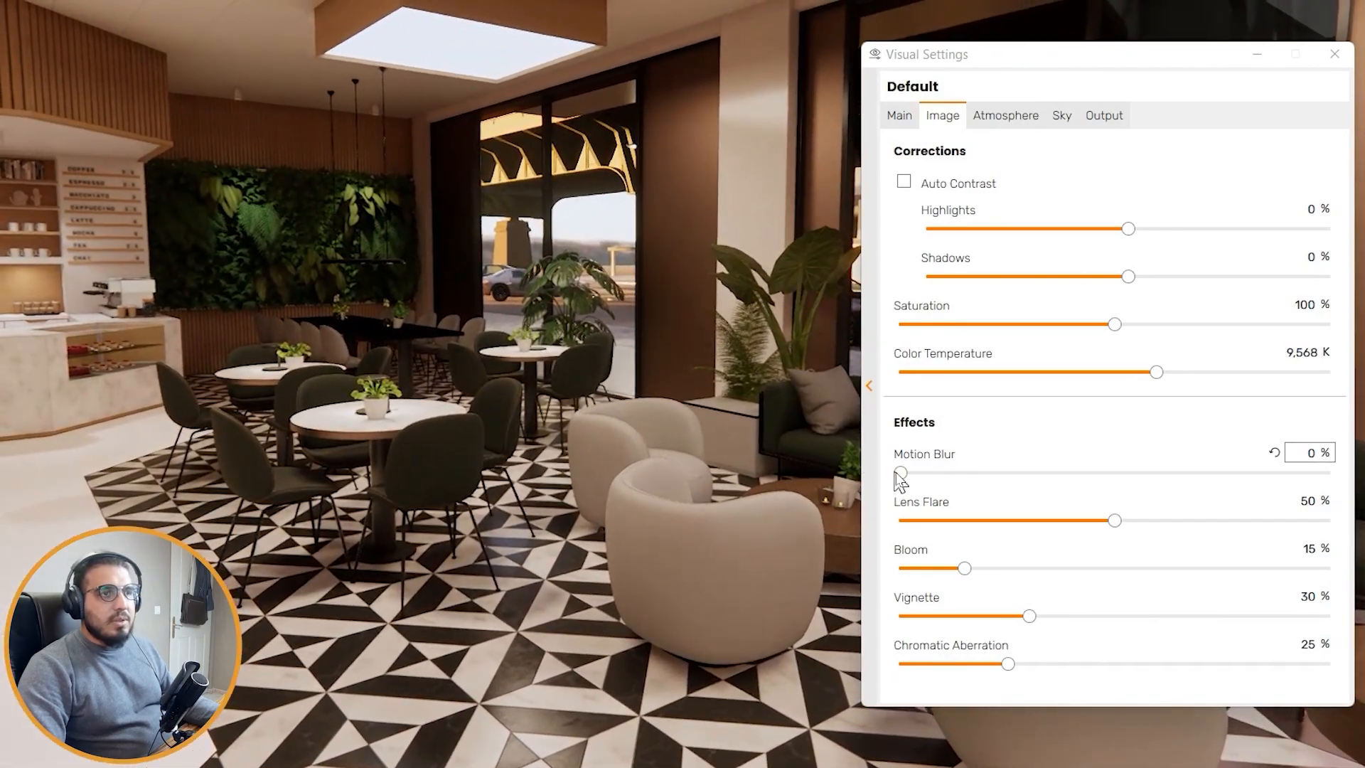
left_click_drag(900, 473, 1172, 473)
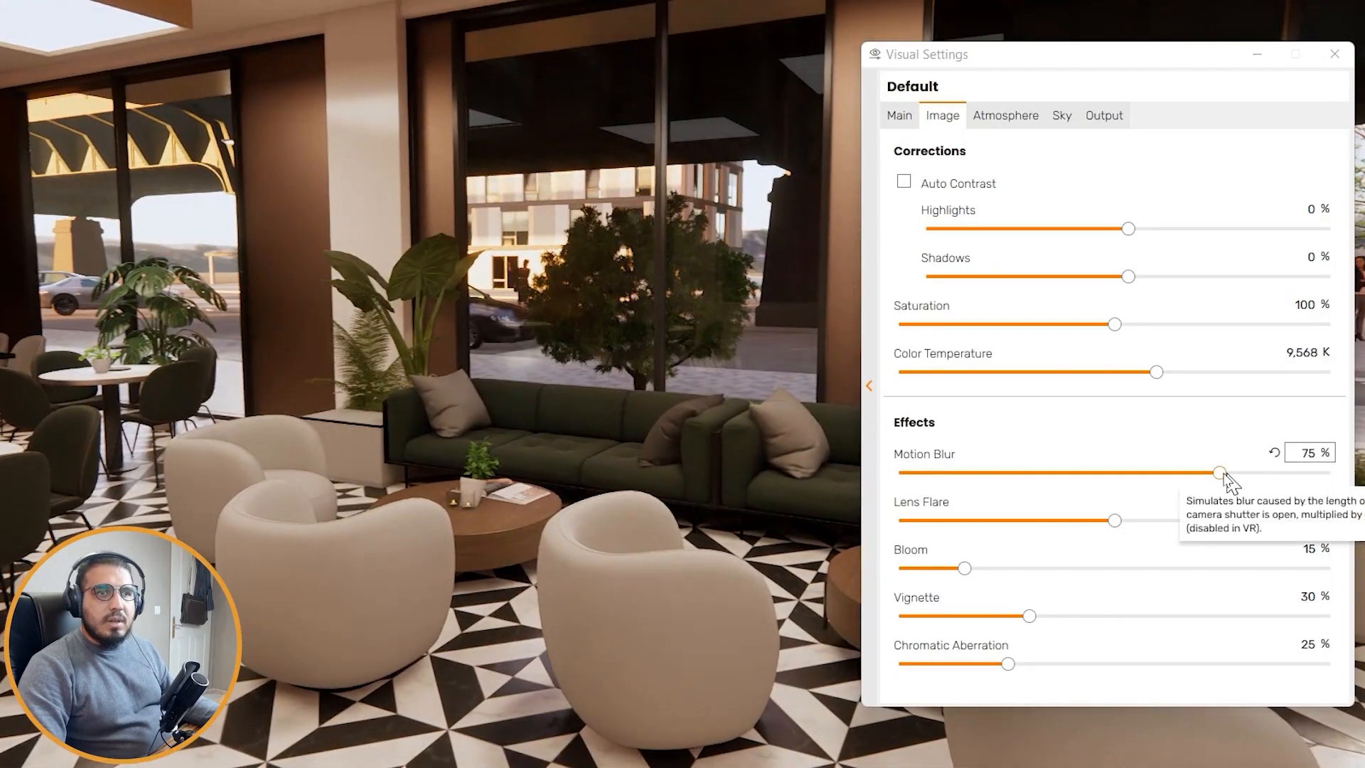
left_click(1216, 474)
left_click_drag(1216, 474, 899, 475)
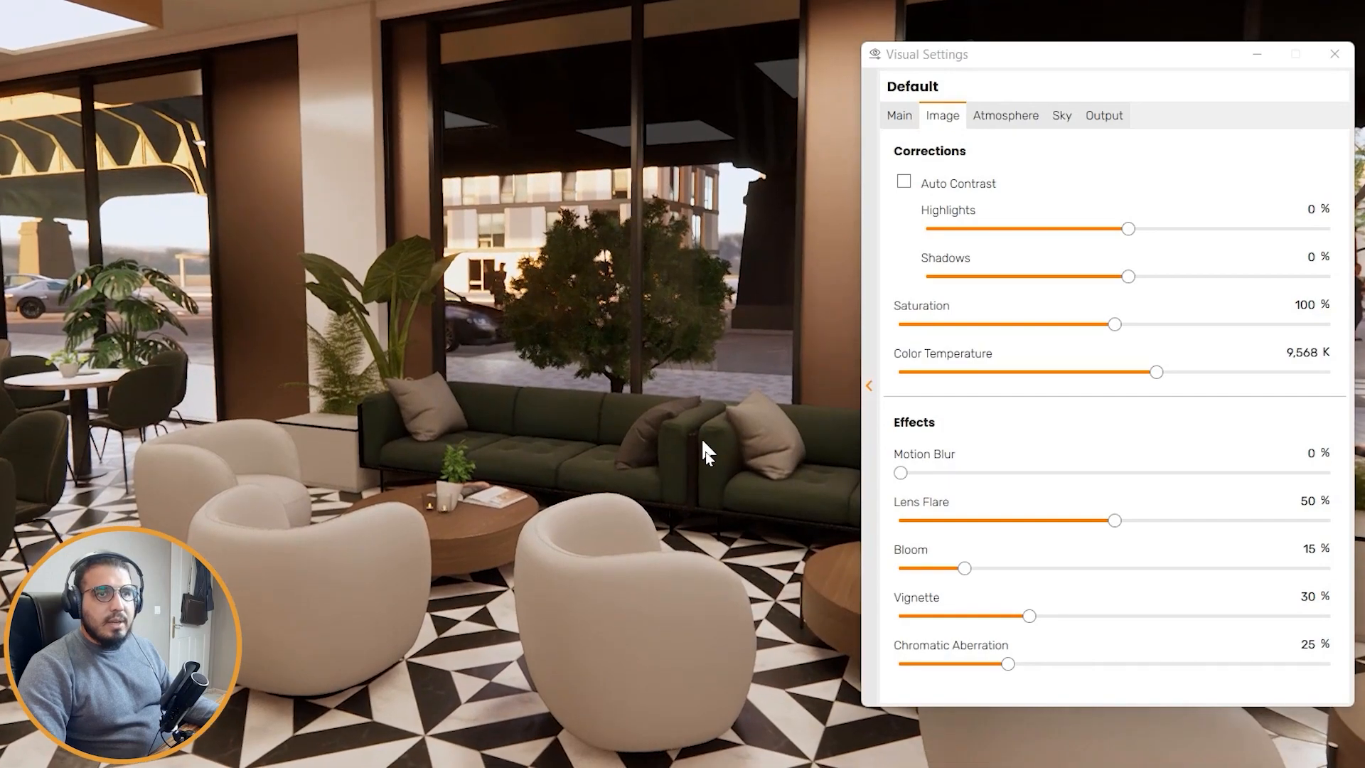
left_click(1274, 455)
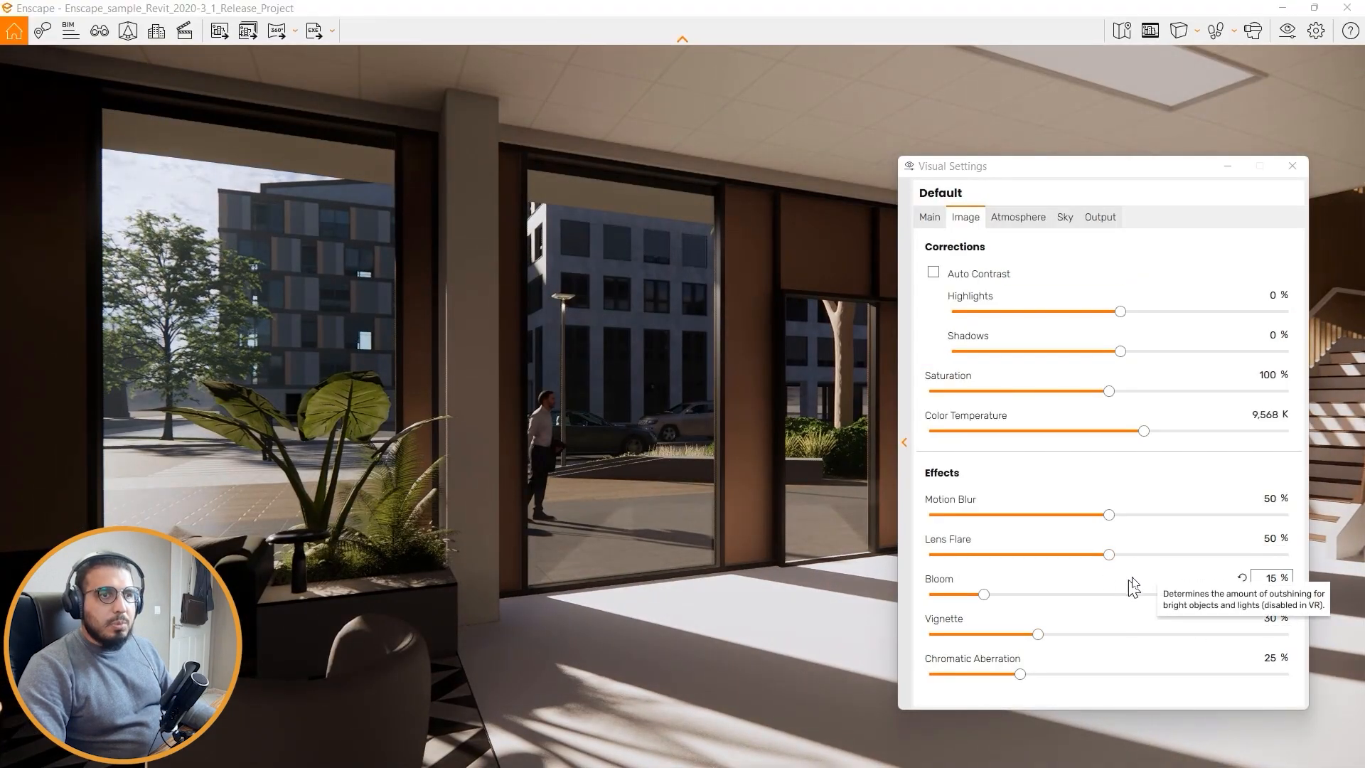
Step: Try the lens flare at 100% and 54% and reset it to 50%
left_click_drag(1112, 556, 1288, 555)
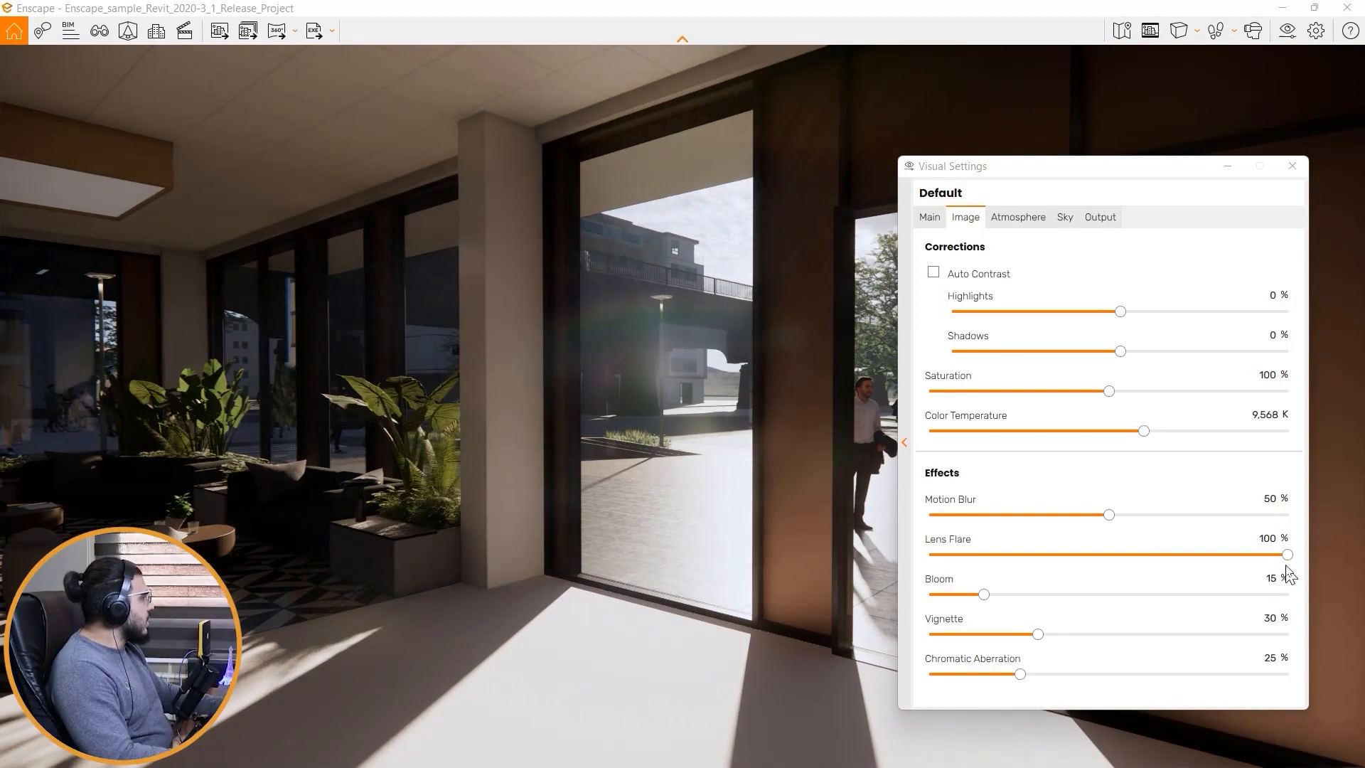
left_click_drag(1287, 556, 1122, 606)
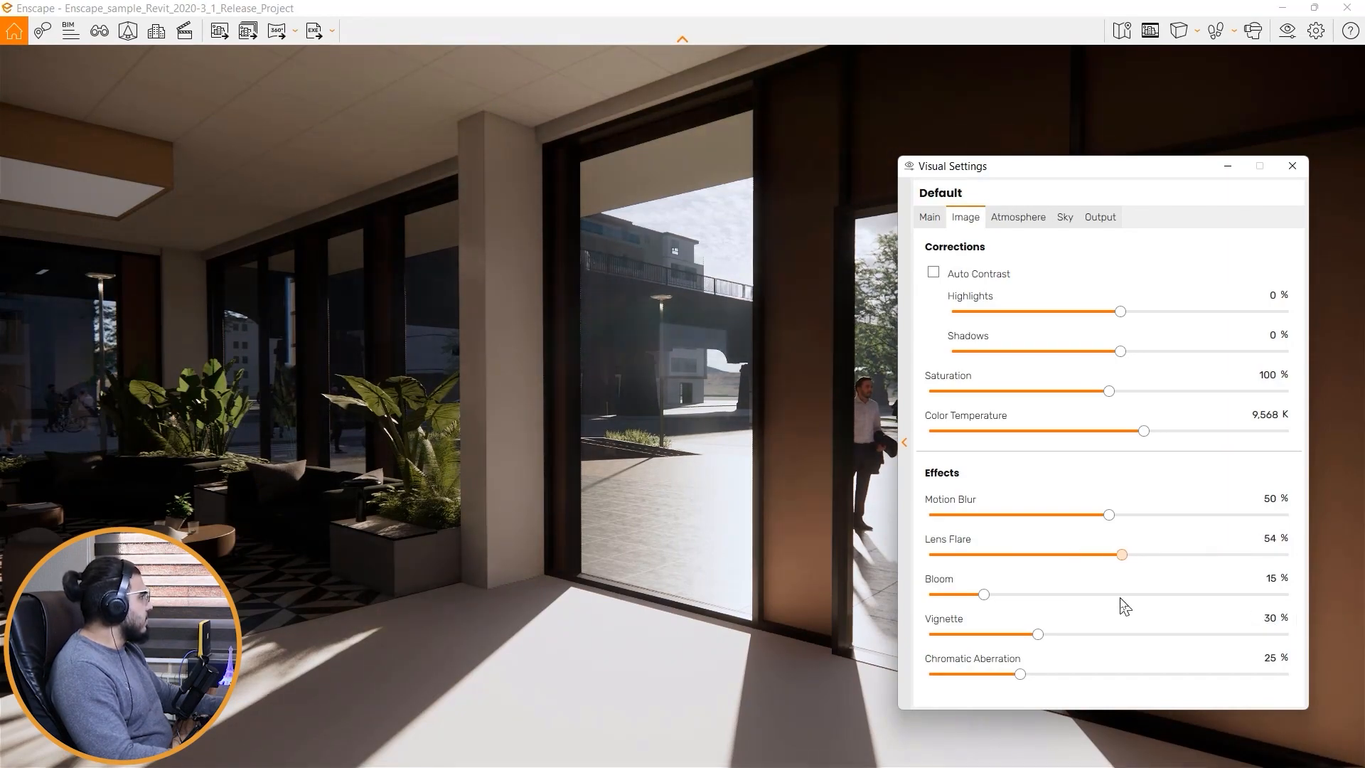
left_click(1242, 537)
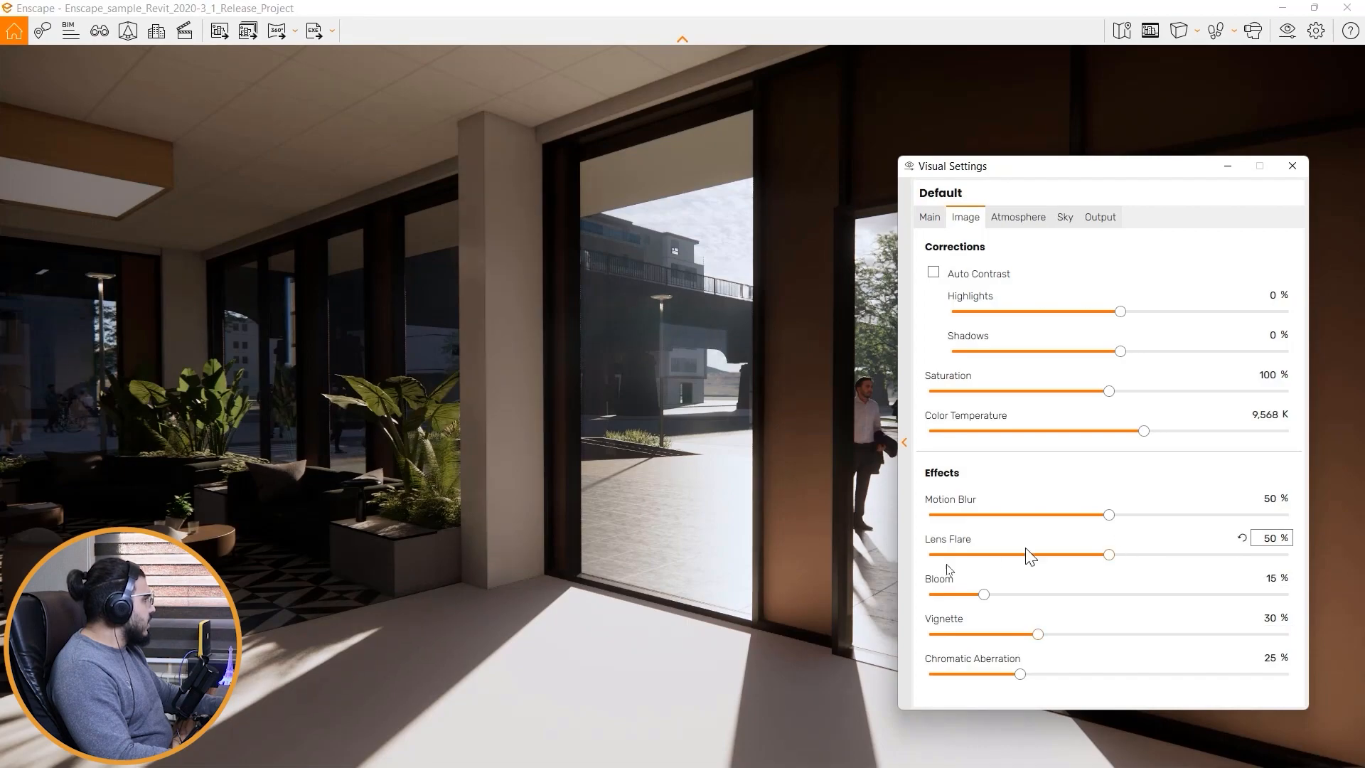
Step: Move back through the café interior and frame the coffee counter with the round tables
key("space")
key("w")
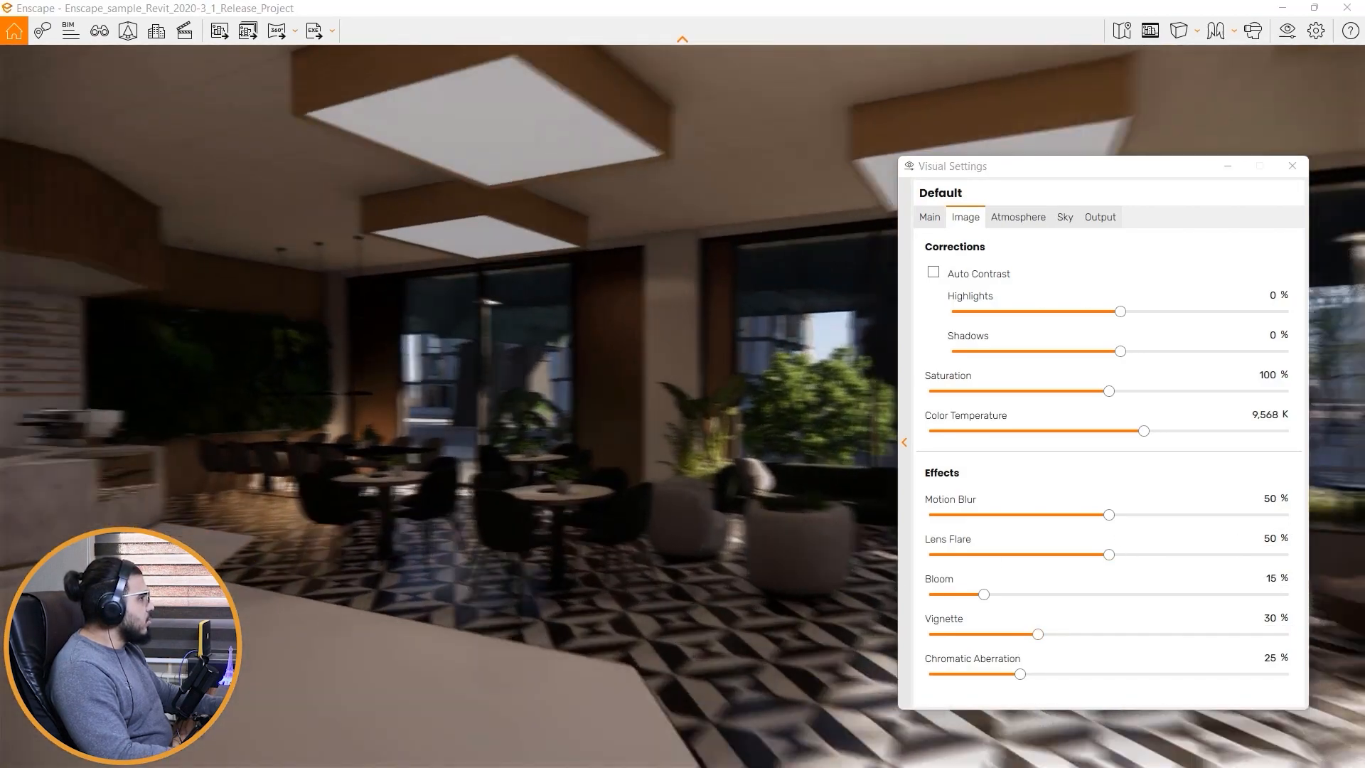
key("s")
key("space")
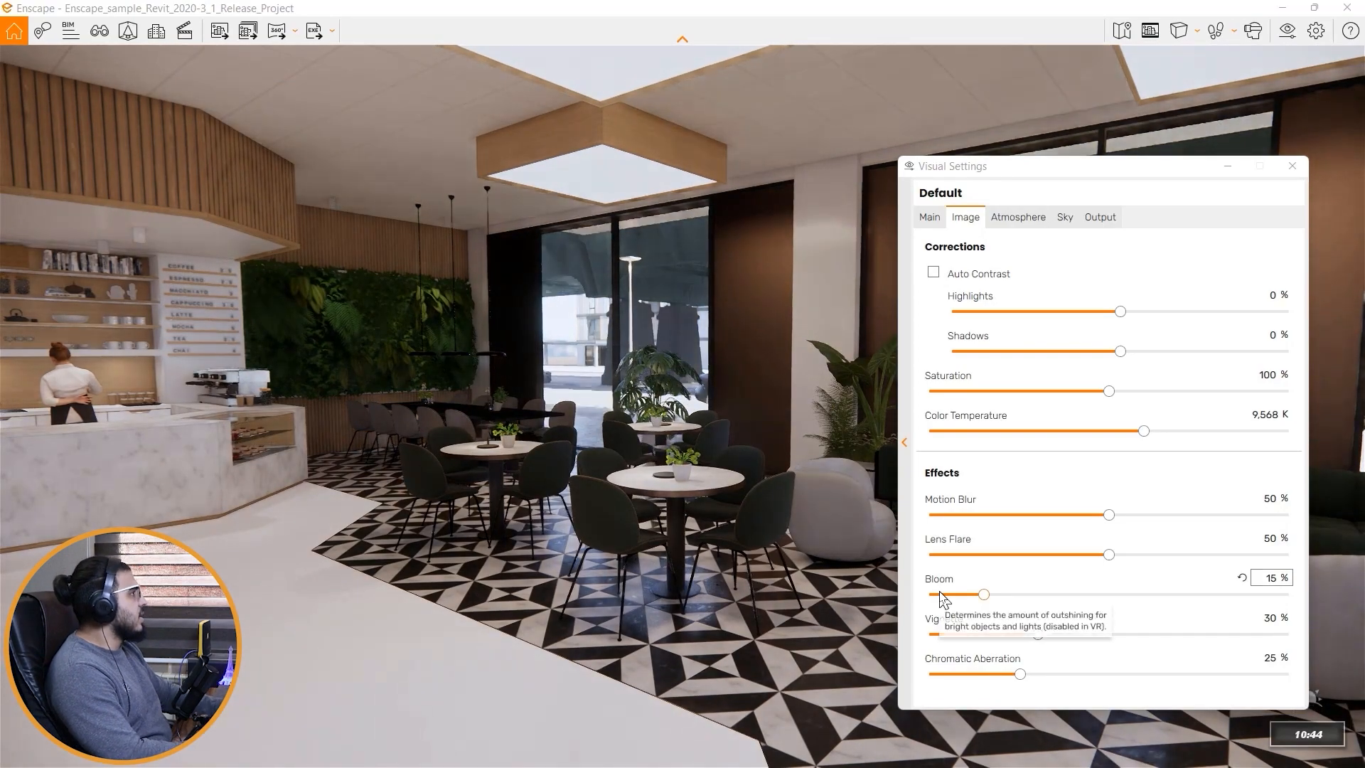
Step: Change the time of day to night and back the view away to show the café's ceiling lights
key("i")
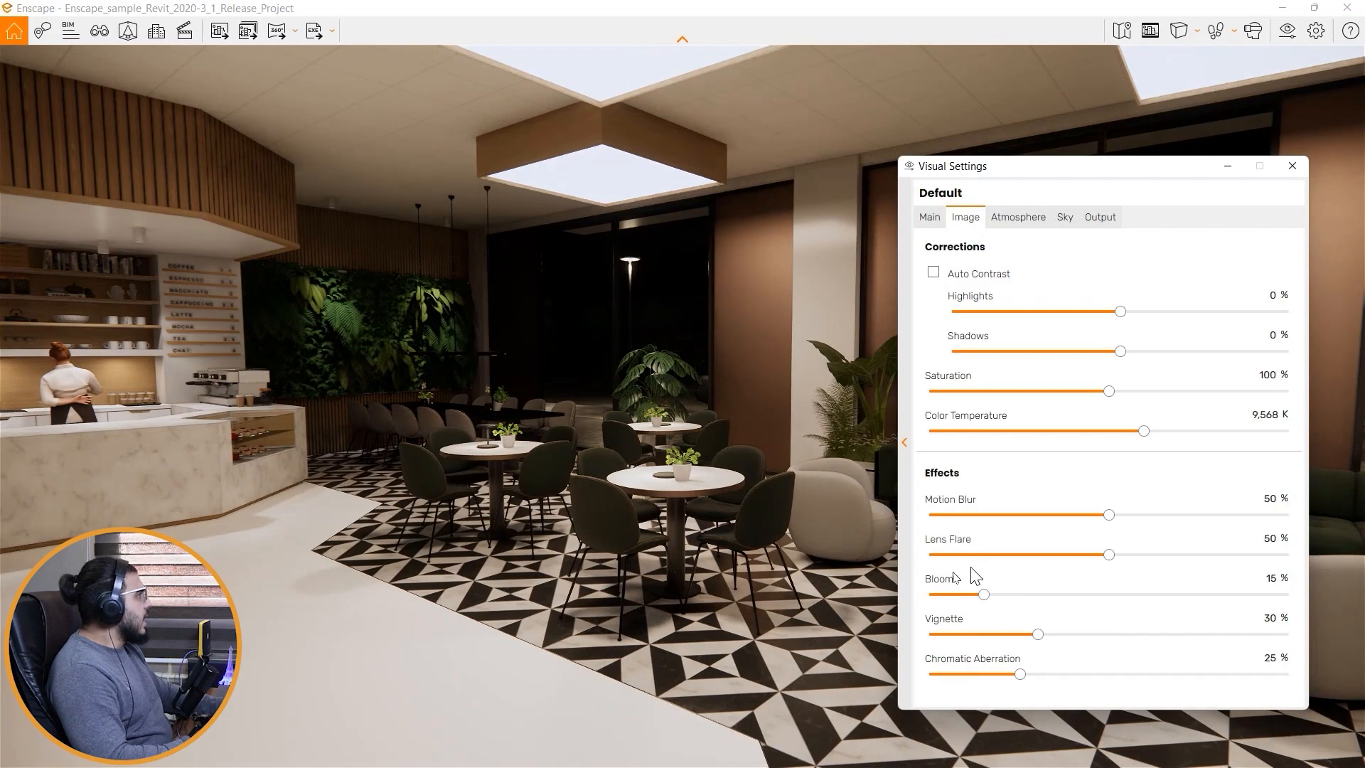
key("s")
left_click_drag(677, 452, 675, 421)
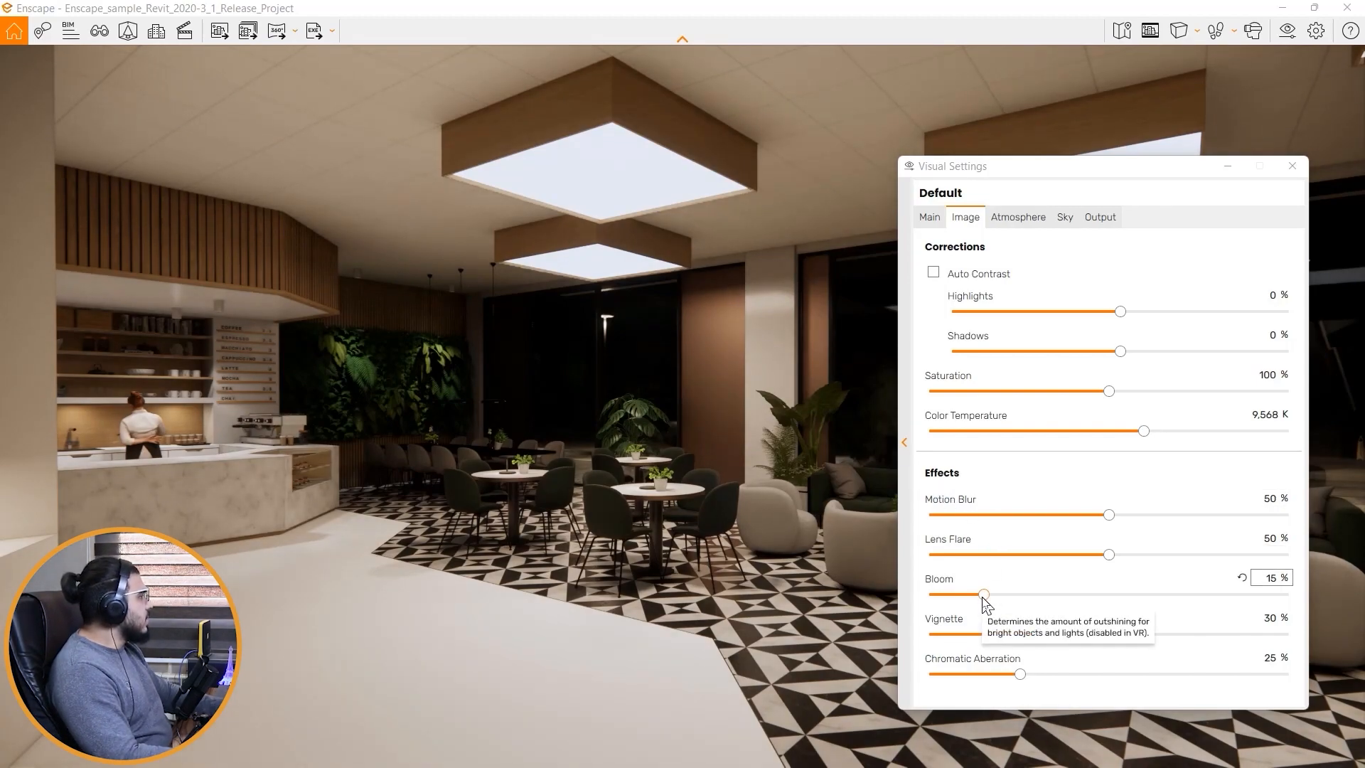
Step: Try the bloom at 0%, 50% and 41% on the café's ceiling lights and return it to 15%
left_click_drag(983, 595, 906, 598)
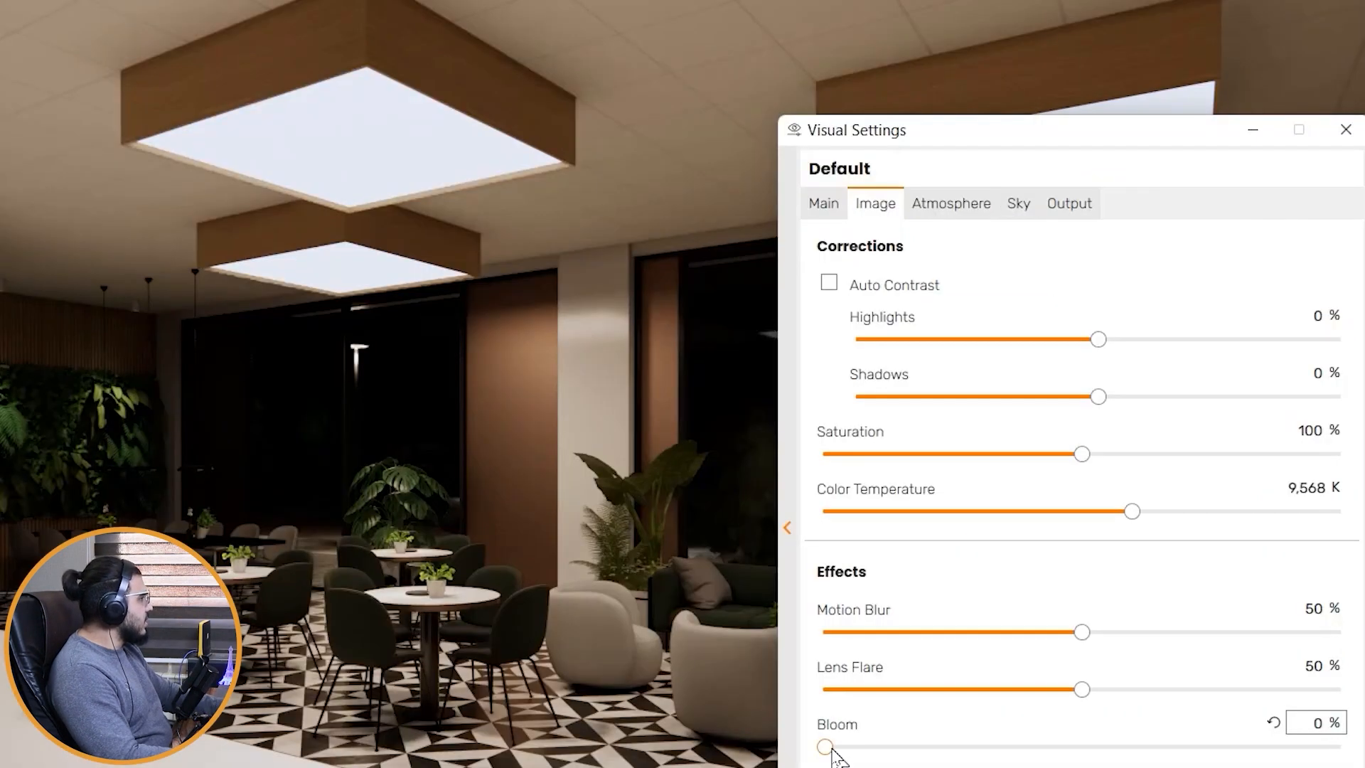
left_click_drag(934, 594, 1112, 594)
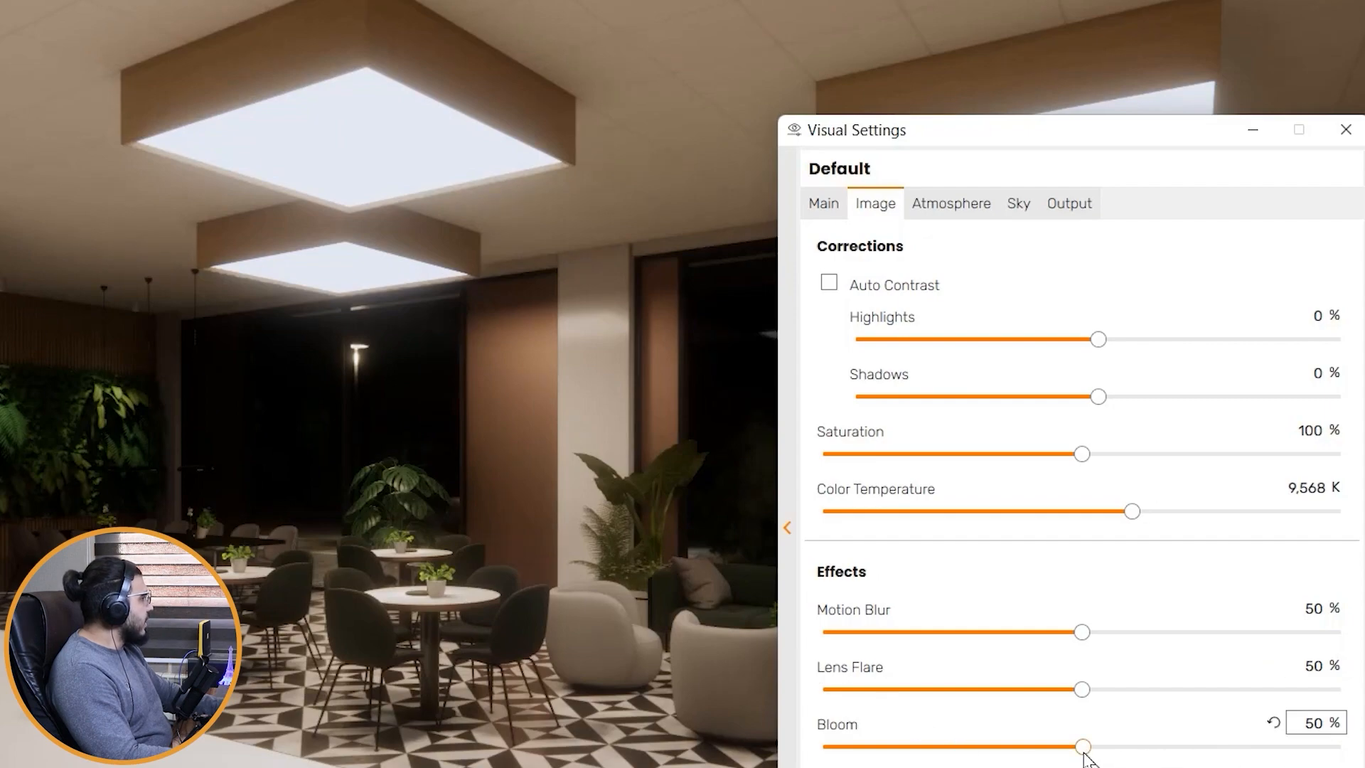
left_click_drag(1064, 747, 1011, 747)
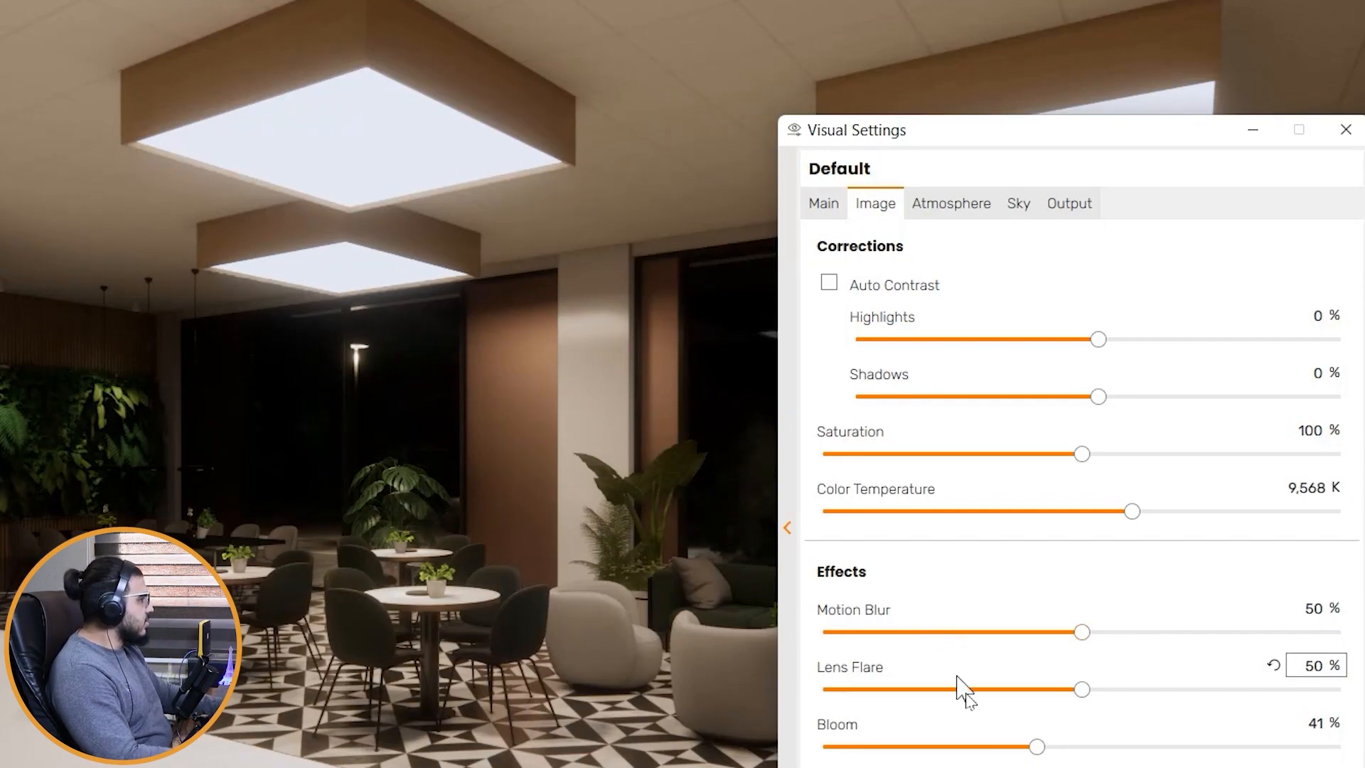
left_click_drag(1037, 747, 901, 746)
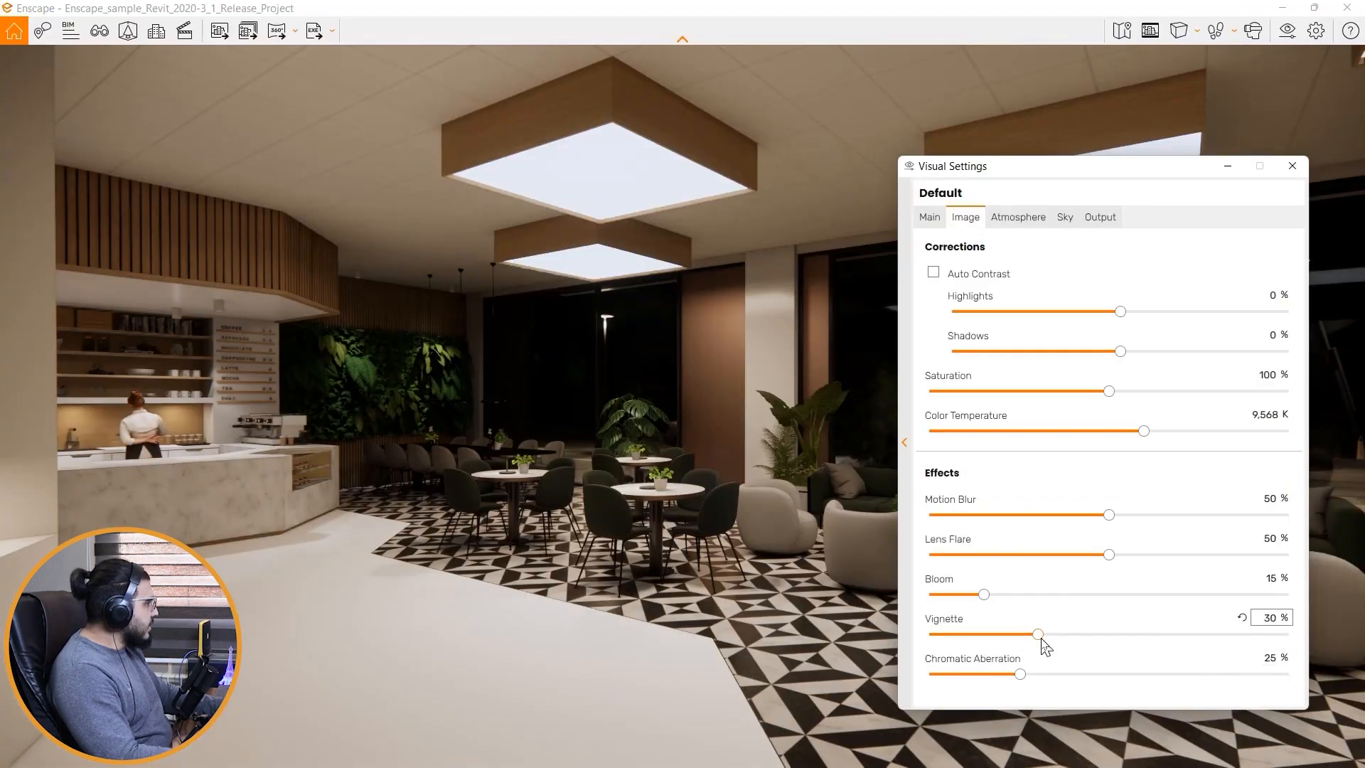
Step: Try the vignette at 100% in the café and reset it to 30%
left_click(1041, 637)
left_click_drag(1044, 634, 1350, 643)
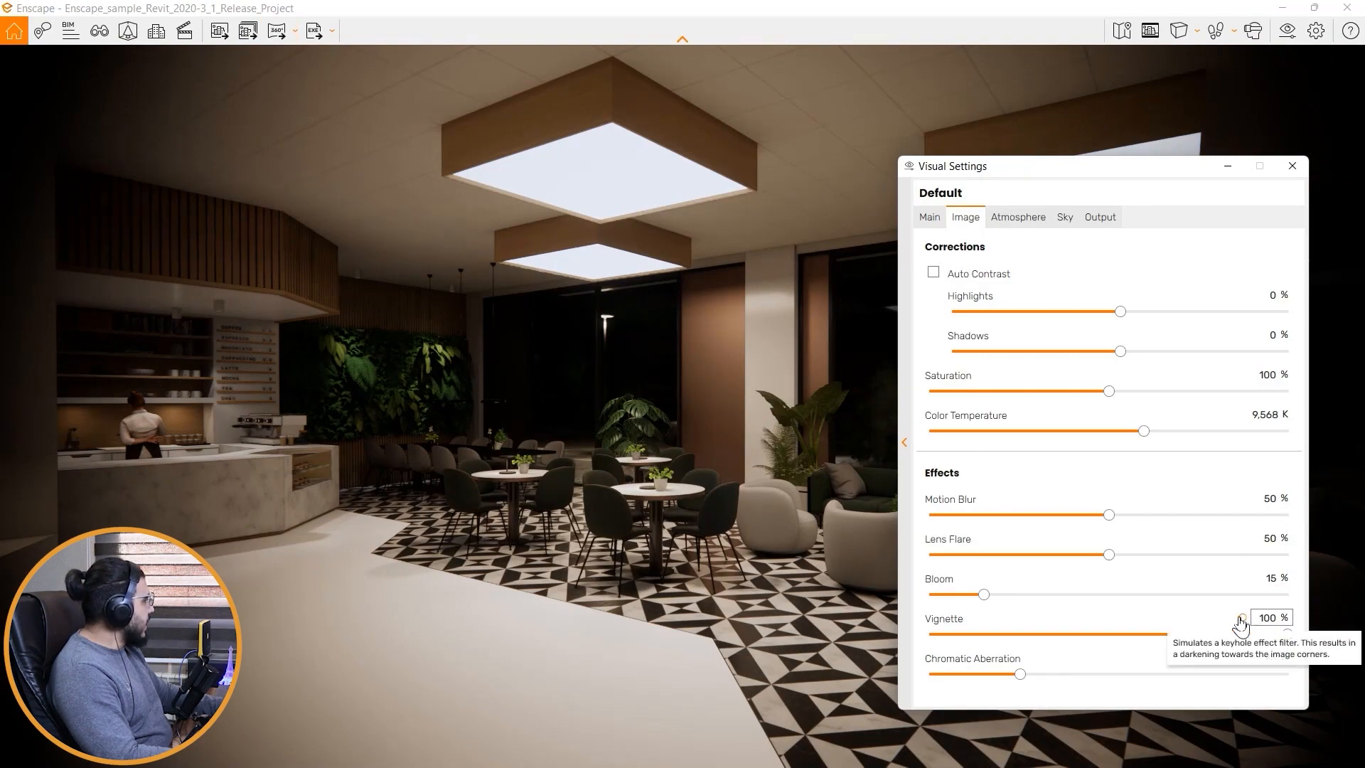
left_click(1241, 618)
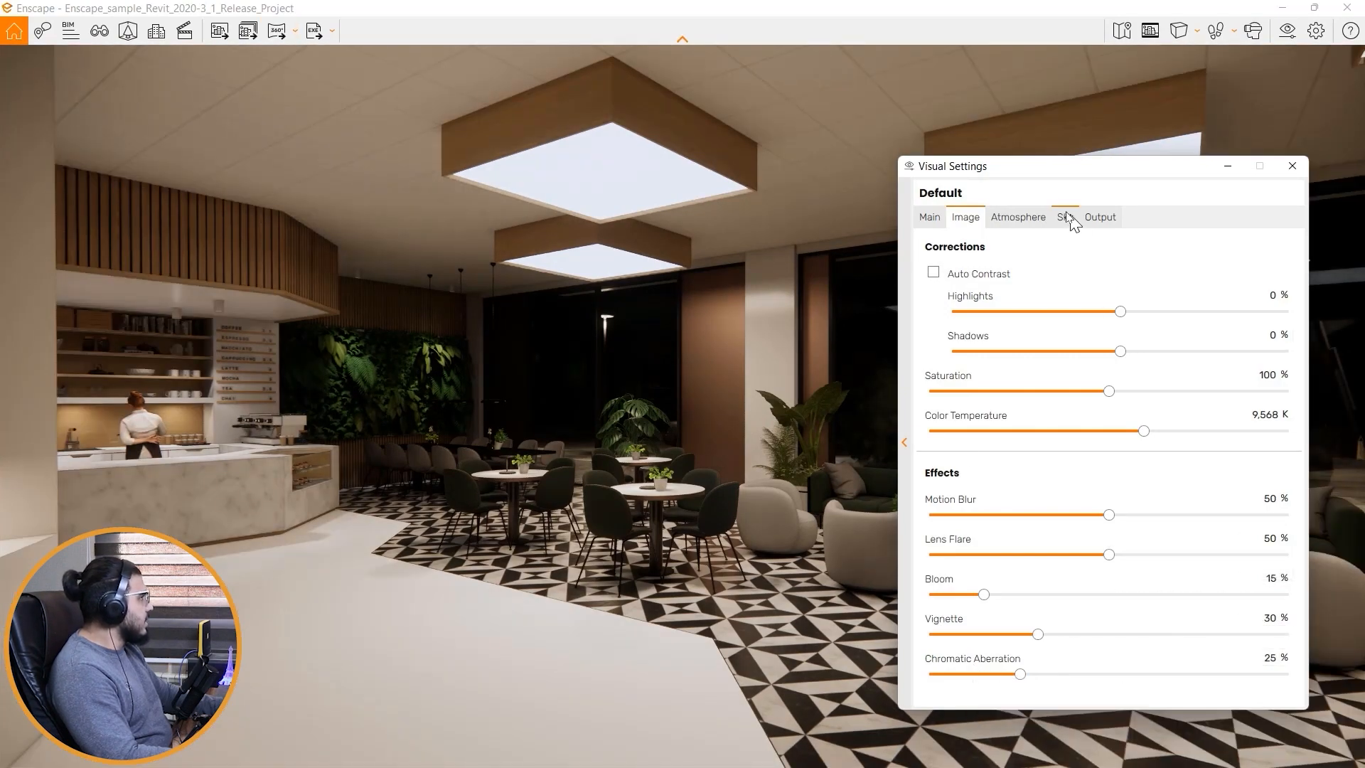
Step: In the atmosphere settings, try the fog at 100% intensity and 56 m height, and reset it to 10% and 70 m
left_click_drag(1025, 174, 1001, 189)
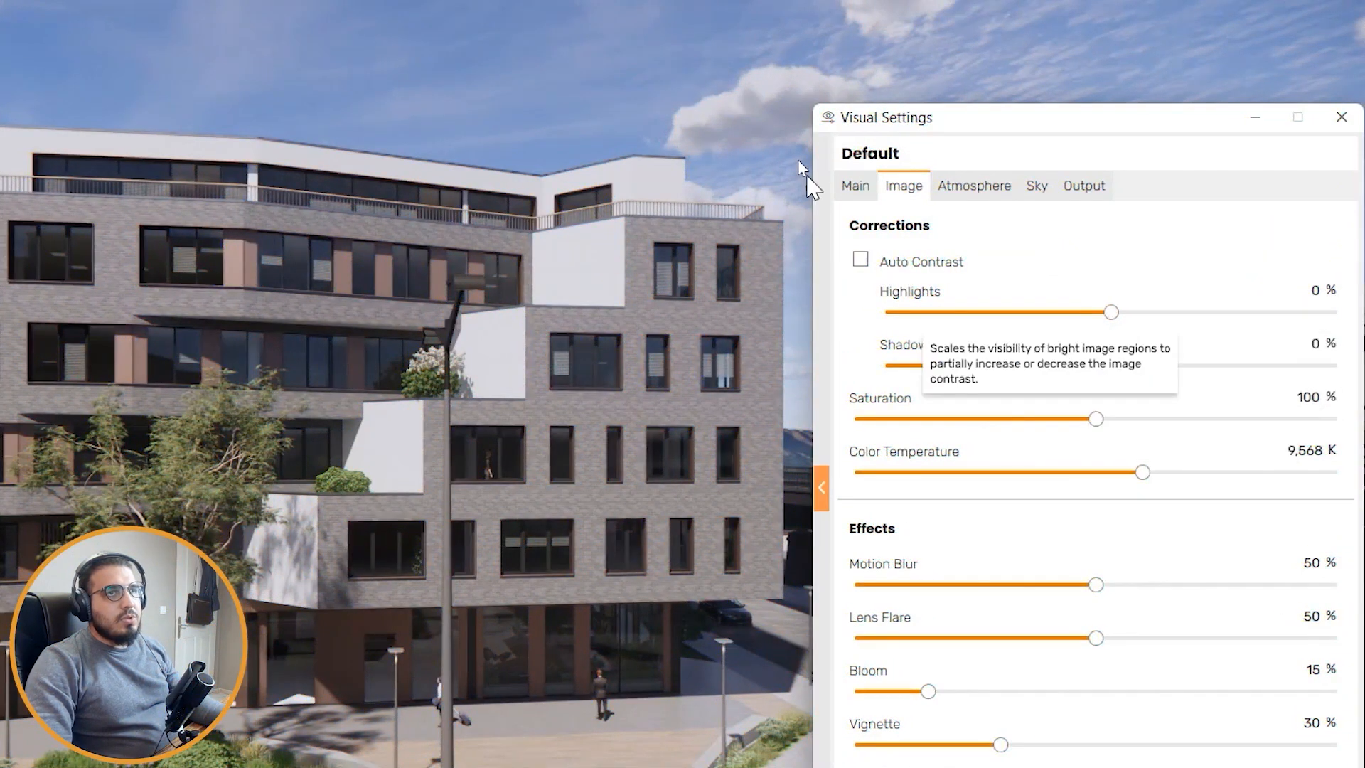
left_click(960, 186)
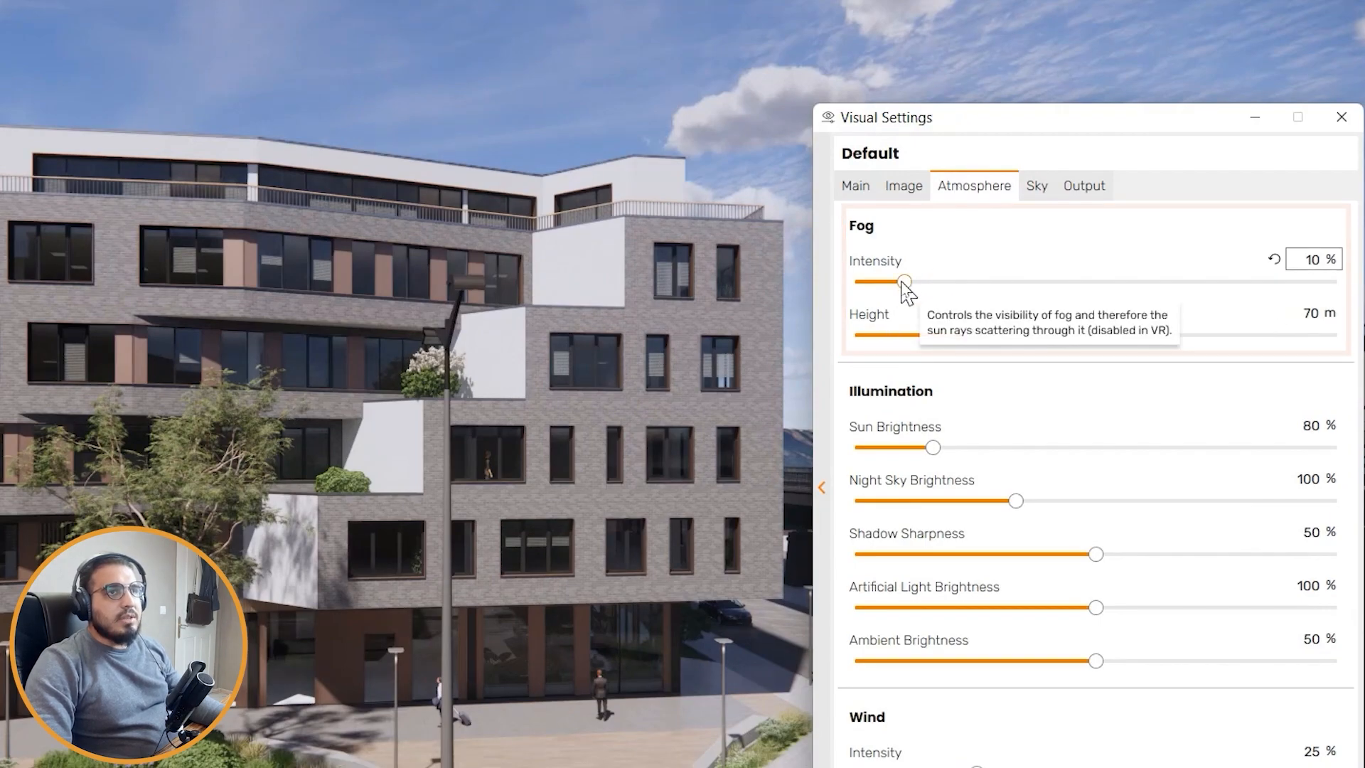
left_click_drag(904, 283, 1351, 292)
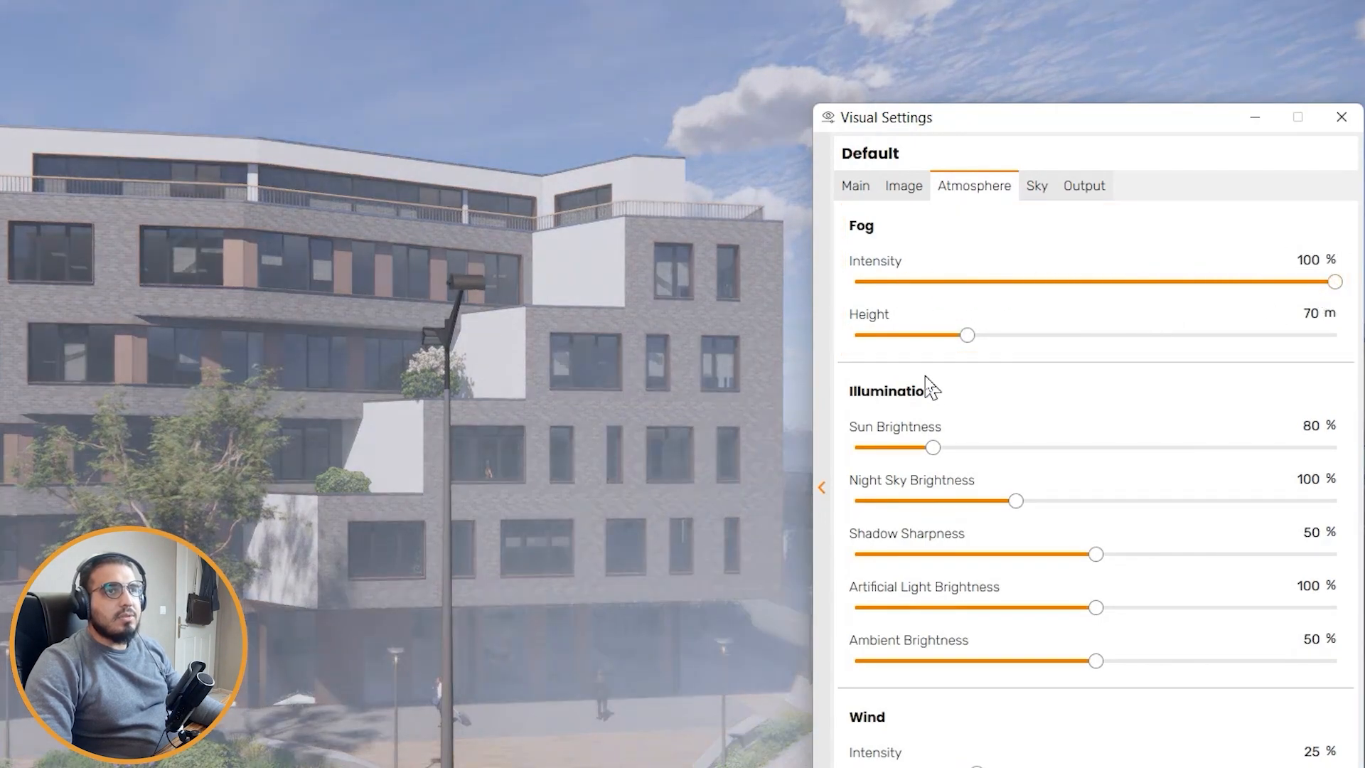
left_click(965, 336)
left_click(964, 335)
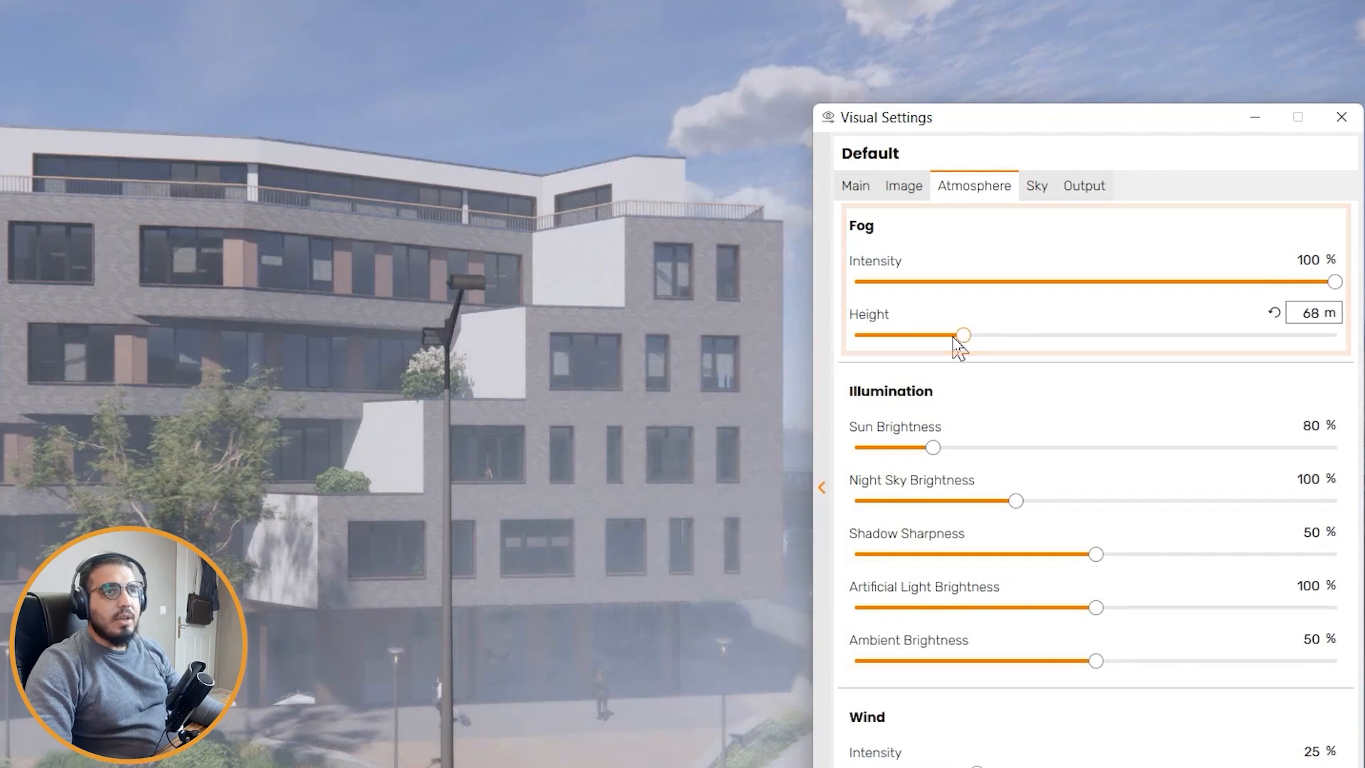
mouse_move(967, 336)
left_mouse_down()
mouse_move(1336, 336)
mouse_move(869, 336)
mouse_move(952, 337)
left_mouse_up()
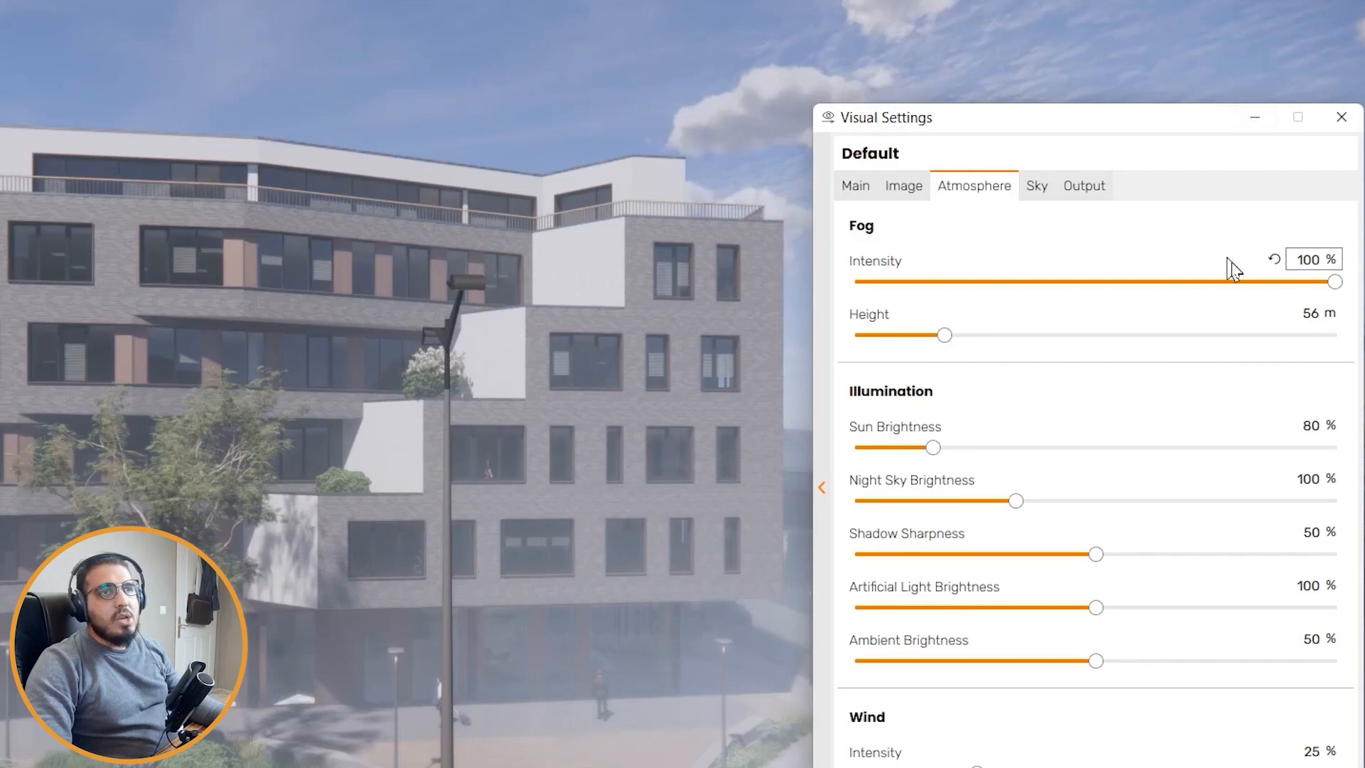
left_click(1271, 259)
left_click(1278, 313)
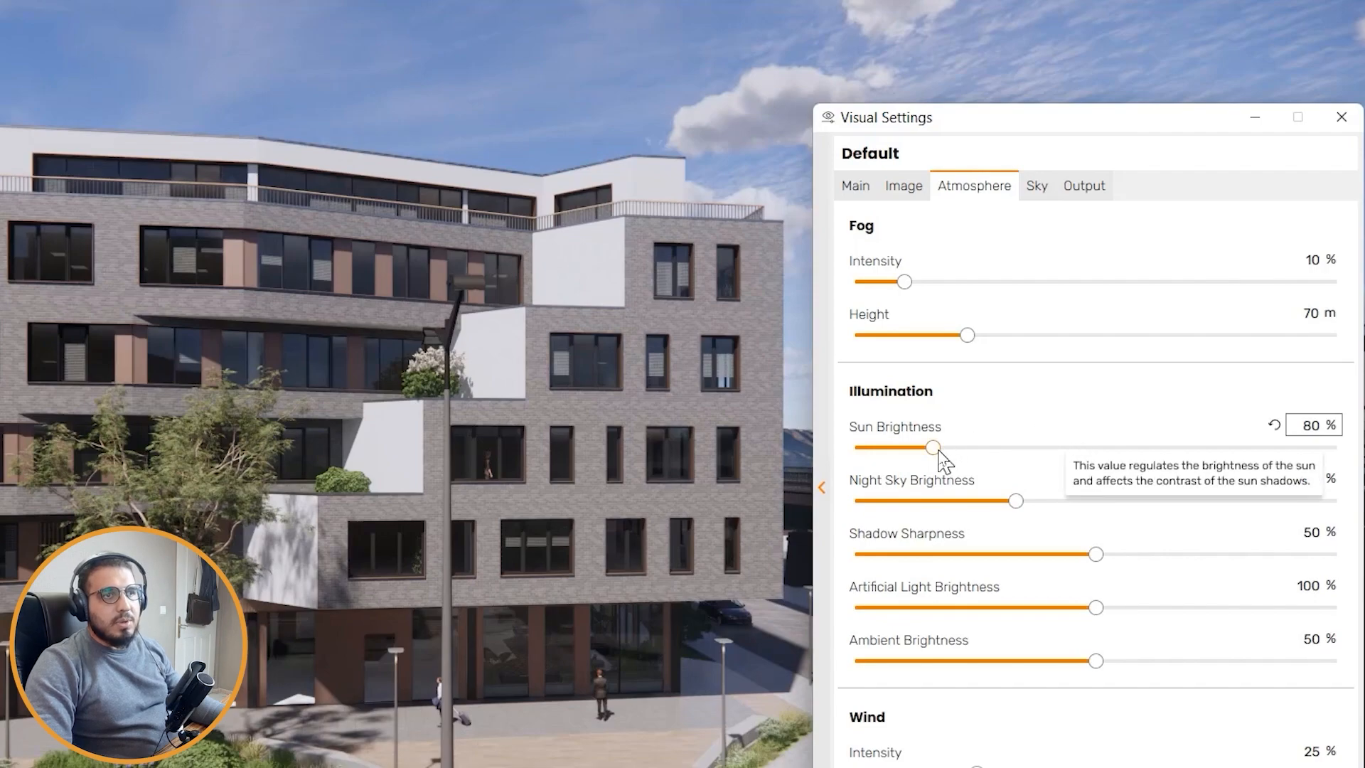
Step: Set the sun brightness to 12% on the exterior view of the building
left_click_drag(939, 453, 873, 441)
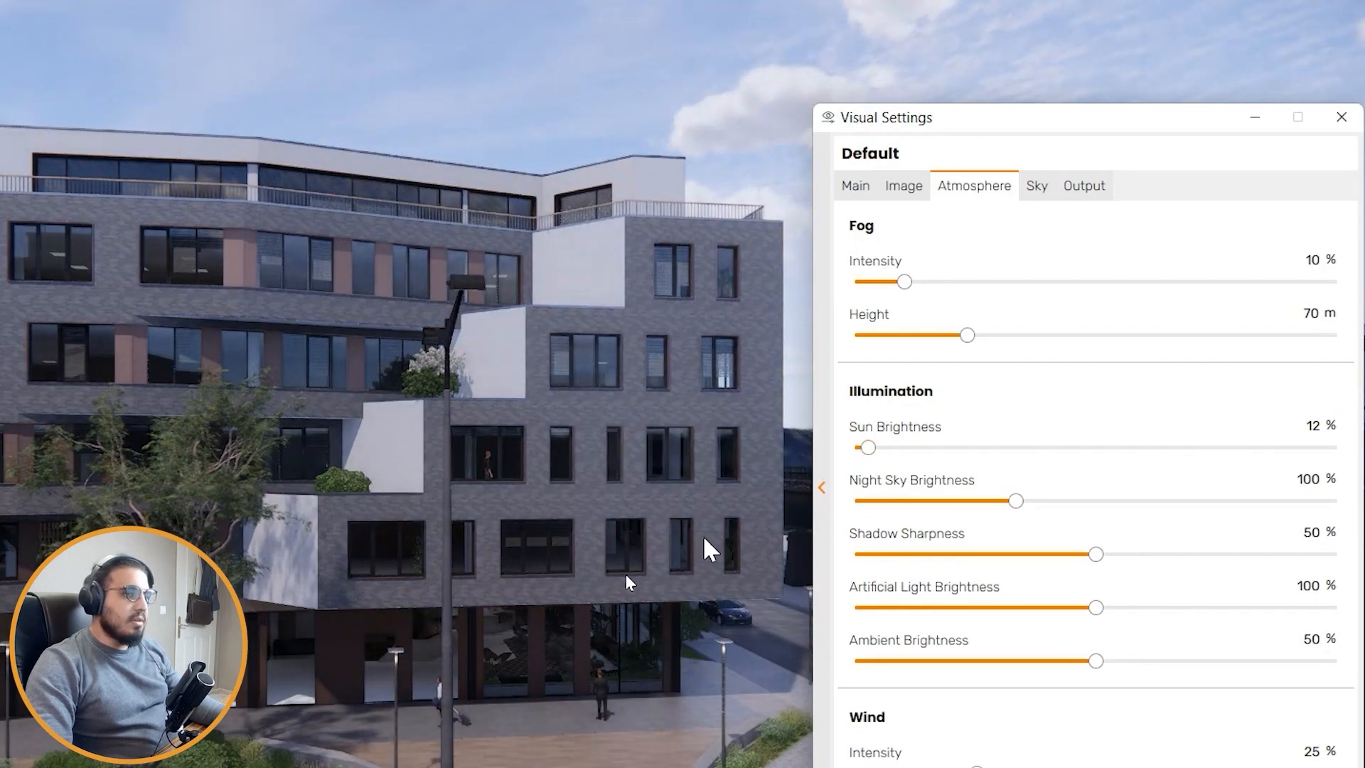
mouse_move(444, 689)
left_mouse_down()
mouse_move(420, 699)
mouse_move(438, 700)
left_mouse_up()
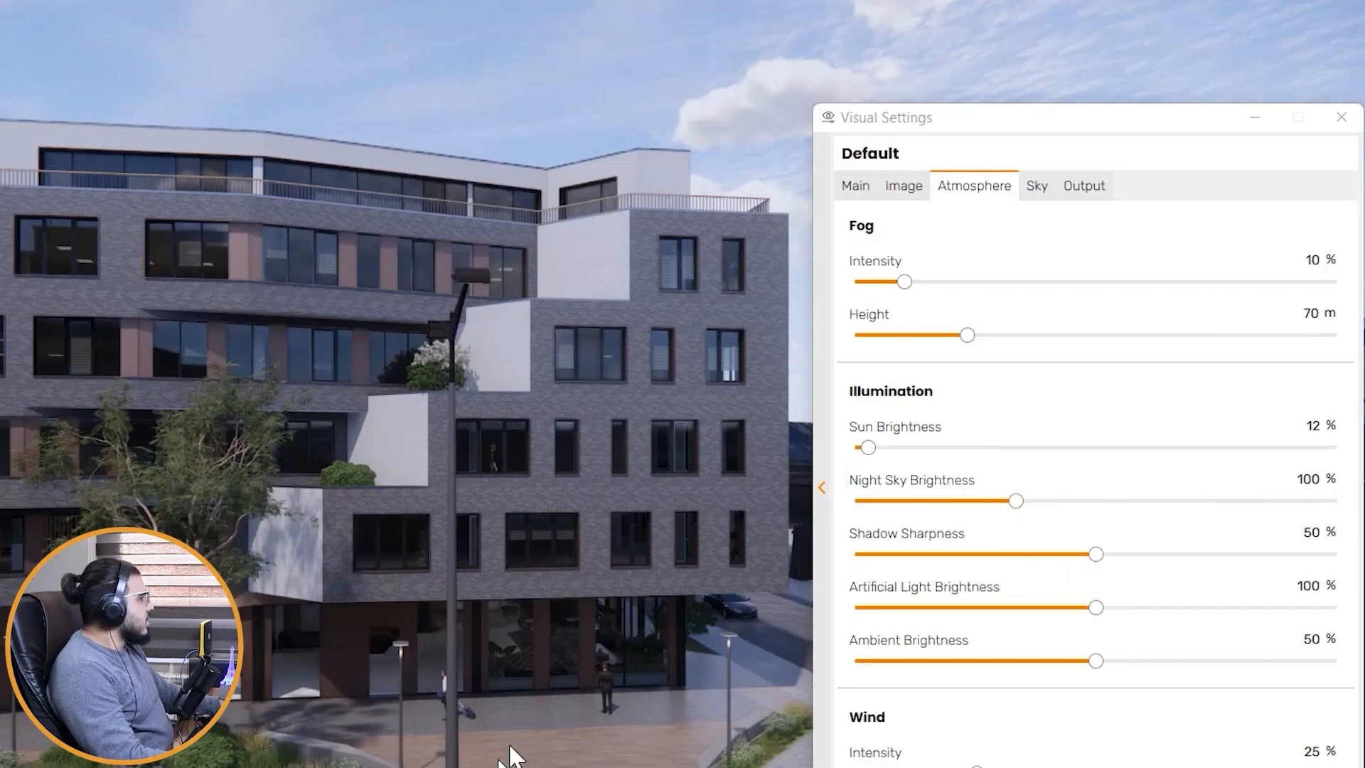
Step: Move down to the street lamp's shadow on the paving and compare the shadow sharpness at 100% and 8%
left_click_drag(478, 696, 274, 722)
key("w")
key("w")
key("s")
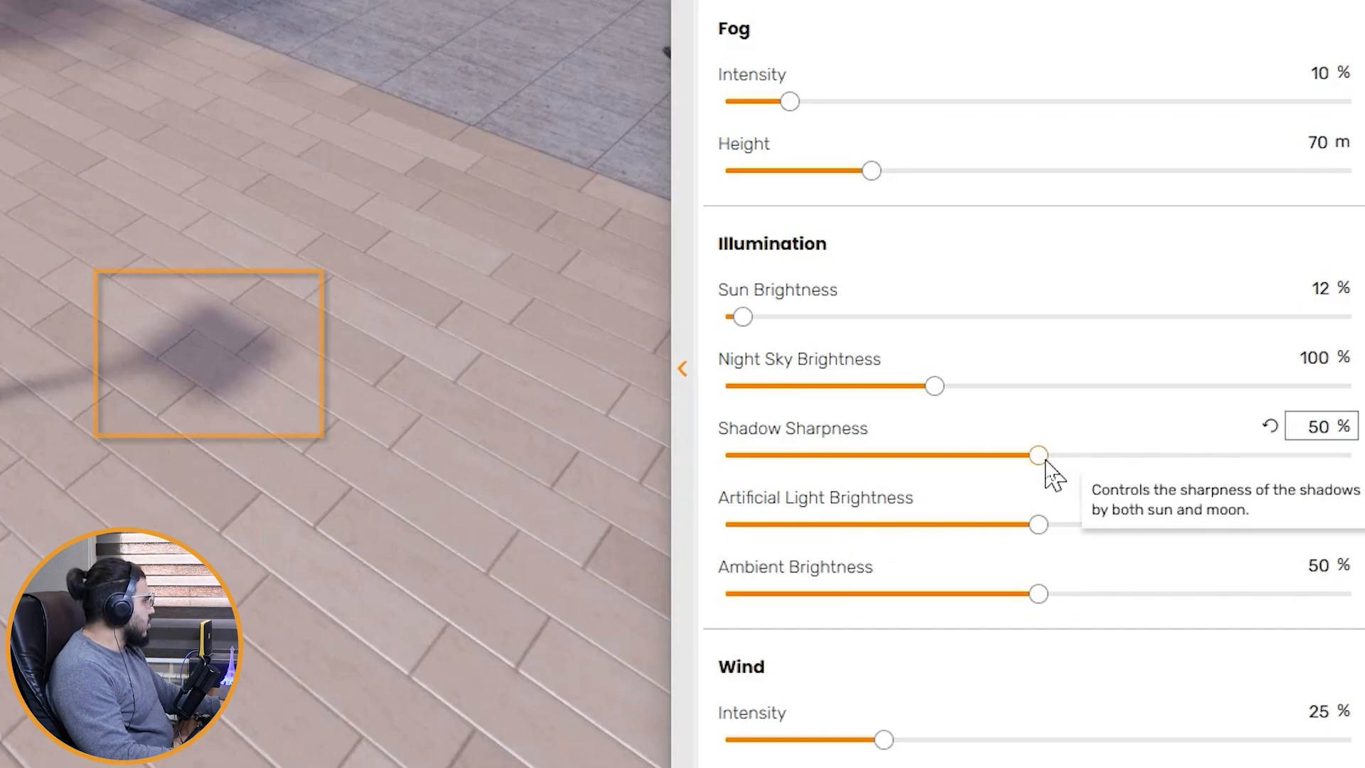
left_click_drag(1048, 460, 1351, 456)
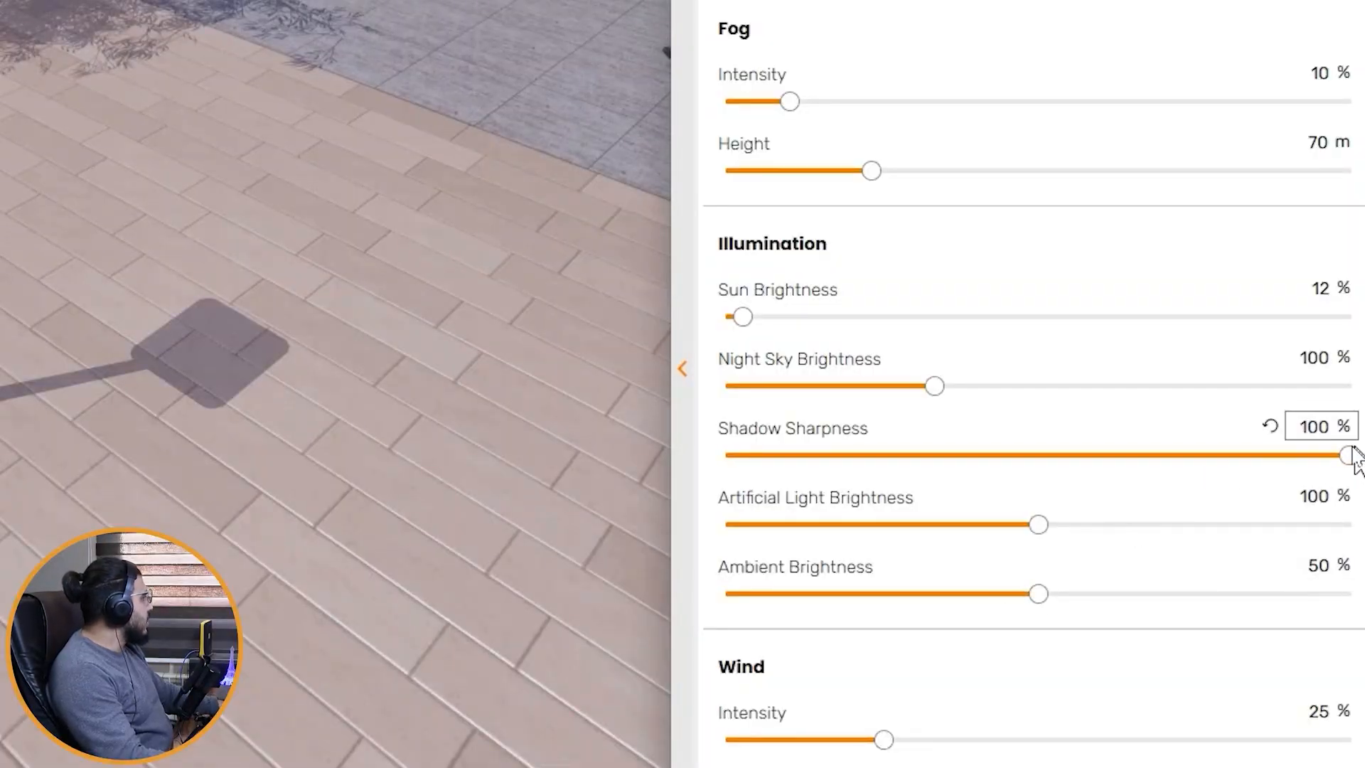
left_click_drag(1351, 455, 803, 455)
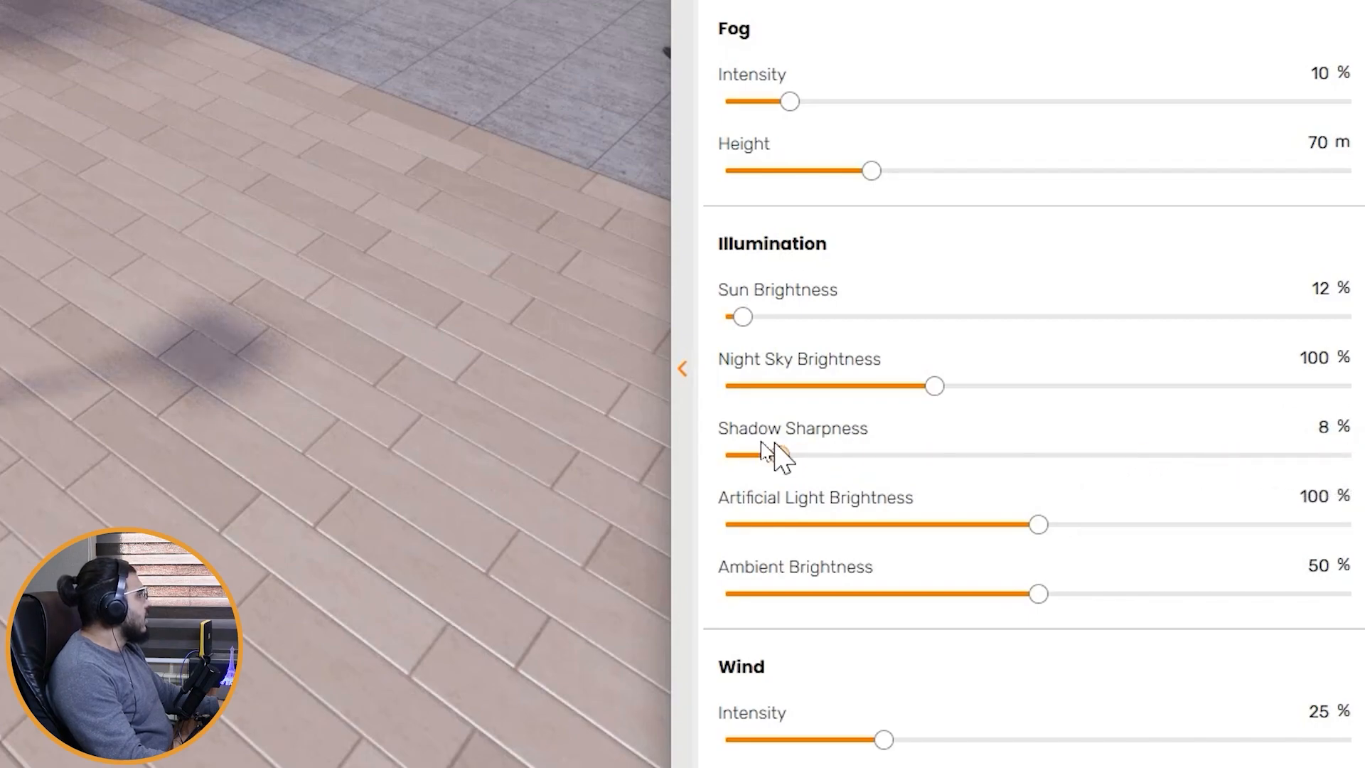
Step: Frame the tree's shadow beside the building, compare the shadow sharpness at 14% and 92%, and reset it to 50%
left_click_drag(114, 389, 42, 274)
key("w")
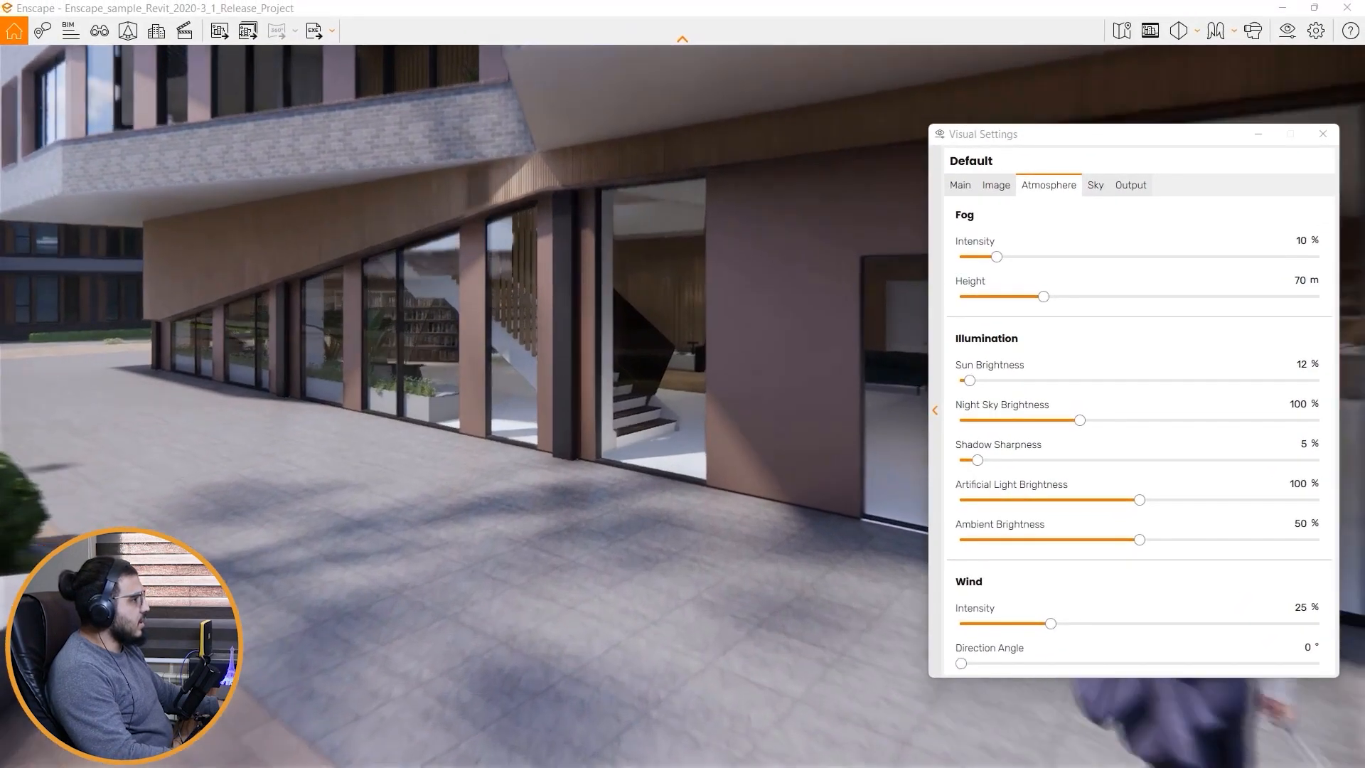
left_click_drag(643, 426, 642, 463)
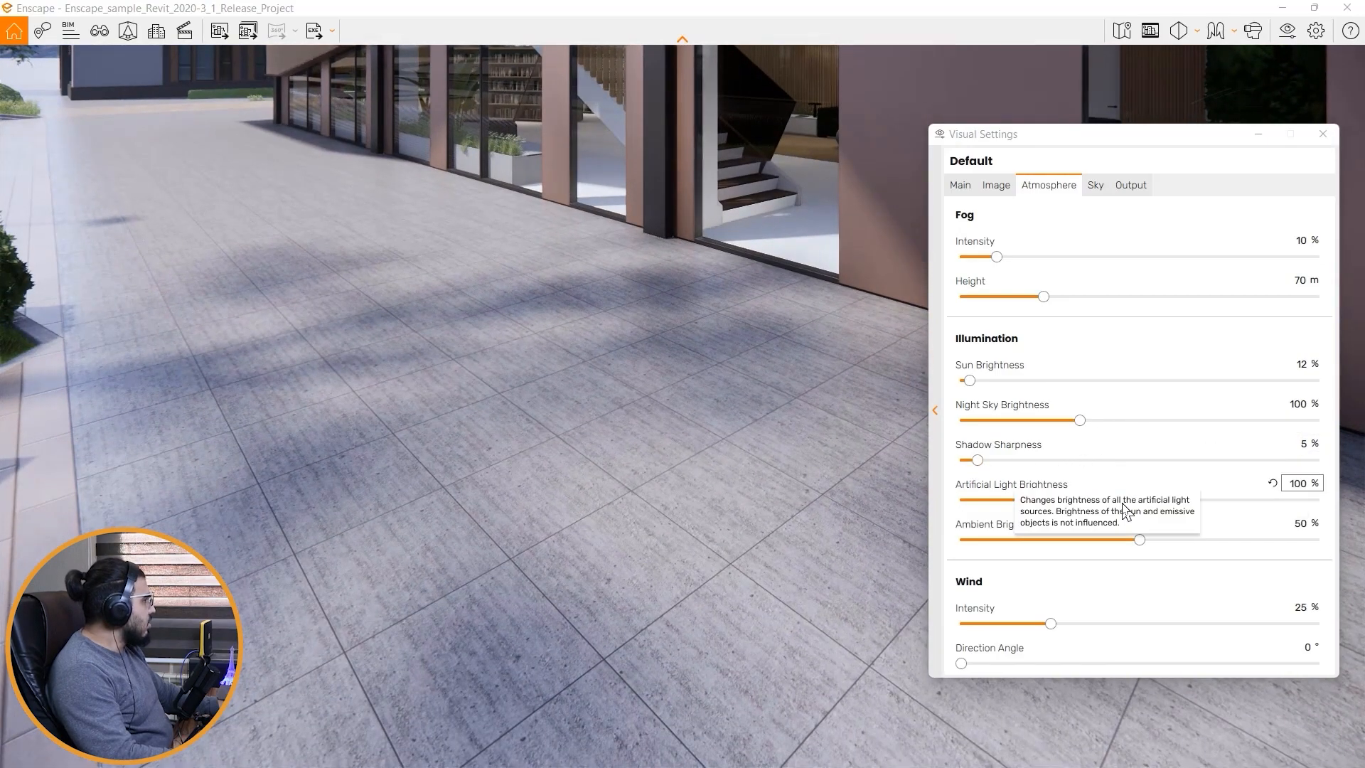
left_click_drag(980, 461, 1362, 463)
left_click_drag(1221, 462, 935, 469)
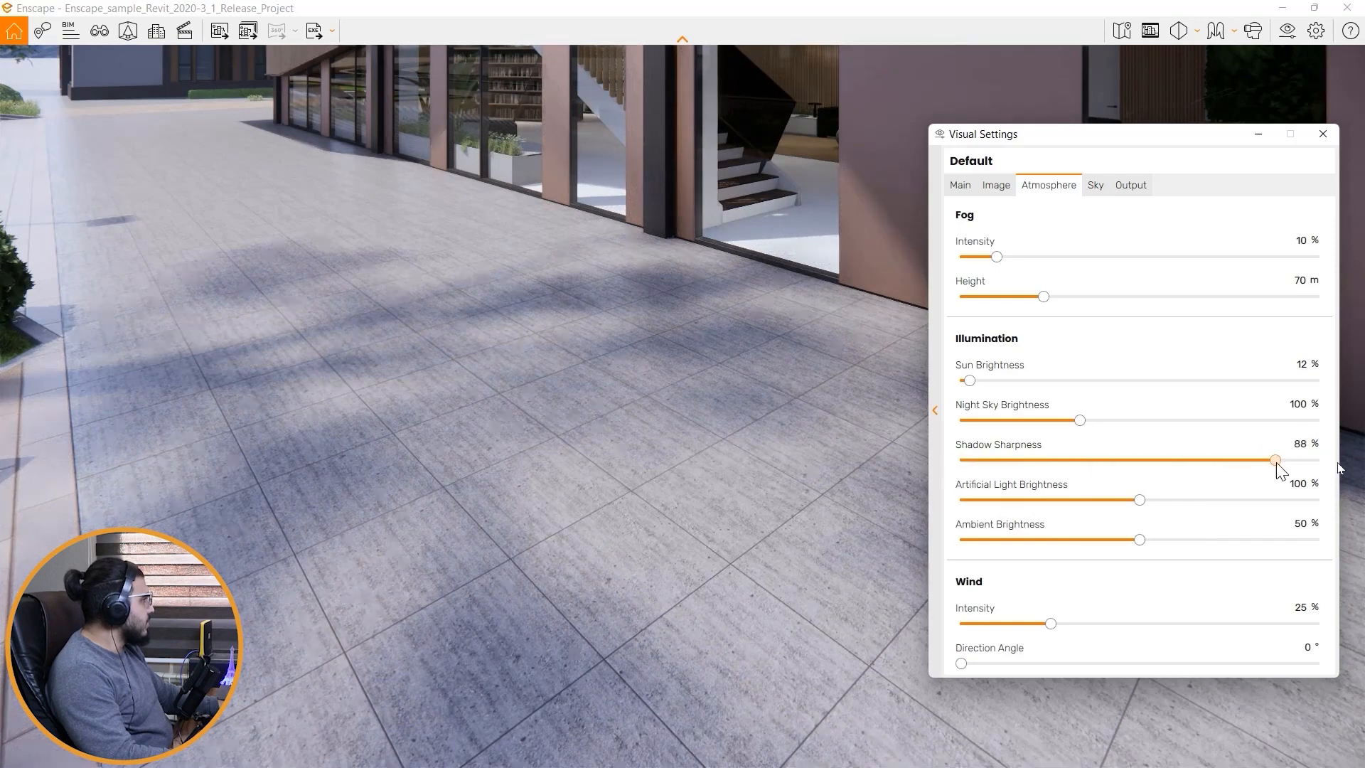
left_click_drag(1277, 469, 1010, 466)
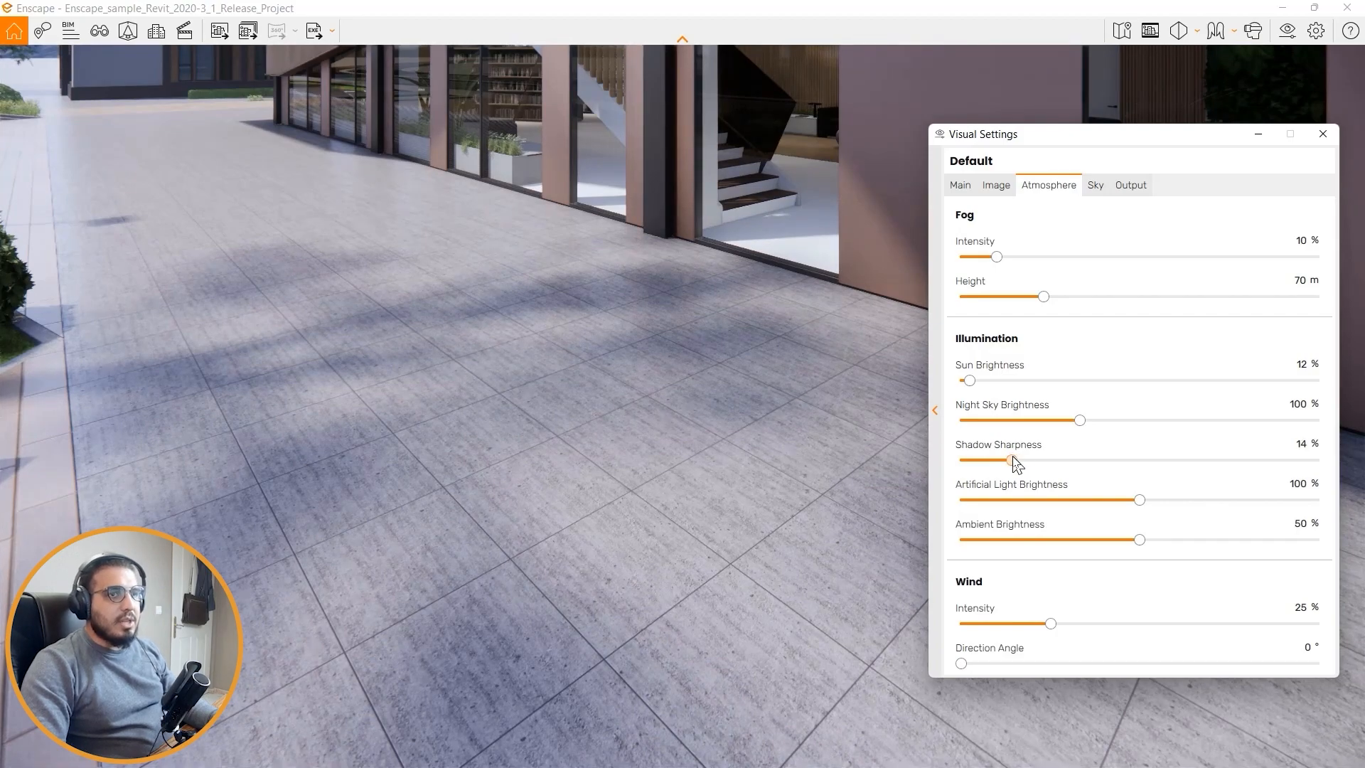
left_click_drag(1039, 469, 1287, 462)
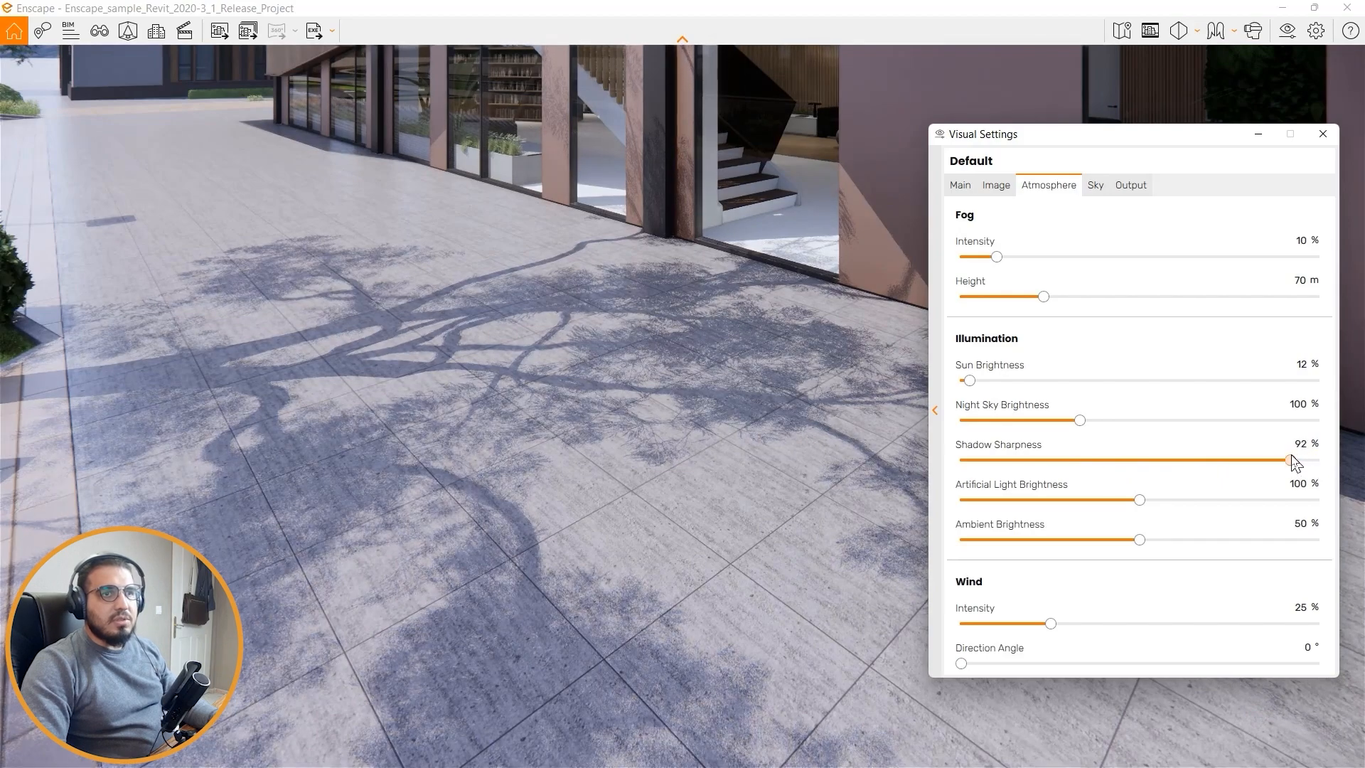
left_click(1273, 443)
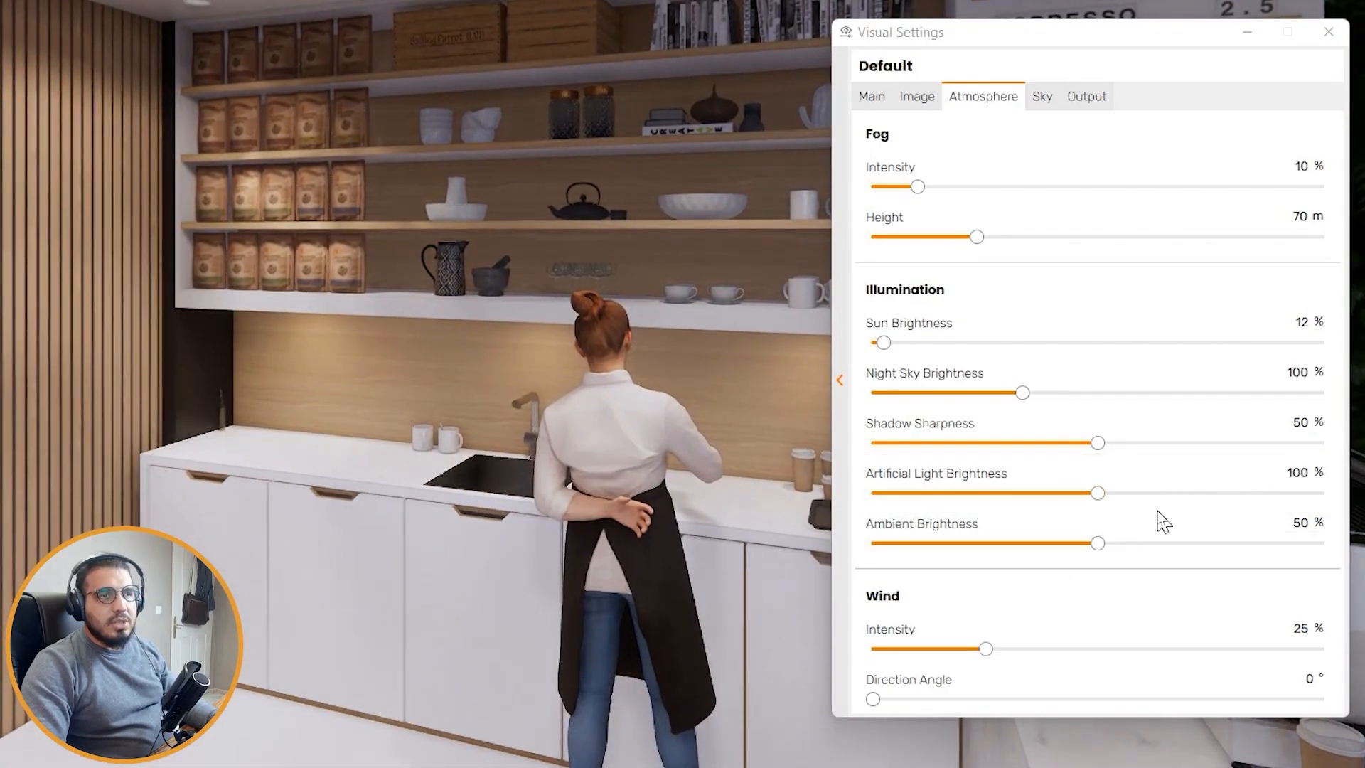
Step: Set the artificial light brightness to 90%, and try the café's ambient brightness at 20% and 29% before resetting it to 50%
mouse_move(1103, 506)
left_mouse_down()
mouse_move(1358, 502)
mouse_move(1082, 509)
left_mouse_up()
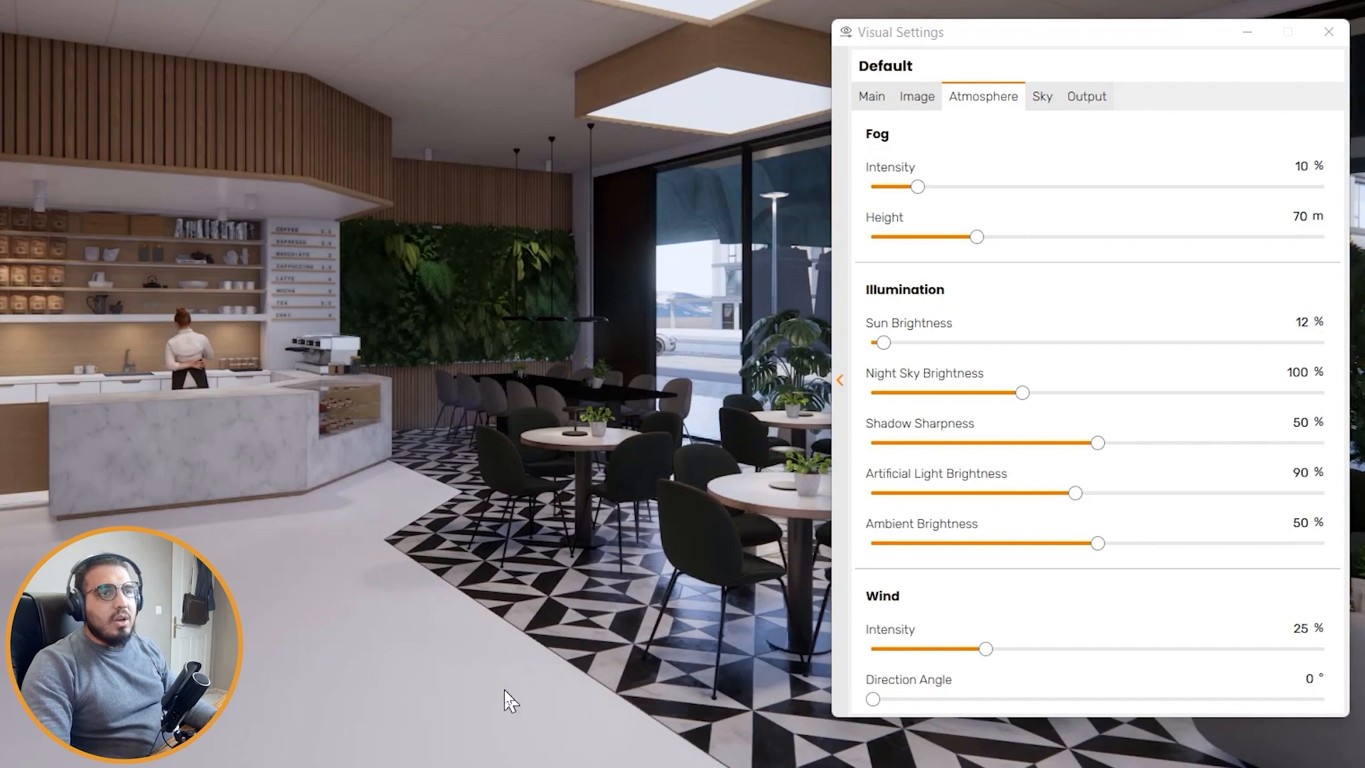
left_click_drag(1099, 543, 961, 545)
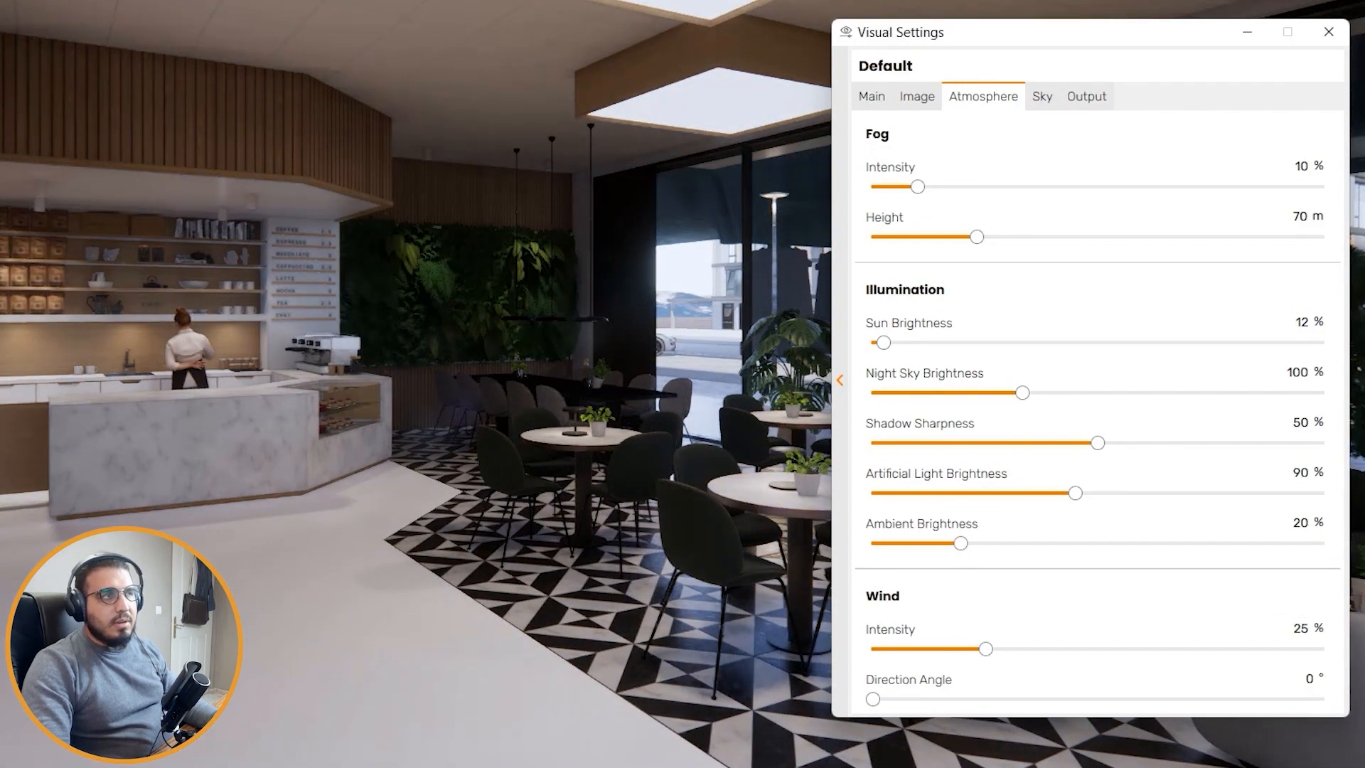
left_click_drag(962, 545, 1323, 543)
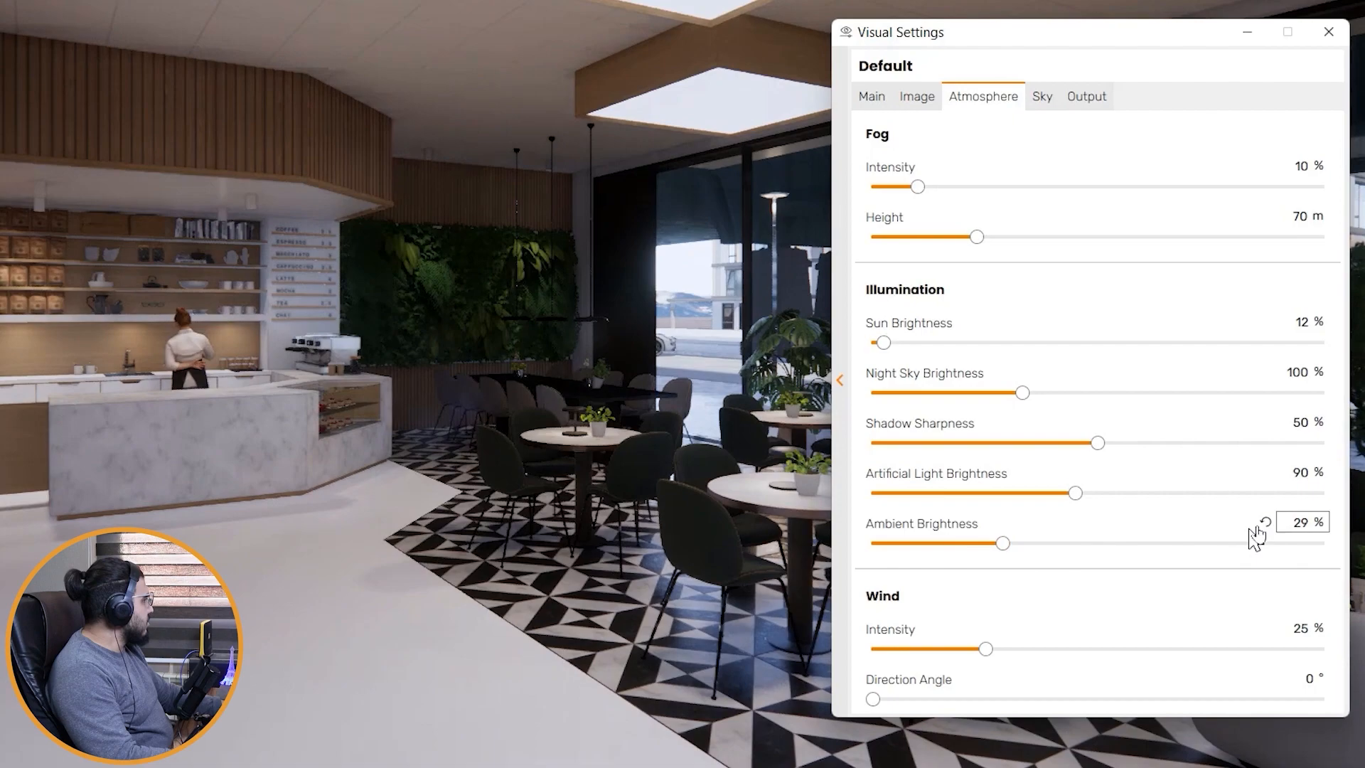
left_click(1265, 524)
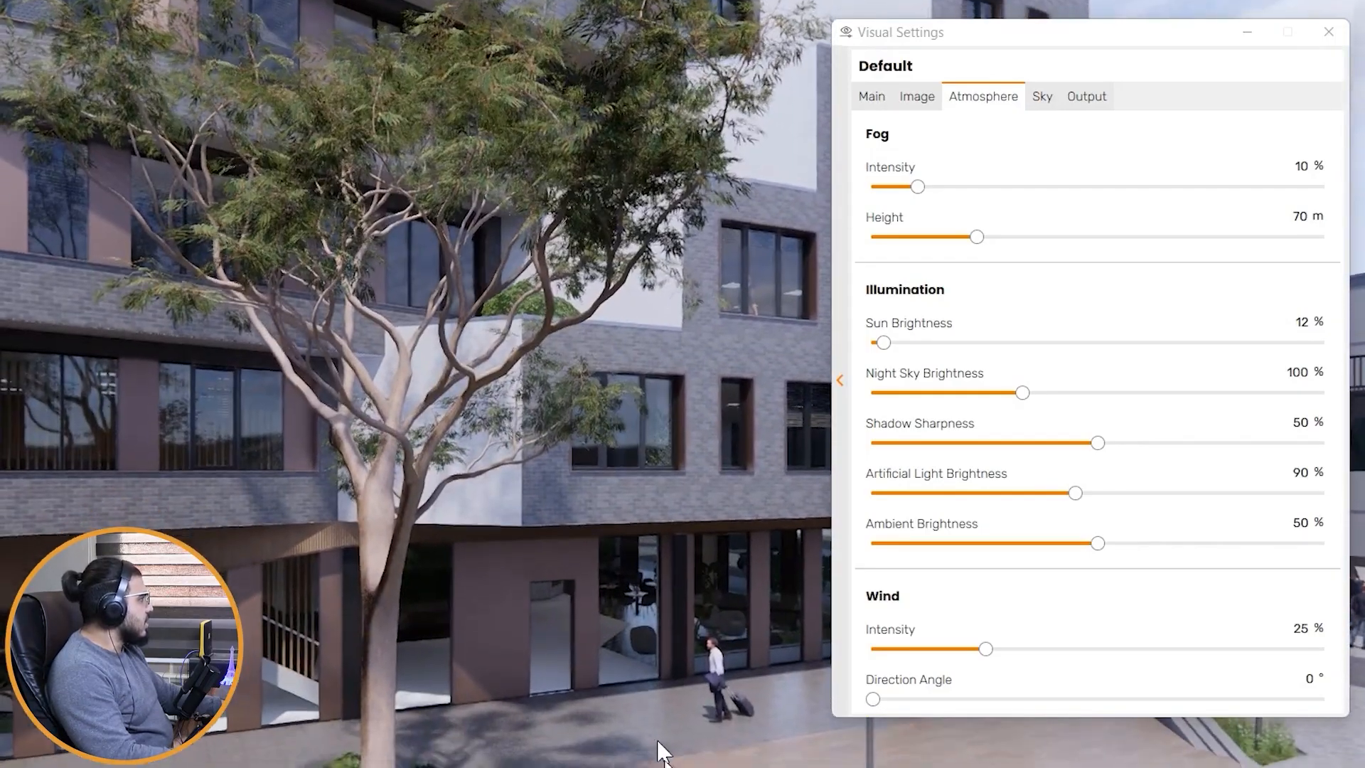
Step: Set the wind intensity to 100% and move closer to the tree in front of the building
left_click_drag(987, 648, 1323, 649)
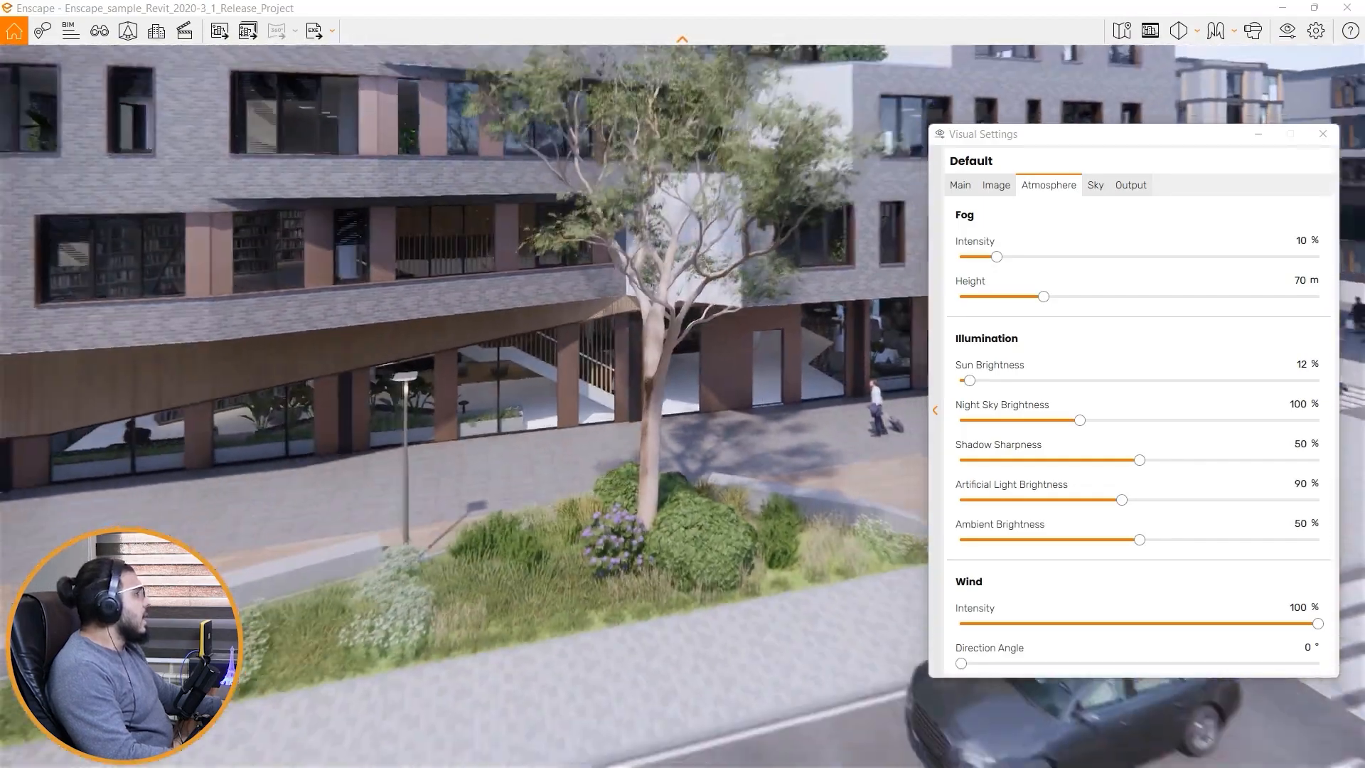
key("w")
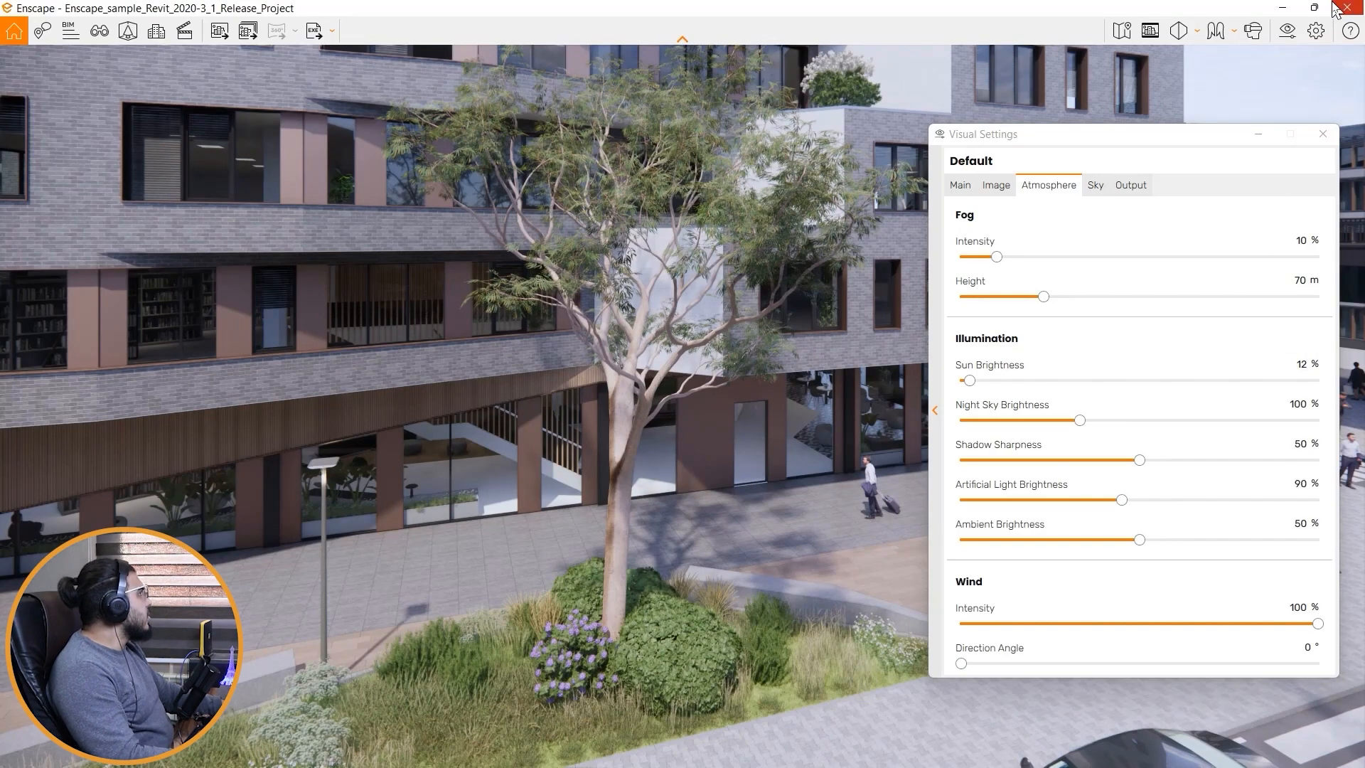
Step: Switch to Revit, check the rendering hardware features in Enscape's General Settings, and close them
left_click(1283, 7)
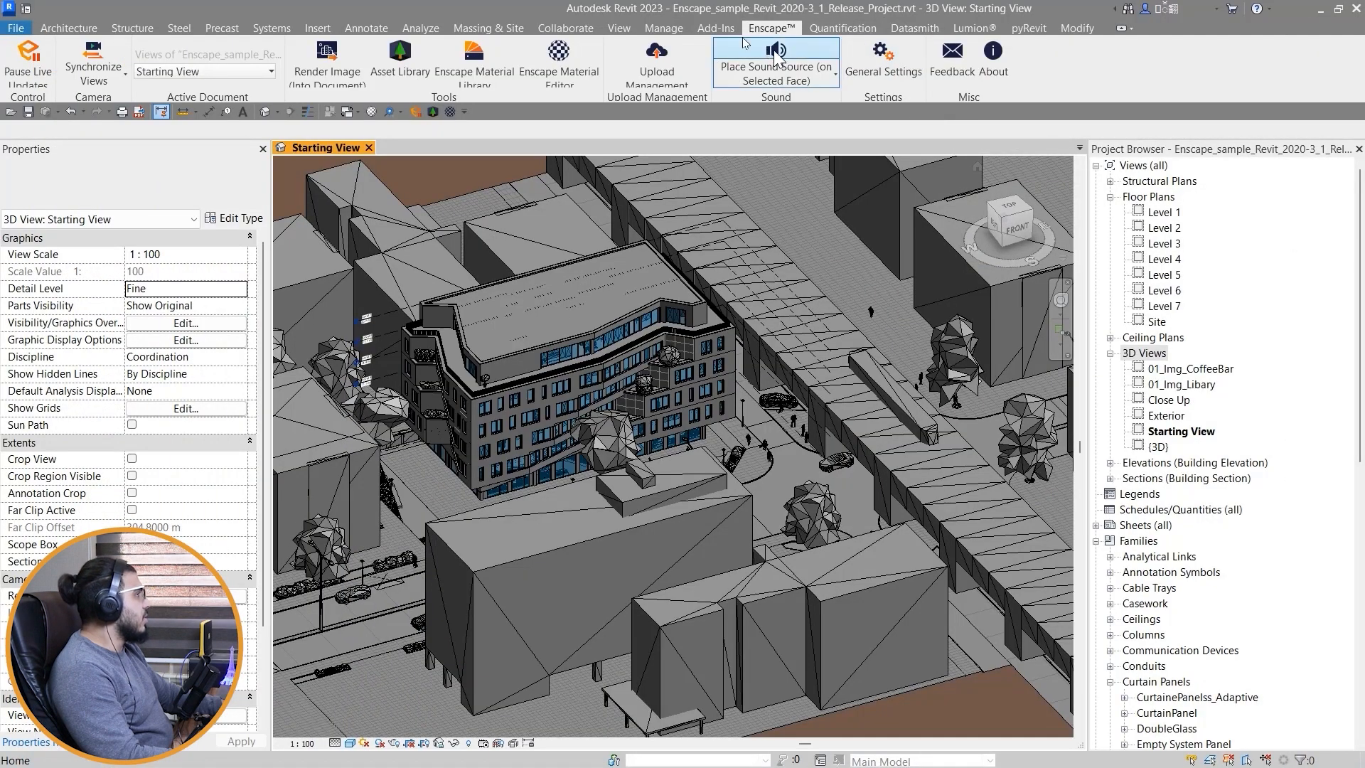
left_click(912, 78)
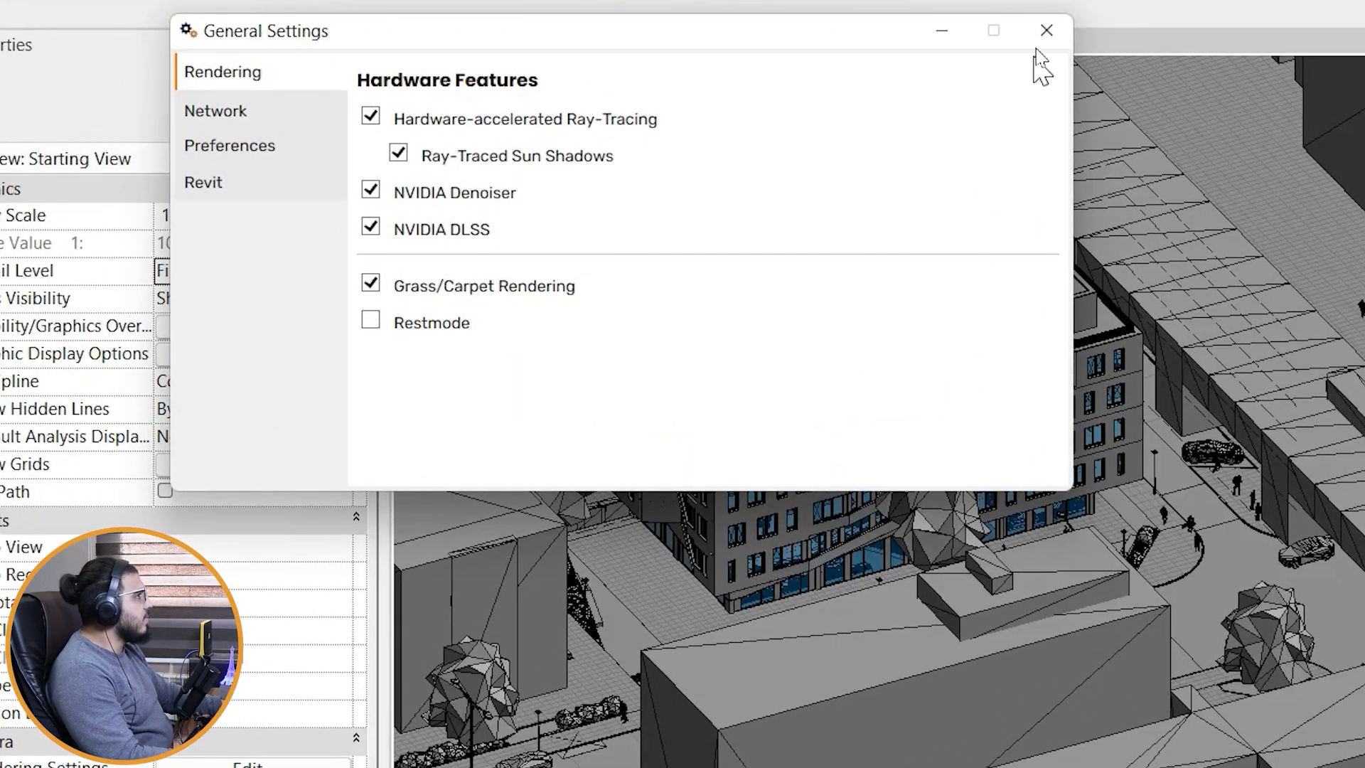
left_click(1047, 30)
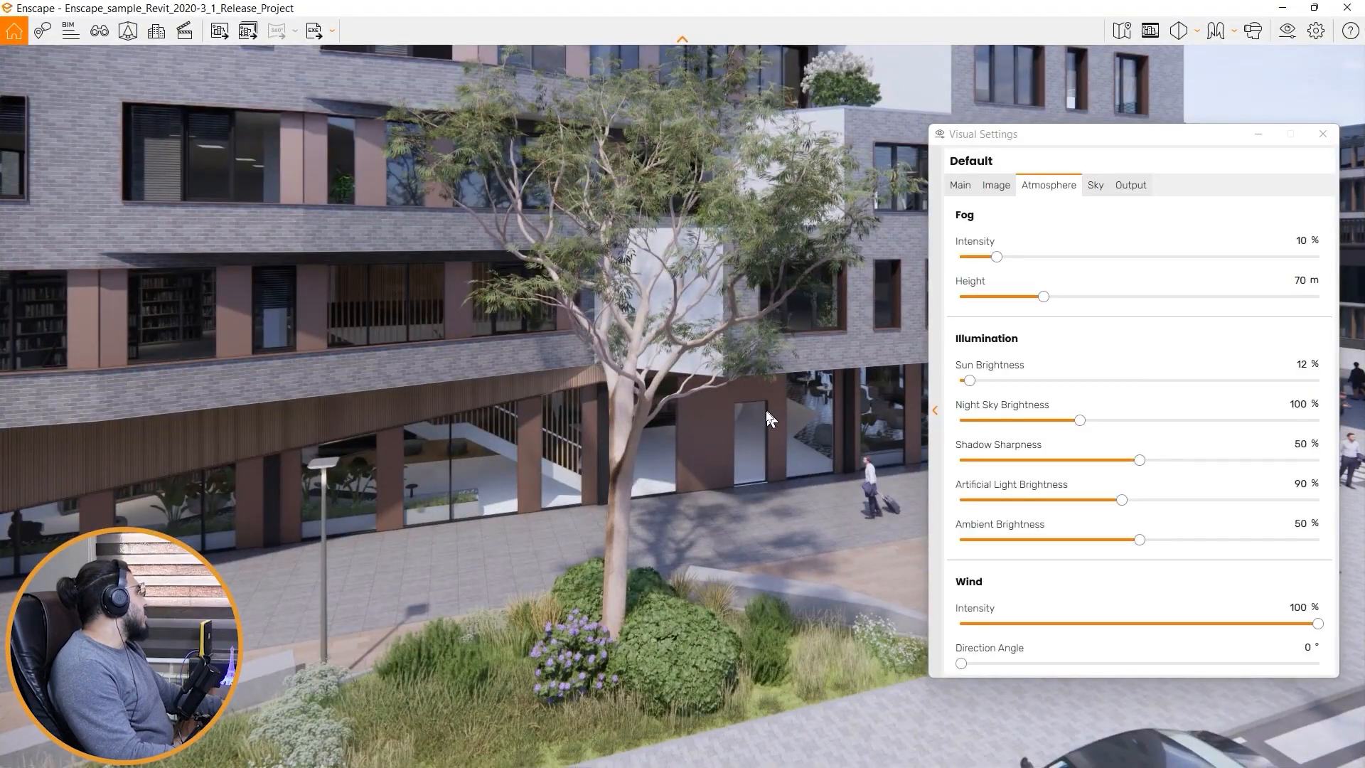
Step: Back the Enscape view away from the tree to examine the wind's effect on the tree and planting bed
left_click_drag(765, 409, 810, 574)
scroll(804, 569, "down", 2)
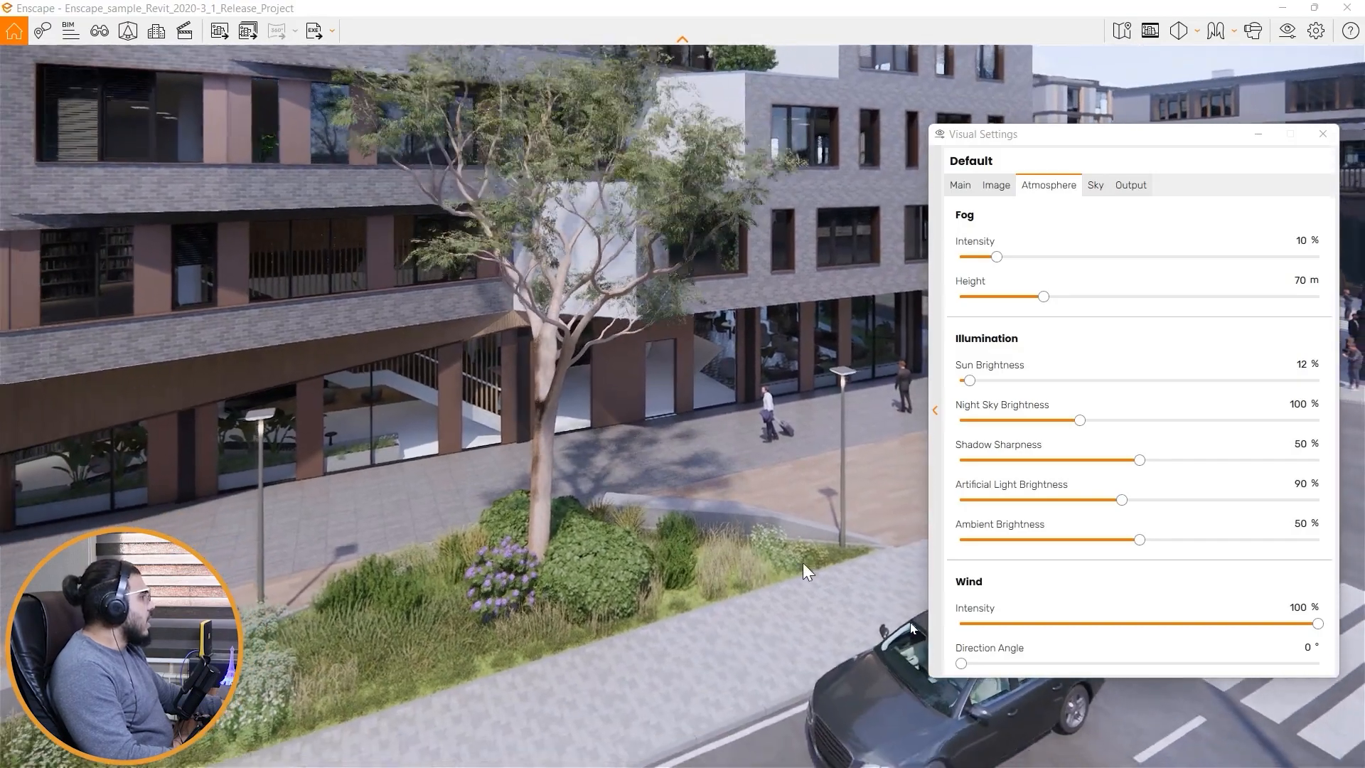
Step: Increase the wind direction angle, and turn off the white sky background to show the Mountains horizon
left_click_drag(963, 664, 1122, 663)
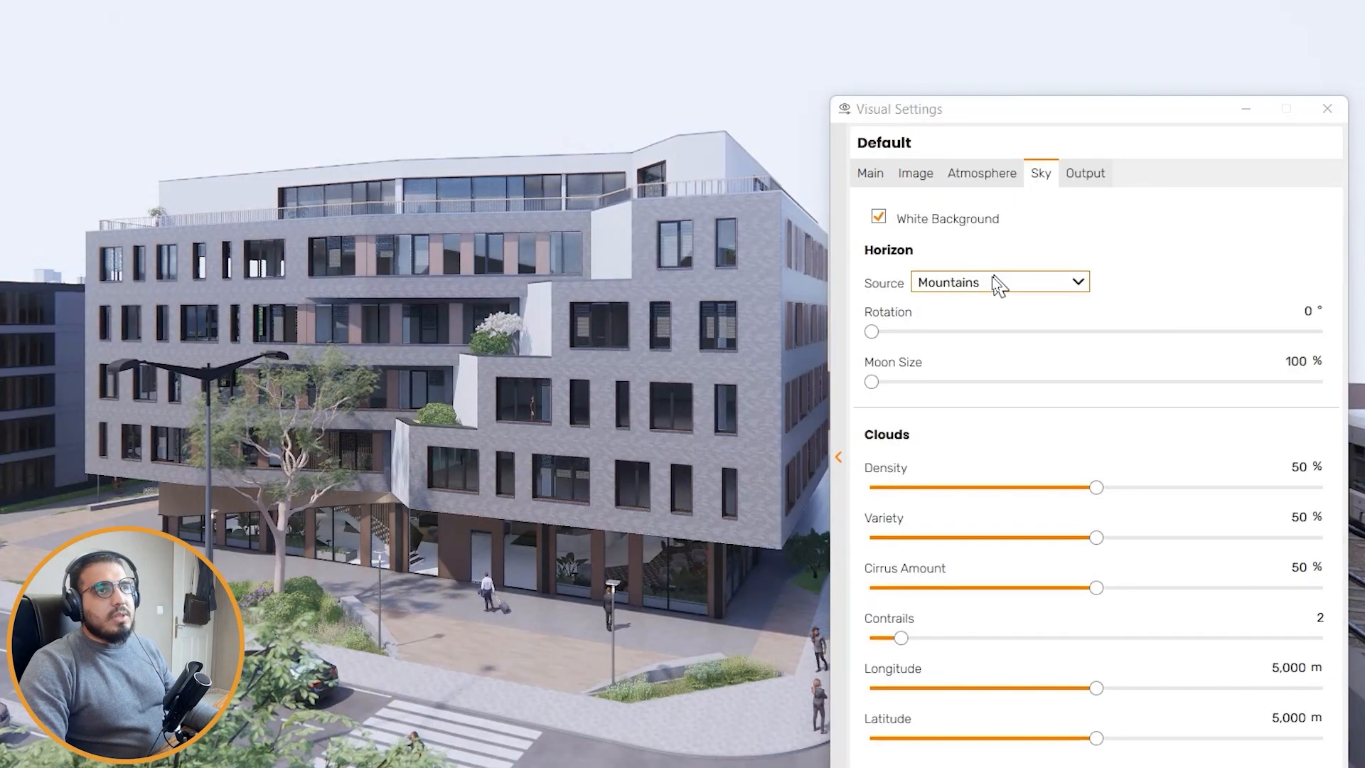
left_click(879, 217)
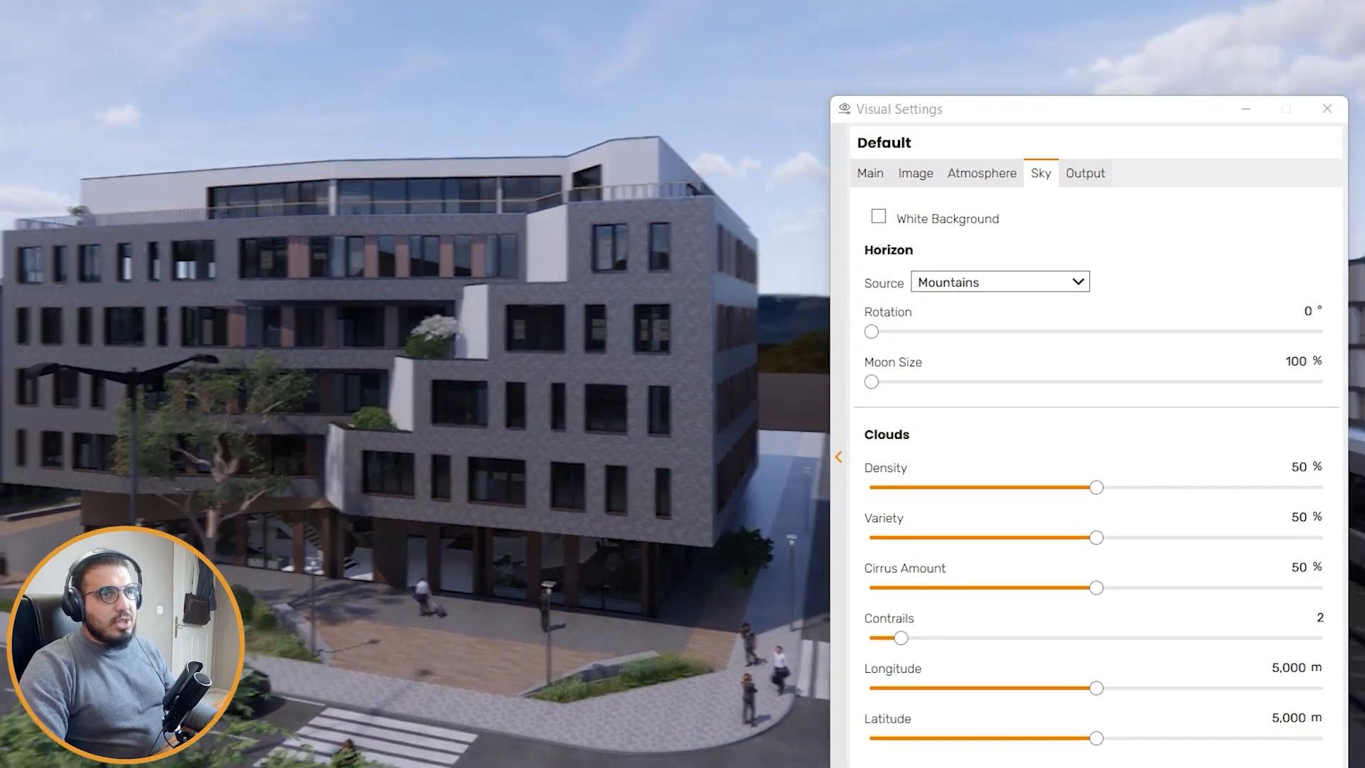
left_click_drag(440, 384, 285, 384)
key("e")
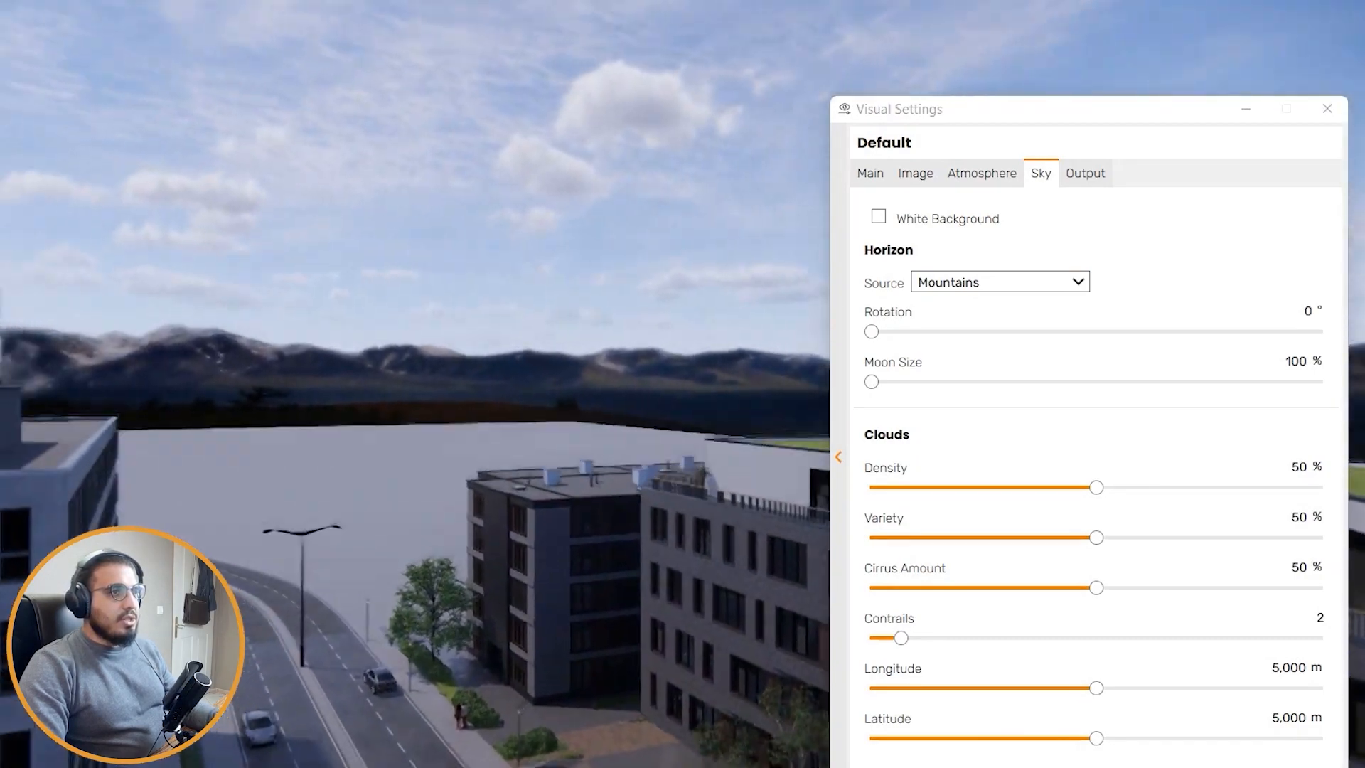
key("e")
left_click_drag(448, 366, 463, 377)
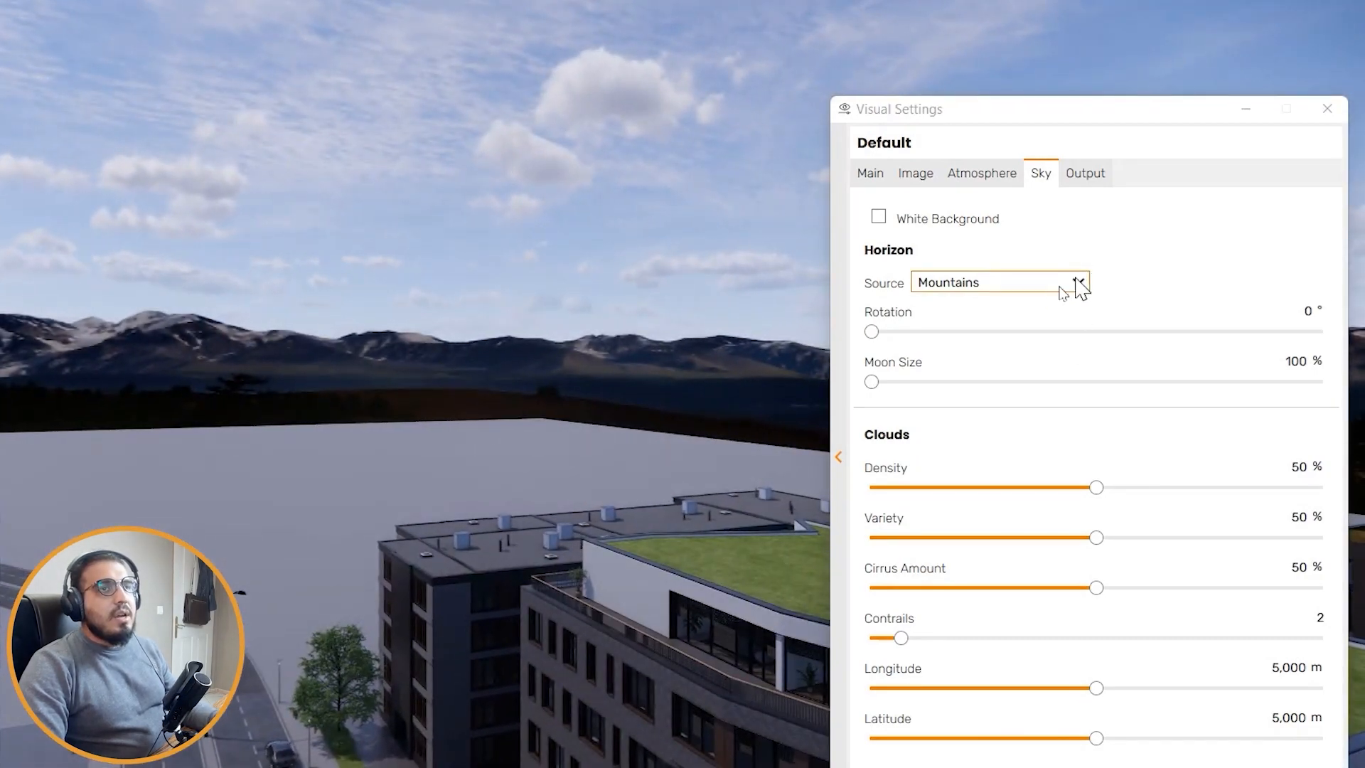
Step: Try the Desert, Forest, Construction Site and Town presets as the horizon source
left_click(1063, 284)
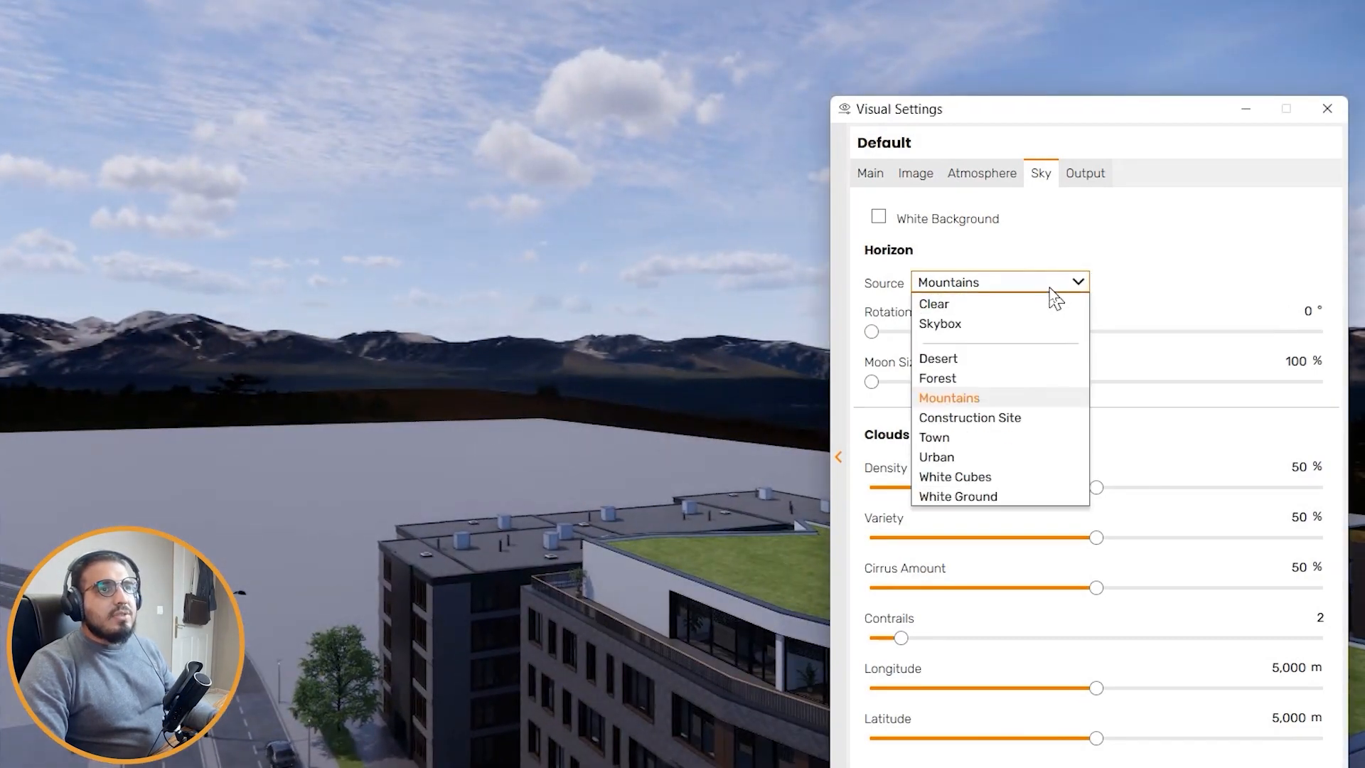
left_click(982, 363)
left_click(995, 292)
left_click(981, 378)
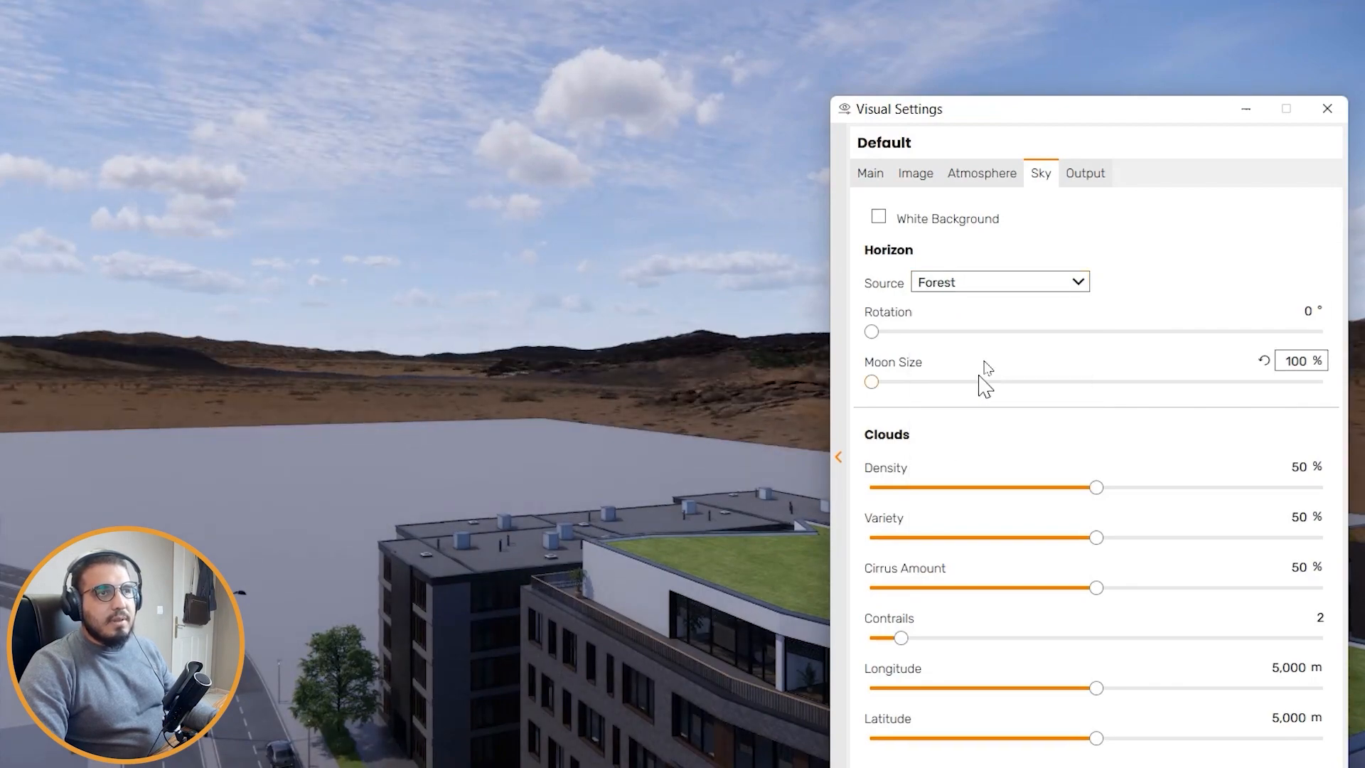
left_click(987, 292)
left_click(992, 419)
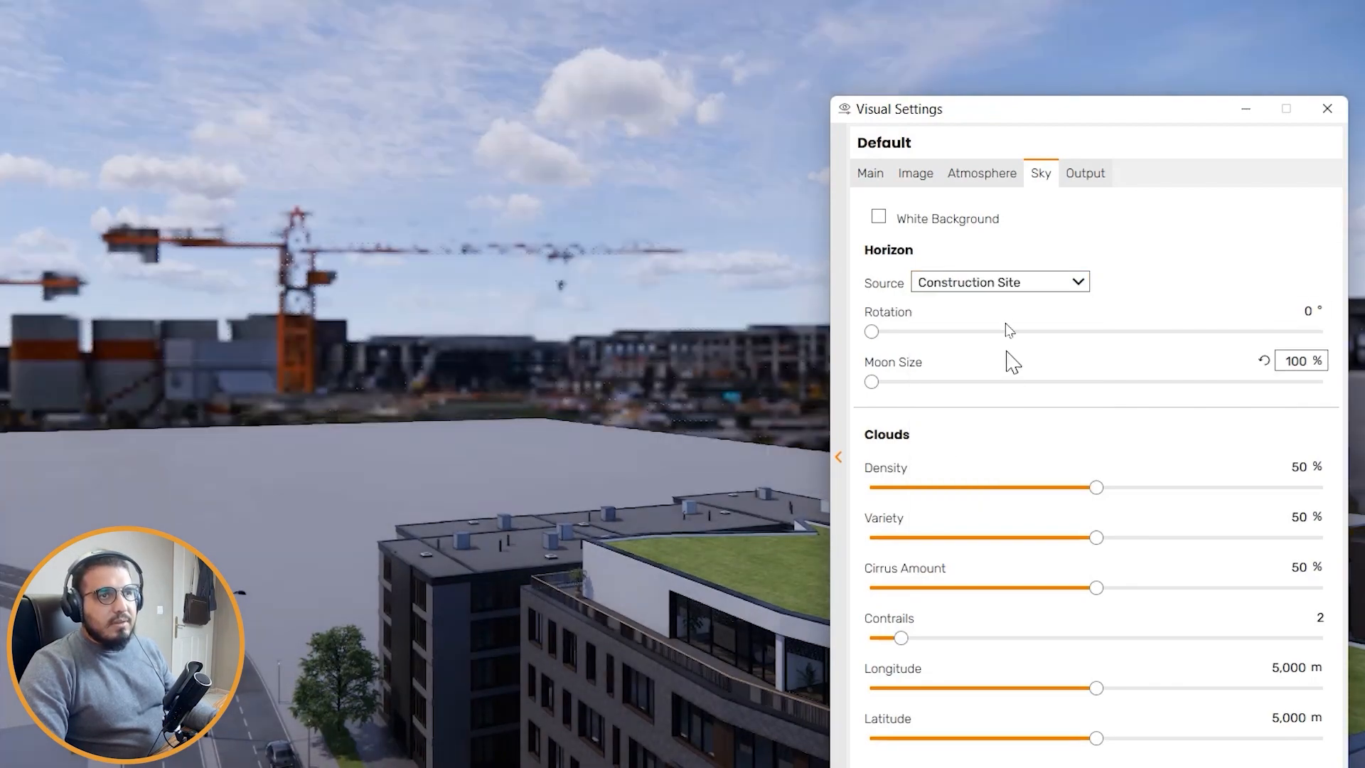
left_click(999, 296)
left_click(1001, 443)
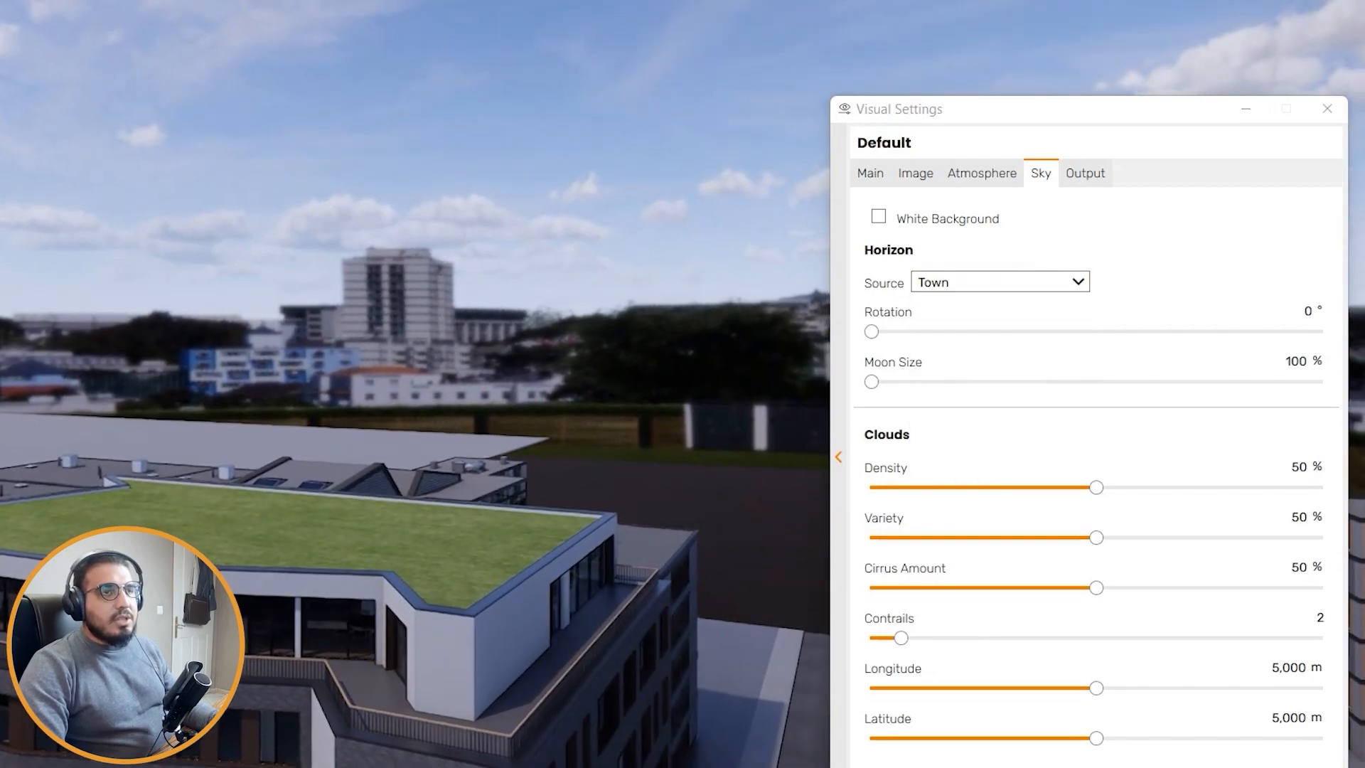
Step: Try Skybox as the horizon source and check it behind the building
left_click(1007, 288)
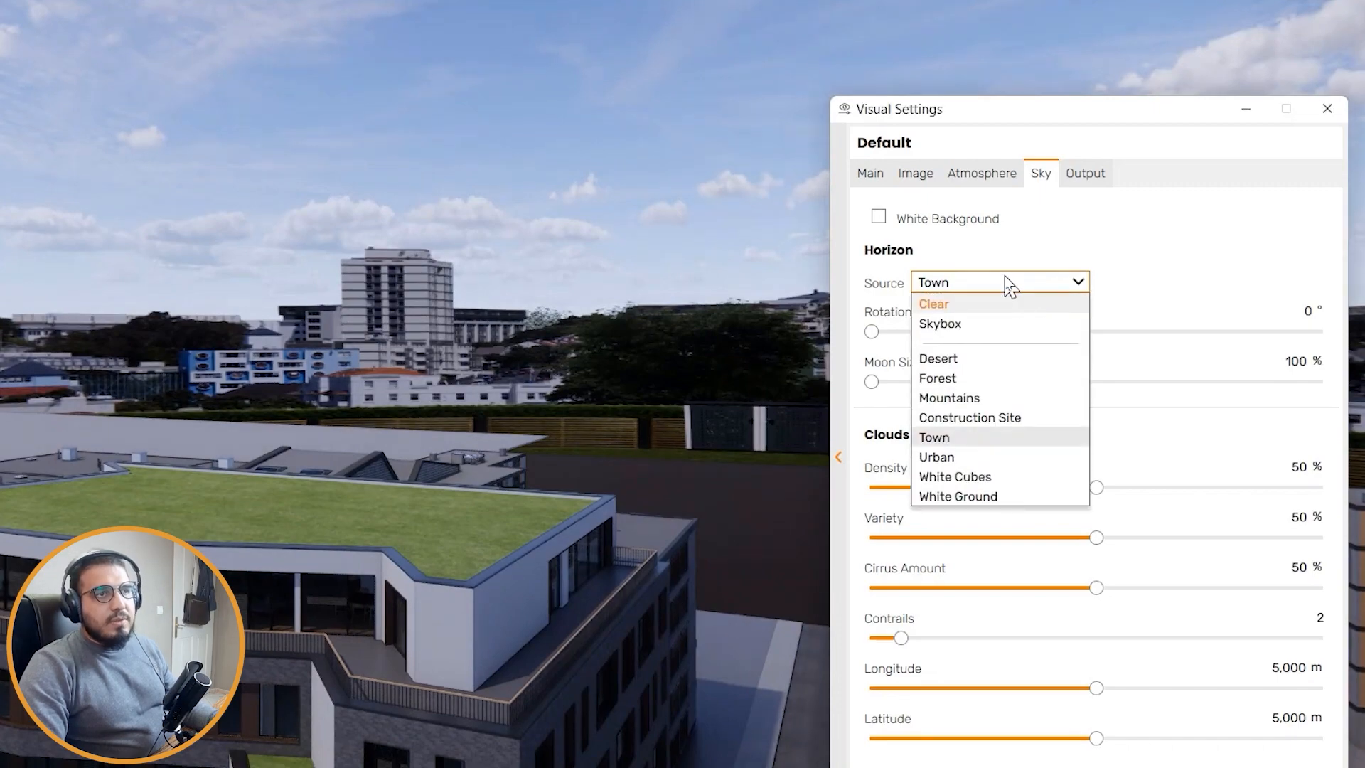
left_click(950, 327)
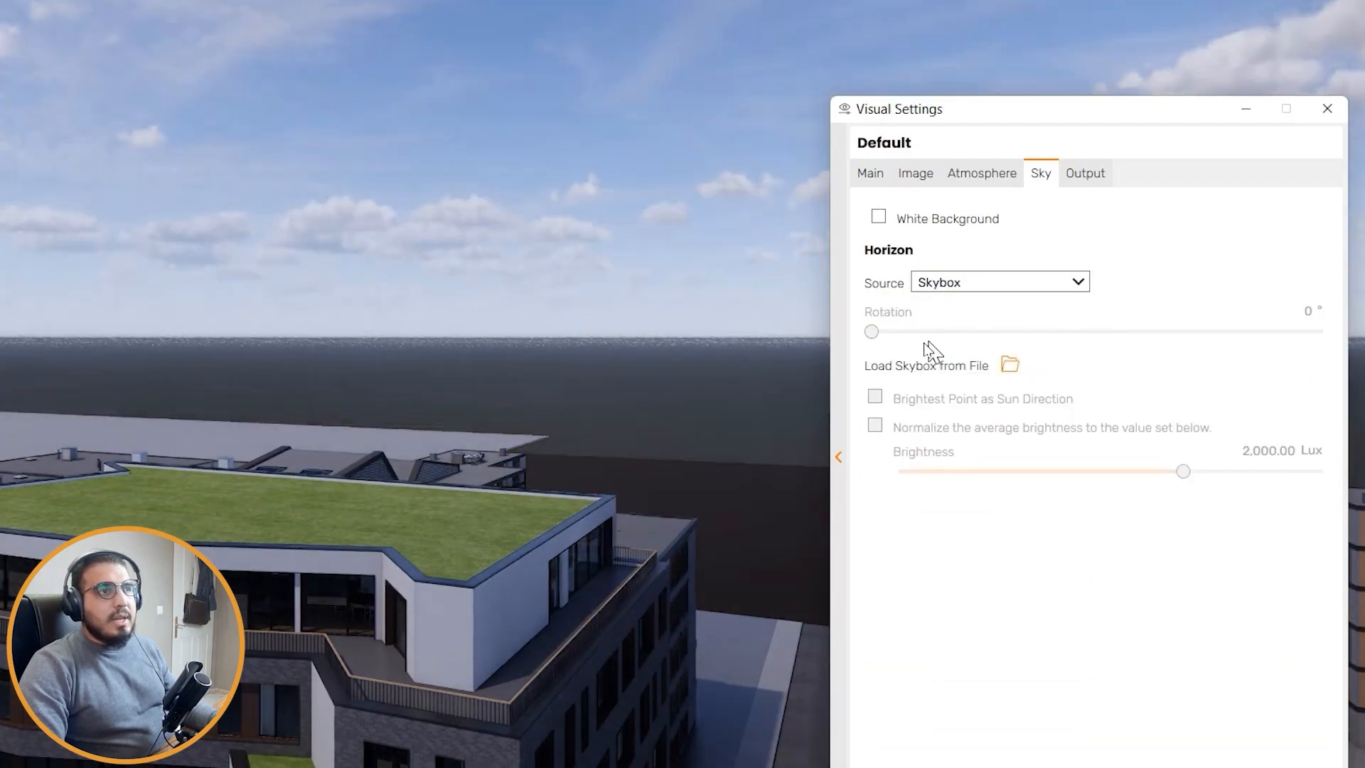
left_click_drag(623, 491, 616, 555)
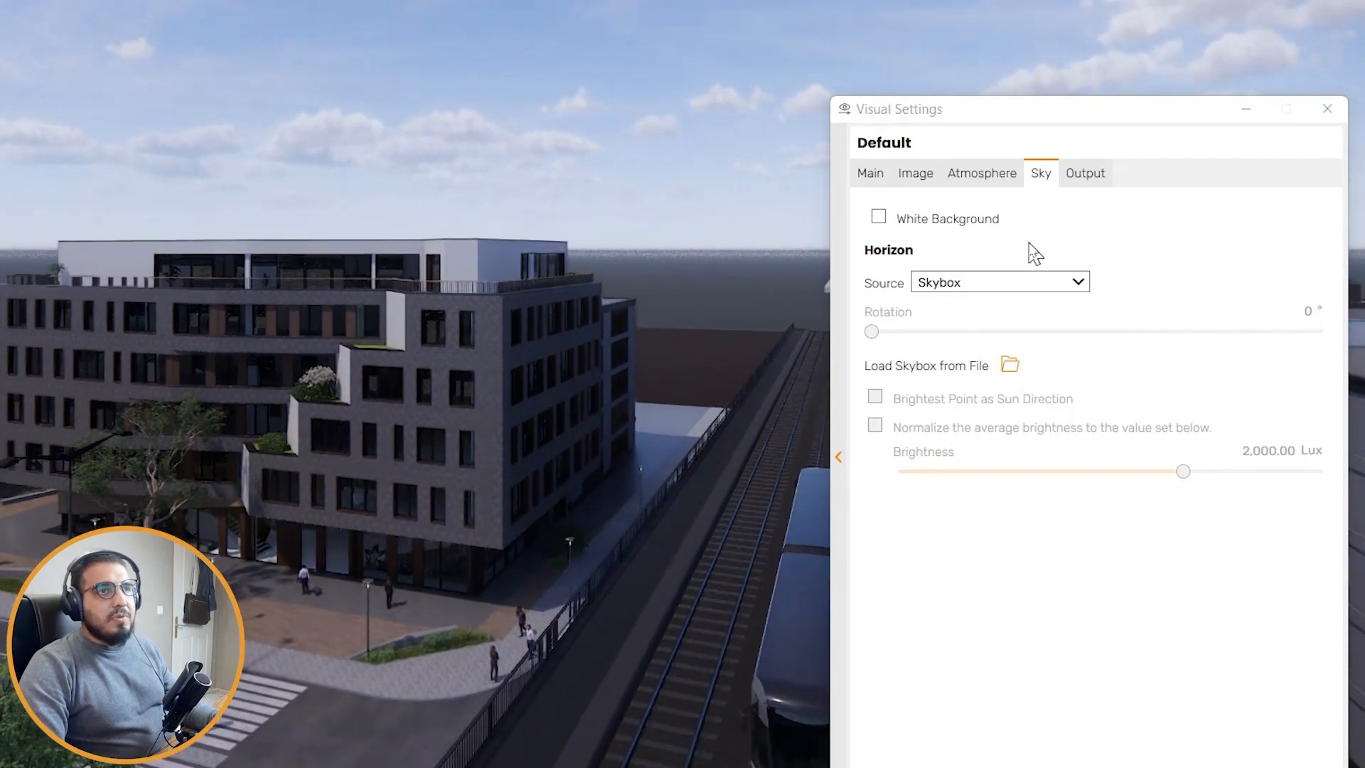
Step: Set the horizon source to White Cubes
left_click(981, 292)
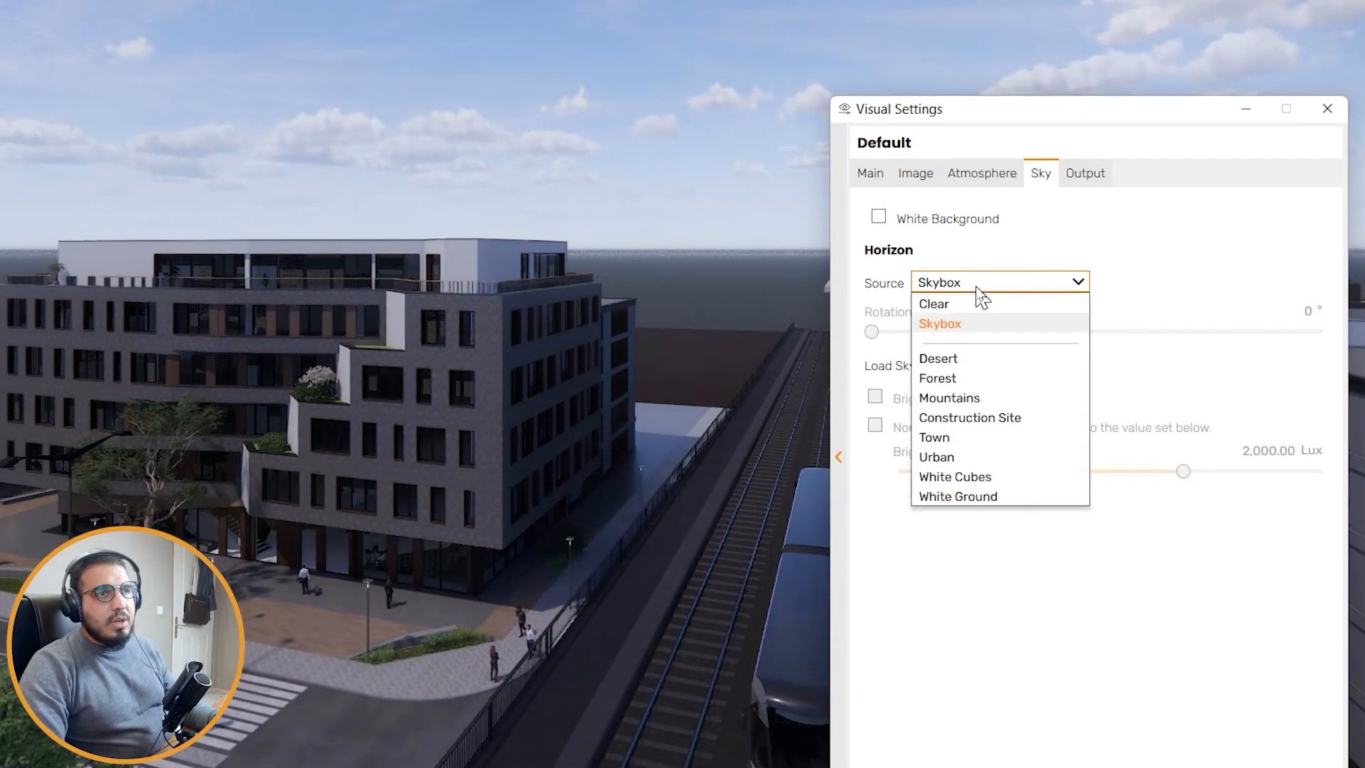
left_click(978, 484)
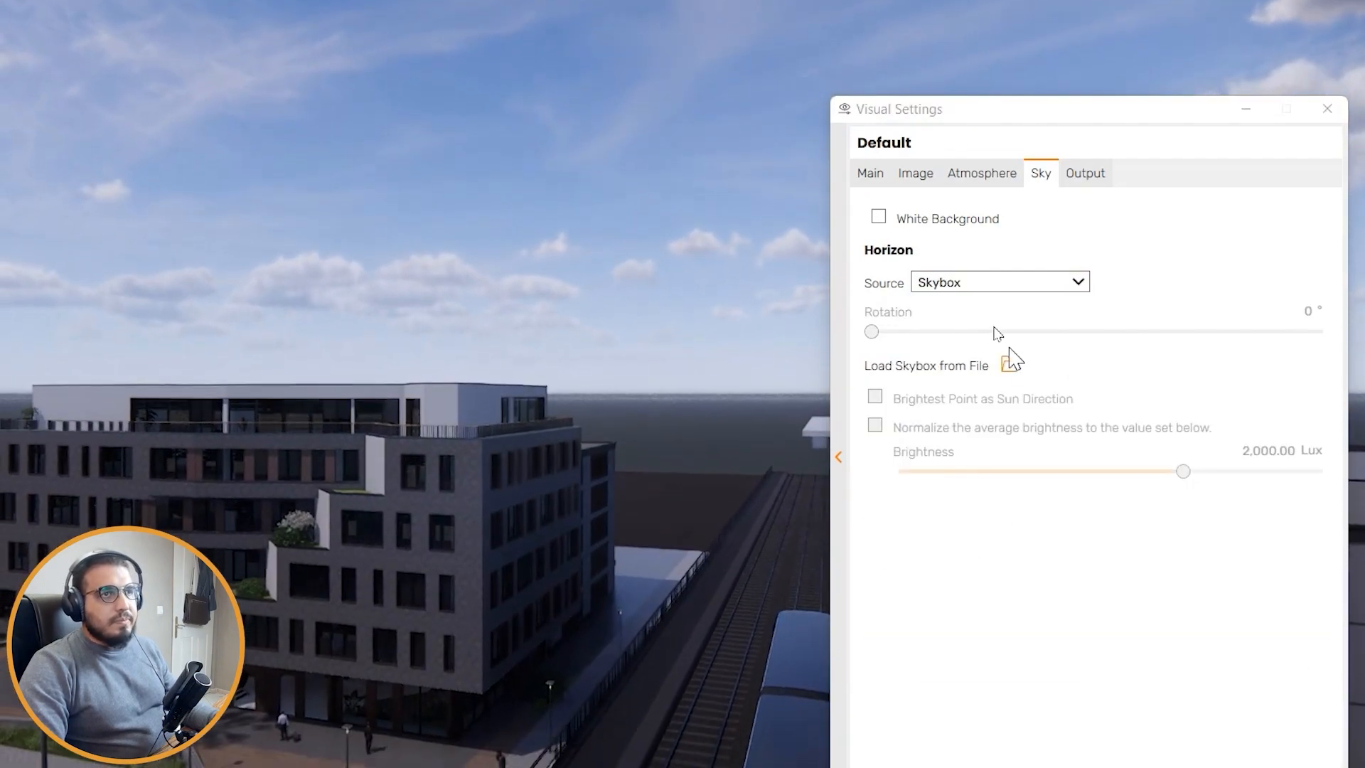
left_click(970, 285)
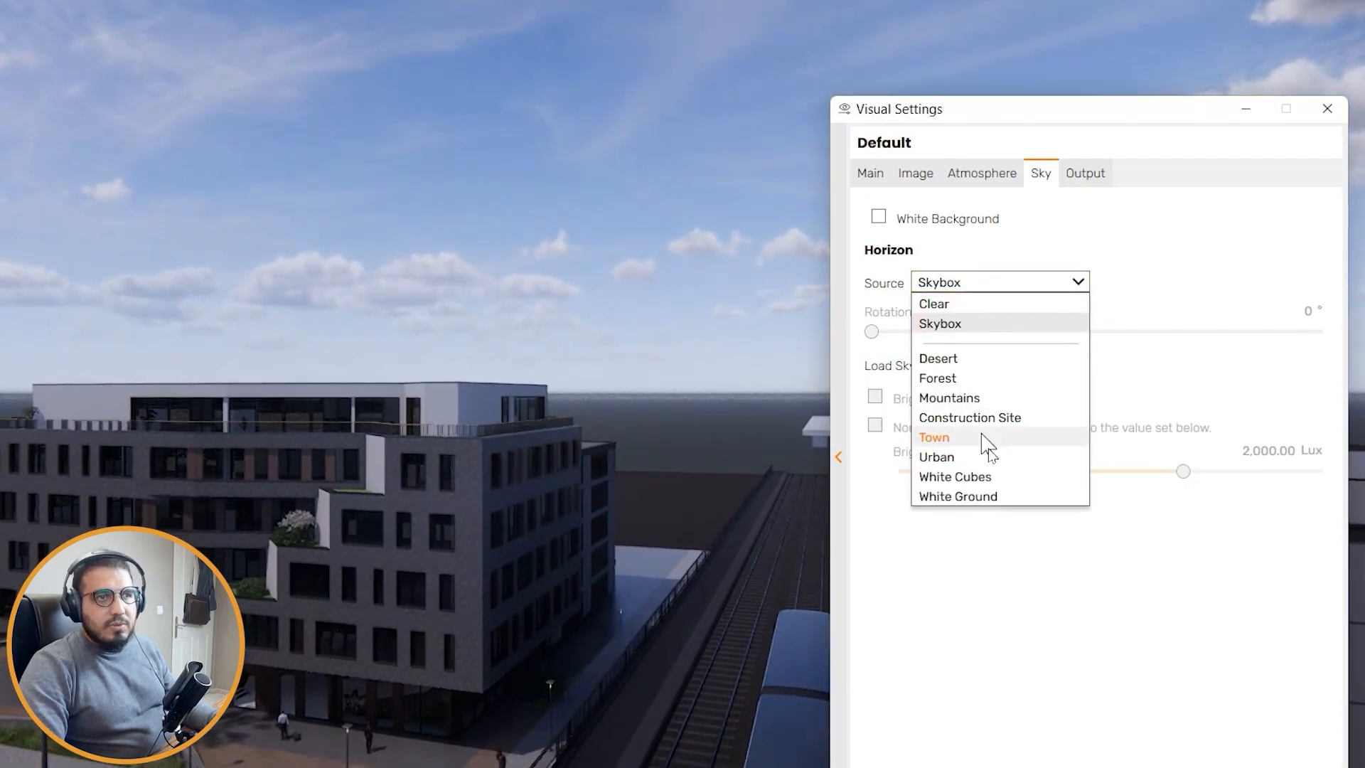
left_click(999, 477)
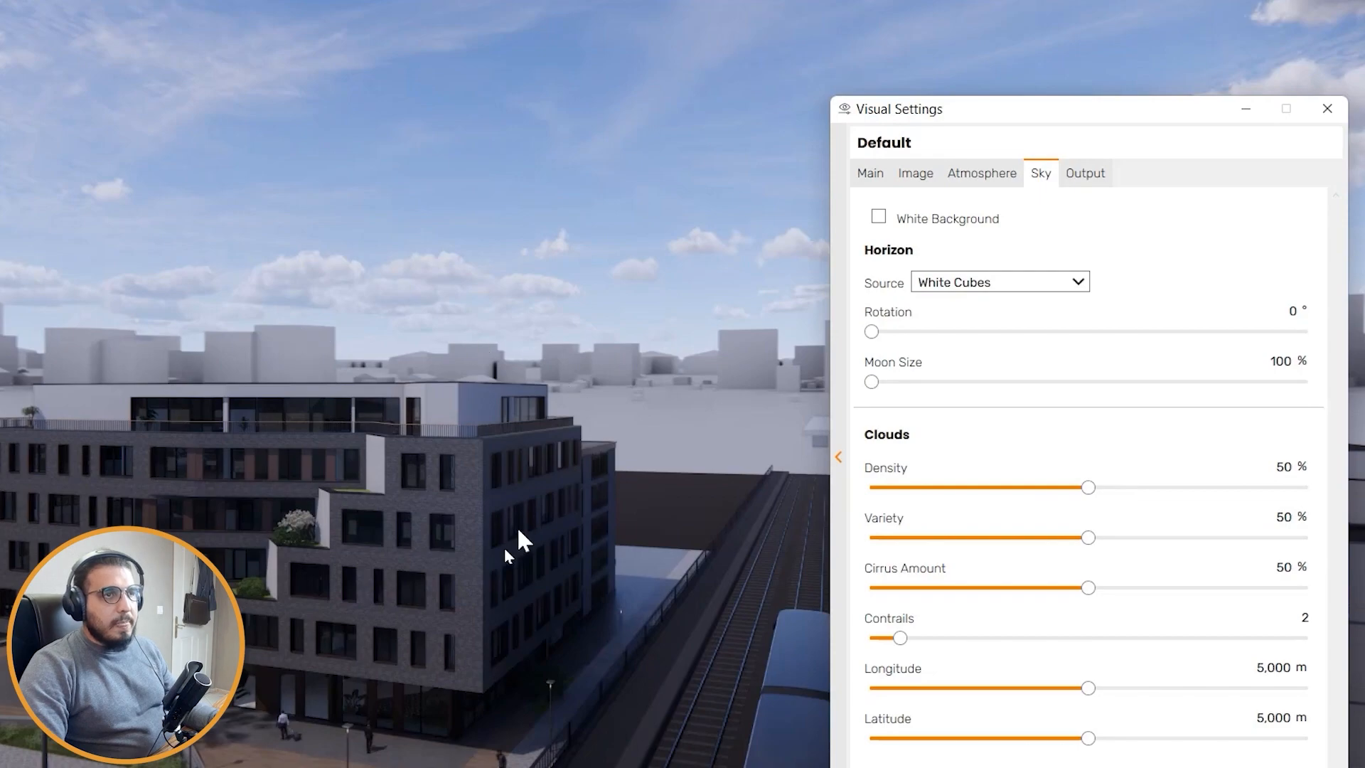
Step: Examine the building's facade and the crosswalk in front of it from street level and from higher up
key("w")
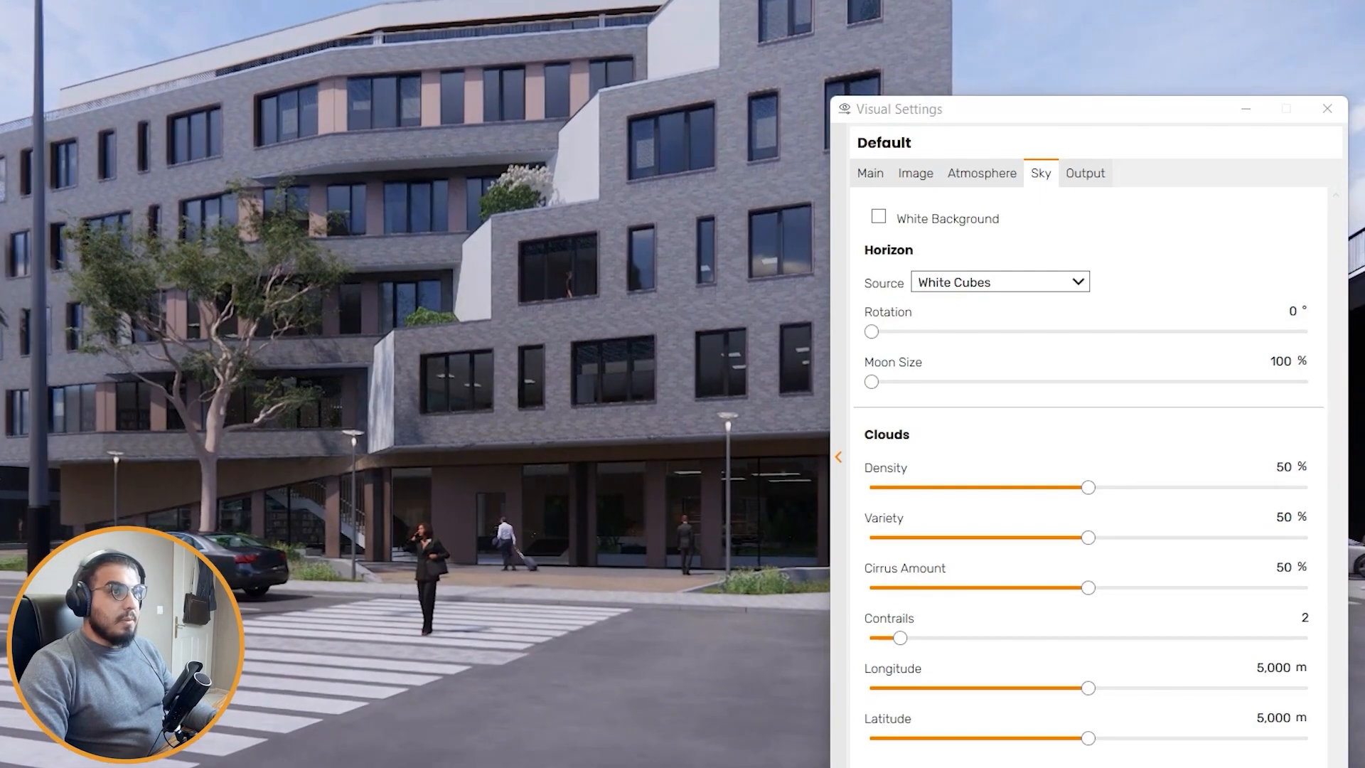
key("w")
key("a")
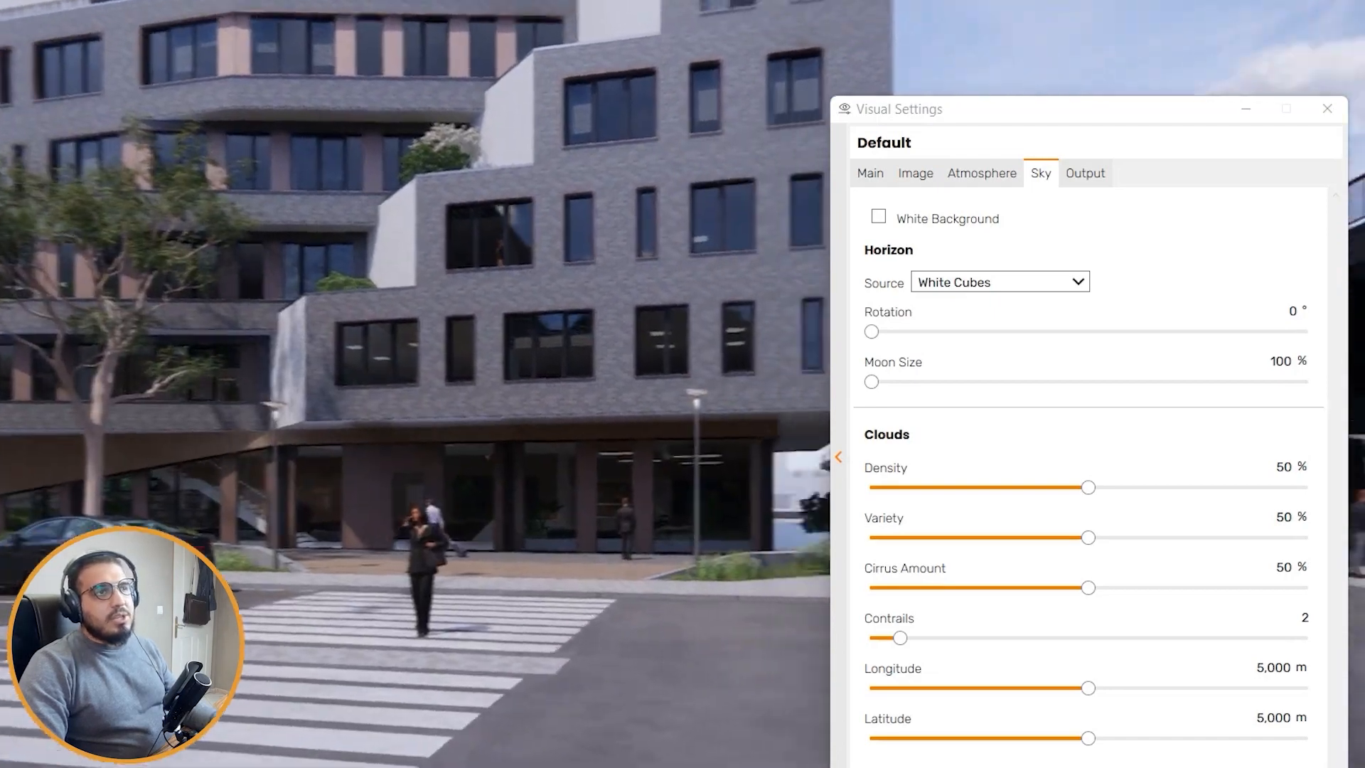
key("s")
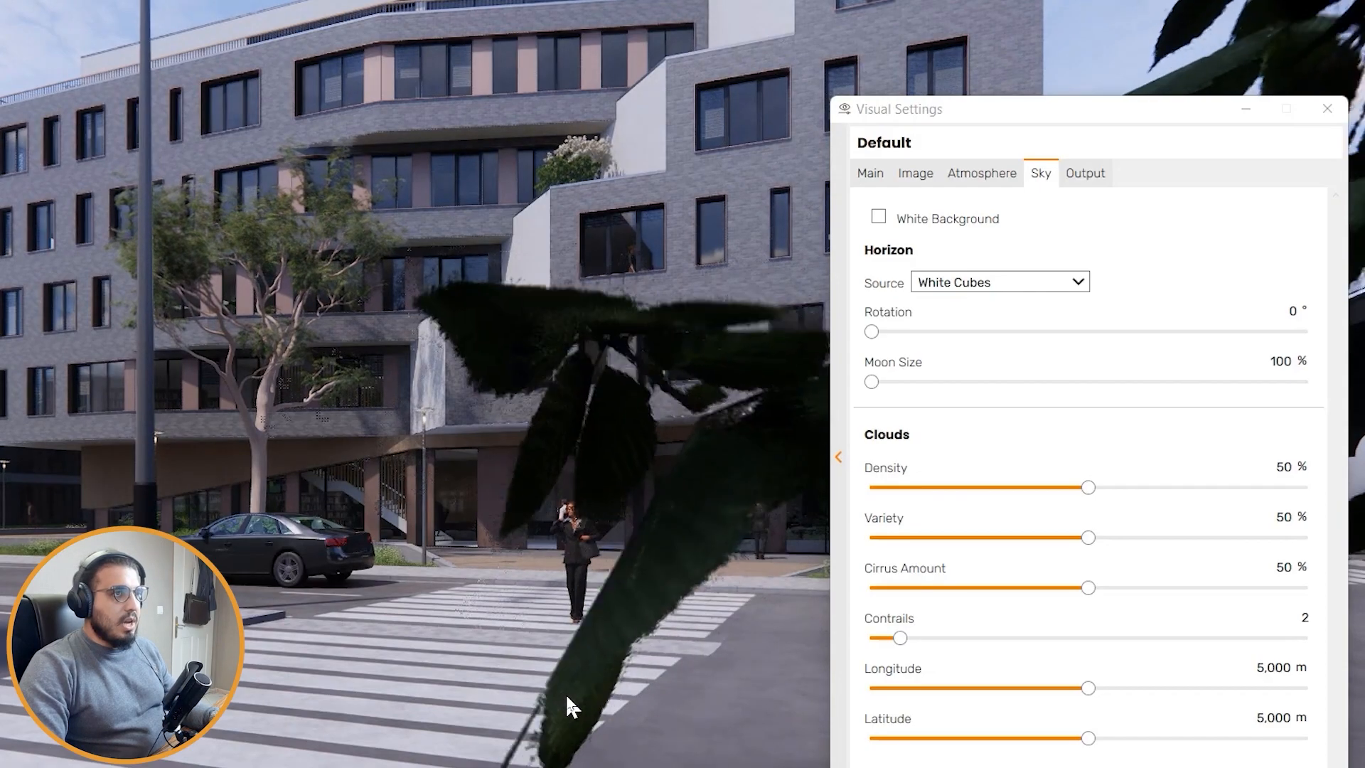
key("e")
key("e")
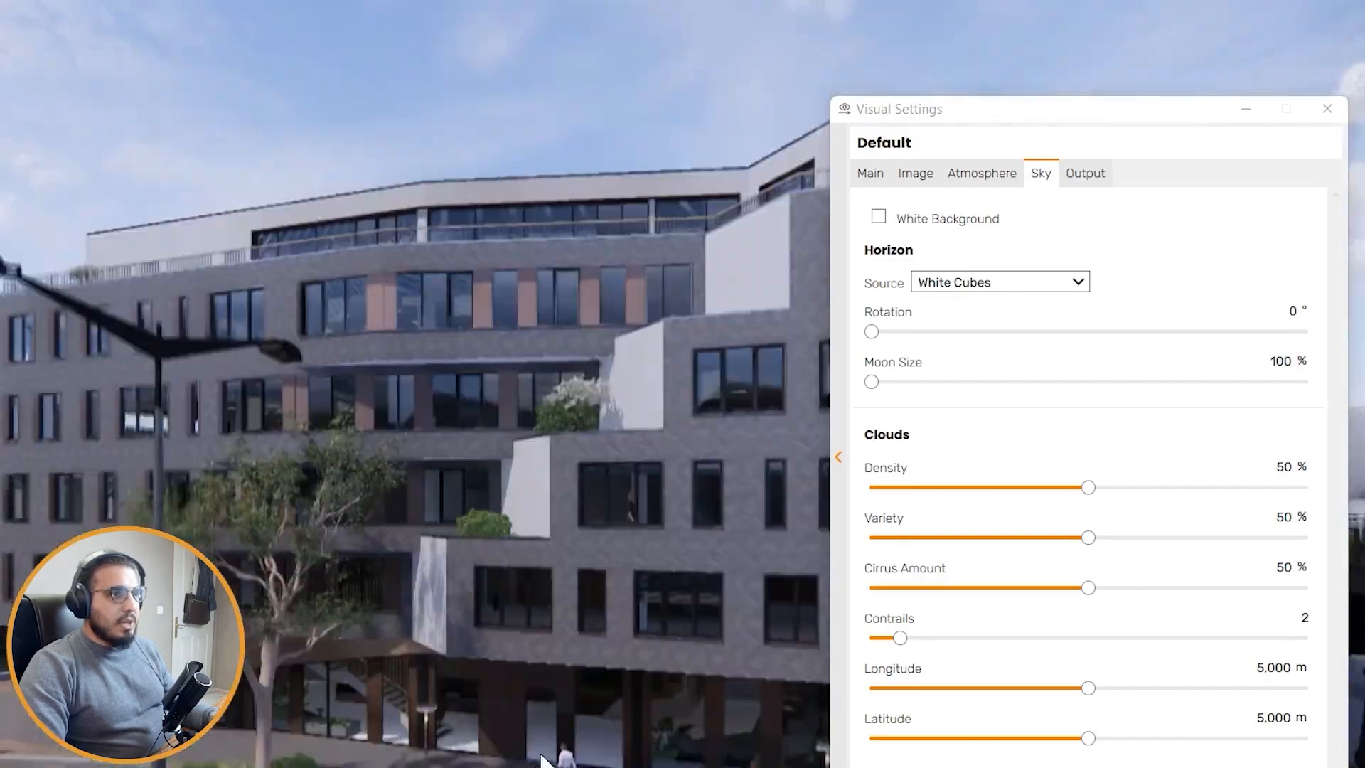
key("q")
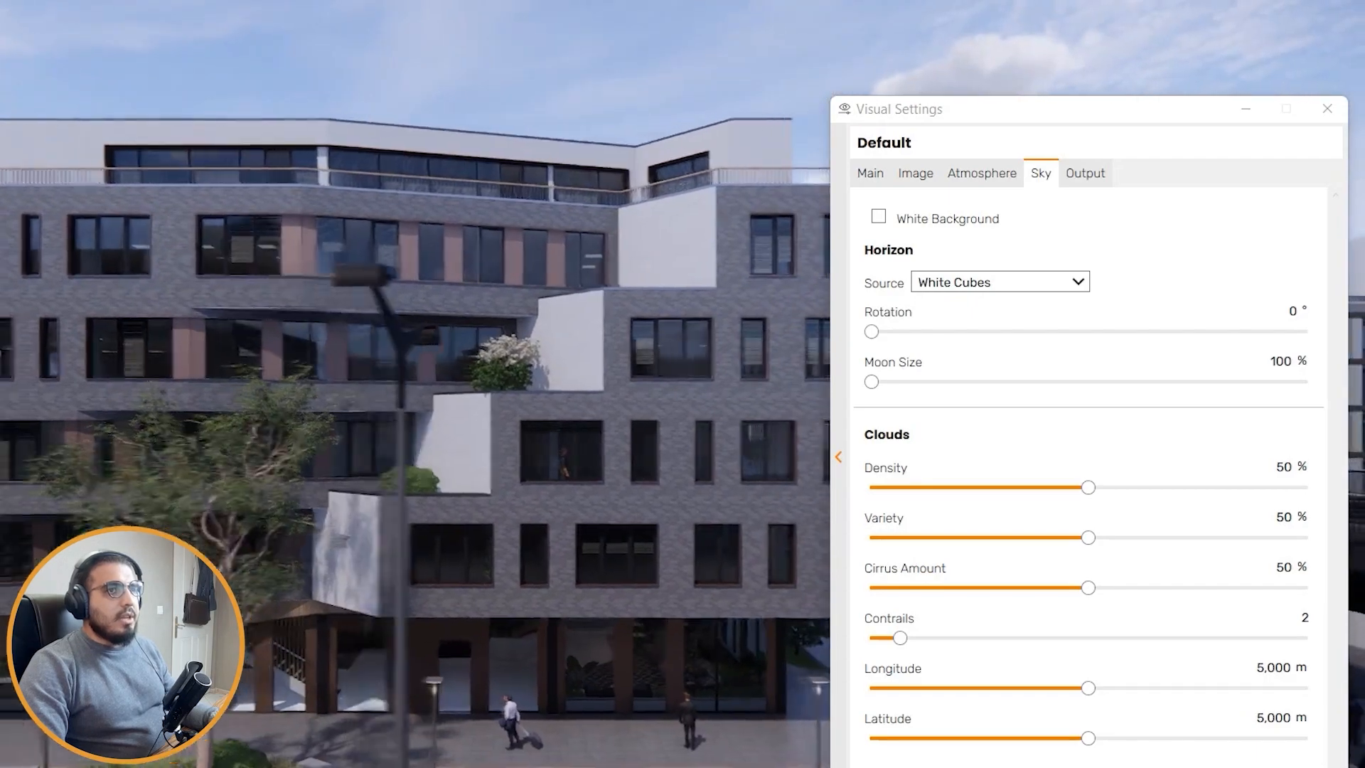
key("s")
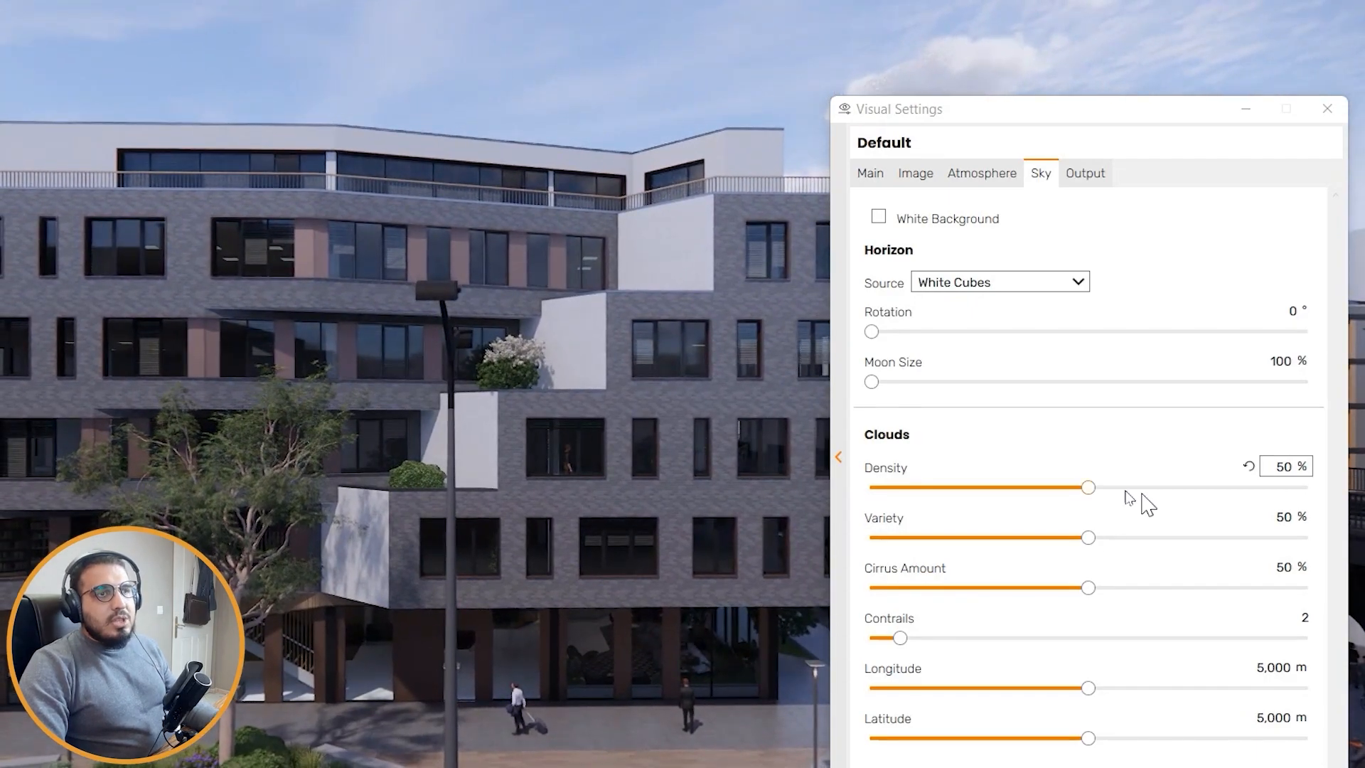
Step: Test the cloud density up to 100%, and settle on 61%
left_click_drag(1086, 487, 1083, 488)
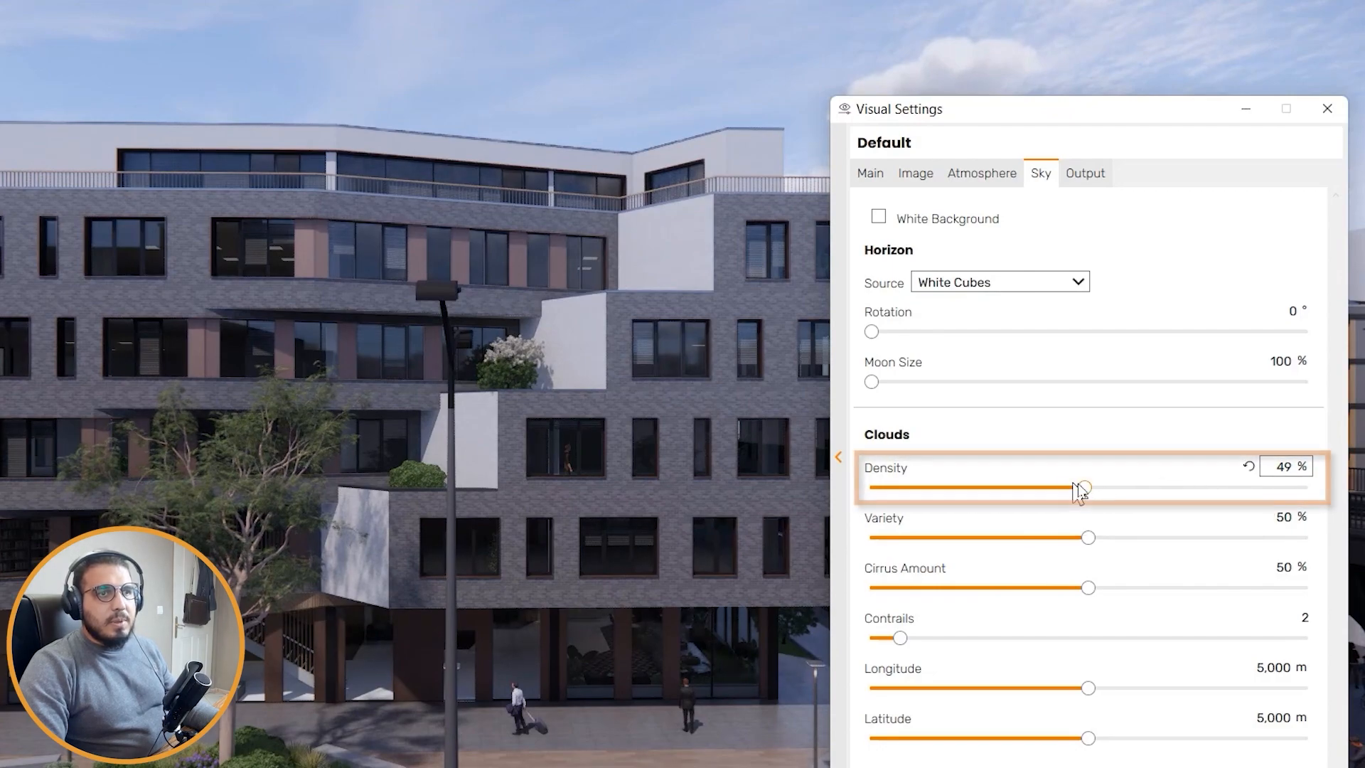
left_click_drag(1084, 488, 1307, 488)
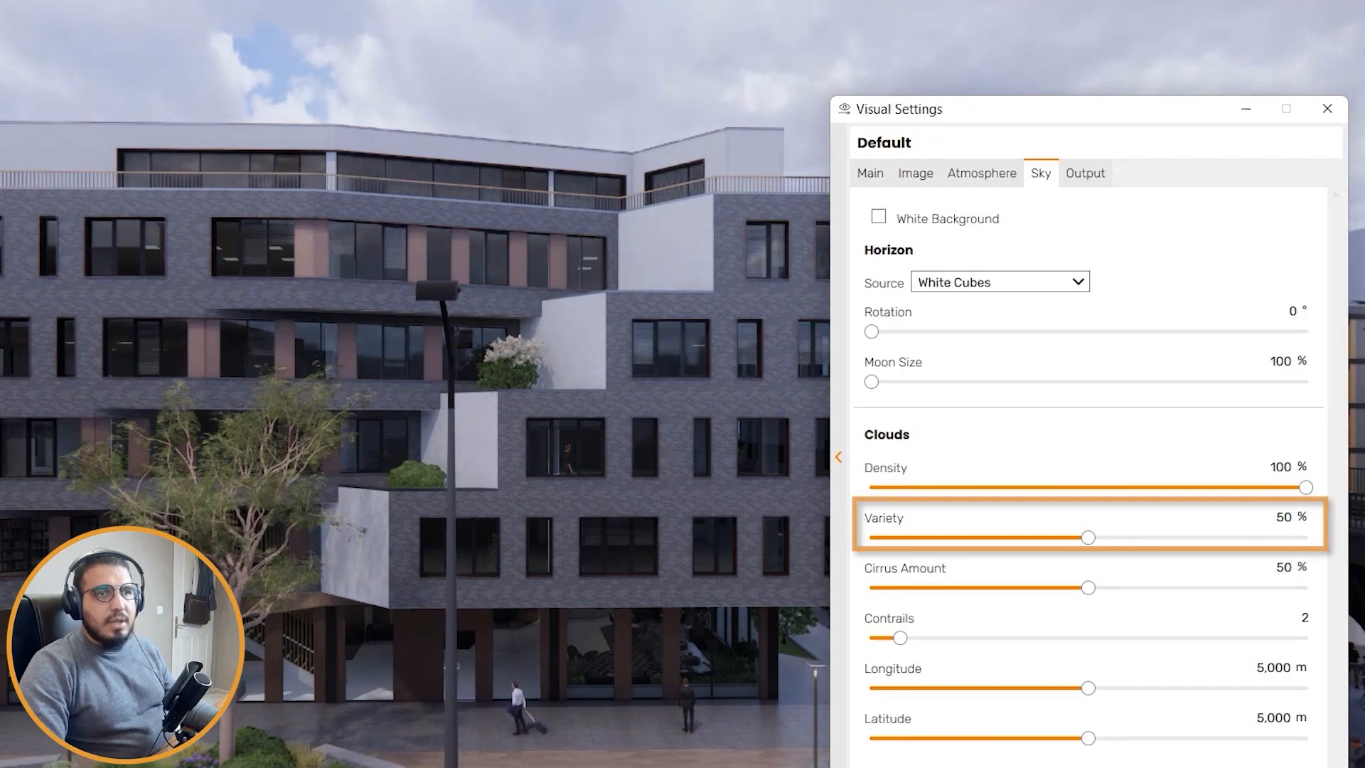
left_click_drag(1306, 487, 1137, 488)
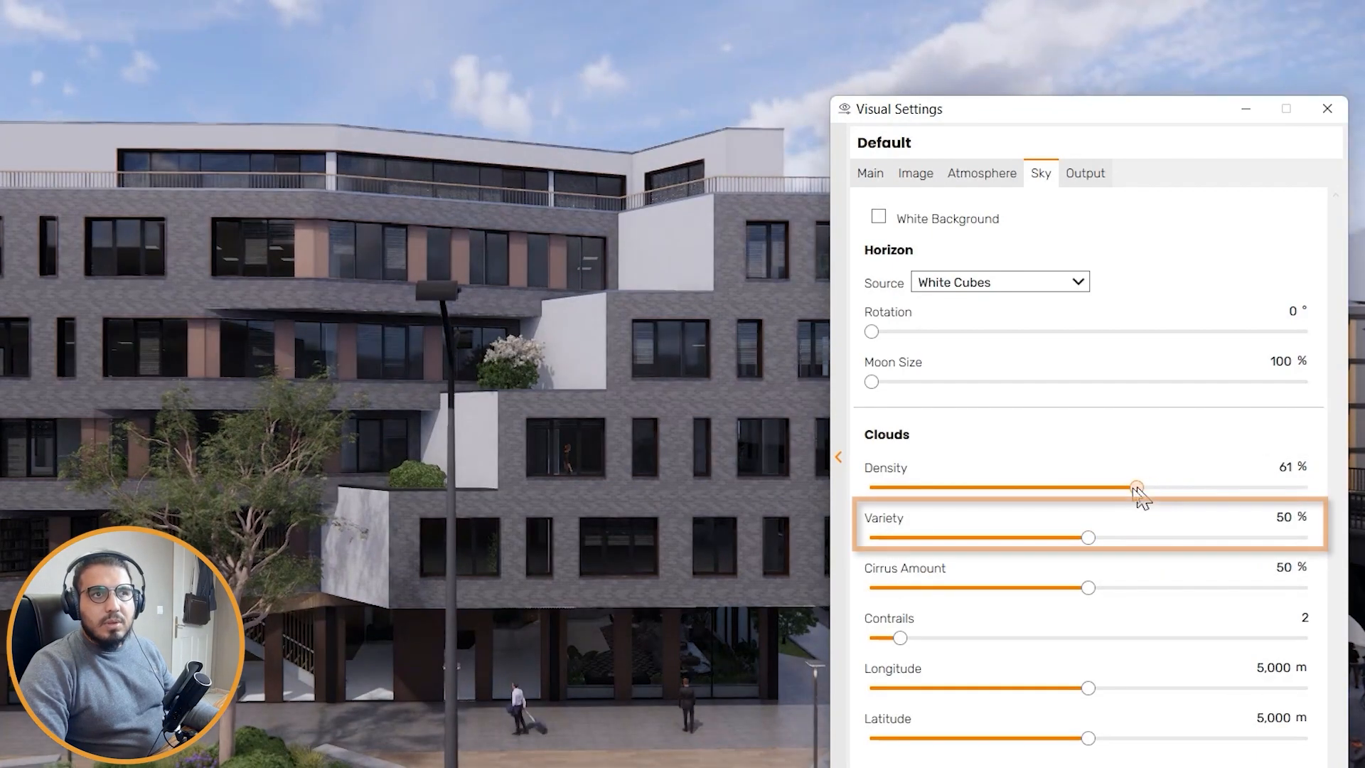
Step: Set the clouds' Variety and Cirrus Amount to 100% and the Contrails to 30
left_click_drag(1110, 539, 1351, 558)
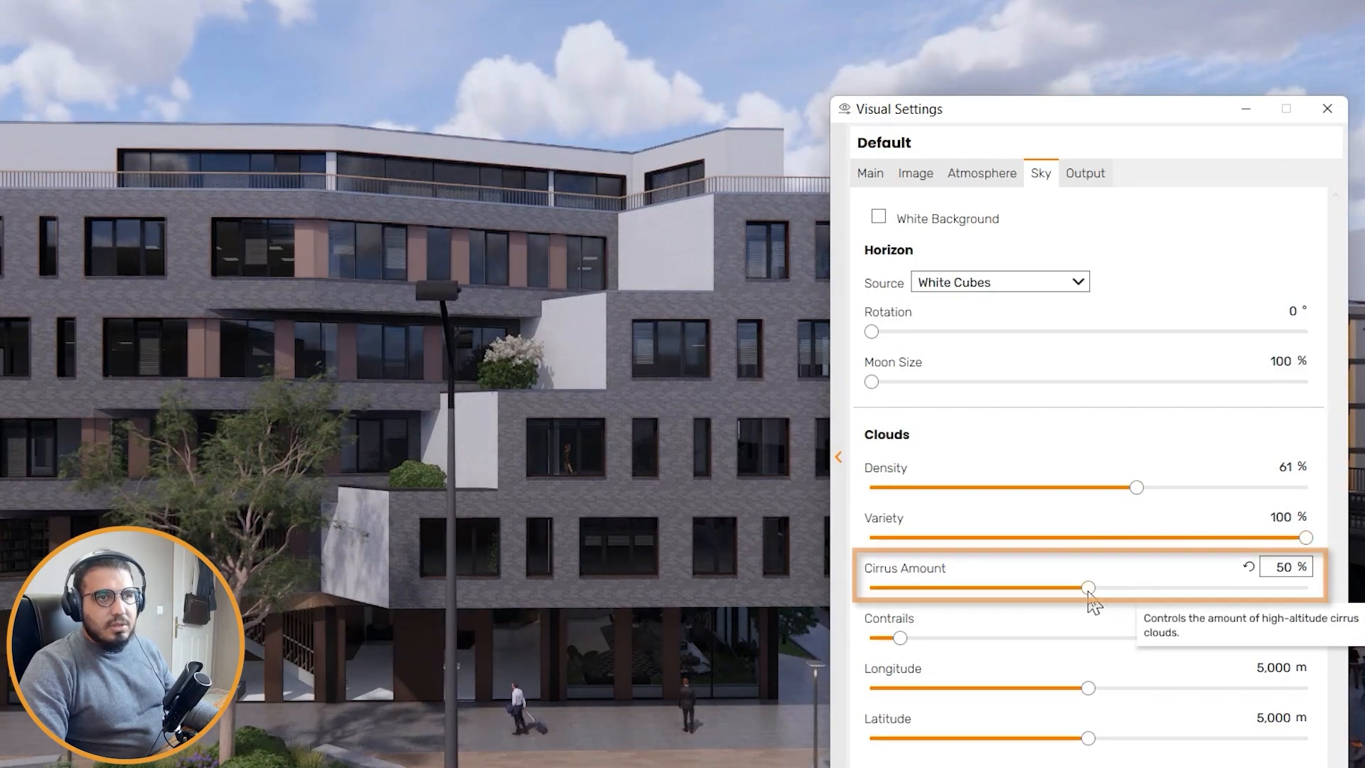
left_click_drag(1091, 592, 1329, 601)
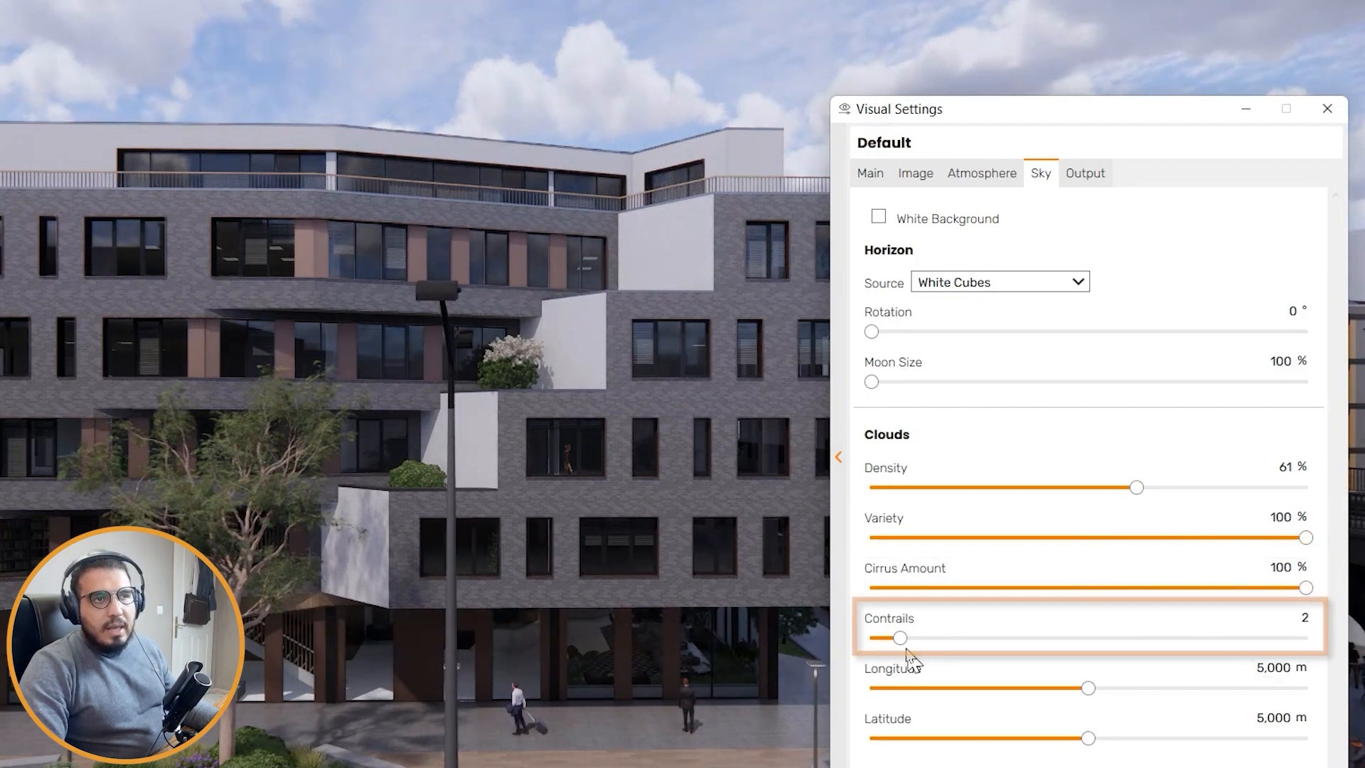
left_click_drag(901, 638, 1358, 653)
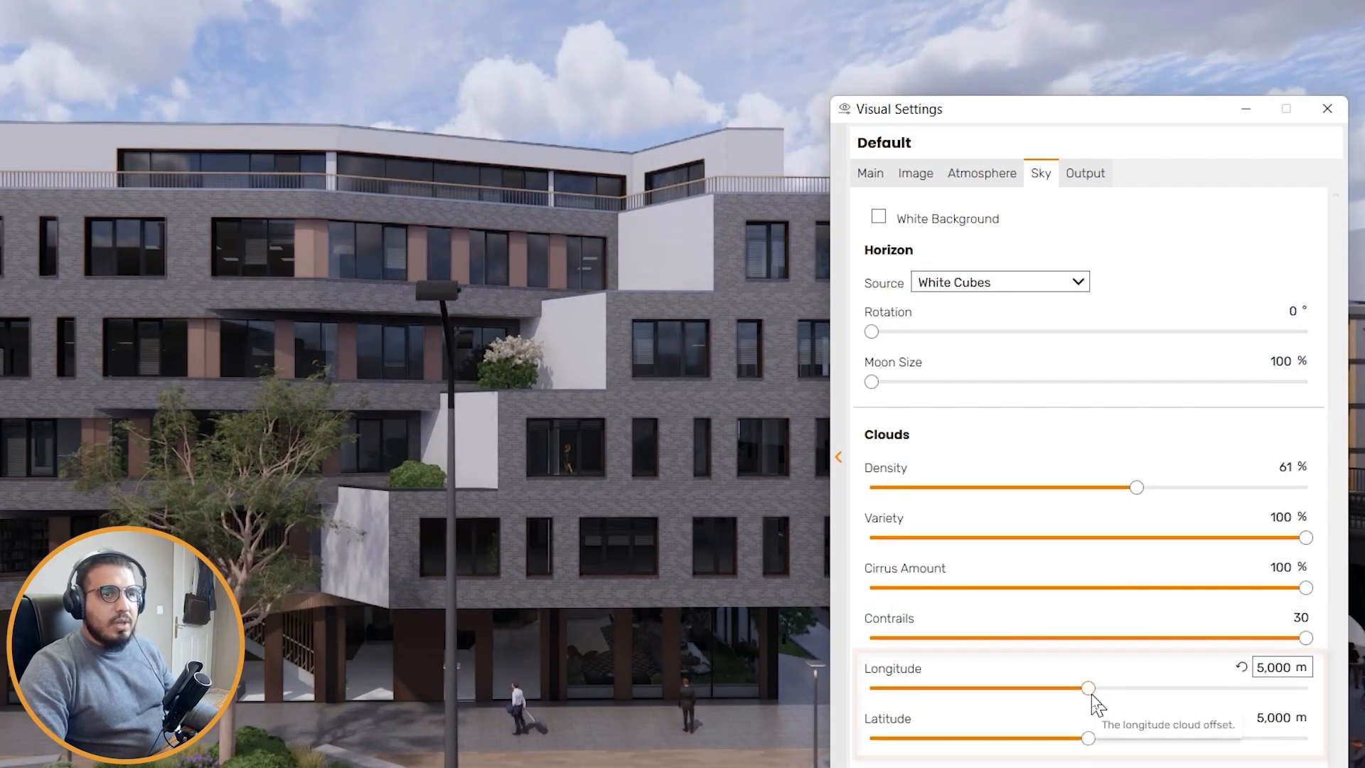
Step: Try shifting the clouds' longitude offset to 5,794 m, and reset it to the default
left_click_drag(1090, 691, 1130, 706)
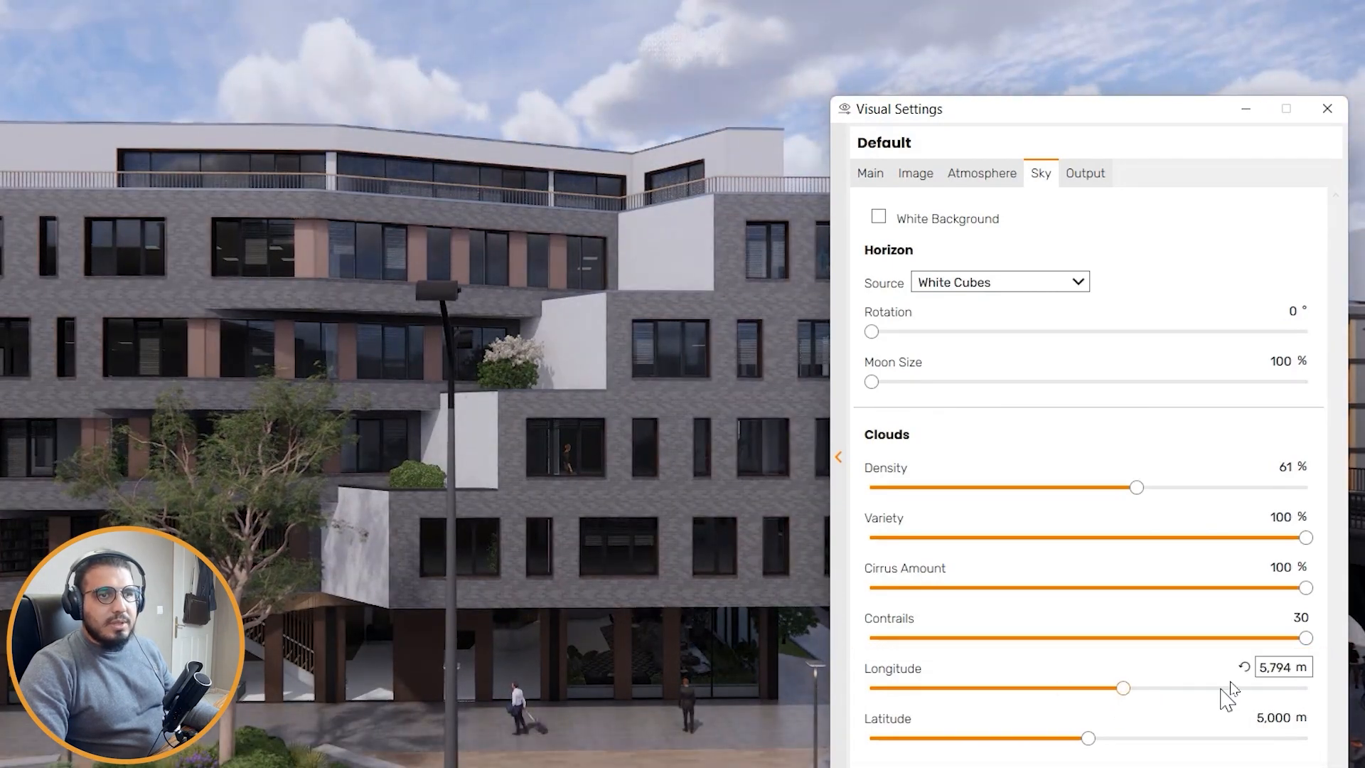
left_click(1245, 669)
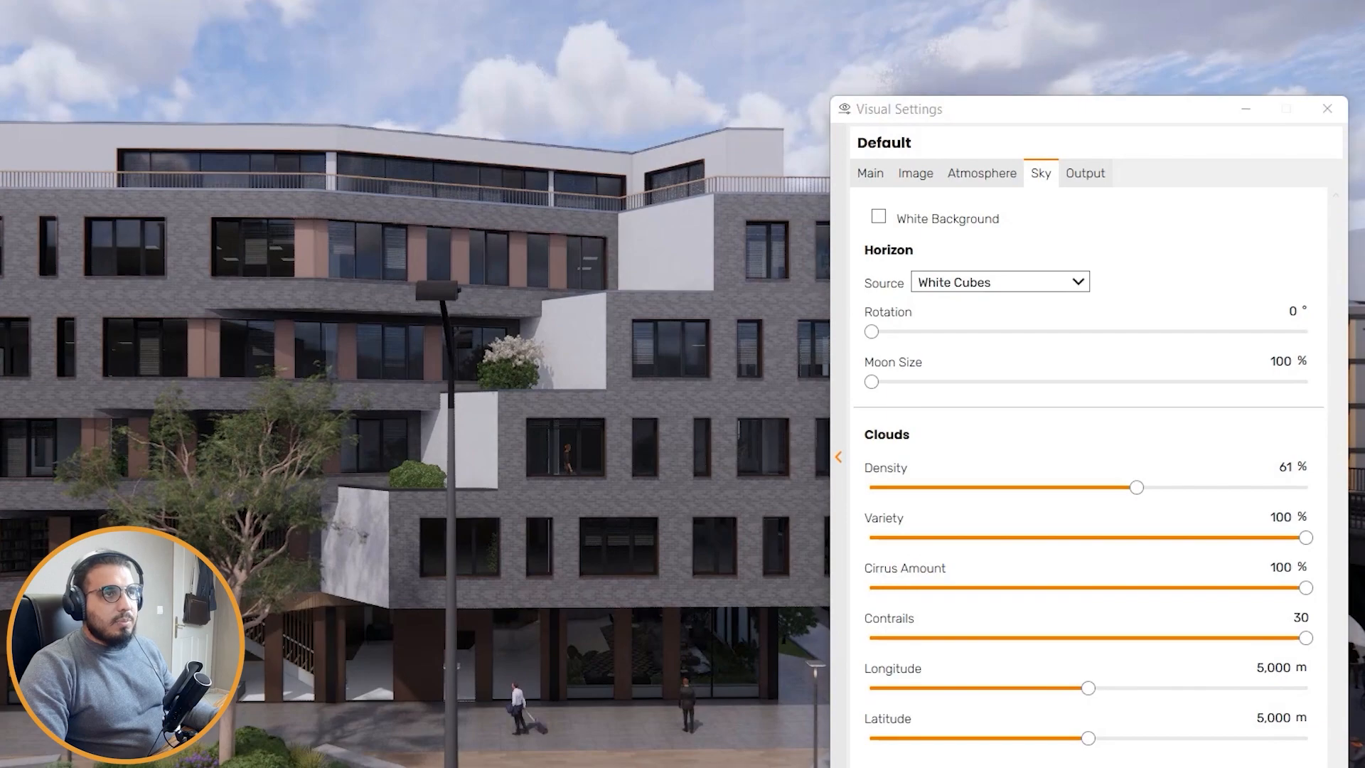
Step: Adjust the rotation of the White Cubes horizon while viewing the skyline beyond the railway
left_click_drag(415, 384, 700, 403)
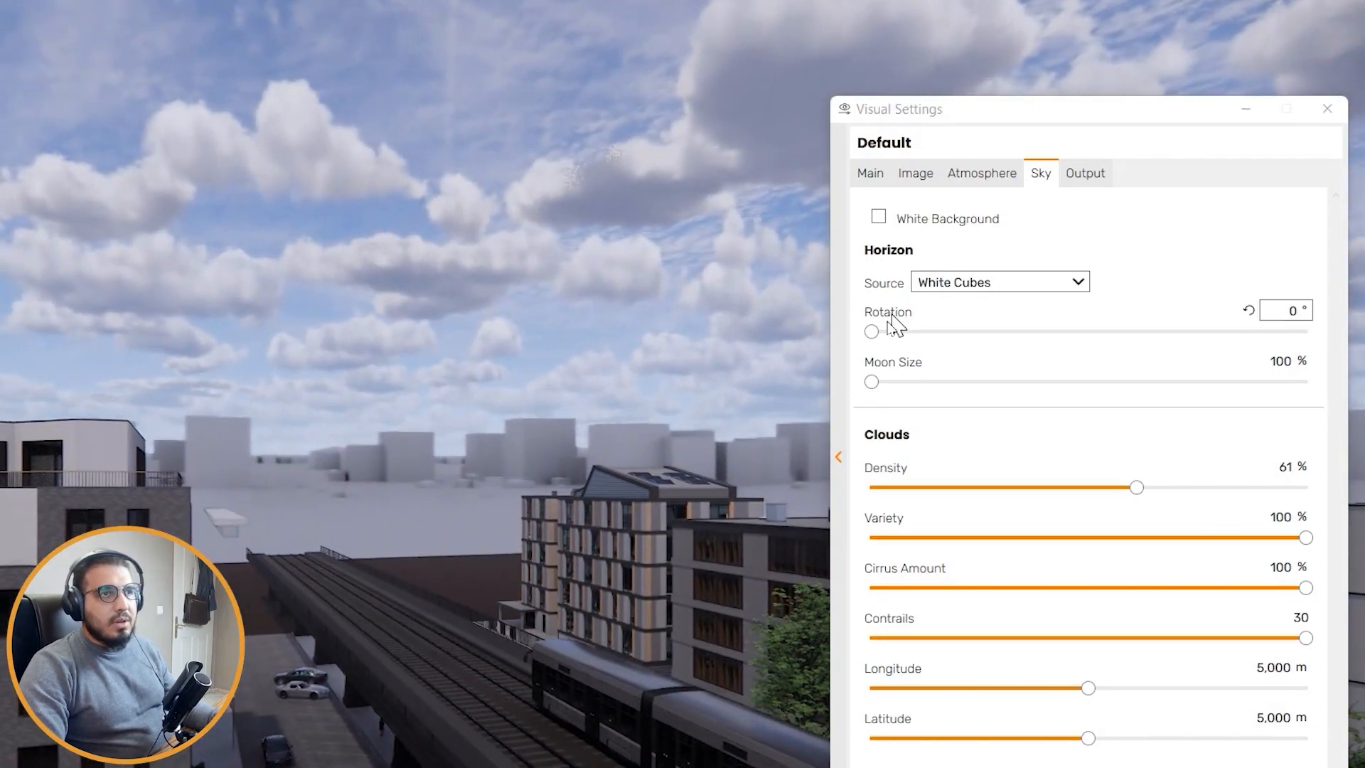
left_click_drag(872, 331, 827, 334)
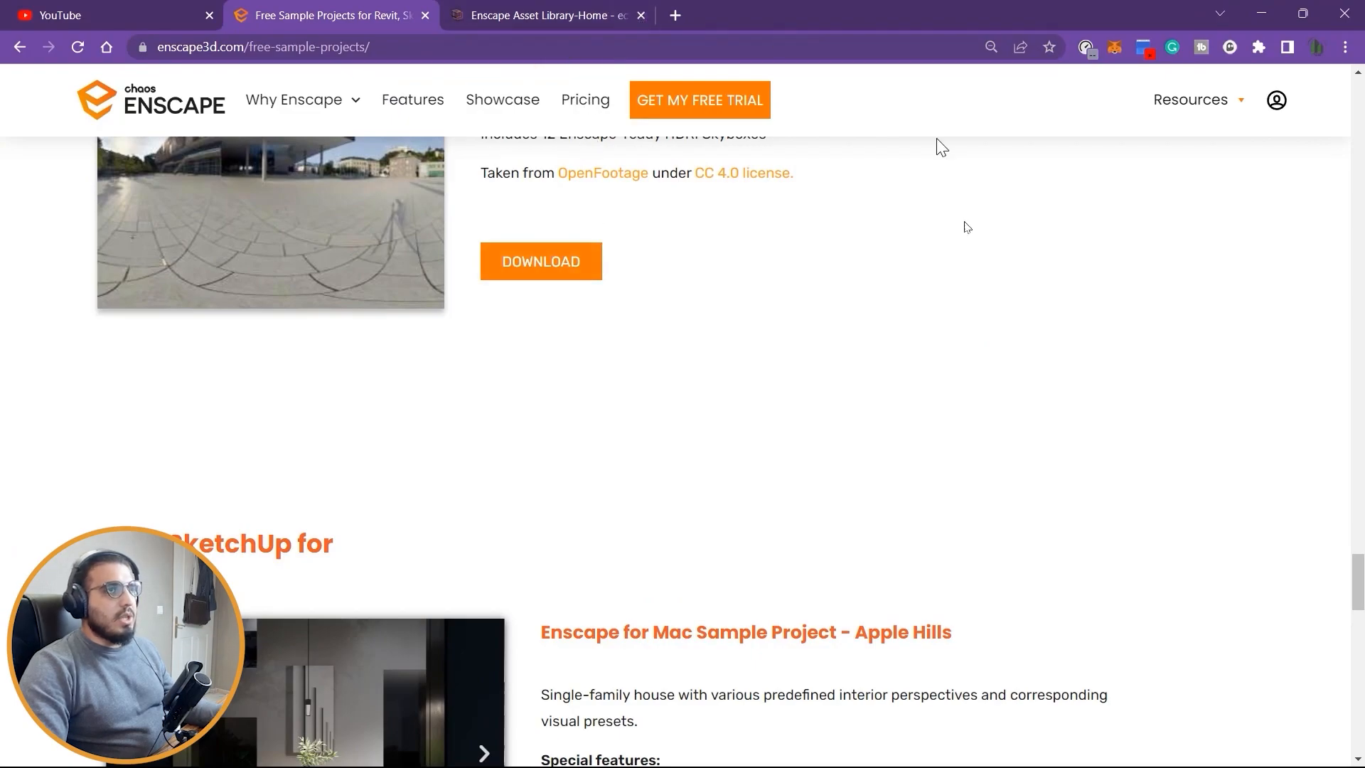
Step: Switch to the browser and look at the free HDRI Skybox collection on Enscape's sample projects page
scroll(866, 421, "up", 3)
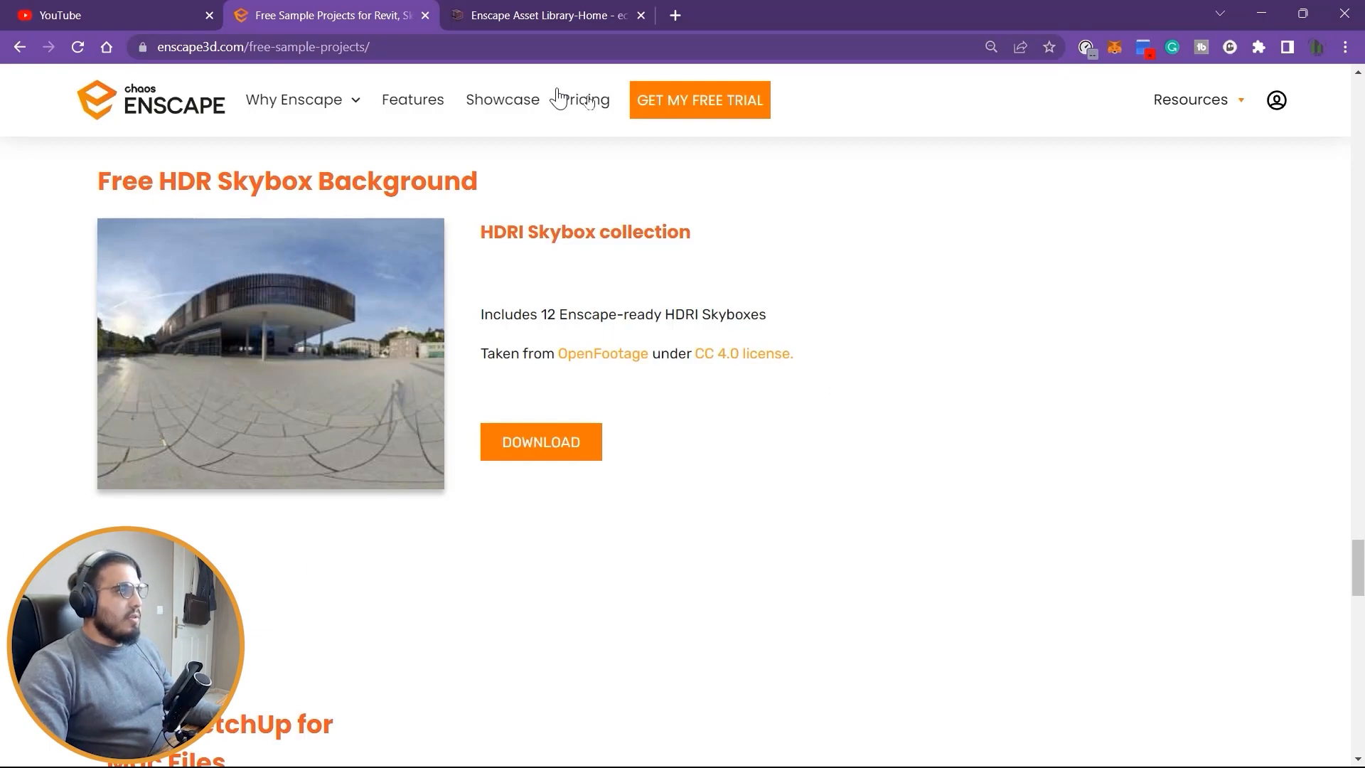
scroll(1139, 211, "up", 3)
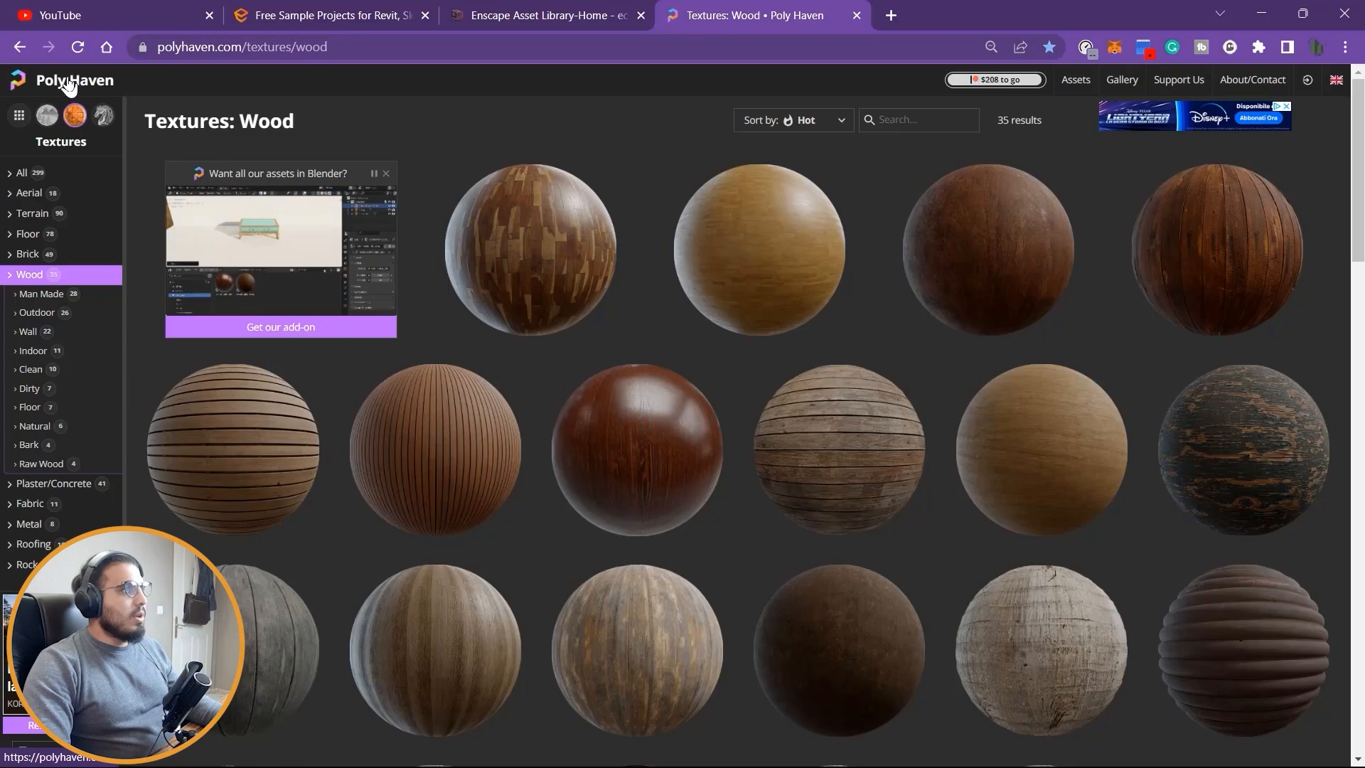
Step: Open the Poly Haven home page and look over its HDRIs, Textures and Models sections
left_click(71, 79)
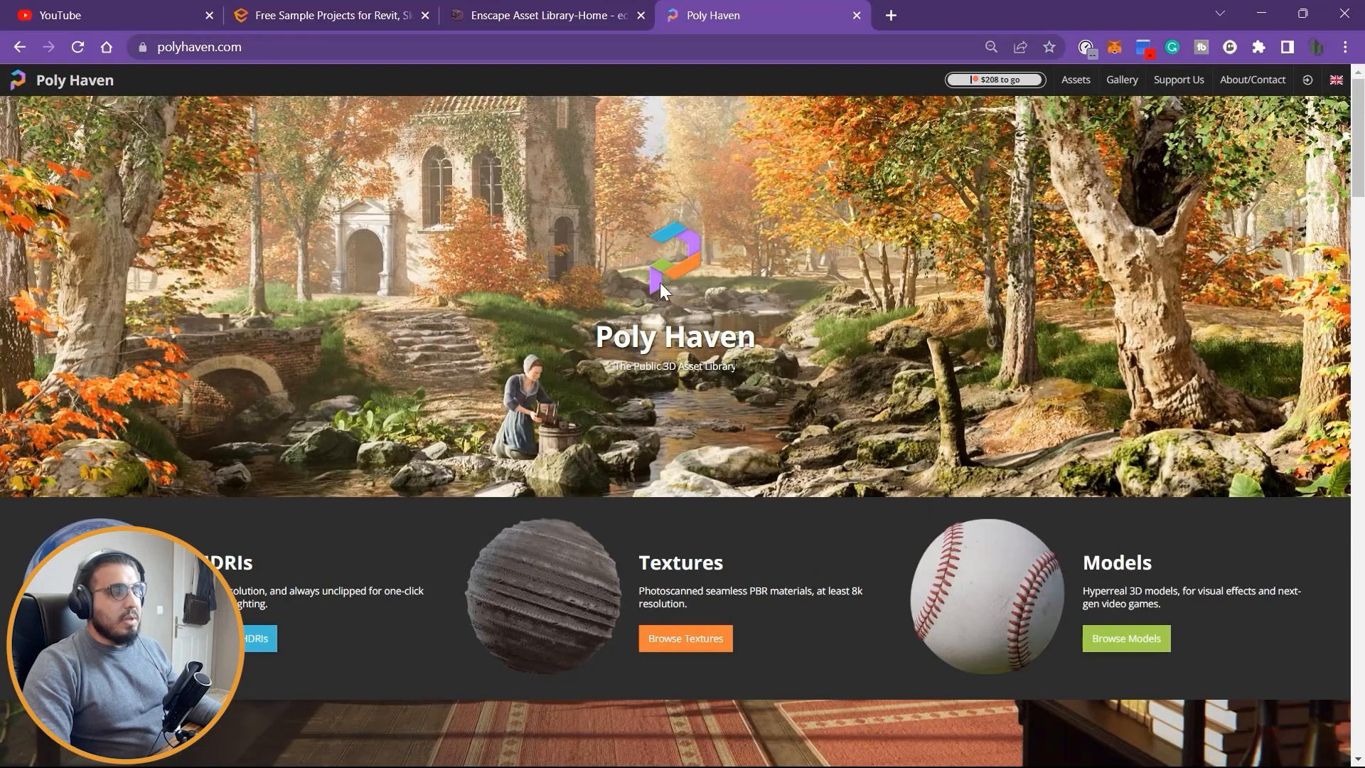
scroll(585, 374, "down", 5)
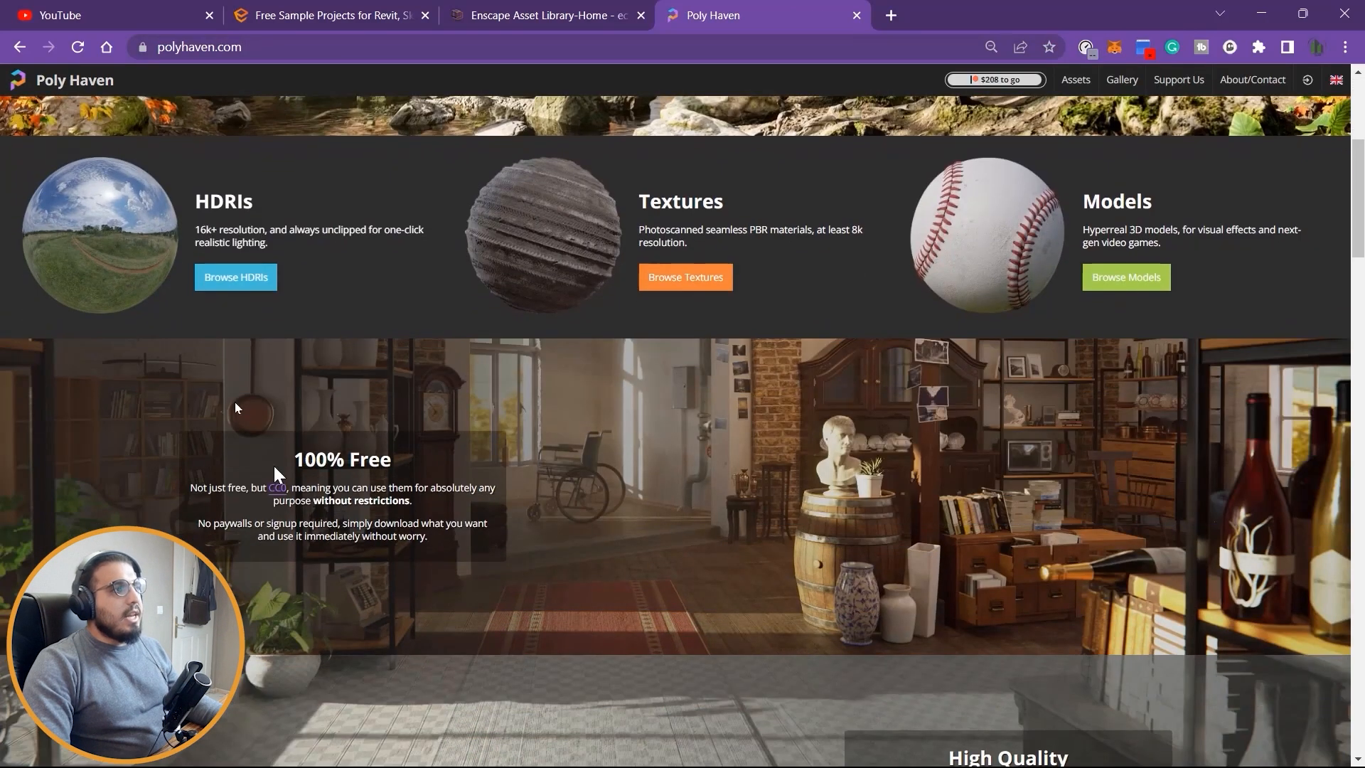
Step: Open Poly Haven's HDRIs collection and look through the available sky and landscape environments
left_click(259, 278)
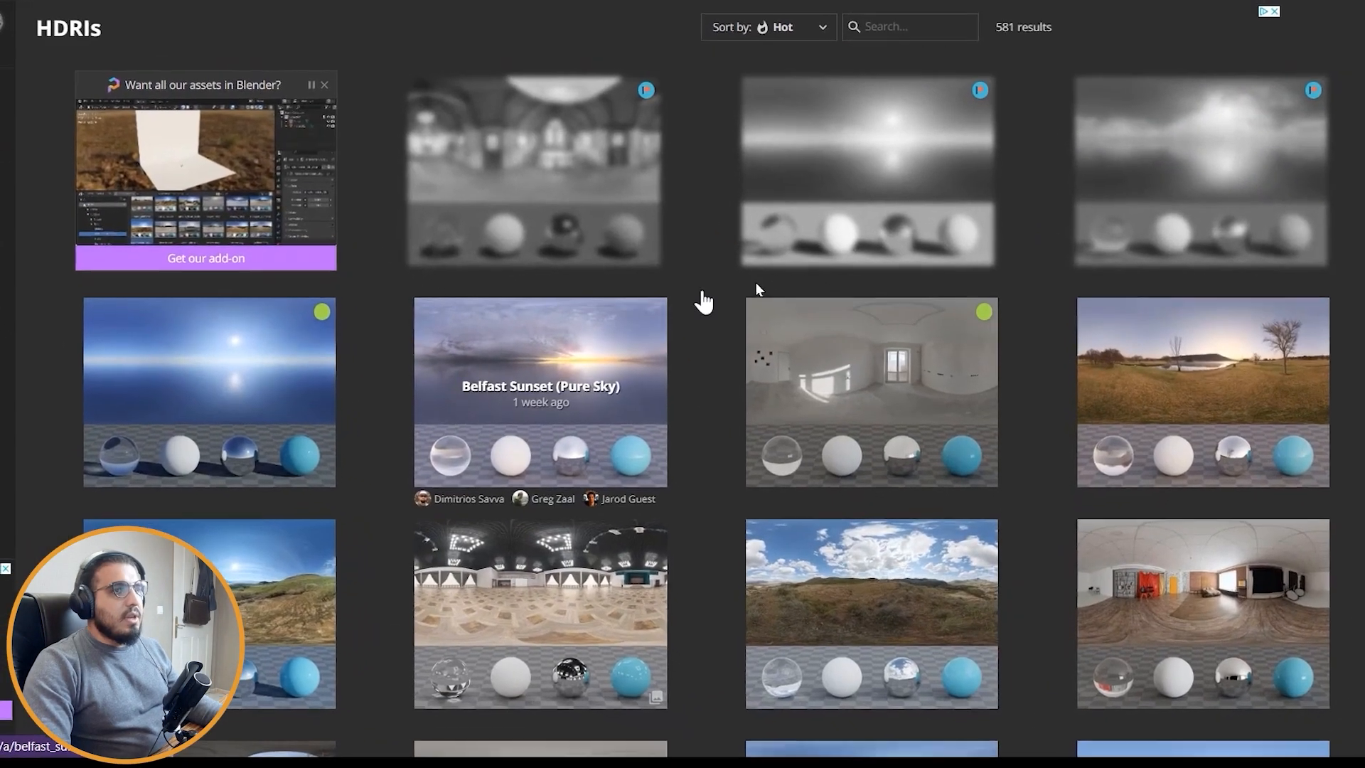
scroll(739, 370, "down", 10)
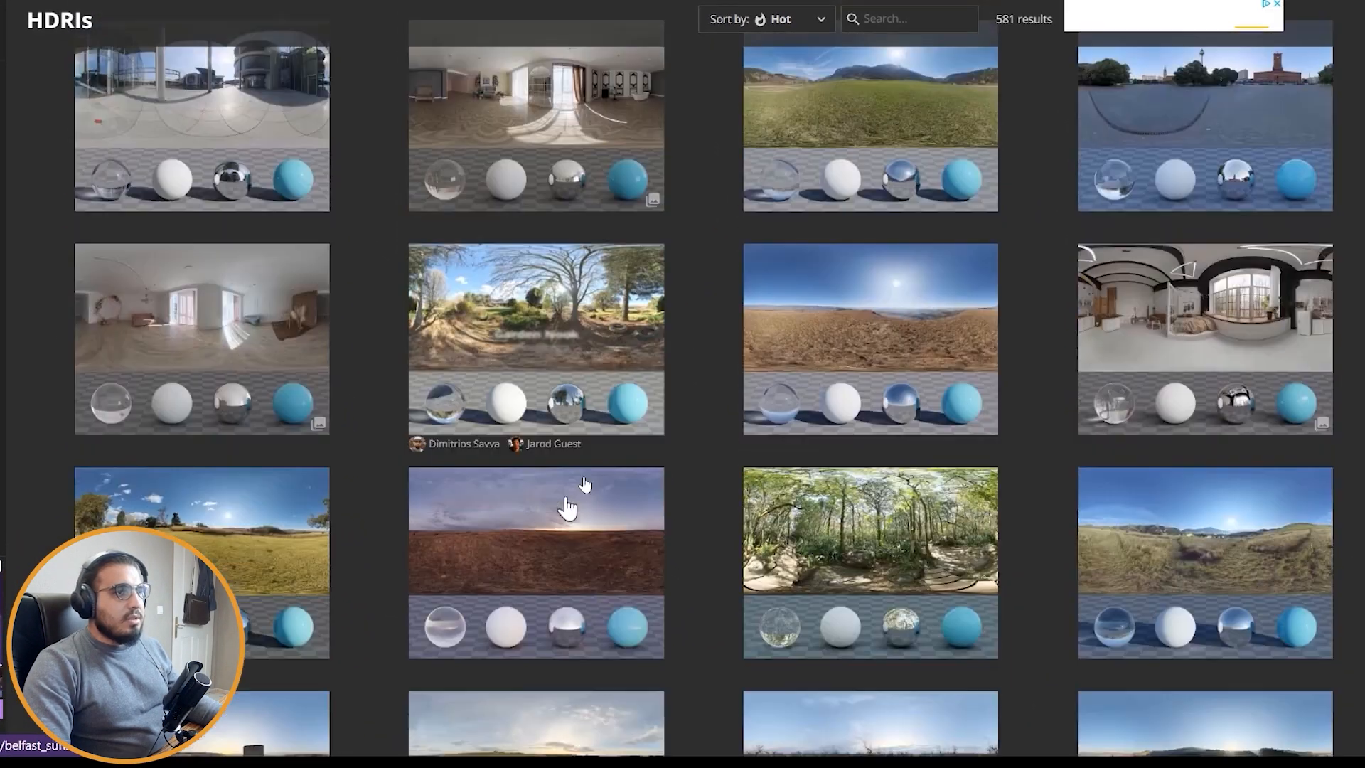
scroll(843, 486, "down", 4)
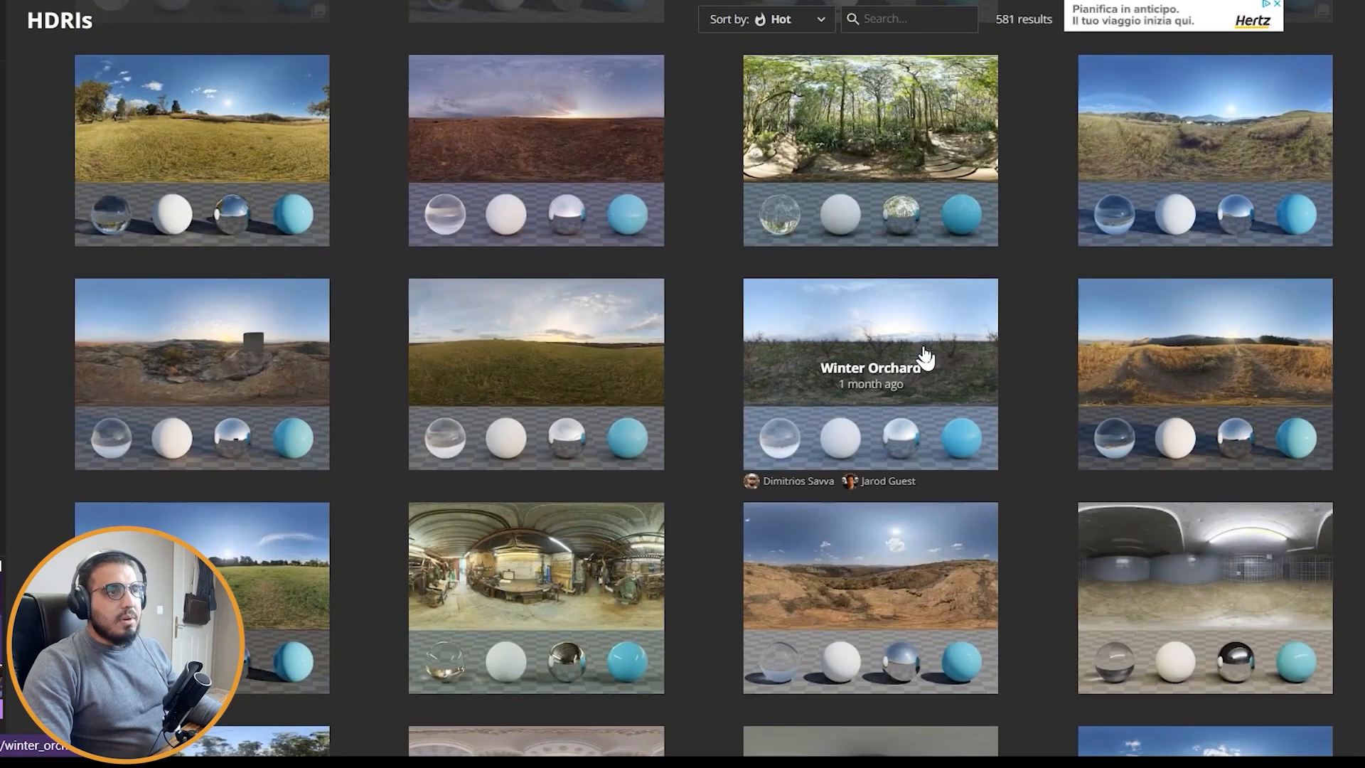
scroll(924, 356, "down", 4)
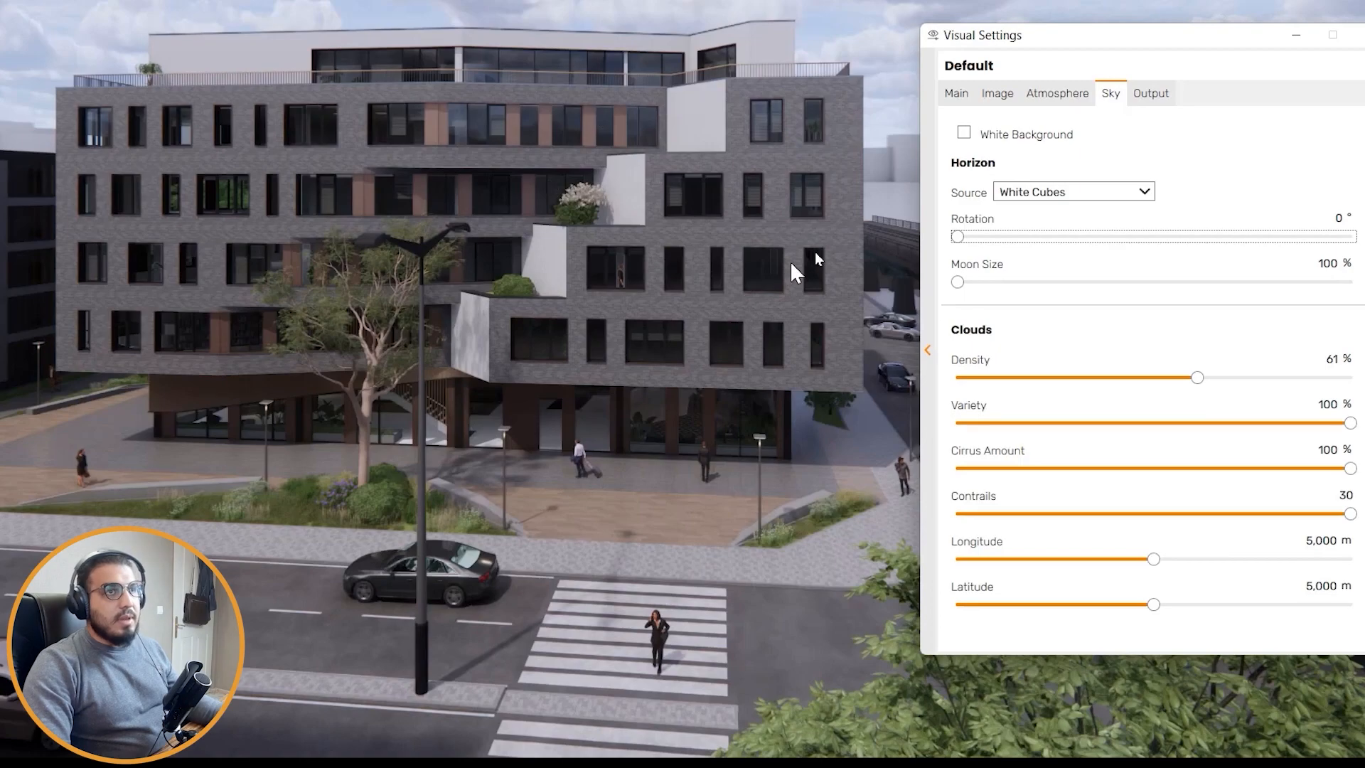
Step: Set the horizon source to Skybox, load shudu_lake_4k.hdr as its file and look at the building against it
left_click(1071, 192)
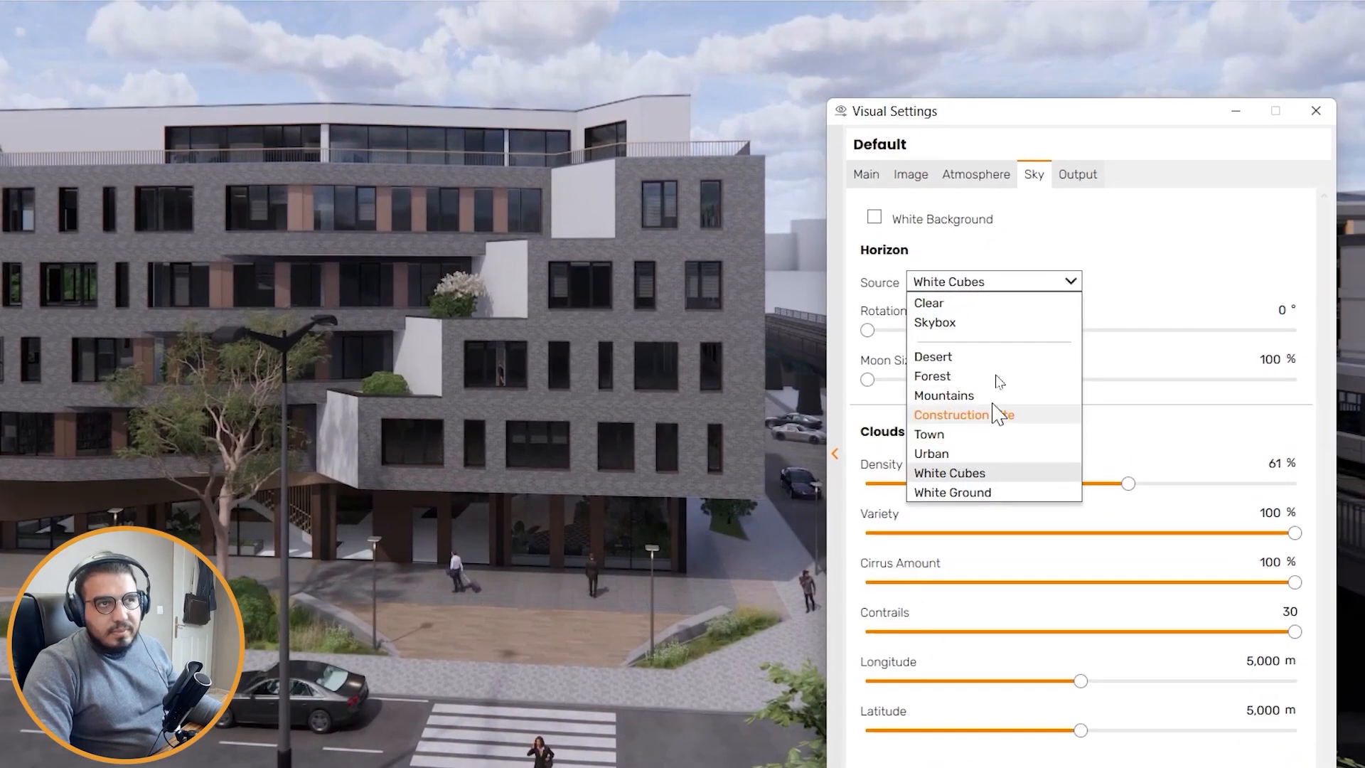
left_click(981, 324)
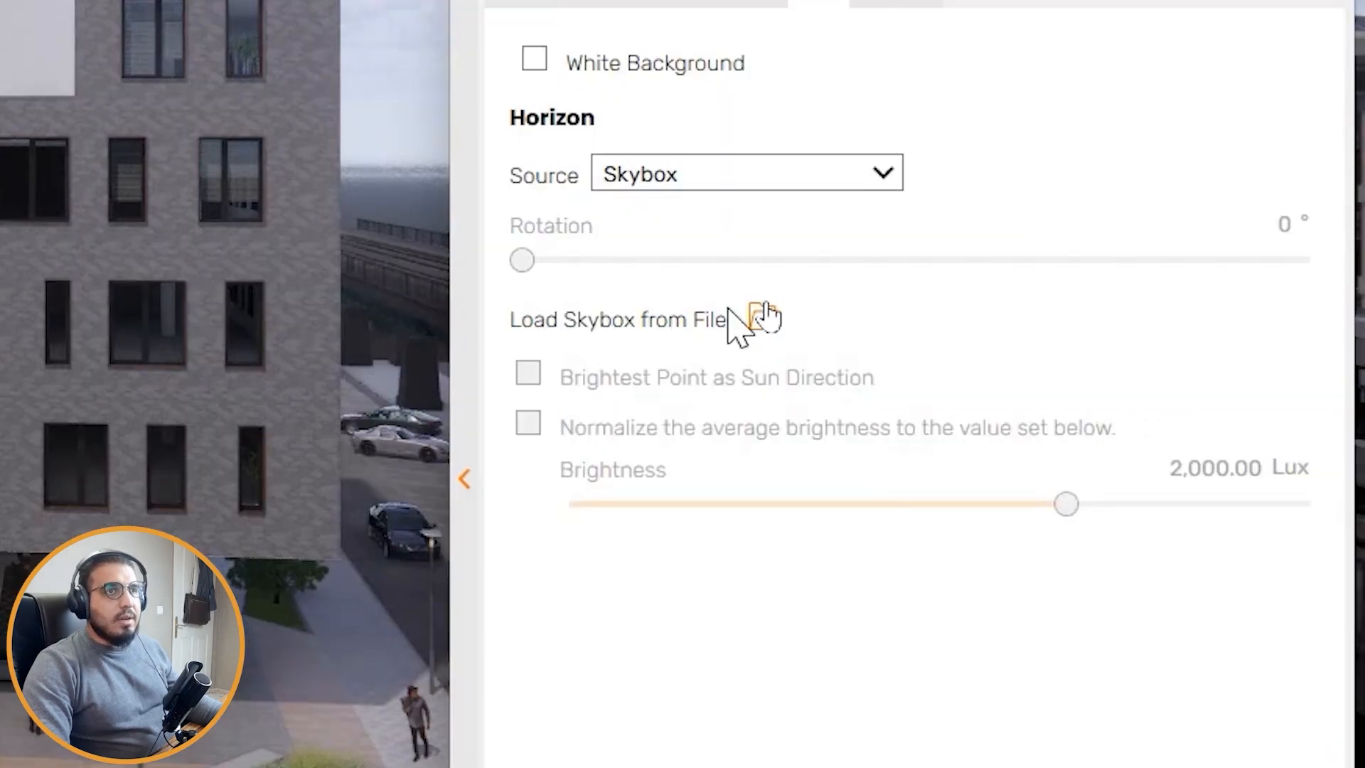
left_click(765, 320)
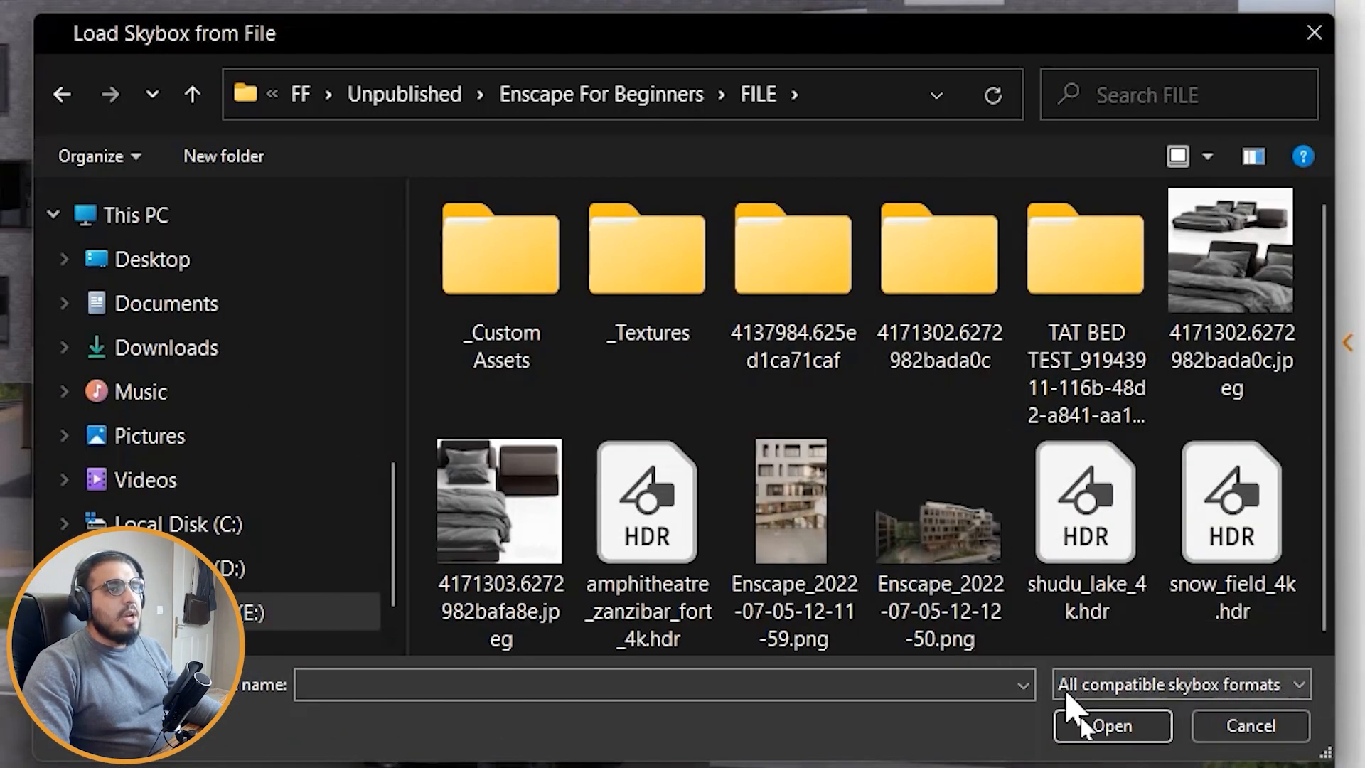
left_click(1120, 608)
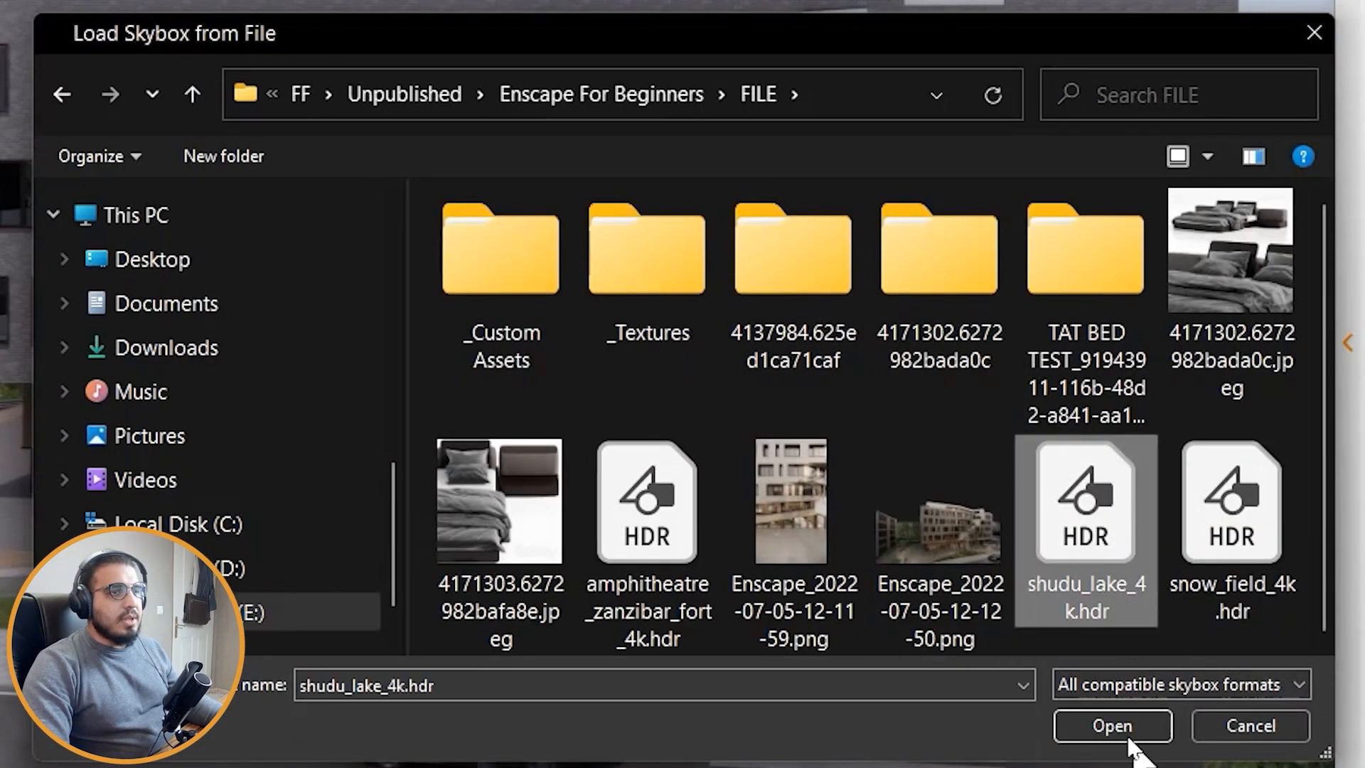
left_click(1114, 727)
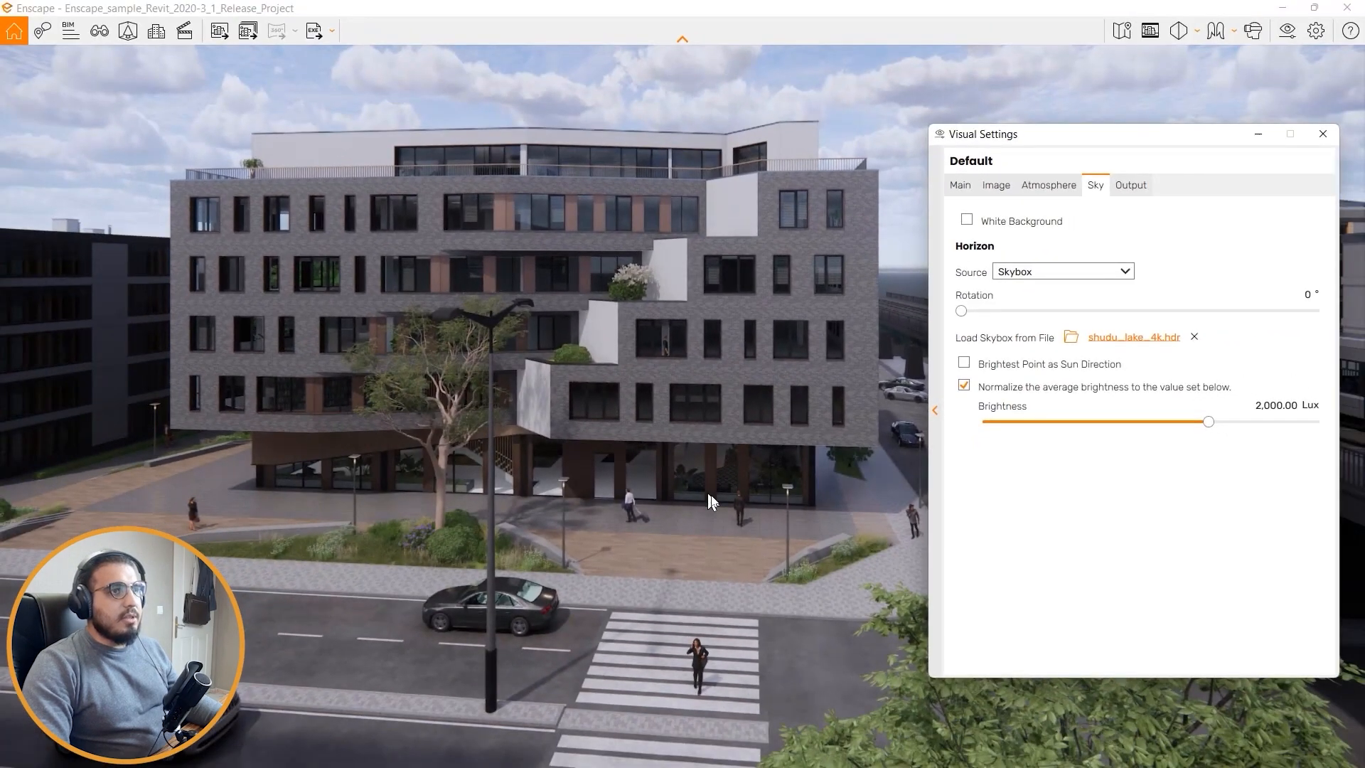
left_click_drag(708, 494, 897, 381)
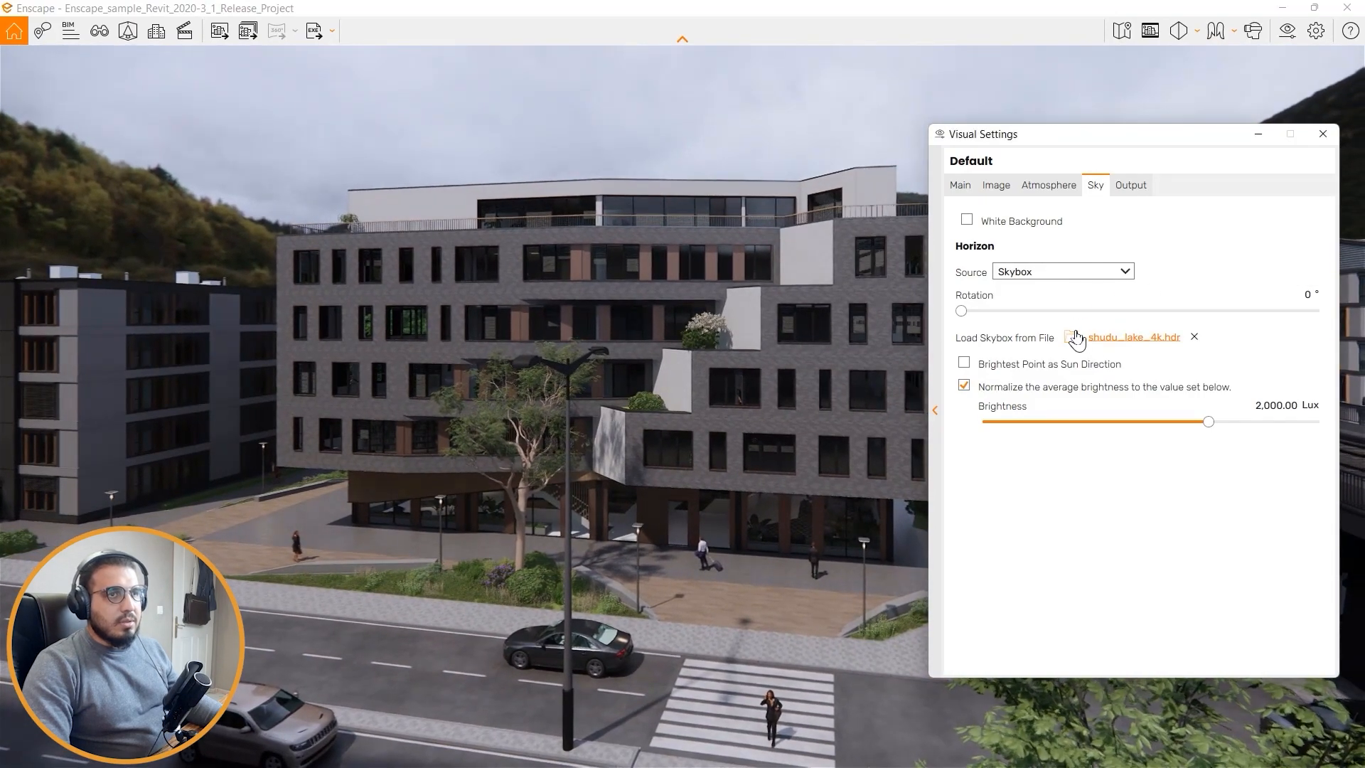
Step: Replace the skybox file with snow_field_4k.hdr and view the building against the new sky
left_click(1072, 338)
left_click(872, 498)
left_click(811, 606)
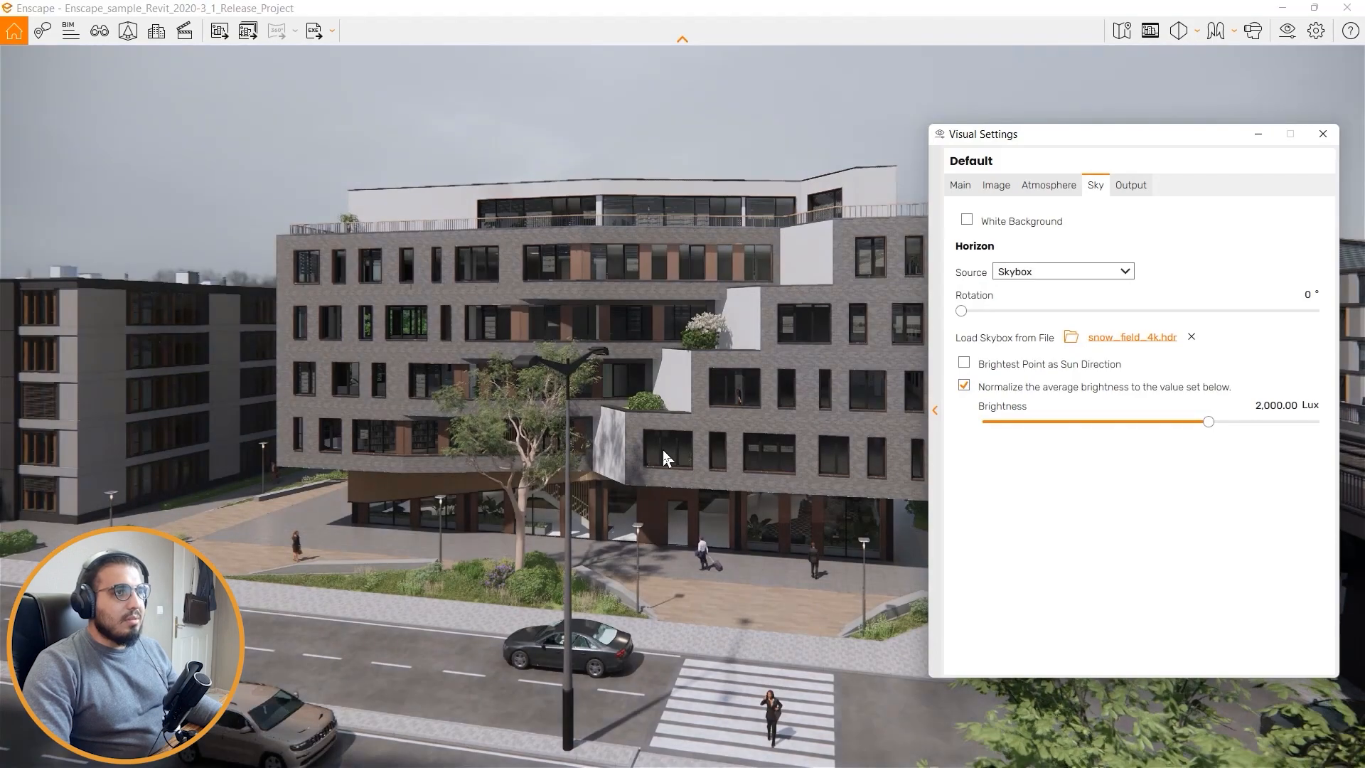
left_click_drag(664, 451, 619, 455)
right_click_drag(619, 455, 569, 388)
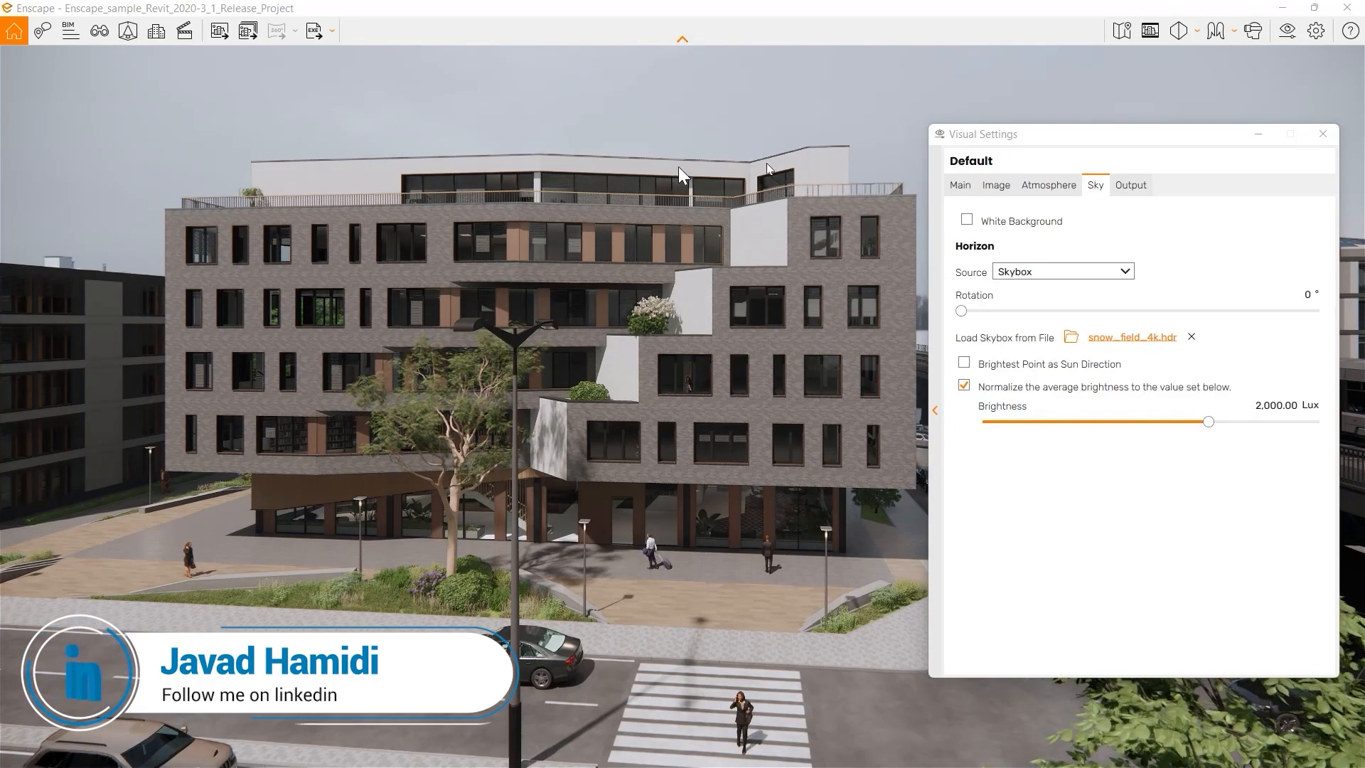
Step: Create a visual settings preset named 1
left_click(936, 420)
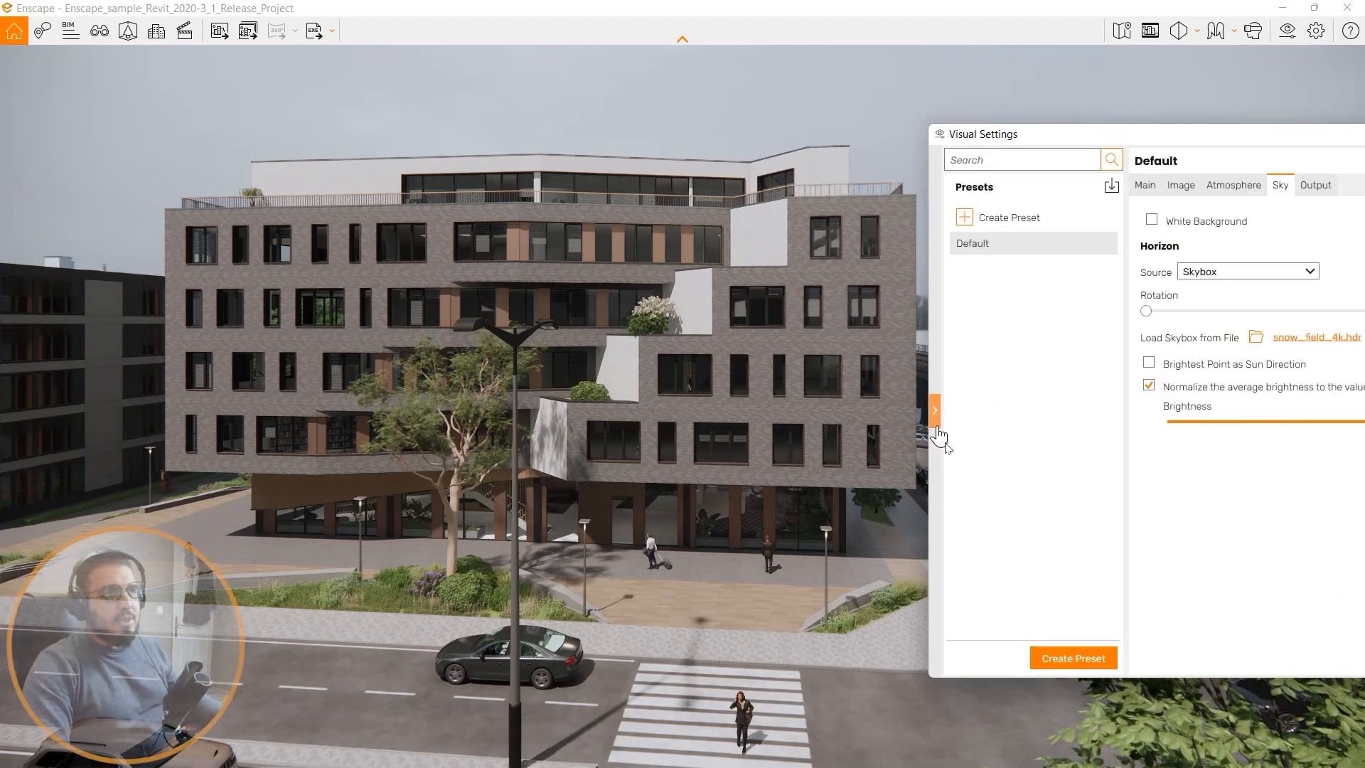
left_click(1053, 228)
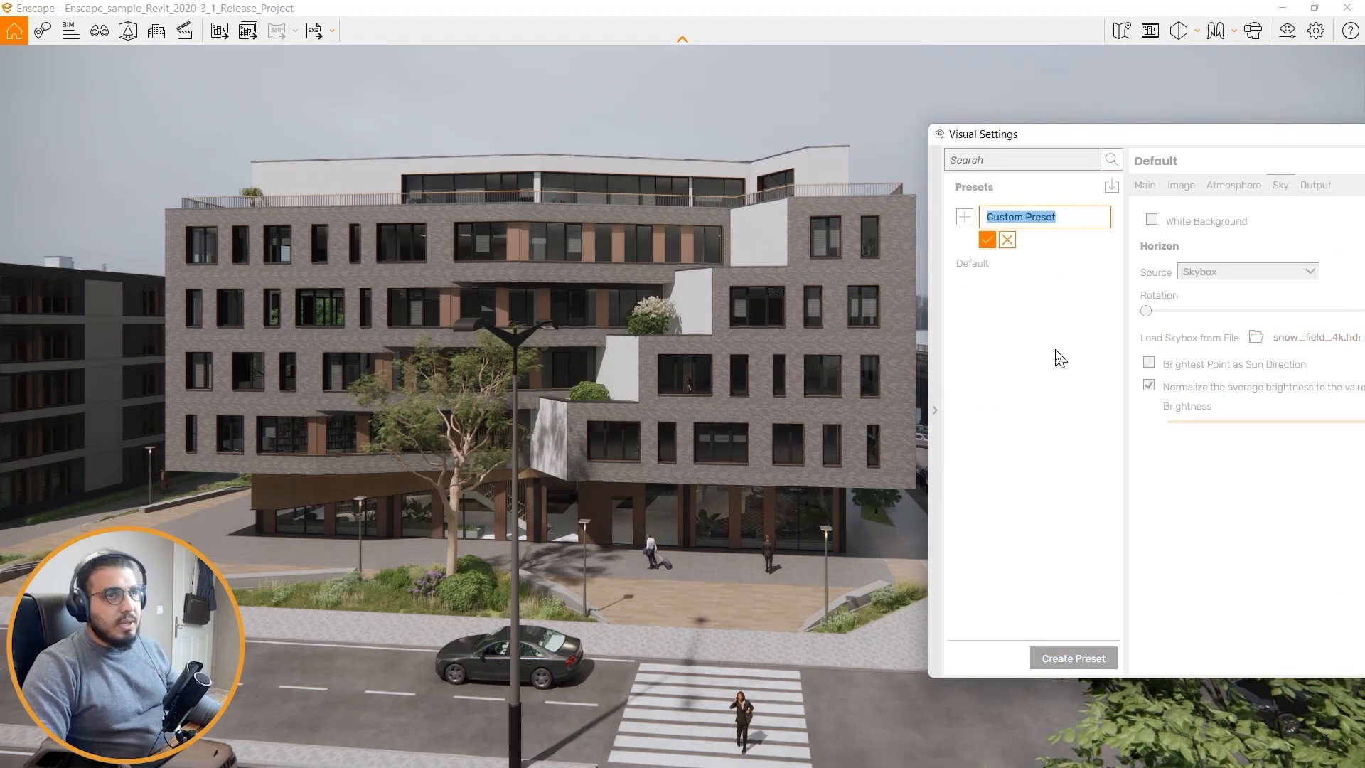
type("1")
key("Return")
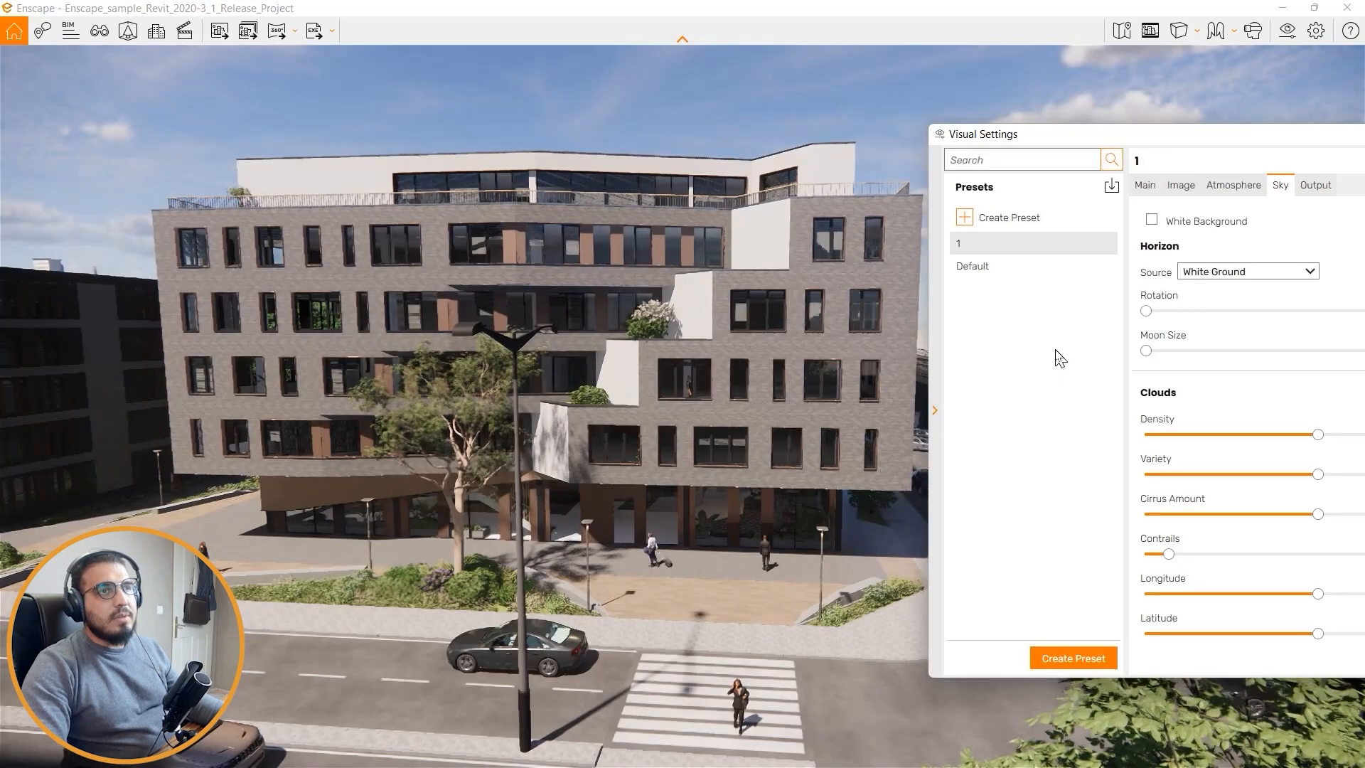
Step: Switch back and forth between the Default and 1 presets to compare their effect on the rendered building
left_click(1025, 270)
left_click(1024, 244)
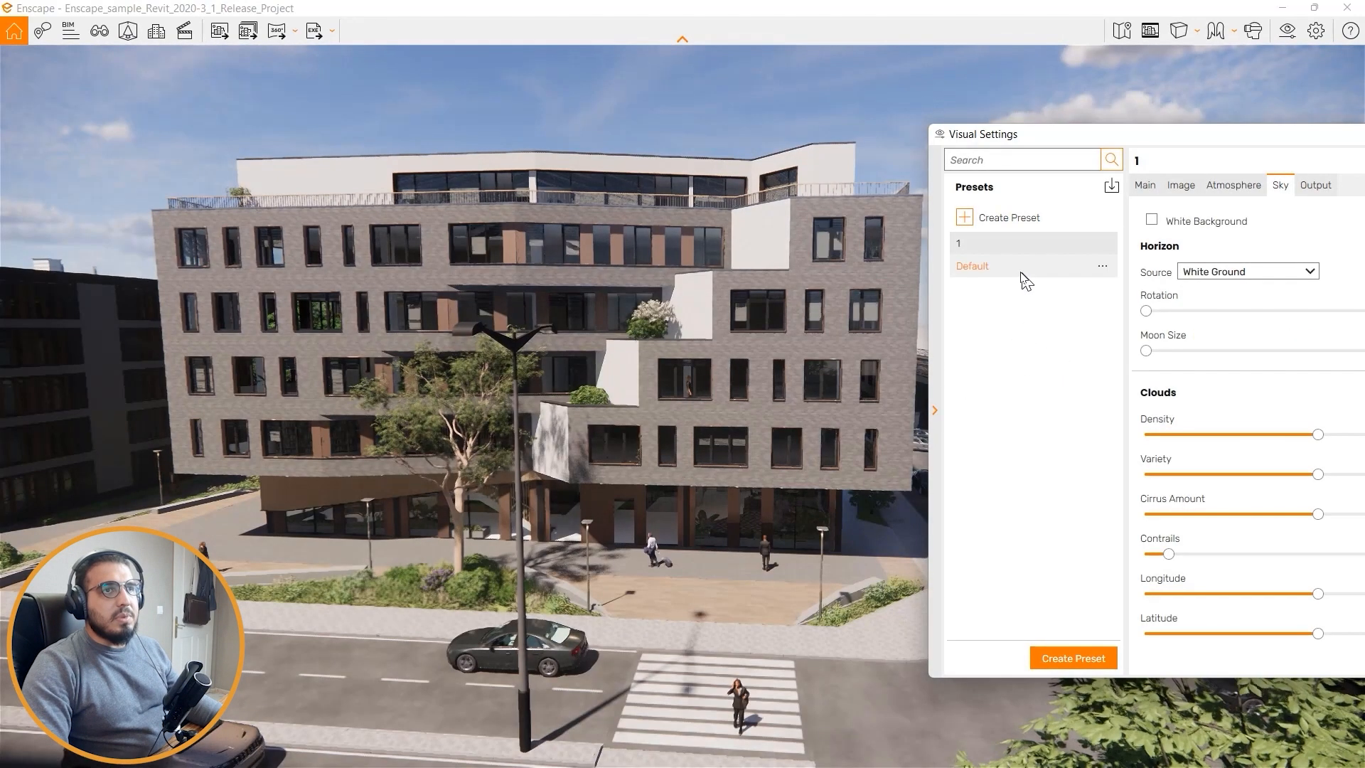
left_click(1015, 267)
left_click(1014, 246)
left_click(1009, 269)
left_click(1009, 246)
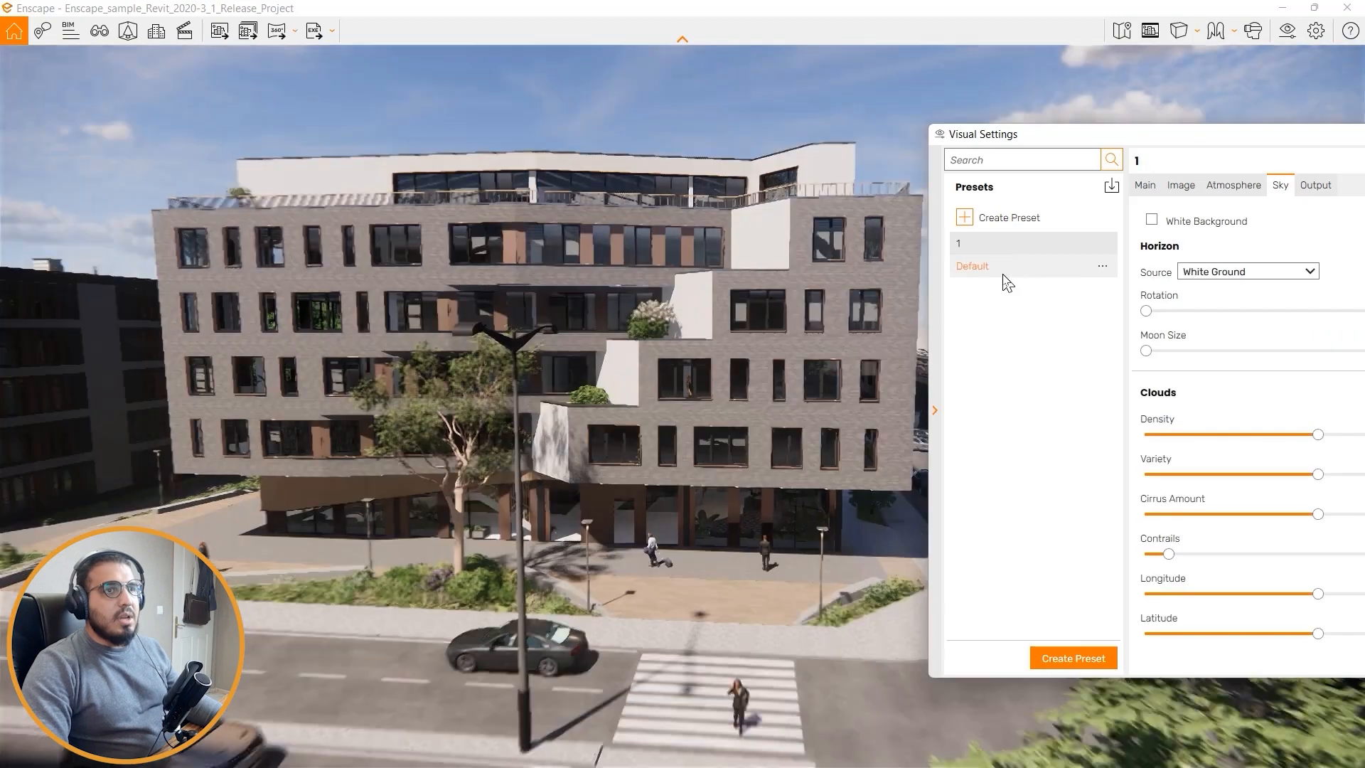
left_click(1003, 270)
left_click(1003, 245)
left_click(1002, 270)
left_click(1003, 247)
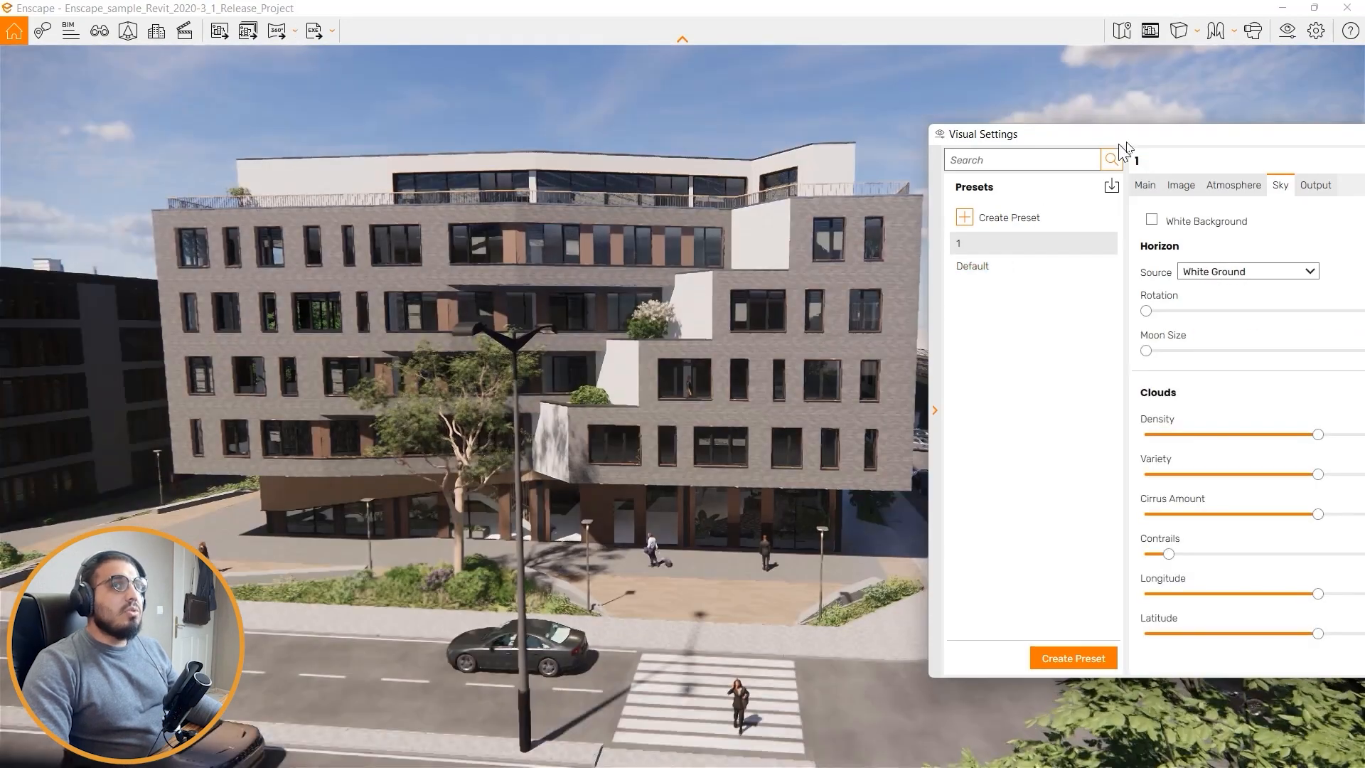
Step: Activate the Default preset again and open its Output settings
left_click_drag(1112, 132, 846, 122)
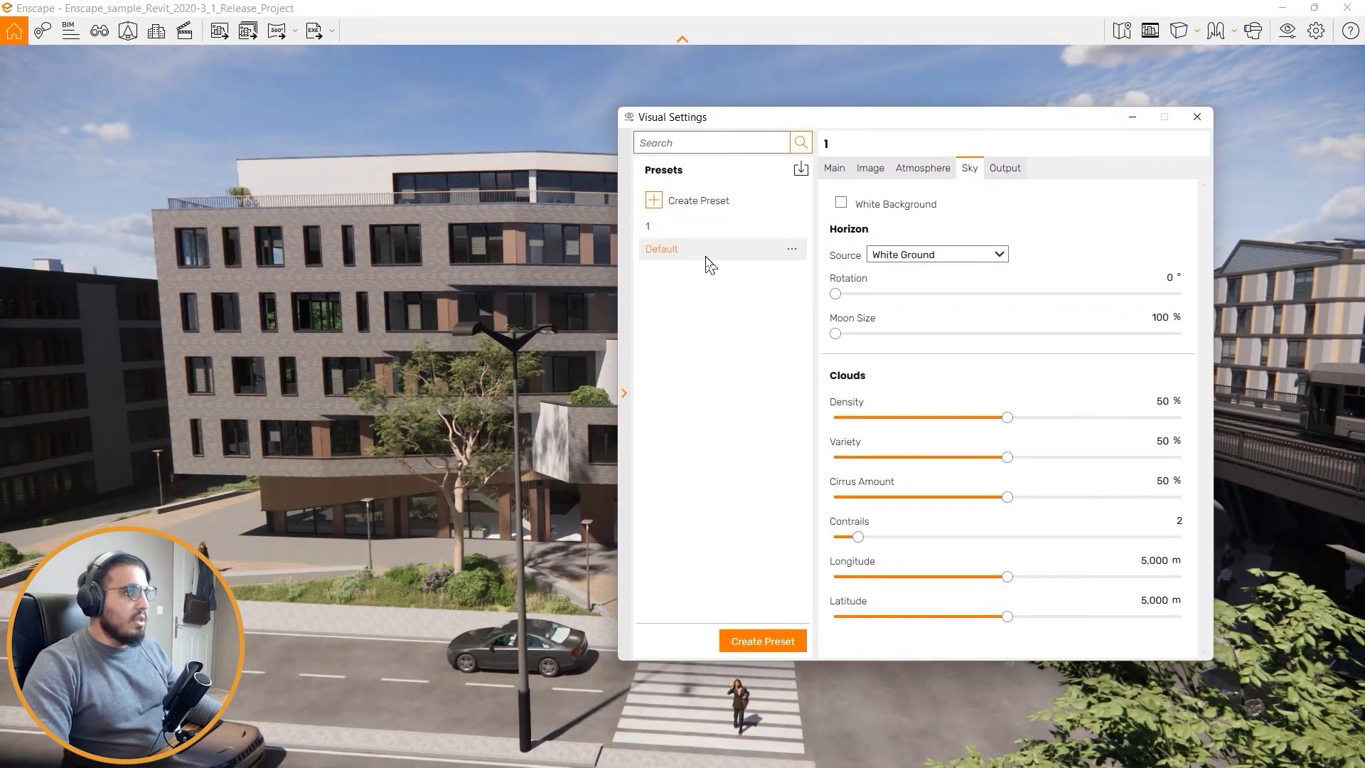
left_click(707, 256)
mouse_move(532, 441)
left_mouse_down()
mouse_move(605, 430)
mouse_move(534, 440)
left_mouse_up()
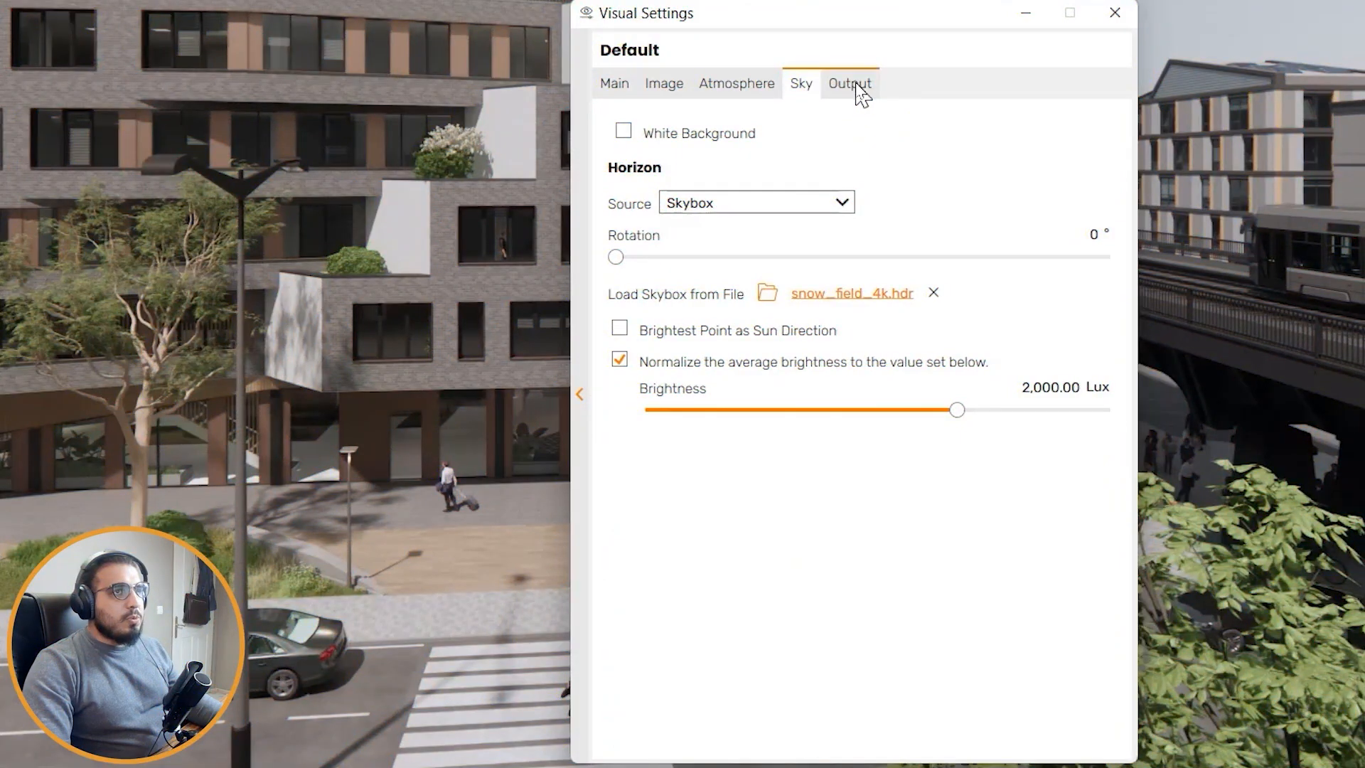
left_click(850, 84)
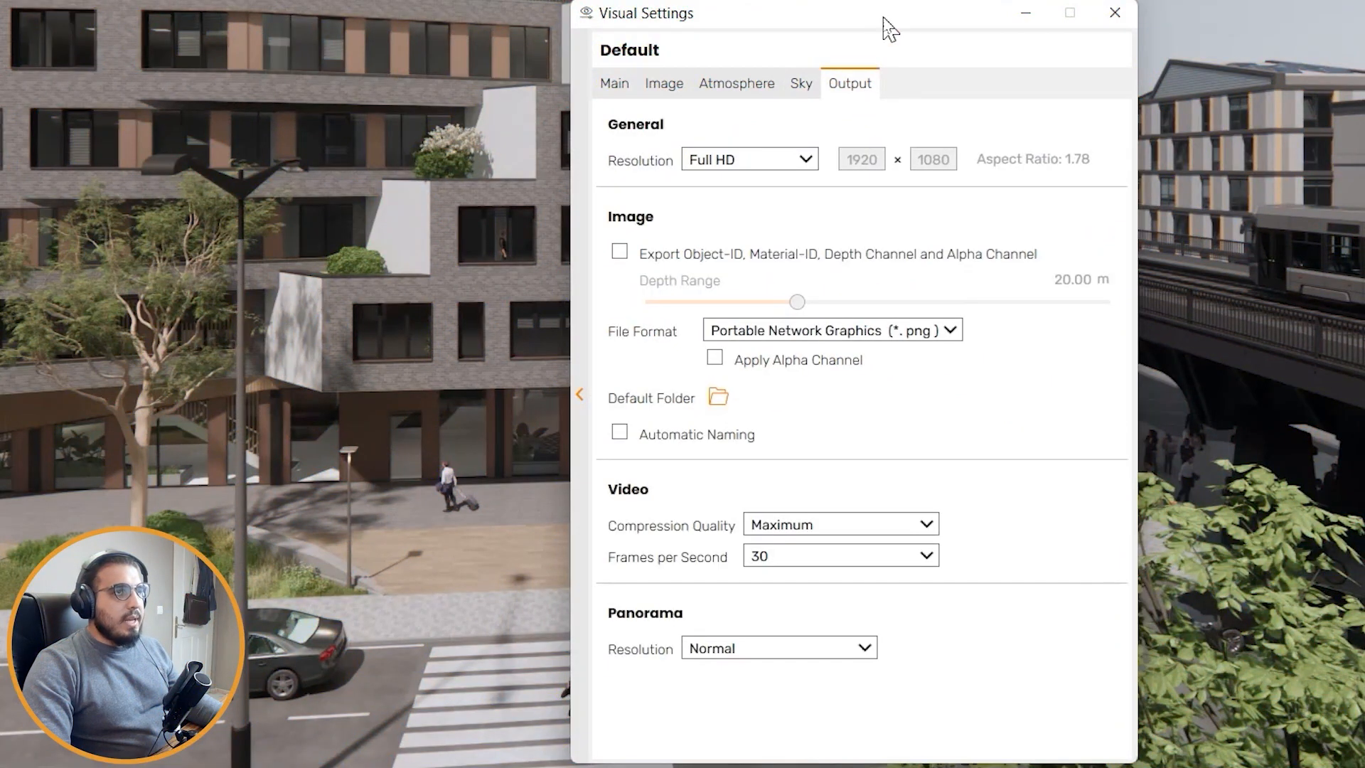
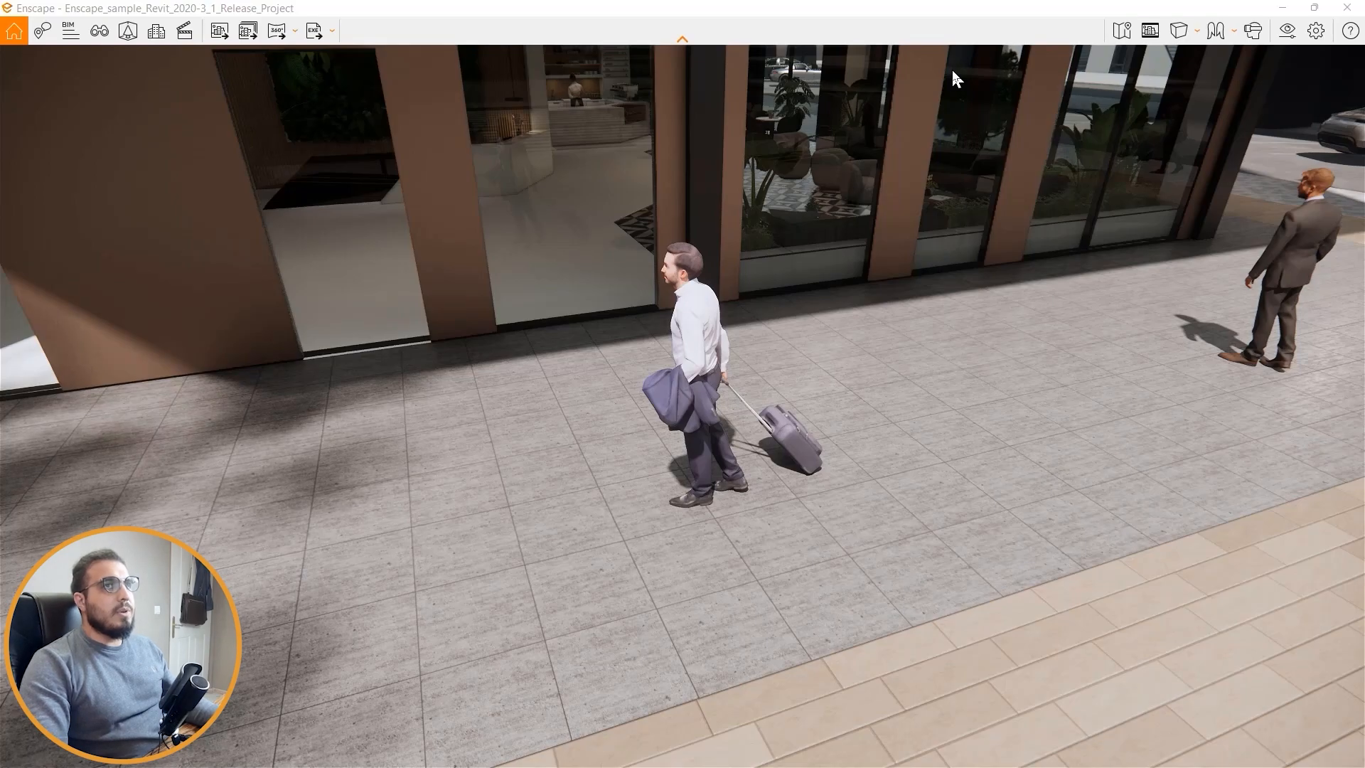
Step: Shrink the Enscape render window and place it as a small floating window over the Revit 3D view
left_click_drag(675, 10, 690, 60)
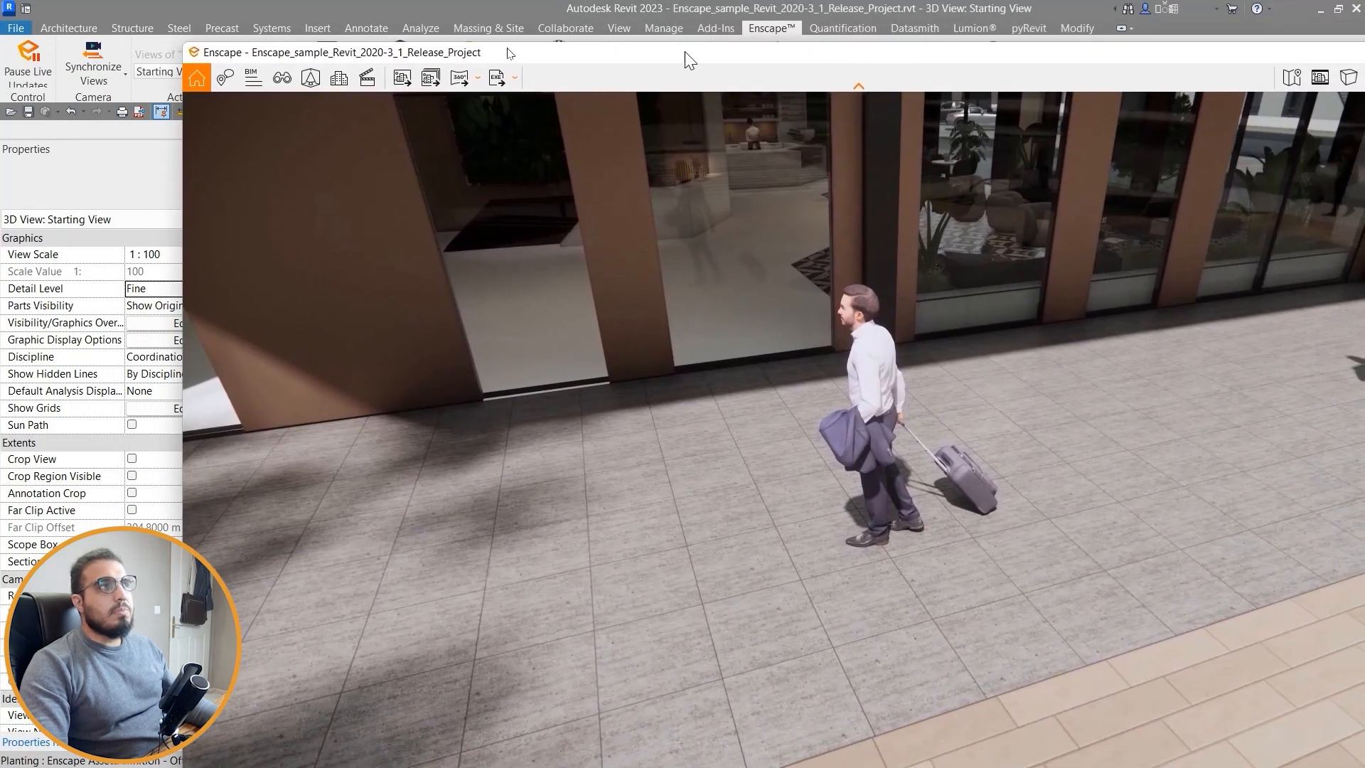
left_click_drag(179, 44, 838, 437)
left_click_drag(1182, 451, 907, 322)
left_click_drag(562, 664, 785, 653)
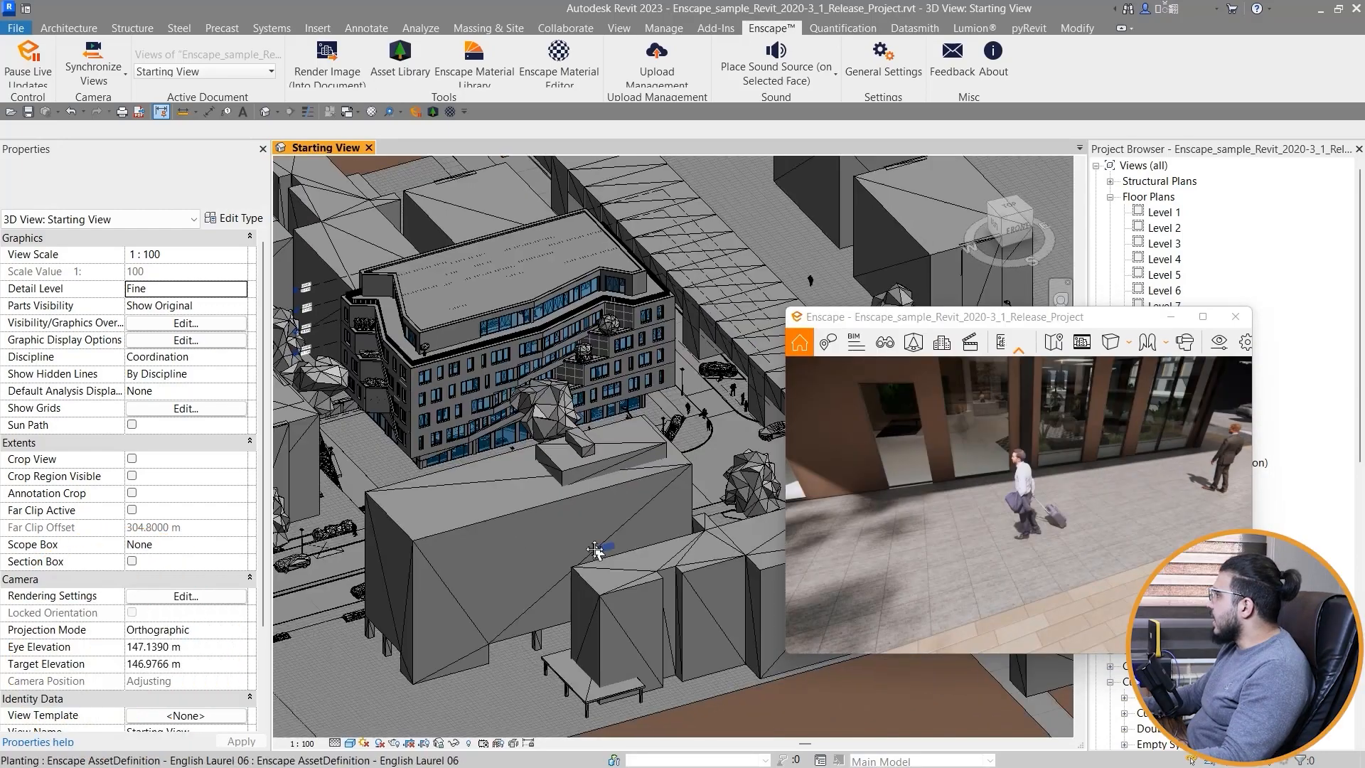
Step: Check which material the 00_Pavement floor in front of the building uses in its type's layer structure
scroll(625, 427, "up", 3)
middle_click_drag(626, 426, 644, 424)
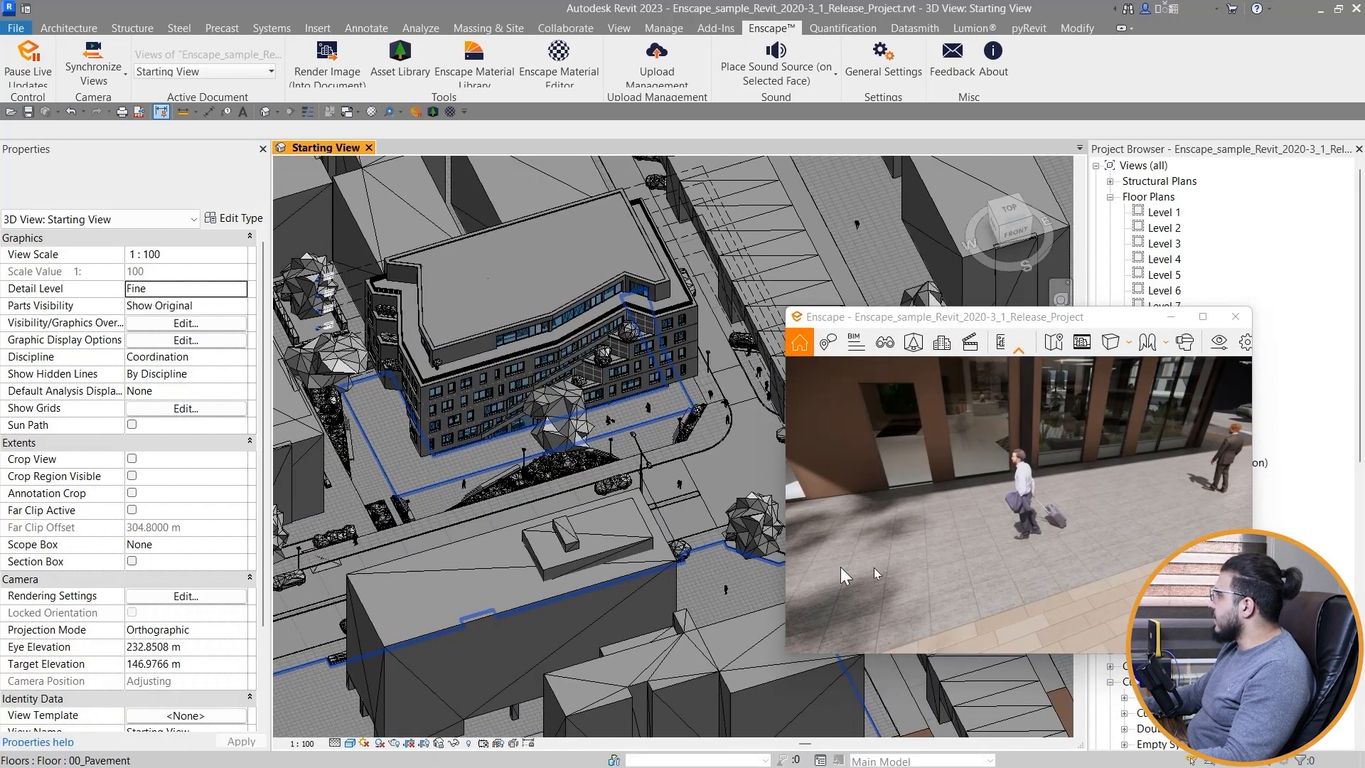
scroll(633, 434, "up", 5)
scroll(492, 455, "up", 3)
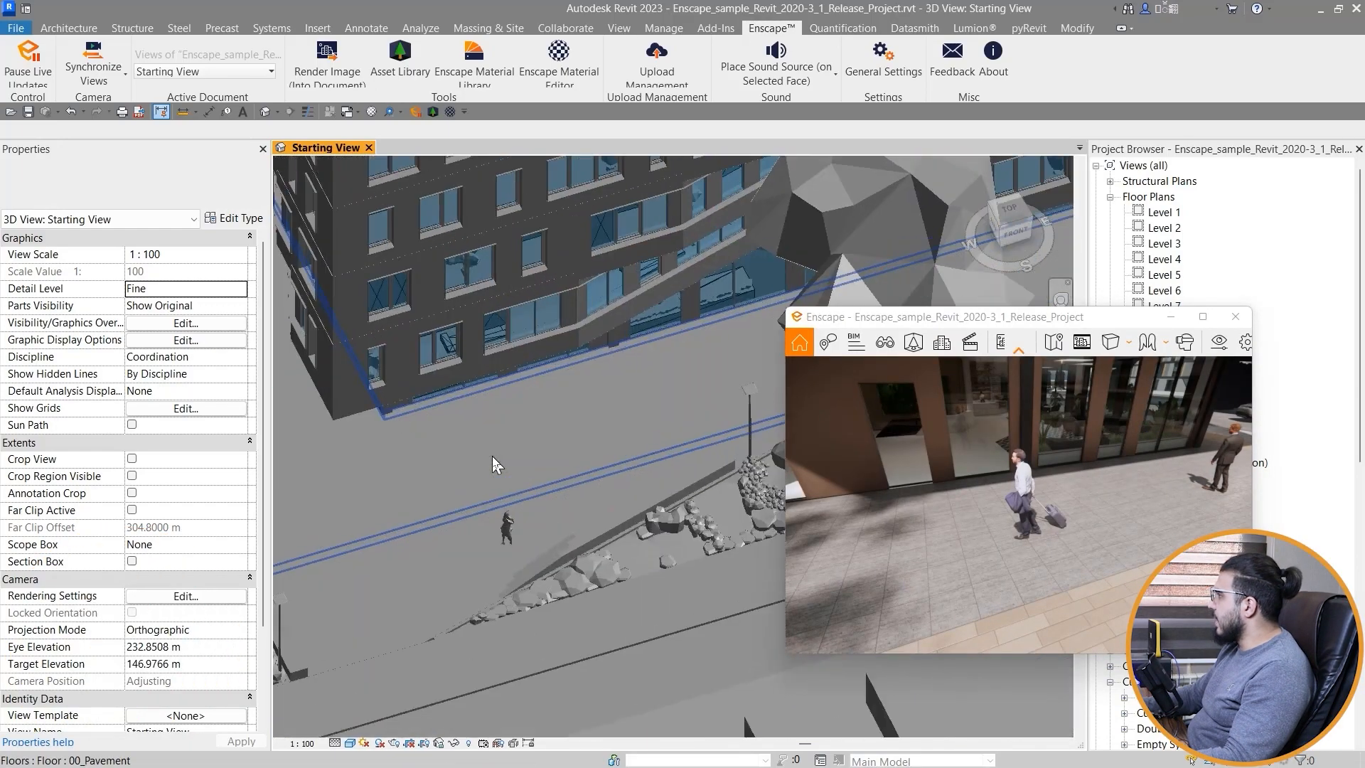
scroll(493, 458, "up", 1)
left_click(494, 461)
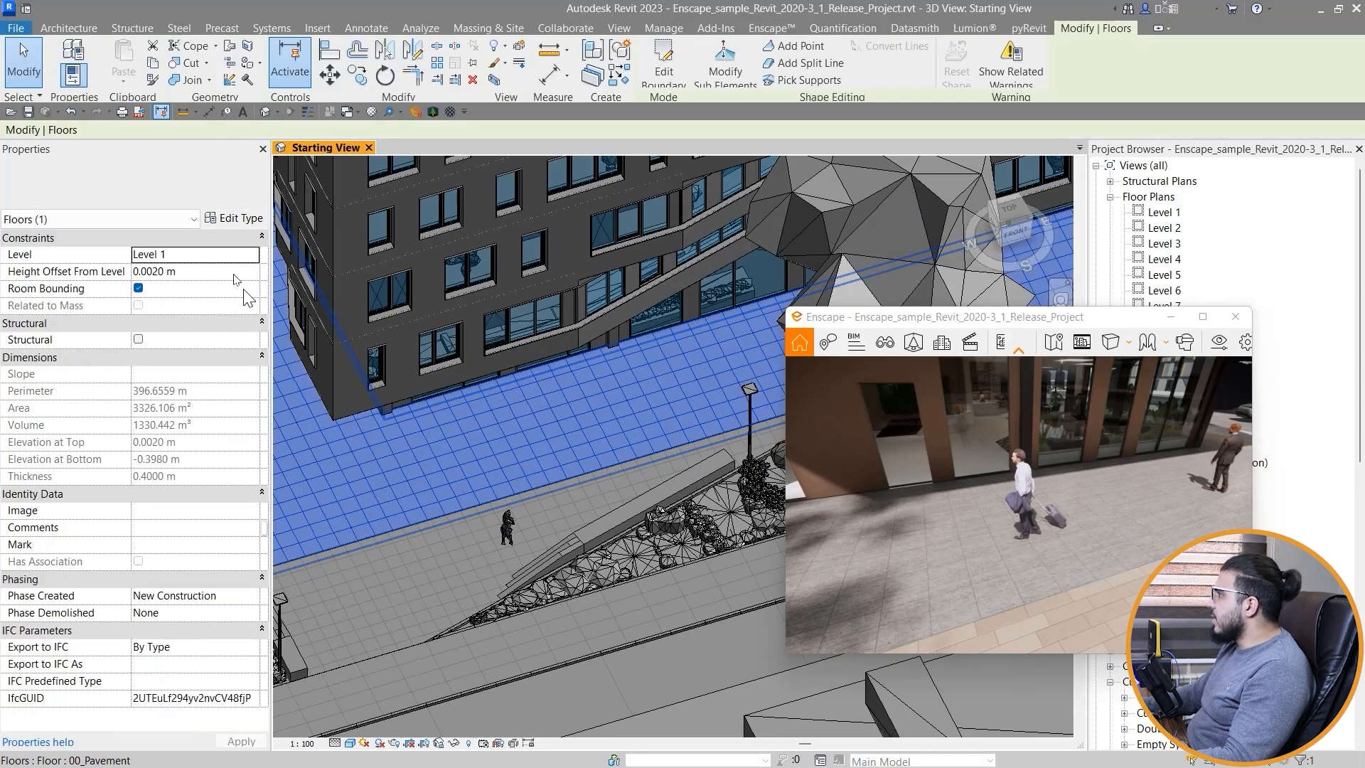
left_click(234, 218)
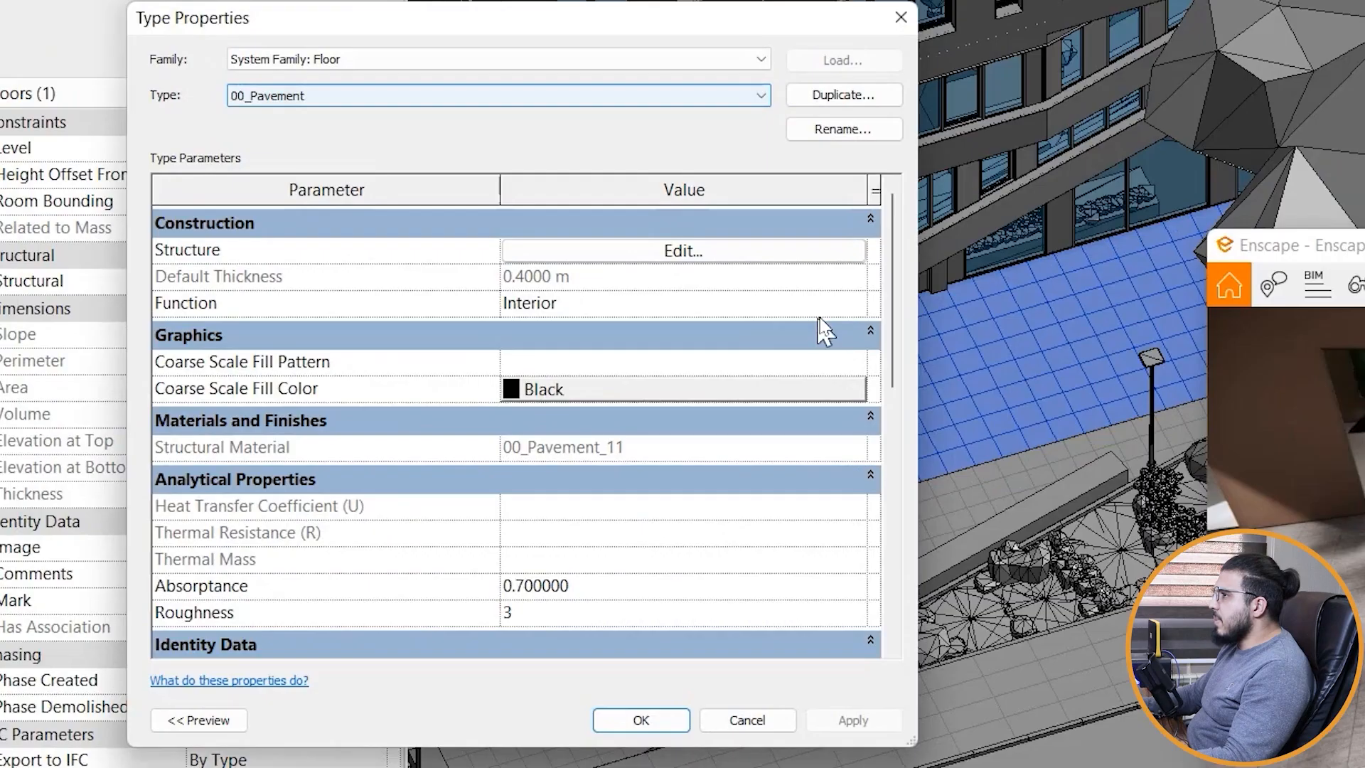
left_click(711, 256)
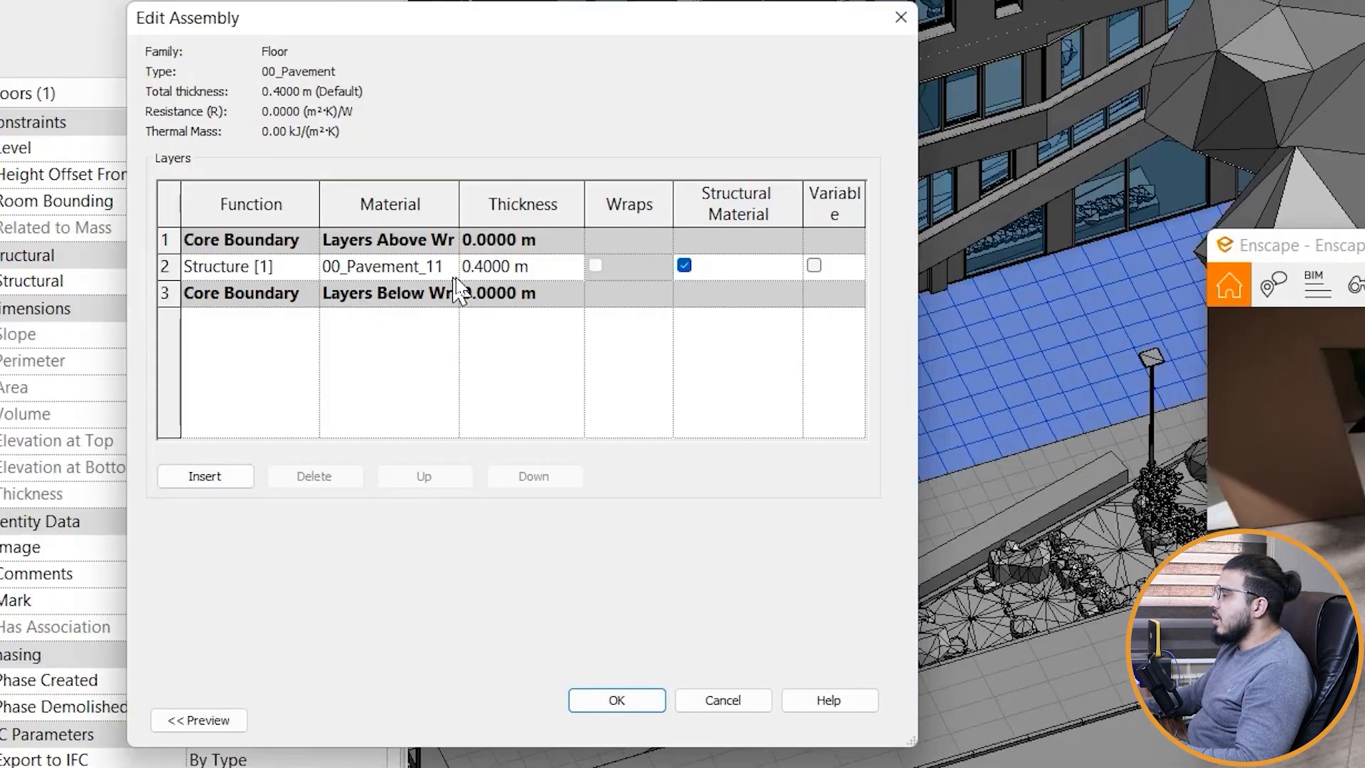
left_click(901, 17)
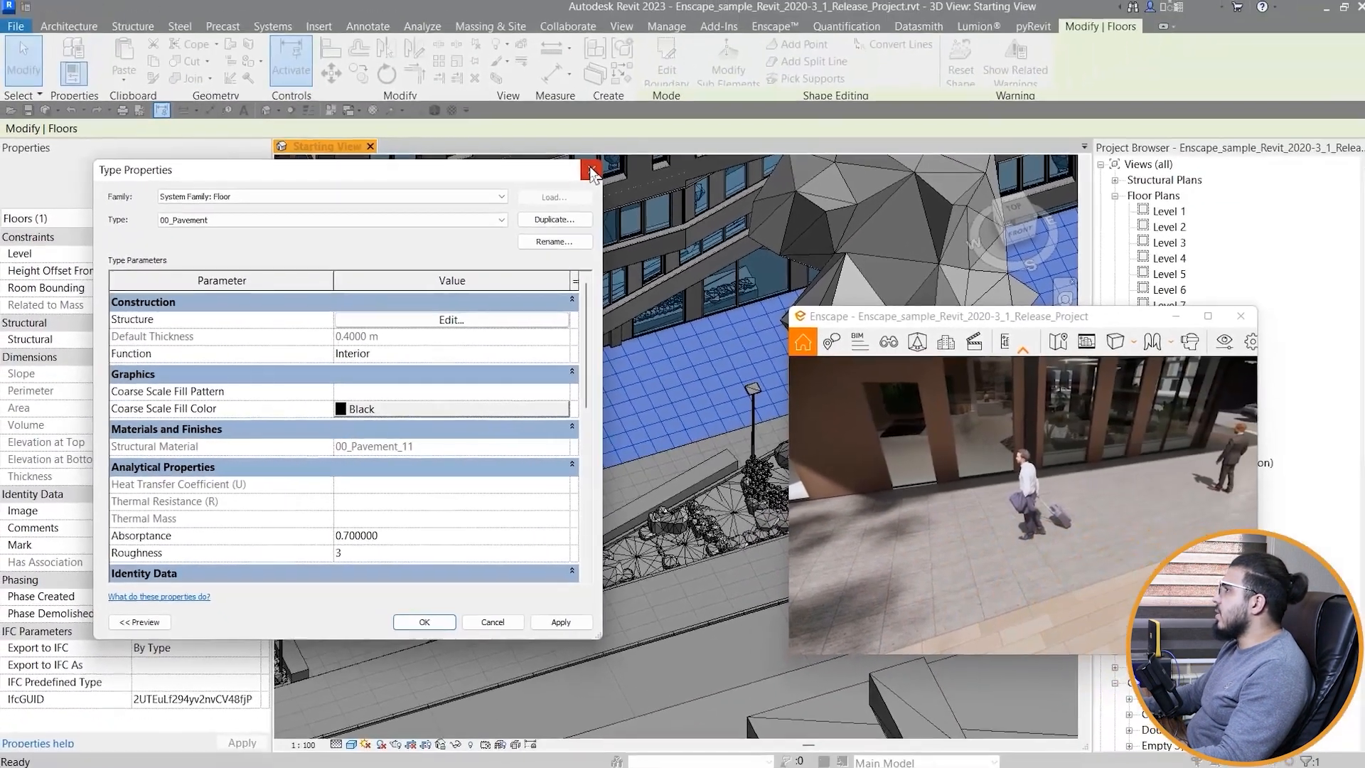
key("Escape")
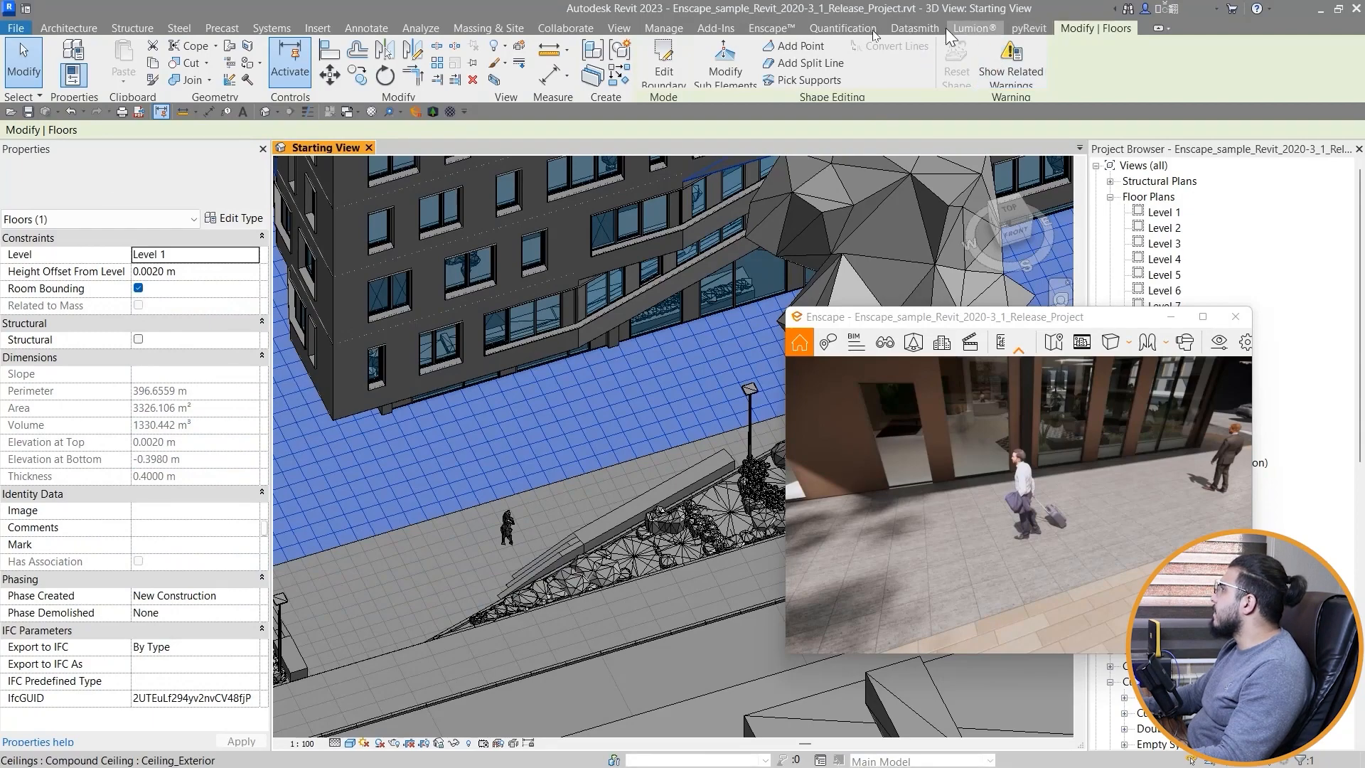
Step: Open the Enscape Material Editor and search the project materials for 11
left_click(772, 27)
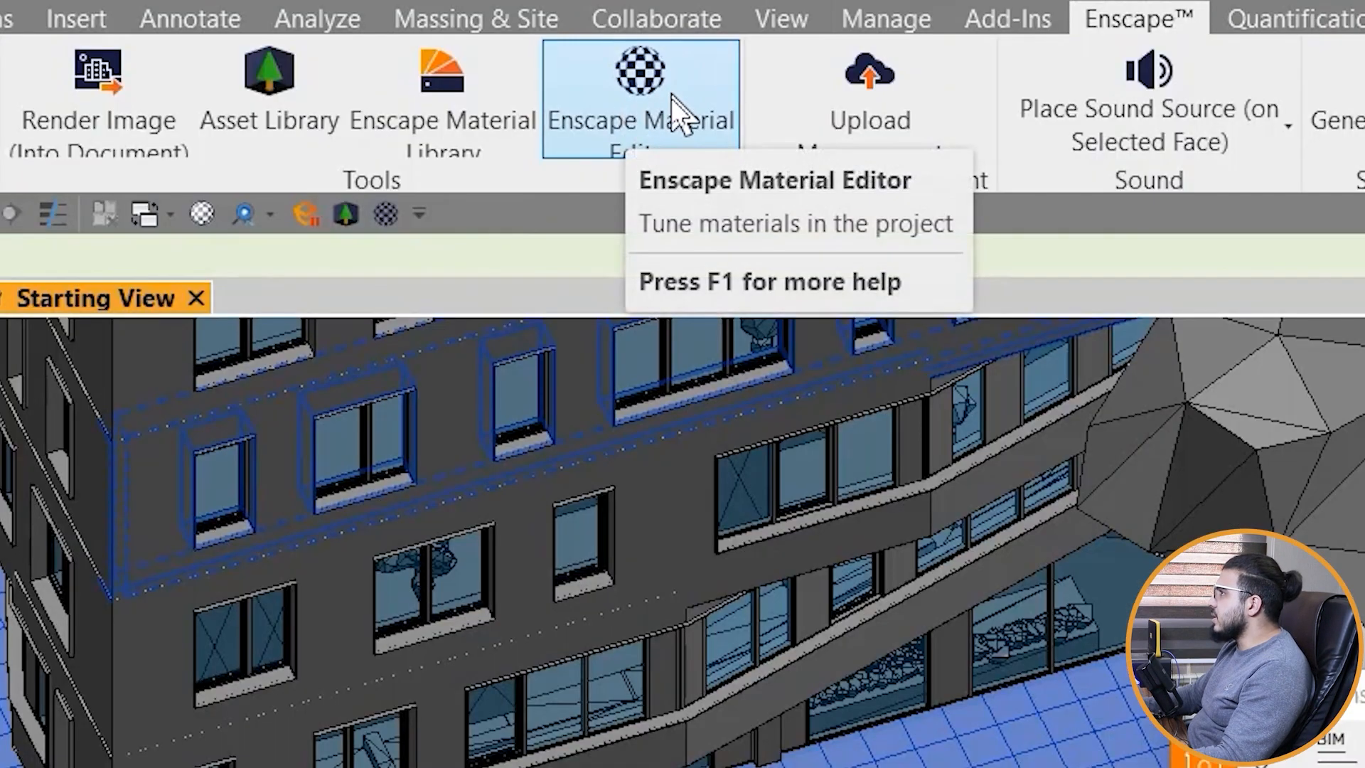
left_click(558, 55)
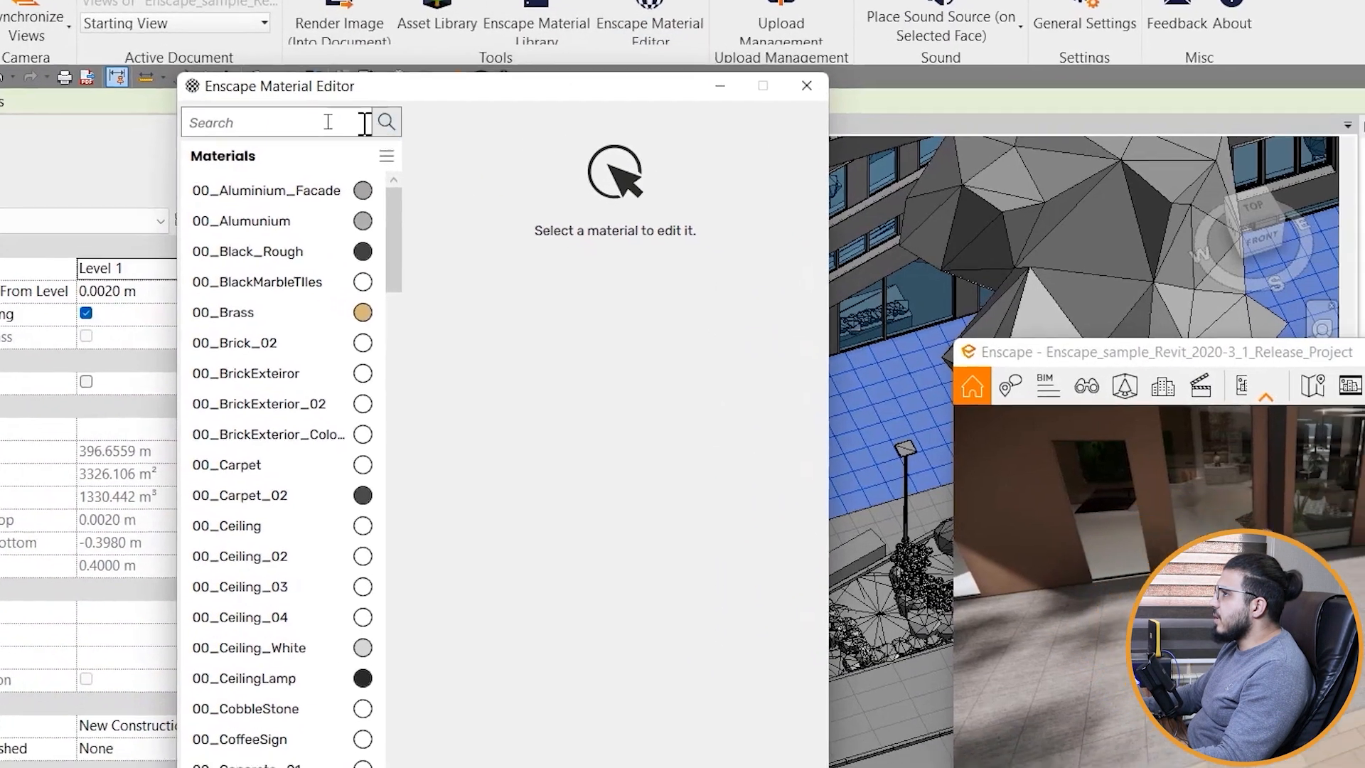
left_click(162, 46)
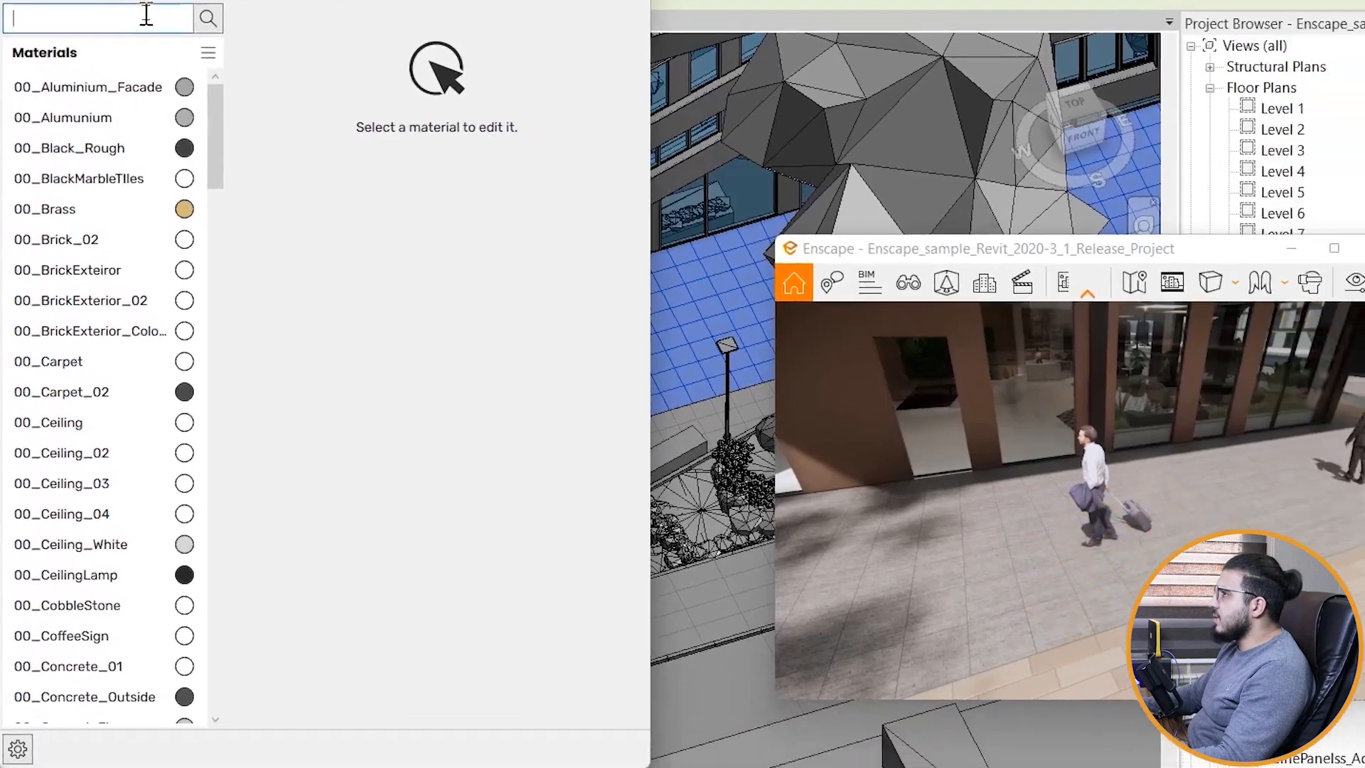
type("11")
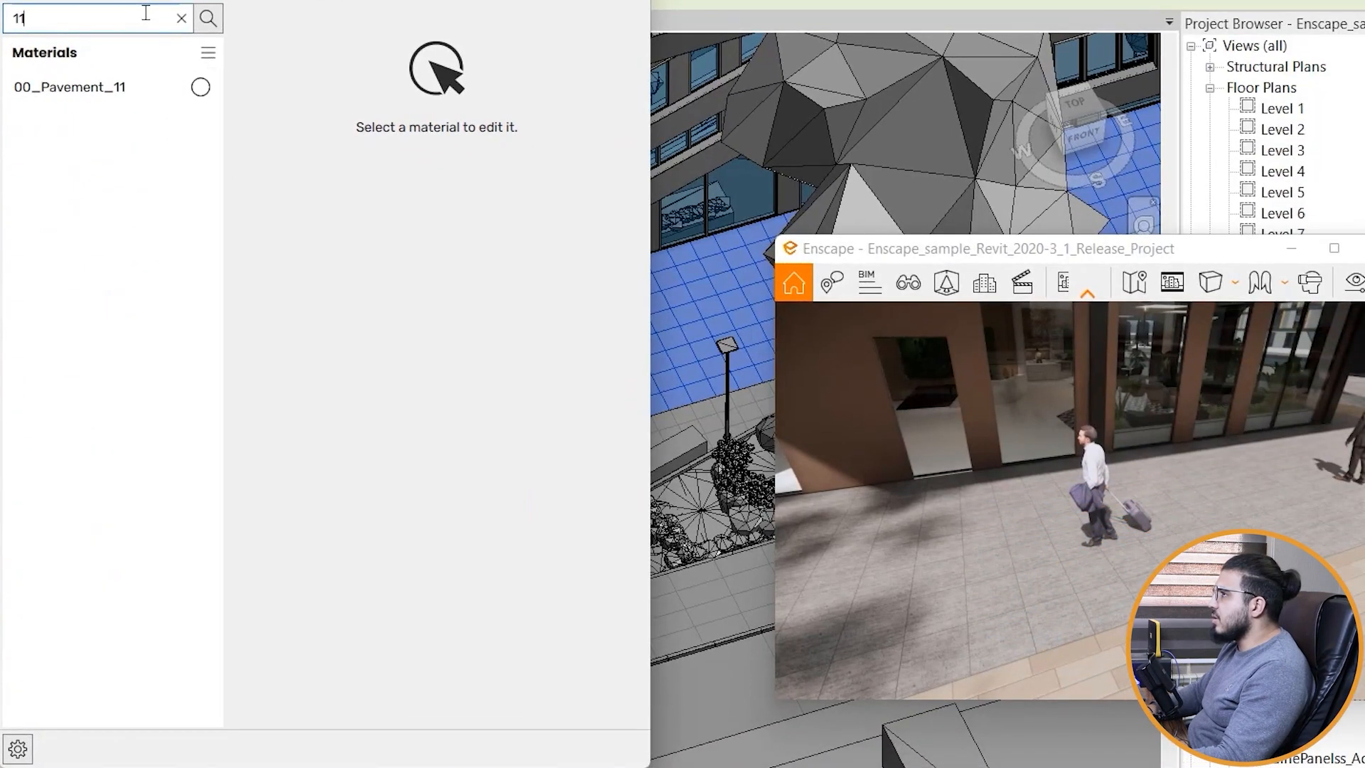
Step: Select the 00_Pavement_11 material for editing and set its normal map intensity to 0 %
left_click(49, 94)
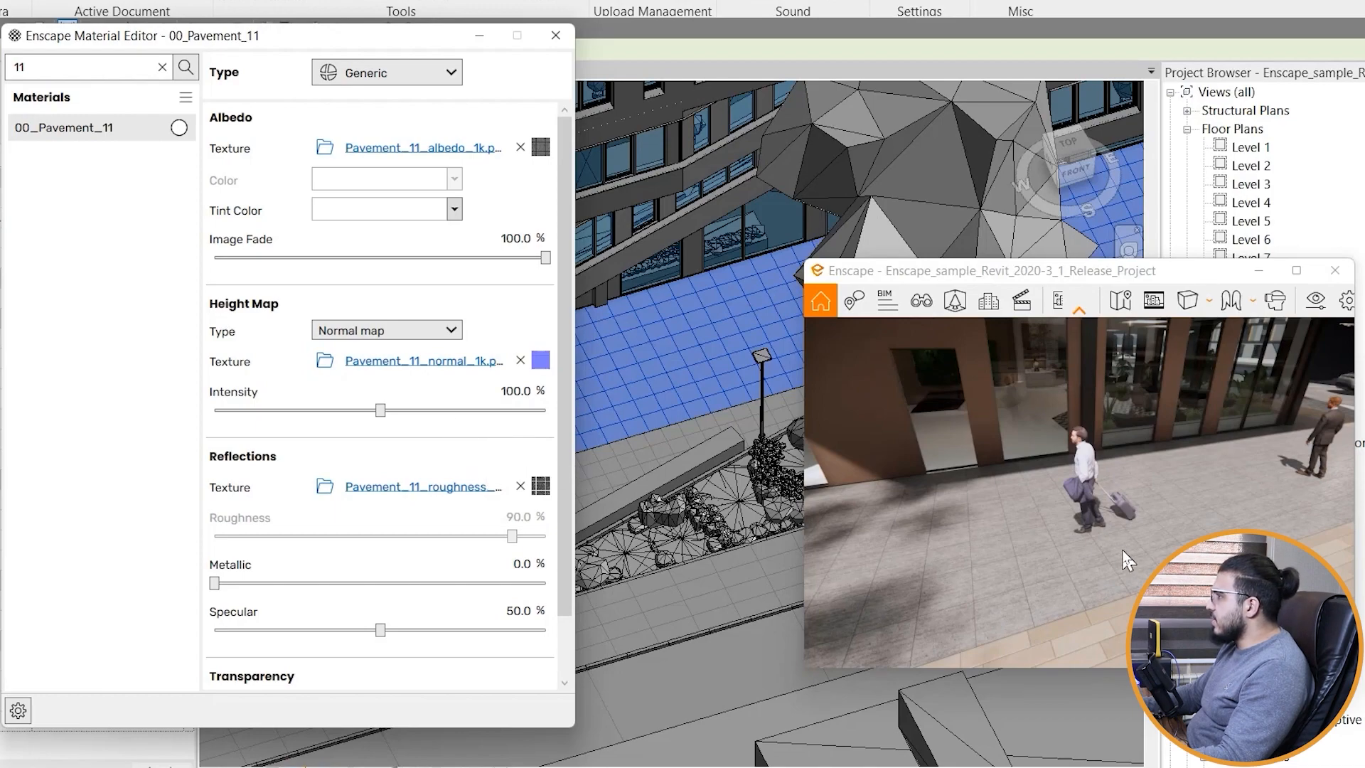
scroll(1127, 560, "up", 5)
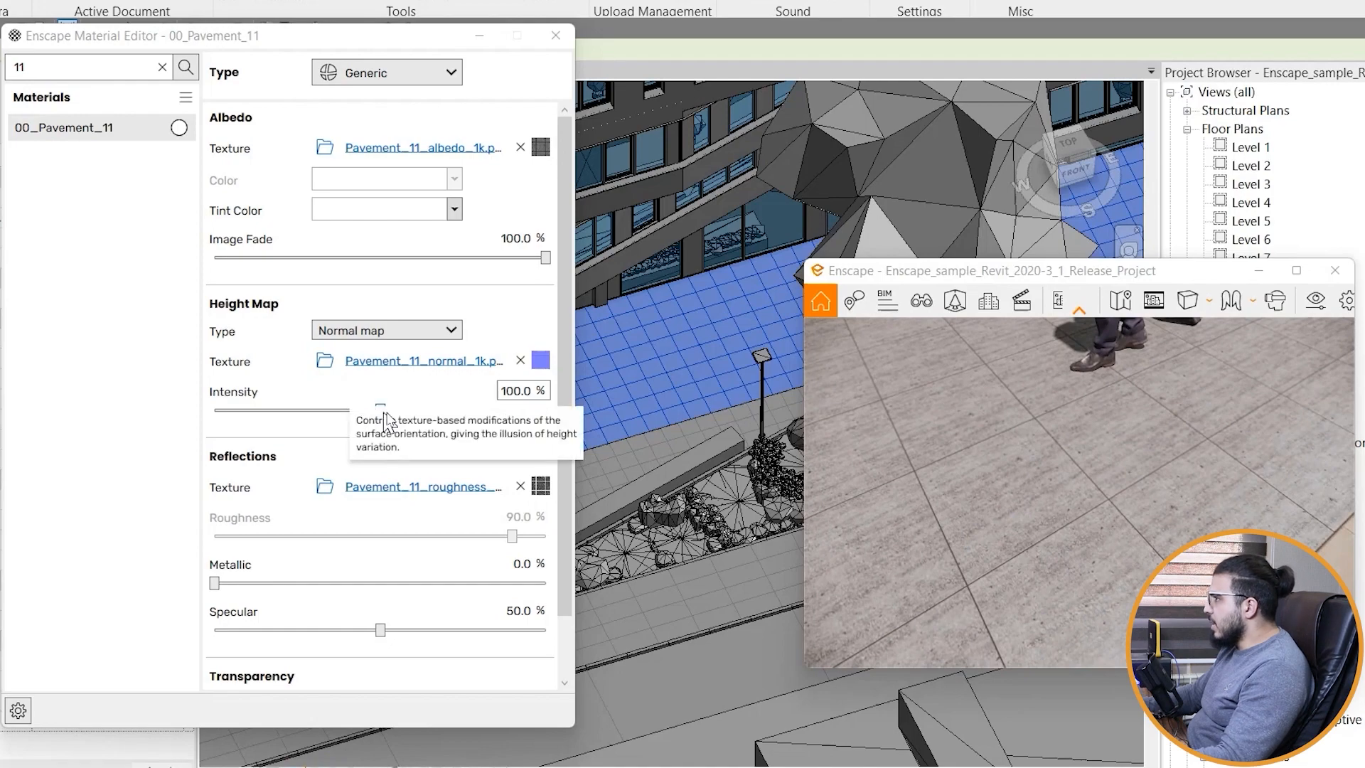
left_click_drag(384, 410, 533, 412)
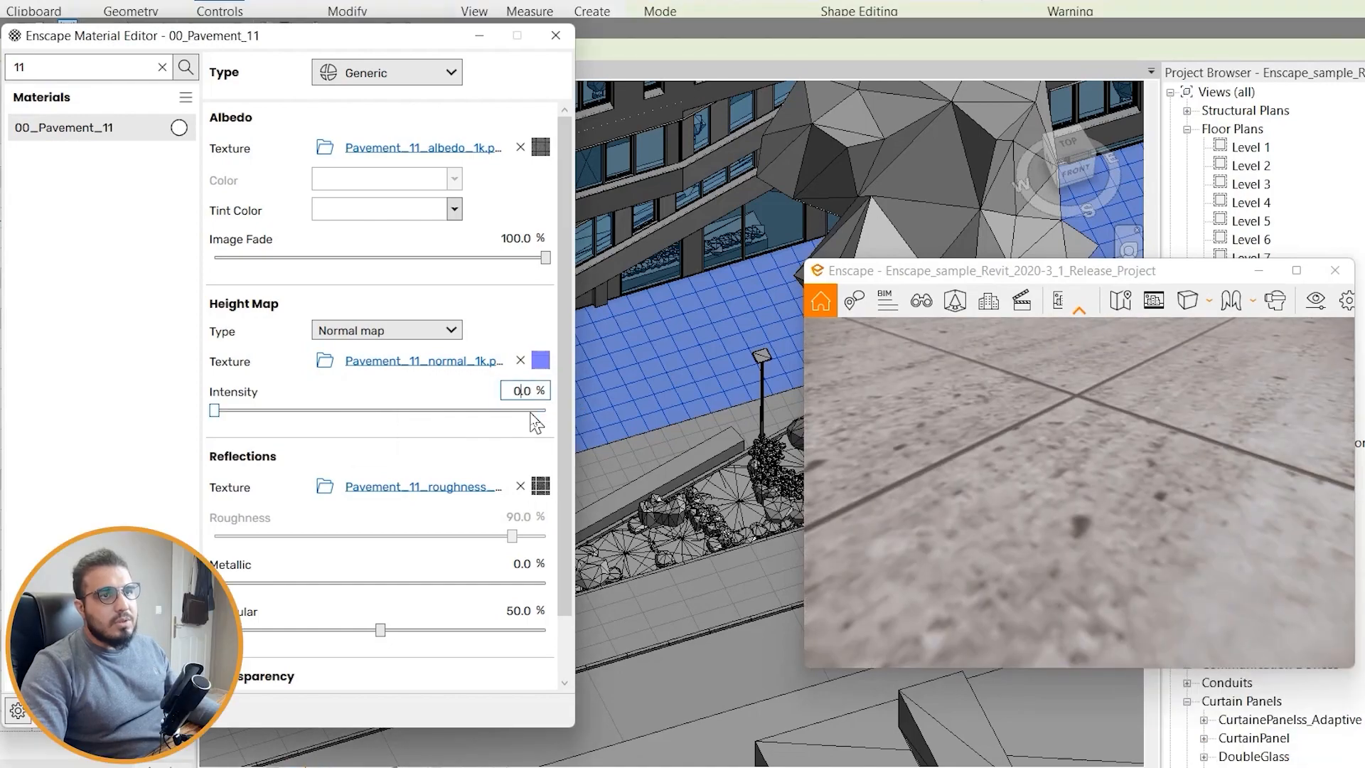
left_click_drag(1190, 527, 1198, 524)
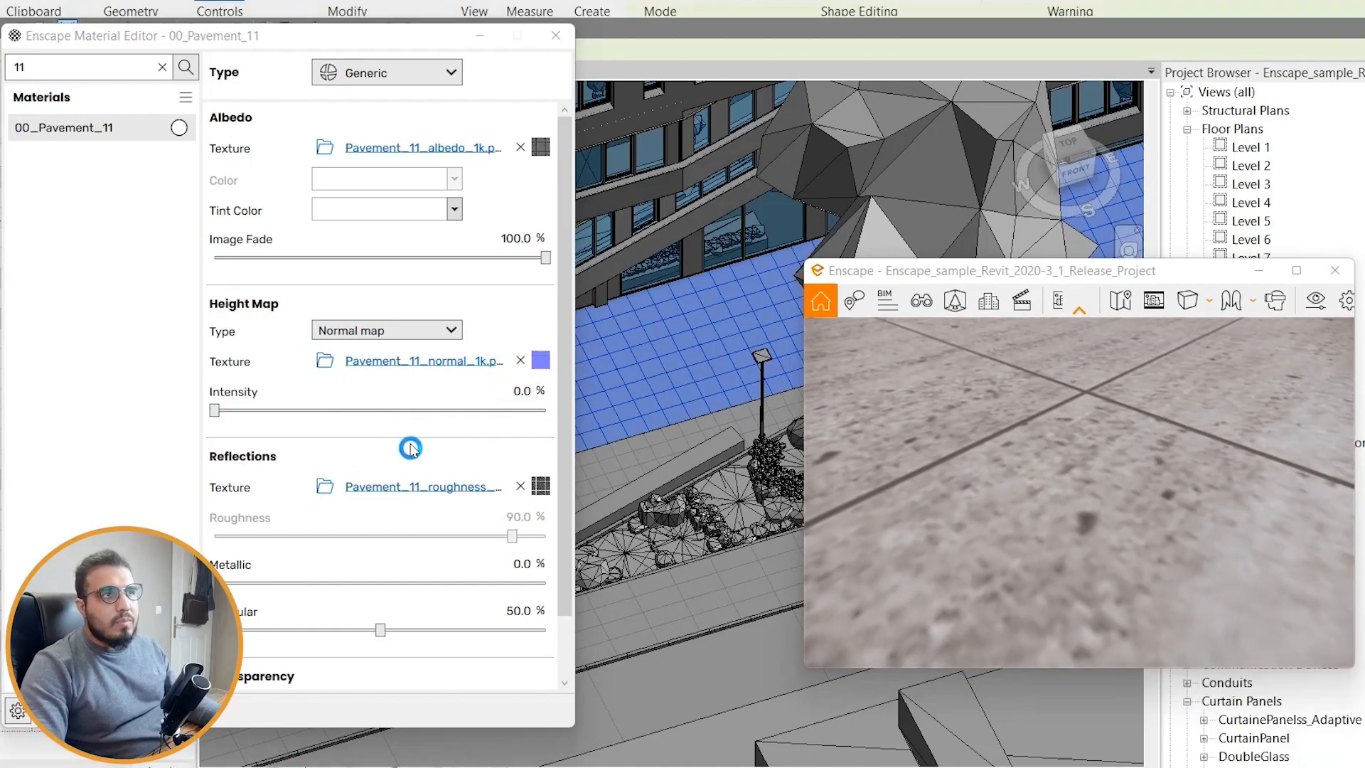
Step: Set the brightness of 00_Pavement_11's albedo texture to 55 % and try rotating the texture
left_click(541, 147)
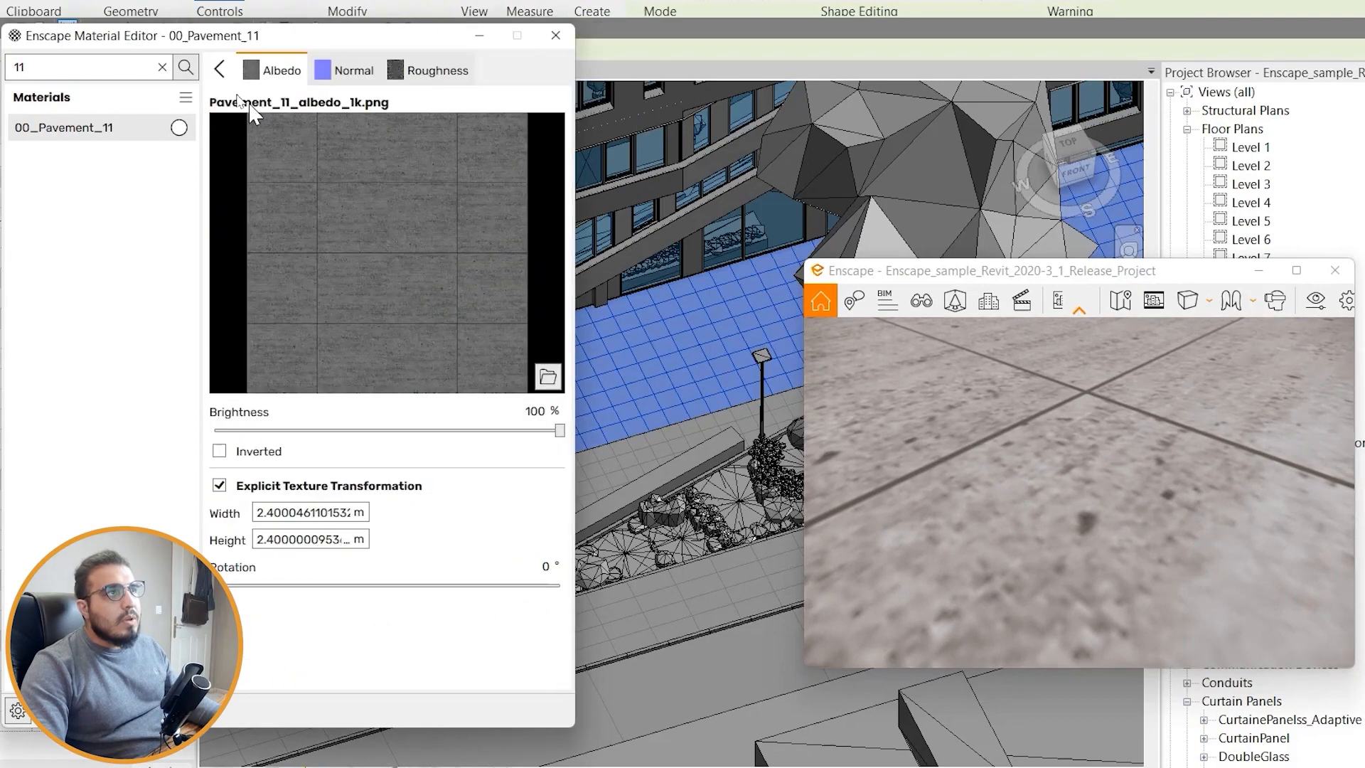
left_click_drag(561, 431, 298, 445)
scroll(1163, 469, "down", 8)
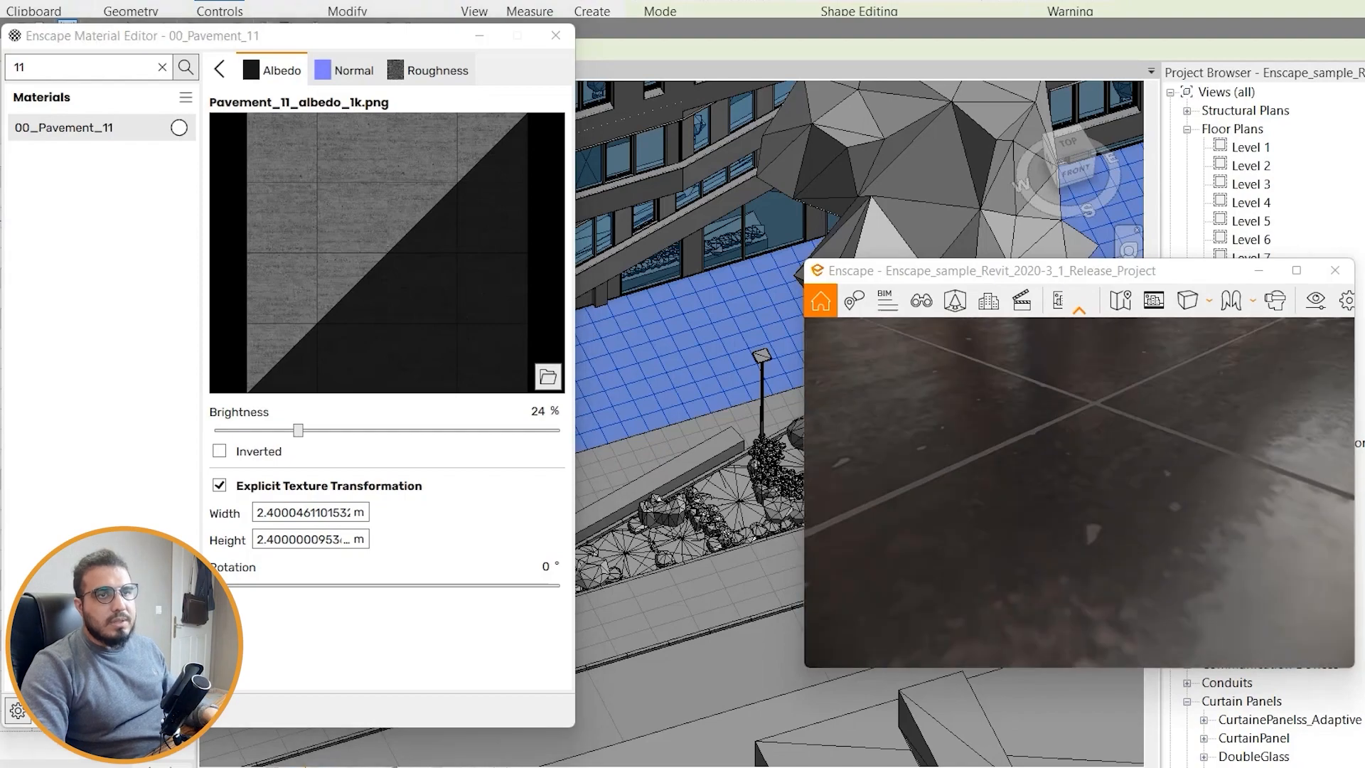
scroll(1163, 470, "up", 4)
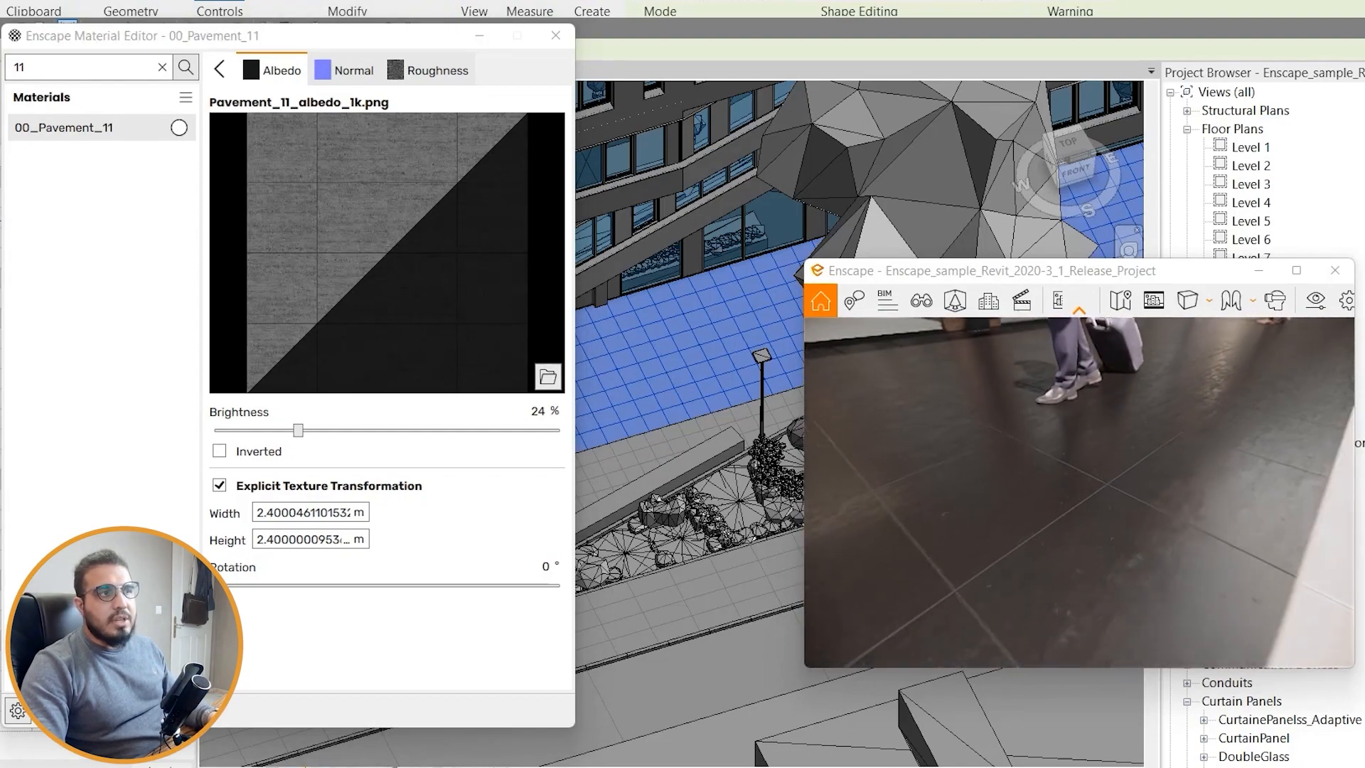
left_click_drag(300, 433, 409, 443)
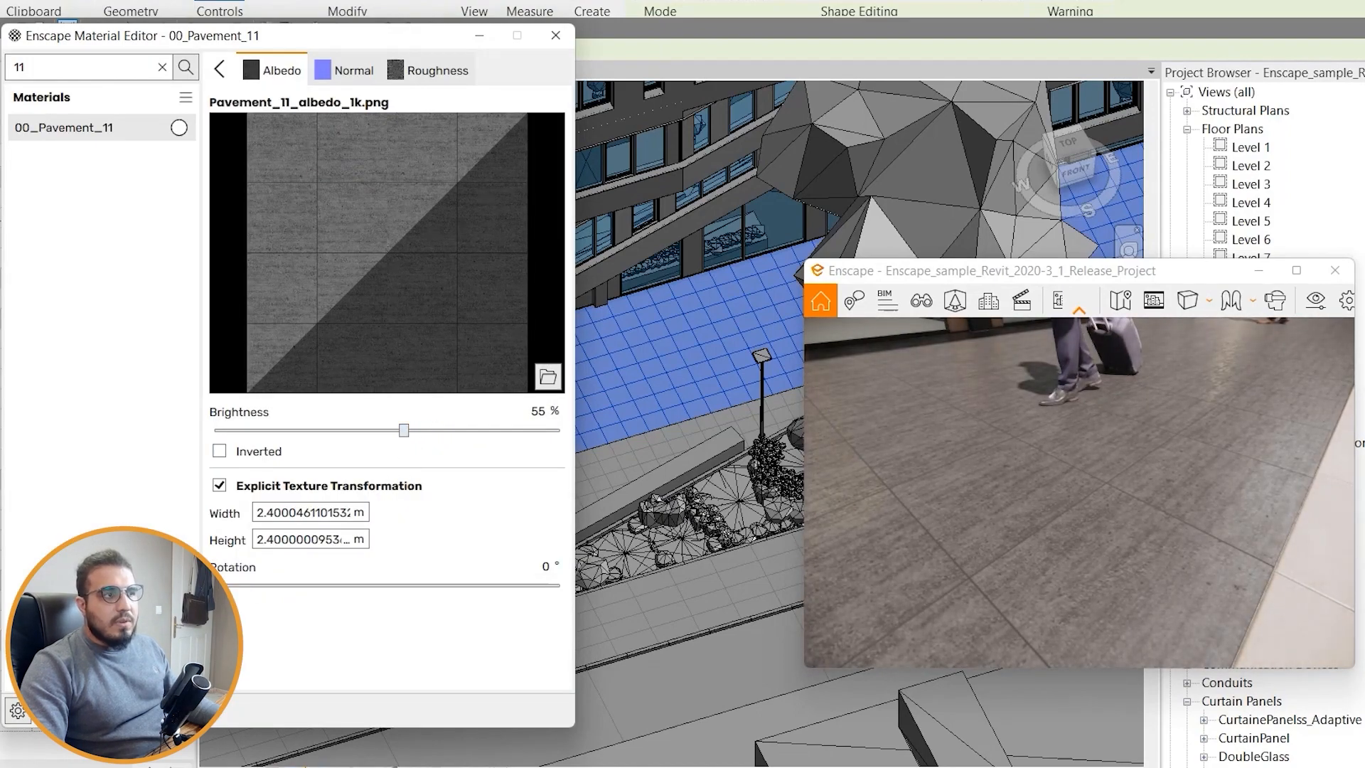
left_click_drag(215, 585, 348, 597)
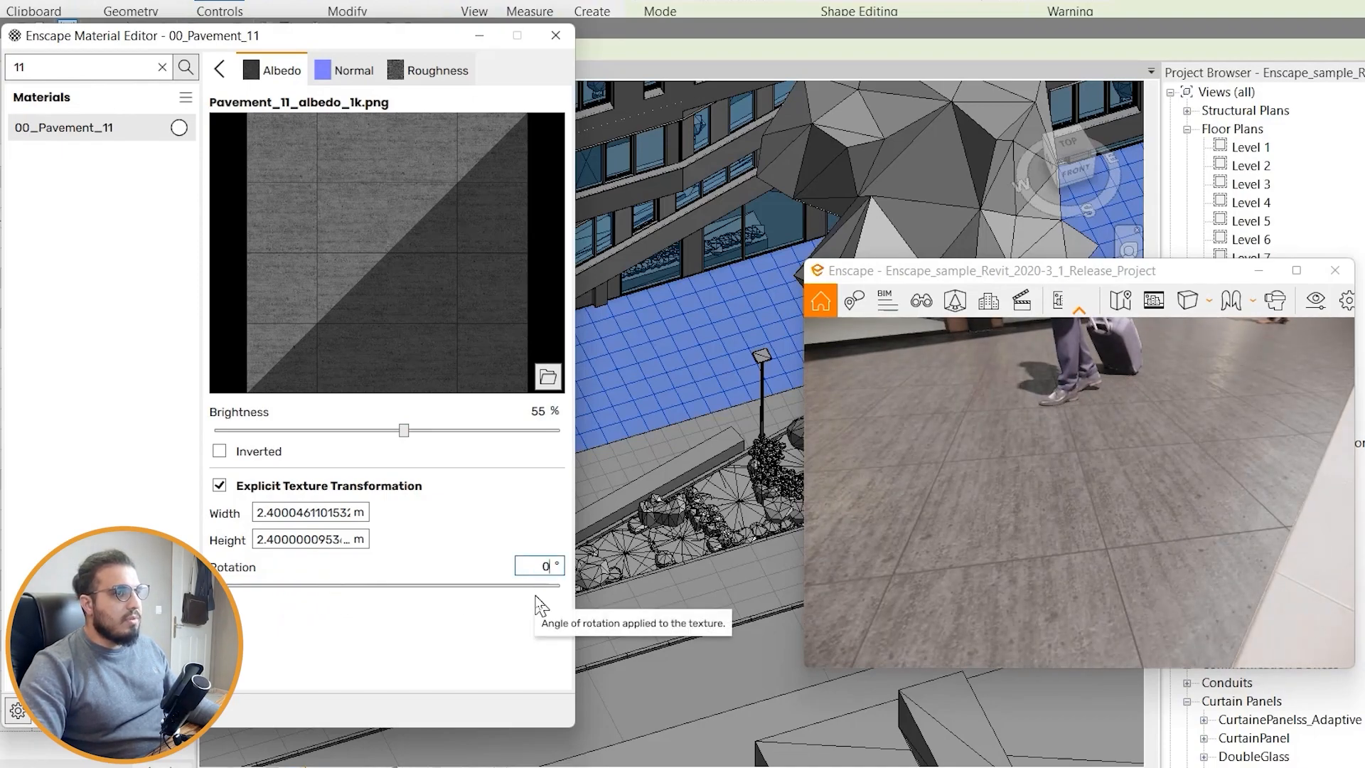
Step: Return to the material's main settings, close the Material Editor and open the Enscape Material Library
left_click(219, 70)
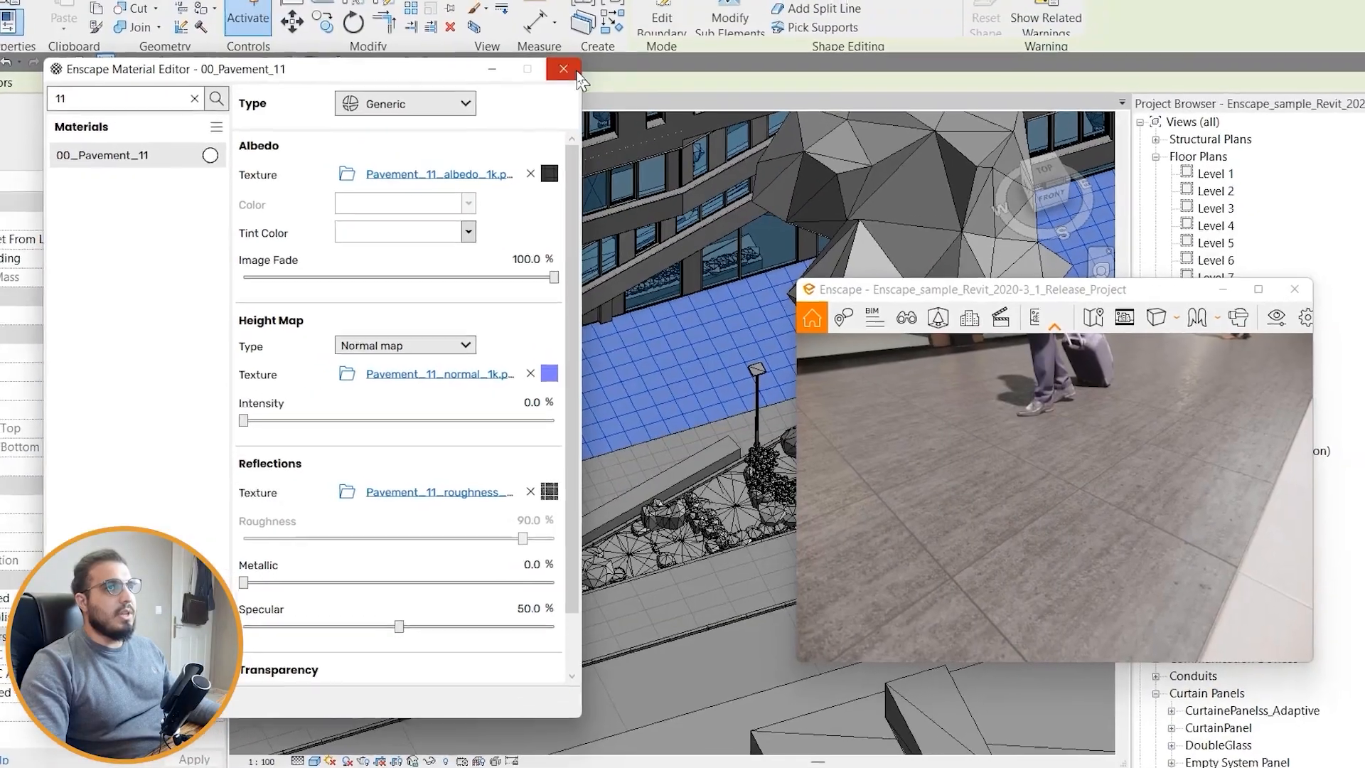
left_click(556, 36)
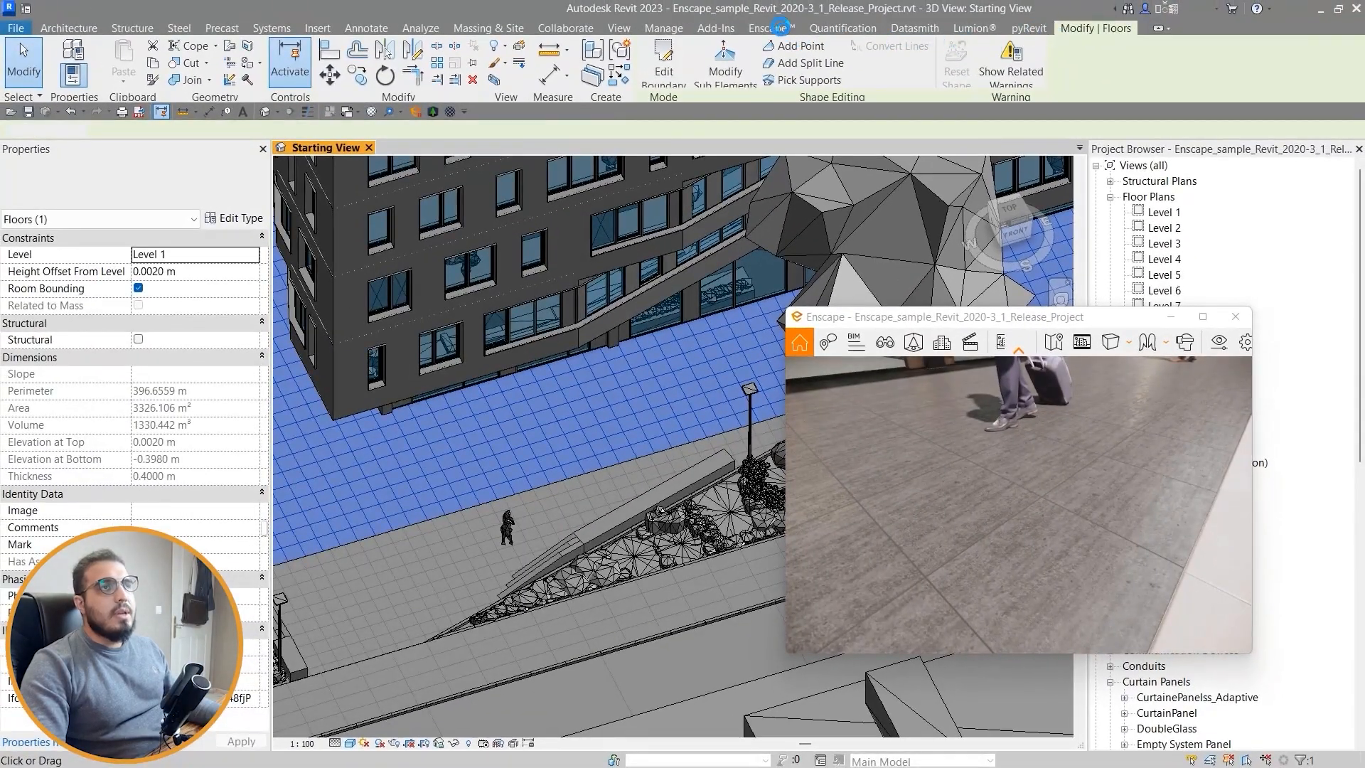
left_click(771, 27)
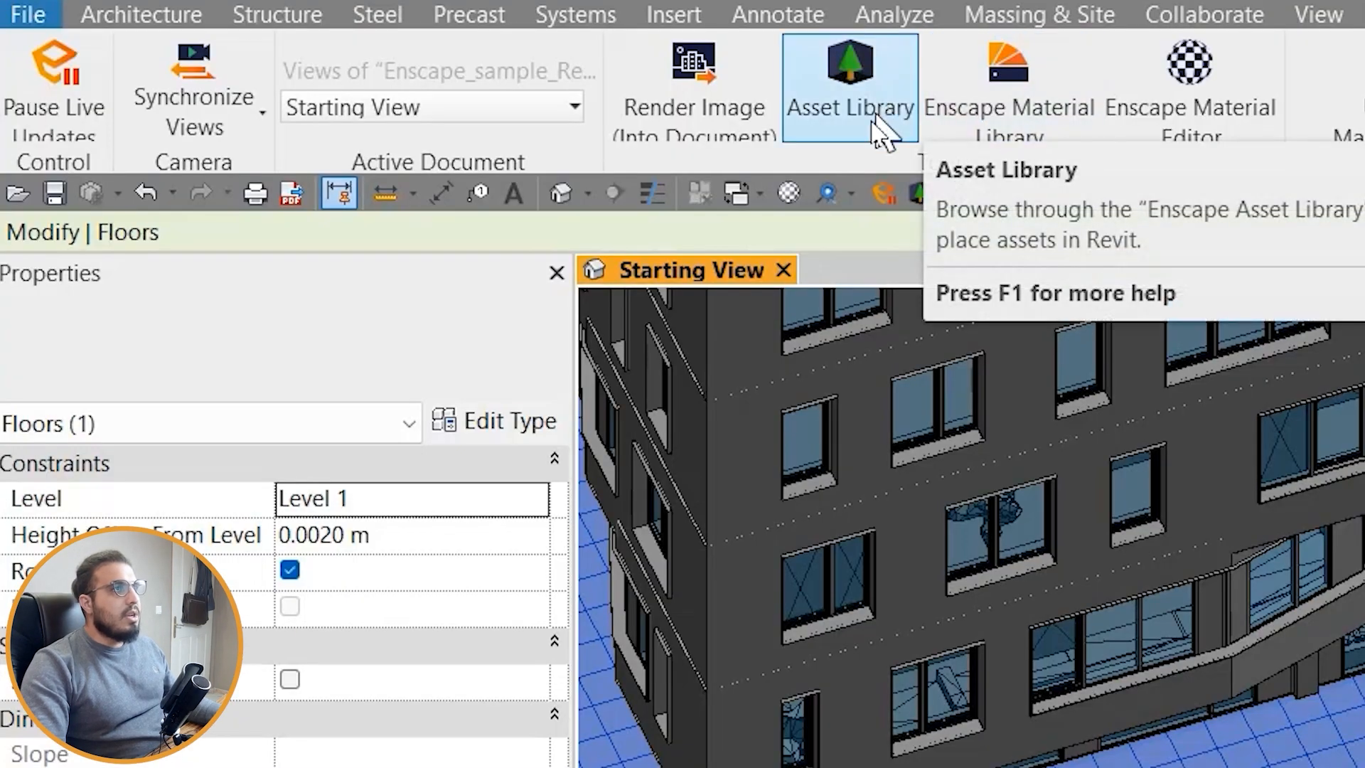
left_click(1071, 130)
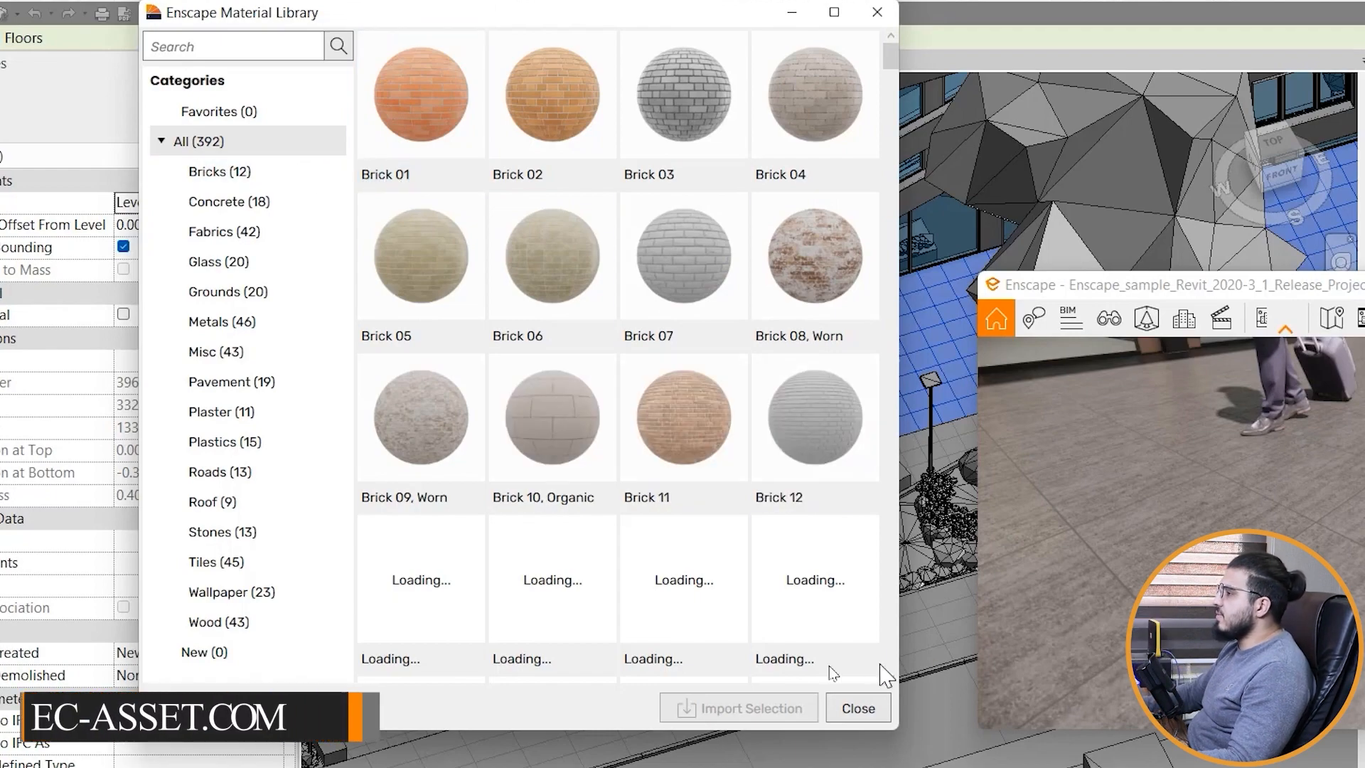
Step: Switch to the browser to view the free Enscape materials on ec-asset.com, and return to Revit
key("super")
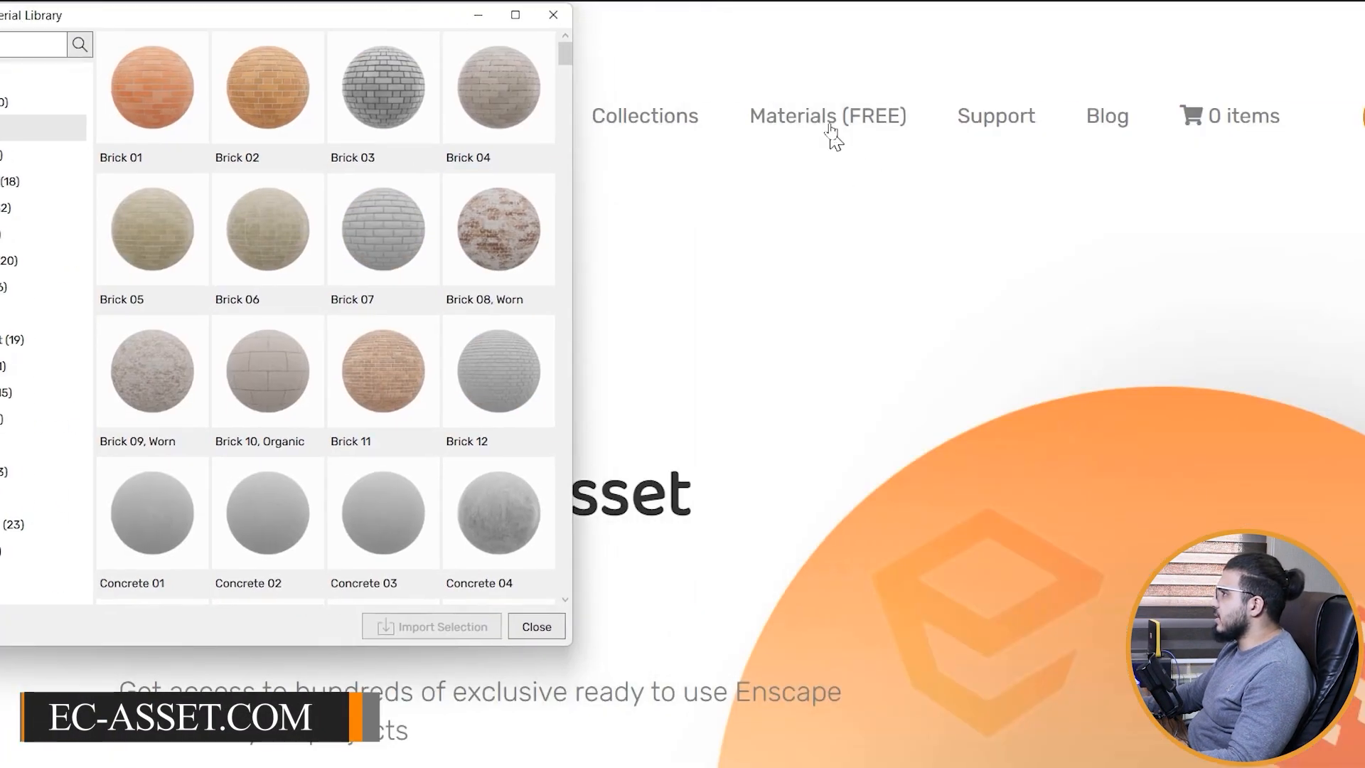
left_click(829, 121)
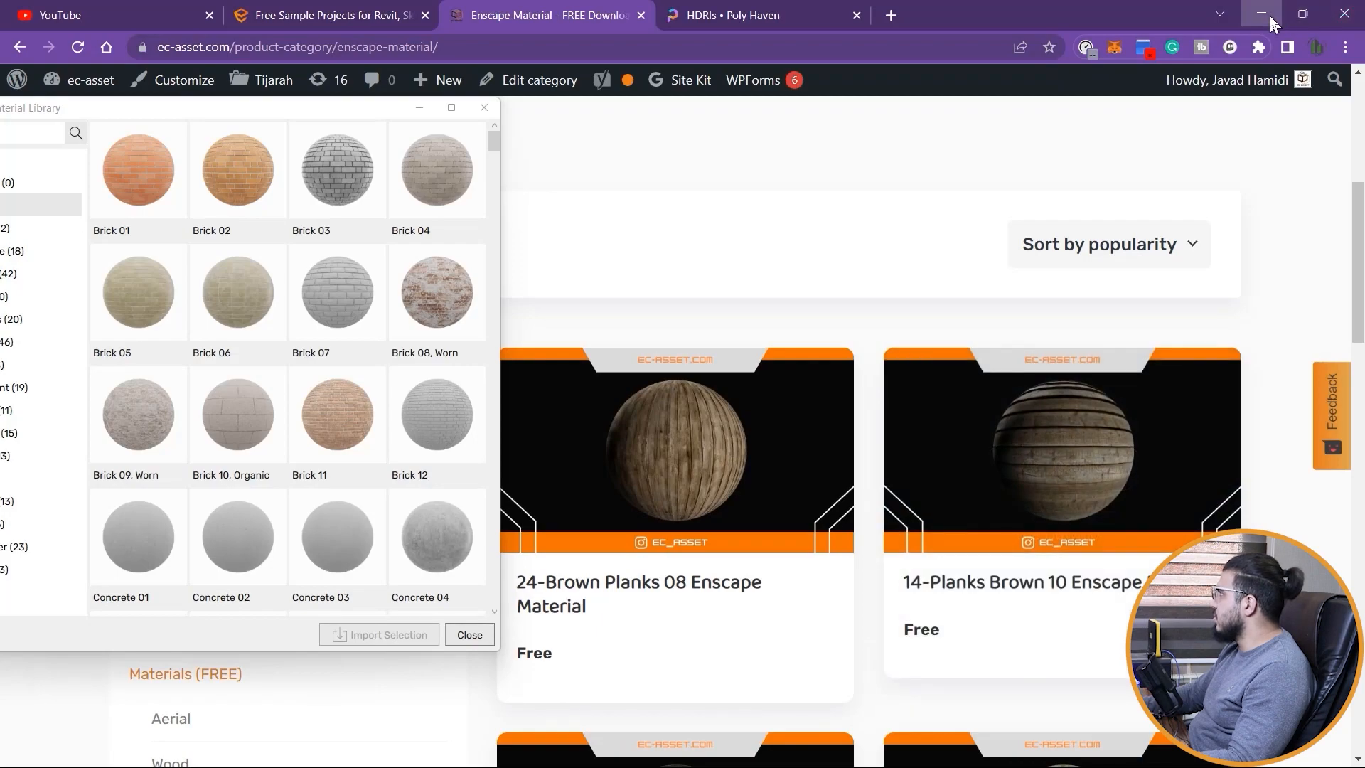
left_click(1262, 14)
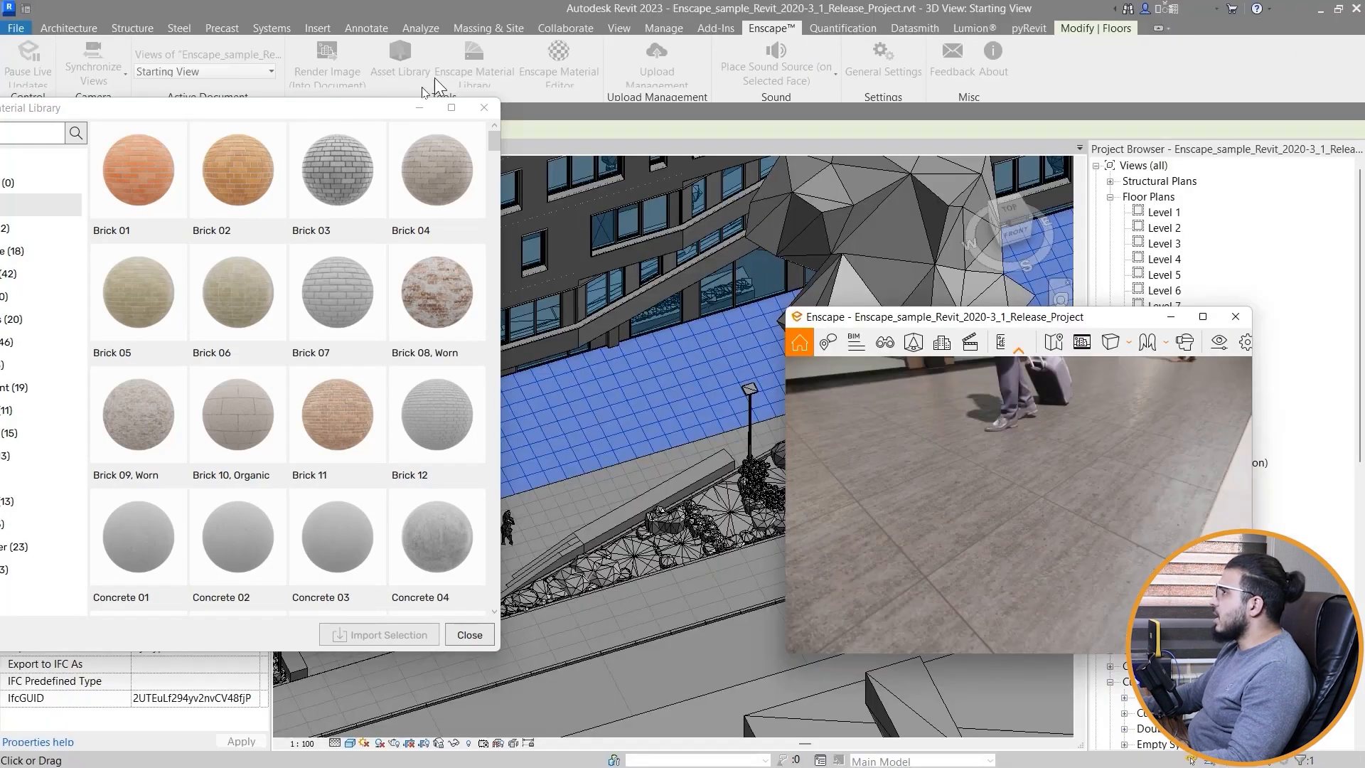
Step: Import Tiles 04, Tiles 06 and Tiles 07 from the library's Tiles category into the project
left_click_drag(255, 124, 512, 168)
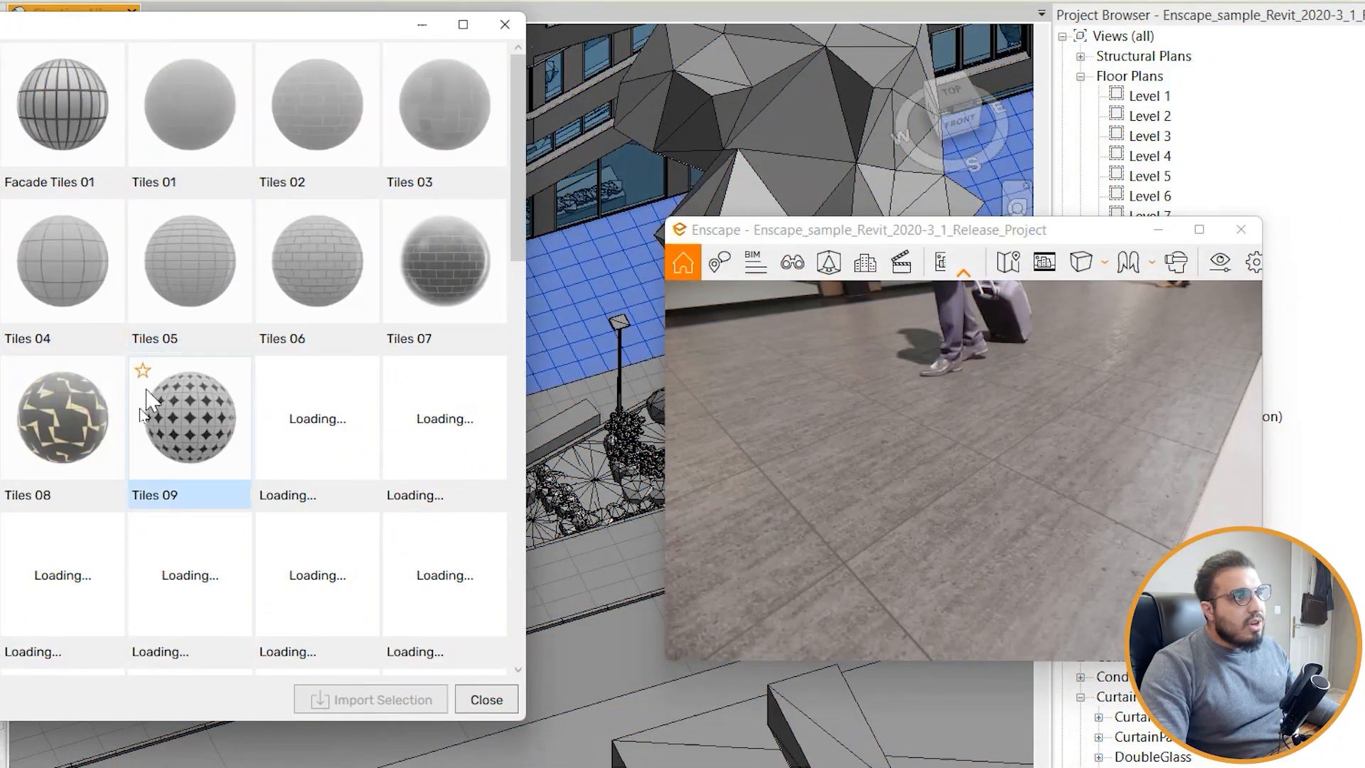
left_click(67, 295)
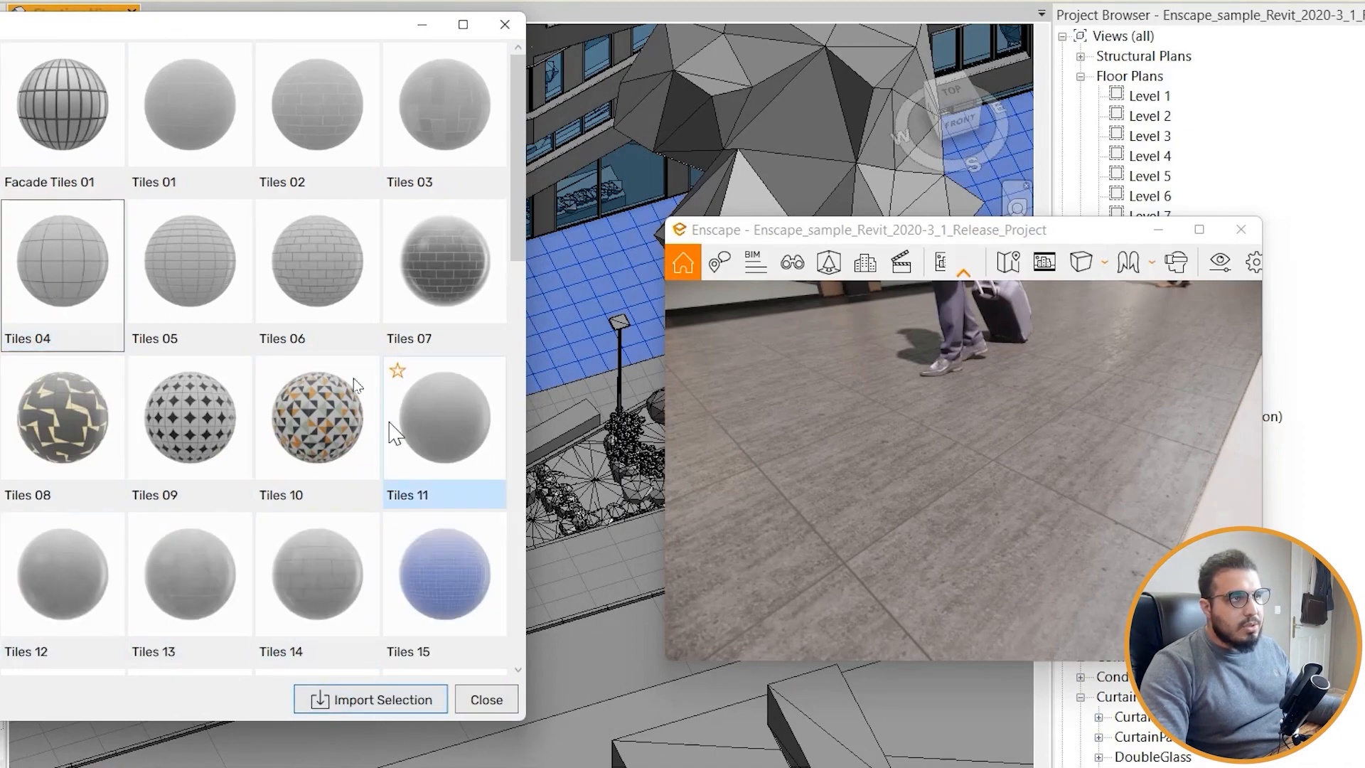
left_click(424, 259)
left_click(324, 272)
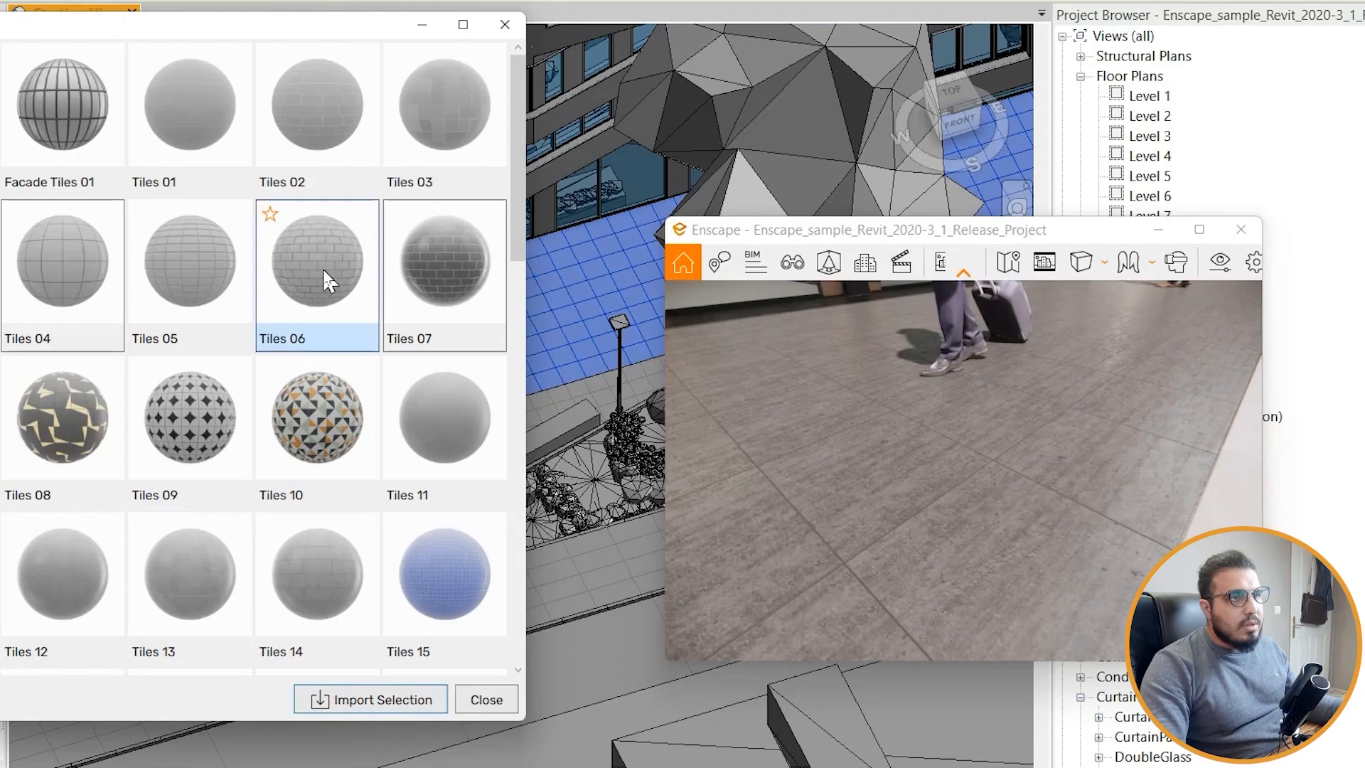
left_click(406, 705)
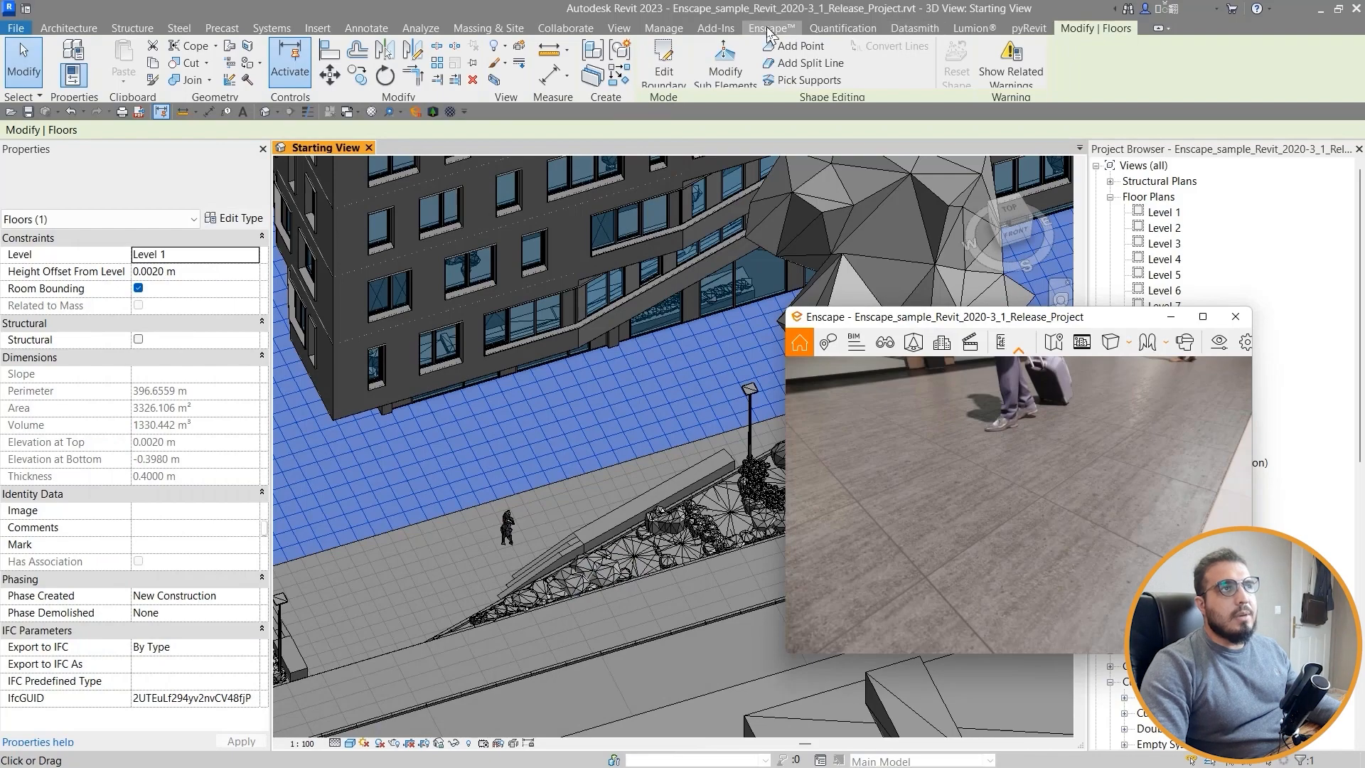
left_click(769, 29)
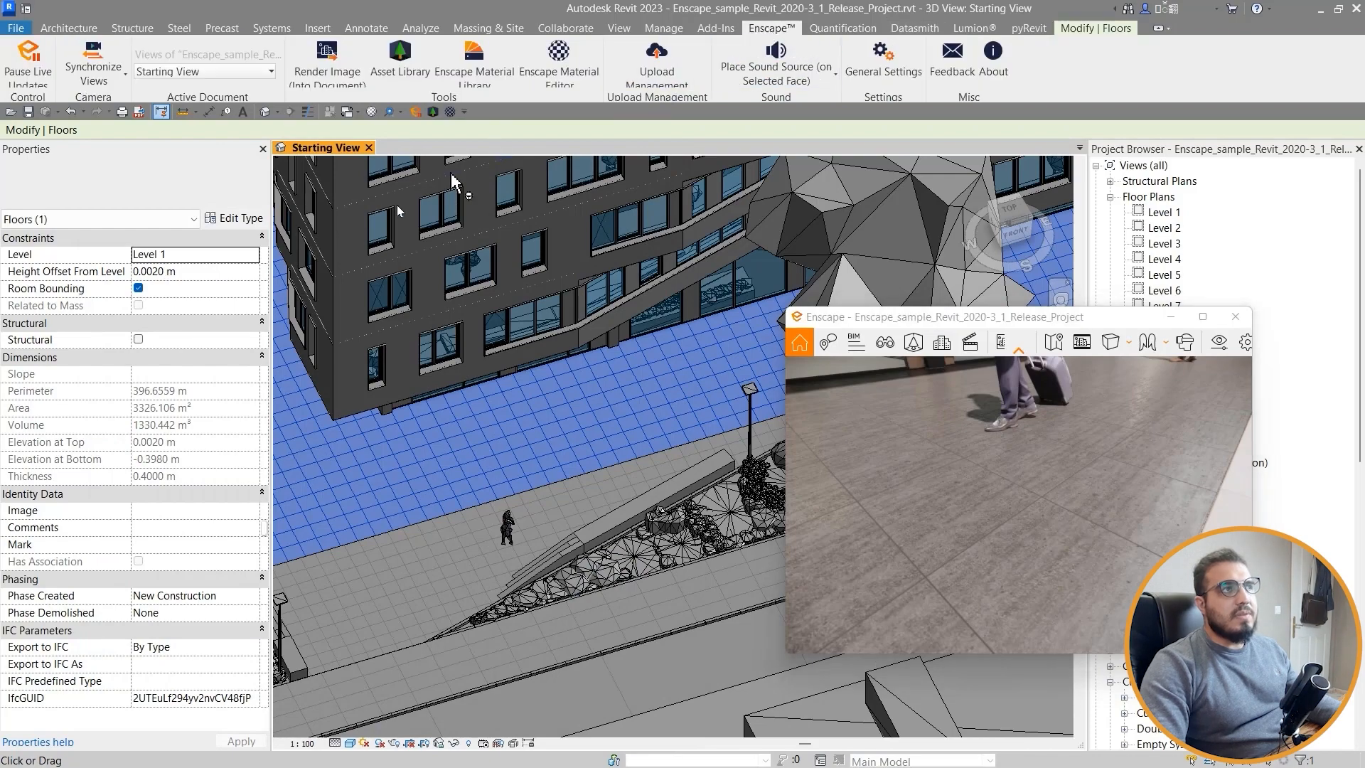
left_click(494, 75)
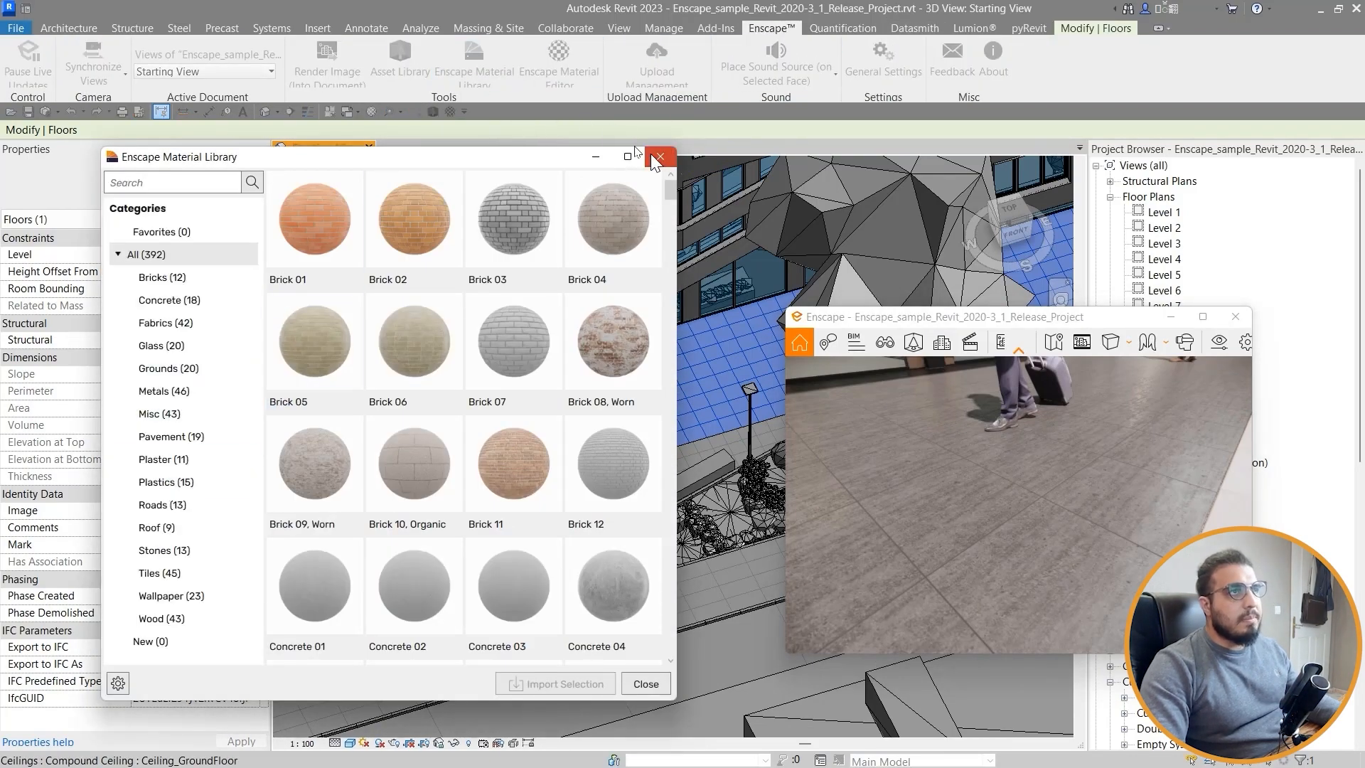
left_click(660, 157)
Step: Check the imported tile materials near the end of the Enscape Material Editor's material list
left_click(559, 64)
scroll(183, 492, "down", 5)
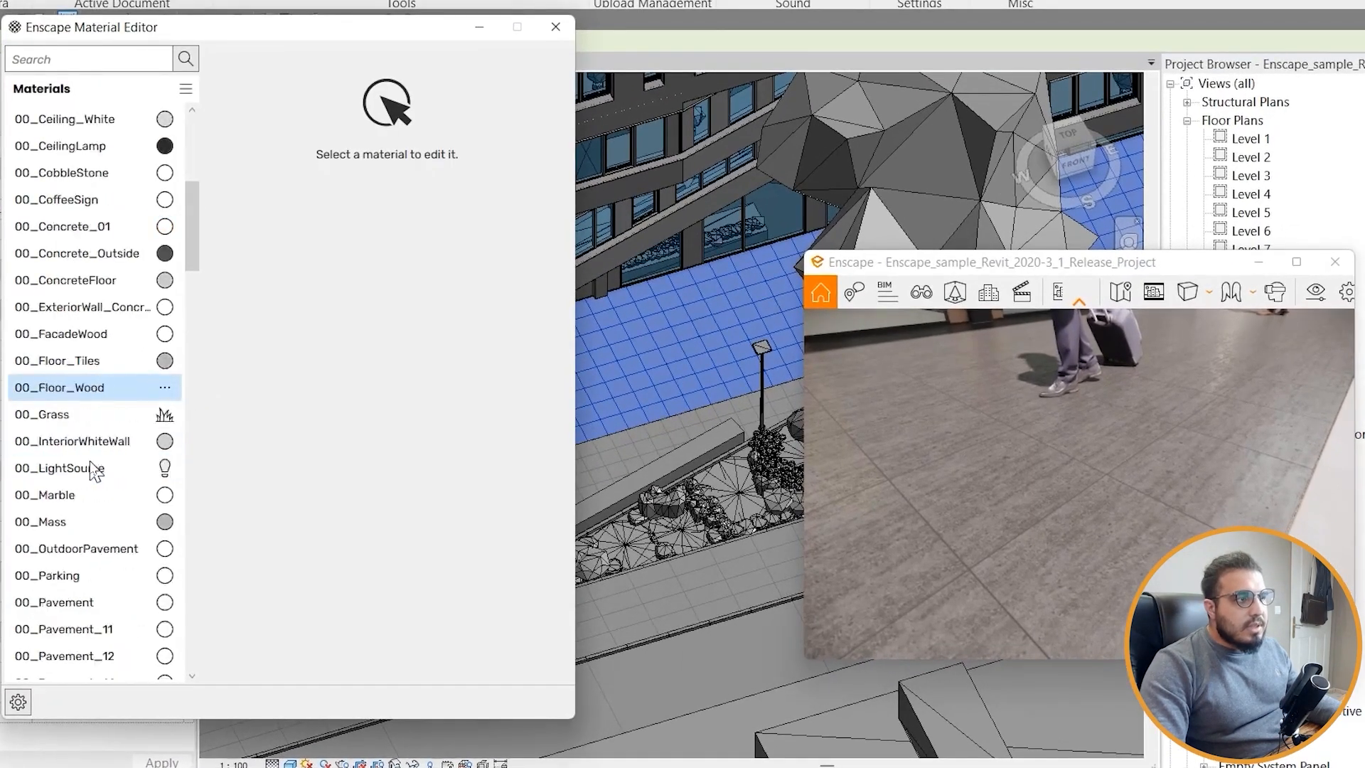
scroll(92, 469, "down", 10)
left_click_drag(193, 402, 189, 657)
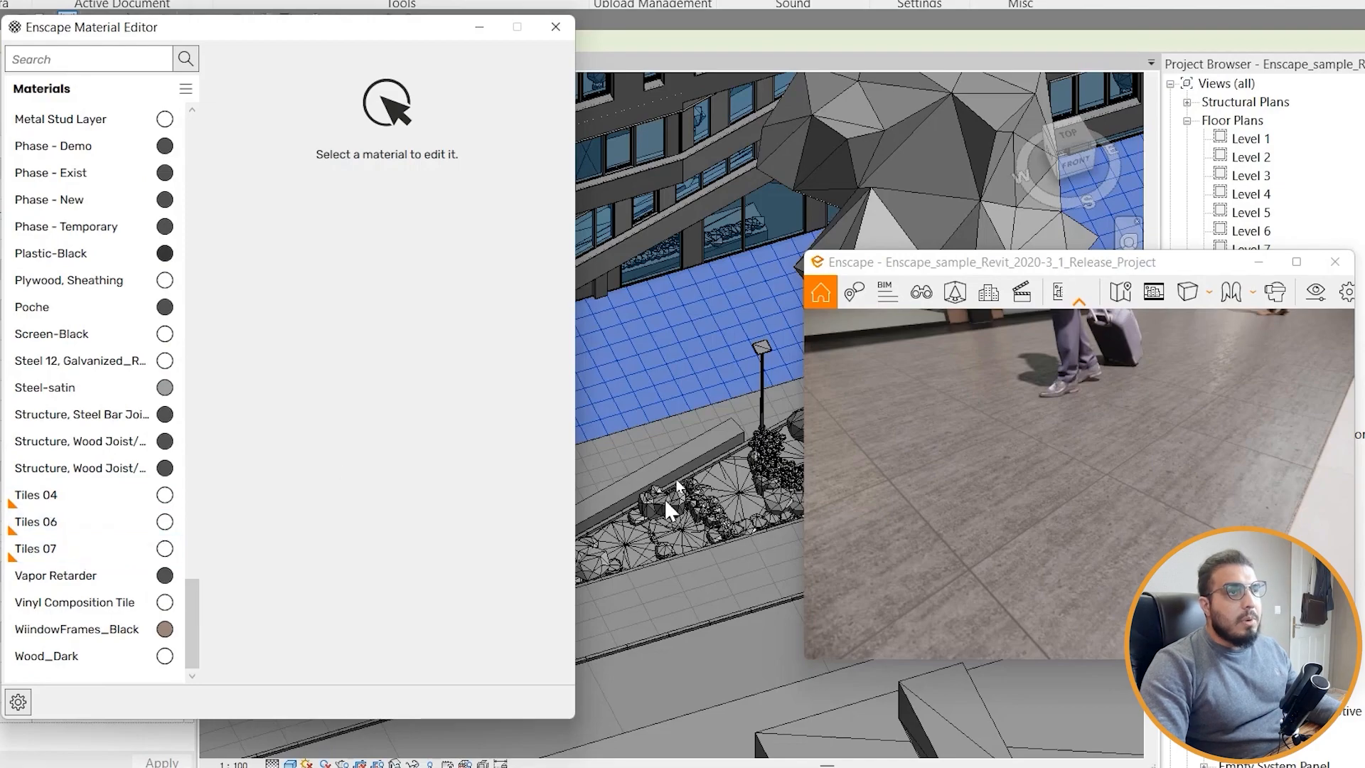
left_click_drag(356, 30, 538, 10)
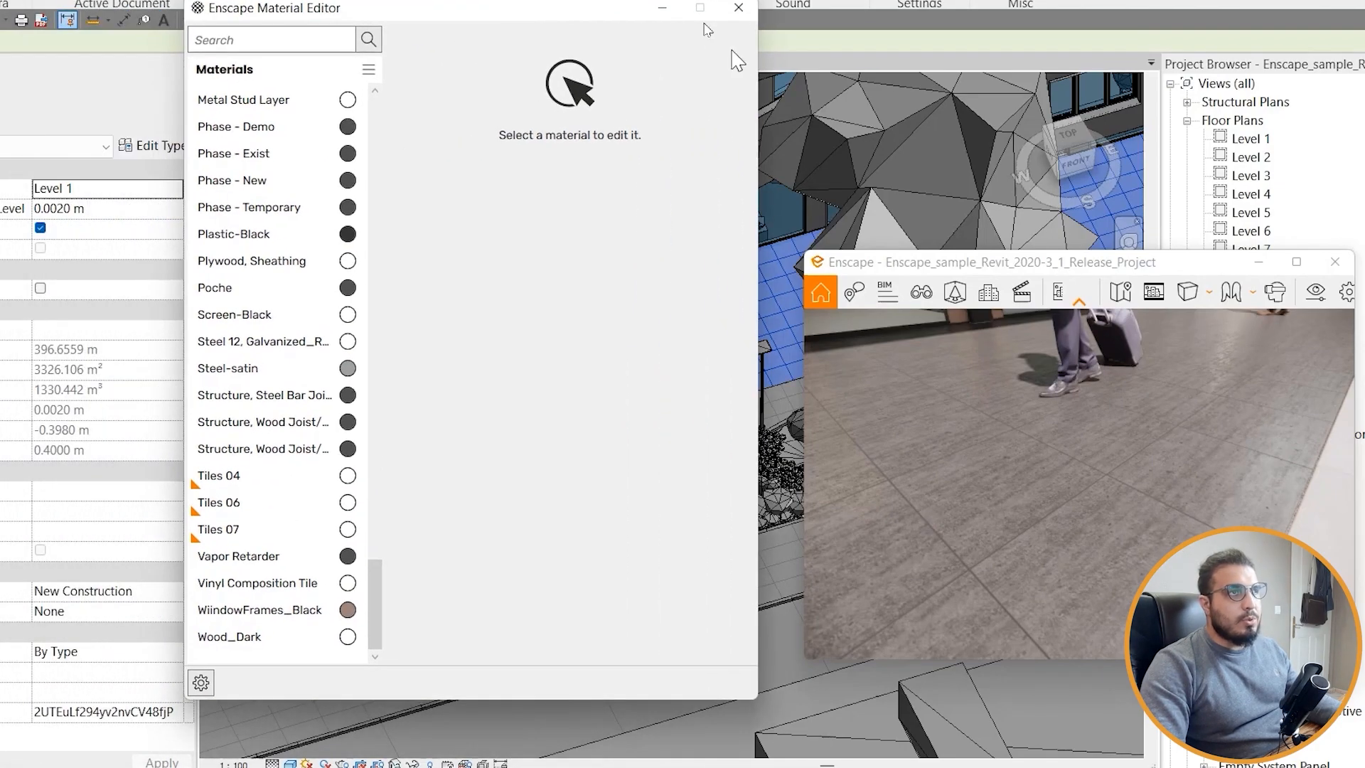
left_click(738, 7)
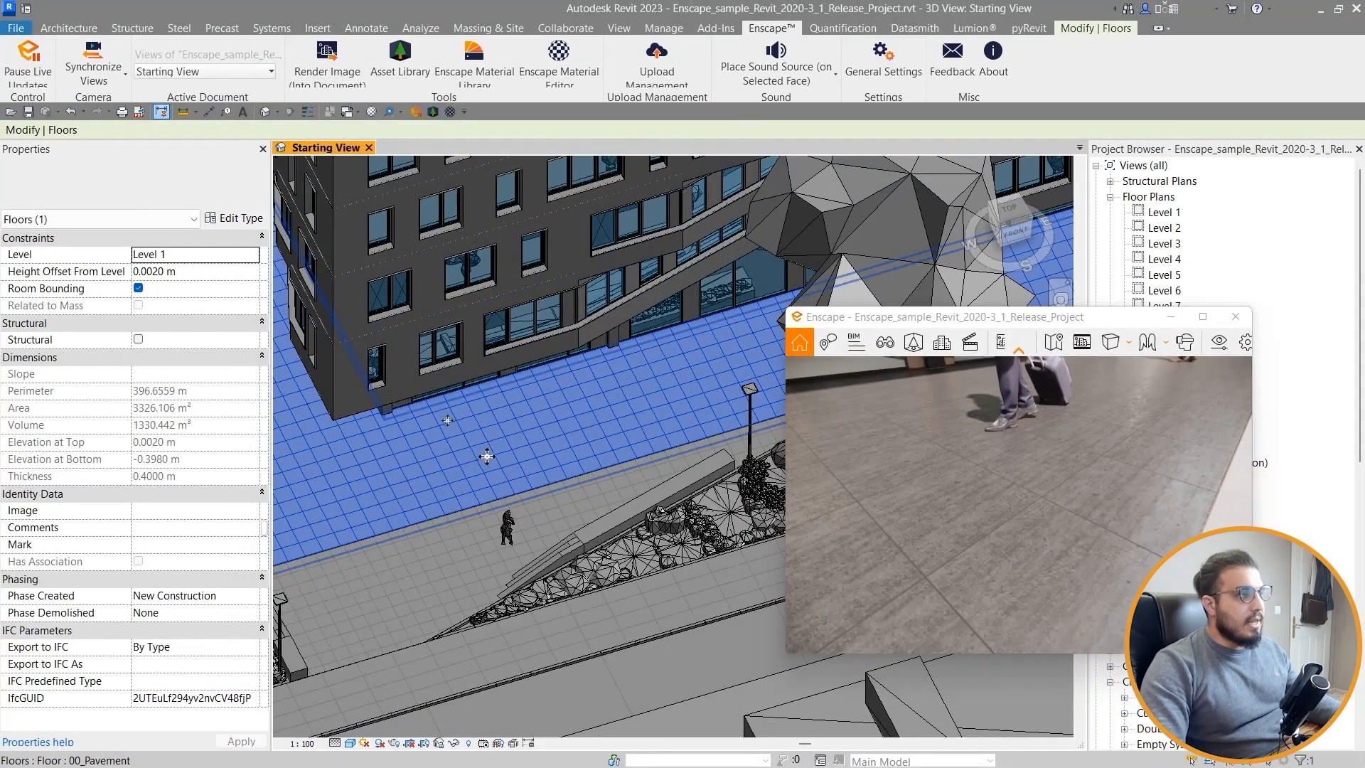
Step: Check the 00_Pavement floor type's structural material and search for 11 in the Enscape Material Editor
left_click(240, 221)
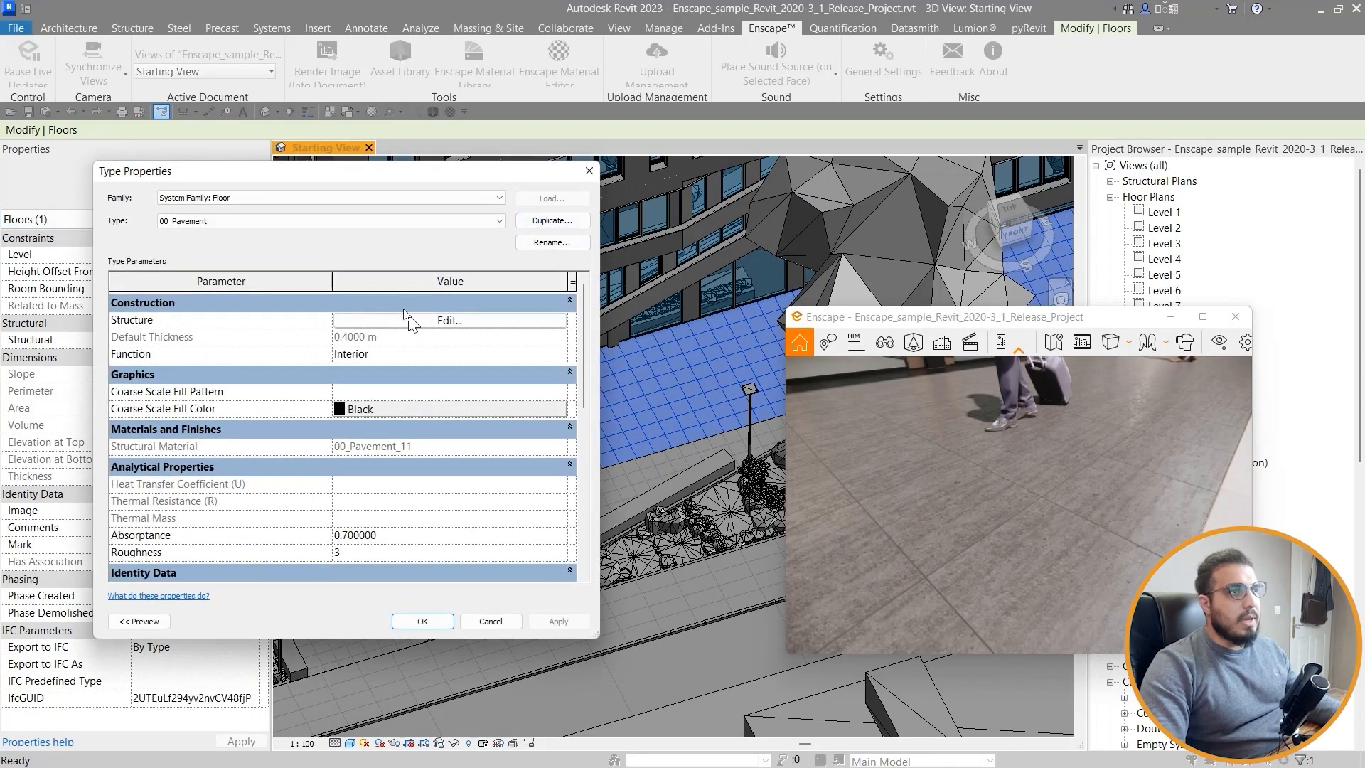
left_click(589, 171)
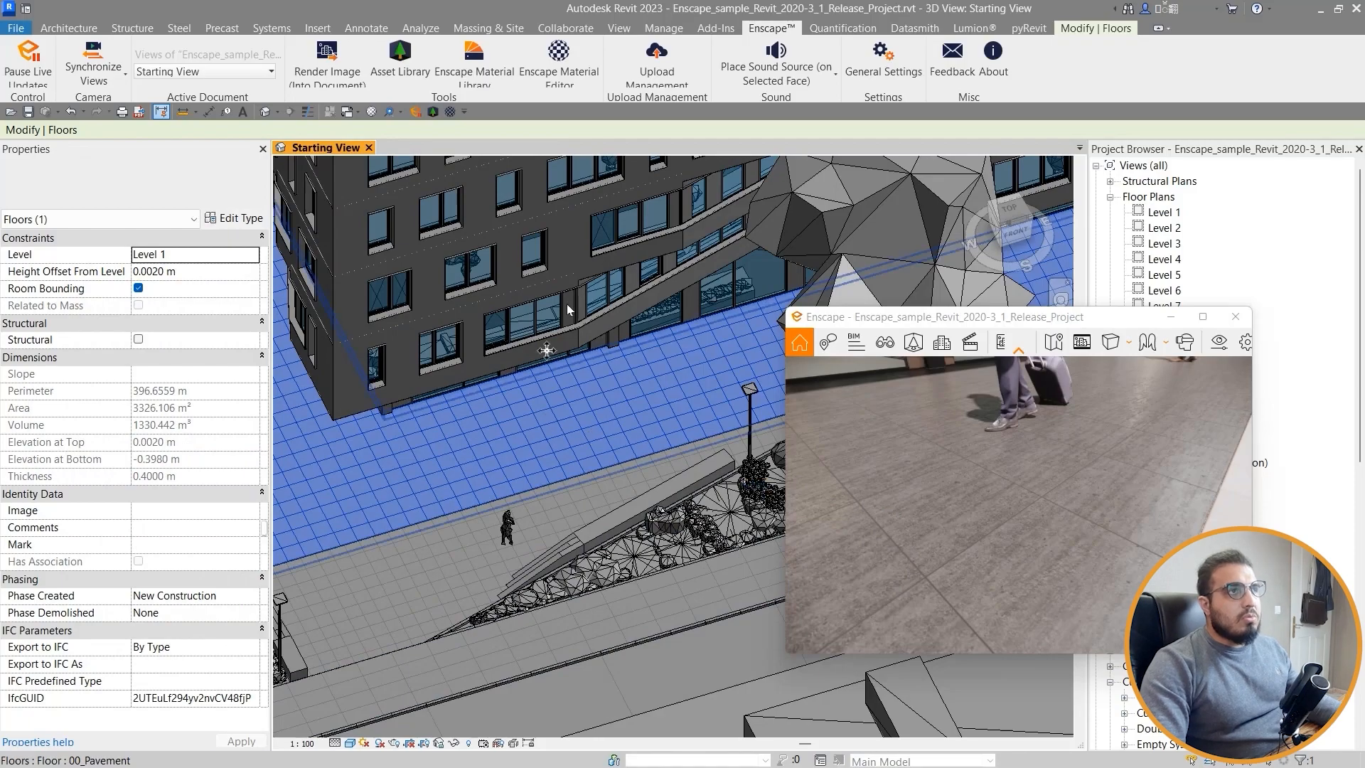
left_click(523, 91)
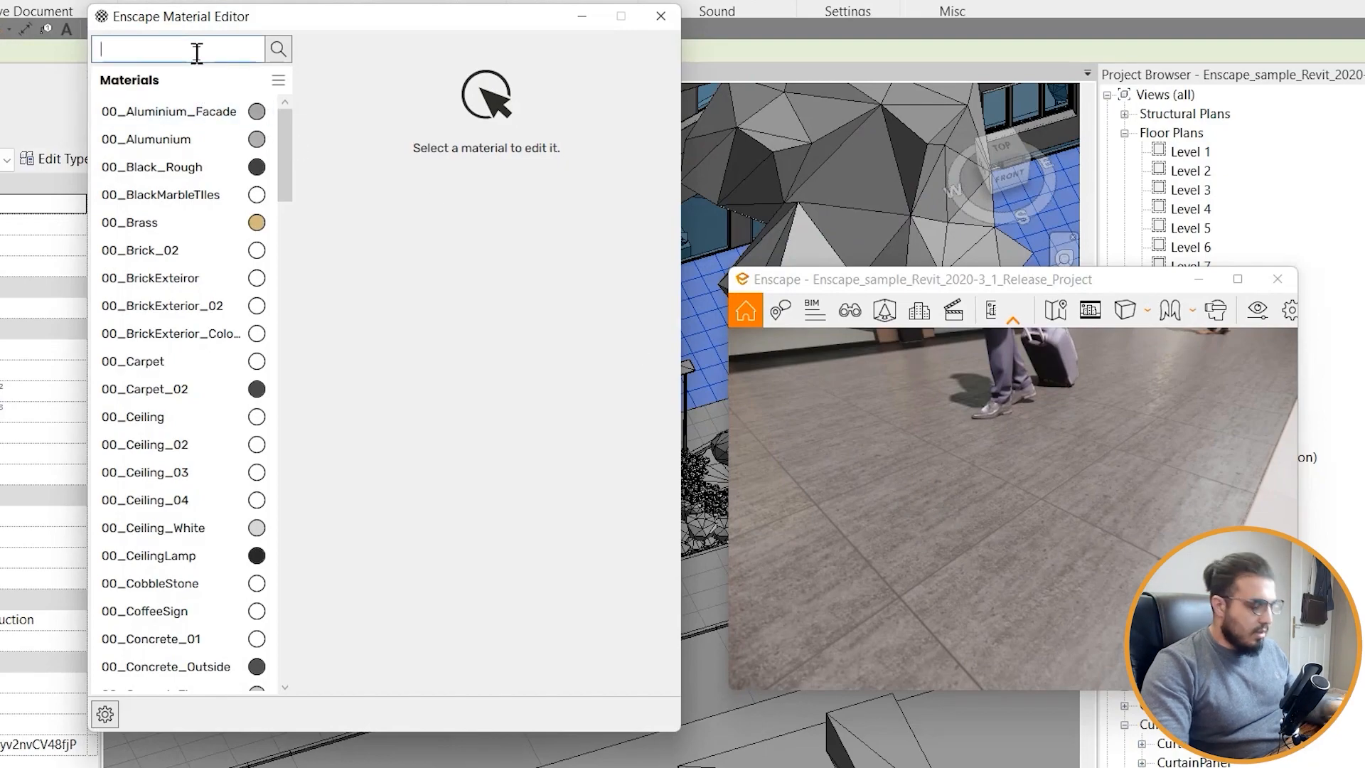
type("11")
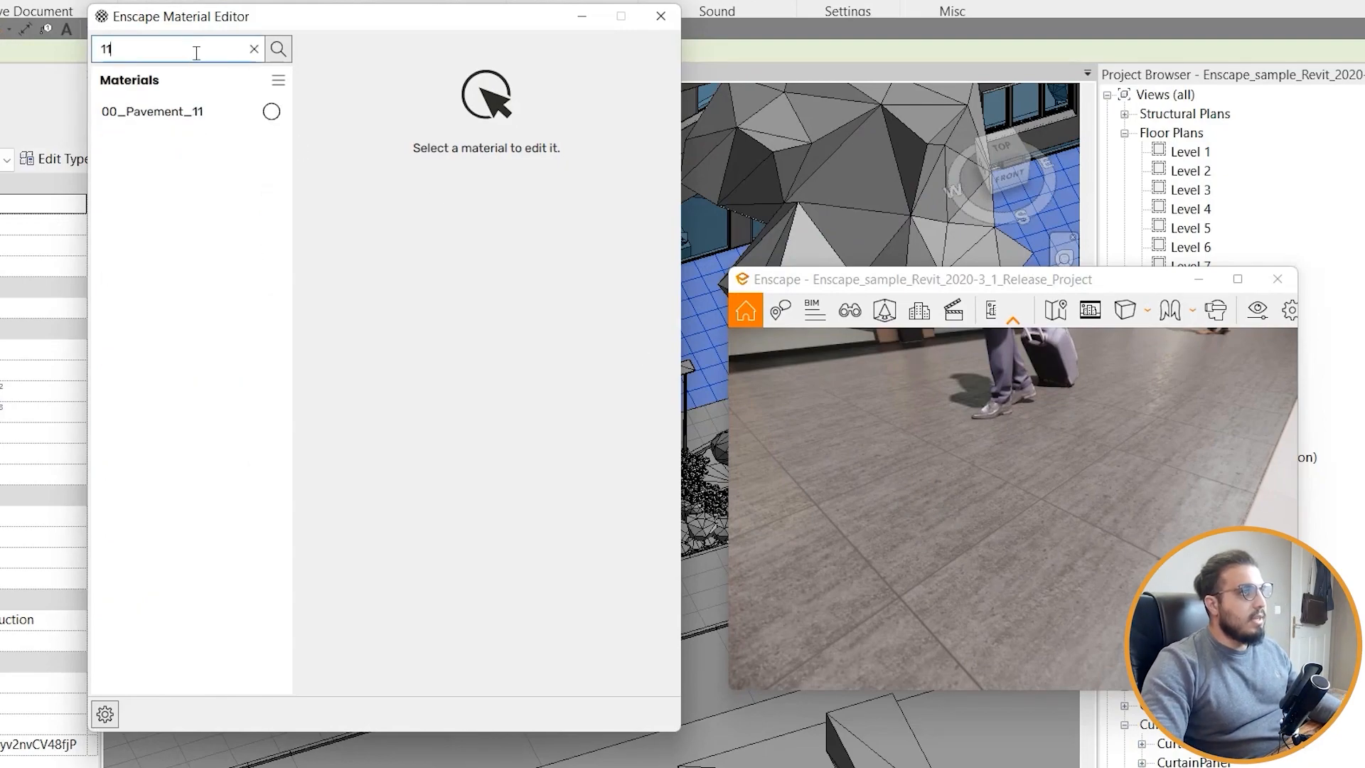
Step: Start replacing the 00_Pavement_11 material with an Enscape material and show the Tiles category
left_click(274, 113)
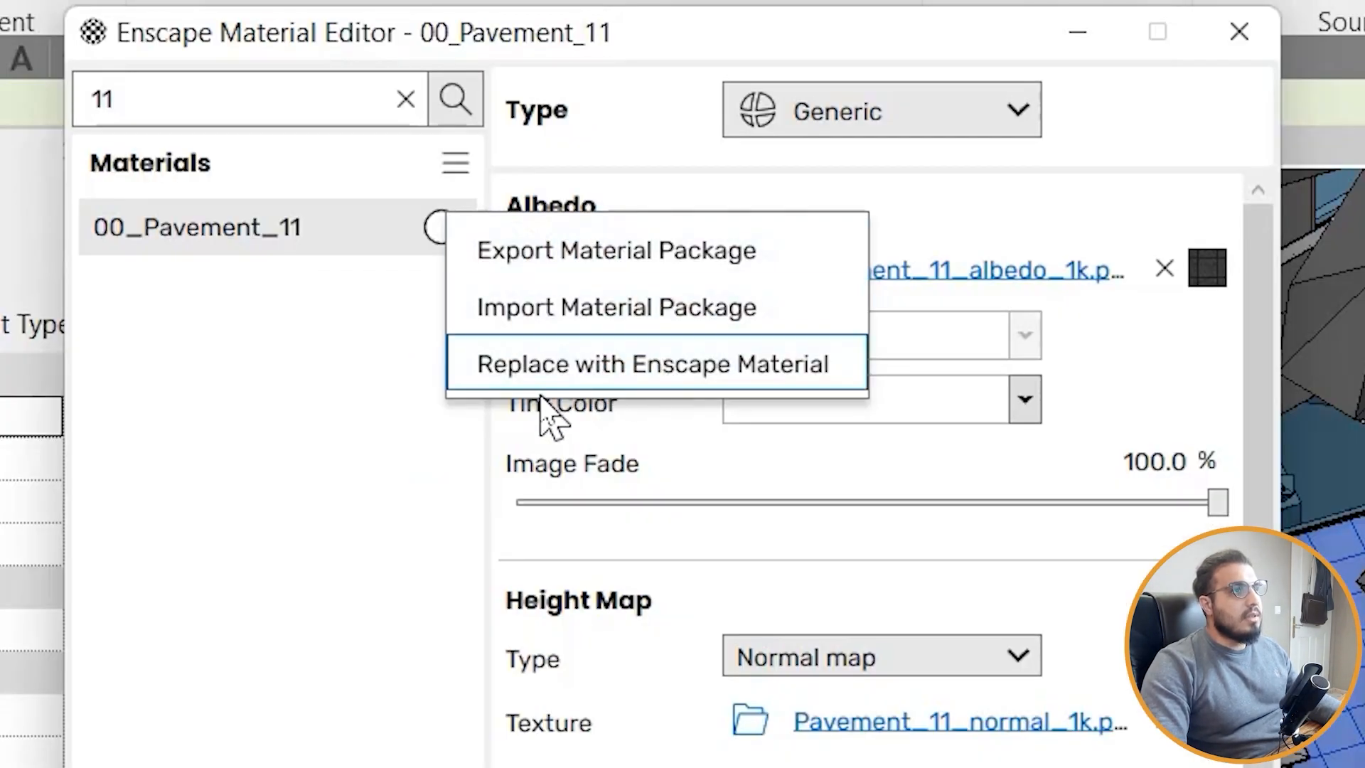
left_click(616, 364)
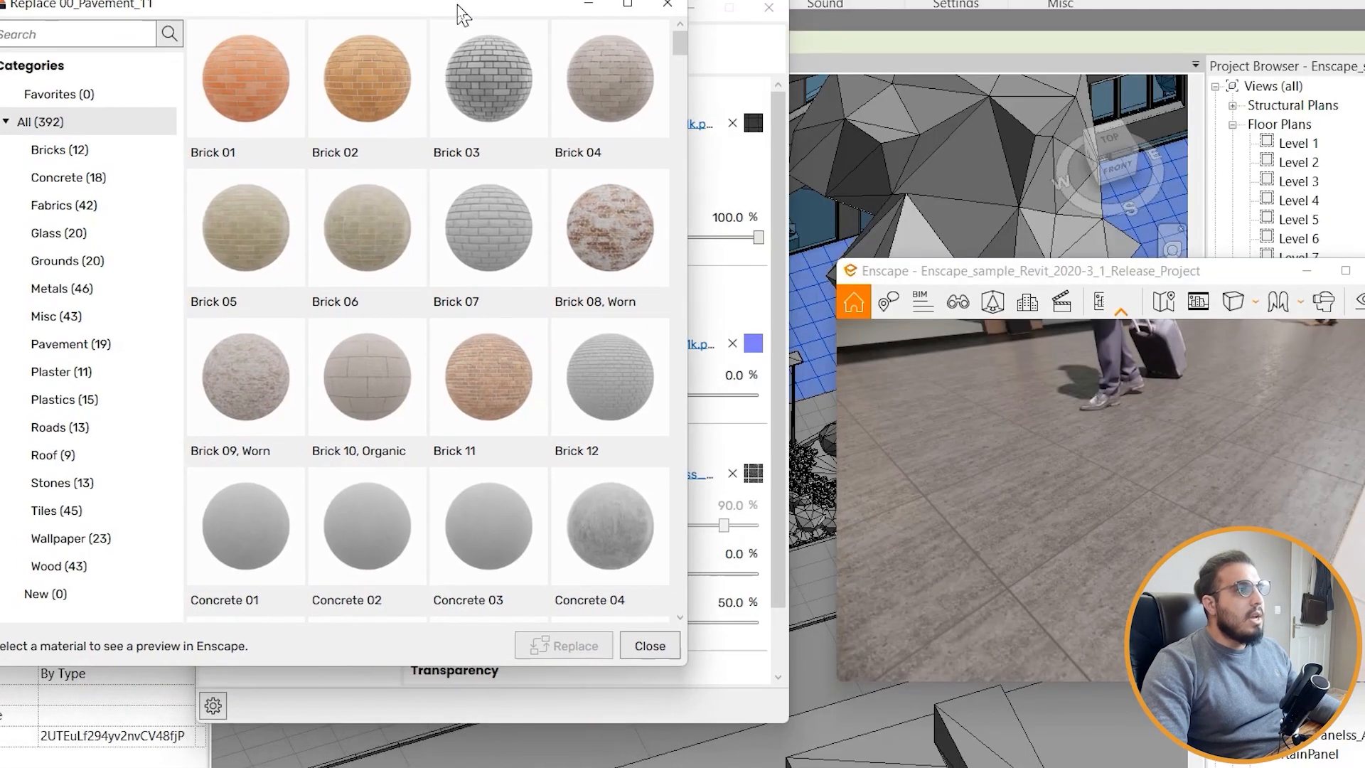
left_click(45, 510)
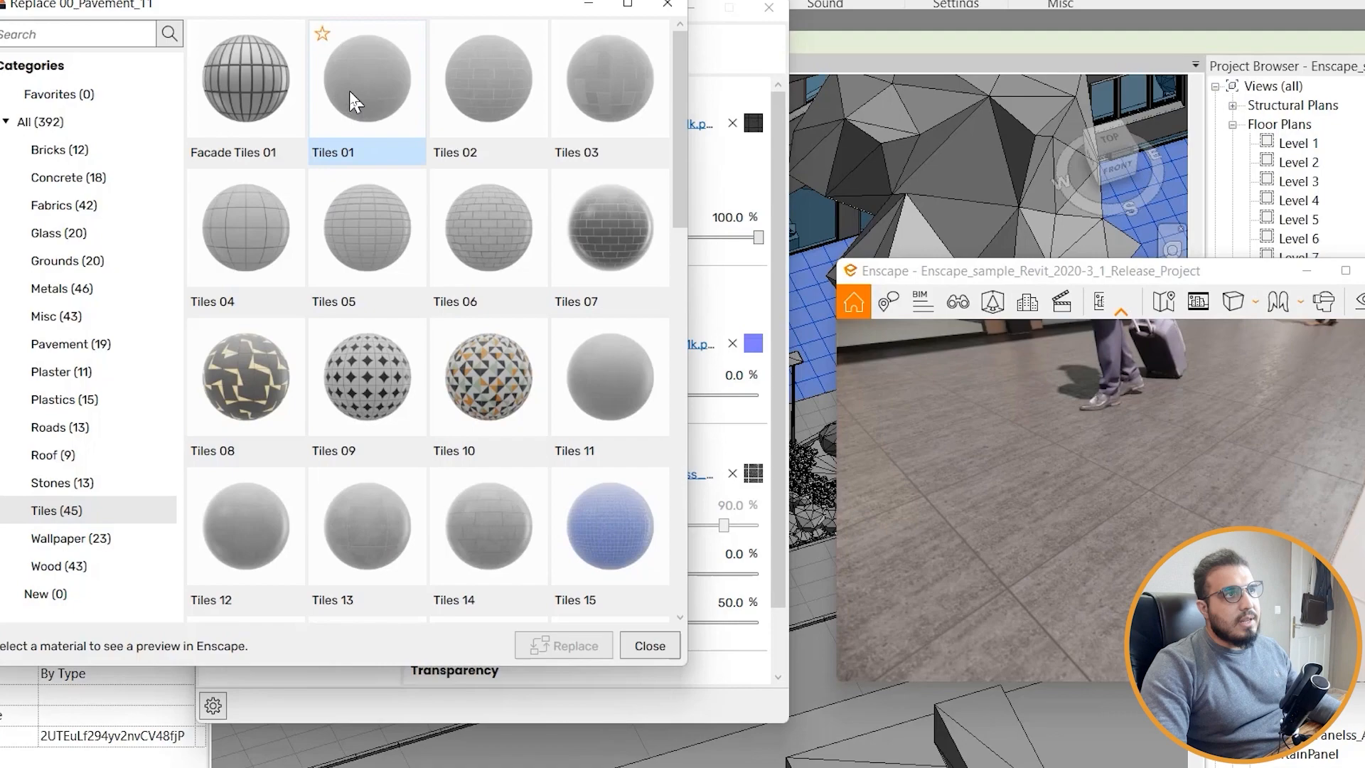
Step: Preview Tiles 01, Tiles 10 and Tiles 15 on the pavement in the Enscape render
left_click(354, 103)
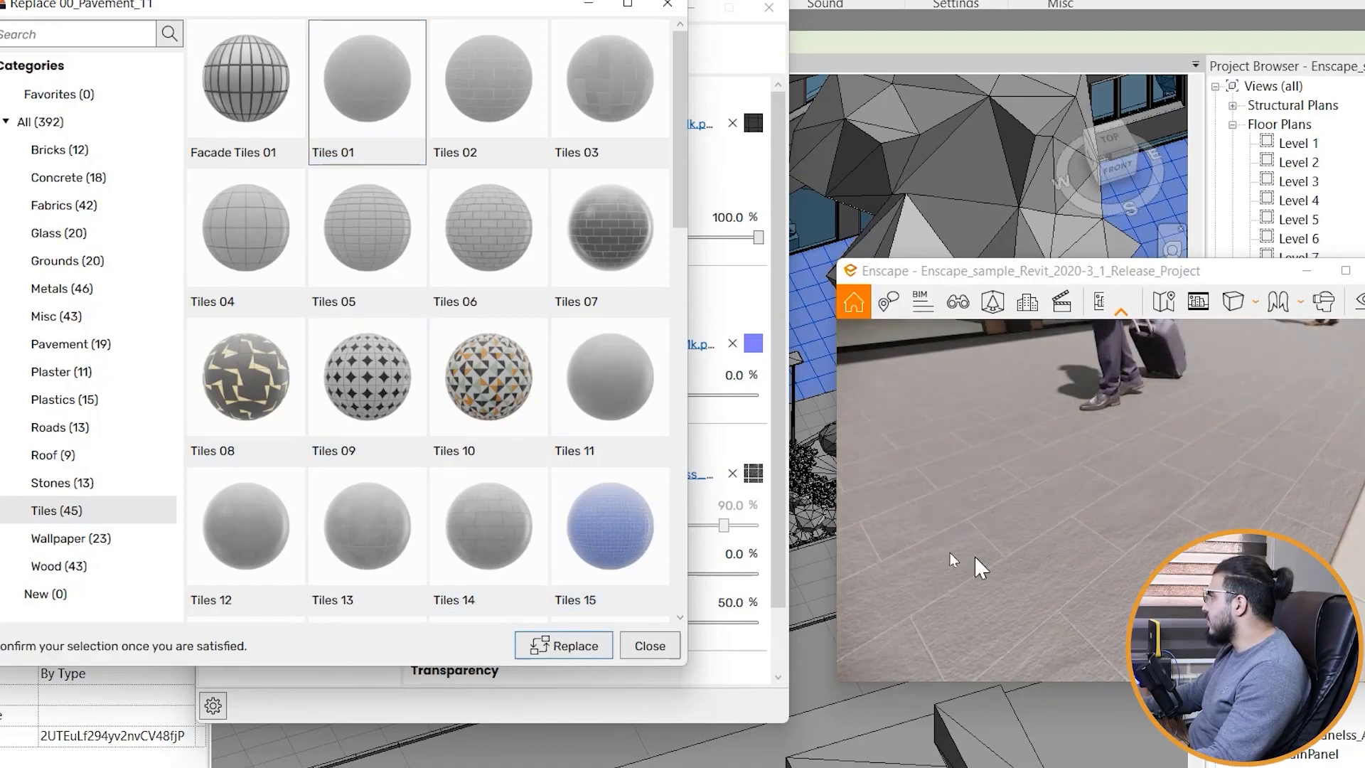
left_click(484, 427)
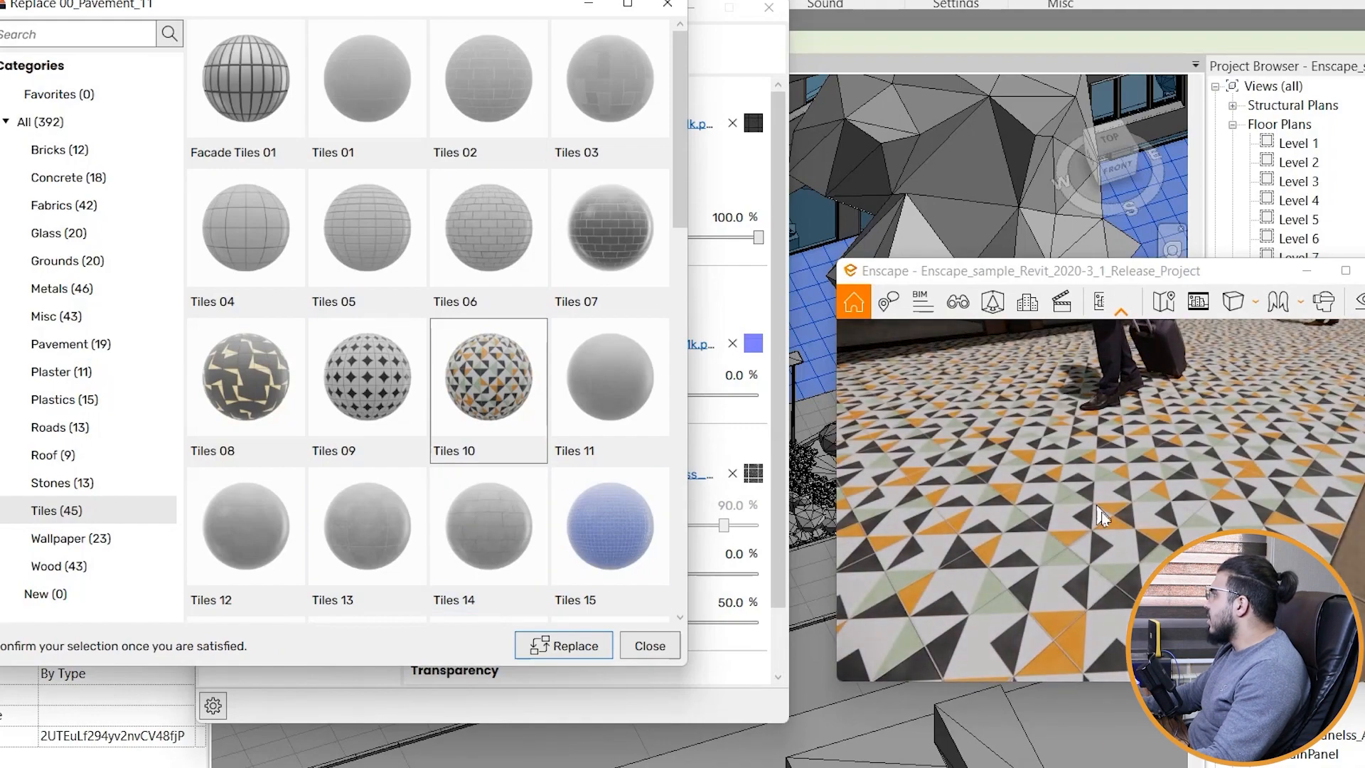
left_click_drag(1116, 459, 1172, 381)
key("s")
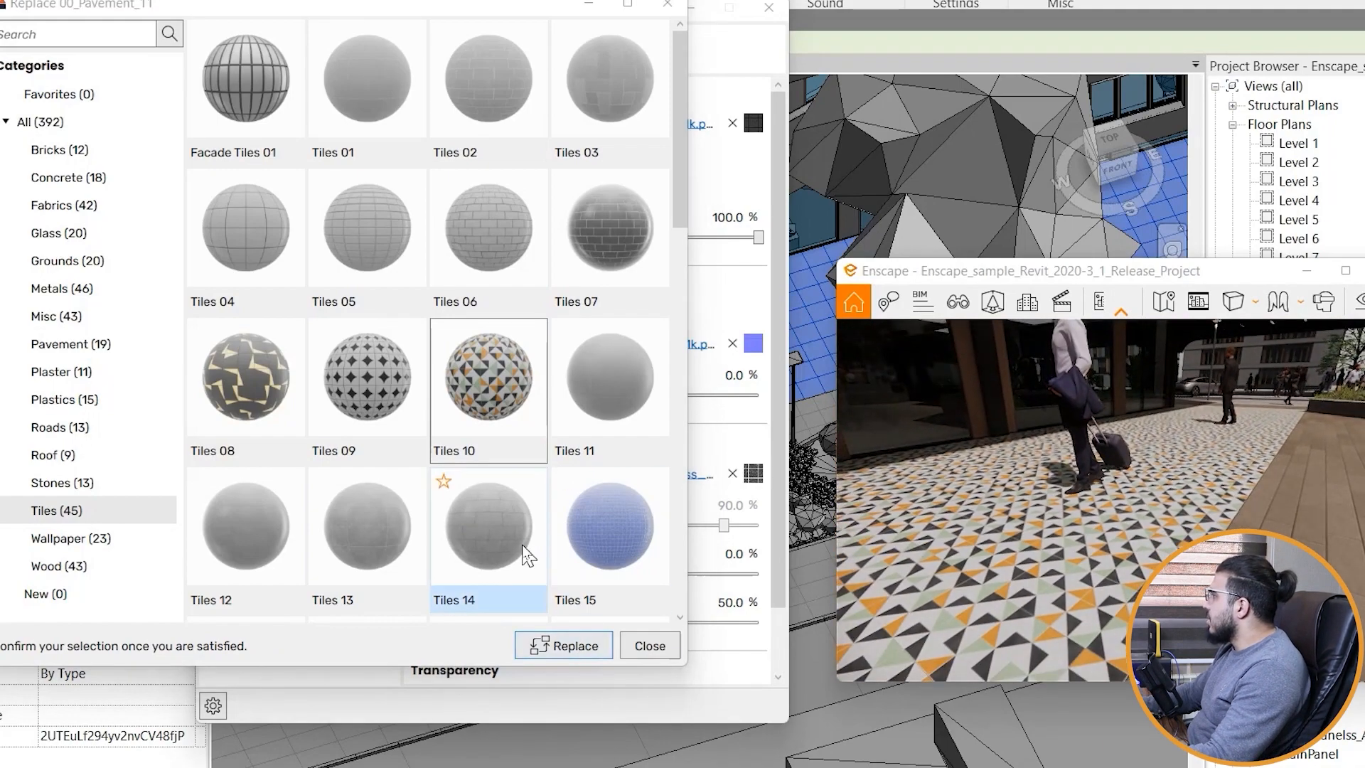
left_click(581, 540)
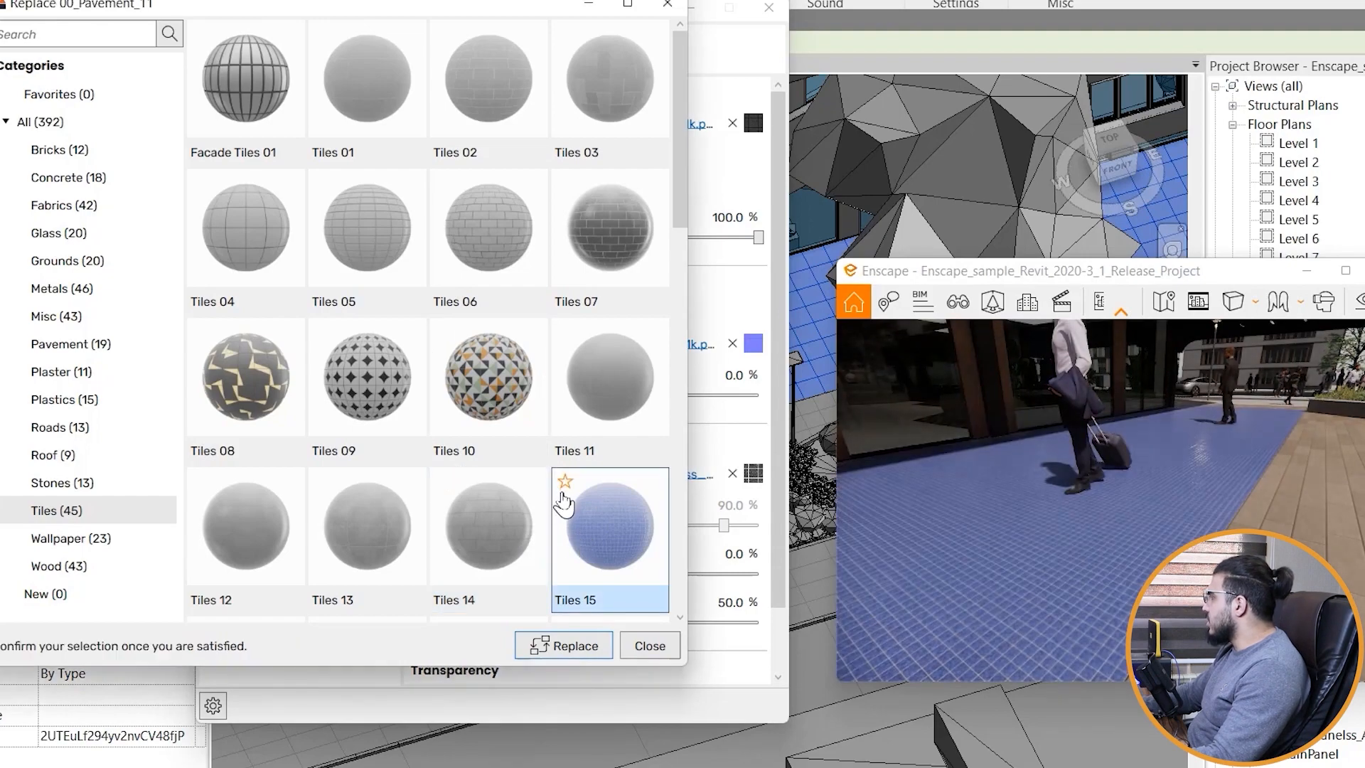
Step: Preview Tiles 48 on the pavement and replace the 00_Pavement_11 material with it
scroll(427, 526, "down", 5)
left_click(472, 399)
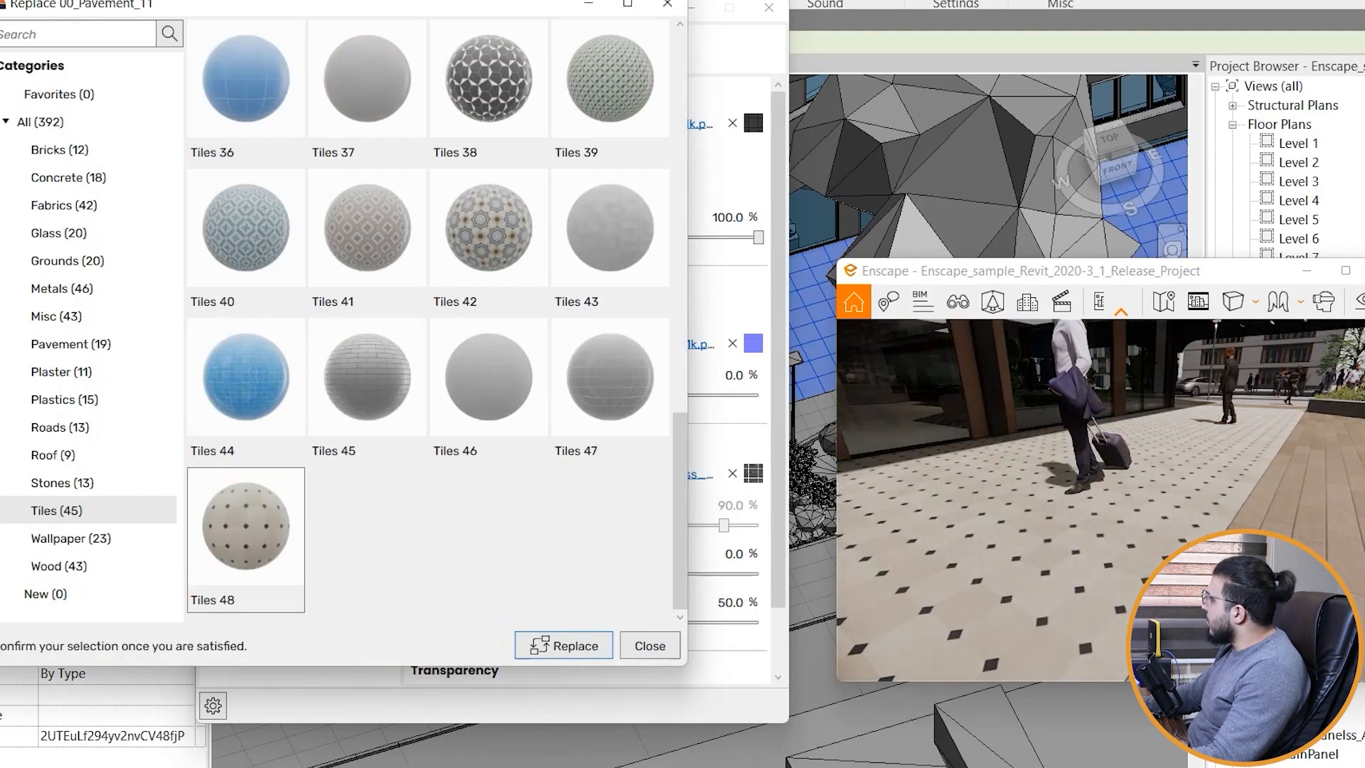
left_click_drag(1109, 440, 1235, 470)
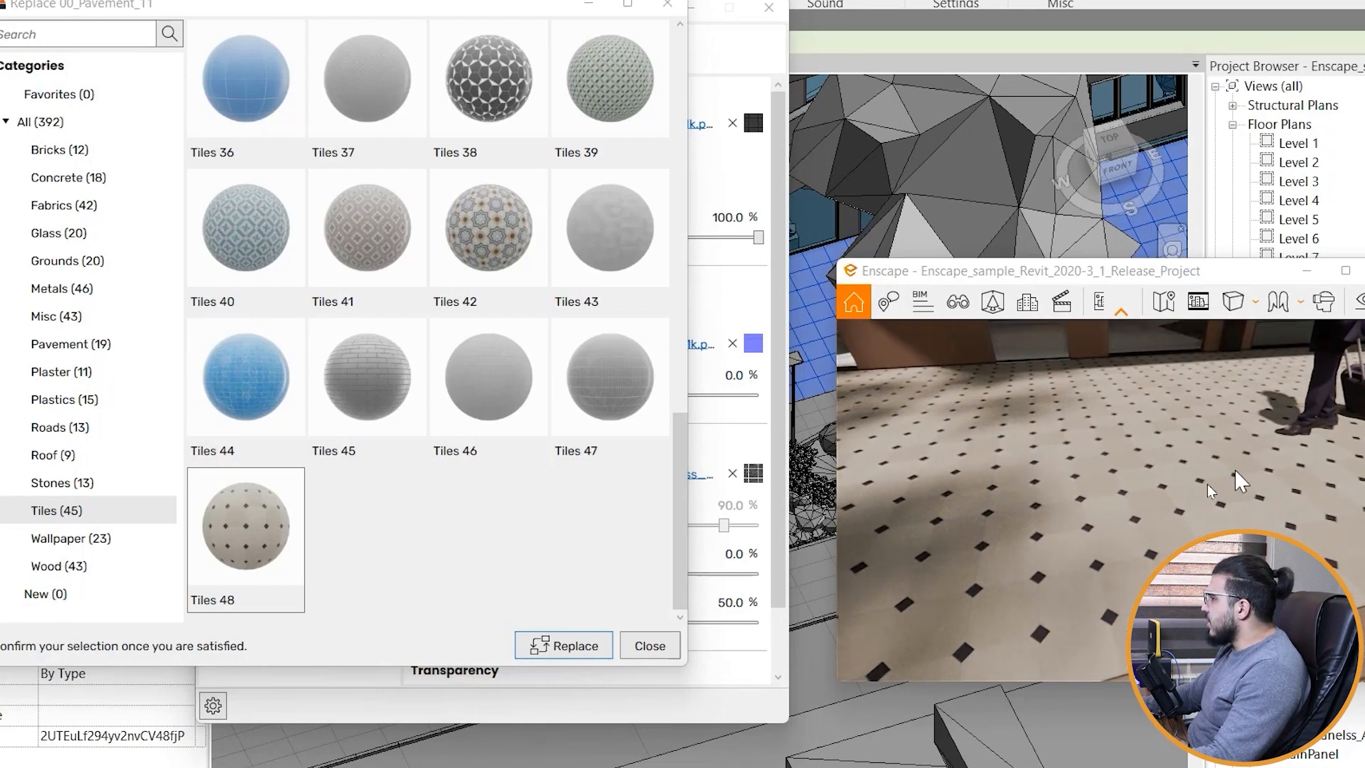
left_click(549, 640)
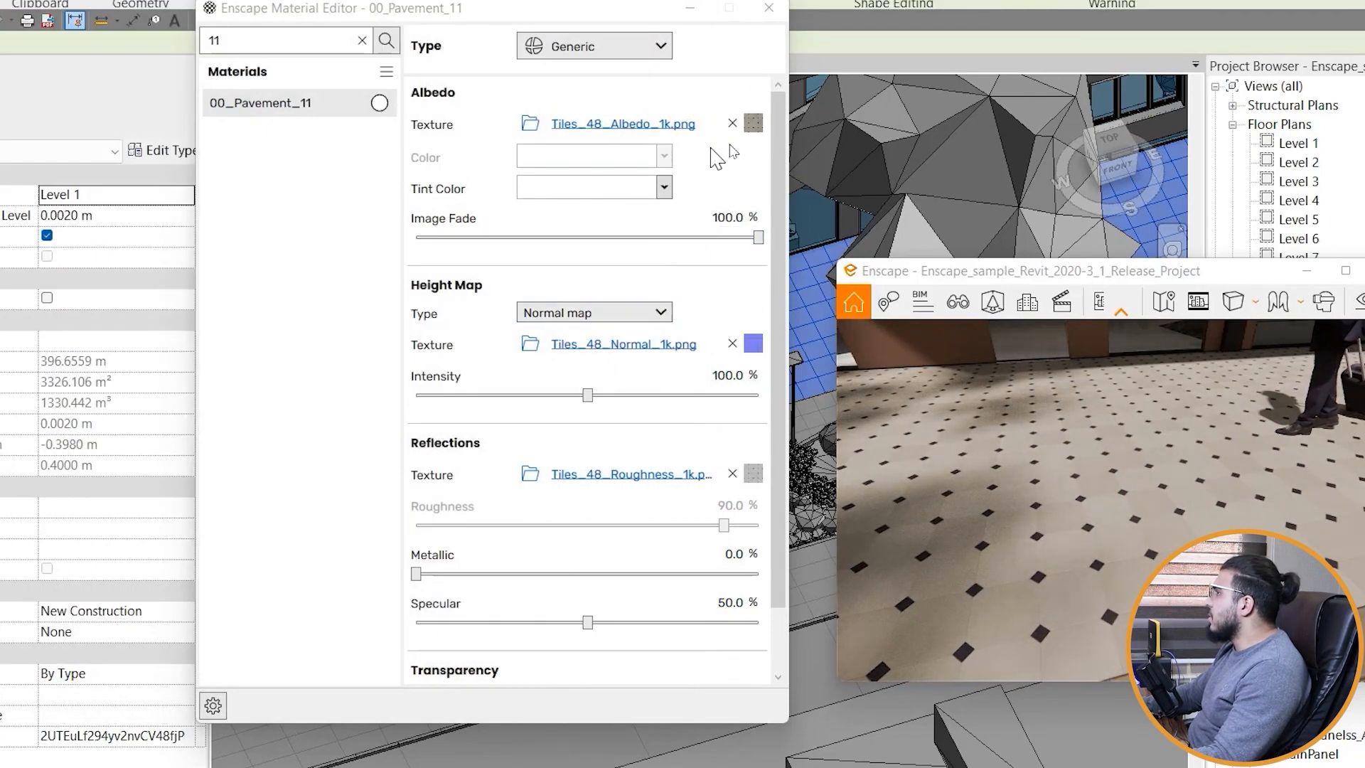
Step: Arrange the editor beside the render and set the pavement albedo texture's width and height to 2 m
left_click_drag(623, 16, 518, 16)
left_click_drag(1251, 269, 1103, 153)
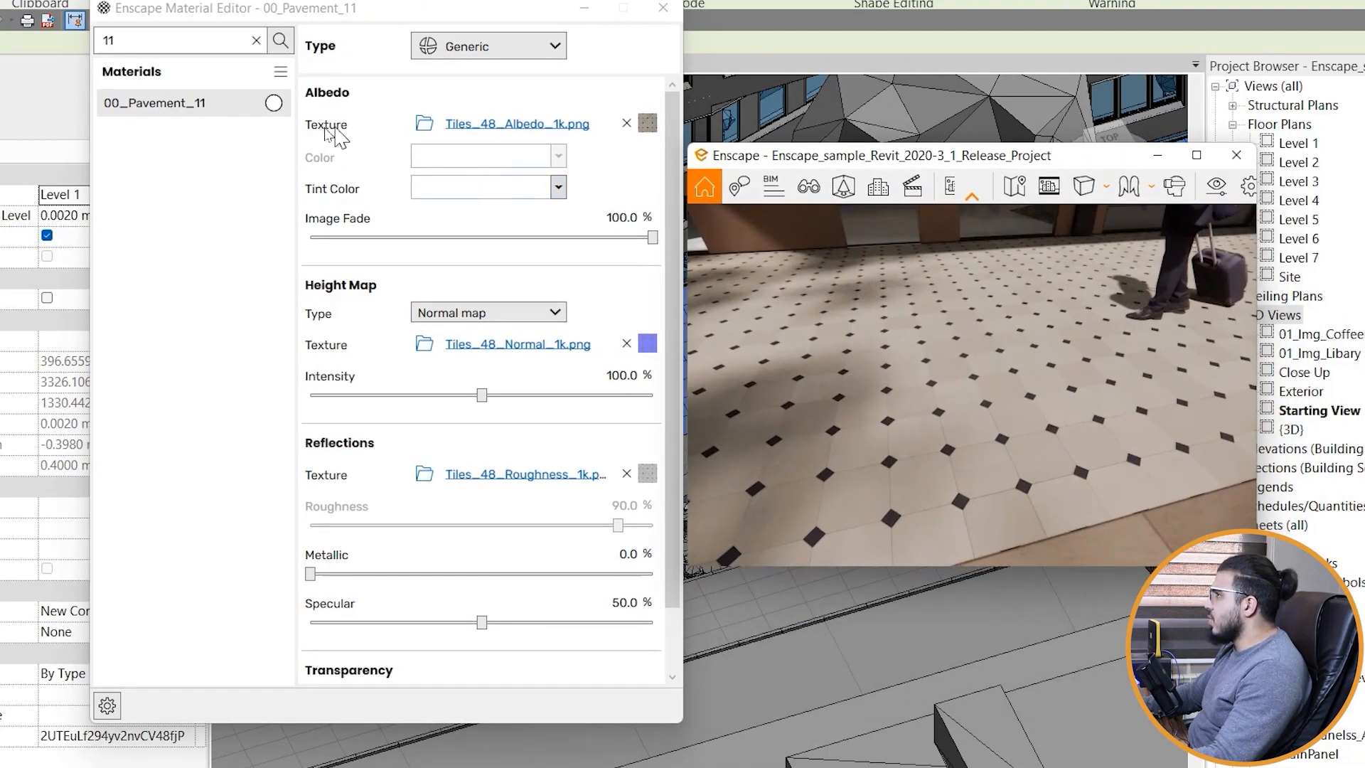
left_click(648, 125)
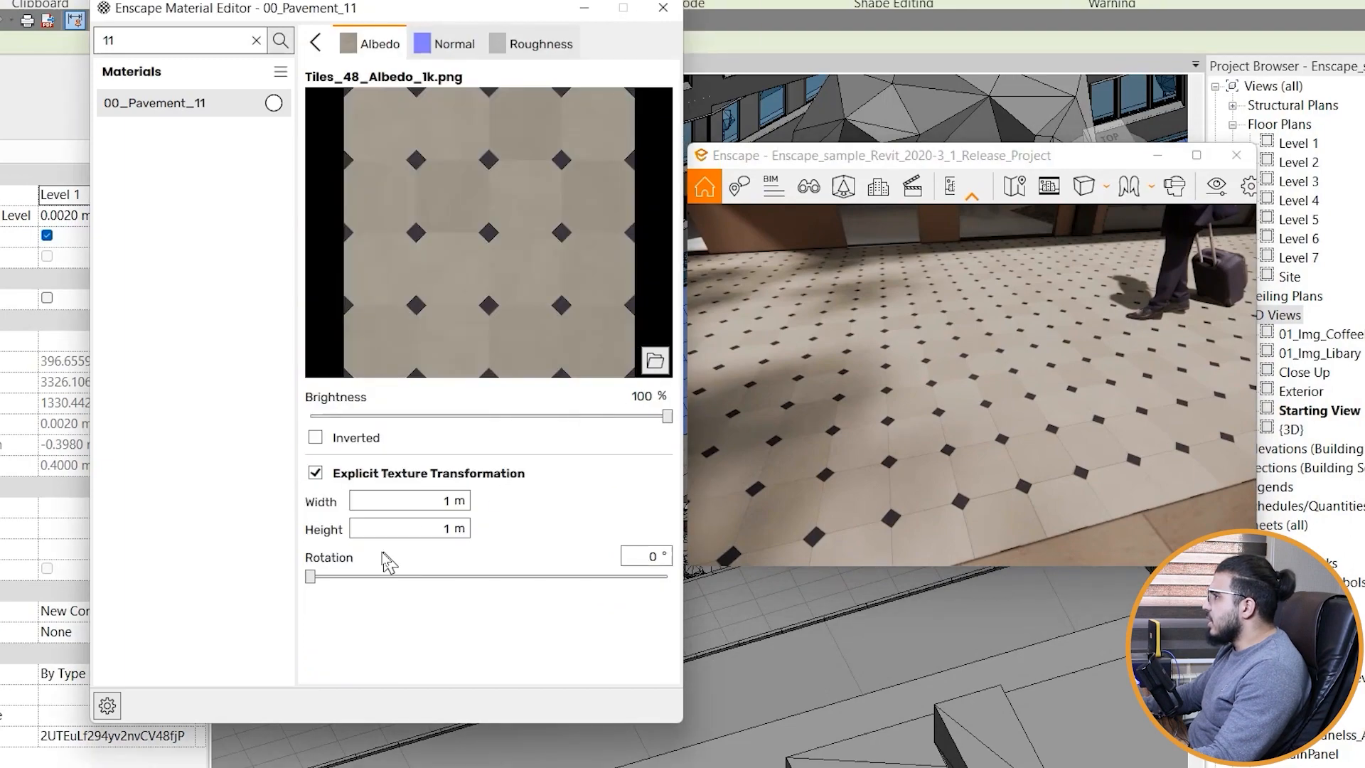
type("2")
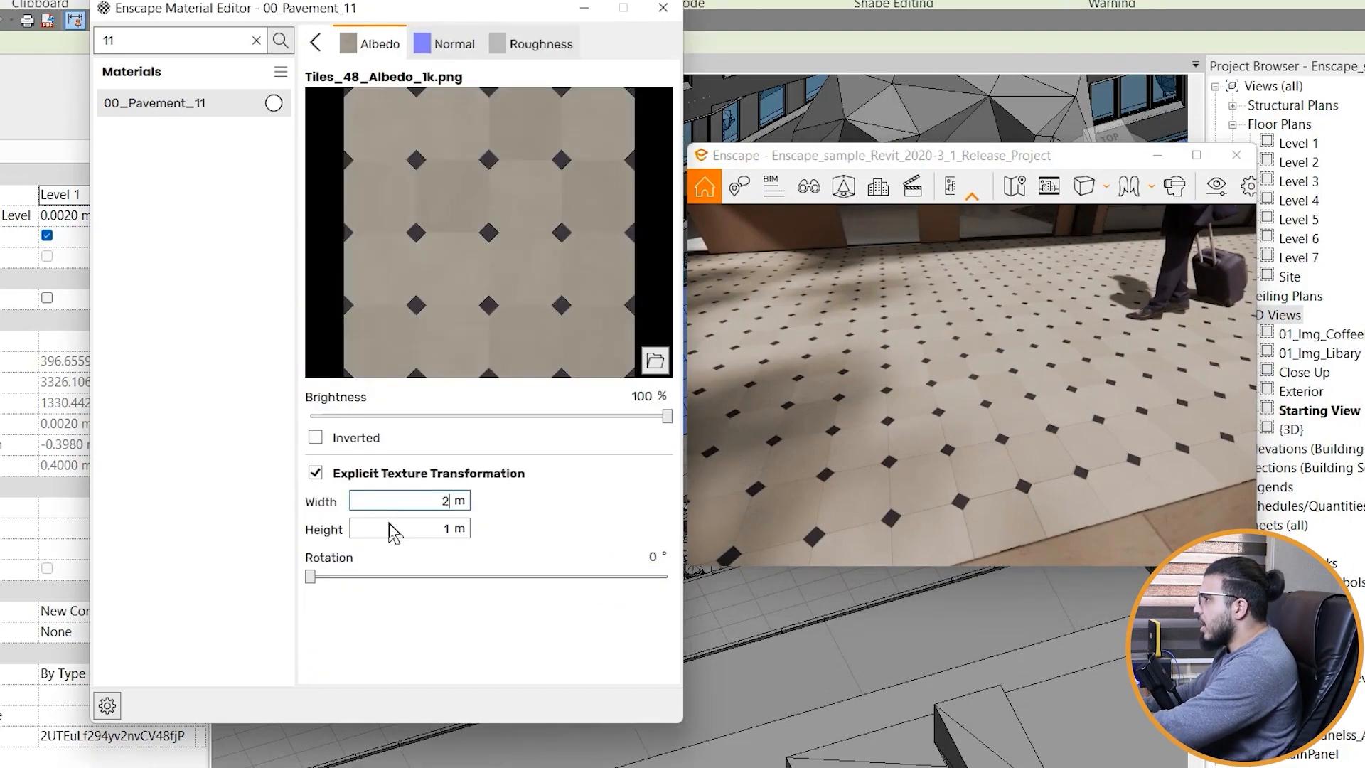
double_click(446, 529)
type("2")
key("Return")
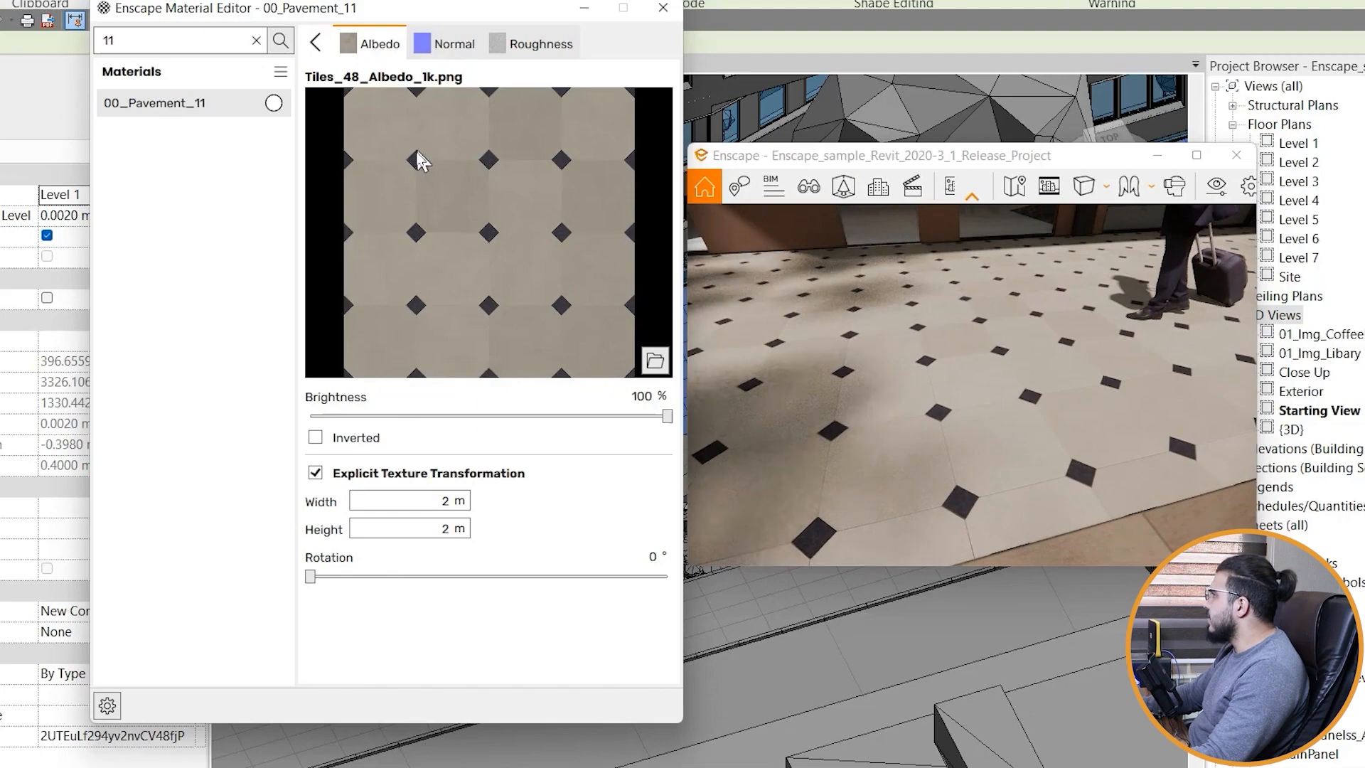
left_click(316, 47)
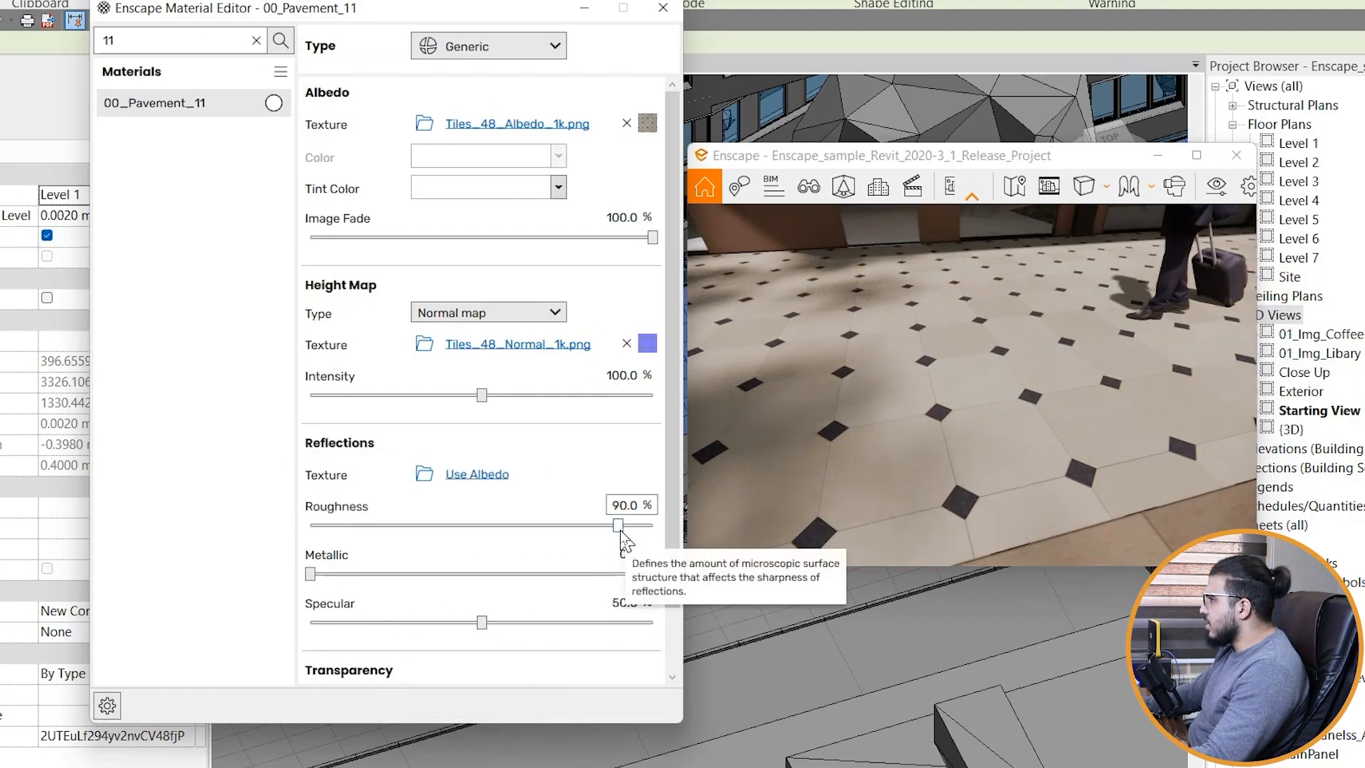
Step: Remove the pavement material's reflections texture and set its roughness to 4.7% and specular to 16.1%
left_click_drag(618, 525, 435, 530)
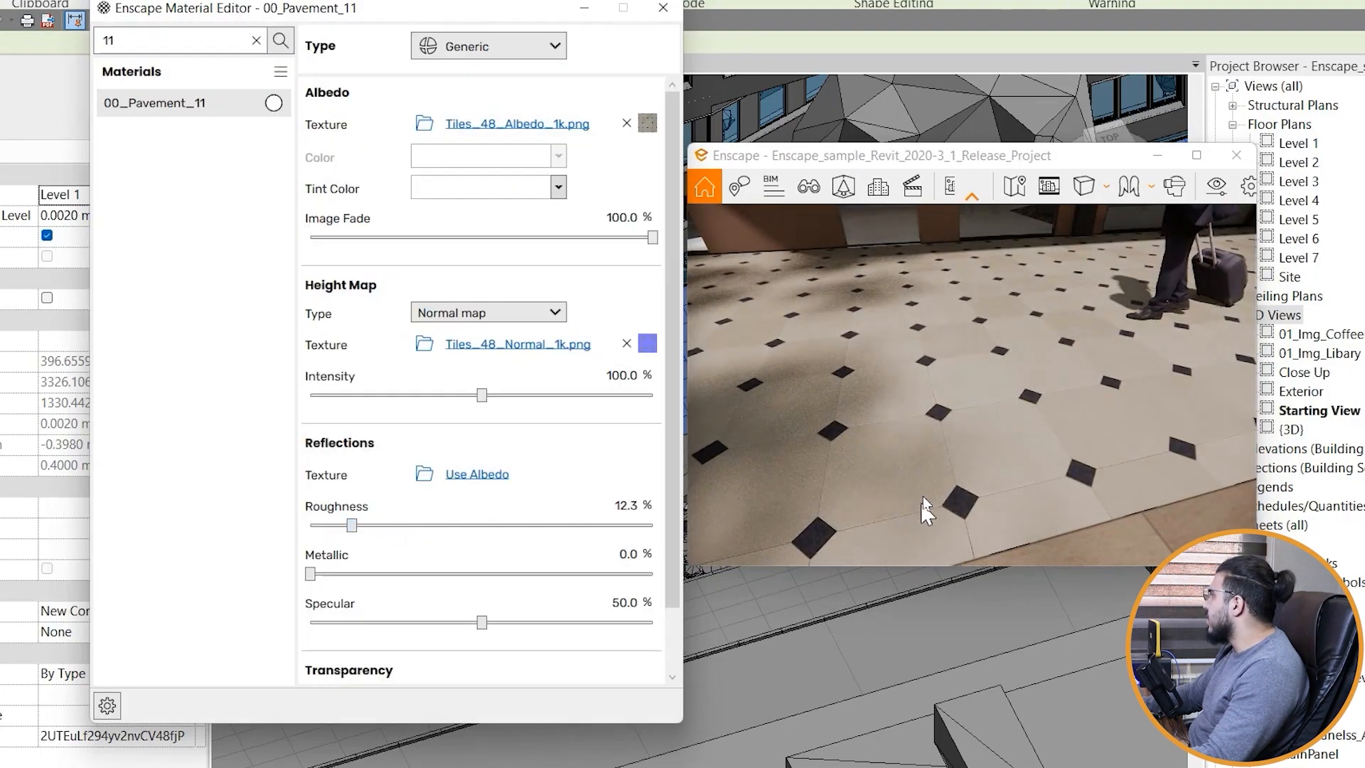
left_click_drag(961, 429, 935, 451)
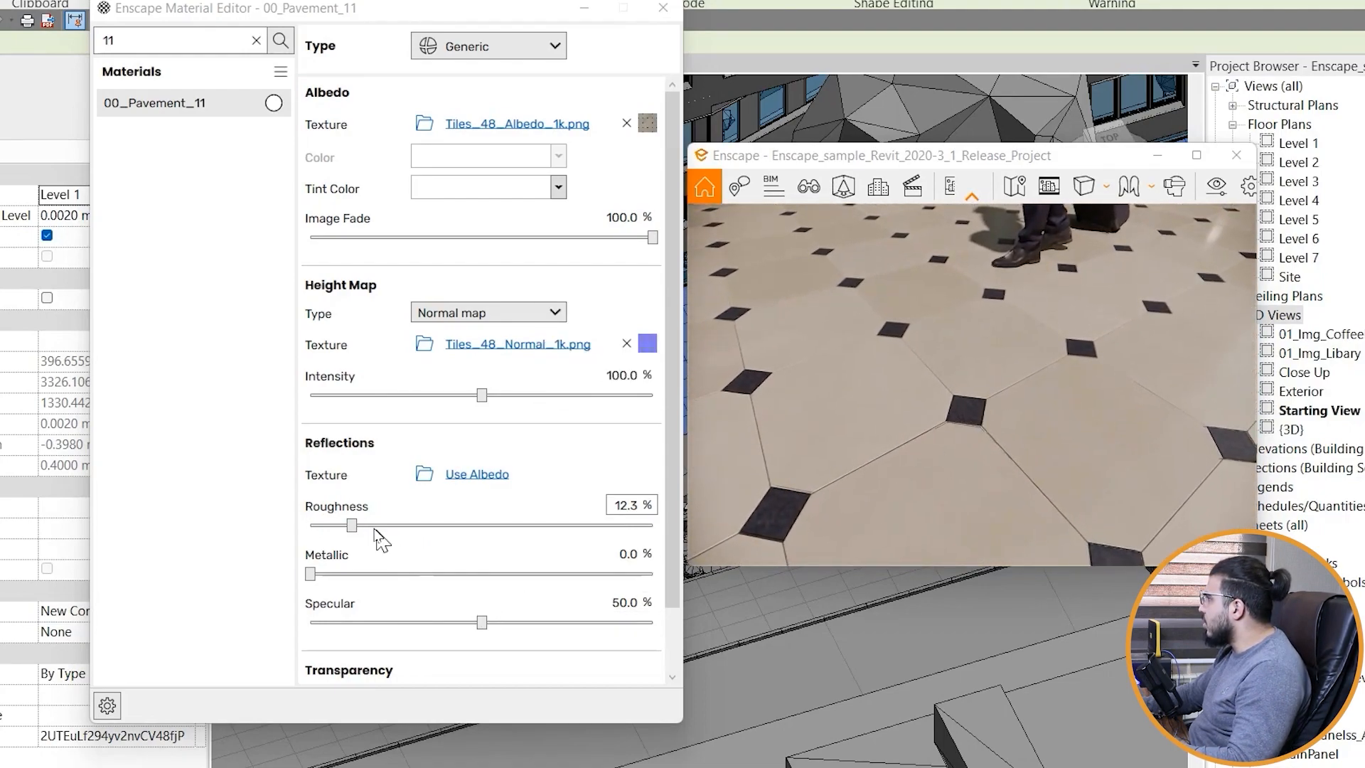
left_click_drag(353, 527, 342, 529)
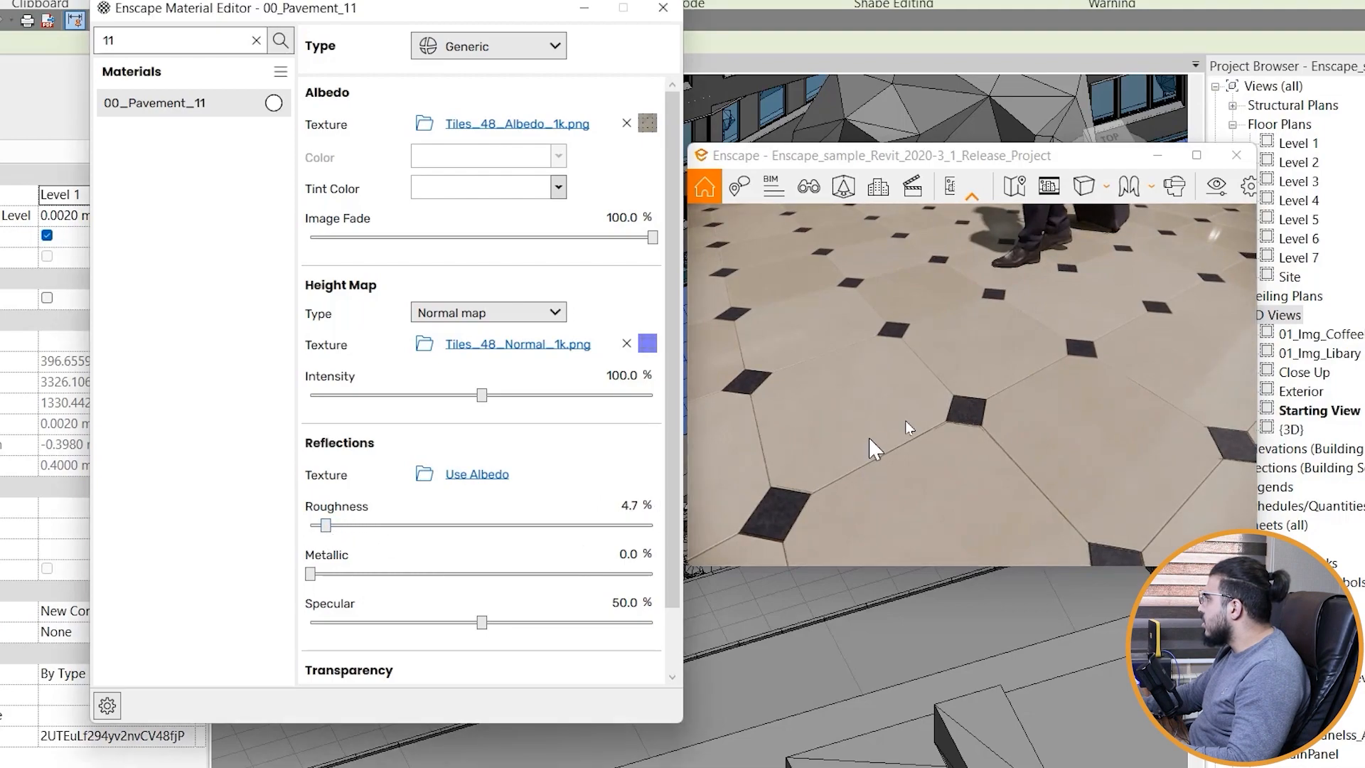
left_click_drag(873, 449, 846, 403)
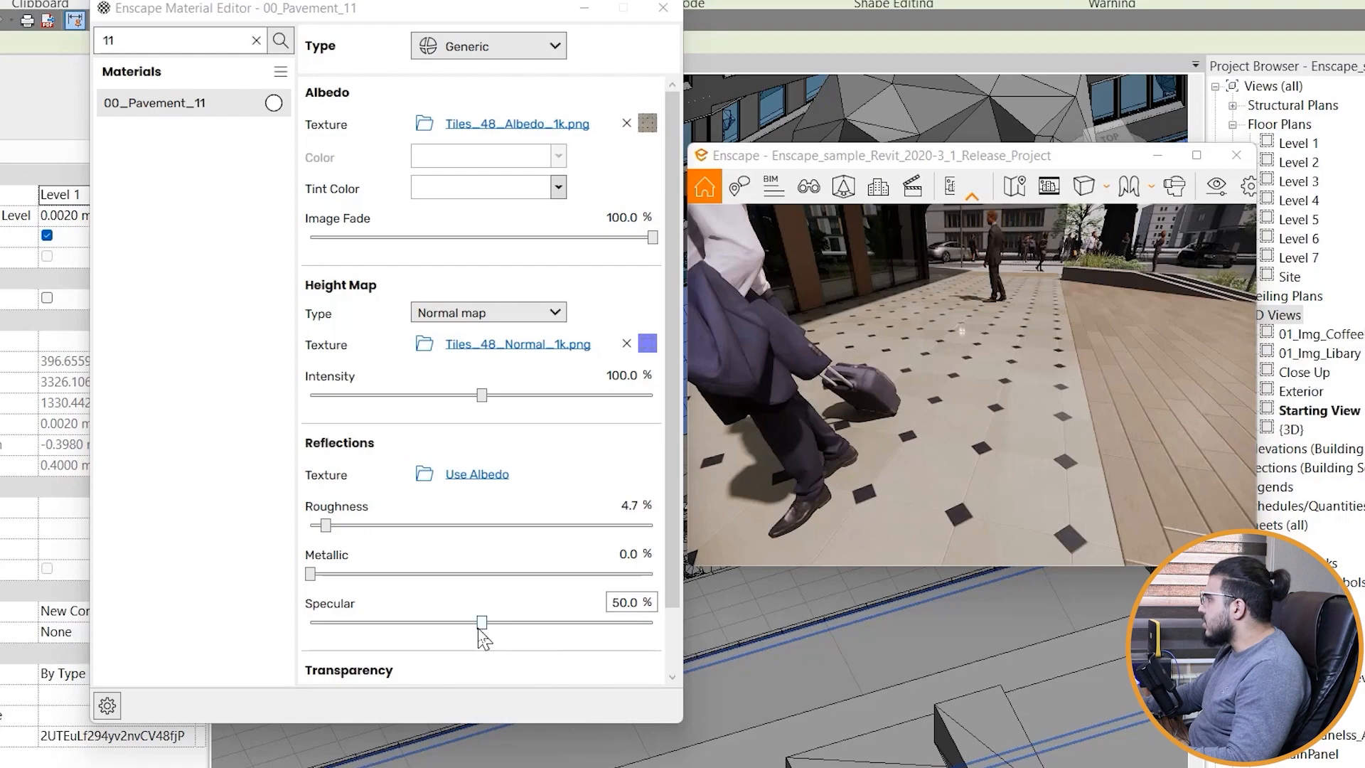
left_click_drag(480, 630, 395, 635)
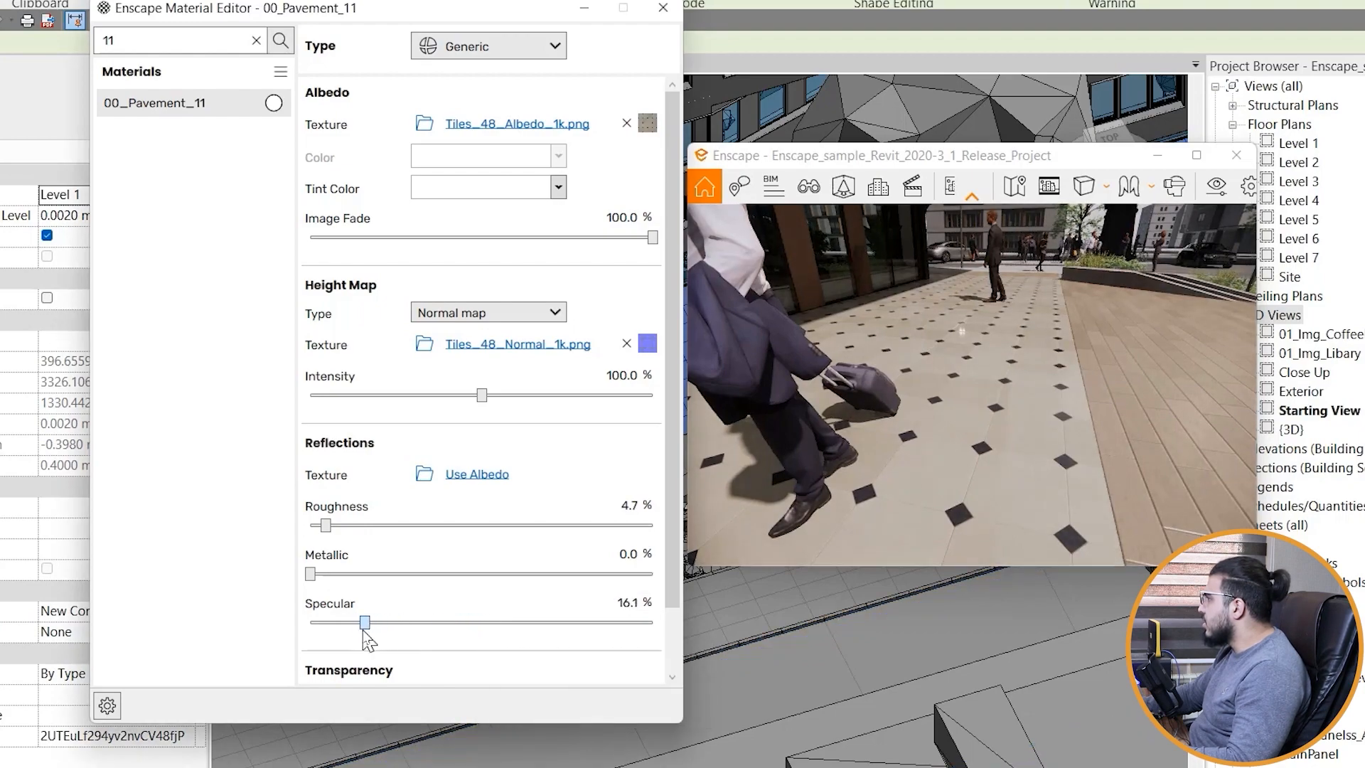
mouse_move(1033, 425)
left_mouse_down()
mouse_move(1038, 506)
mouse_move(1034, 419)
left_mouse_up()
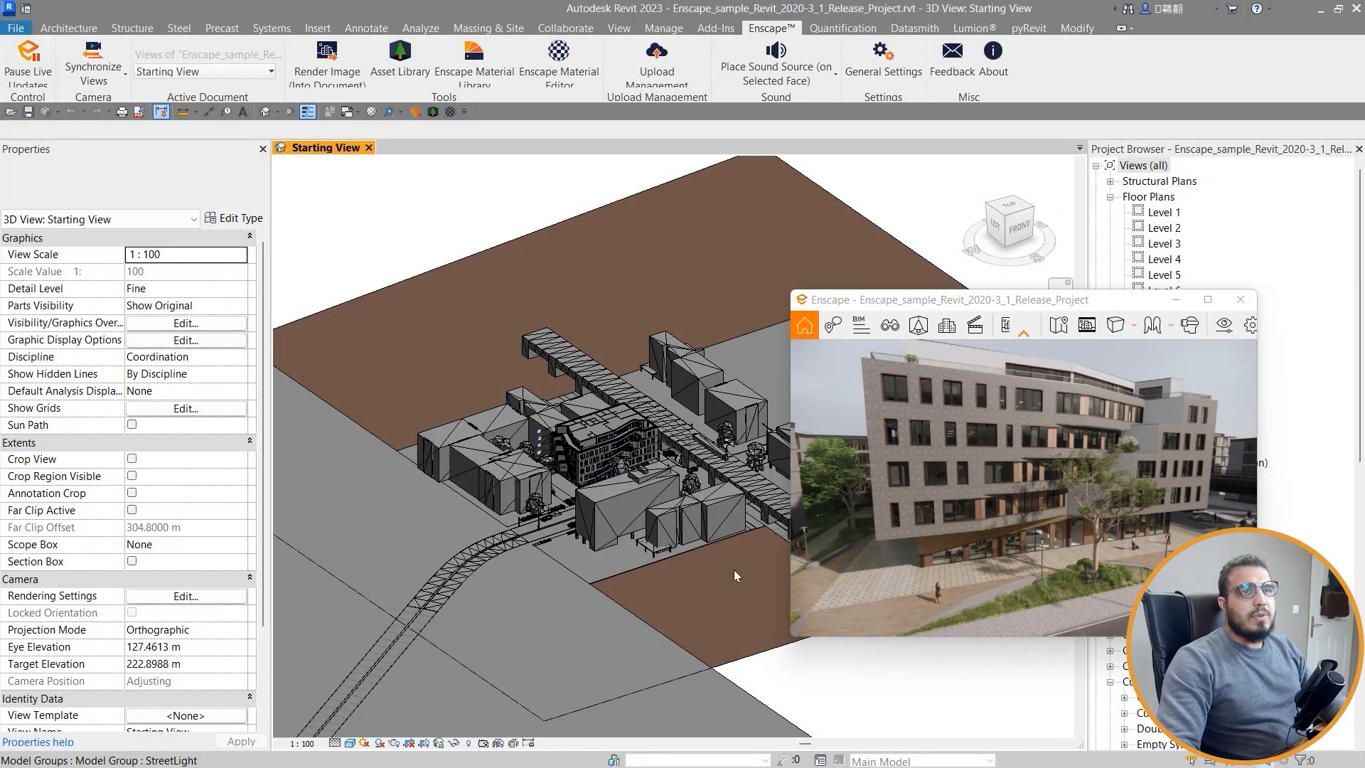
Step: Frame the main building in the Starting View and switch its projection mode to Perspective and back to Orthographic
scroll(686, 510, "up", 2)
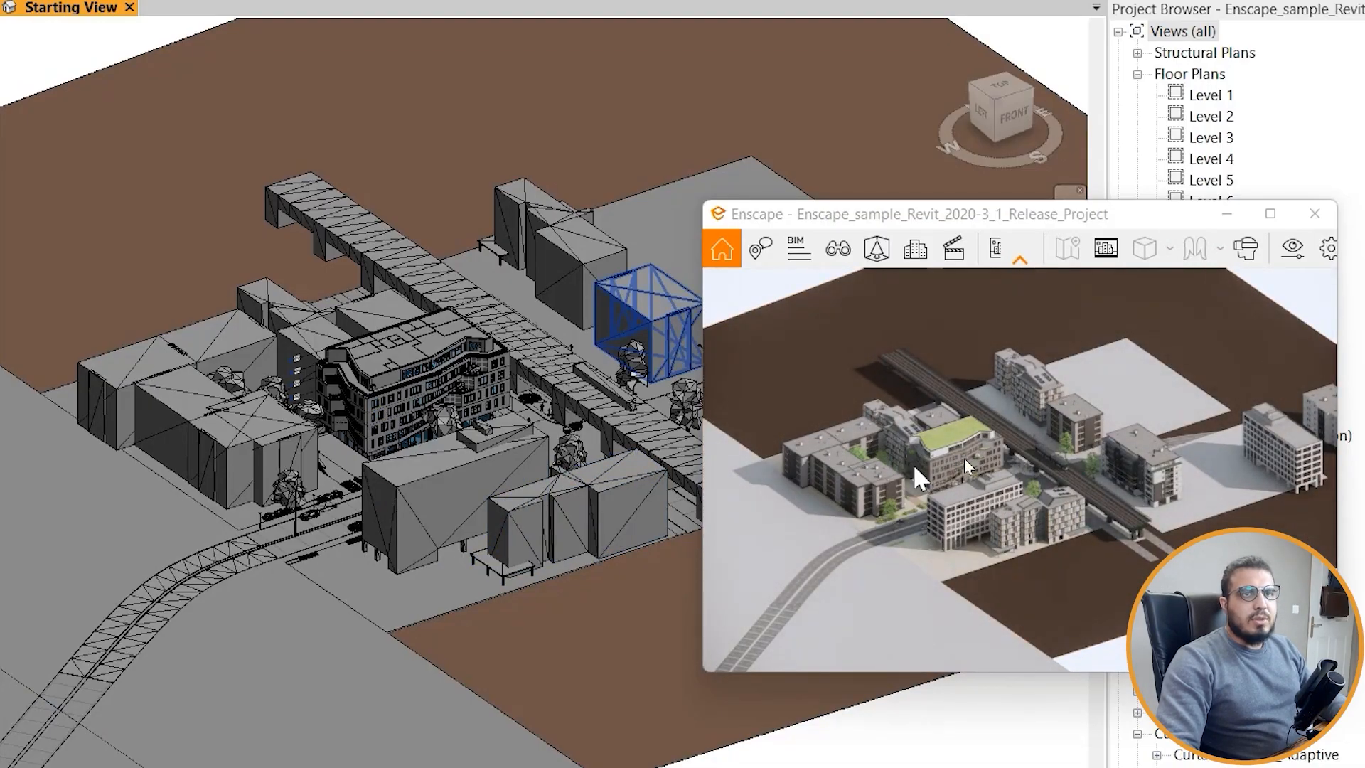
scroll(380, 390, "up", 5)
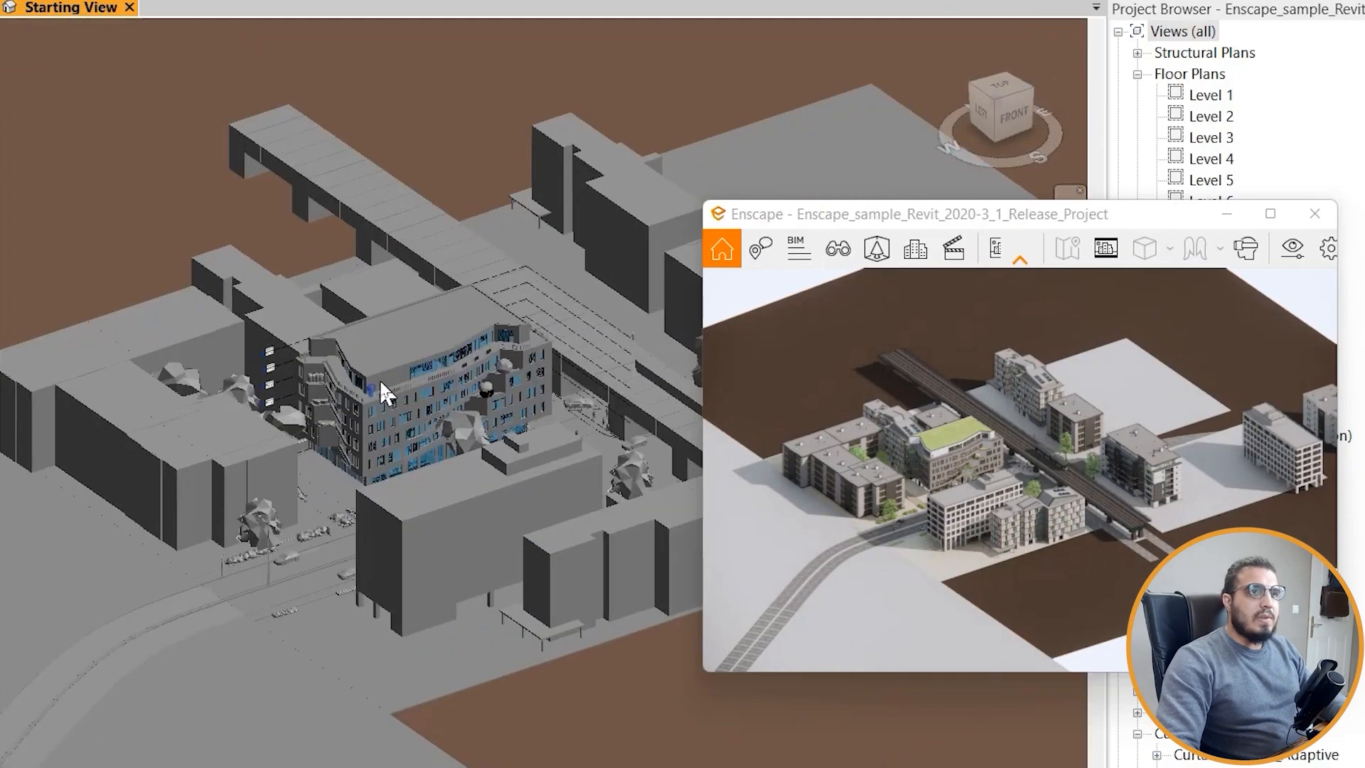
middle_click_drag(482, 569, 483, 441)
scroll(557, 406, "up", 5)
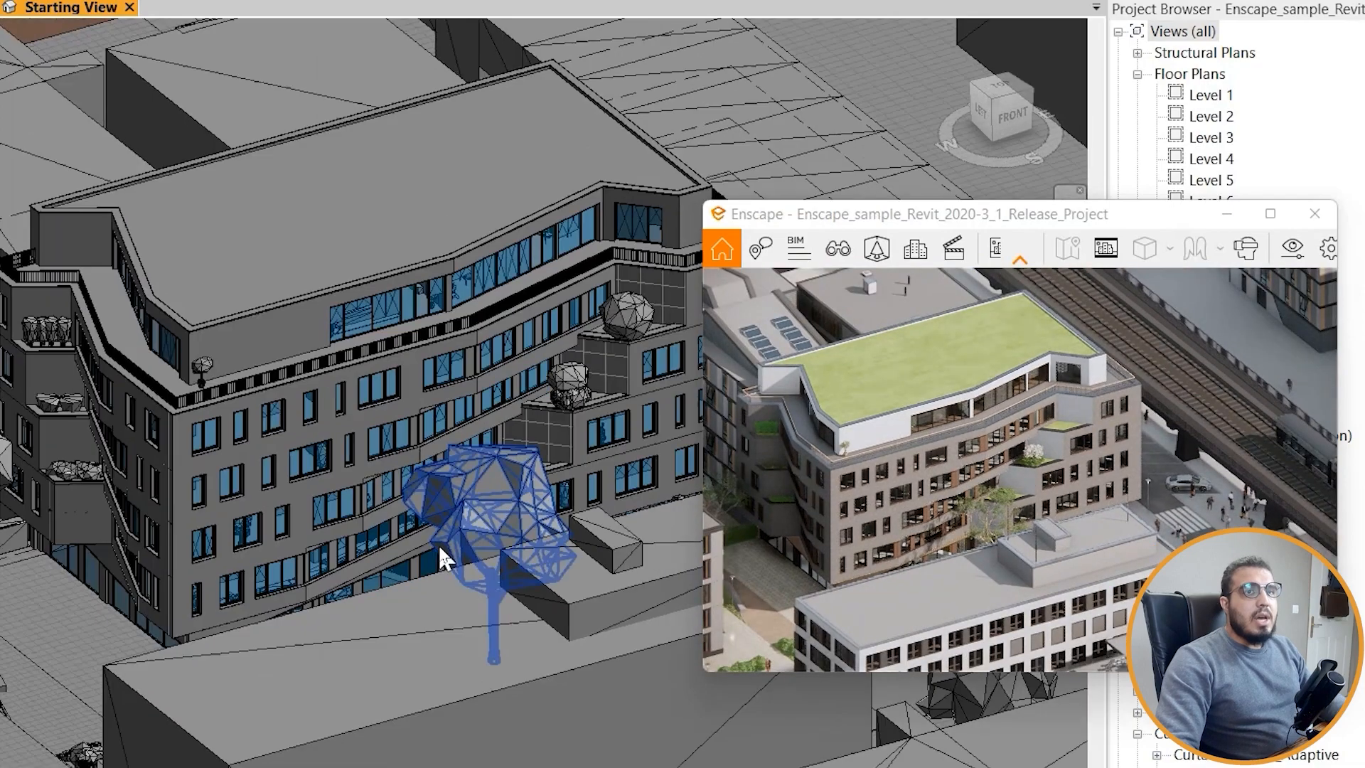
middle_click_drag(441, 558, 498, 553, "shift")
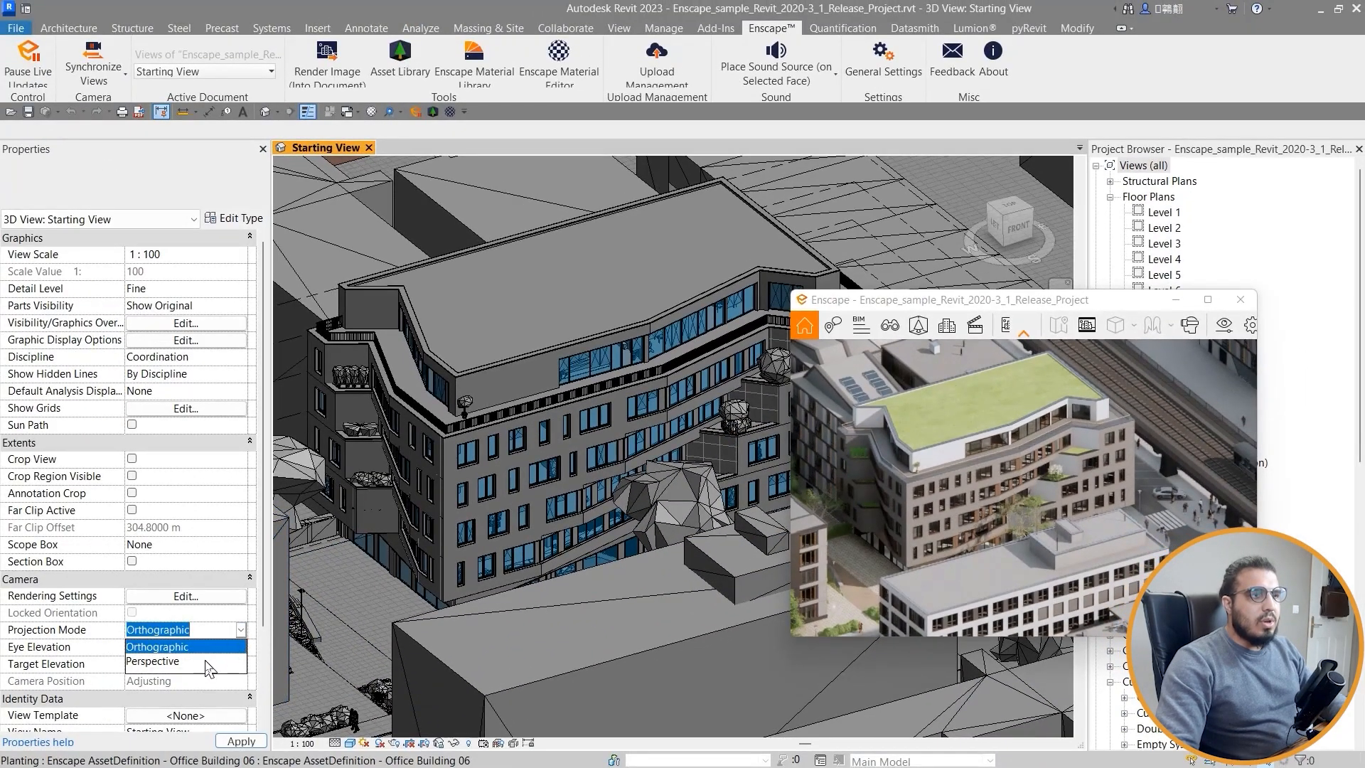
left_click(206, 663)
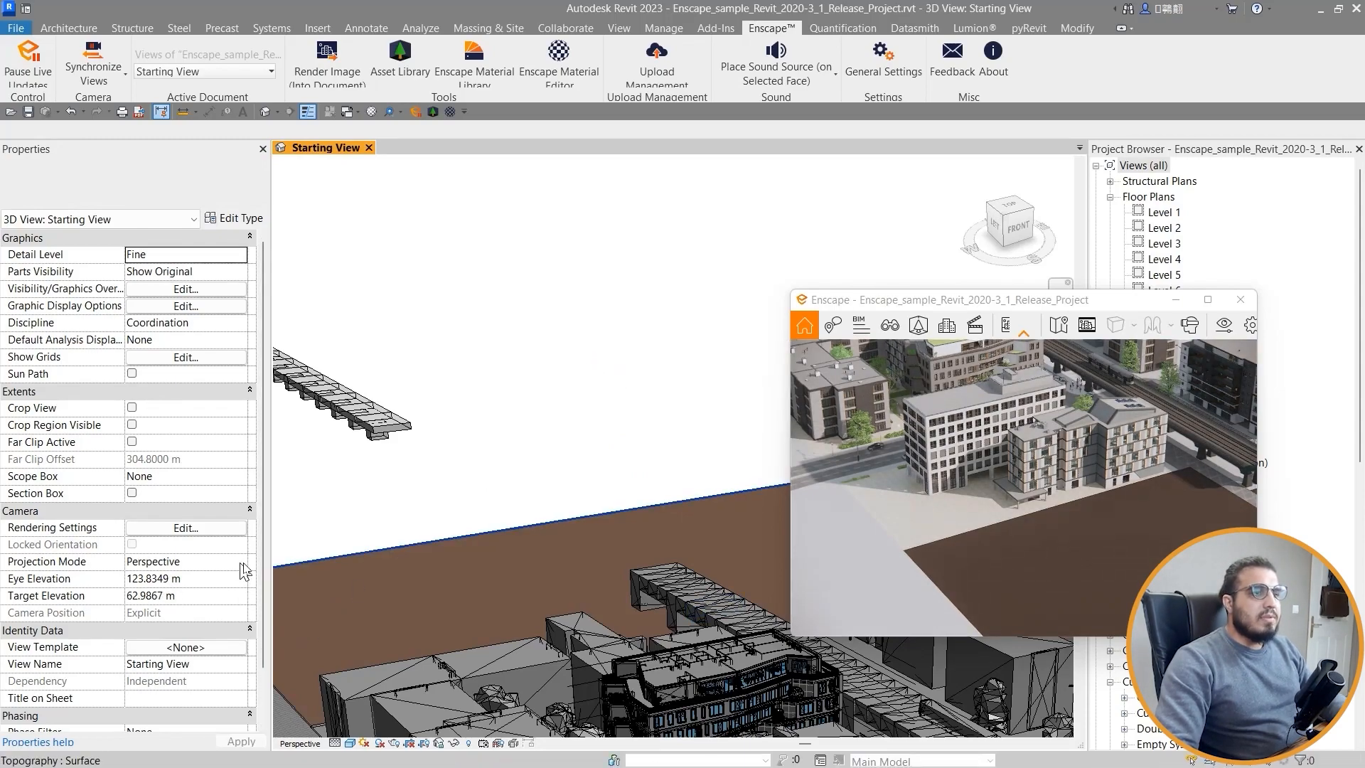
left_click(194, 580)
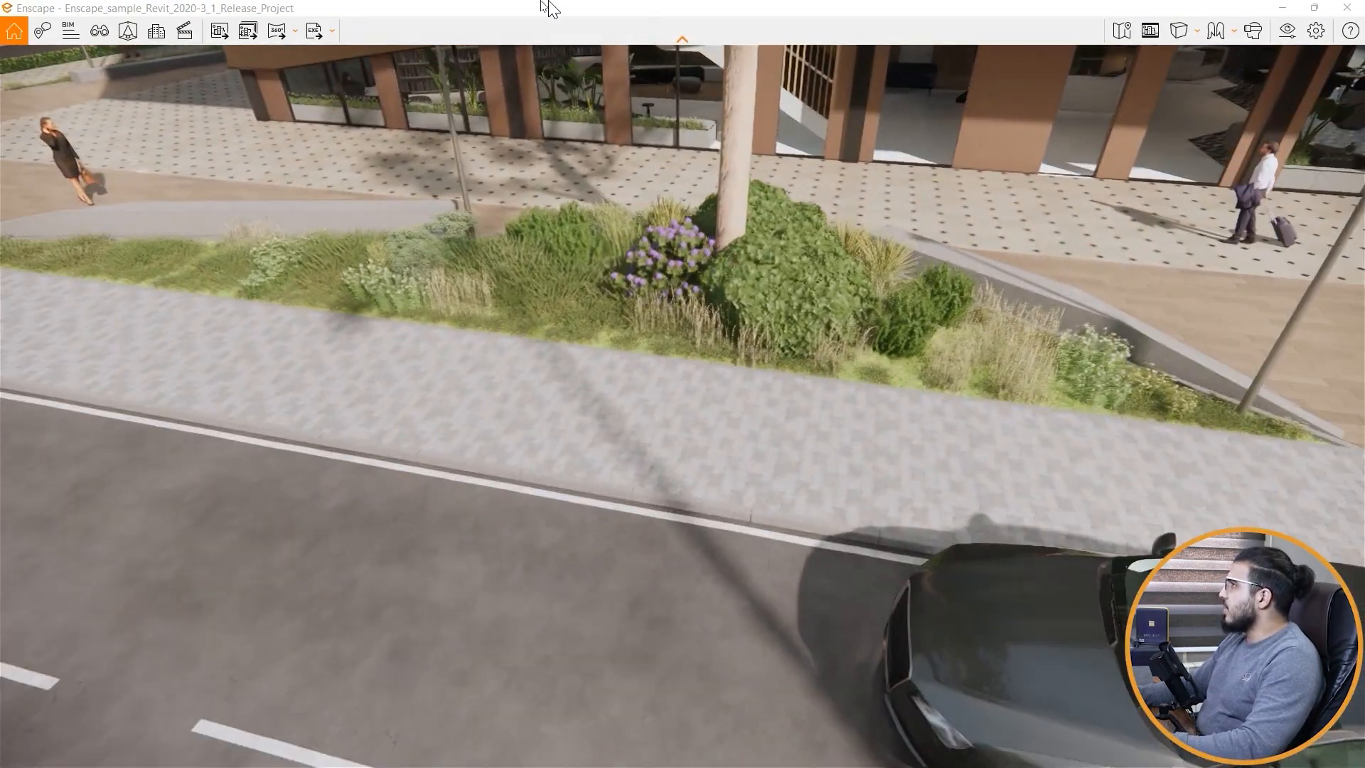
Step: Maximize the Enscape window and inspect the retiled pavement and the building's street front from farther back
double_click(549, 8)
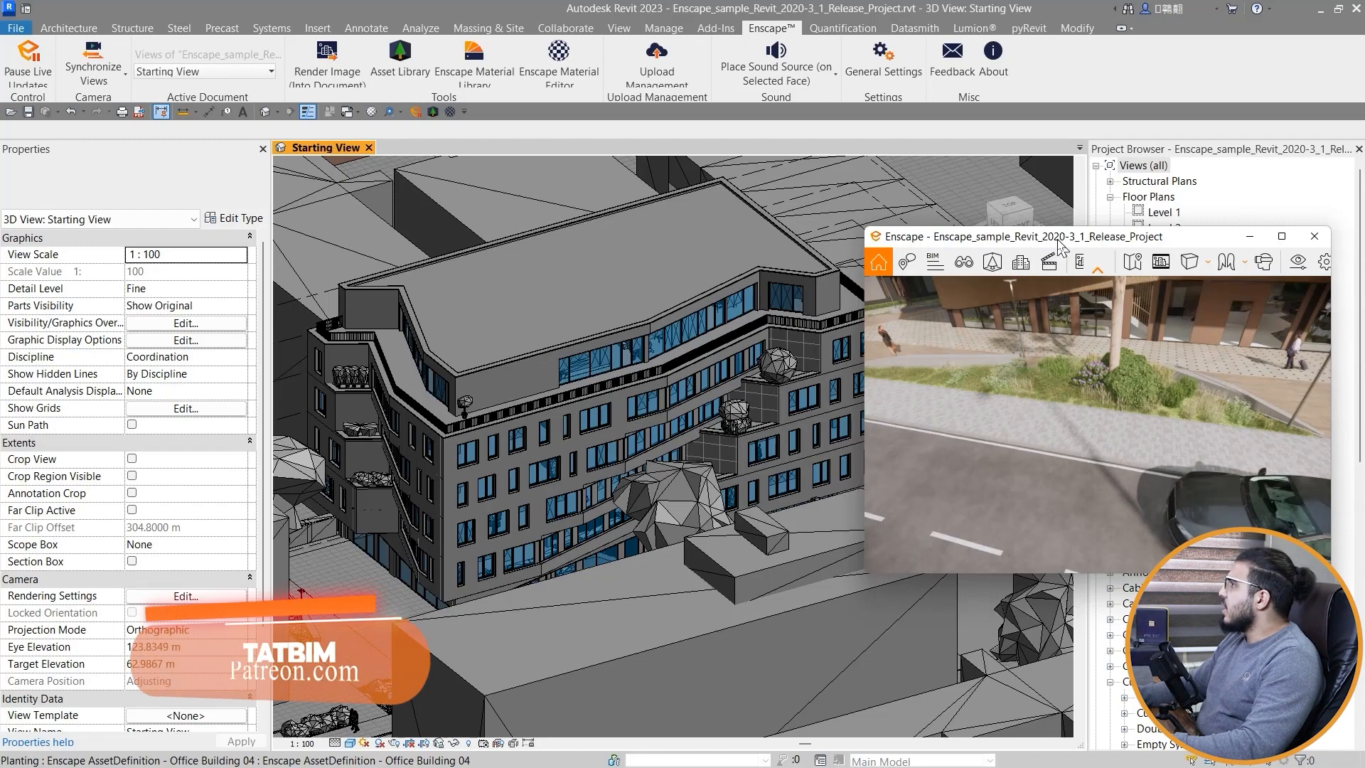
left_click_drag(1095, 242, 725, 302)
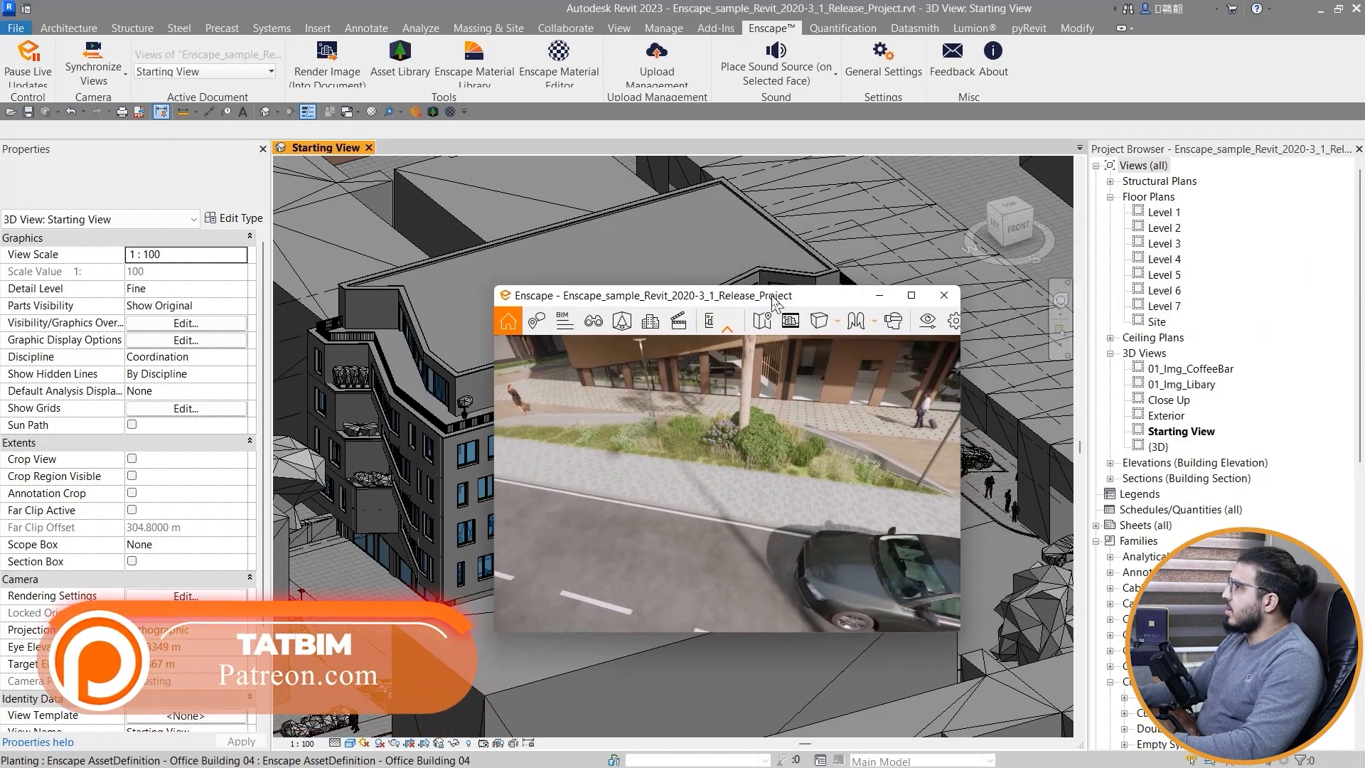
double_click(724, 302)
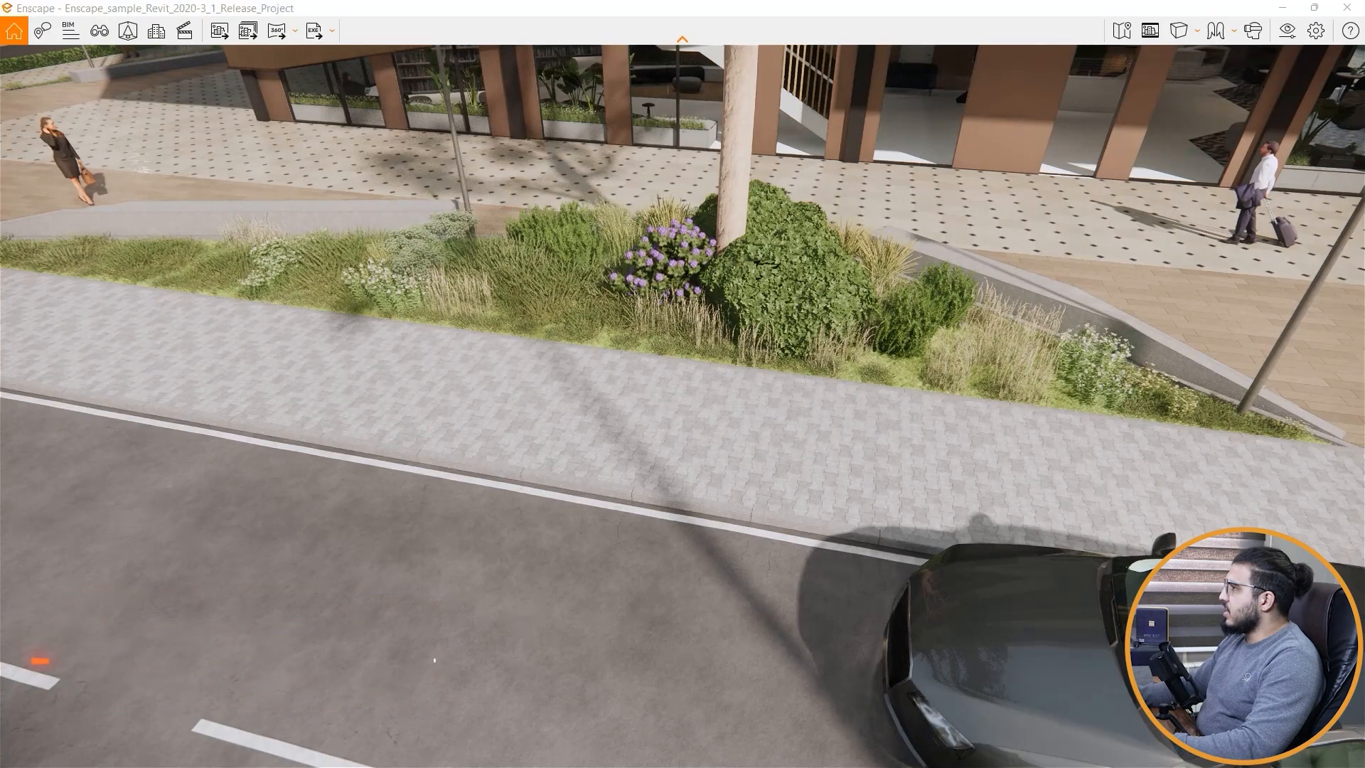
left_click_drag(727, 349, 690, 187)
scroll(690, 186, "down", 4)
key("w")
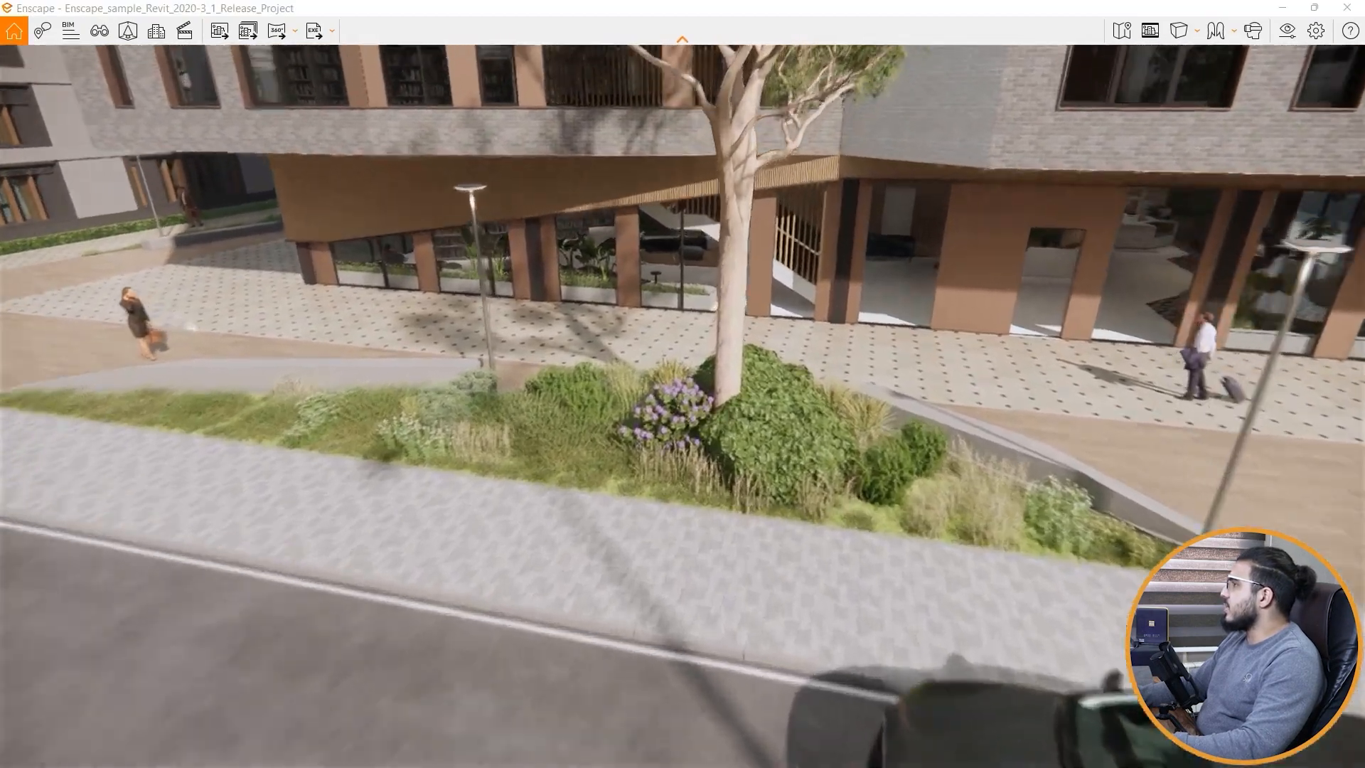
key("s")
key("s")
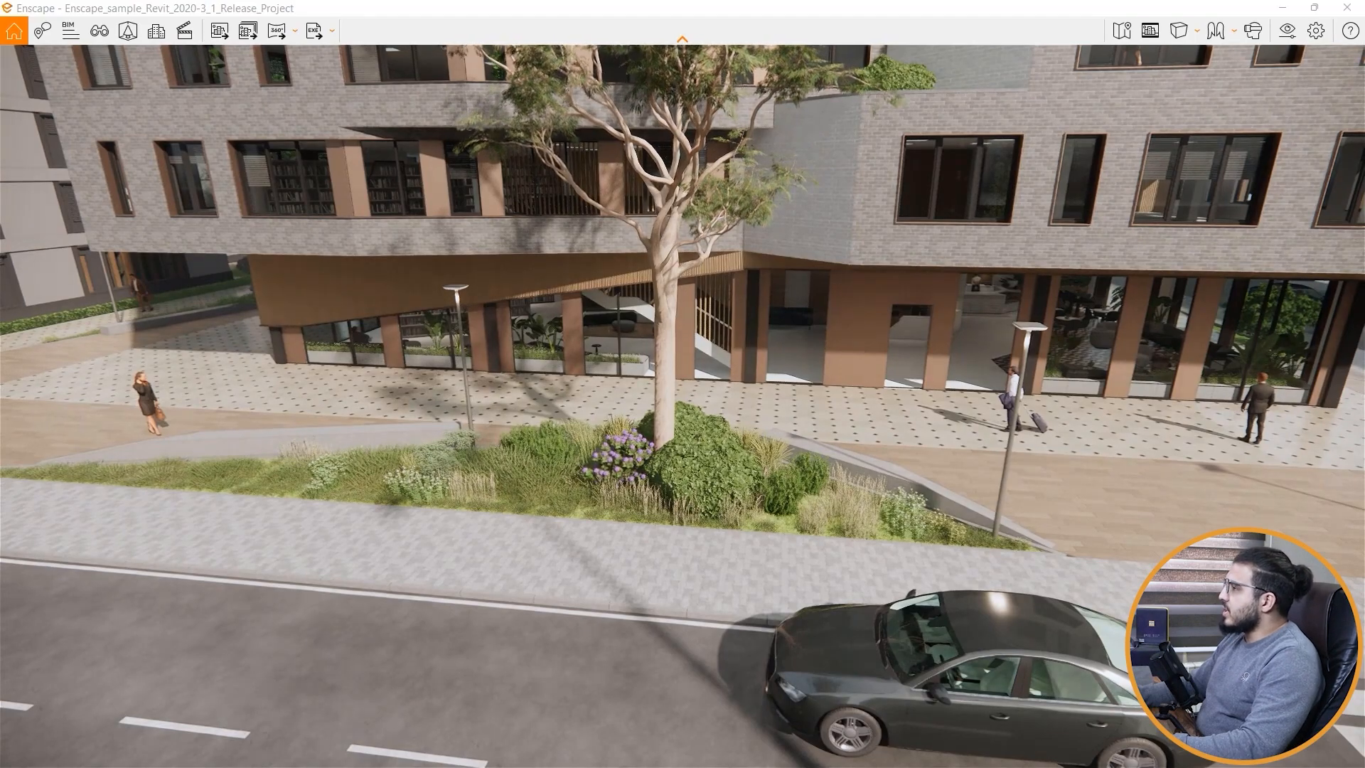
left_click_drag(682, 384, 686, 377)
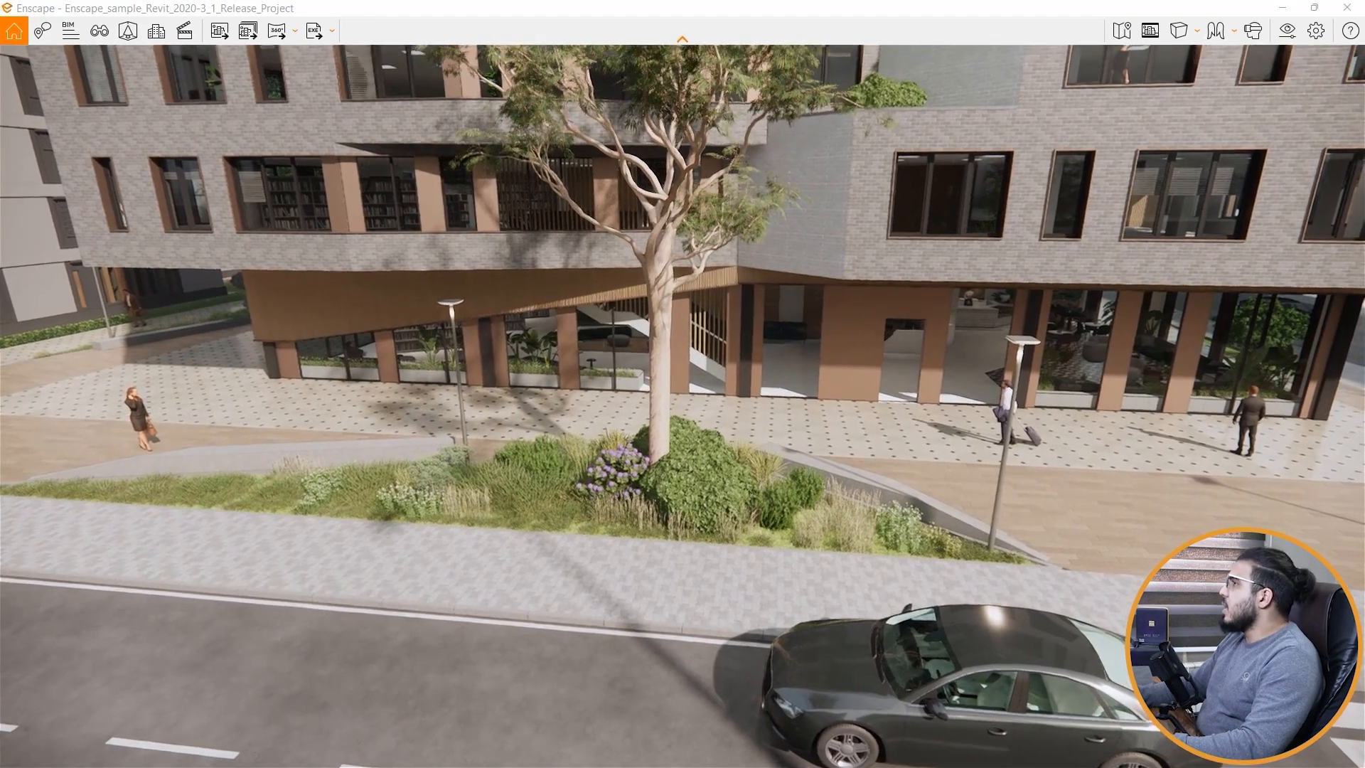
key("s")
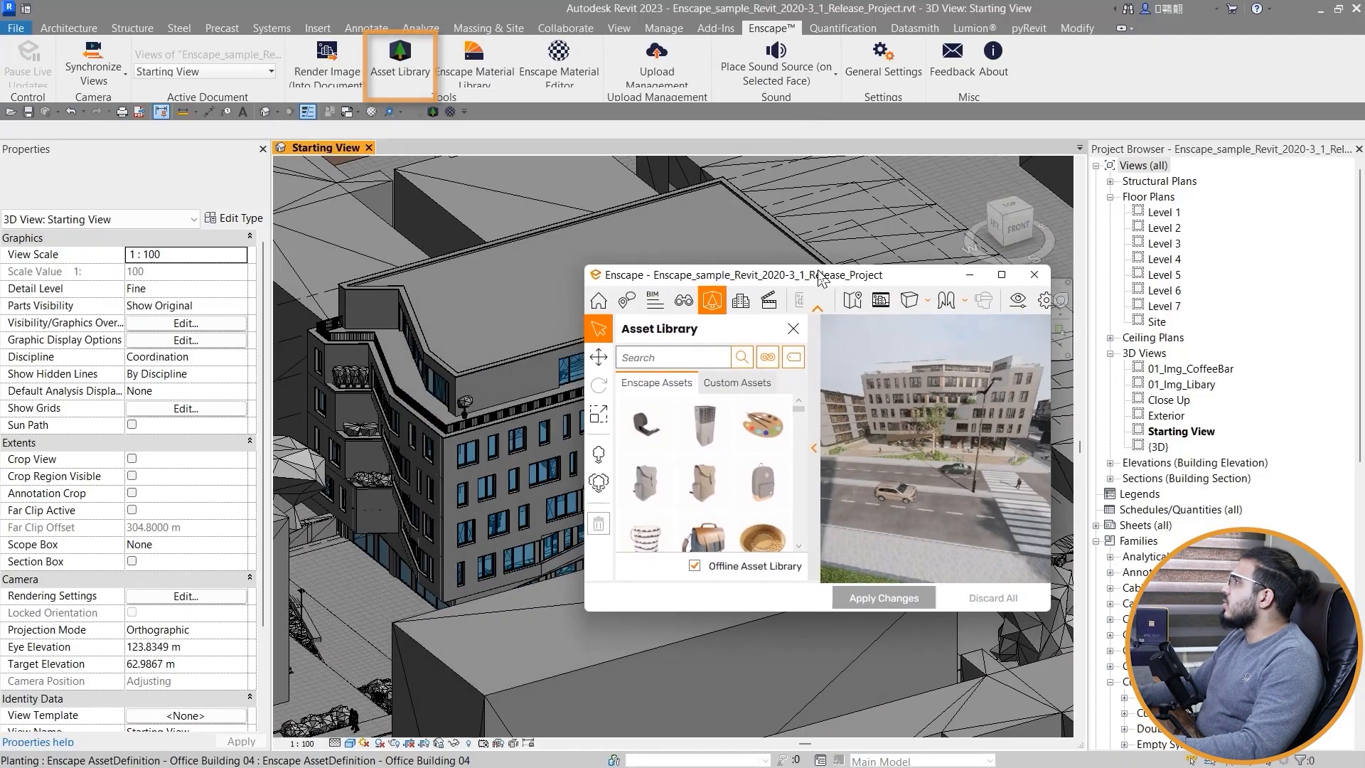
Step: Maximize the Enscape window and filter its Asset Library to the Animals category
left_click(996, 273)
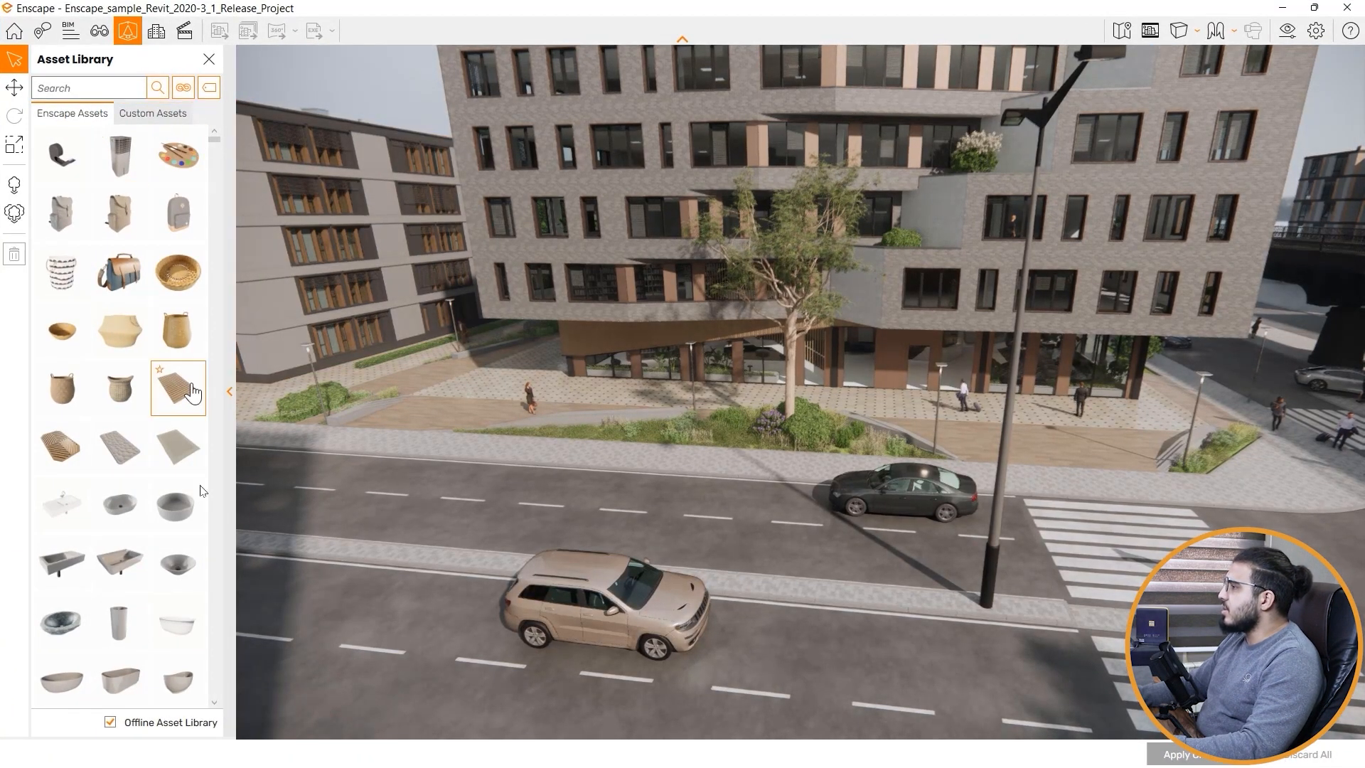
left_click(207, 88)
left_click(185, 93)
left_click(185, 92)
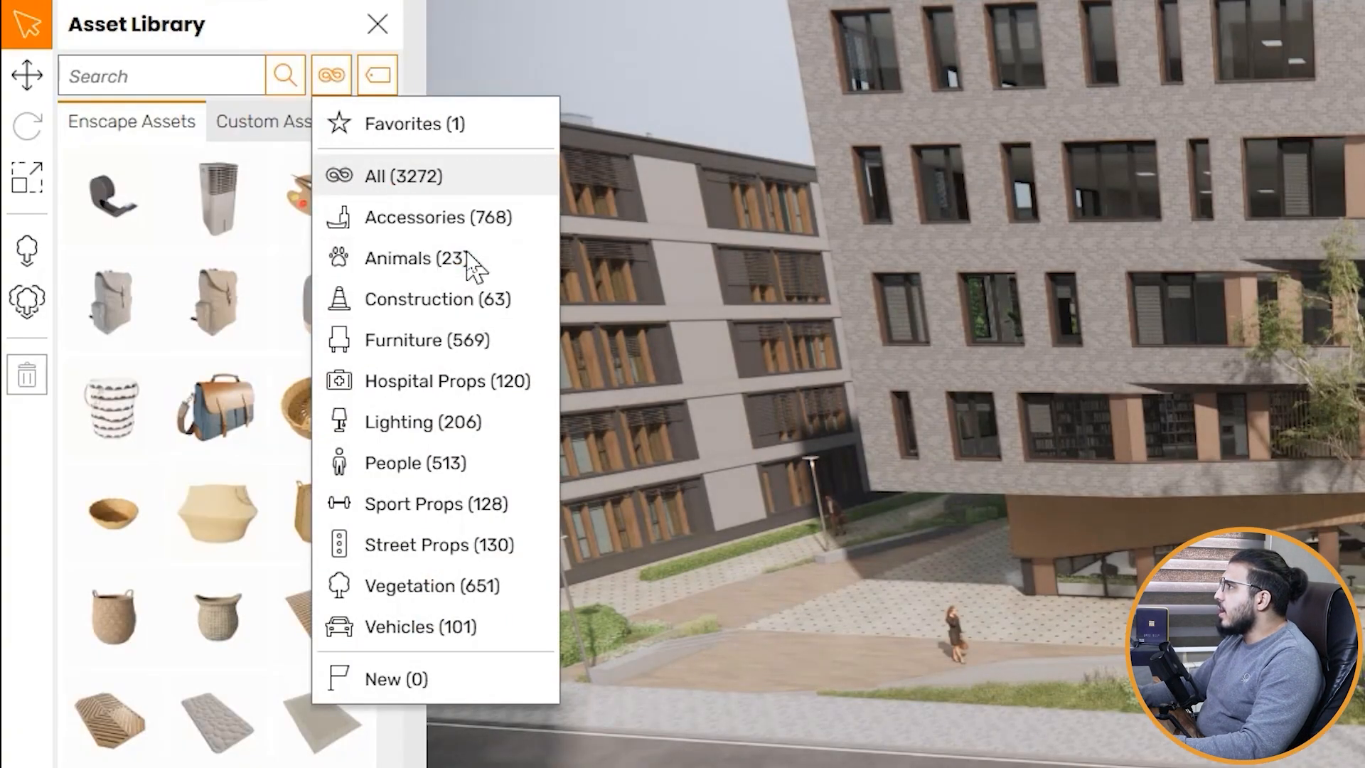
left_click(472, 262)
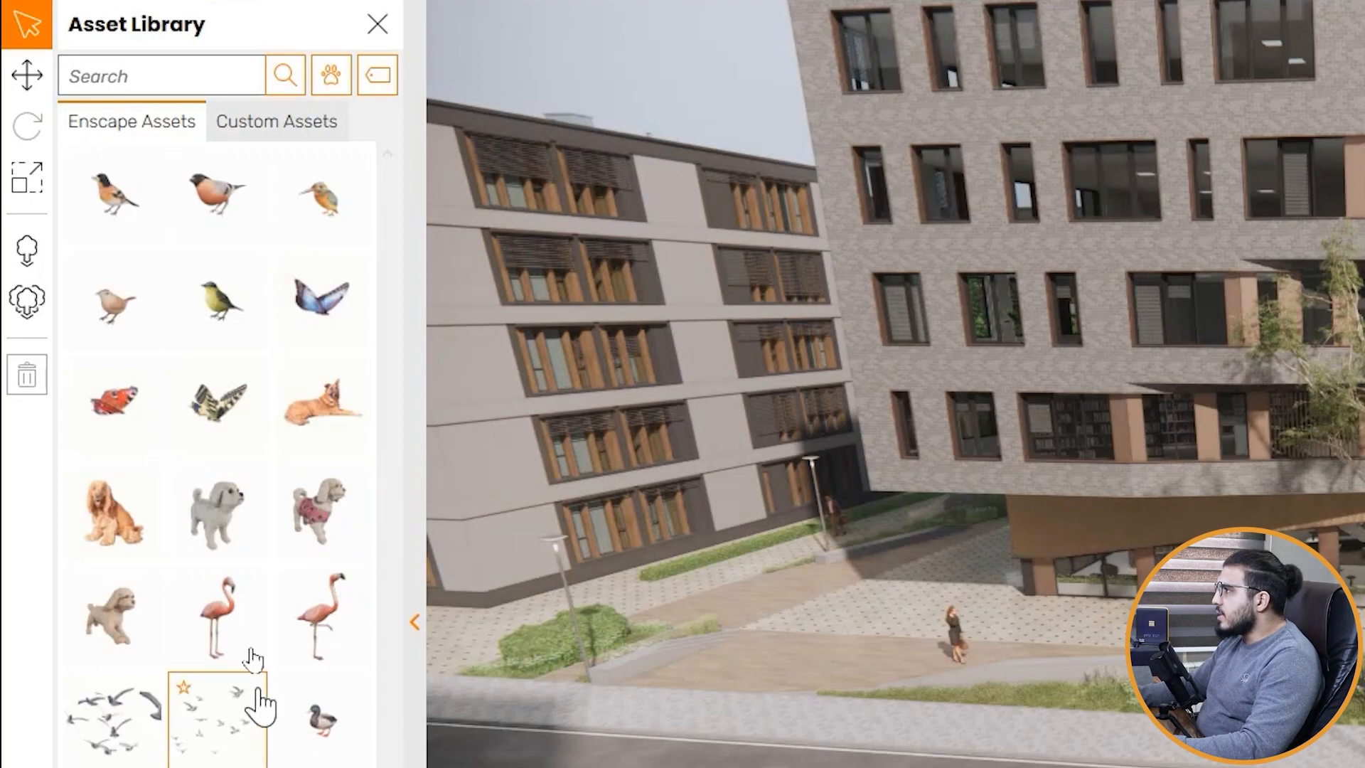
scroll(1044, 741, "up", 1)
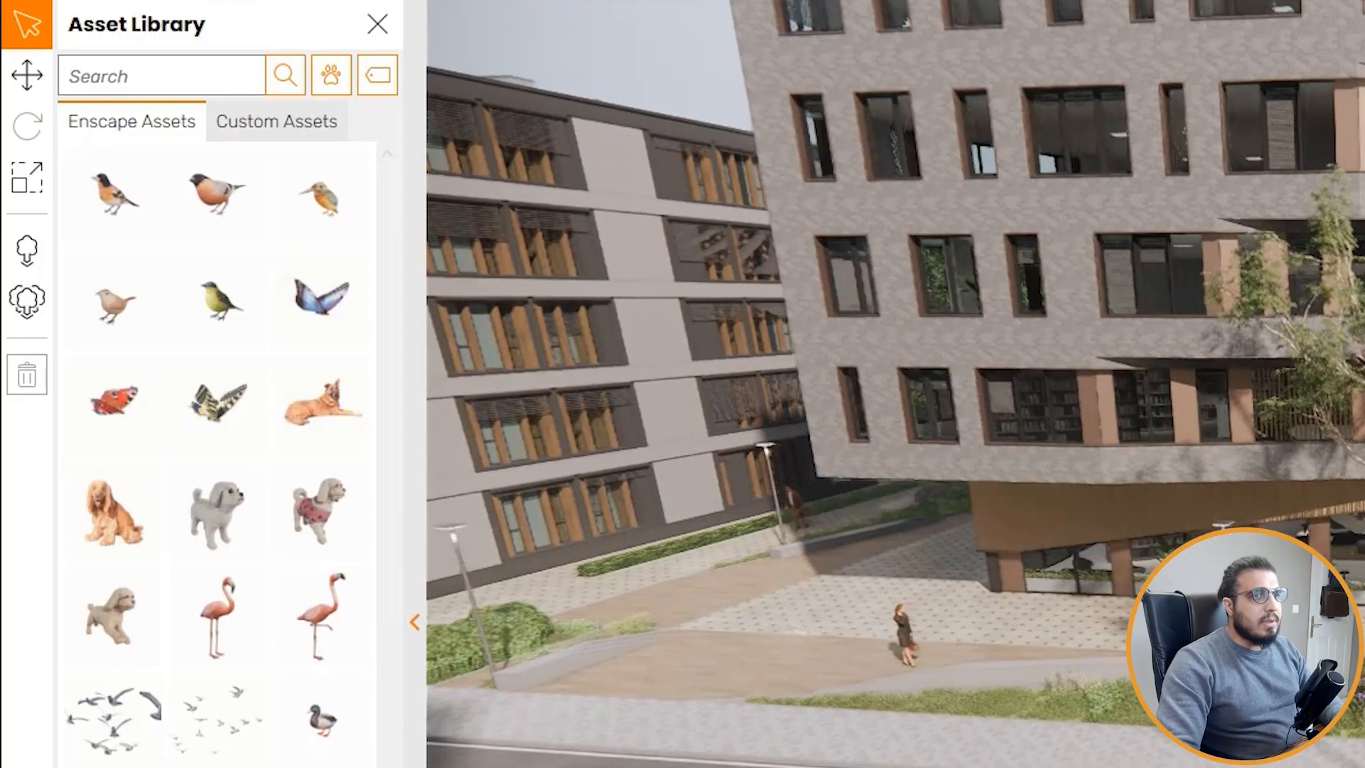
Step: Place the poodle in the pink sweater on the pavement near the planting strip, rotate it to 92.2°, and apply the changes
right_click_drag(1044, 741, 844, 654)
scroll(945, 764, "up", 3)
scroll(945, 764, "up", 3)
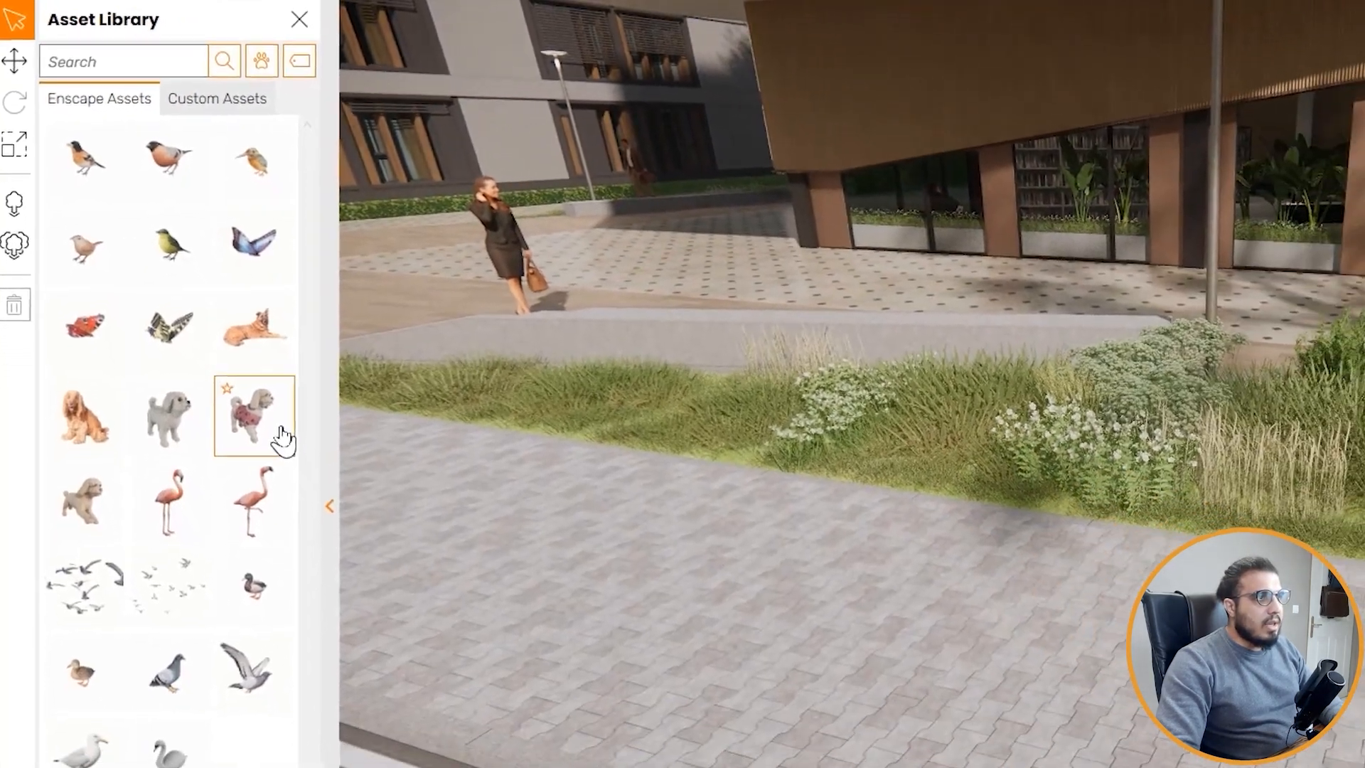
left_click(283, 441)
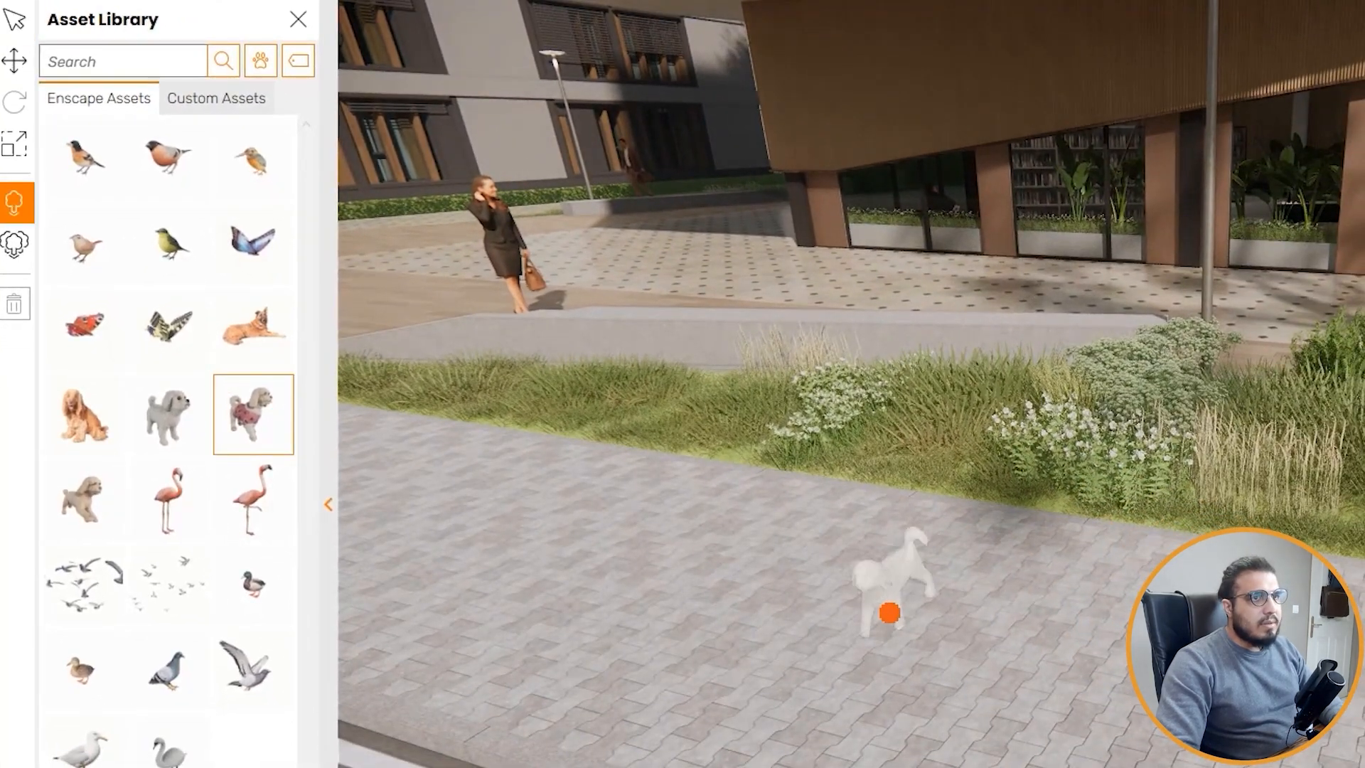
left_click(846, 604)
left_click(929, 643)
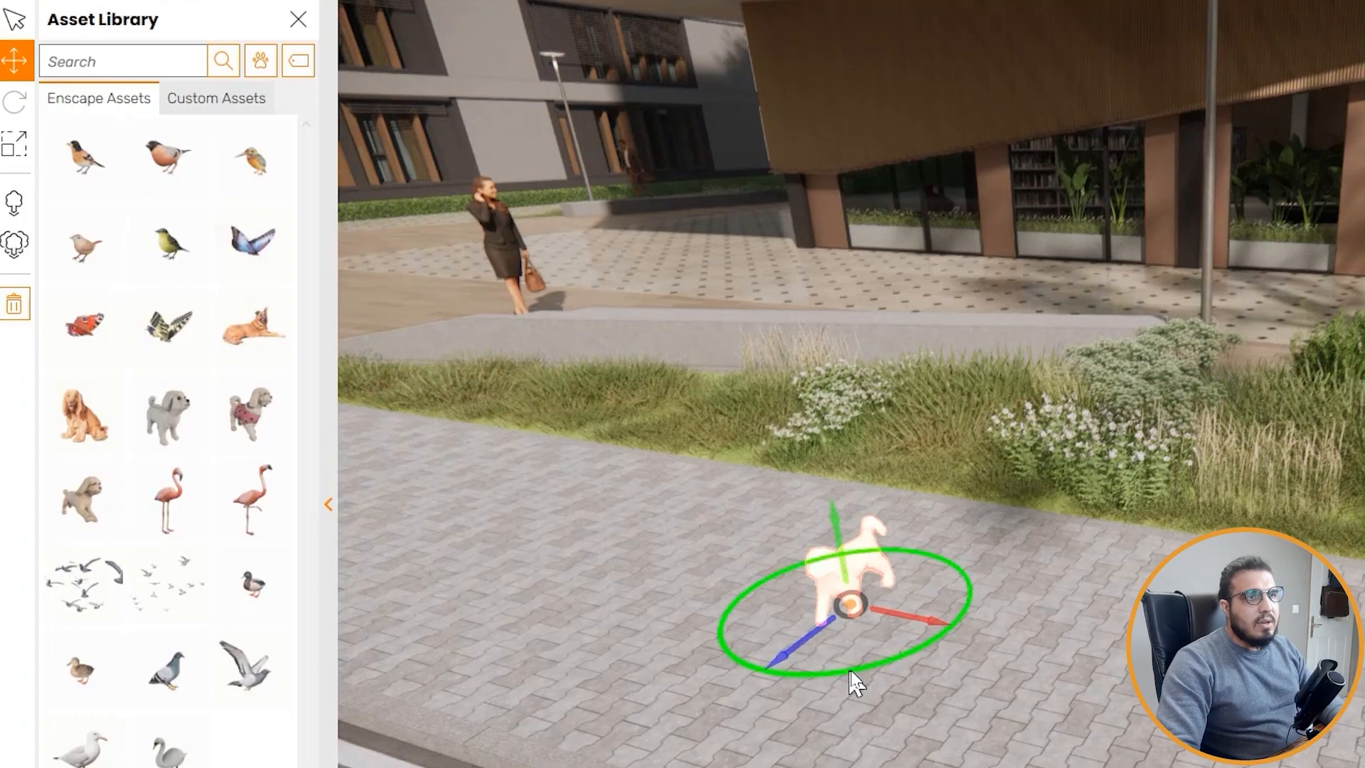
left_click_drag(854, 672, 811, 588)
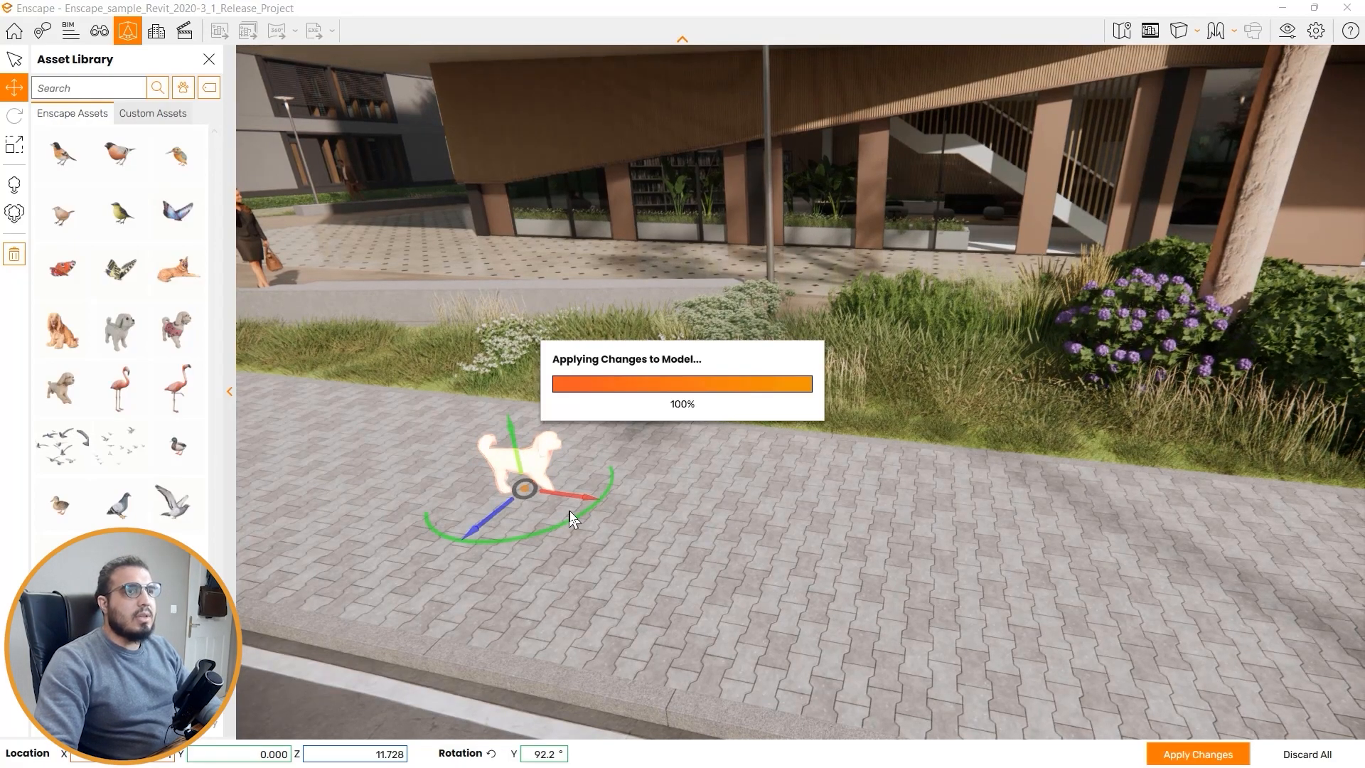
Step: Inspect the placed dog up close on the pavement, and browse the asset categories and the EC-ASSET product listing
scroll(570, 511, "up", 3)
key("w")
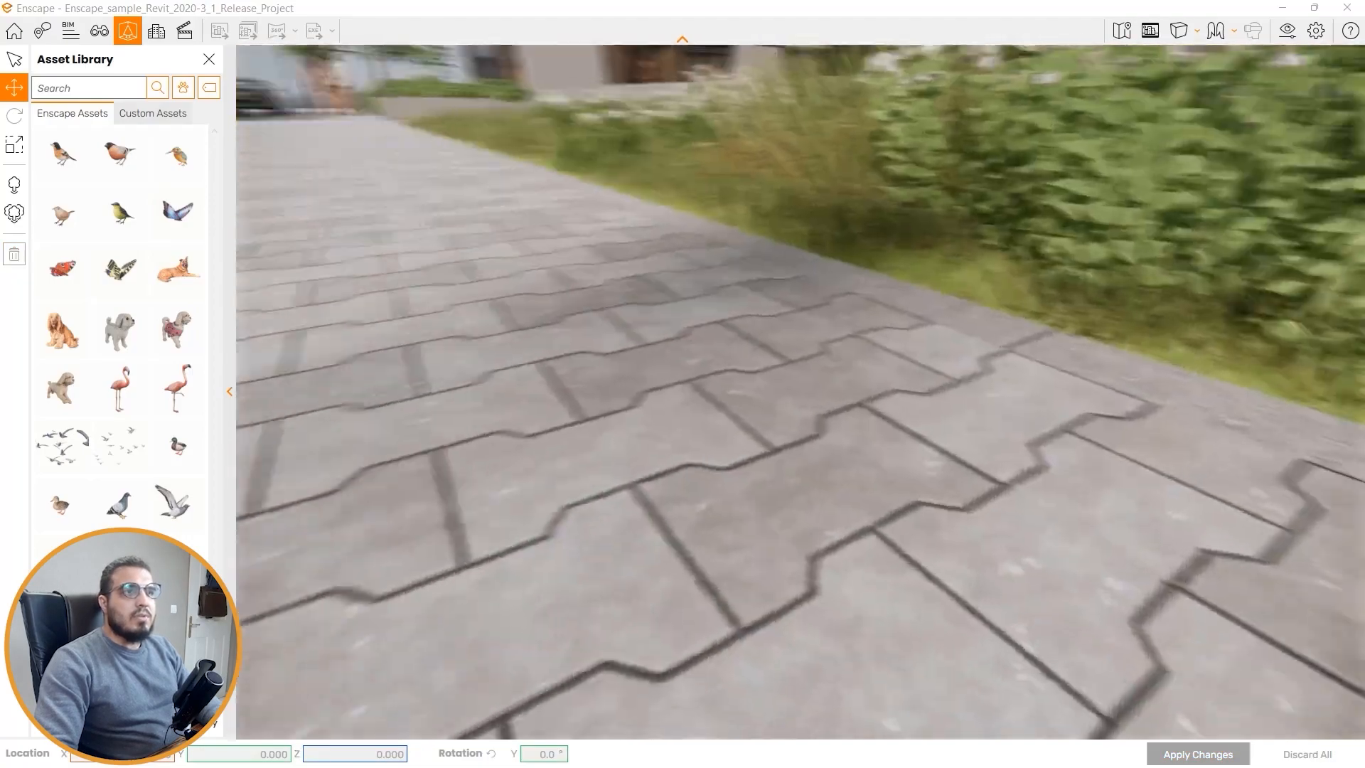
key("s")
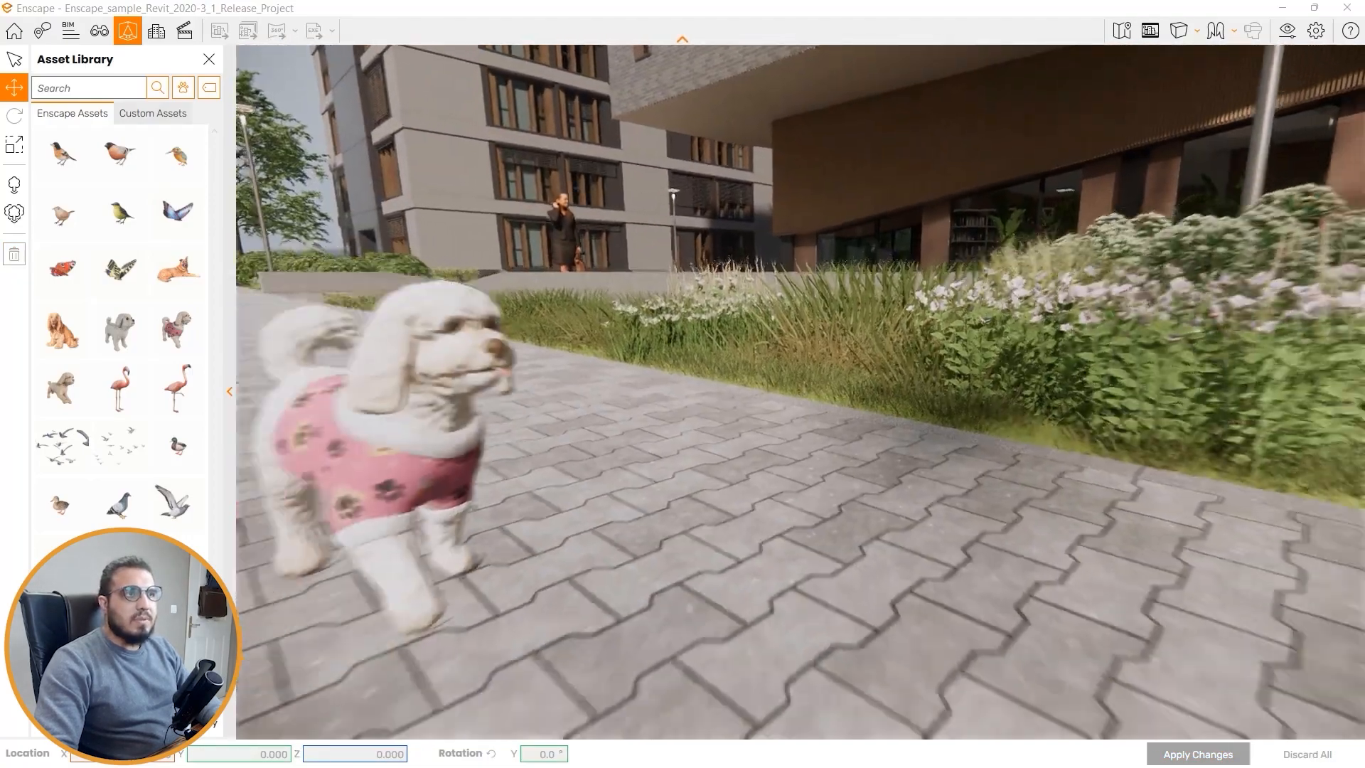
key("w")
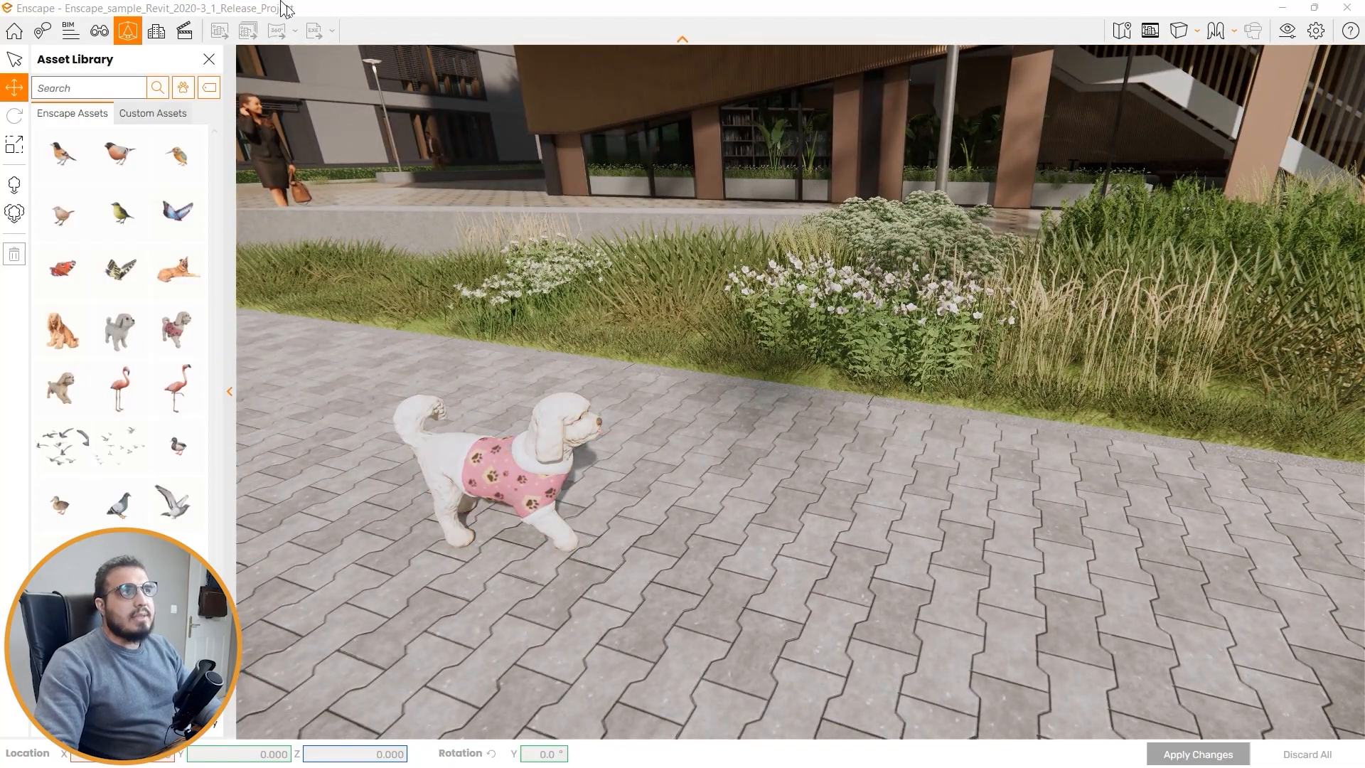
left_click(193, 91)
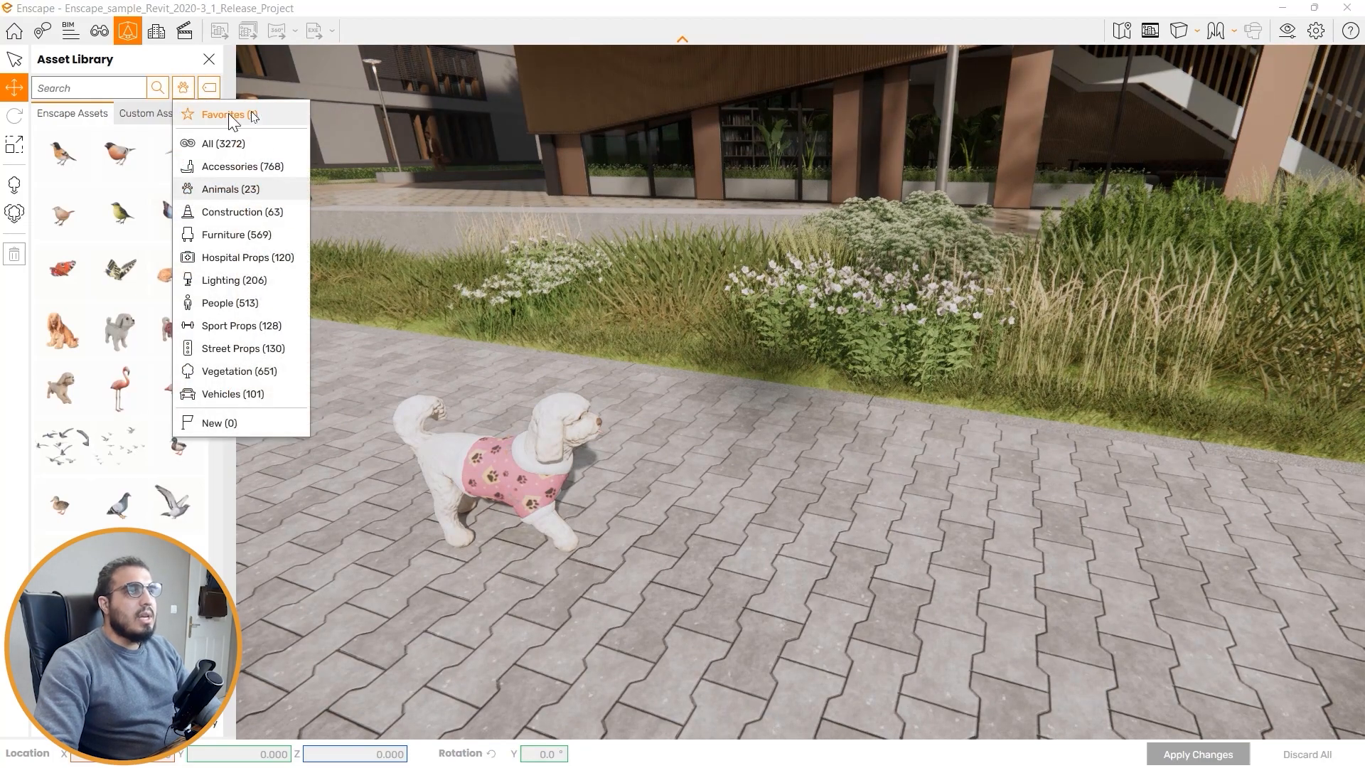
key("Escape")
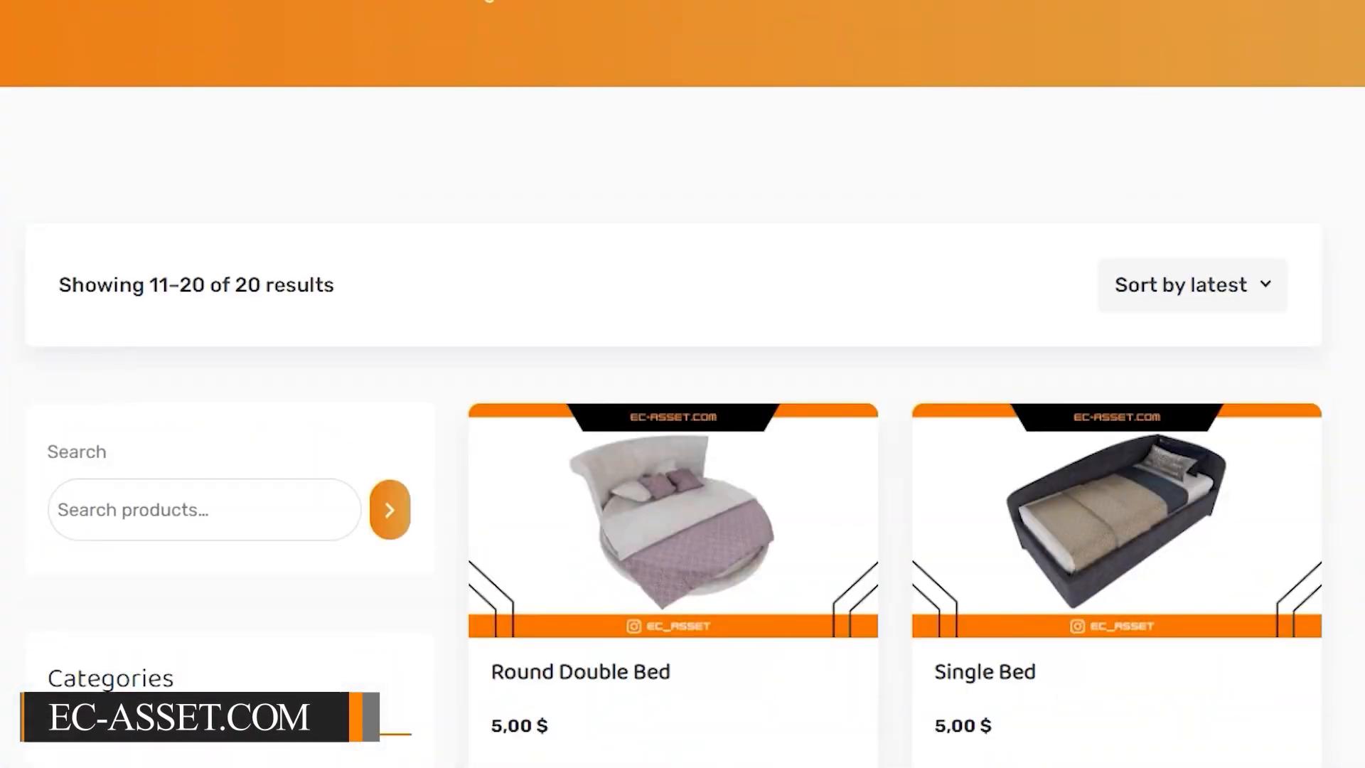
scroll(683, 384, "down", 18)
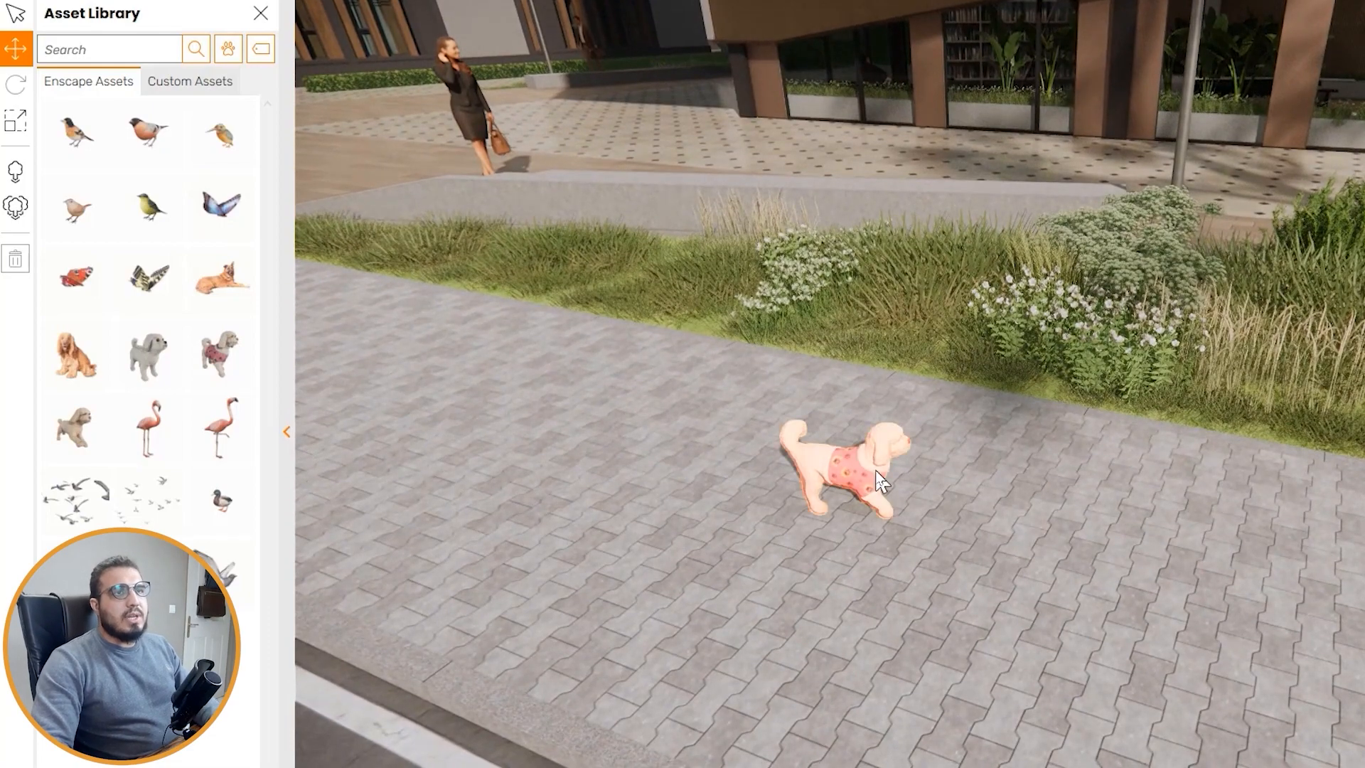
Step: Scale the placed dog up uniformly to several times its size and apply the change to the model
left_click(882, 481)
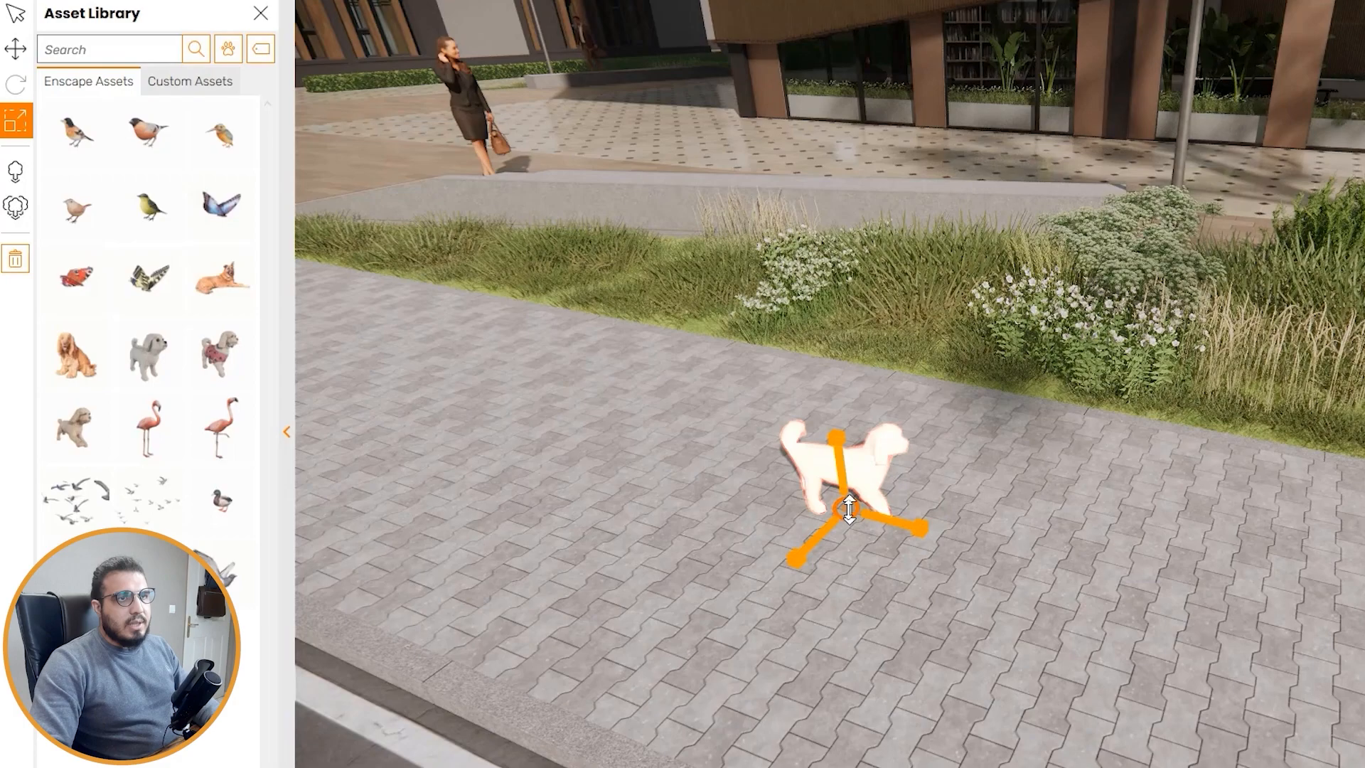
left_click_drag(849, 509, 850, 509)
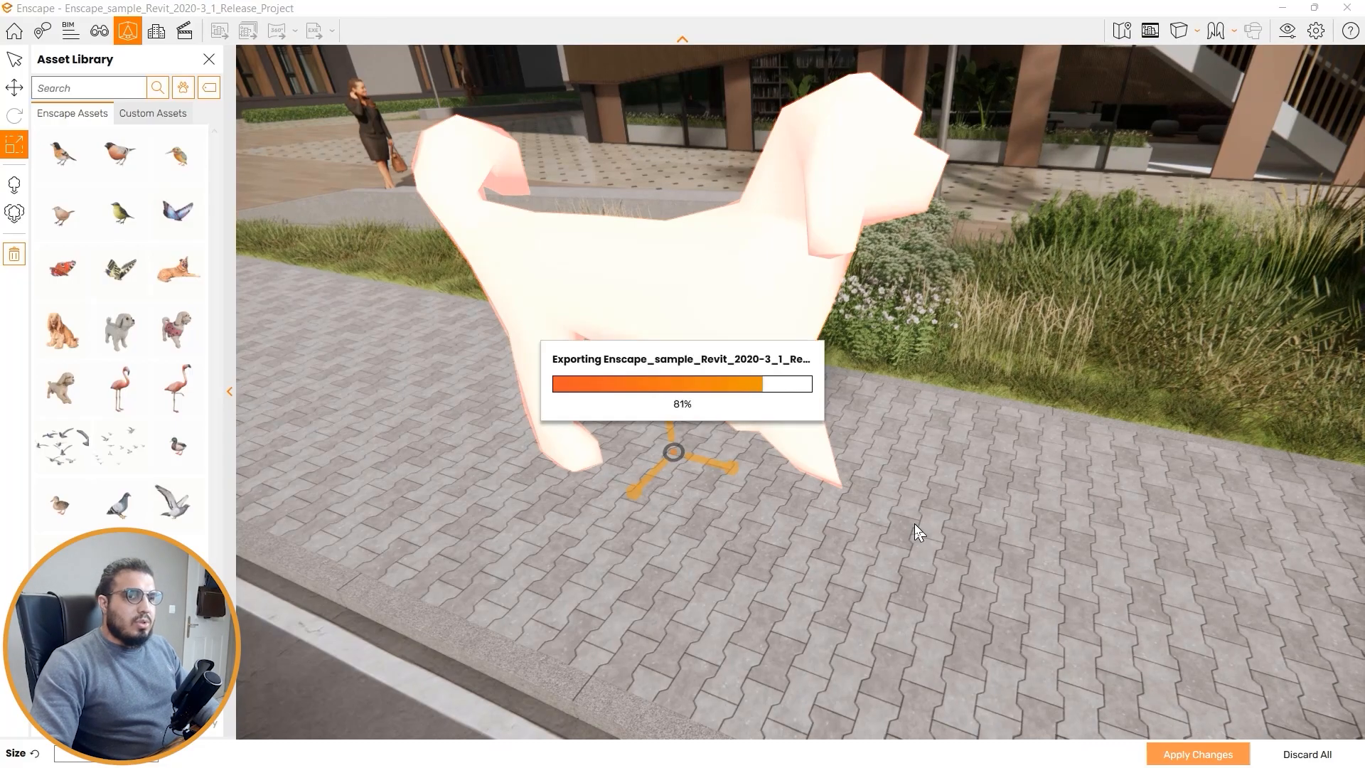
right_click_drag(868, 557, 967, 569)
scroll(918, 558, "down", 4)
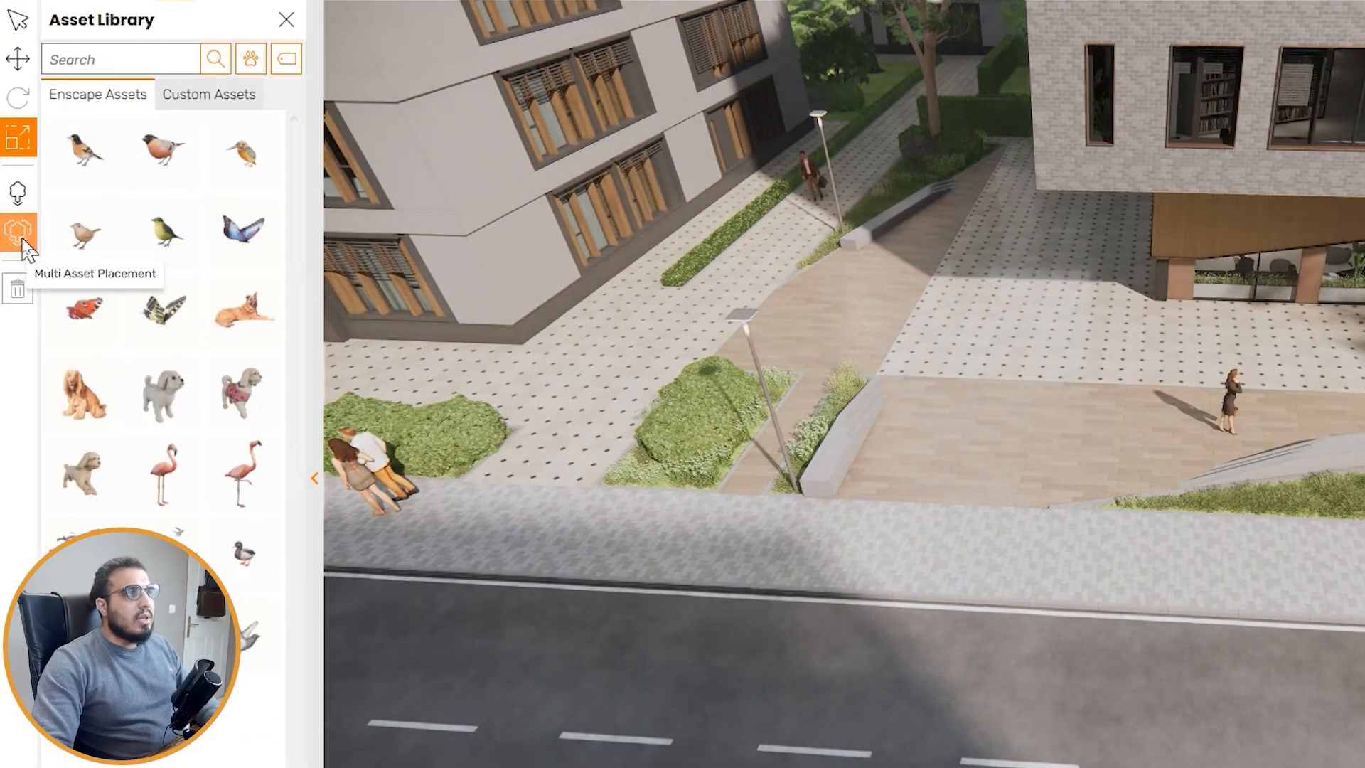
Step: Start Multi Asset Placement with three scattered-leaf assets and define a wide rectangular area across the pavement and road
left_click(18, 233)
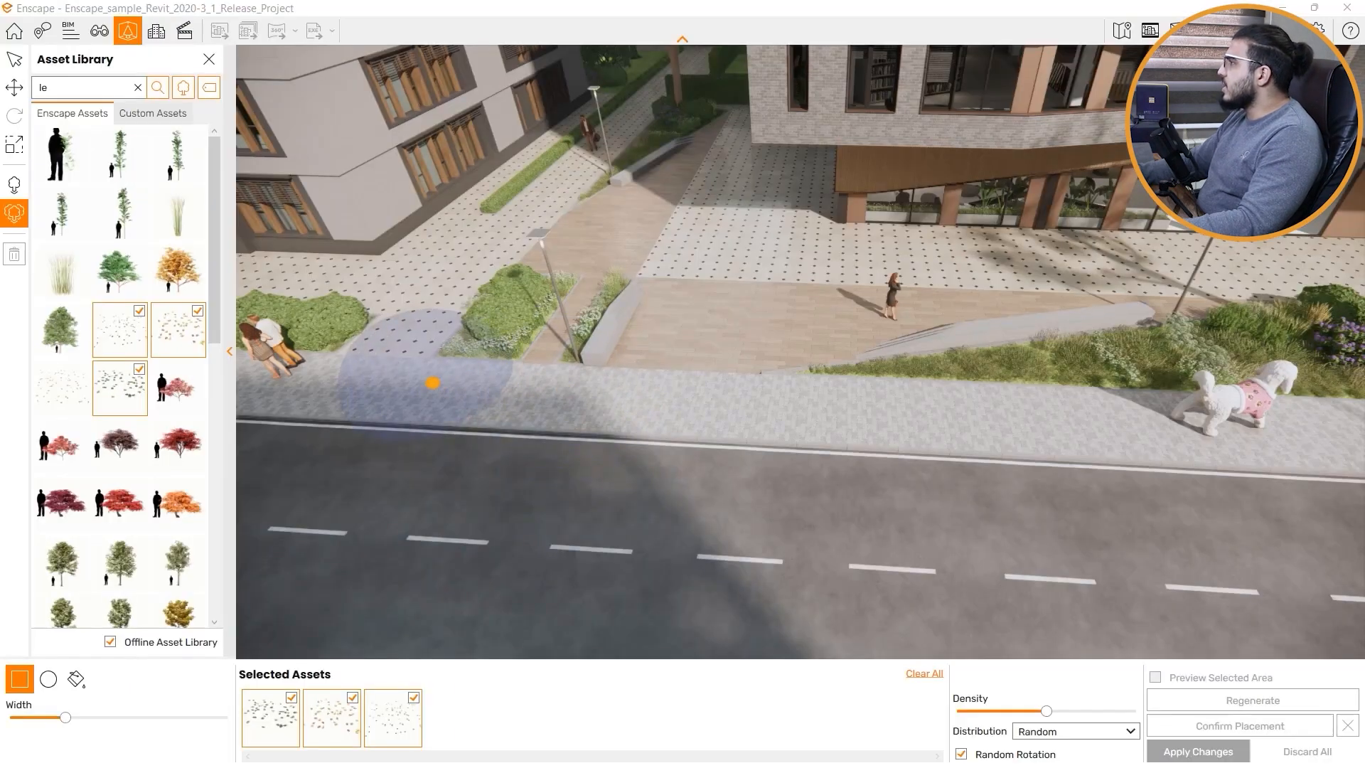
left_click_drag(511, 387, 669, 403)
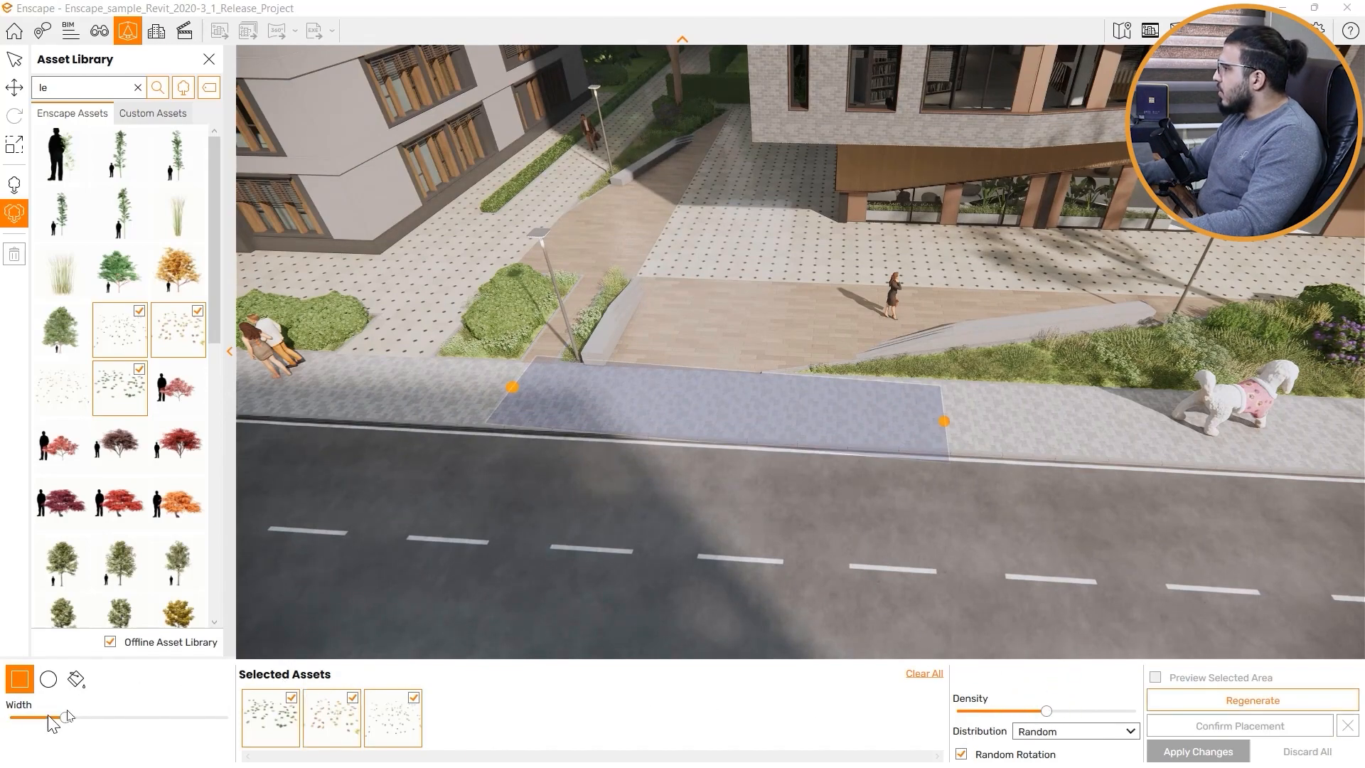
left_click_drag(108, 718, 291, 601)
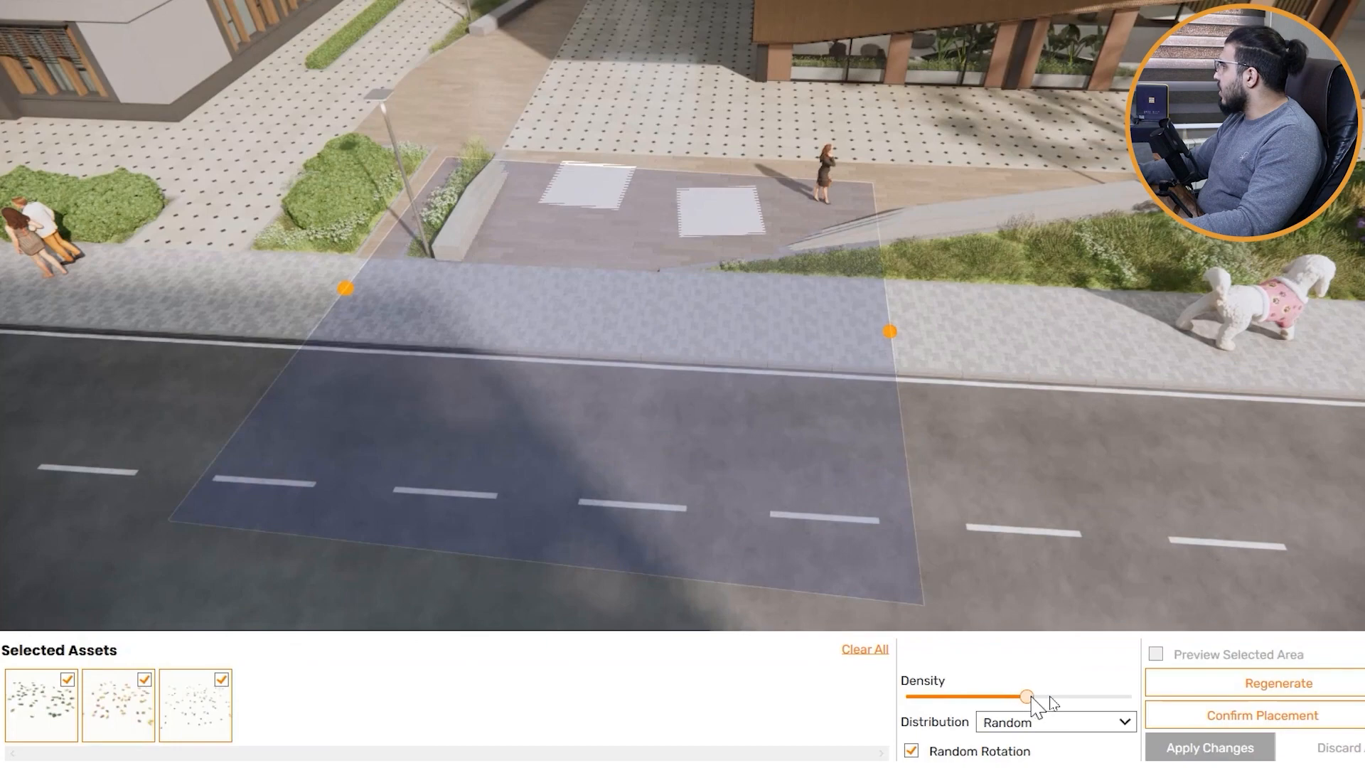
Step: Set the leaf placement's density to maximum and its distribution to Uniform, then confirm the placement and apply the changes
left_click_drag(1031, 698, 1085, 697)
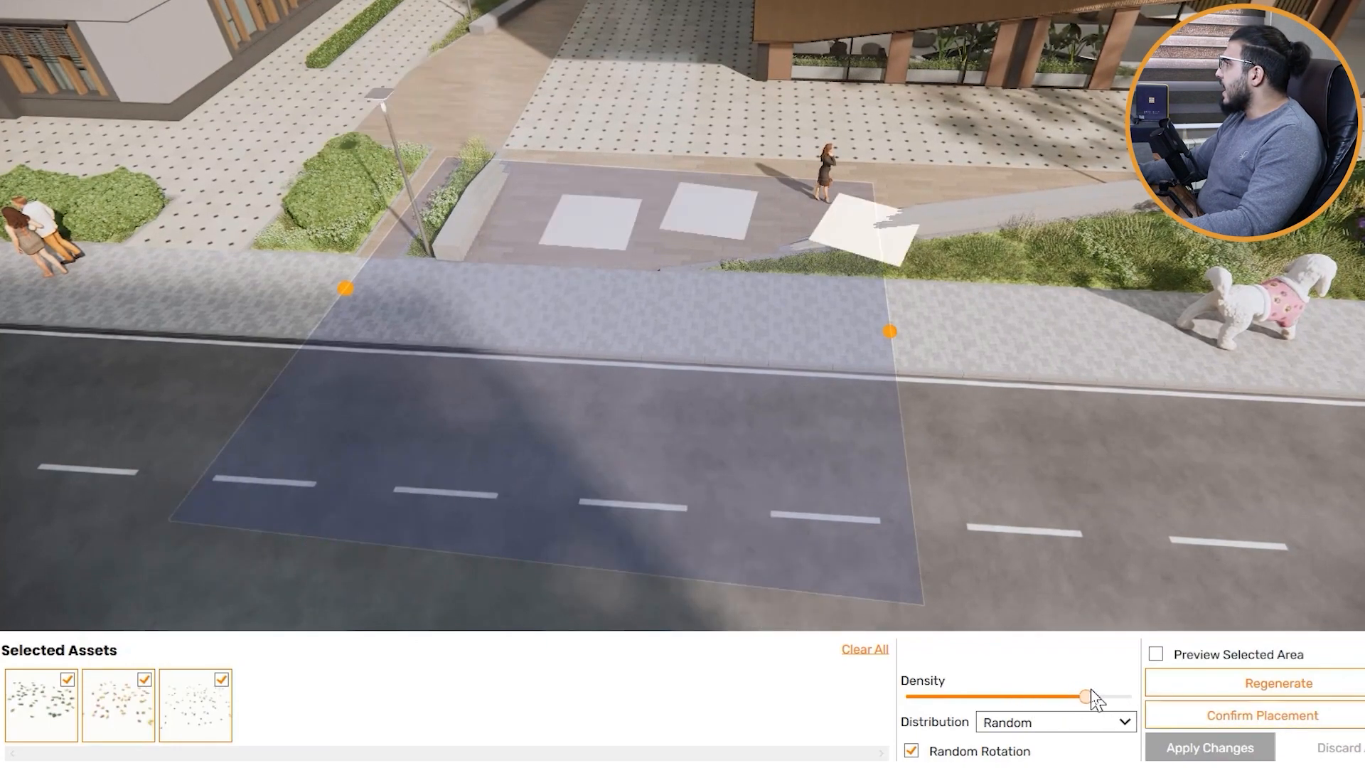
left_click_drag(1126, 696, 1079, 694)
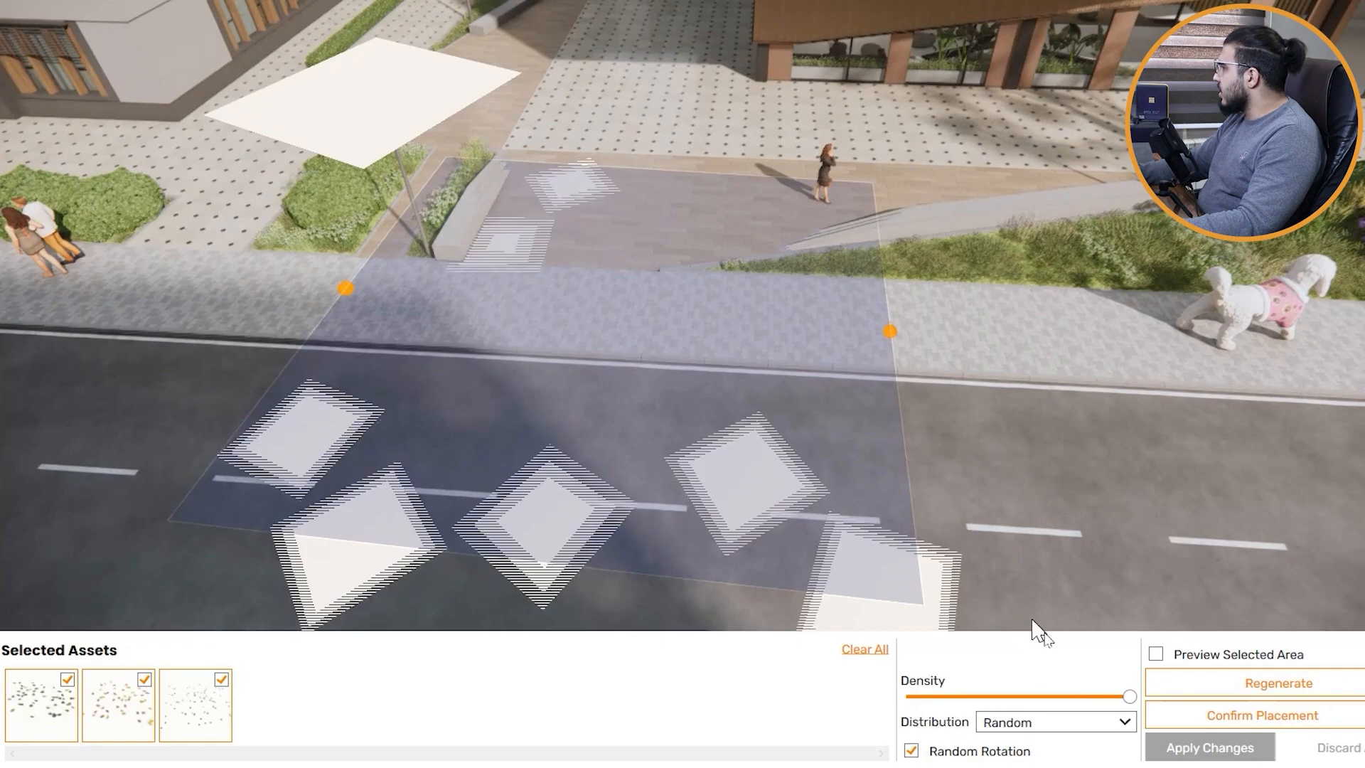
left_click(1034, 724)
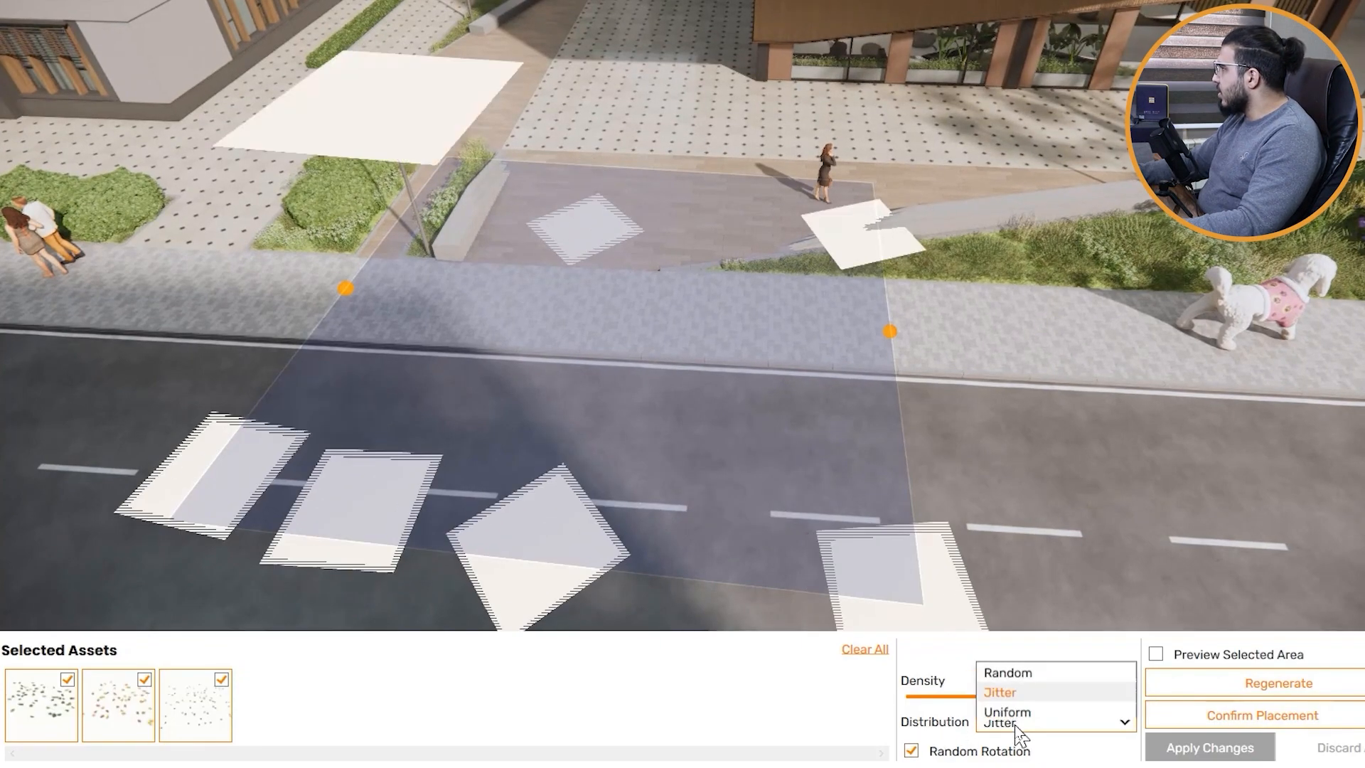
left_click(1030, 702)
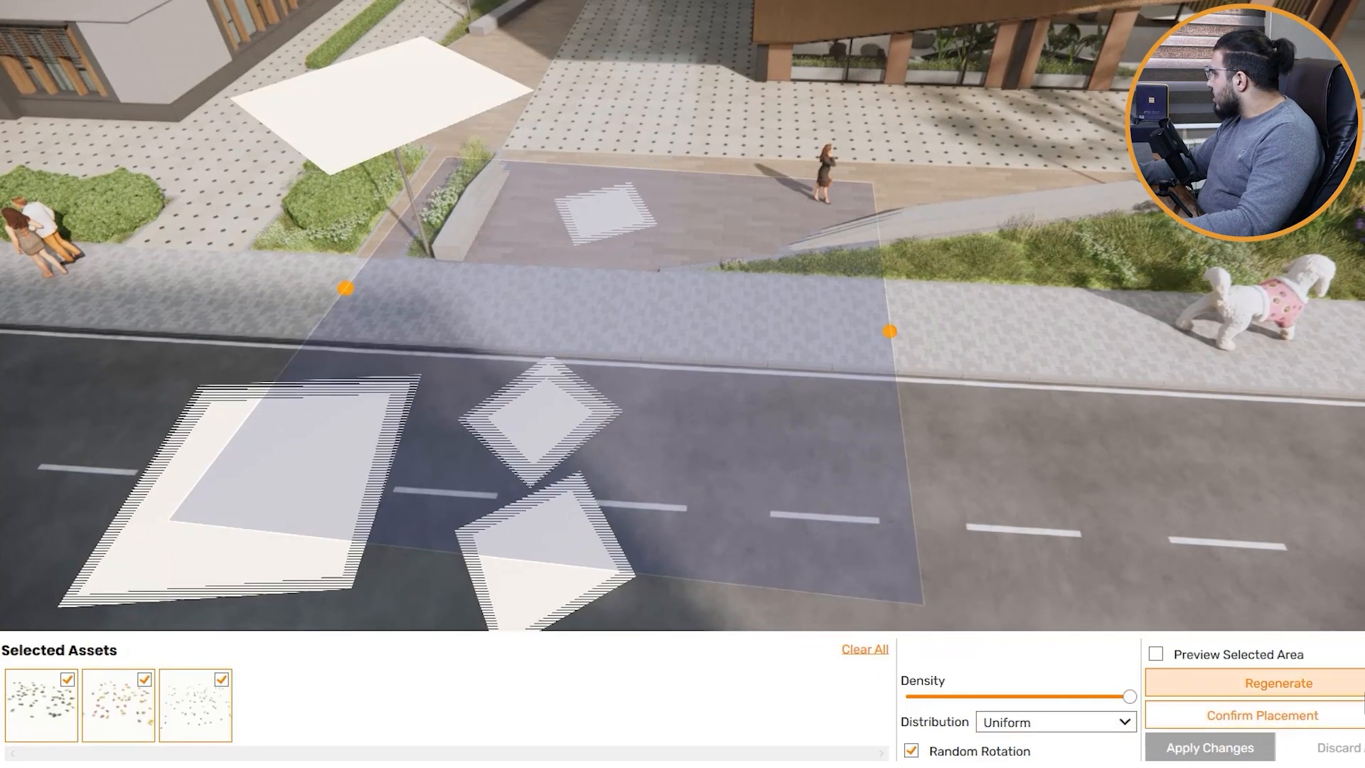
left_click(1313, 727)
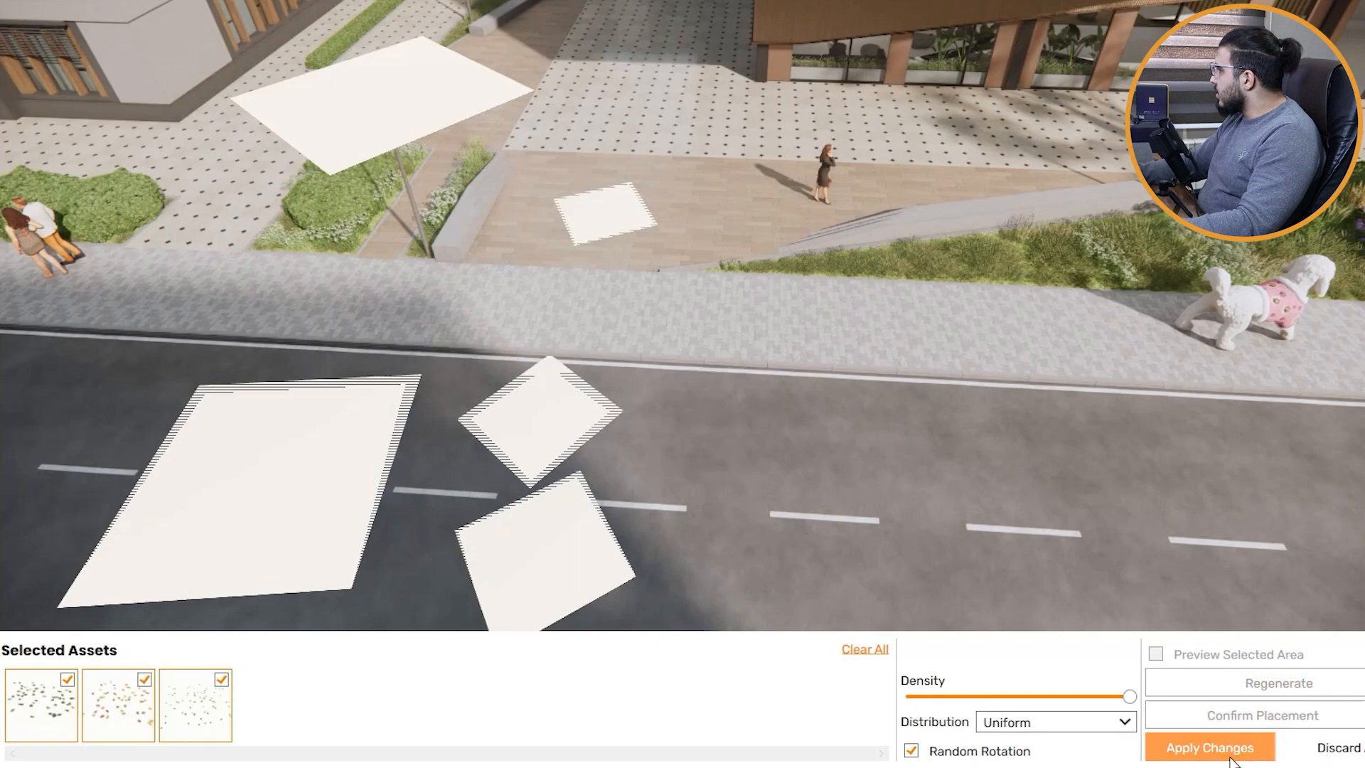
left_click(1211, 754)
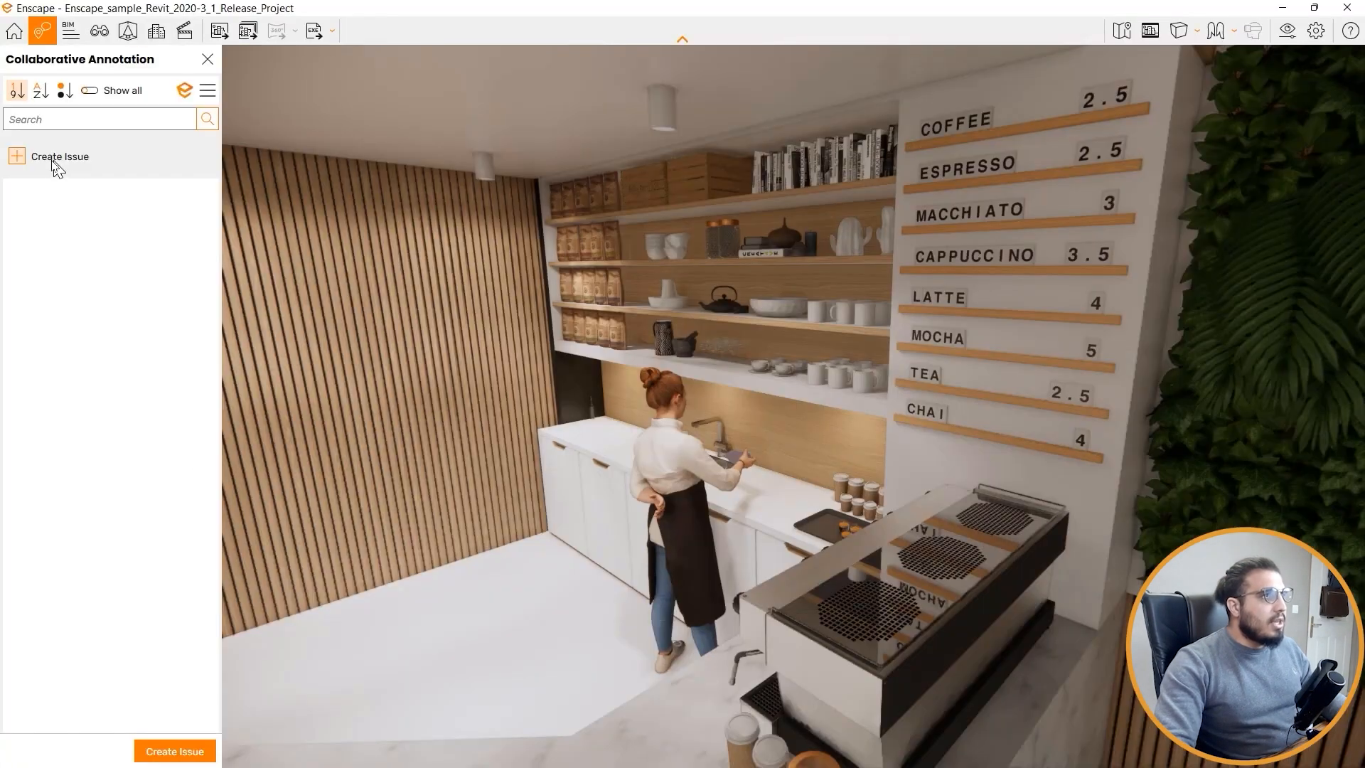
Step: Create a collaborative annotation issue in the coffee bar titled "sasda" with the description "dsdsdfsfsf", and close the annotations
left_click(132, 375)
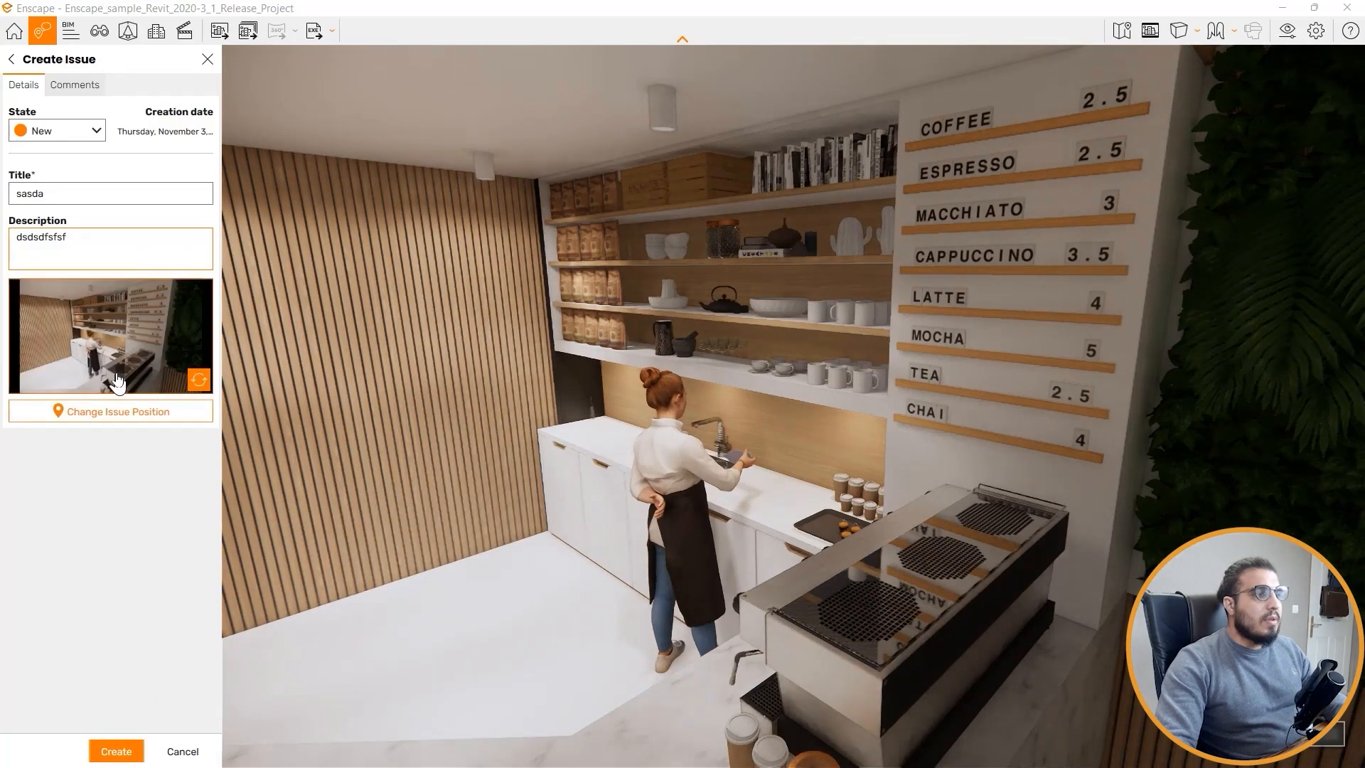
left_click(126, 752)
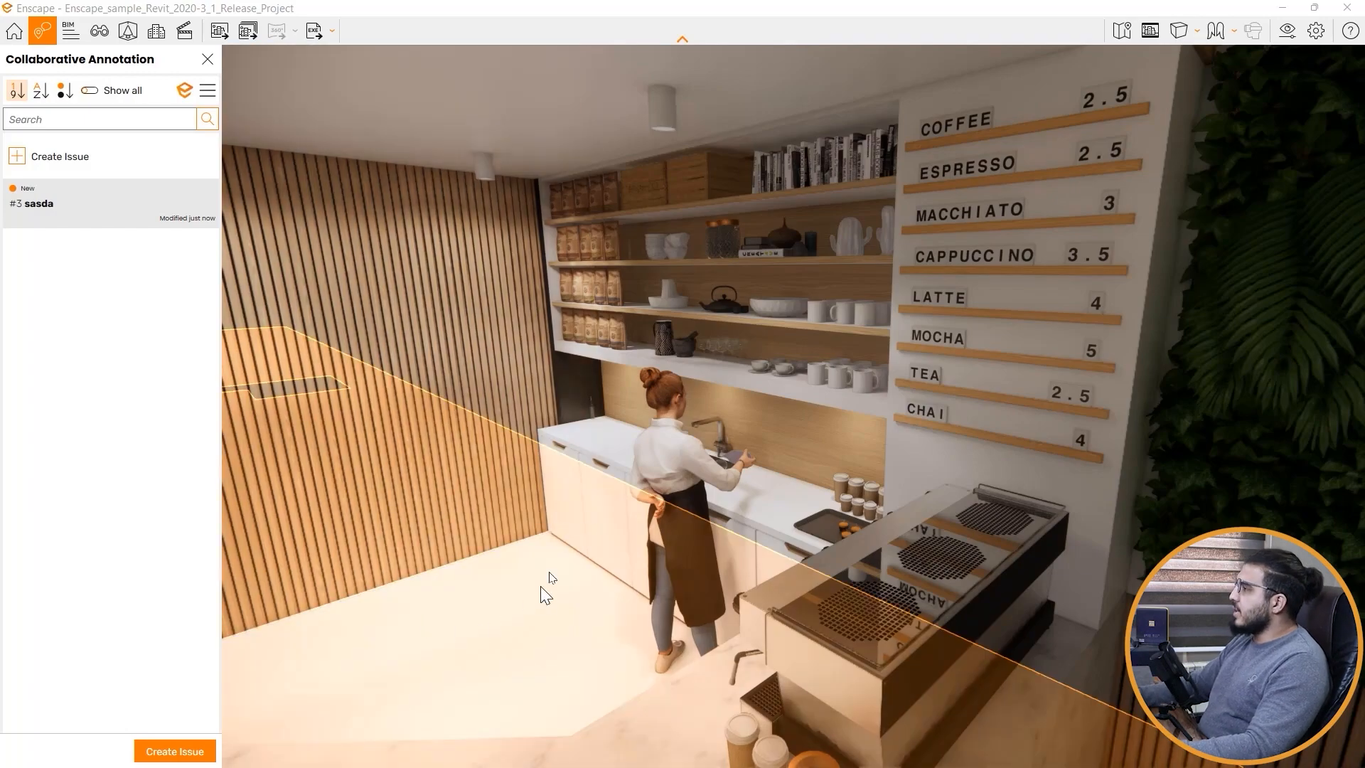
left_click(207, 60)
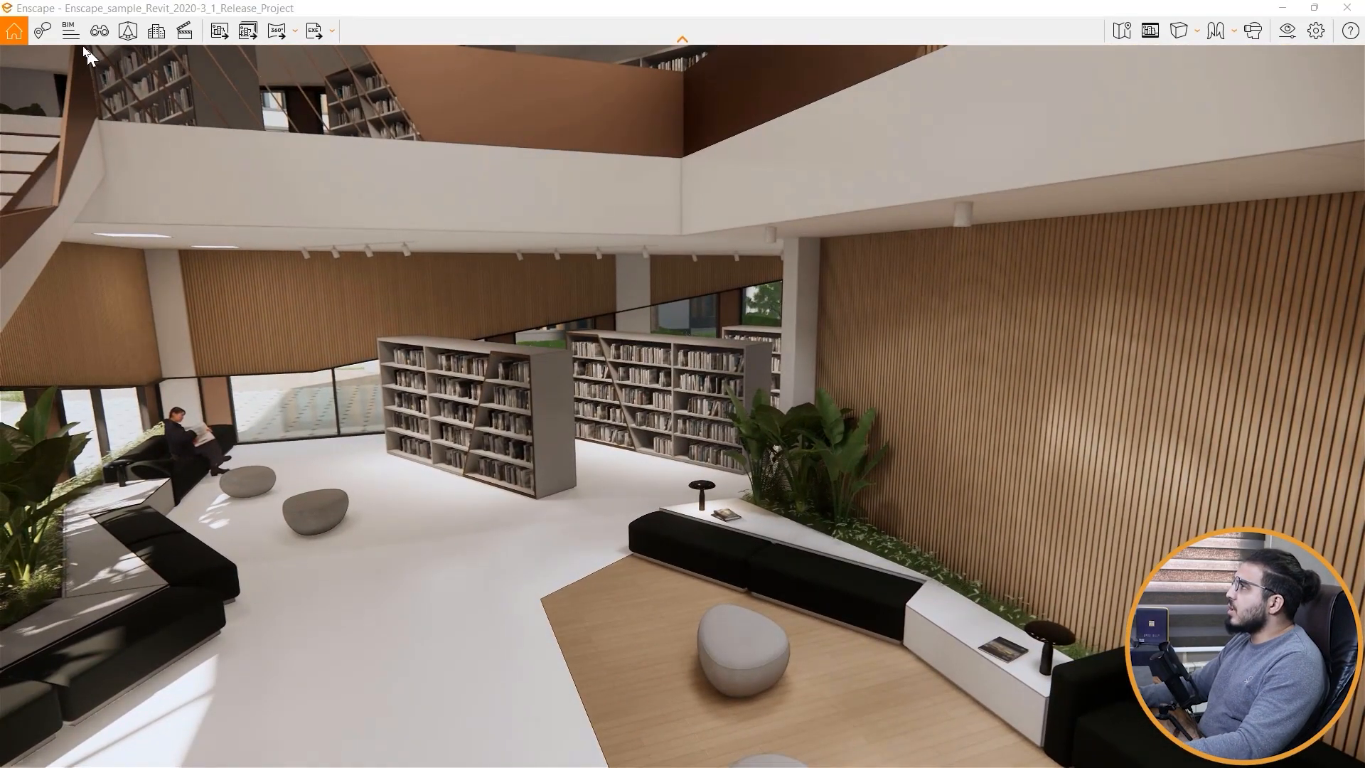
Step: Show the BIM information in the library interior and examine the ground-floor slab 00_Floor_GF
left_click(69, 32)
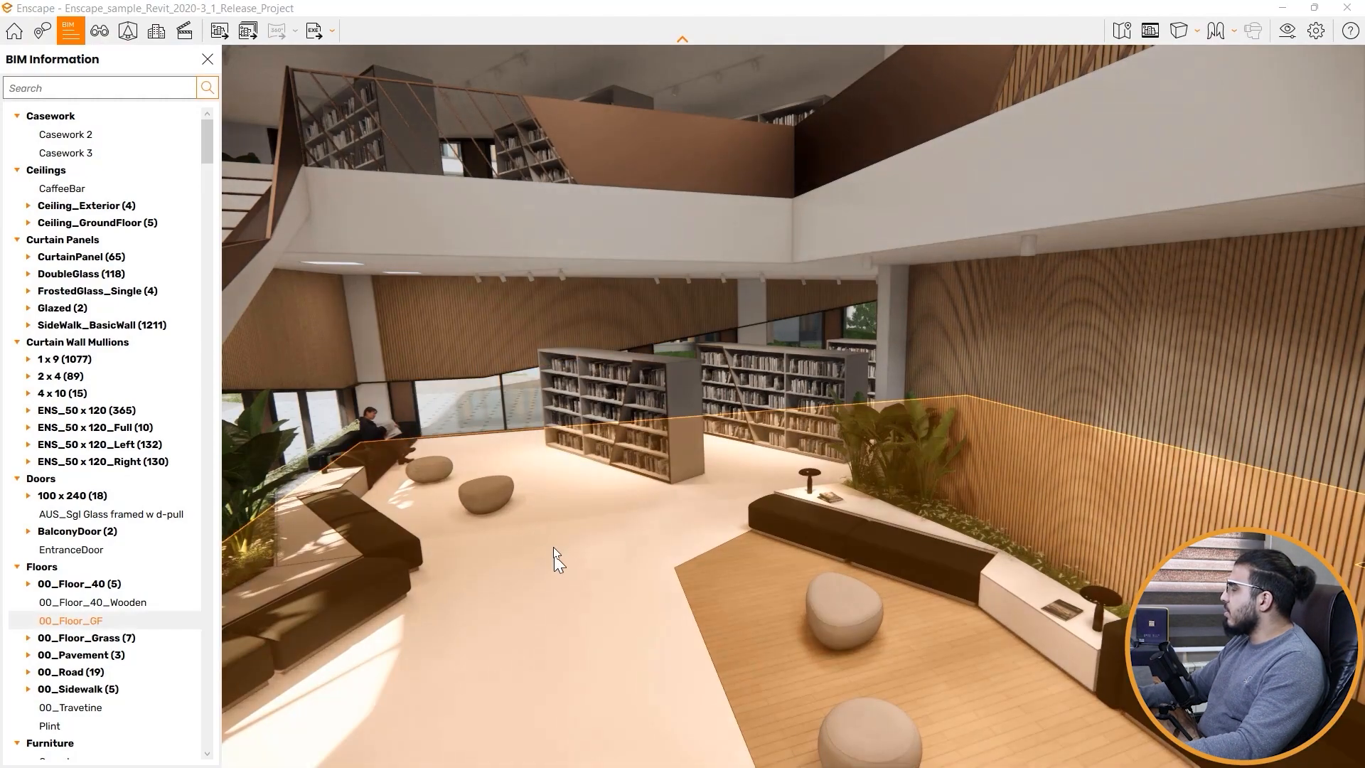
left_click(558, 552)
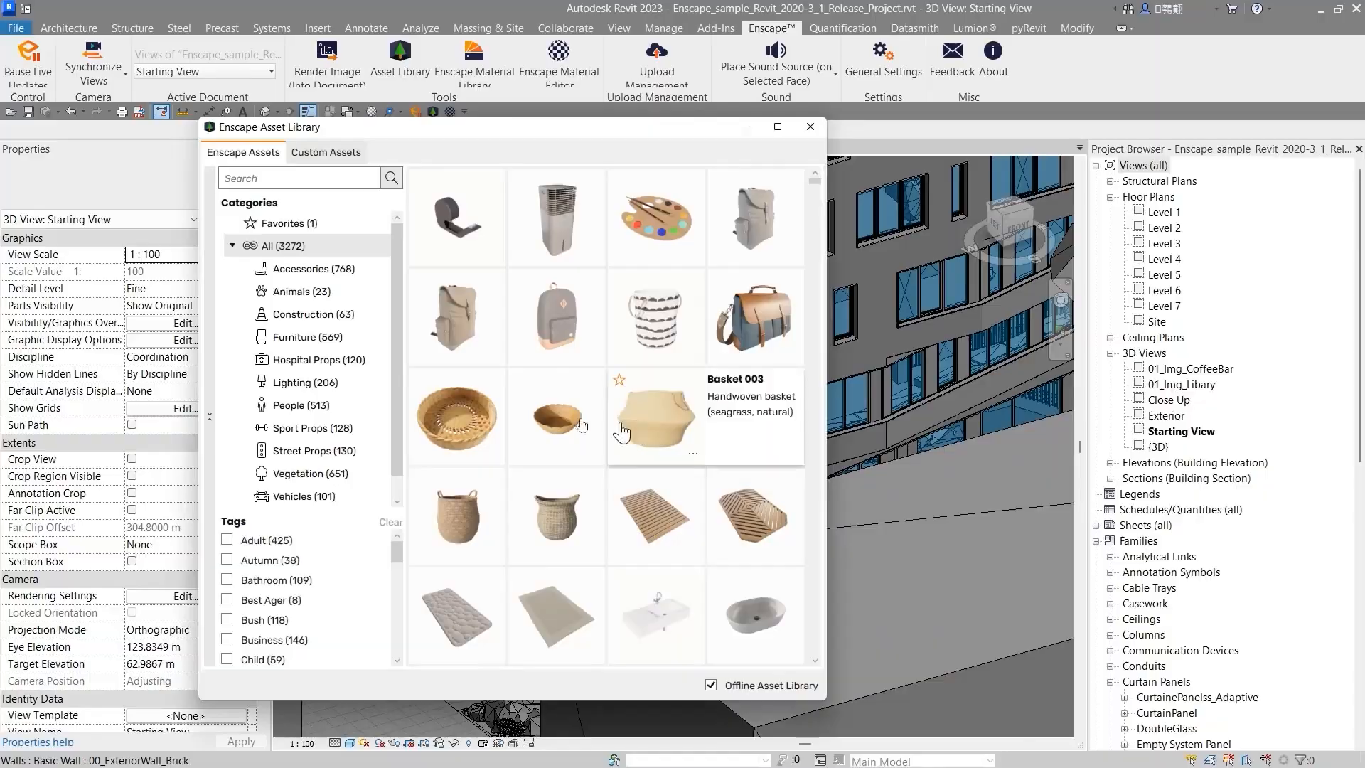
Step: Place the Basket 001 Wicker asset from the Revit-side Enscape Asset Library on the pavement in the Starting View
left_click(622, 431)
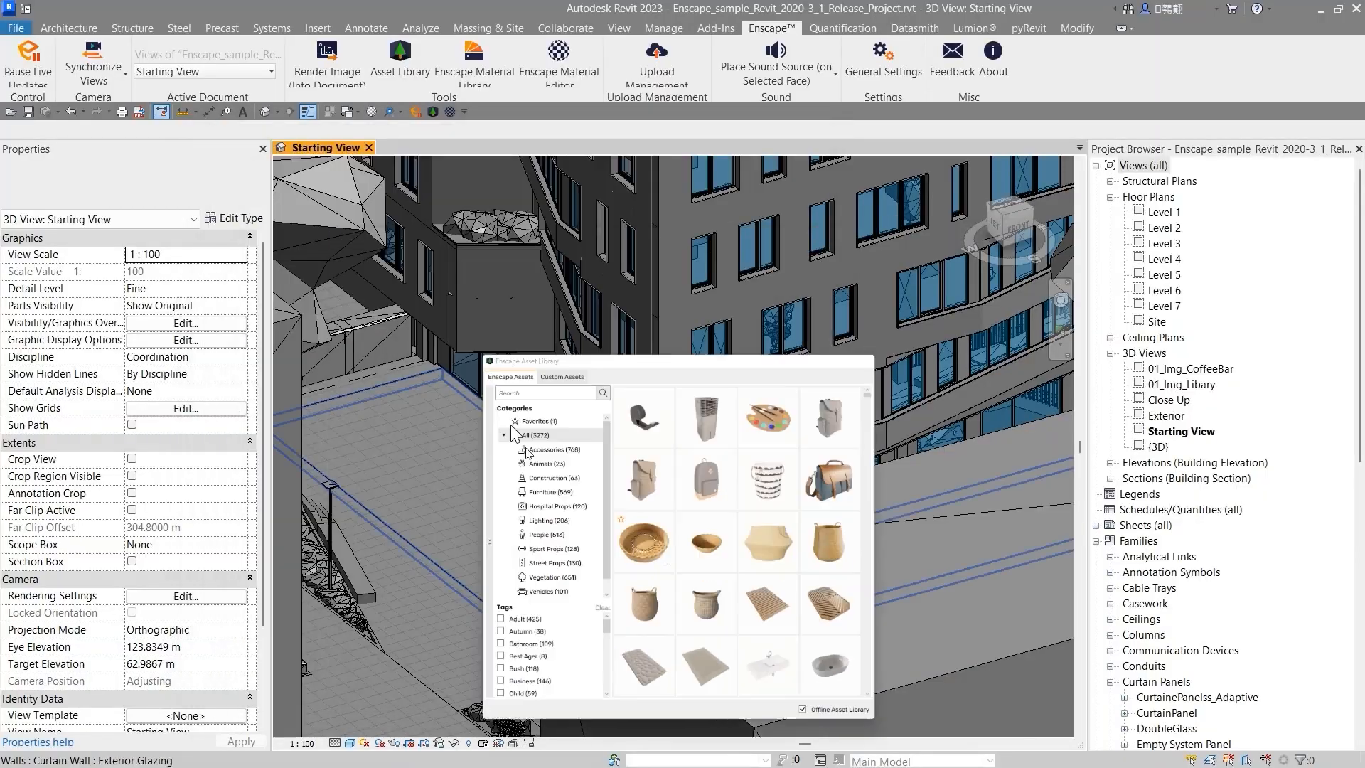
scroll(493, 522, "up", 5)
left_click(545, 461)
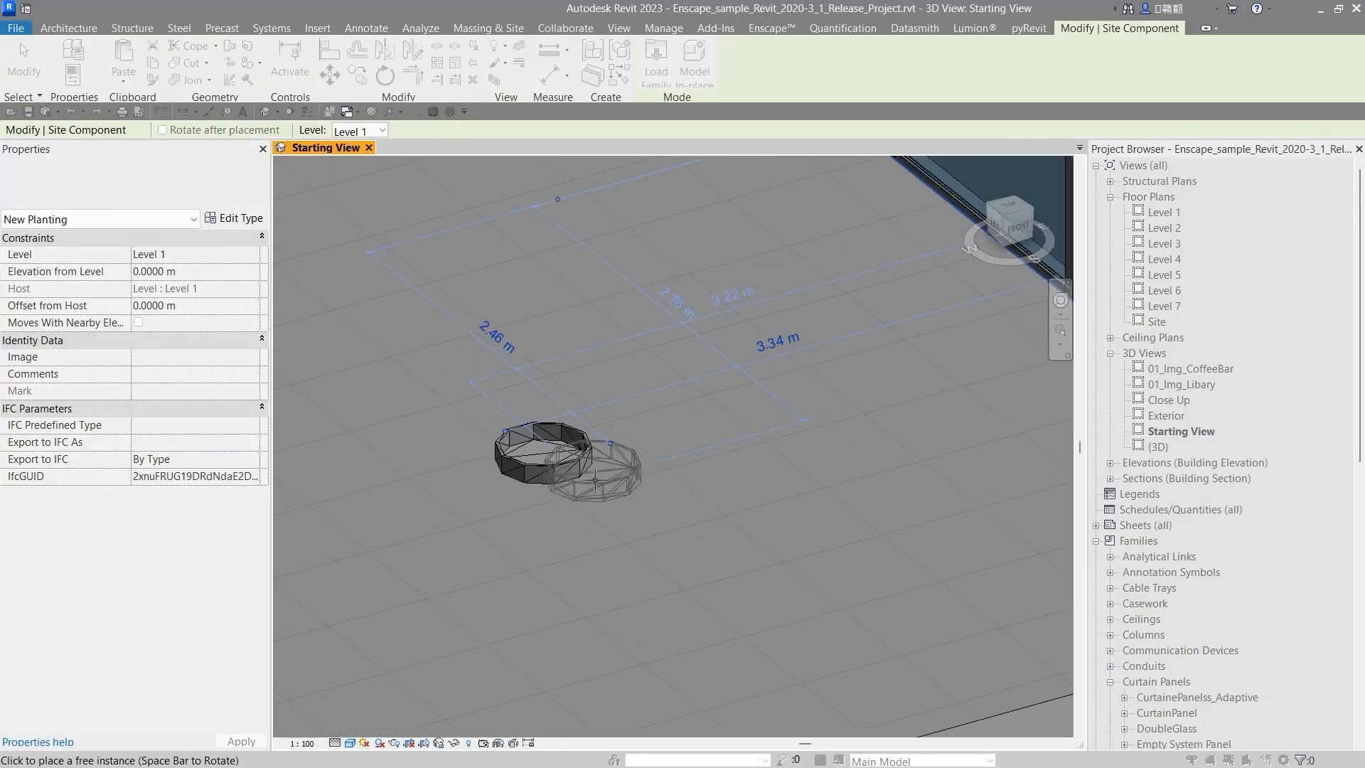
middle_click_drag(850, 517, 896, 541)
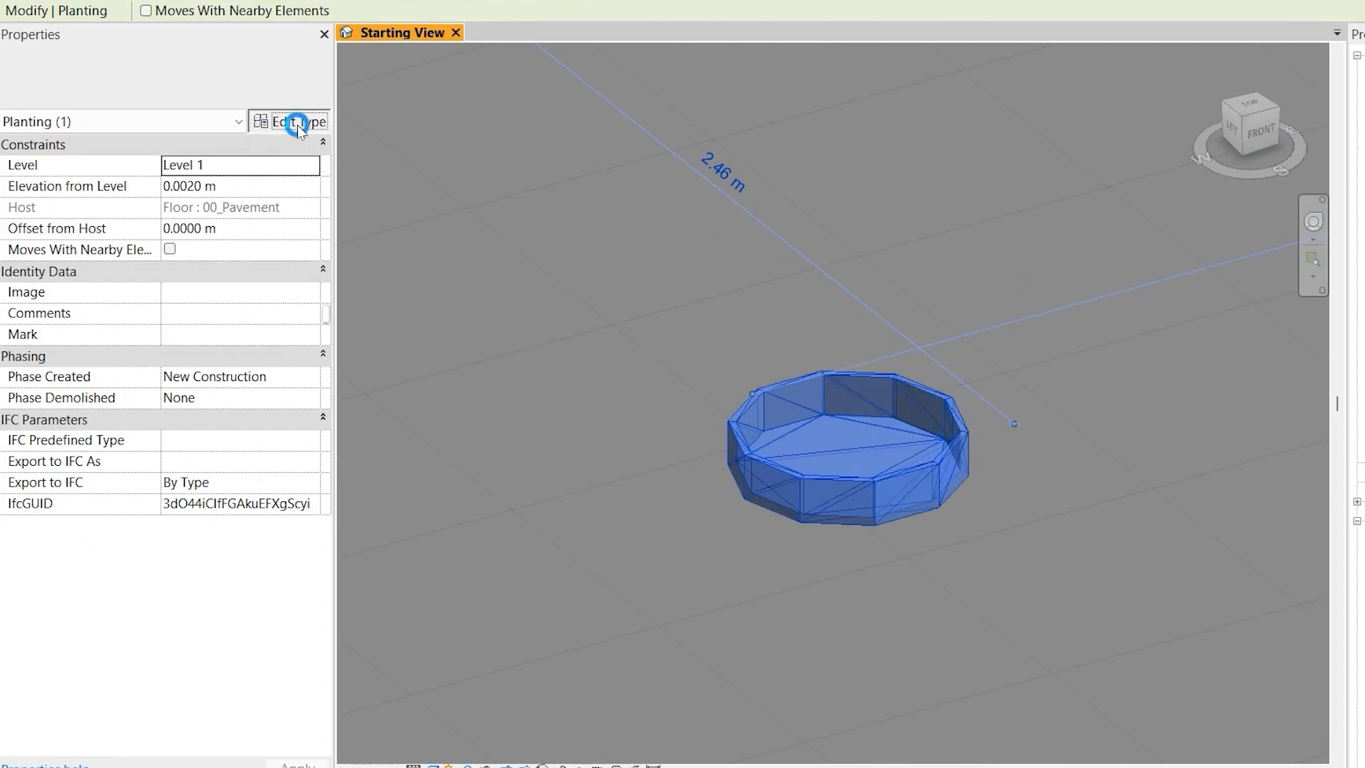
Step: Increase the height in the wicker basket's type properties, compare it in the Enscape view, and delete the basket
left_click(297, 124)
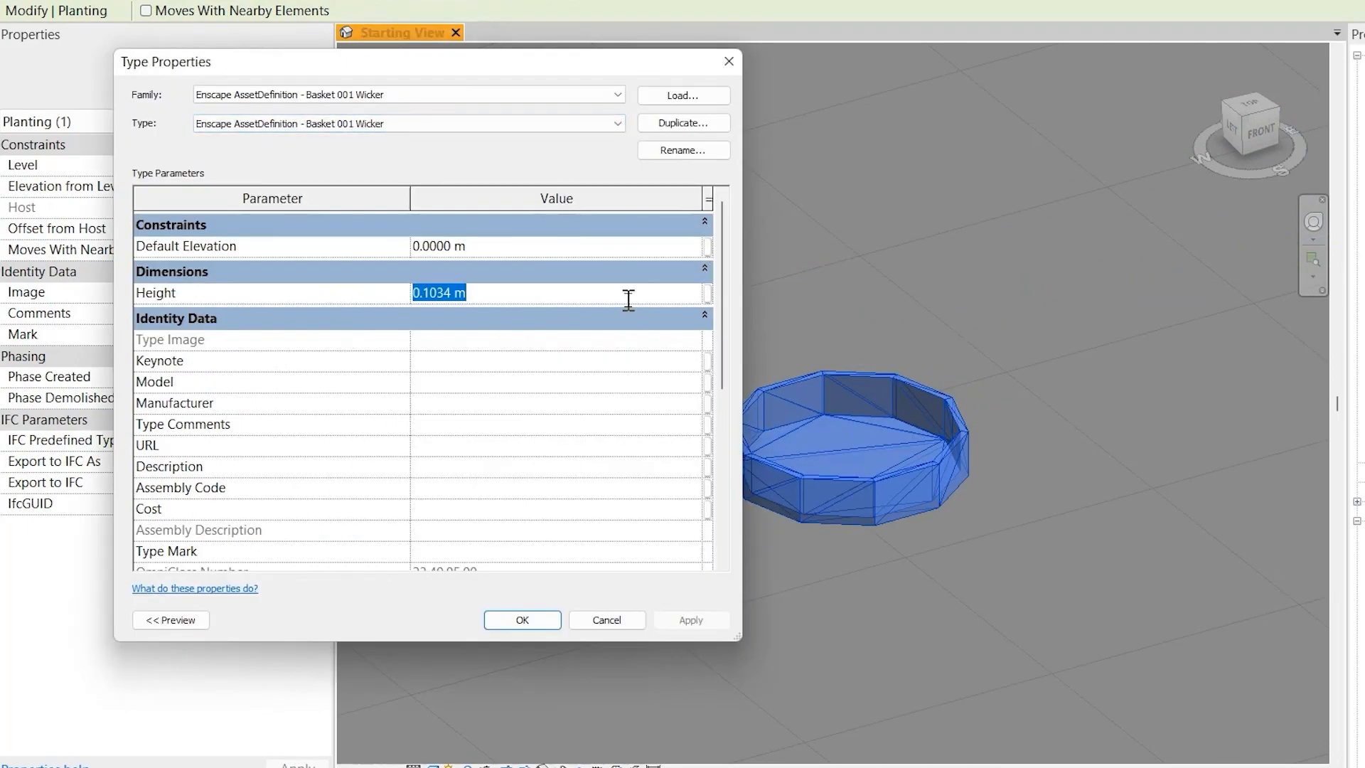
left_click(522, 620)
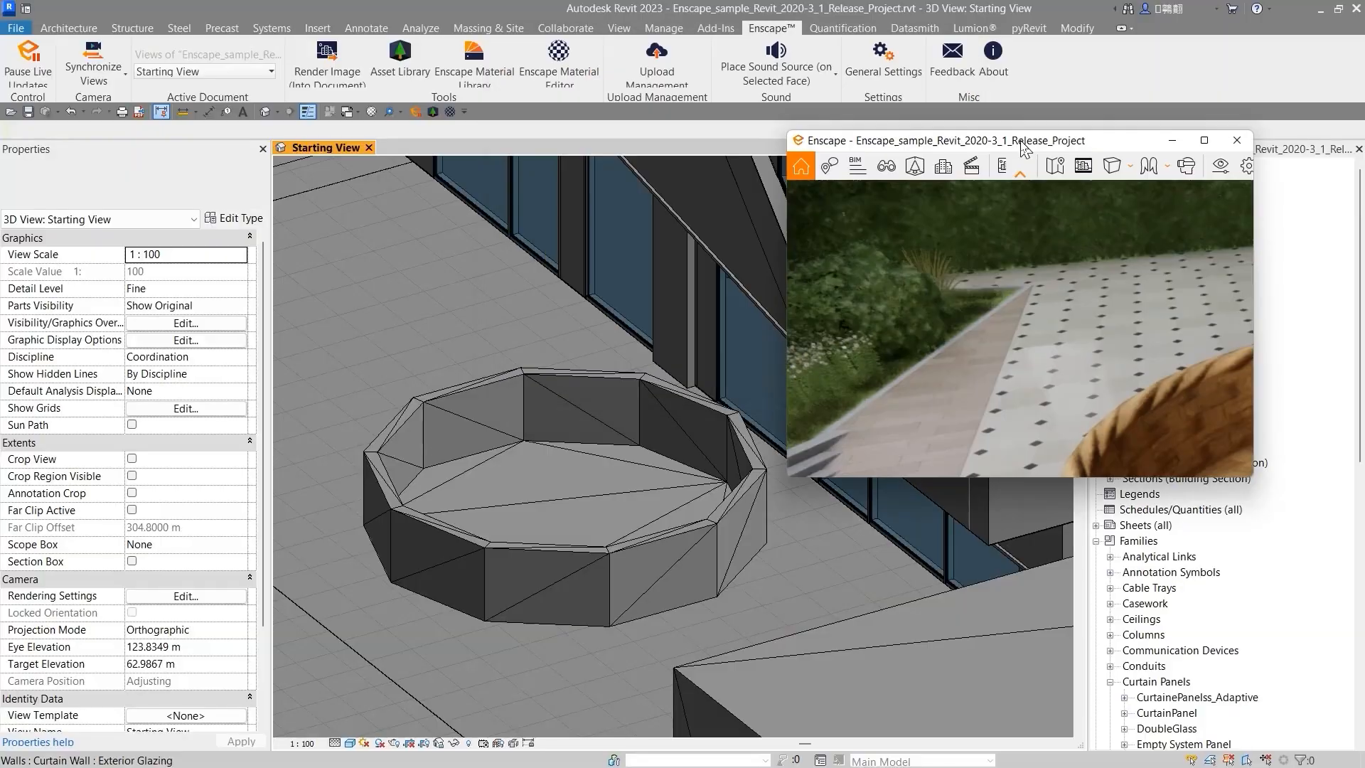
left_click_drag(1021, 142, 943, 265)
left_click(479, 559)
key("Delete")
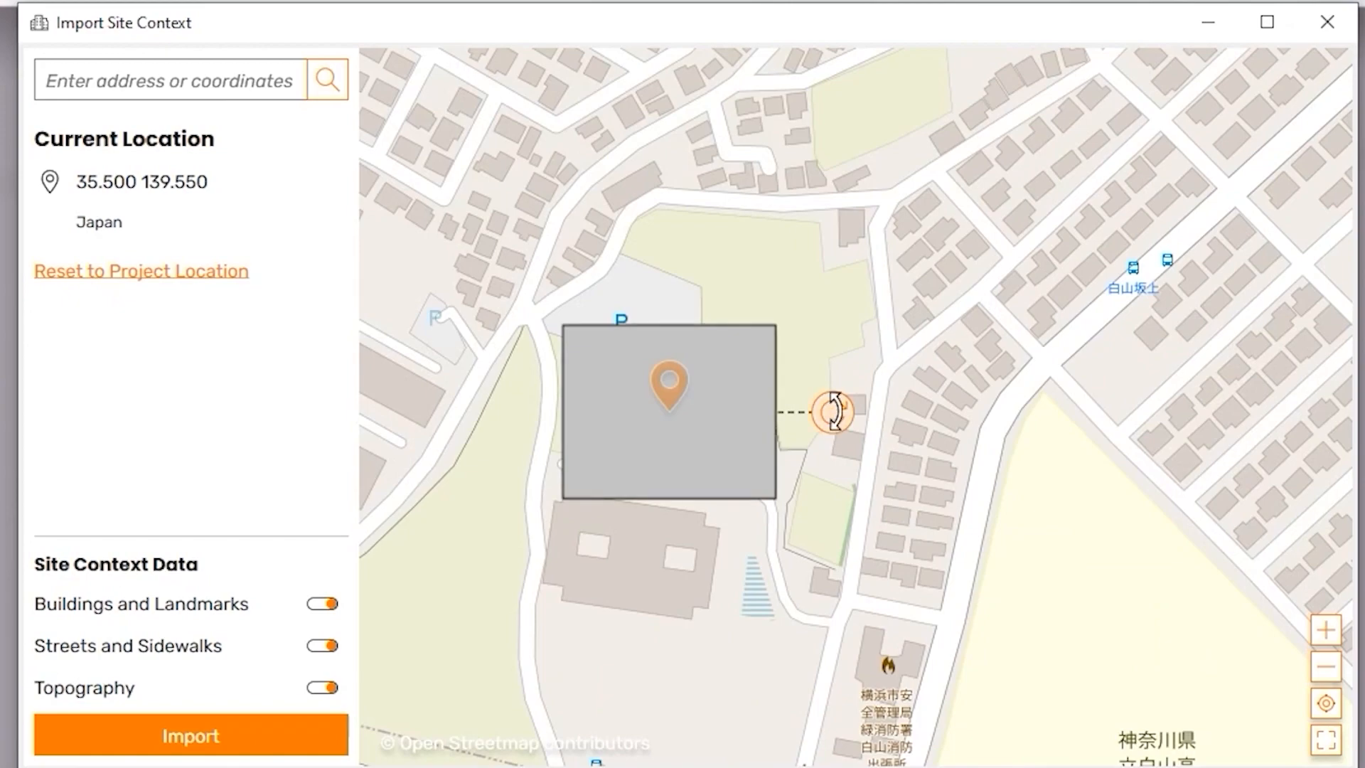
Step: Rotate the site context import area clockwise on the map and move its location pin north-east
left_click_drag(825, 411, 828, 435)
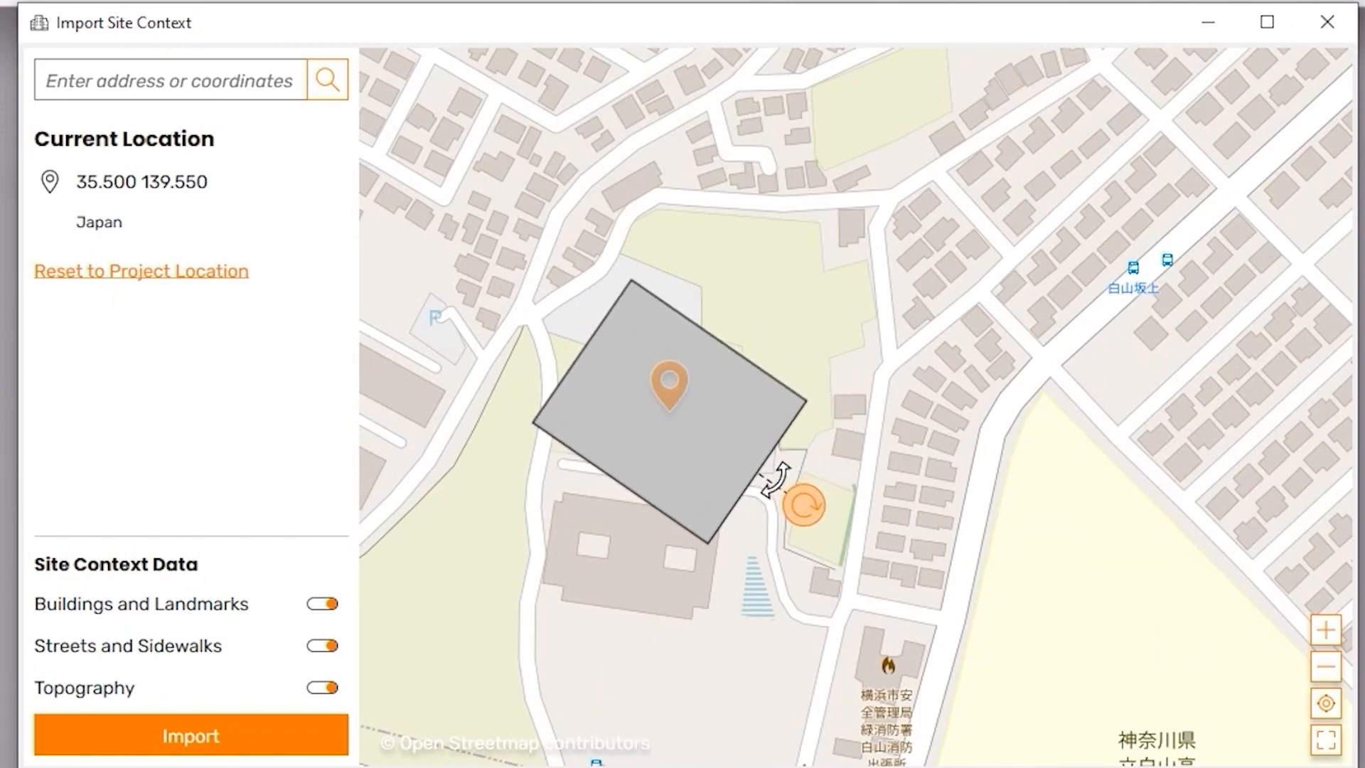
left_click_drag(779, 478, 797, 470)
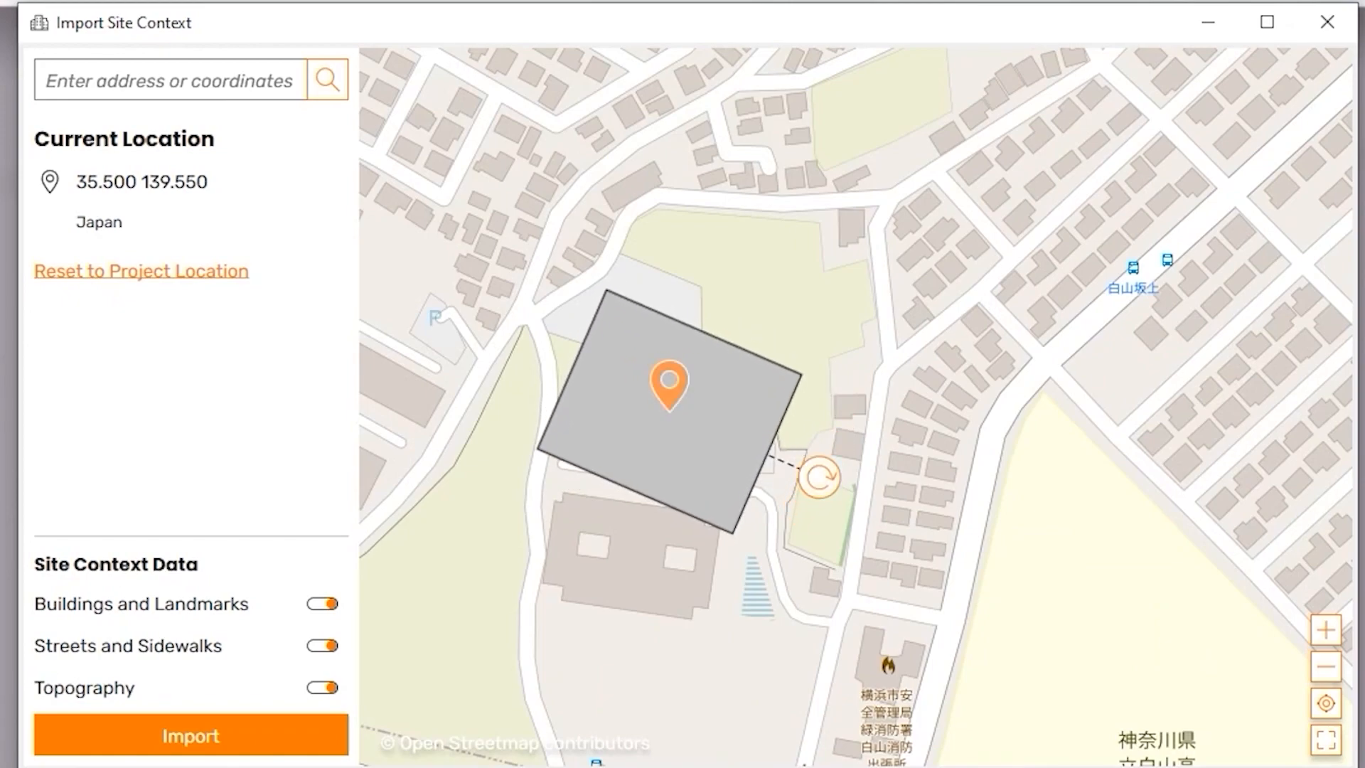
left_click_drag(669, 411, 737, 329)
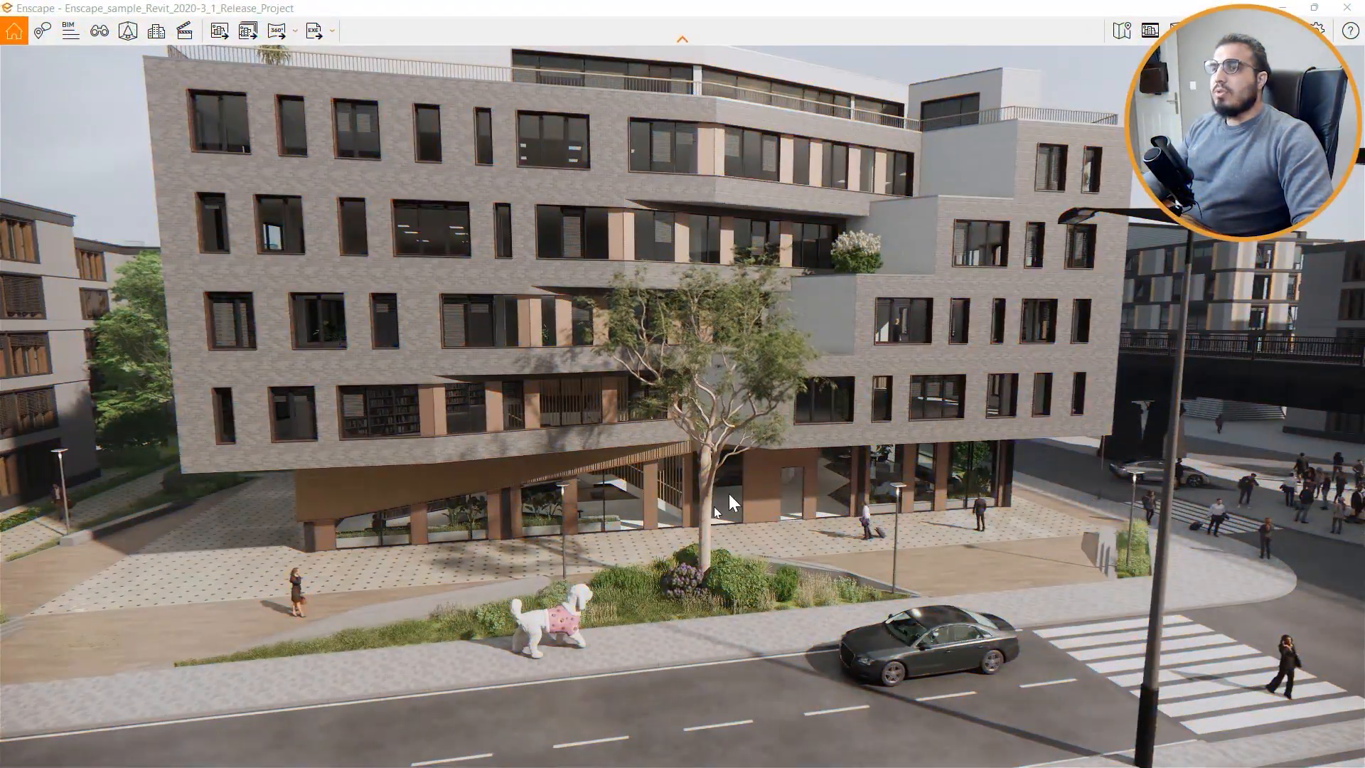
Step: Create a video path with a first keyframe facing the building's front facade and a last keyframe at its paved corner
left_click_drag(797, 446, 803, 467)
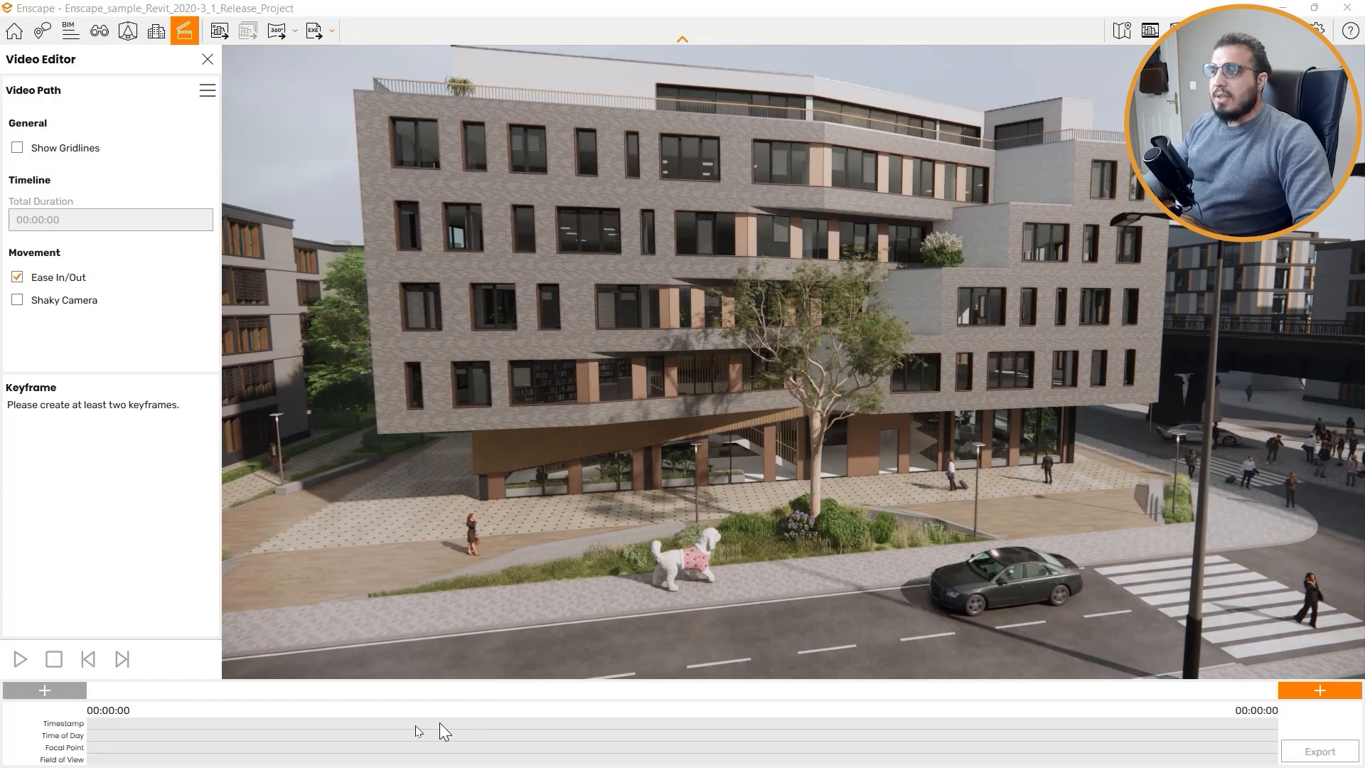
left_click(44, 689)
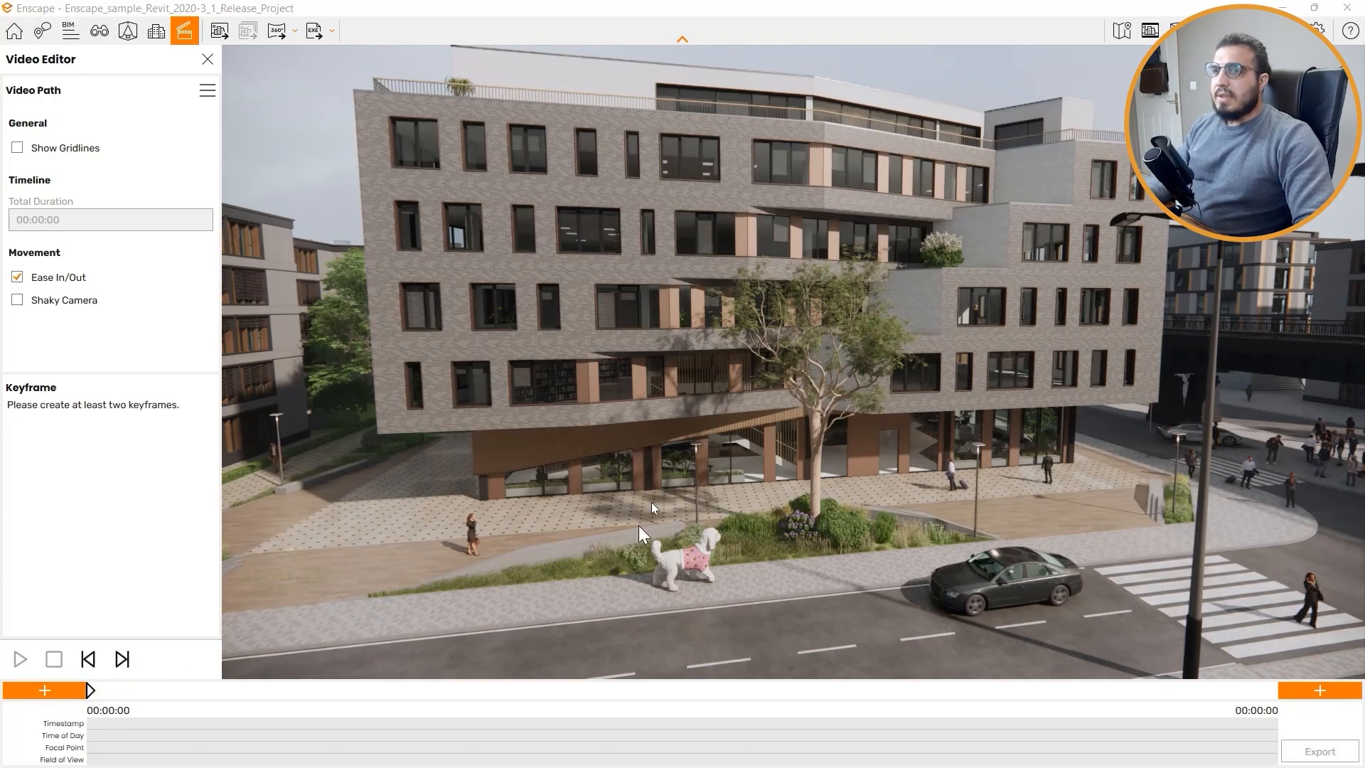
key("w")
left_click_drag(765, 509, 1351, 359)
key("w")
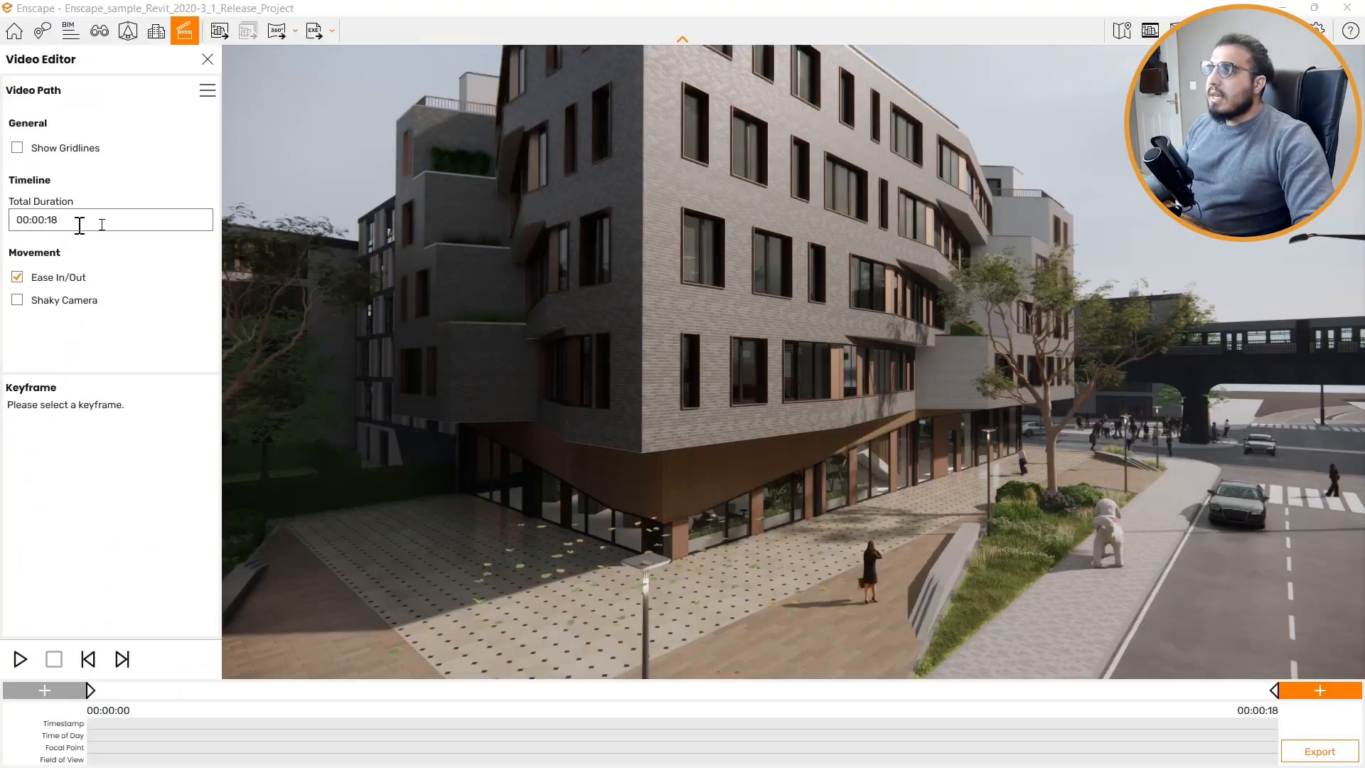
Step: Preview the video path, set its total duration to 8 seconds, and play it again
left_click(31, 661)
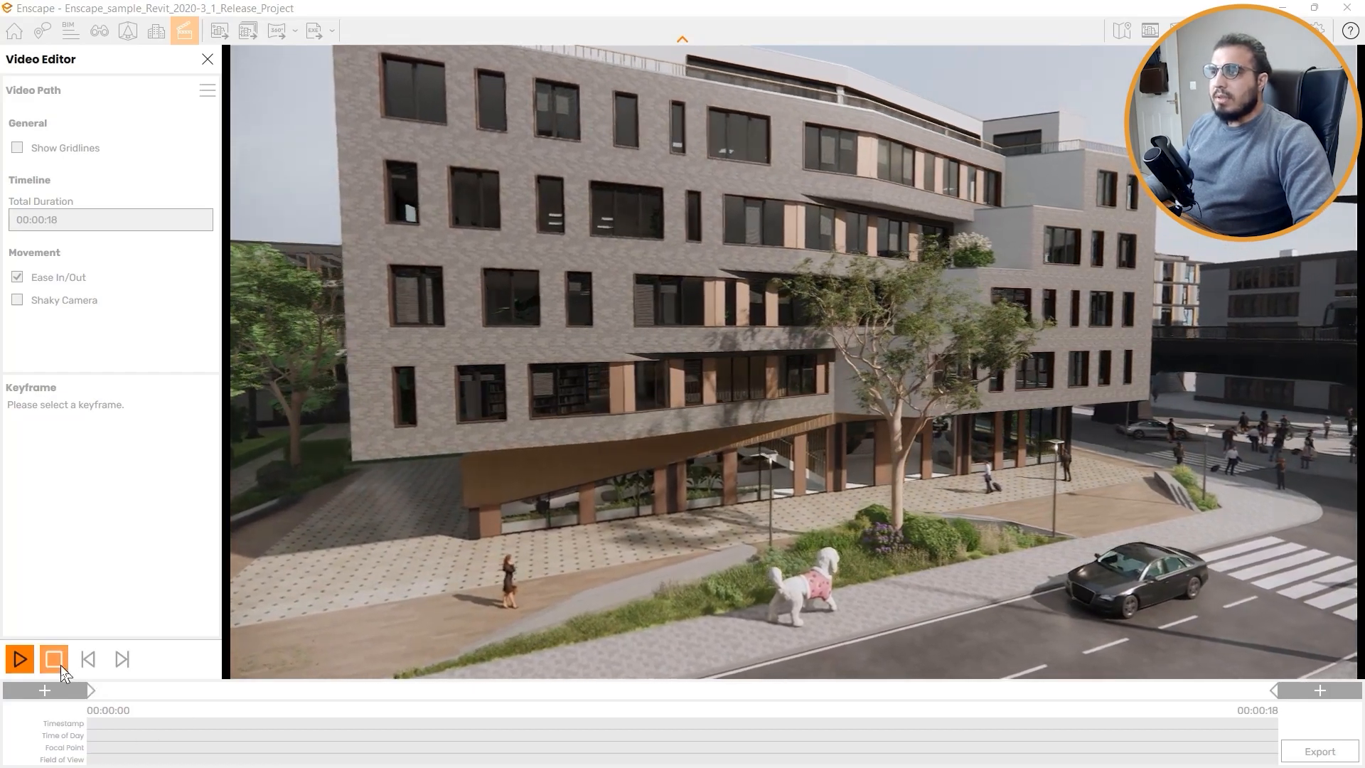
left_click(54, 659)
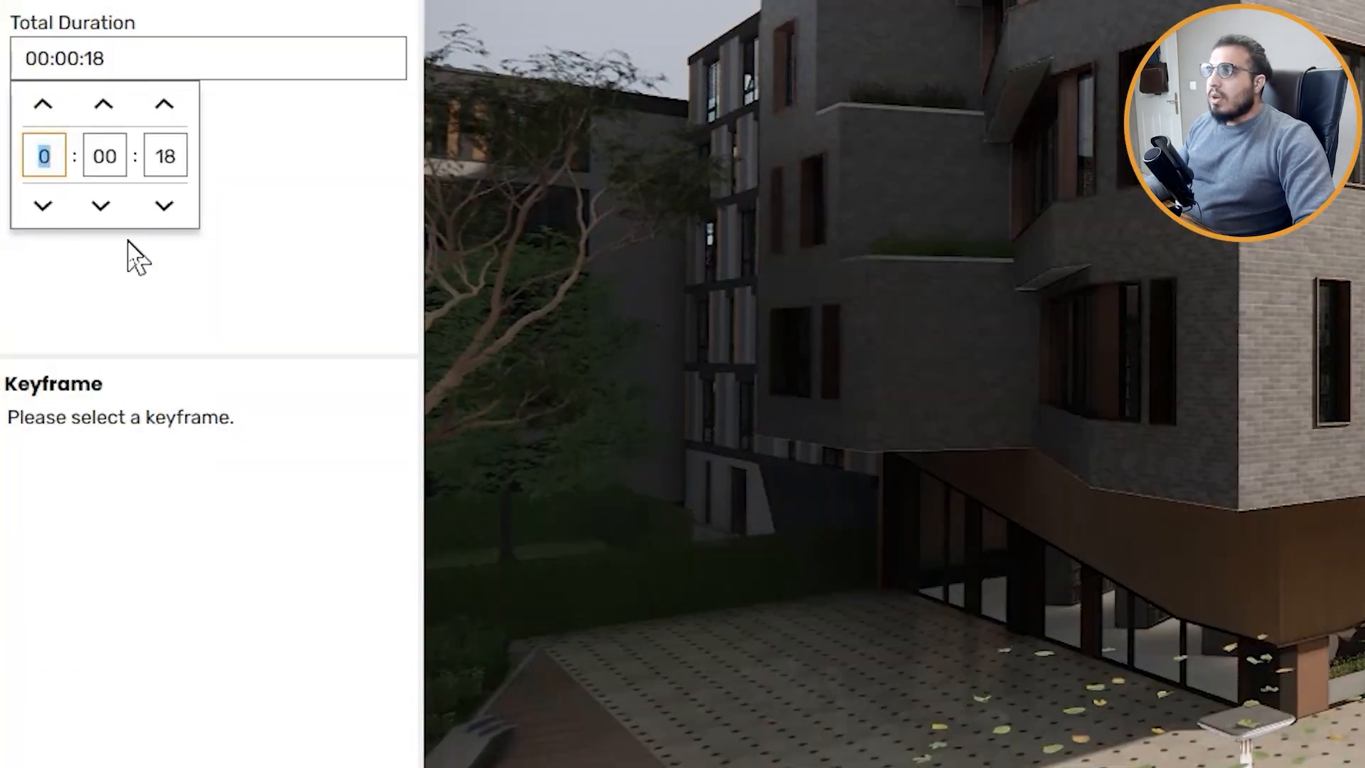
left_click(229, 182)
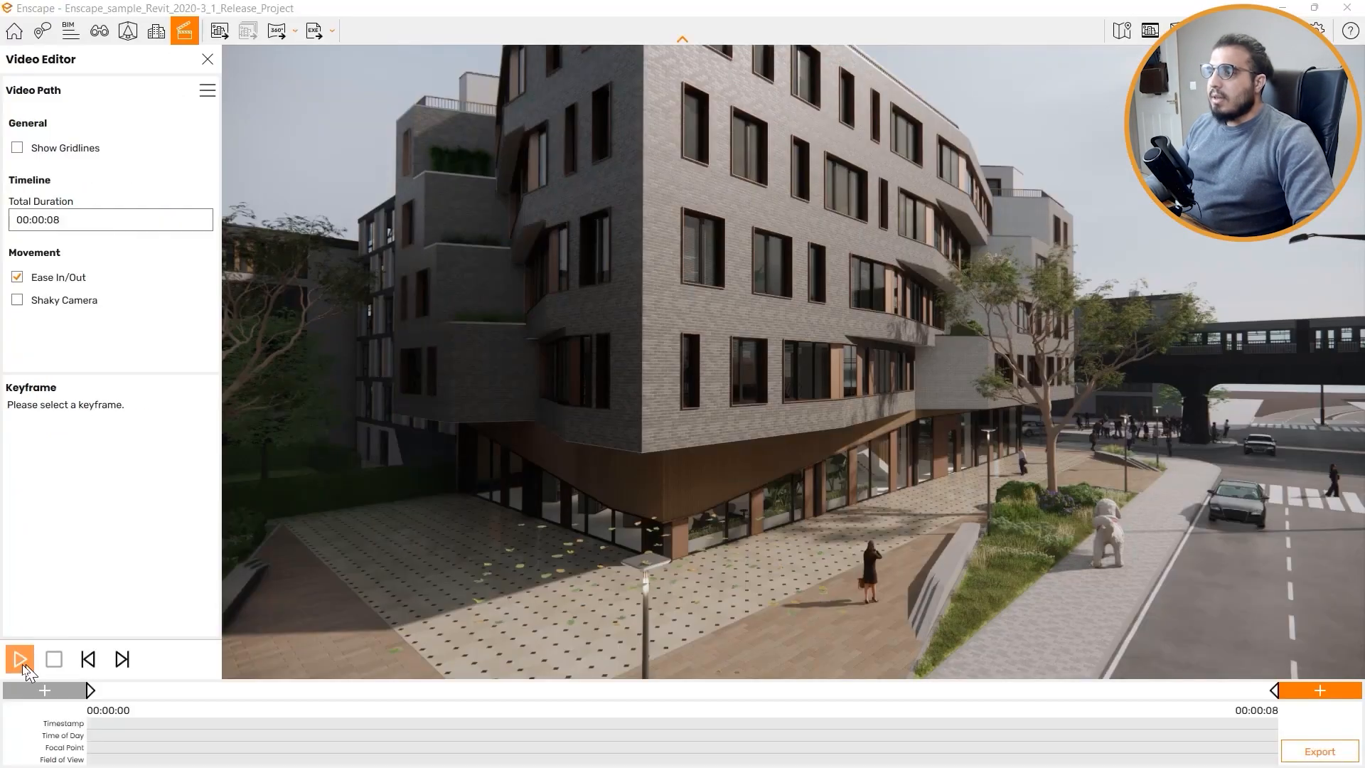
left_click(22, 664)
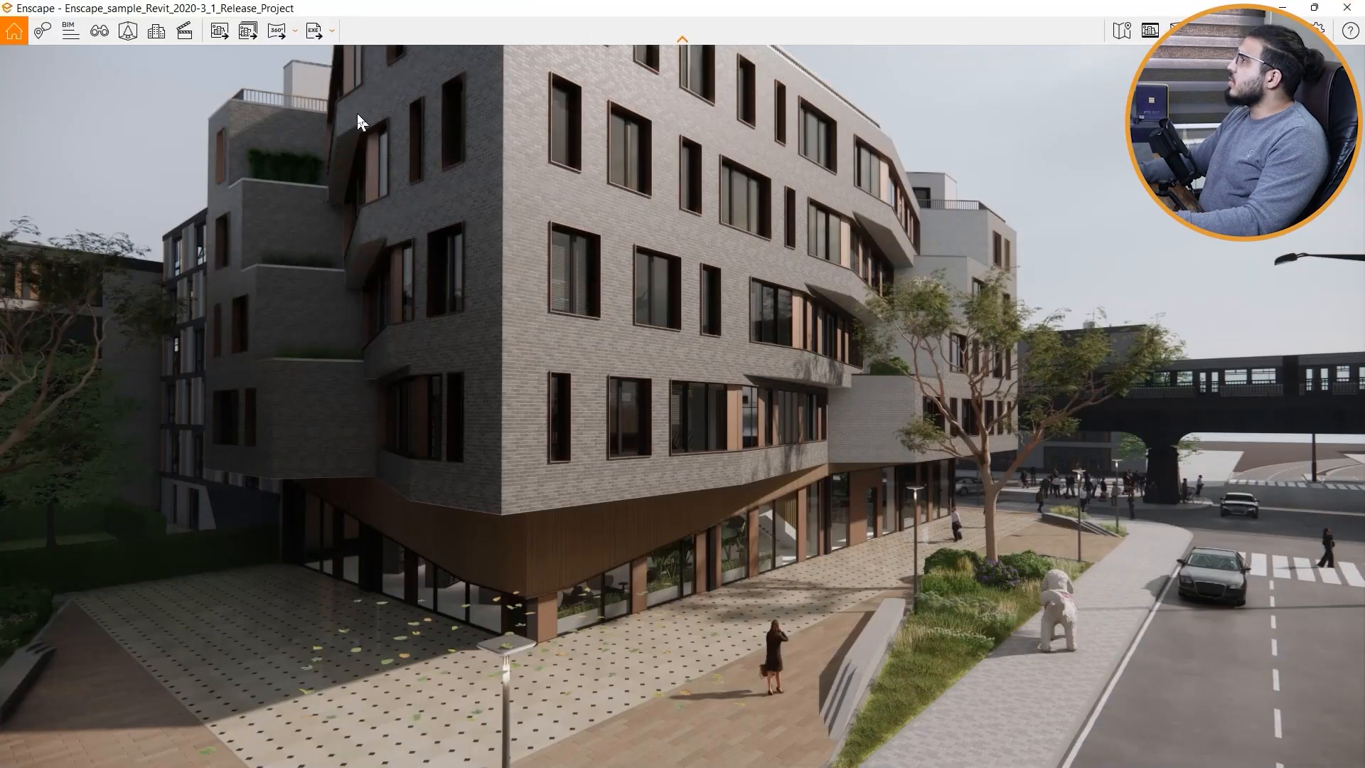
Step: Insert an intermediate keyframe in the video path with a close front view of the tree and entrance facade
left_click(180, 34)
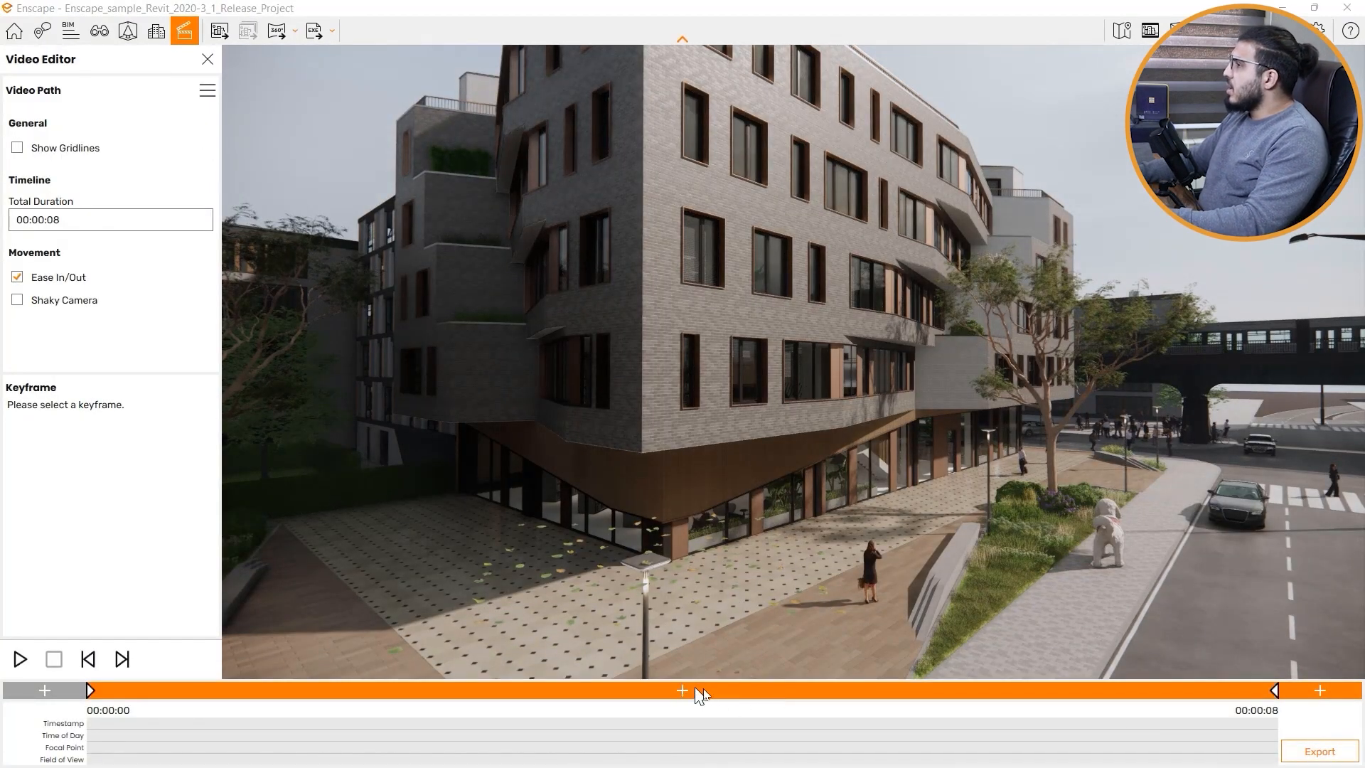
left_click_drag(711, 498, 648, 463)
key("w")
key("w")
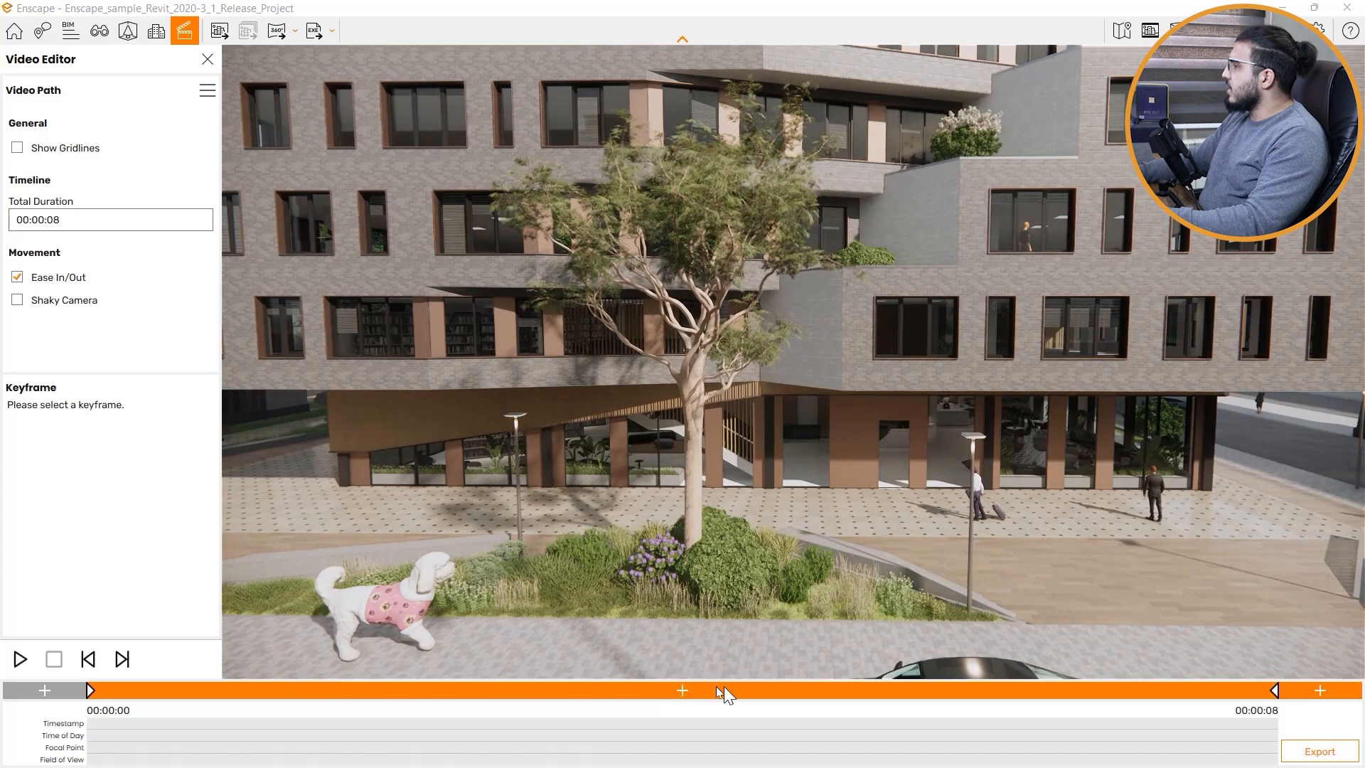
left_click(678, 690)
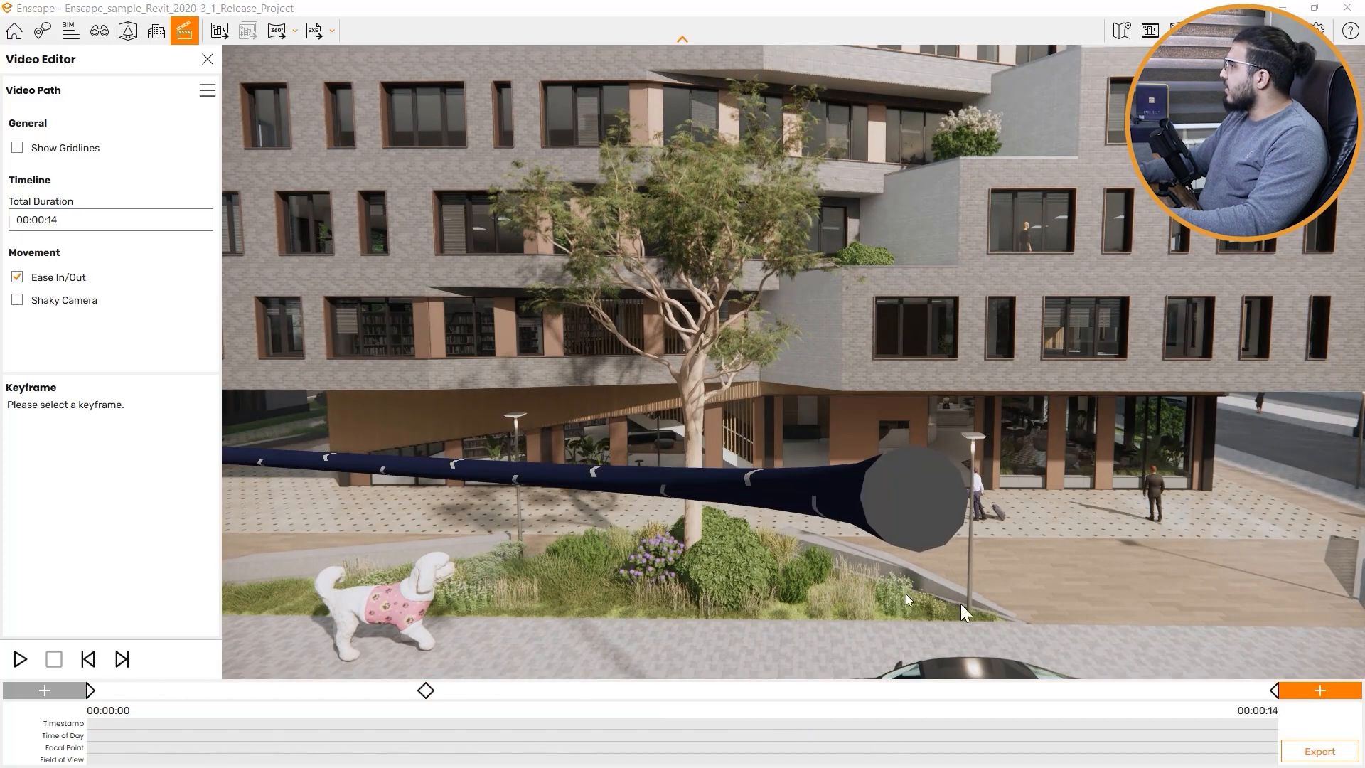
Step: Review the camera path from across the street, and update the middle keyframe's camera to look higher up the facade
key("s")
left_click_drag(865, 620, 905, 523)
key("w")
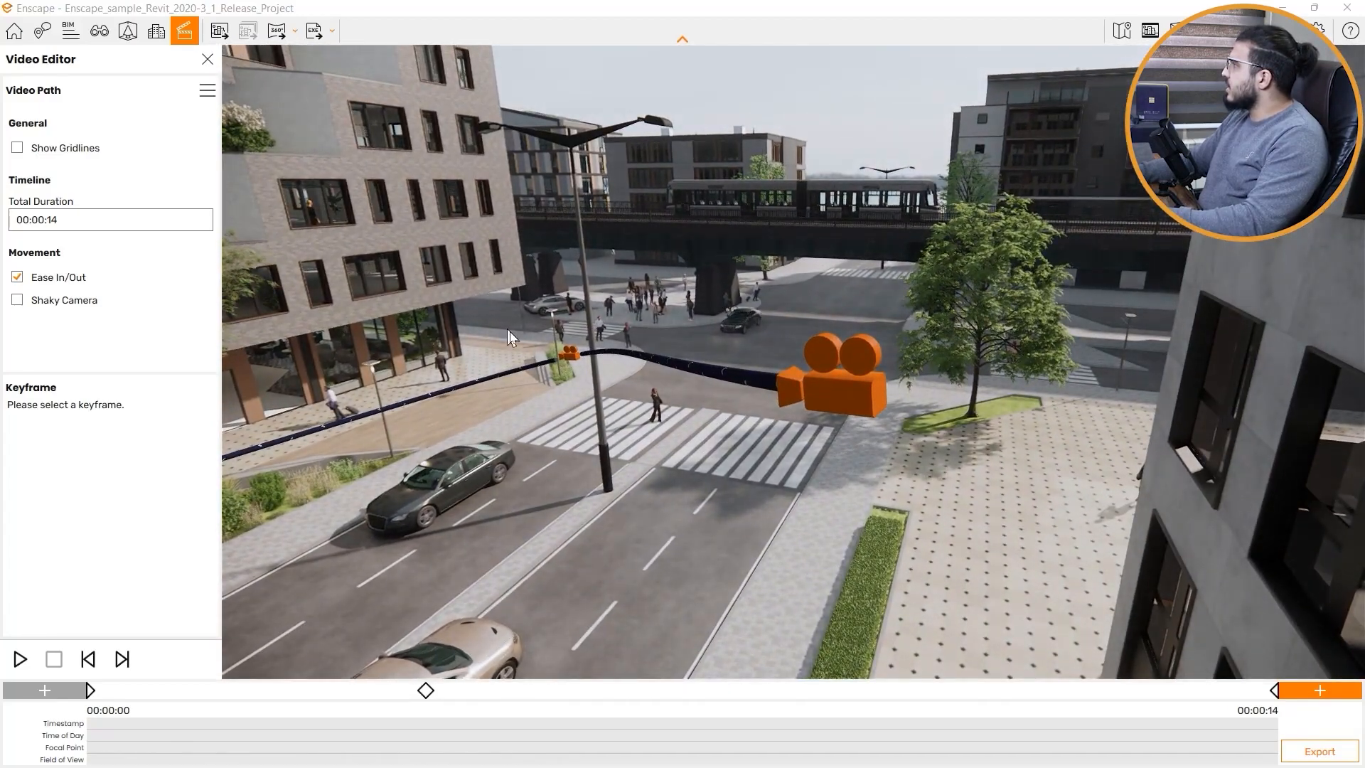
left_click_drag(810, 435, 676, 425)
right_click_drag(675, 425, 712, 421)
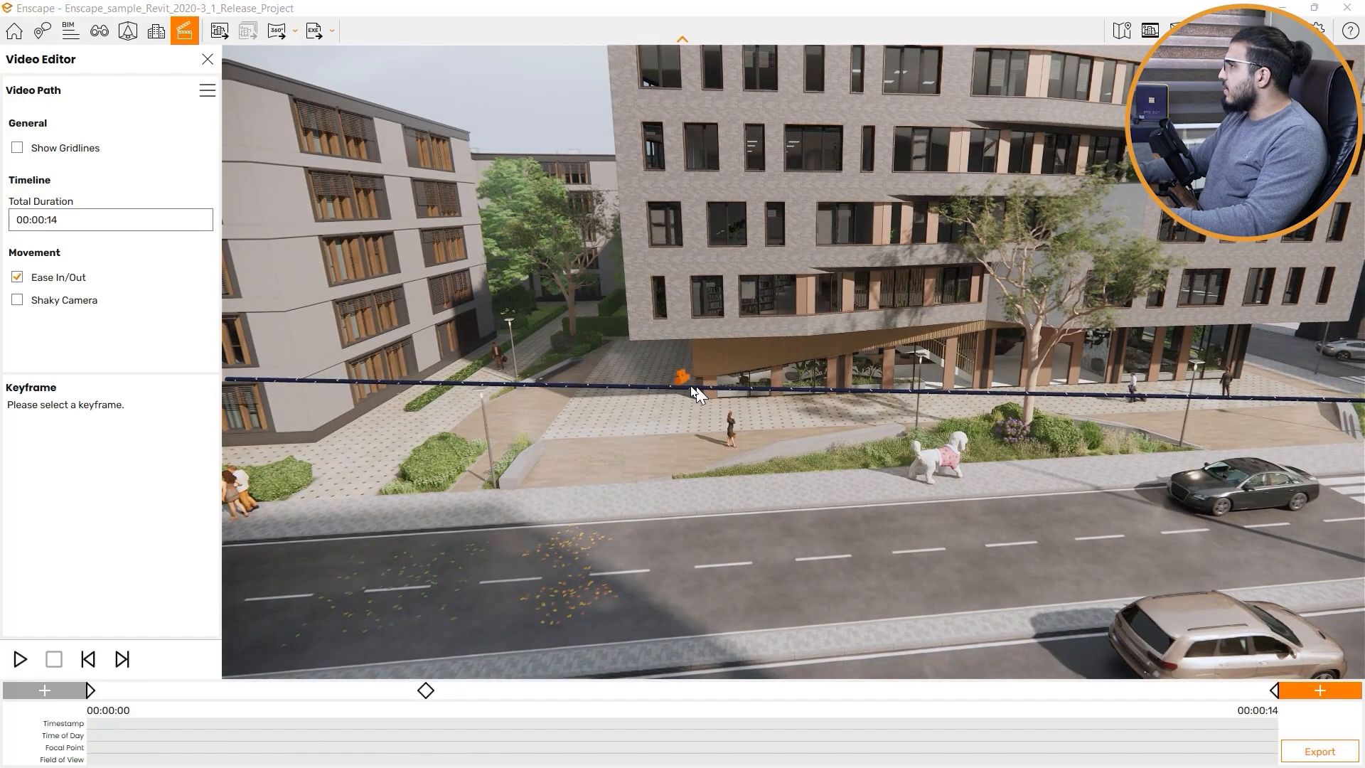
left_click(427, 690)
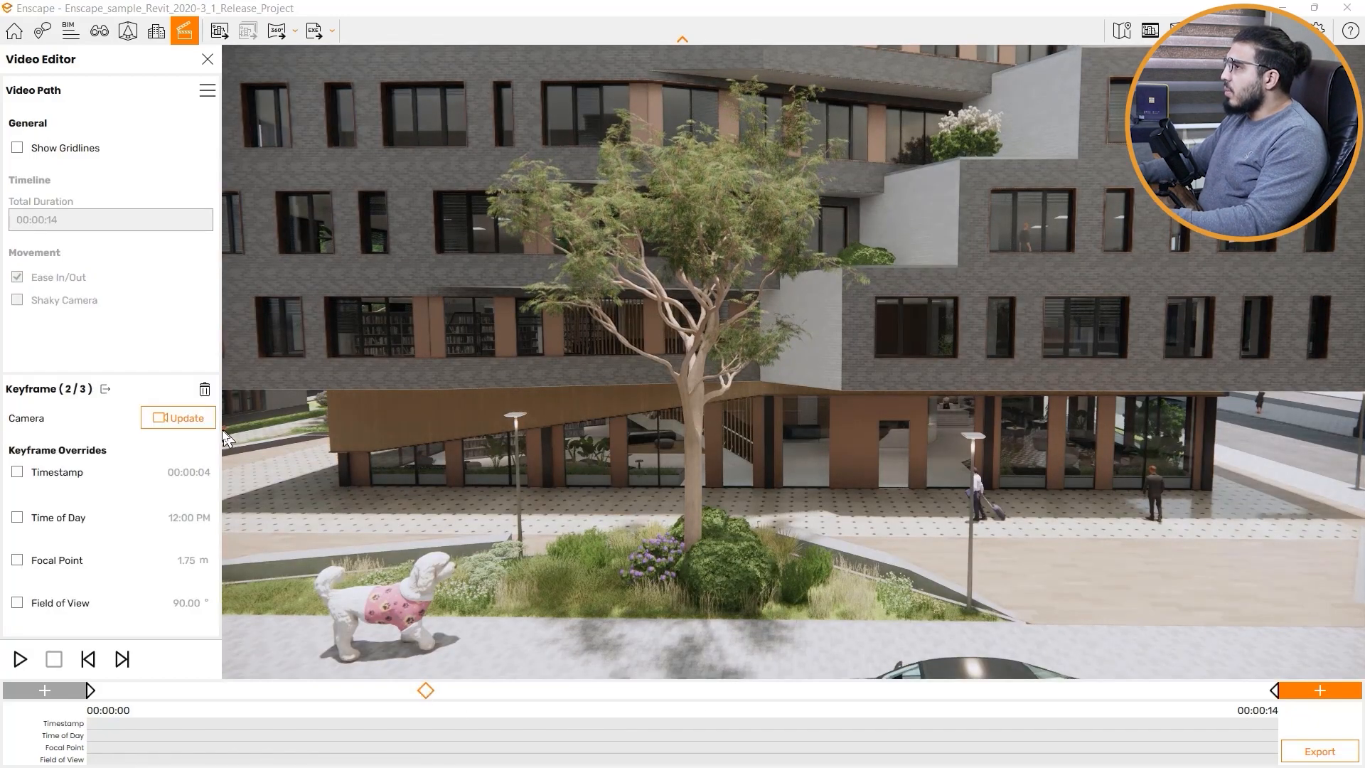
left_click_drag(682, 427, 704, 266)
key("w")
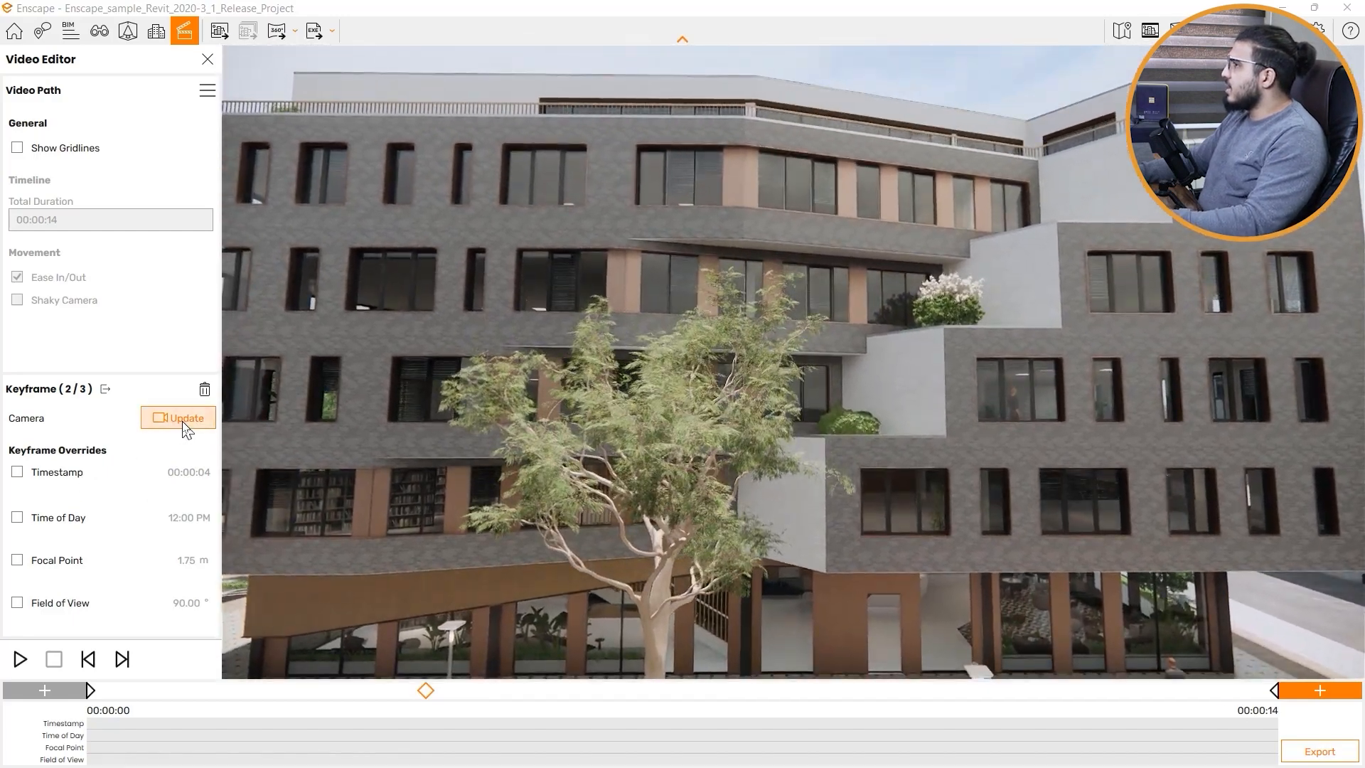
left_click(105, 391)
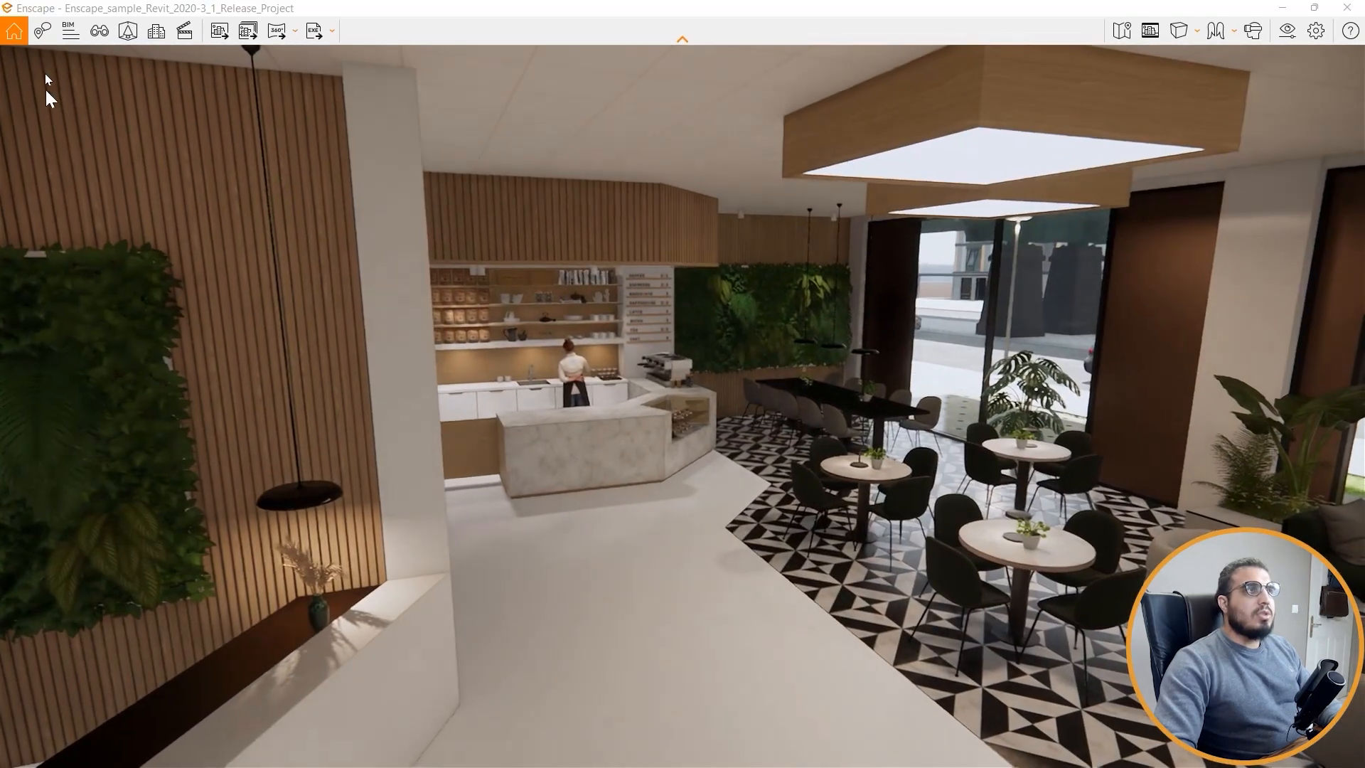
Step: Load the 01_Img_CoffeeBar view and set the rendering quality to Ultra in the visual settings
left_click(99, 31)
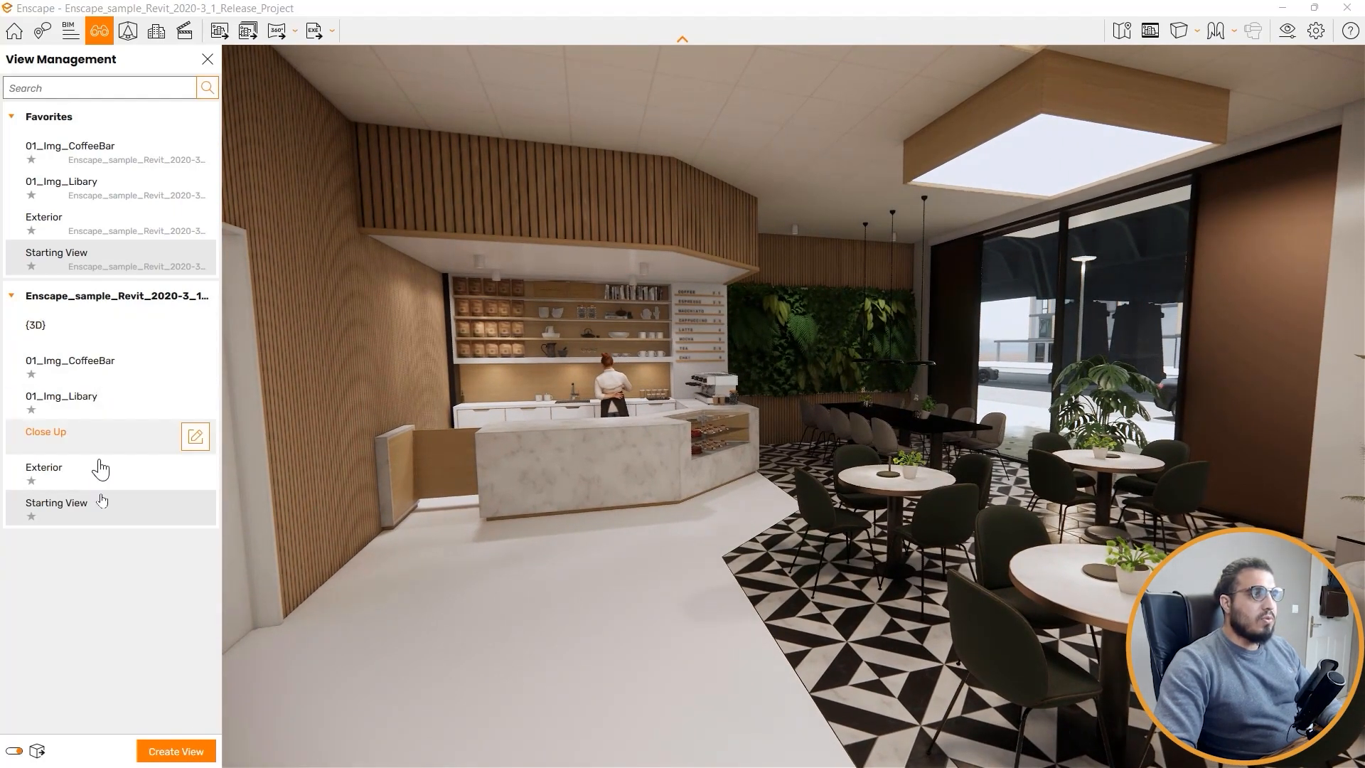
left_click(102, 366)
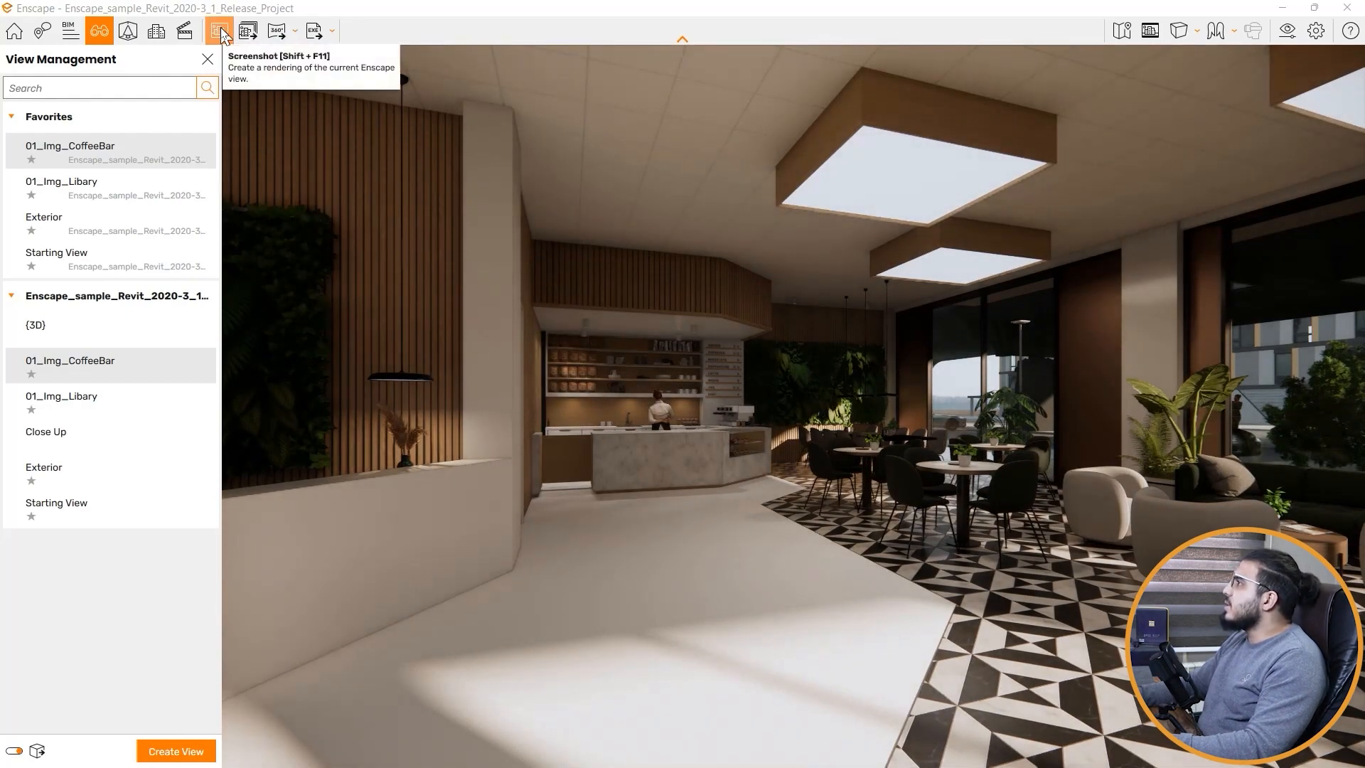
left_click(1287, 33)
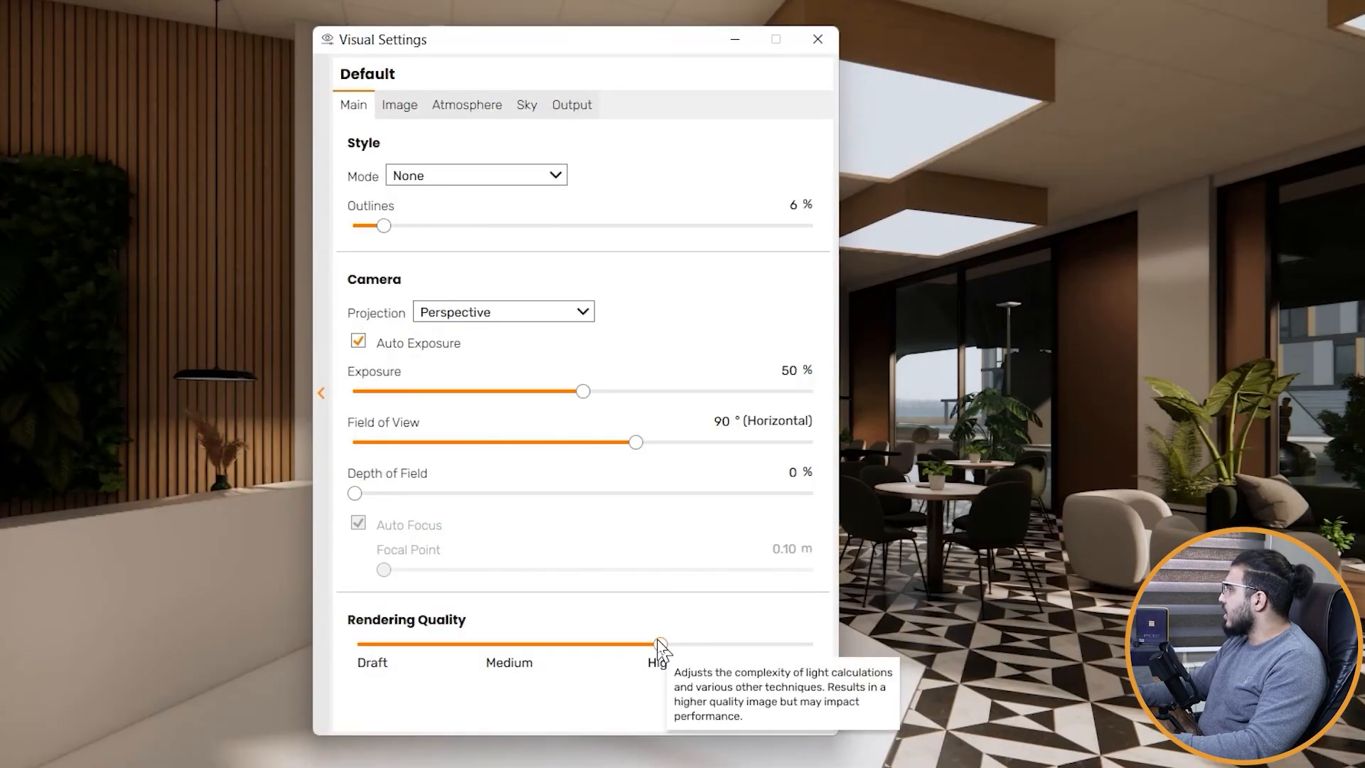
left_click_drag(661, 644, 811, 644)
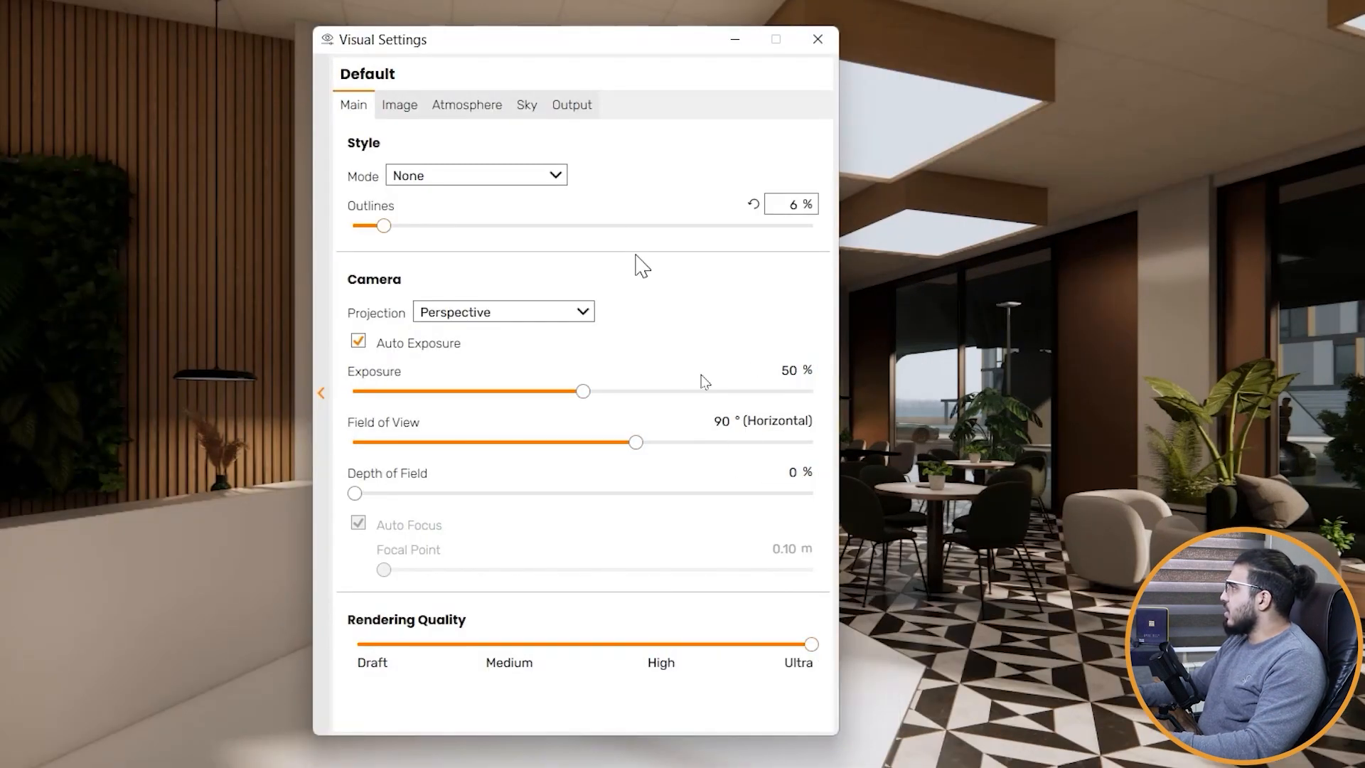
Step: Frame the coffee bar counter and lounge seating in the camera view with the safe frame turned on
left_click(937, 530)
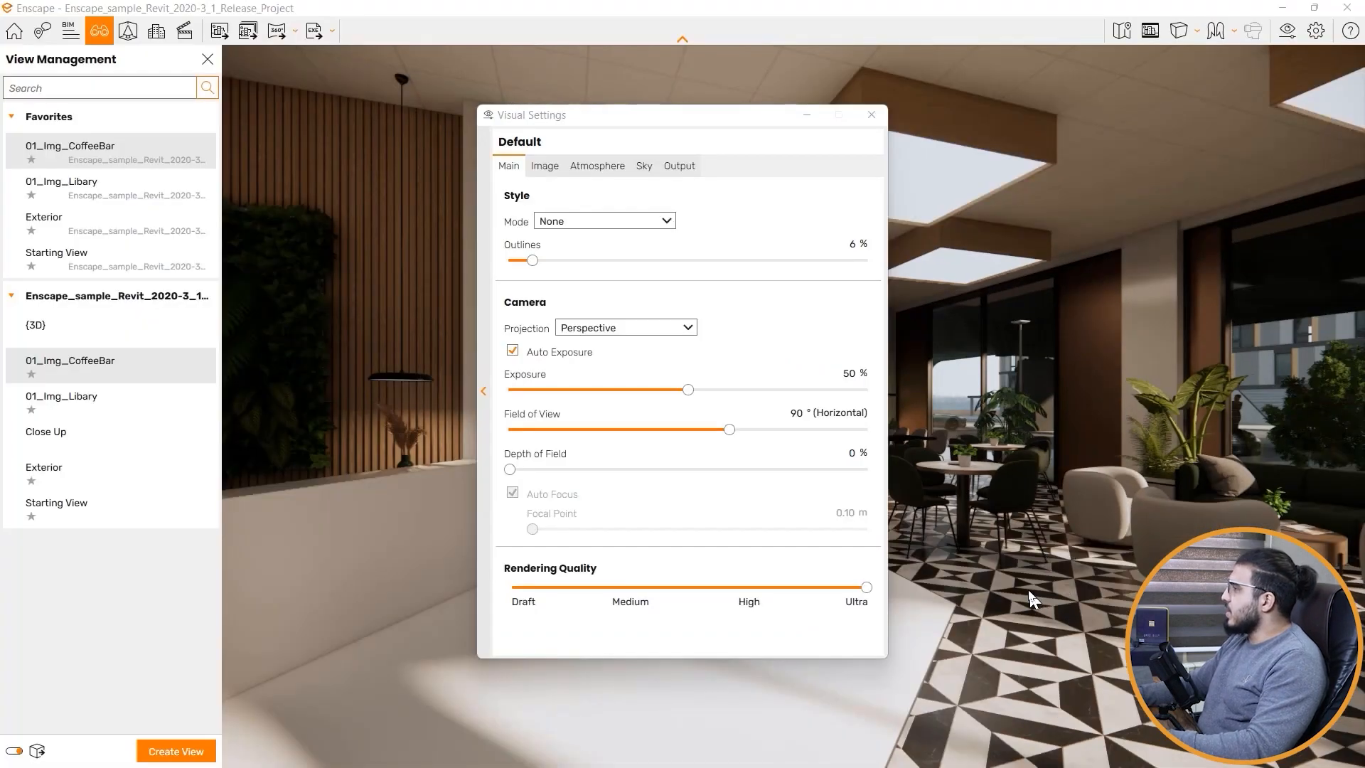
left_click_drag(1035, 595, 1129, 585)
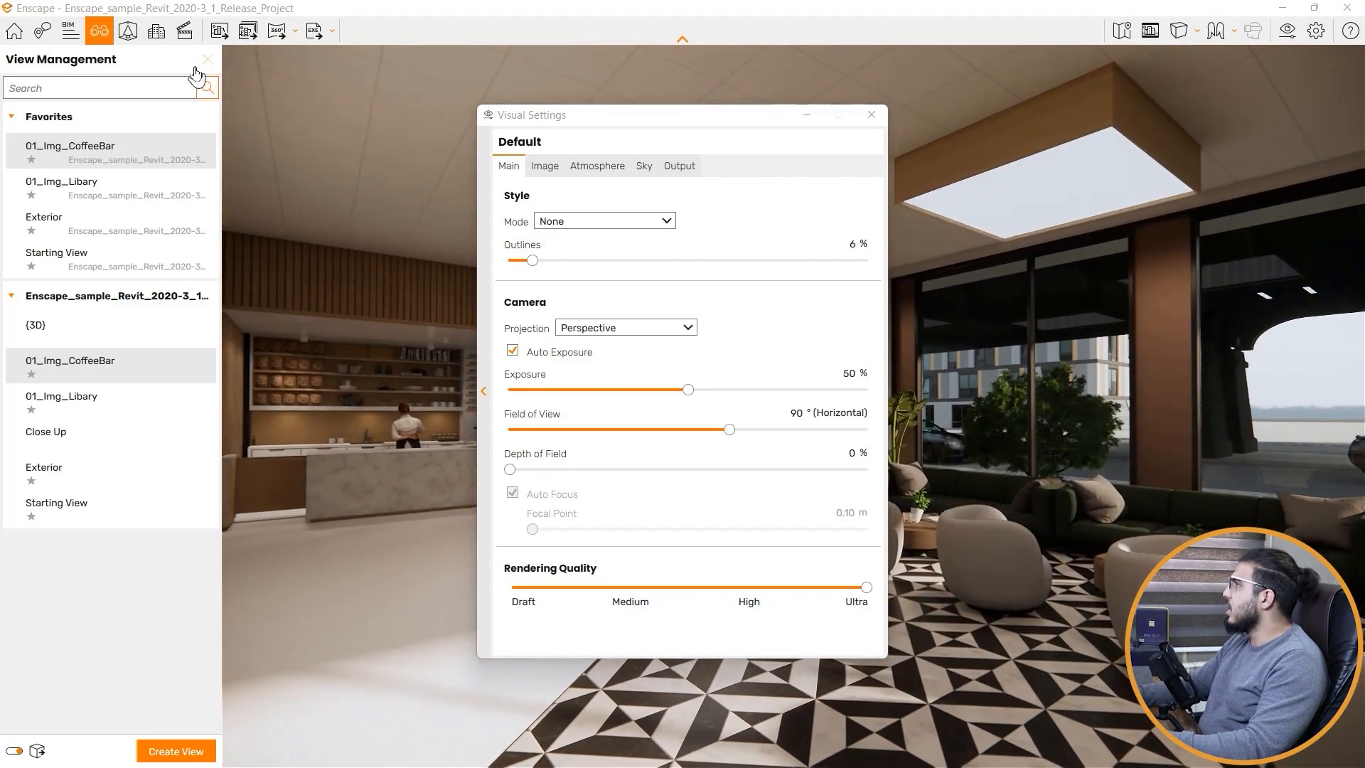
left_click(1147, 31)
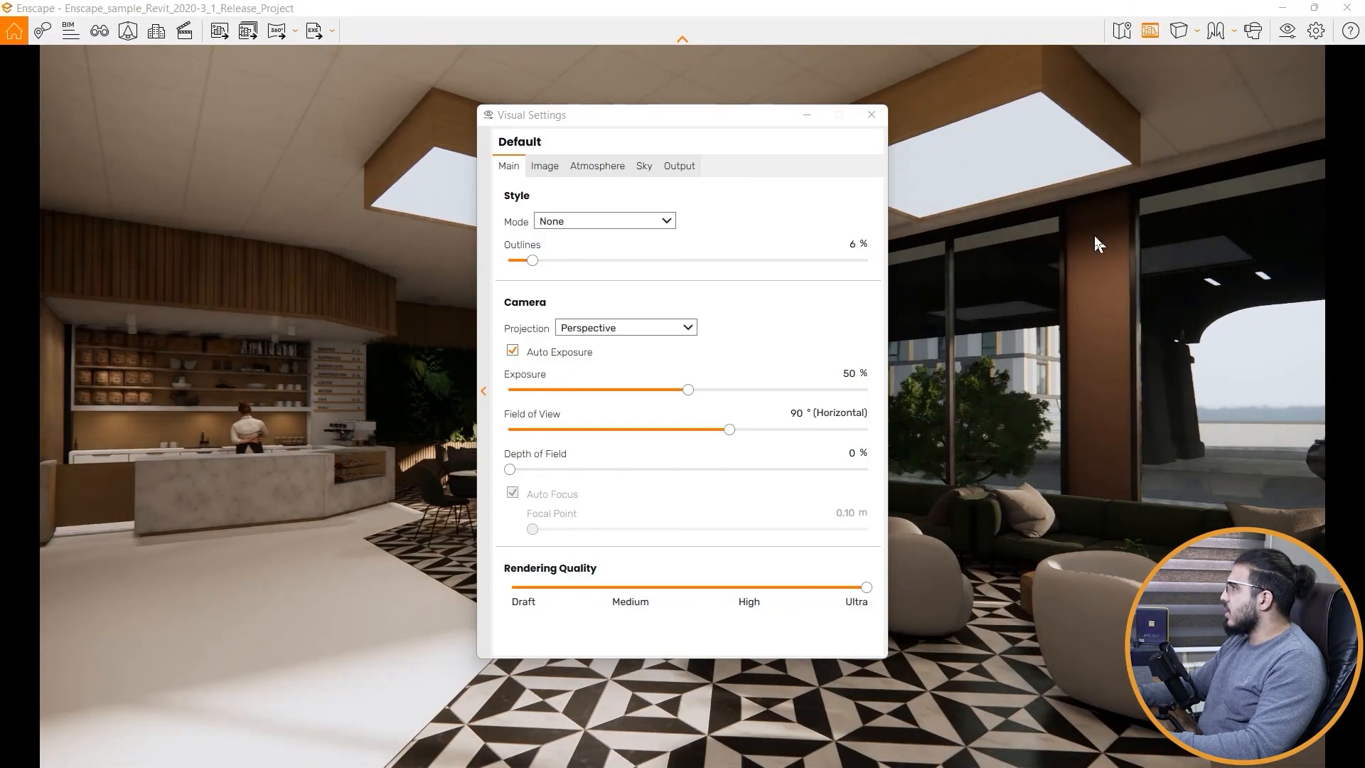
key("s")
left_click_drag(1095, 237, 1123, 237)
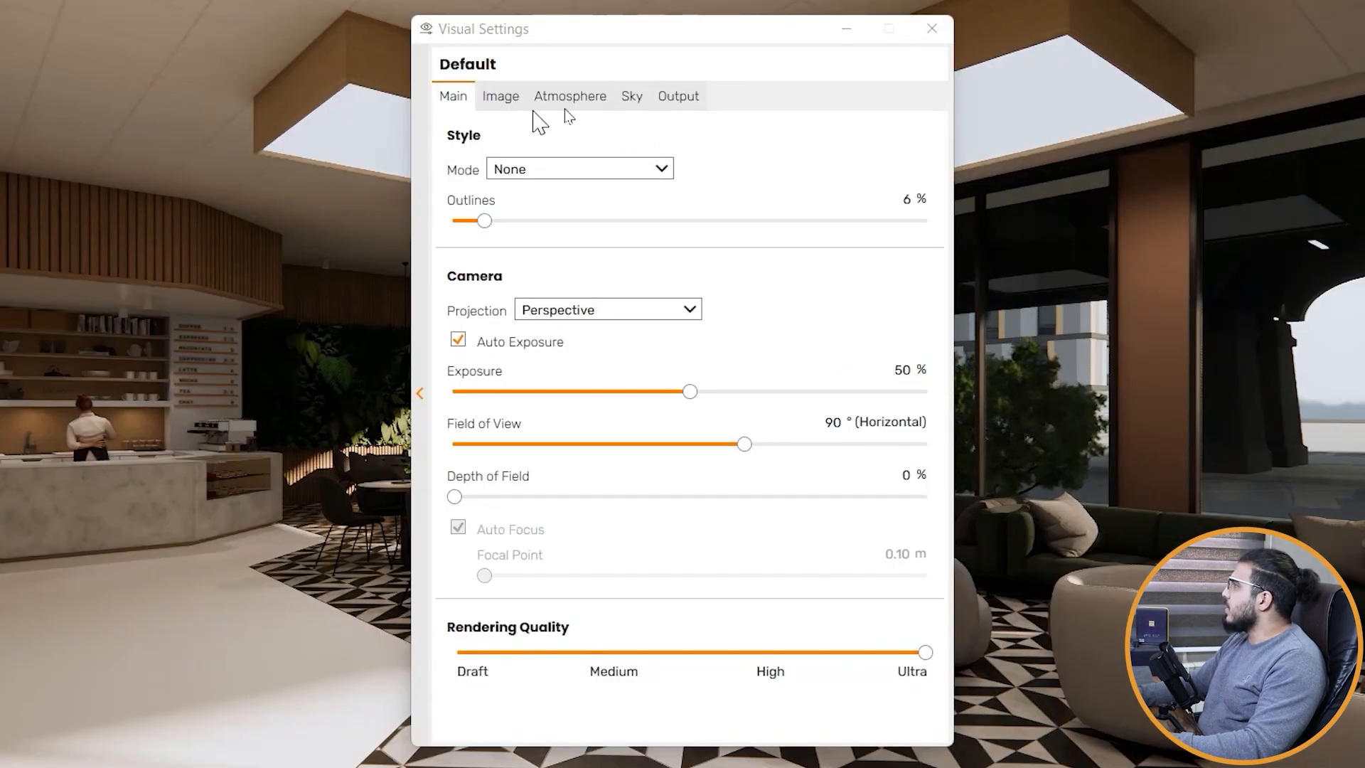
Step: Try a custom output resolution of 1080 × 1080, restore Full HD, and close the visual settings
left_click(680, 105)
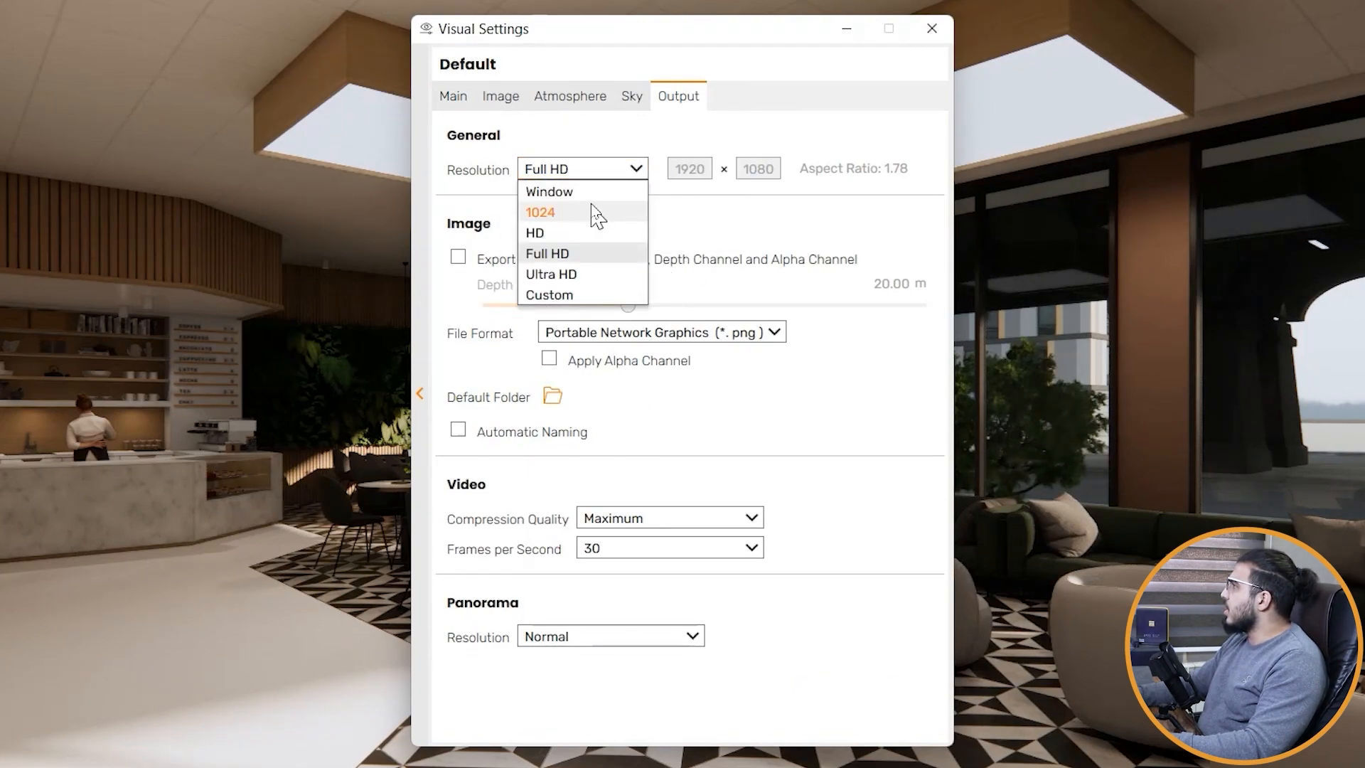
left_click(609, 290)
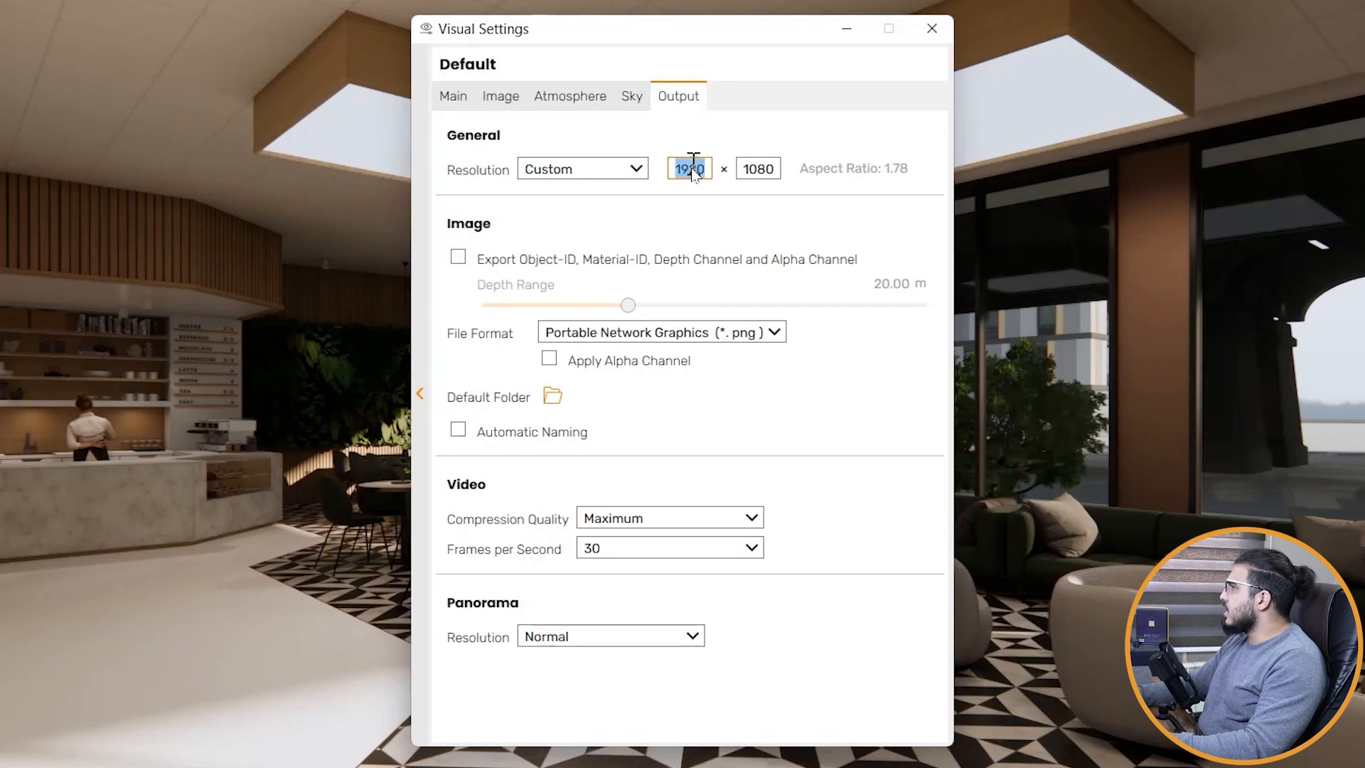
type("10")
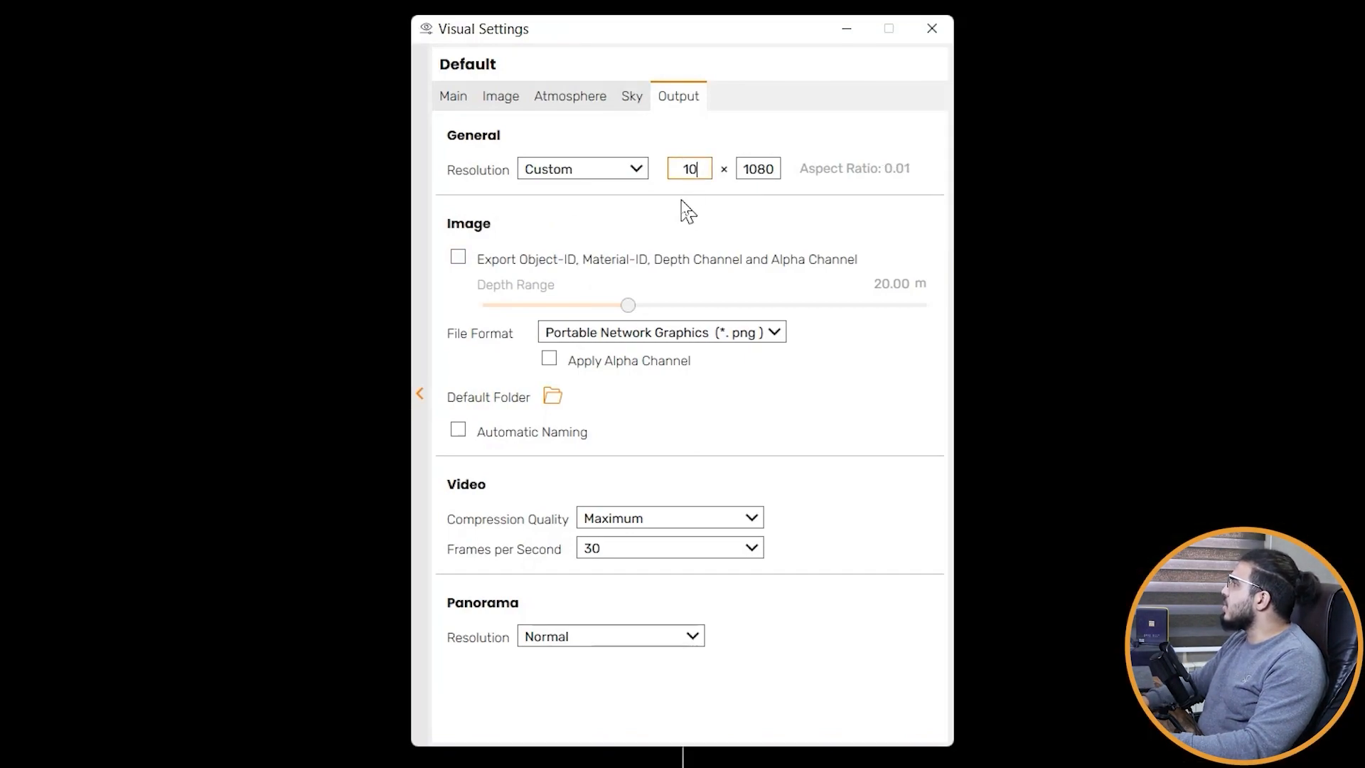
left_click_drag(718, 32, 569, 123)
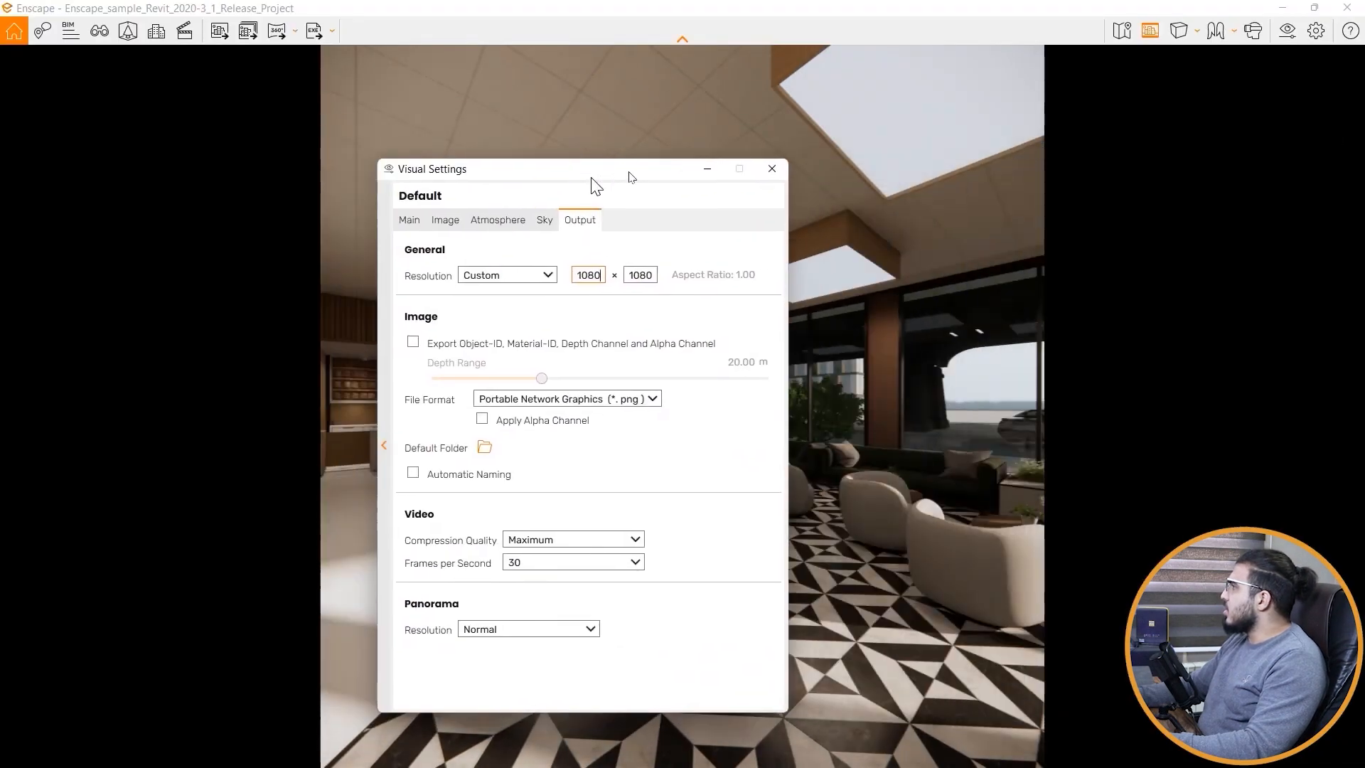
left_click_drag(595, 186, 617, 186)
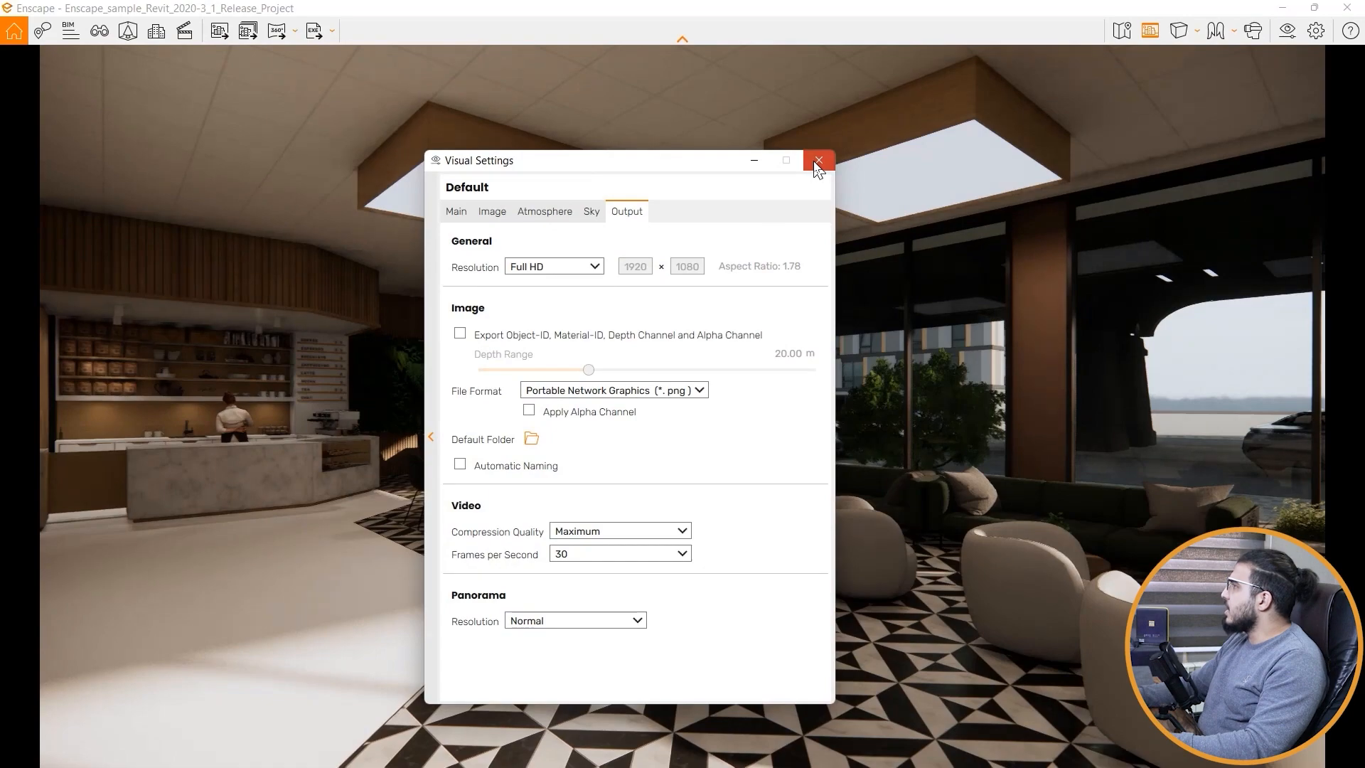
left_click(818, 162)
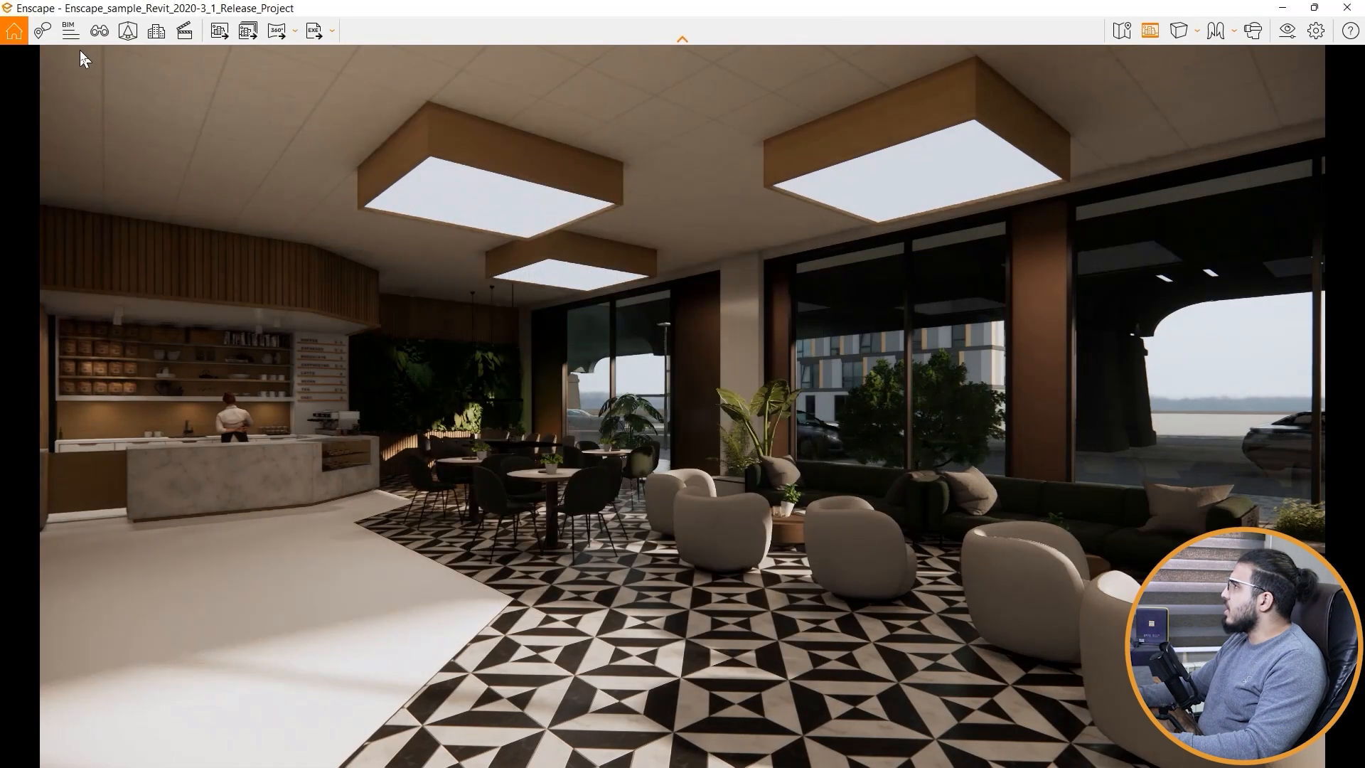
Step: Export a screenshot of the coffee bar view and examine the saved PNG image up close
left_click(217, 34)
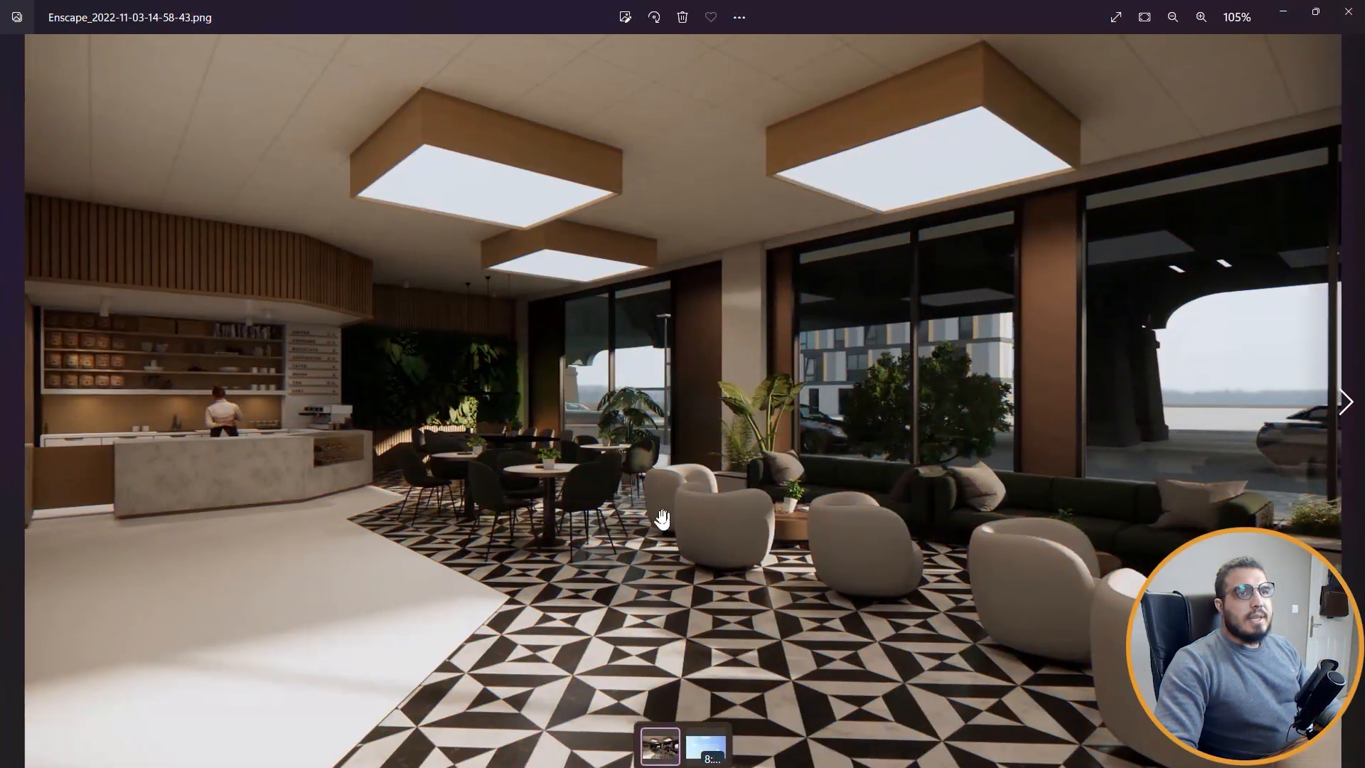
scroll(662, 519, "up", 3)
scroll(592, 448, "down", 3)
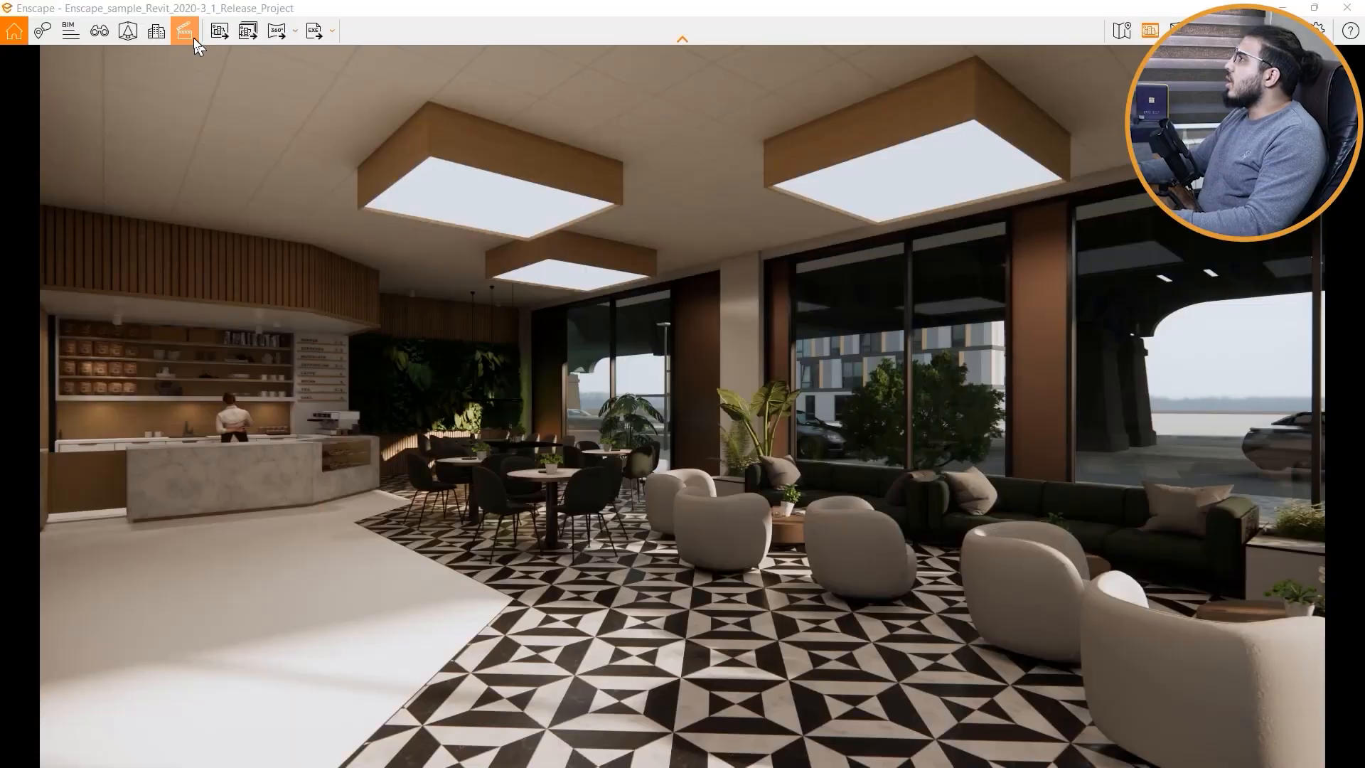
Step: Open the export settings for the video path and set the video resolution to HD
left_click(183, 32)
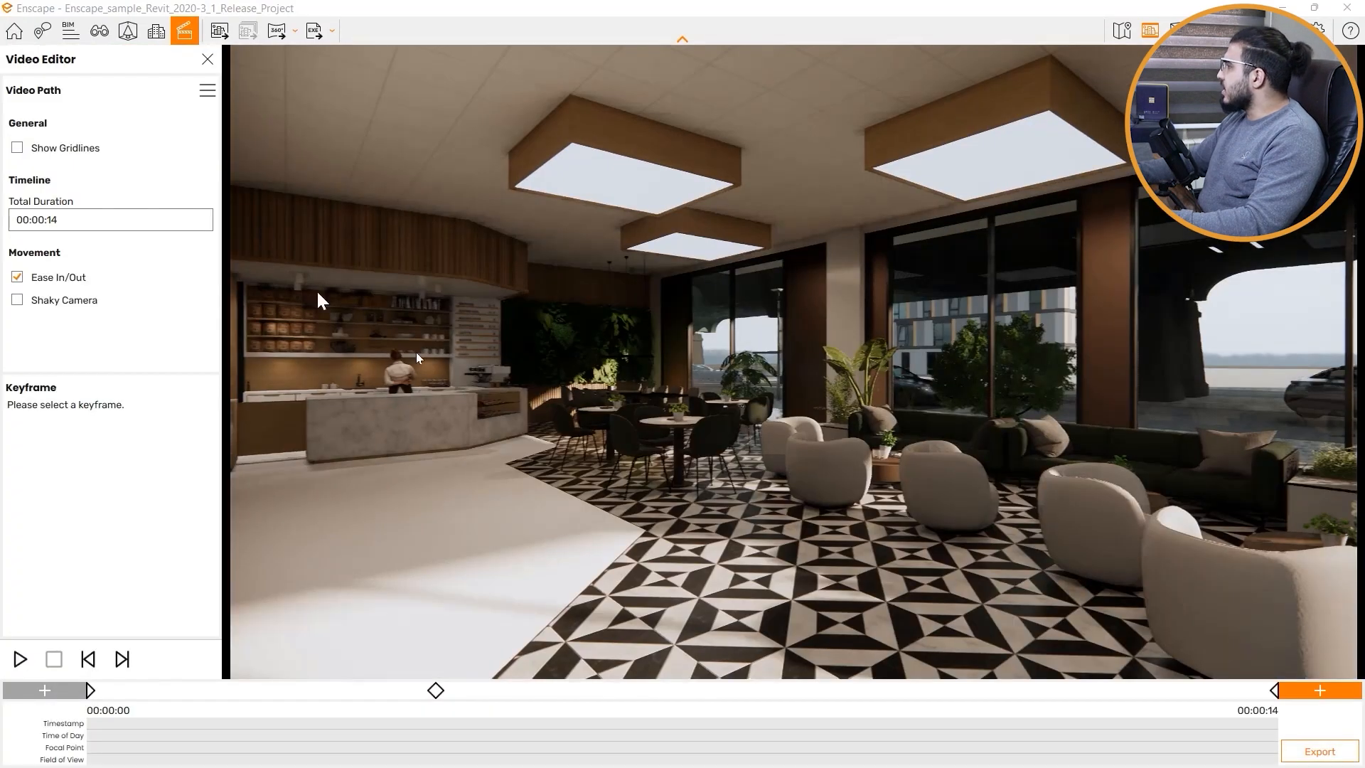
left_click(1314, 748)
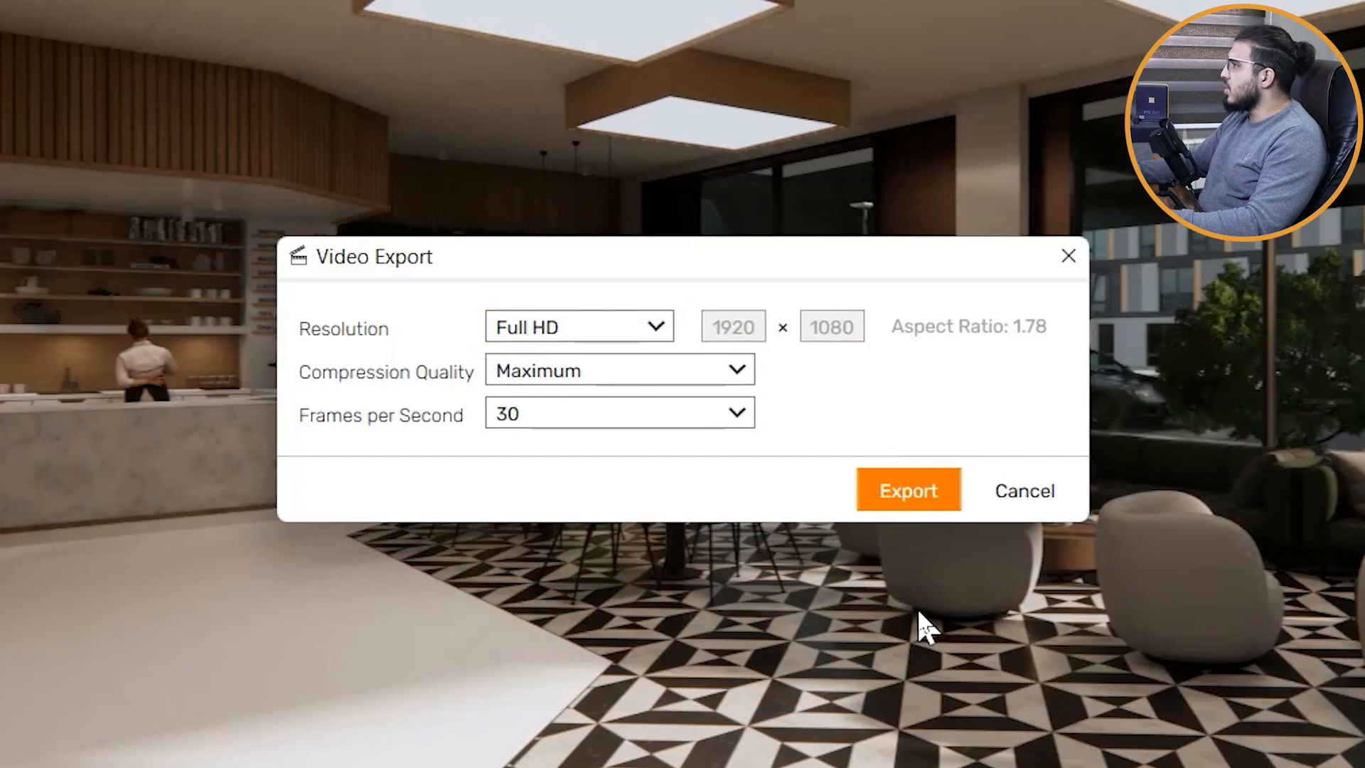
left_click(558, 335)
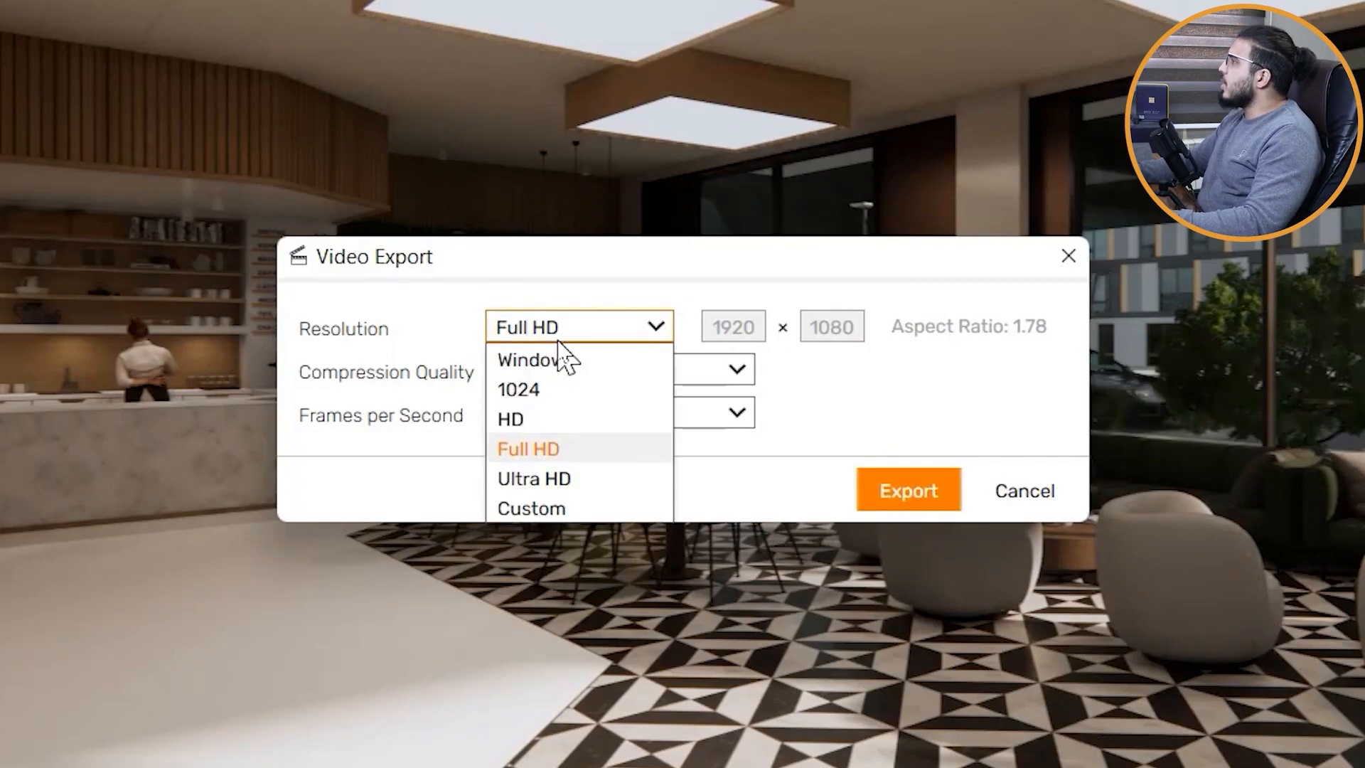
left_click(565, 421)
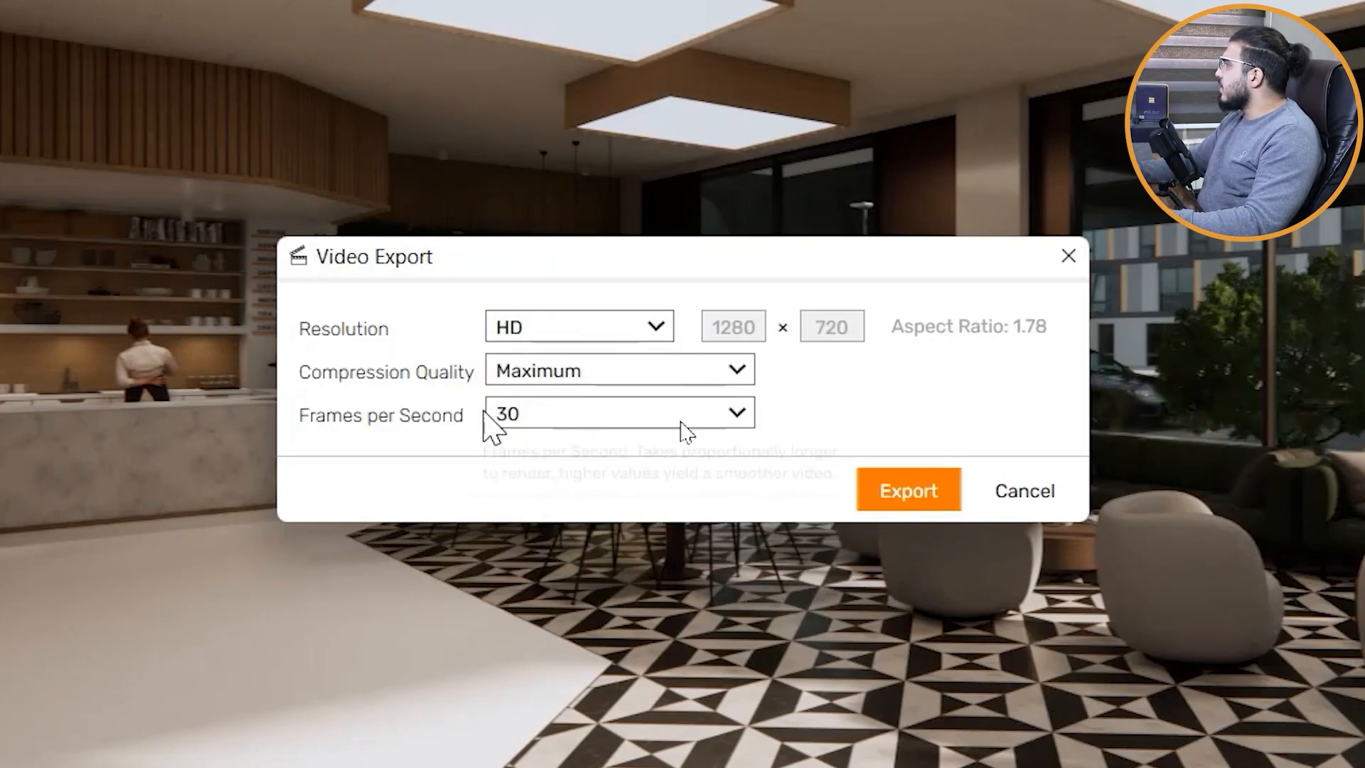